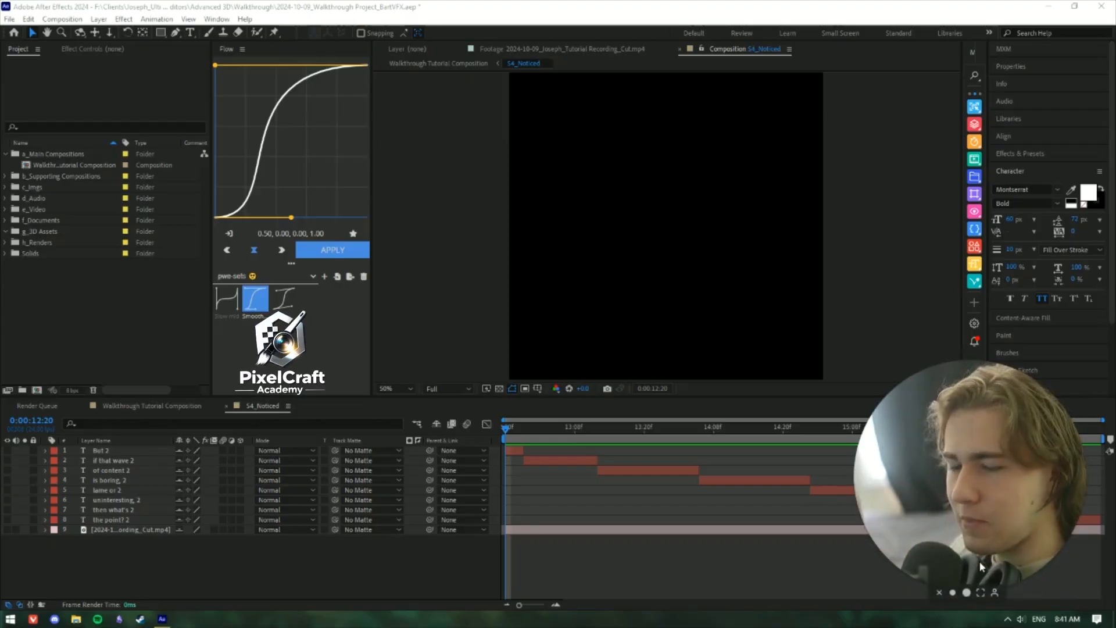
mouse_move(967, 593)
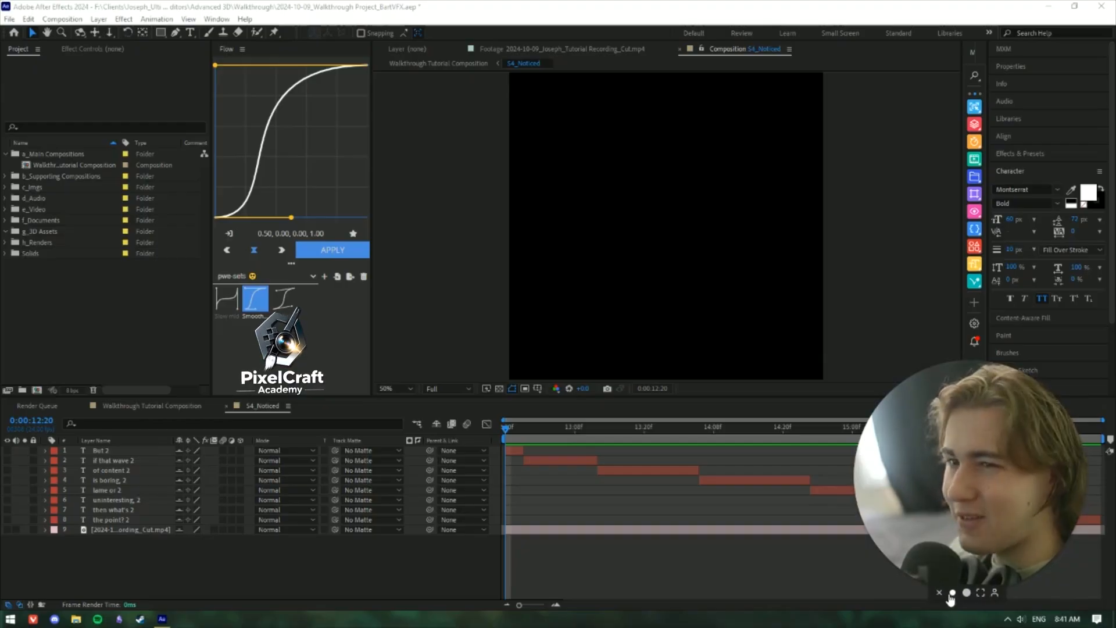
left_click(951, 594)
left_click_drag(922, 508, 1054, 503)
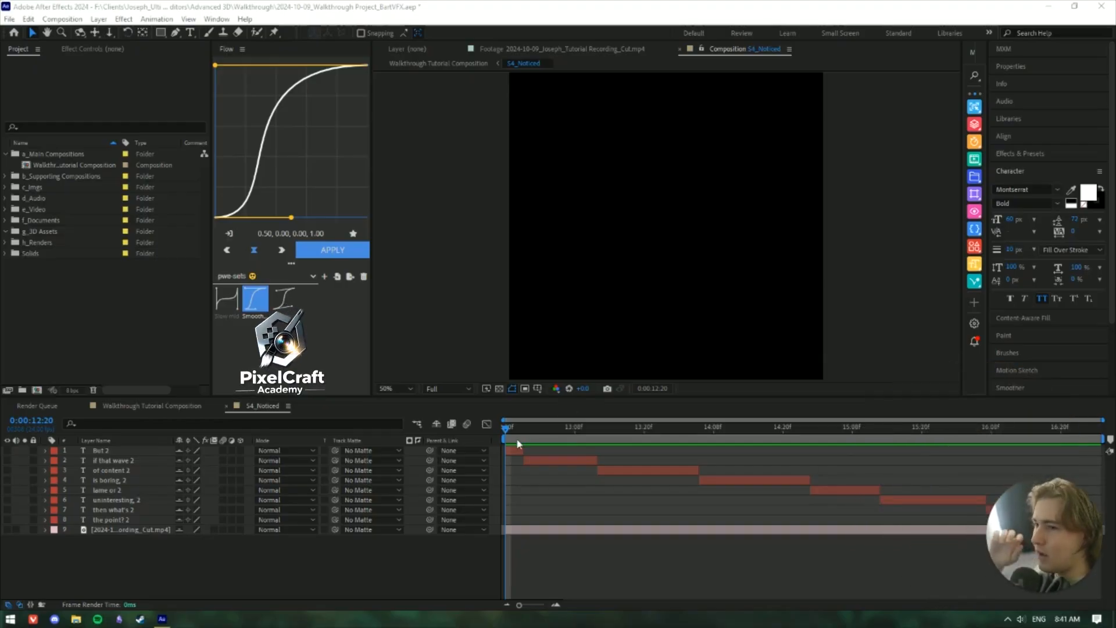
Make the text layers from "But 2" to "the point? 2" visible in the S4_Noticed composition and check their timing.
left_click(6, 529)
left_click_drag(7, 520, 7, 451)
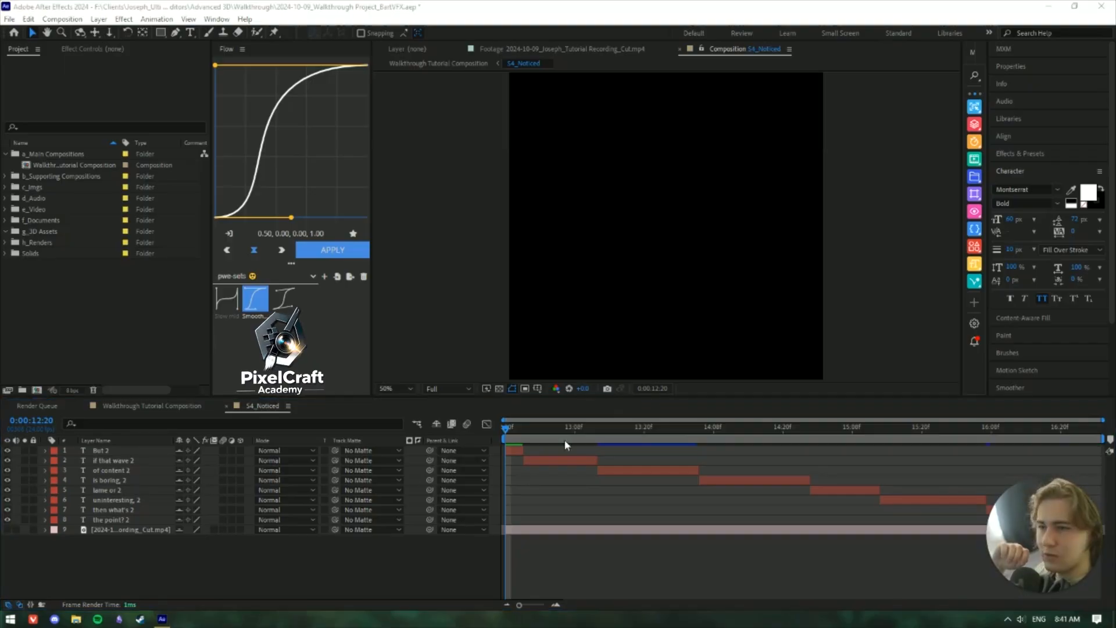
scroll(647, 204, "up", 2)
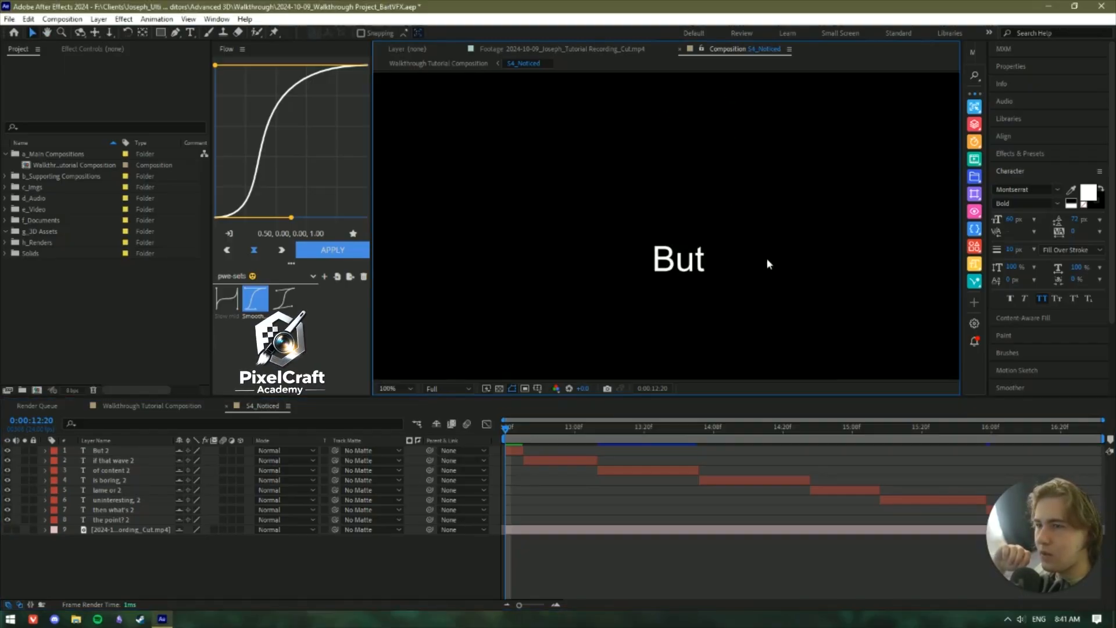
scroll(766, 258, "down", 2)
left_click(546, 430)
left_click_drag(561, 436, 424, 415)
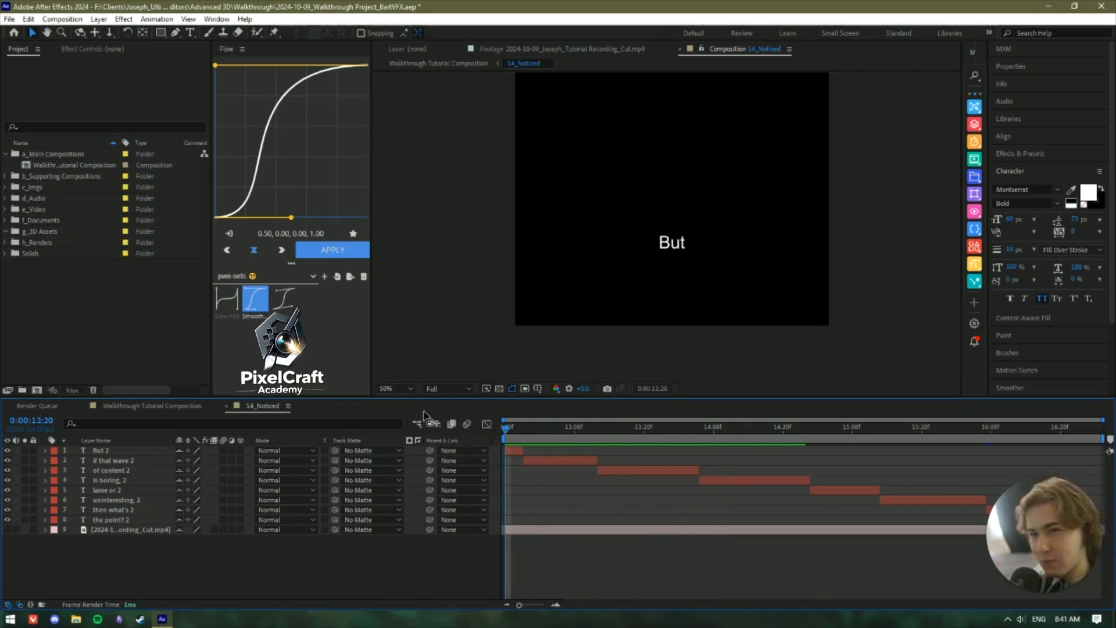
Add a new text layer reading "but if that" in the middle of the composition.
right_click(172, 565)
mouse_move(244, 398)
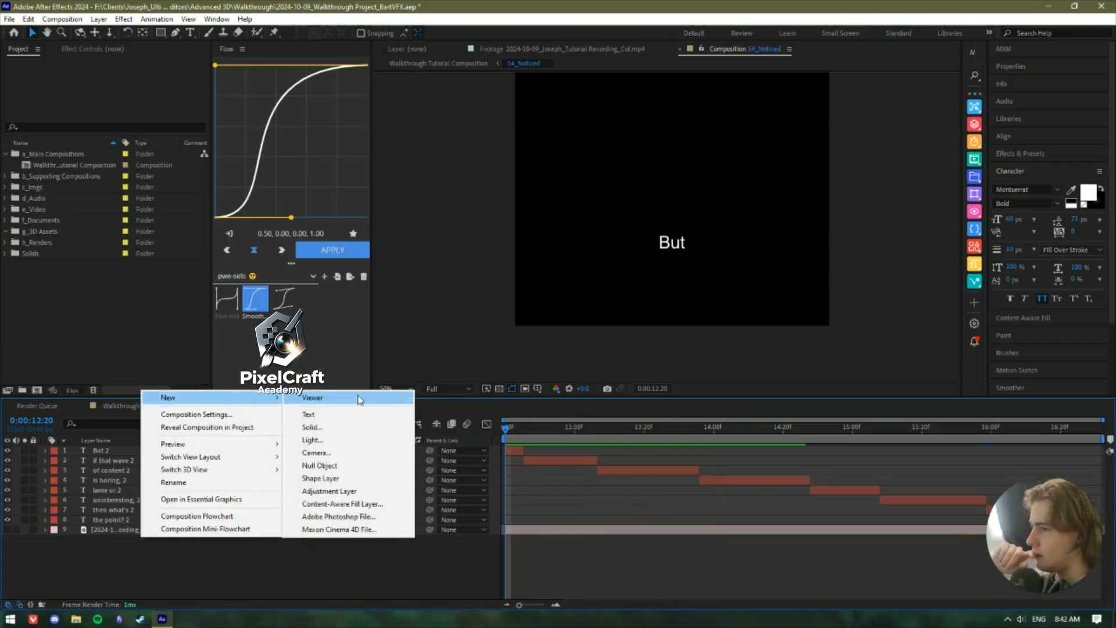
left_click(366, 415)
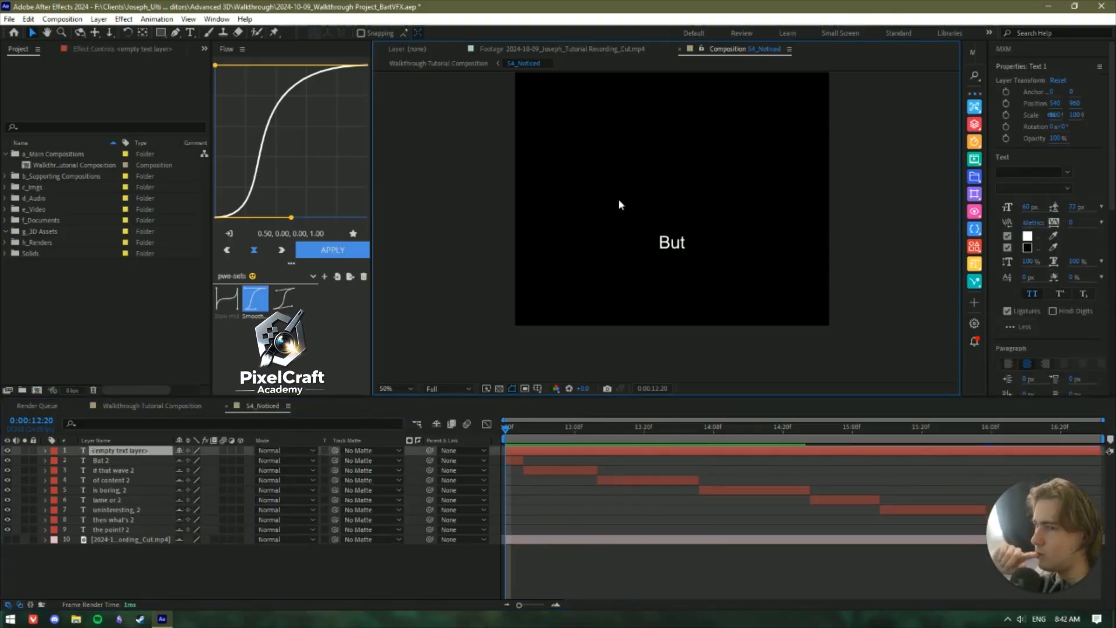
left_click_drag(653, 169, 649, 298)
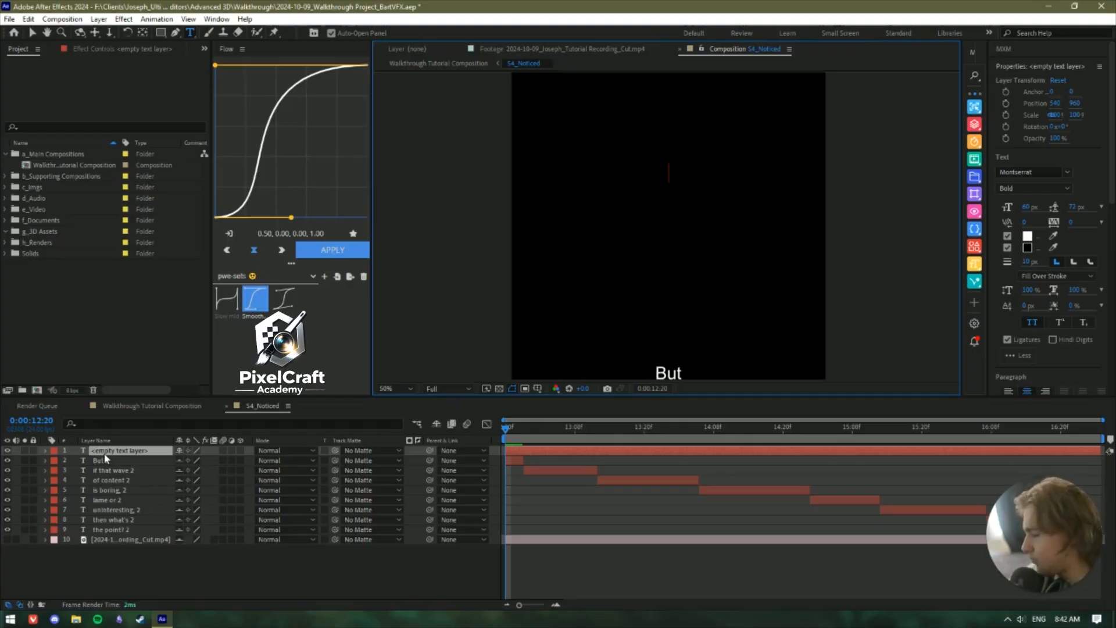
type("but ")
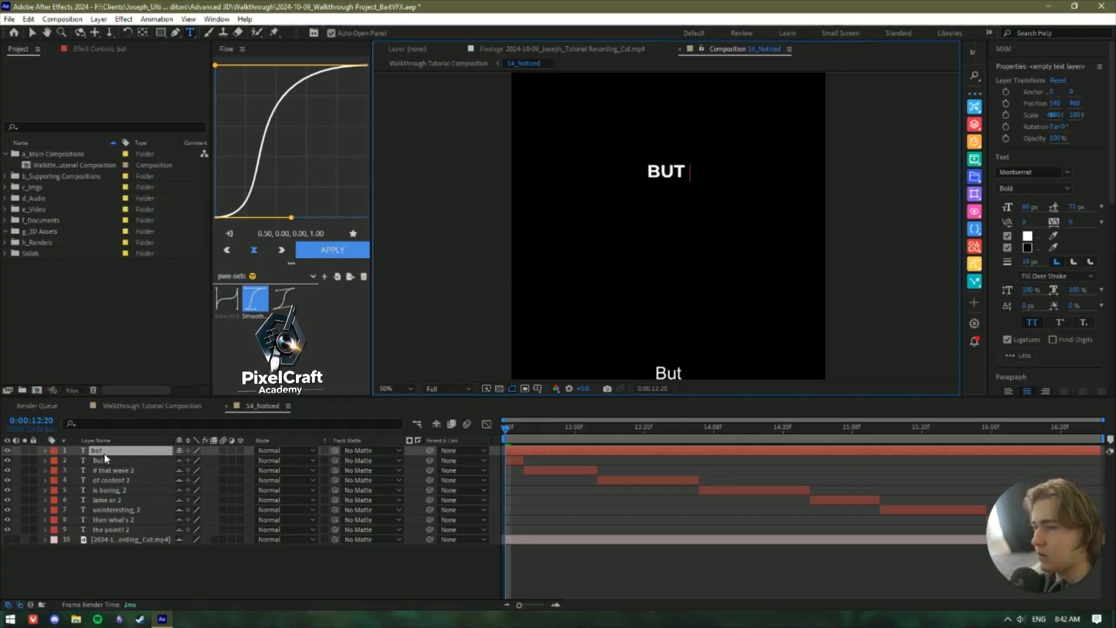
type("if that wa")
key("BackSpace")
key("BackSpace")
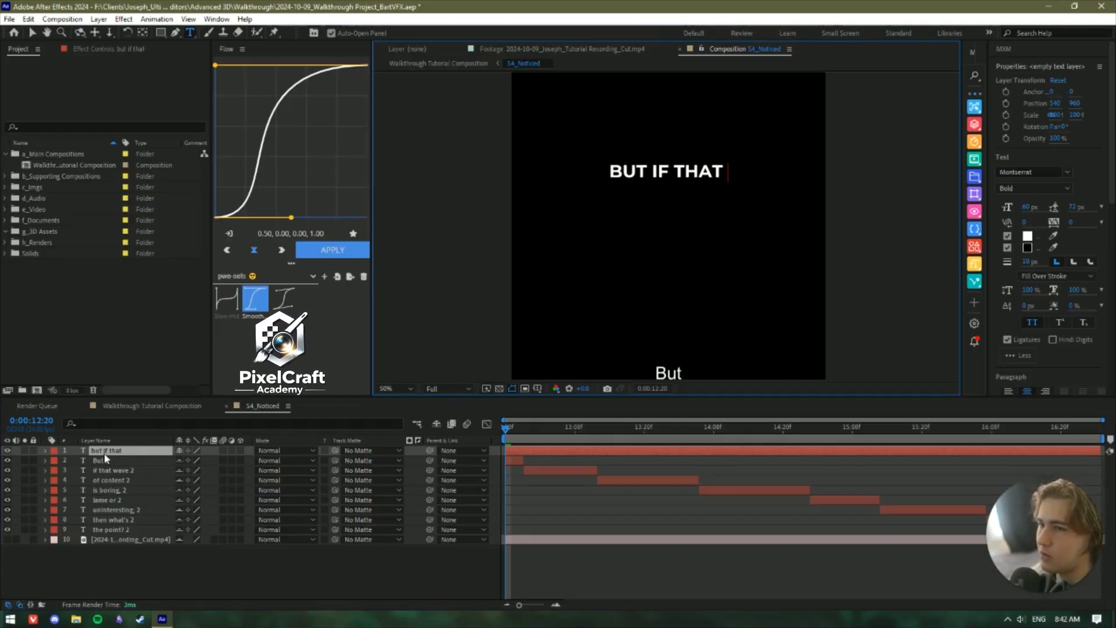
key("BackSpace")
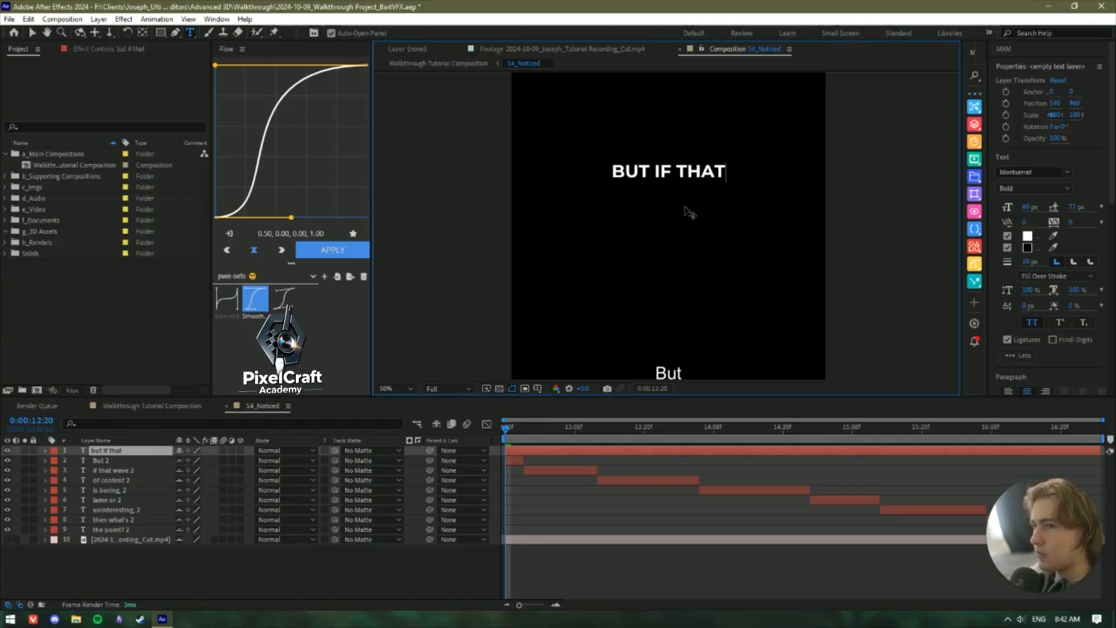
Turn off All Caps for the whole "but if that" text so it uses lowercase letters.
key("ctrl+a")
scroll(1014, 295, "down", 5)
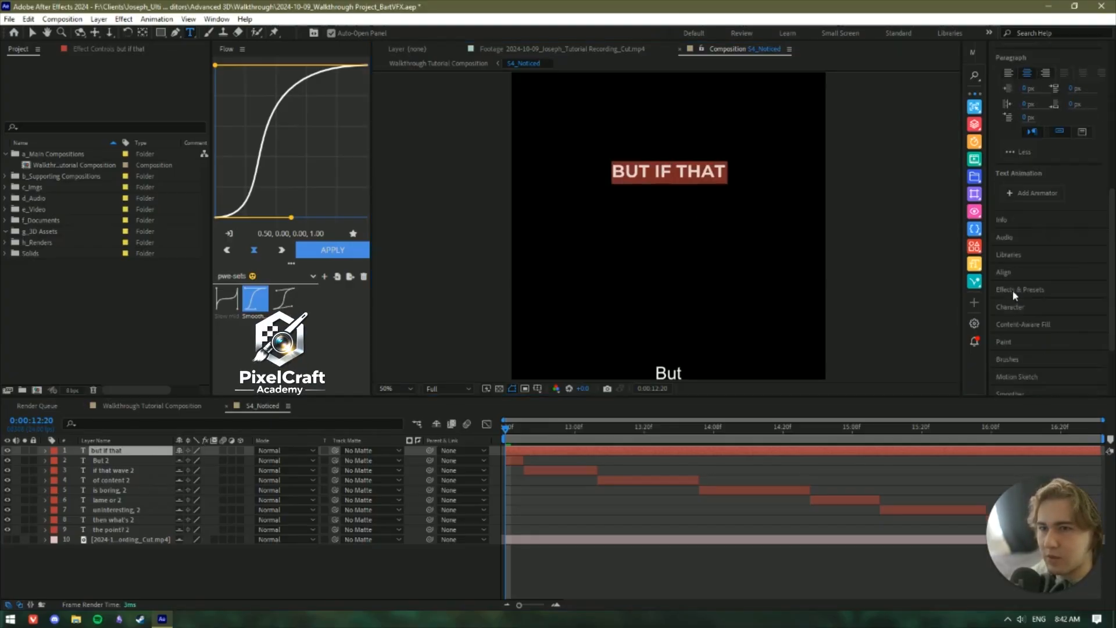
left_click(1018, 268)
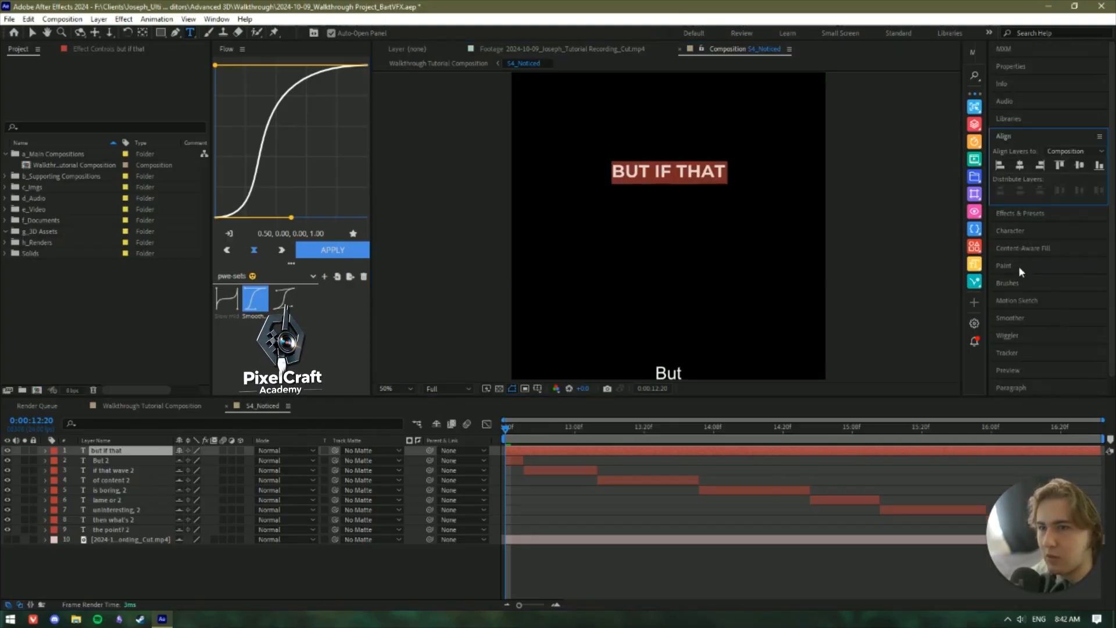
left_click(1017, 65)
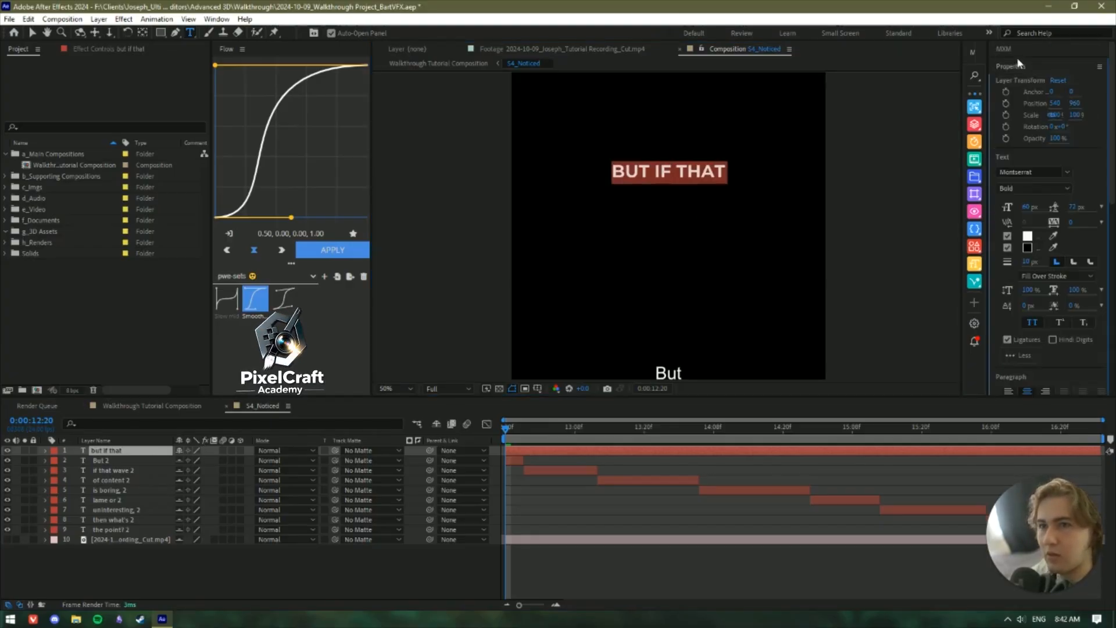
left_click(1032, 323)
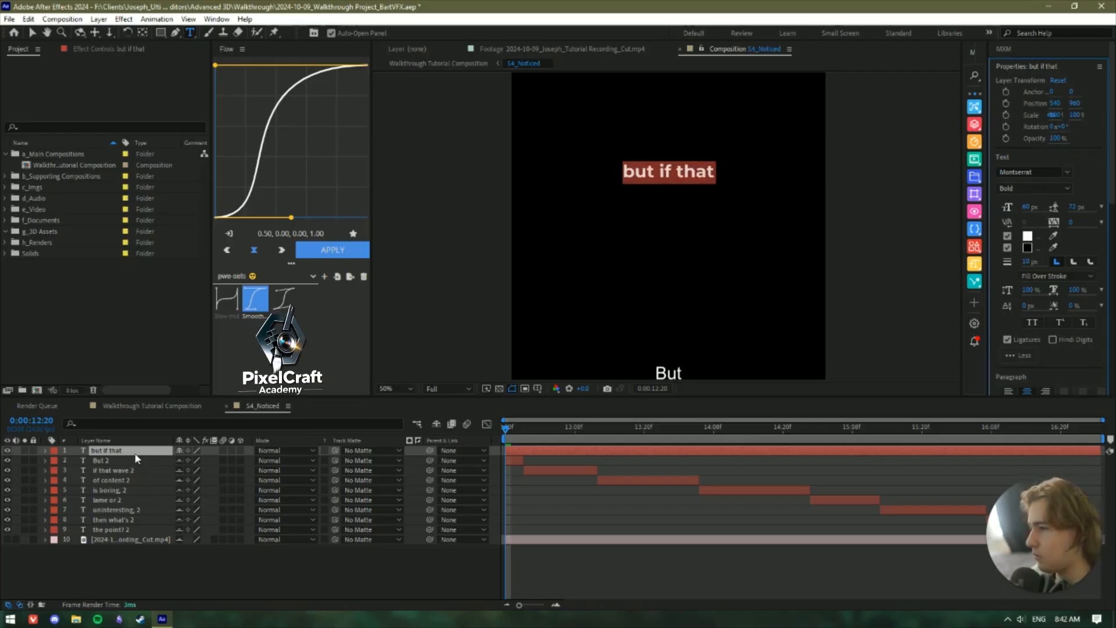
left_click(138, 575)
Duplicate the "but if that" layer and move the copy straight down to position 540, 1060.
left_click(117, 452)
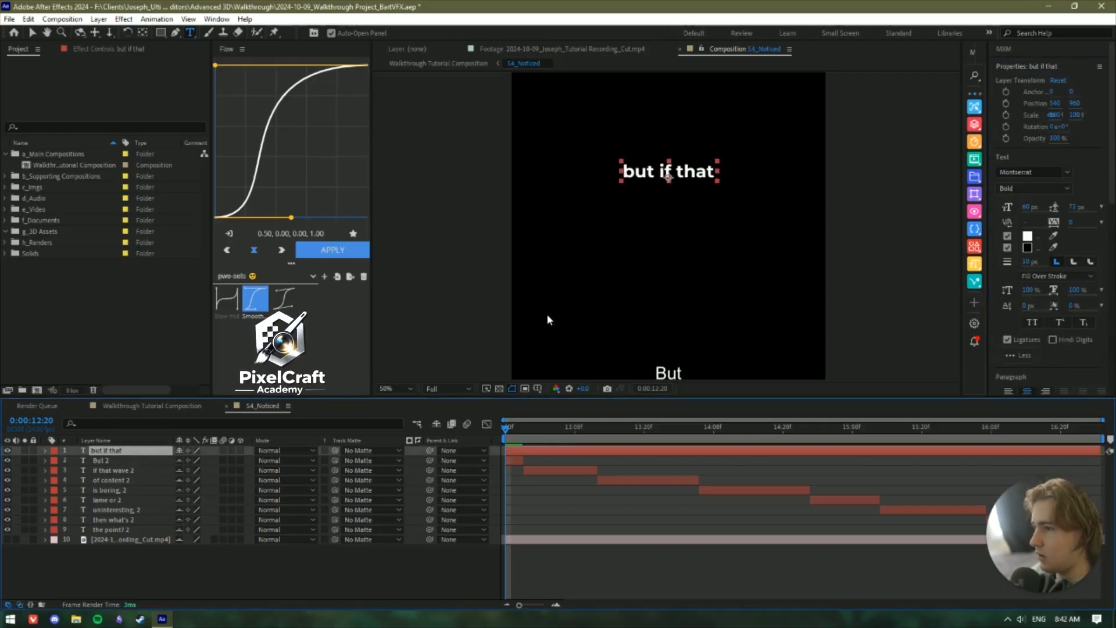
key("ctrl+d")
key("v")
left_click_drag(700, 177, 675, 186)
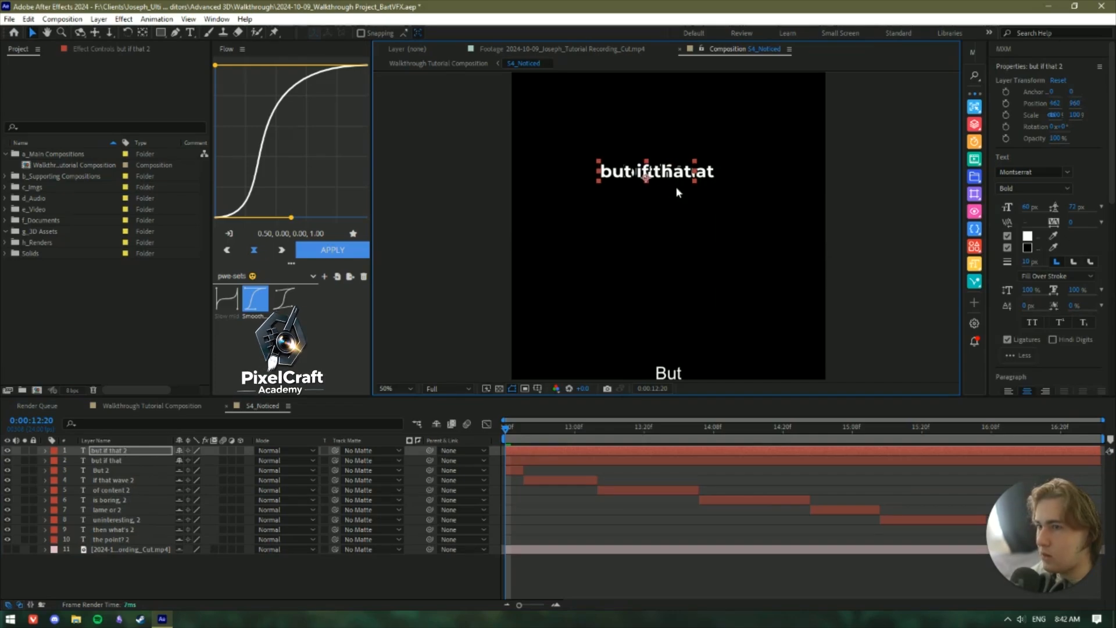
key("ctrl+z")
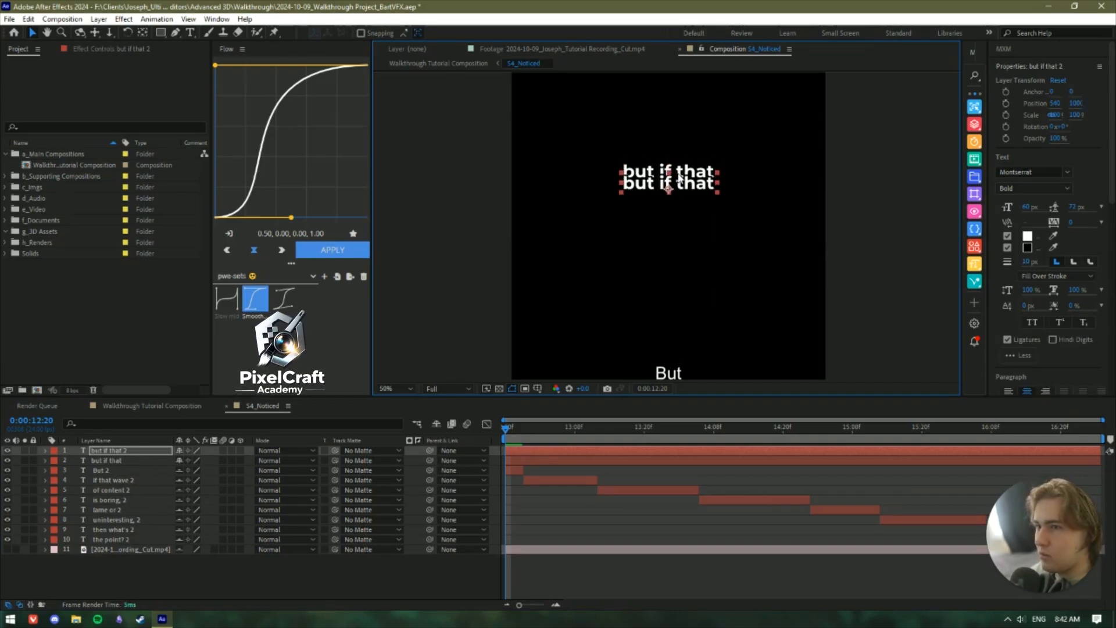
key("shift+Down")
key("shift+Down")
key("shift+Down")
key("shift+Down")
key("shift+Down")
key("shift+Down")
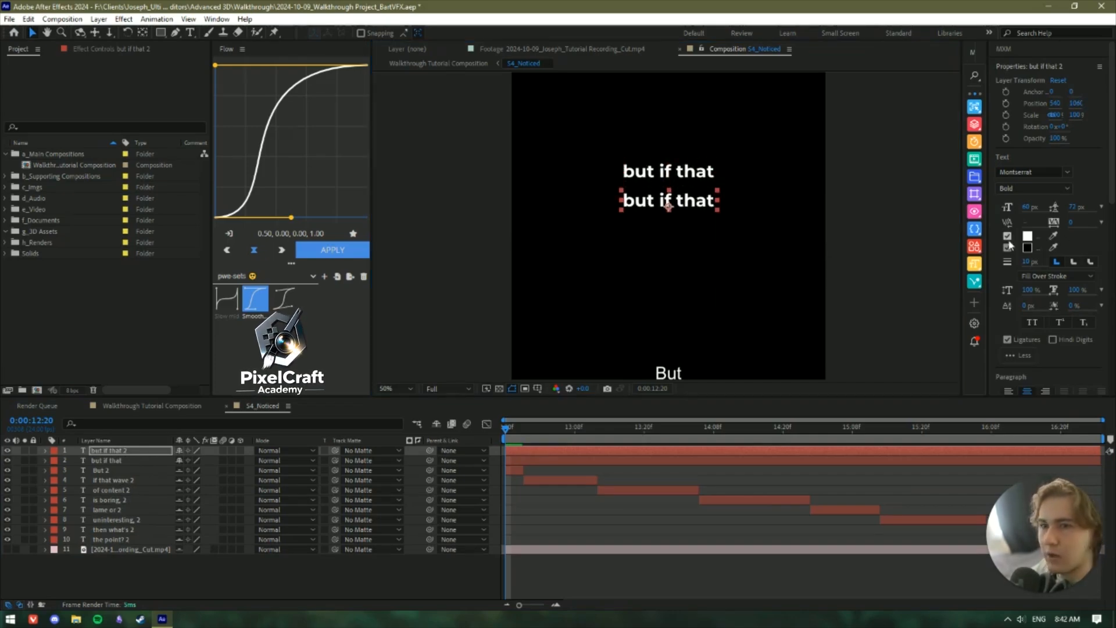
Turn off the stroke on the text lines and replace the lower line's text with "wave of content".
left_click(690, 174)
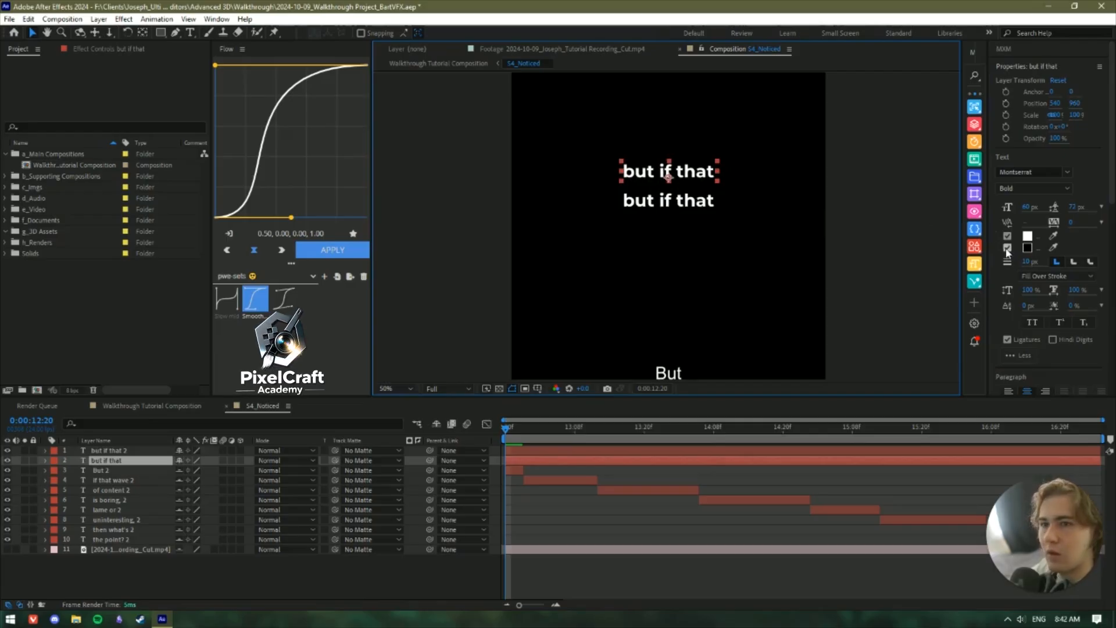
double_click(675, 199)
type("Wave")
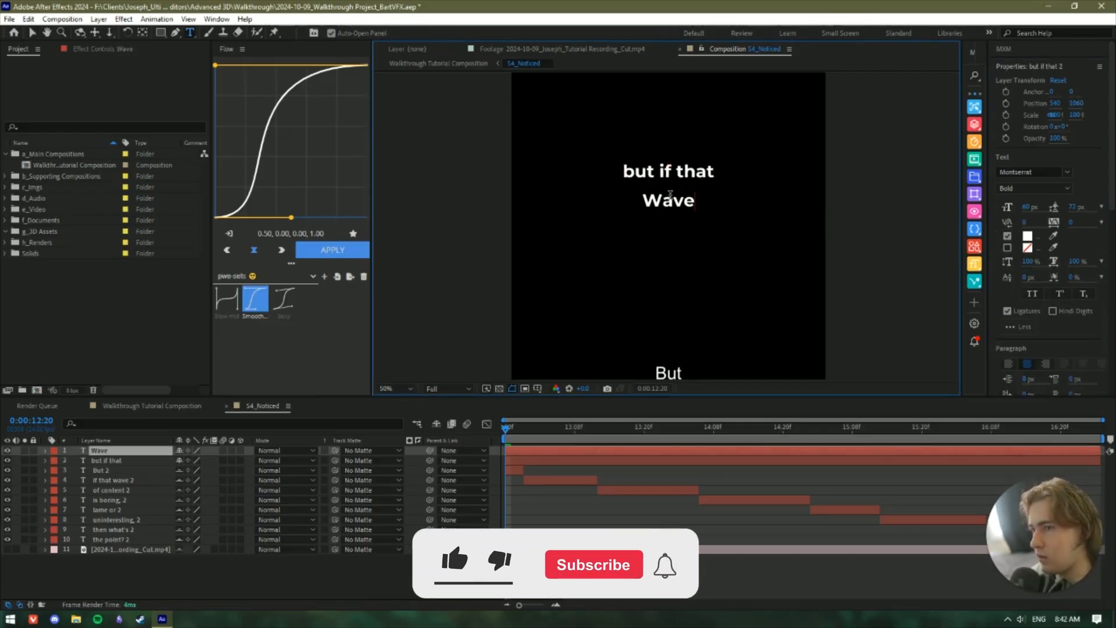
type("wa")
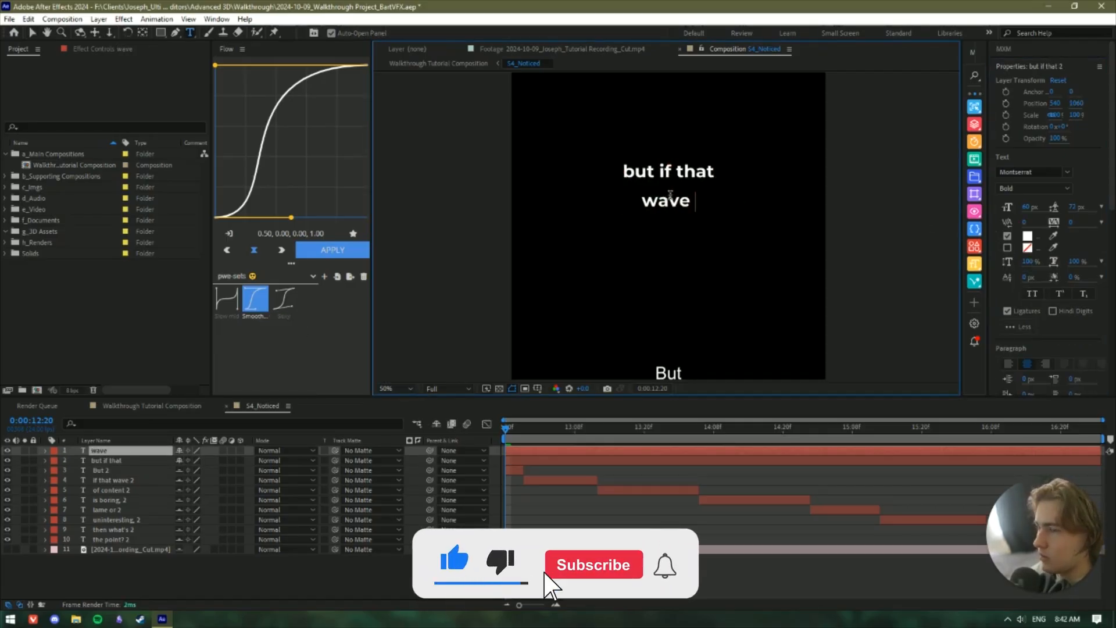
type("ve of content")
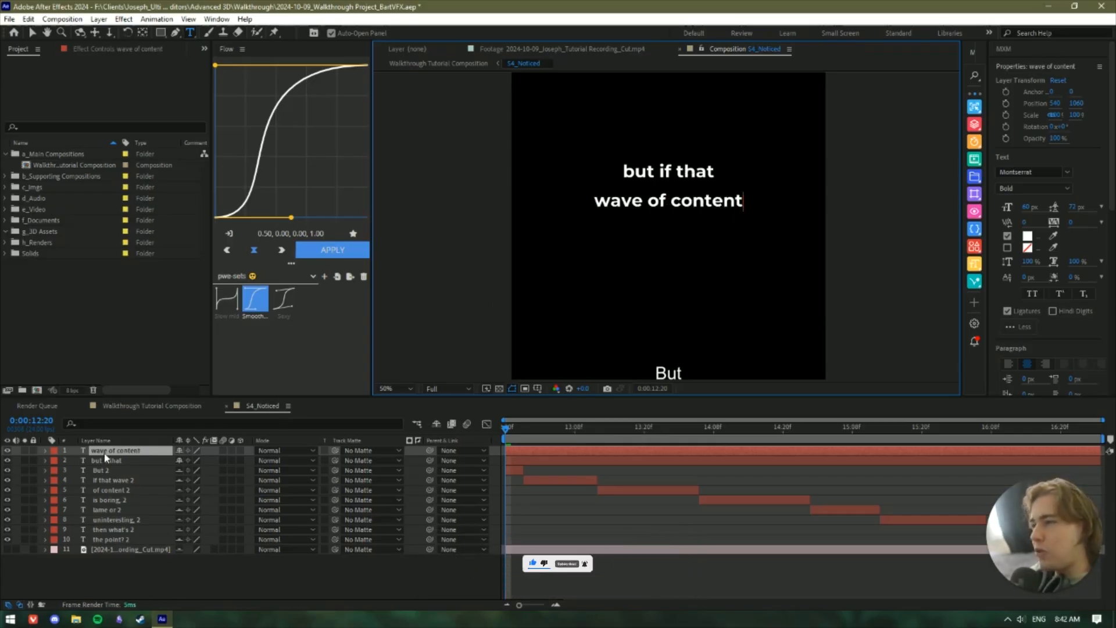
Browse the font list and set the word "wave" in the lower line to Bebas Neue.
left_click(1065, 172)
scroll(1019, 276, "up", 3)
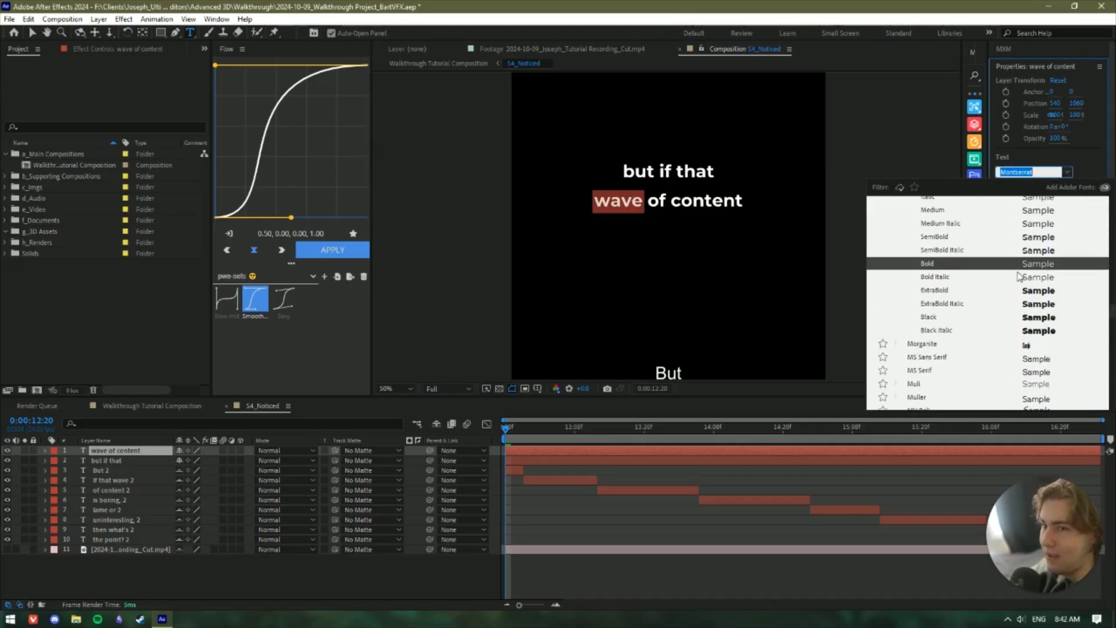
scroll(1018, 276, "up", 5)
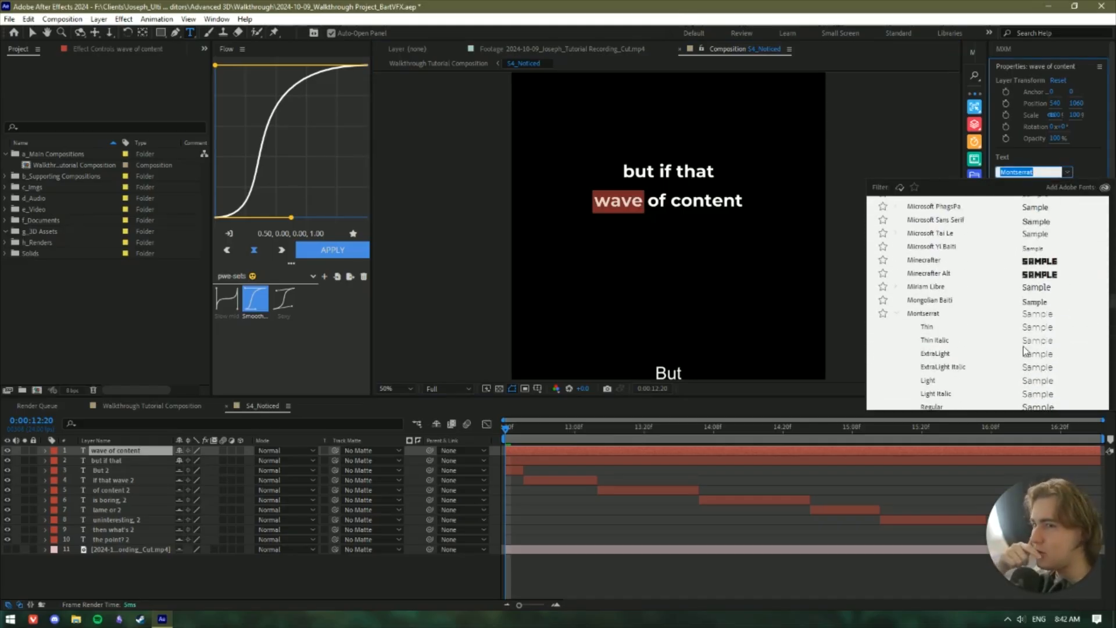
scroll(1024, 350, "up", 8)
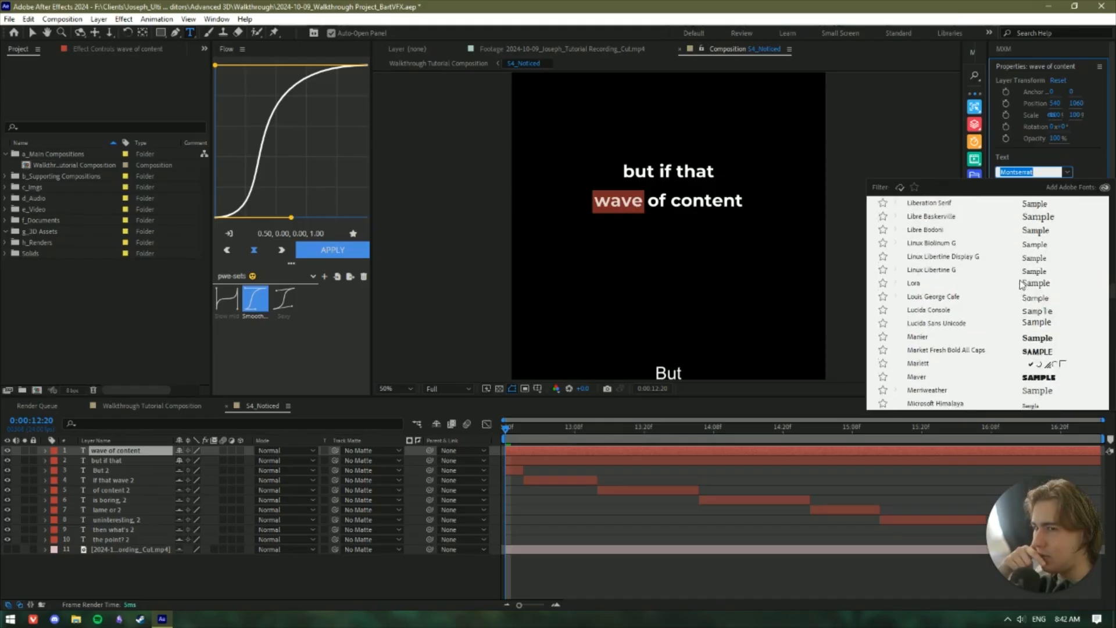
scroll(1021, 284, "up", 6)
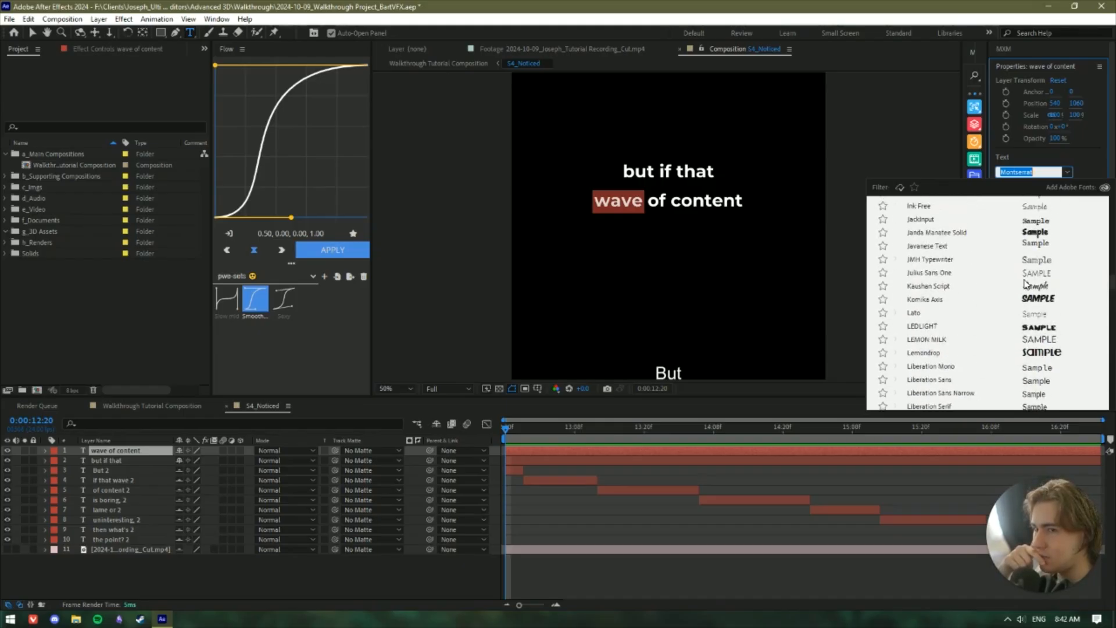
scroll(1024, 284, "up", 5)
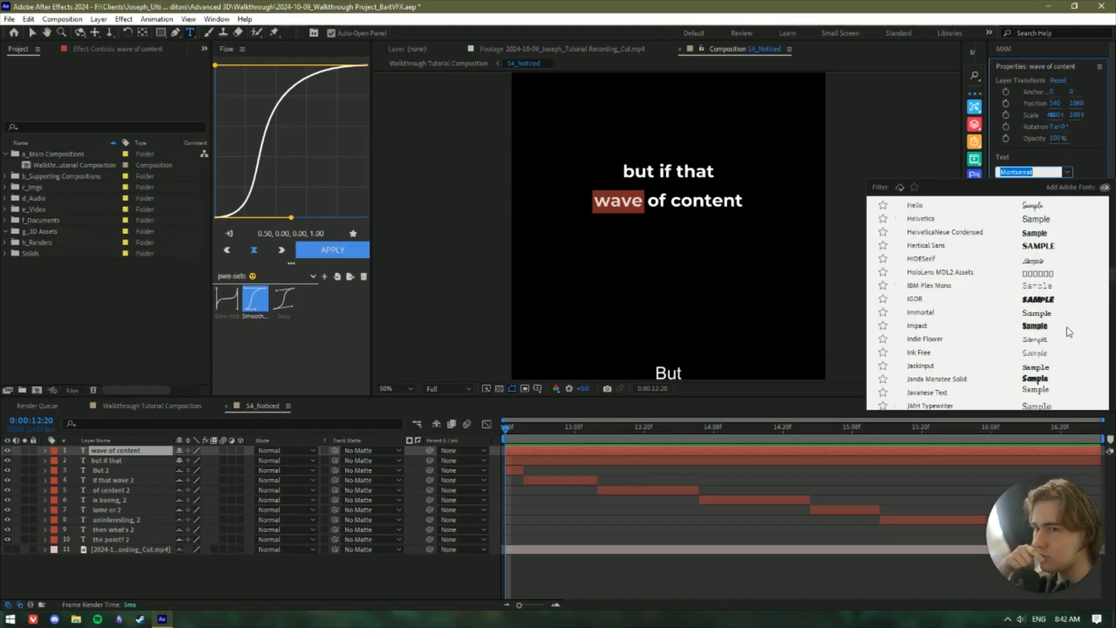
scroll(1066, 331, "up", 5)
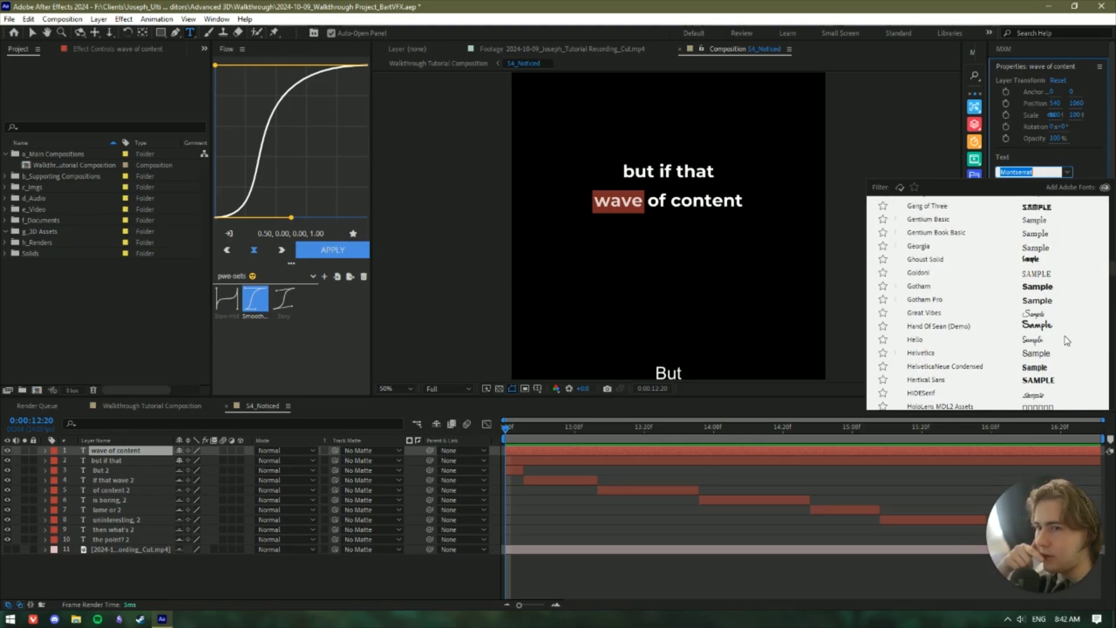
scroll(1062, 336, "up", 5)
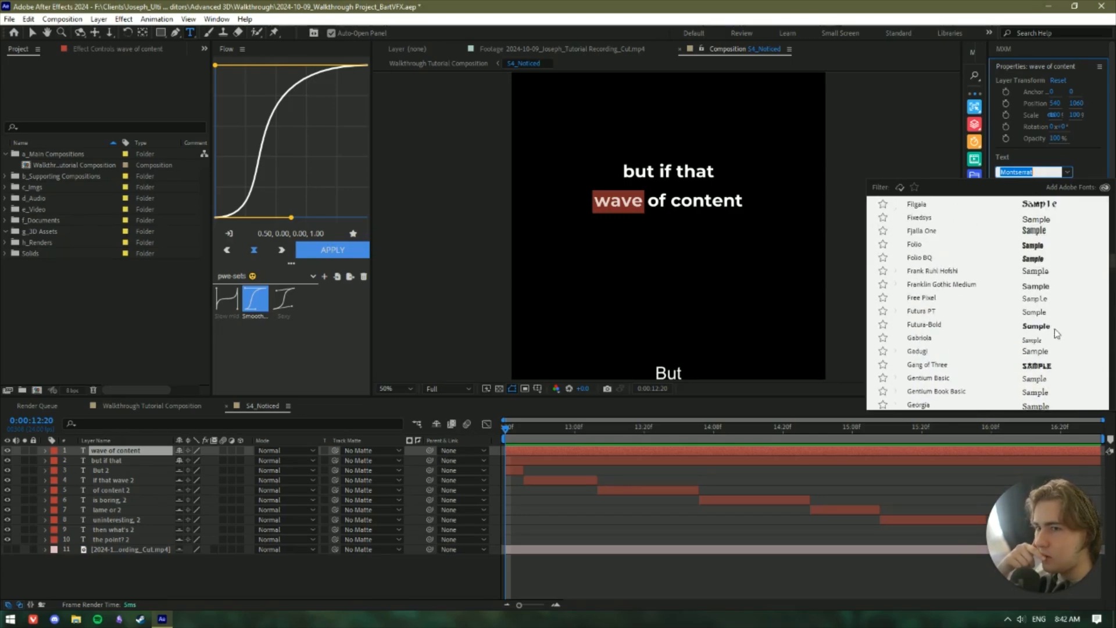
scroll(1054, 329, "up", 5)
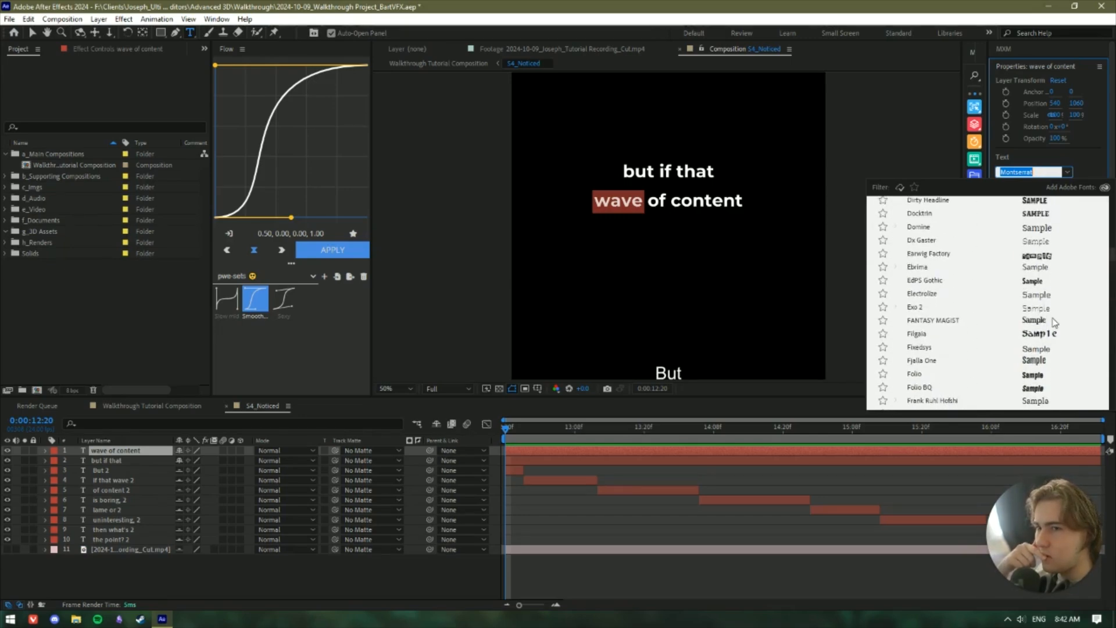
scroll(1054, 323, "up", 4)
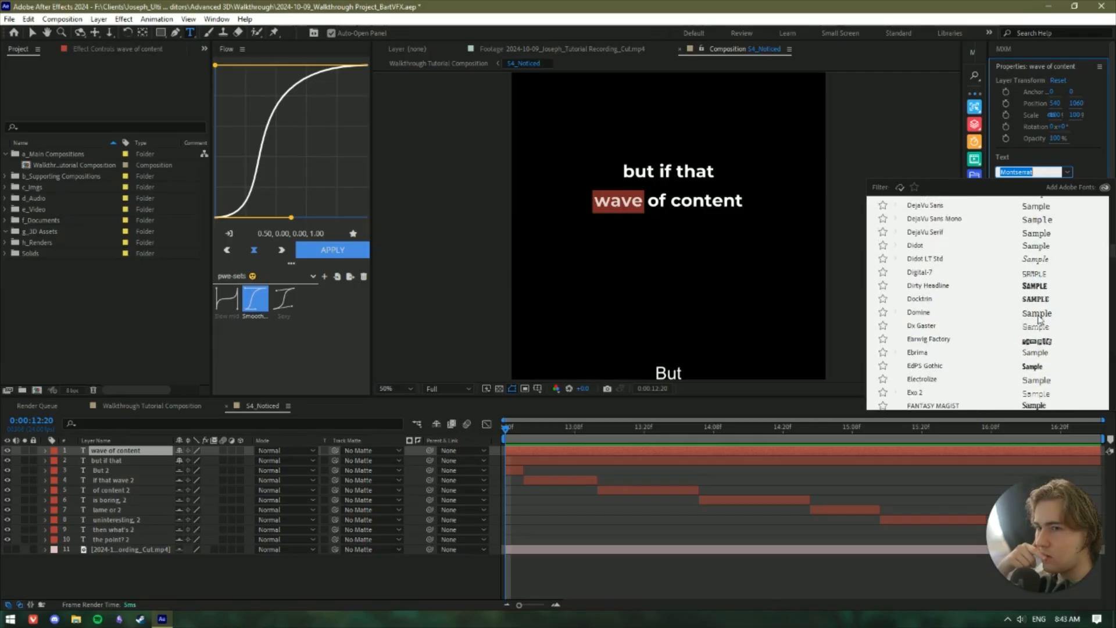
scroll(1038, 318, "up", 4)
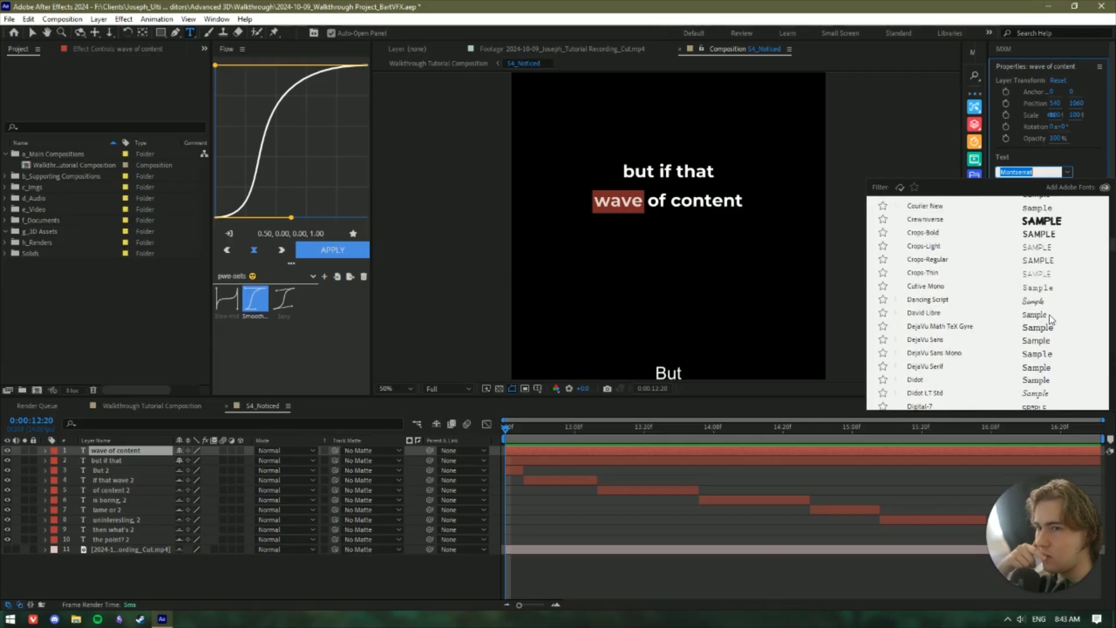
scroll(1051, 318, "up", 4)
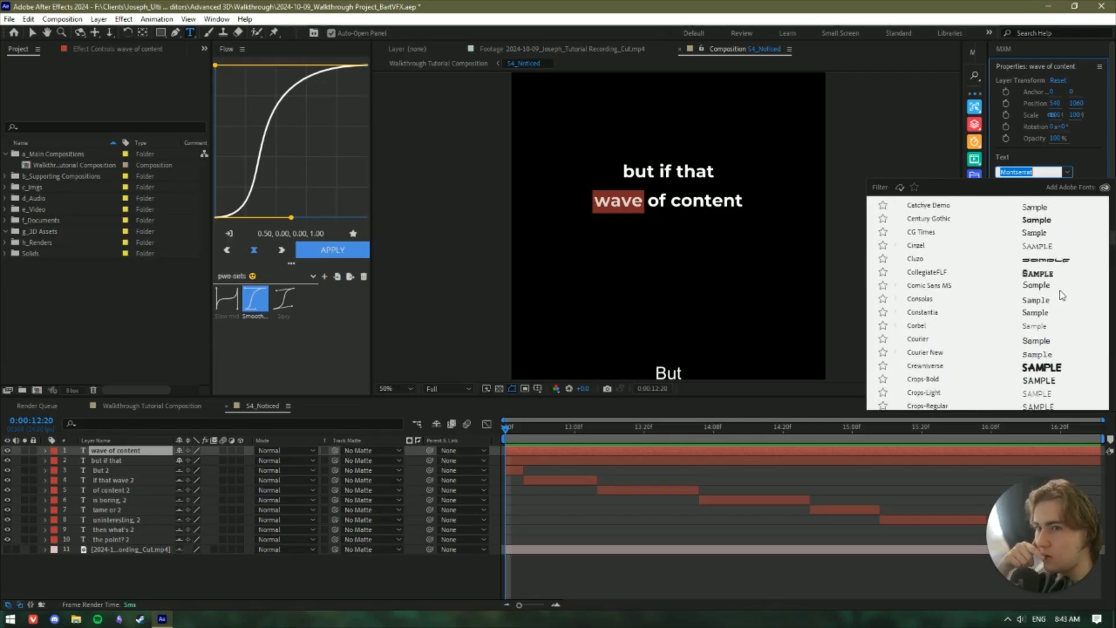
scroll(1055, 306, "up", 4)
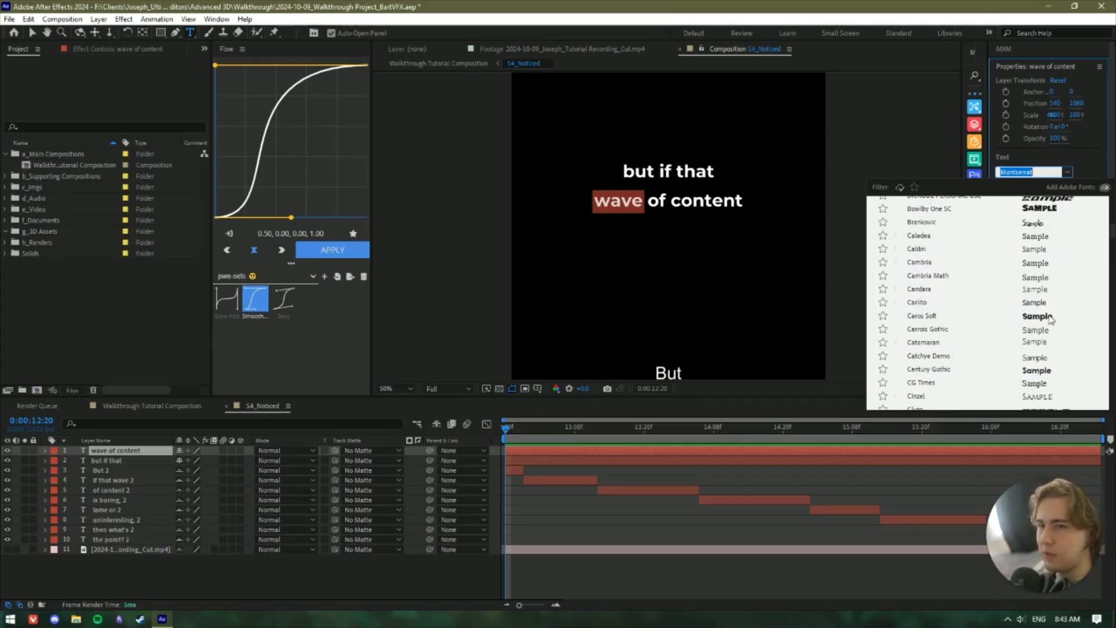
scroll(1040, 308, "up", 4)
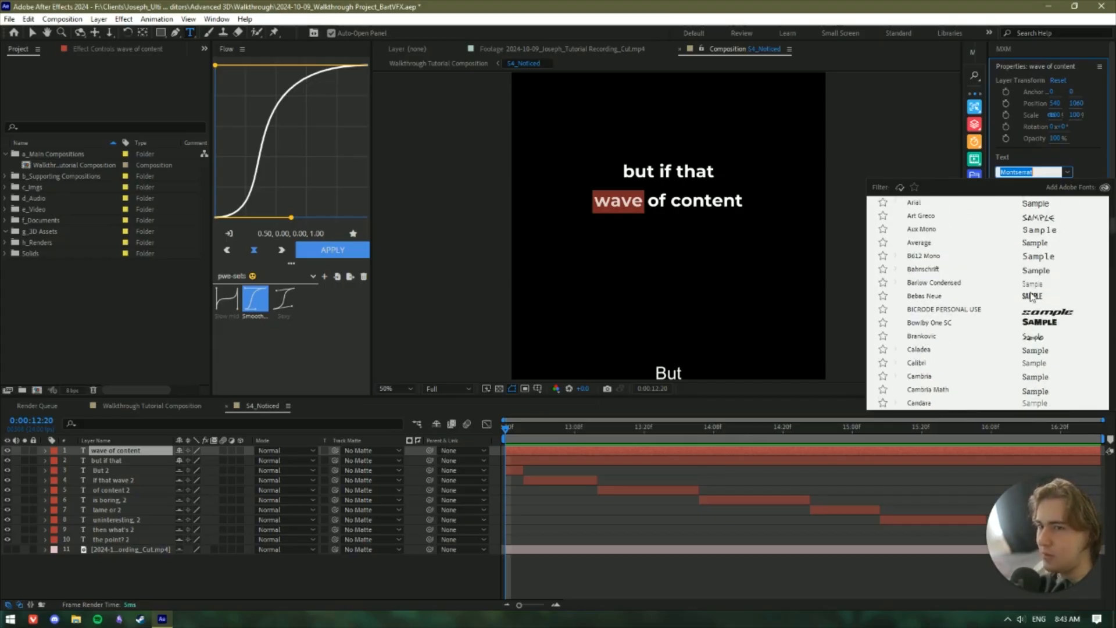
left_click(923, 296)
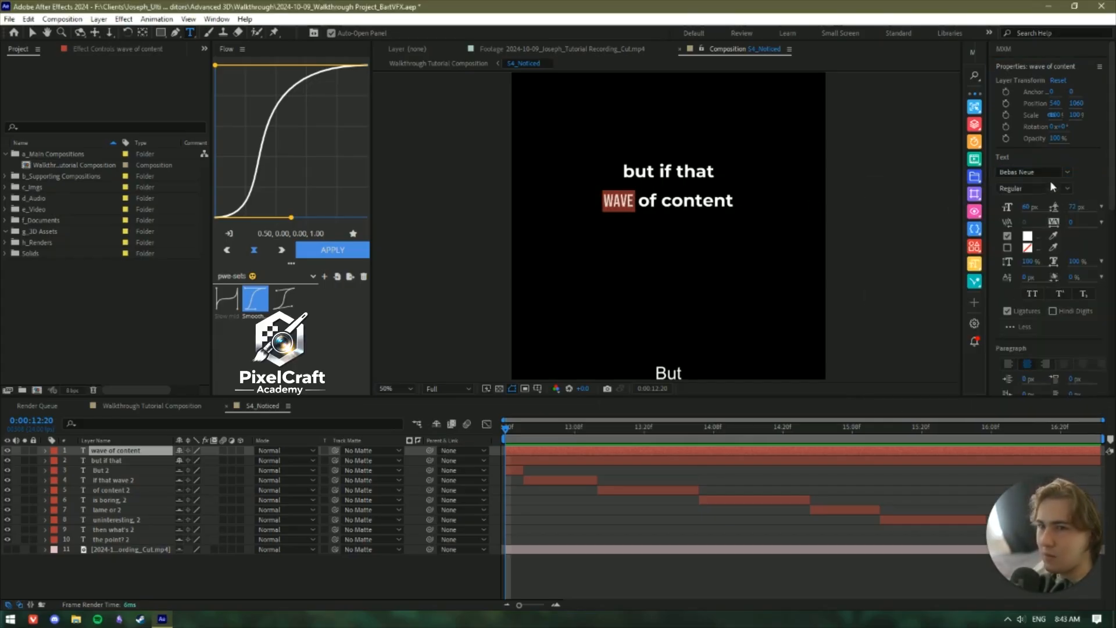
Change the font of the word "wave" in the lower line to Amatic SC.
left_click(1068, 172)
scroll(1078, 266, "up", 5)
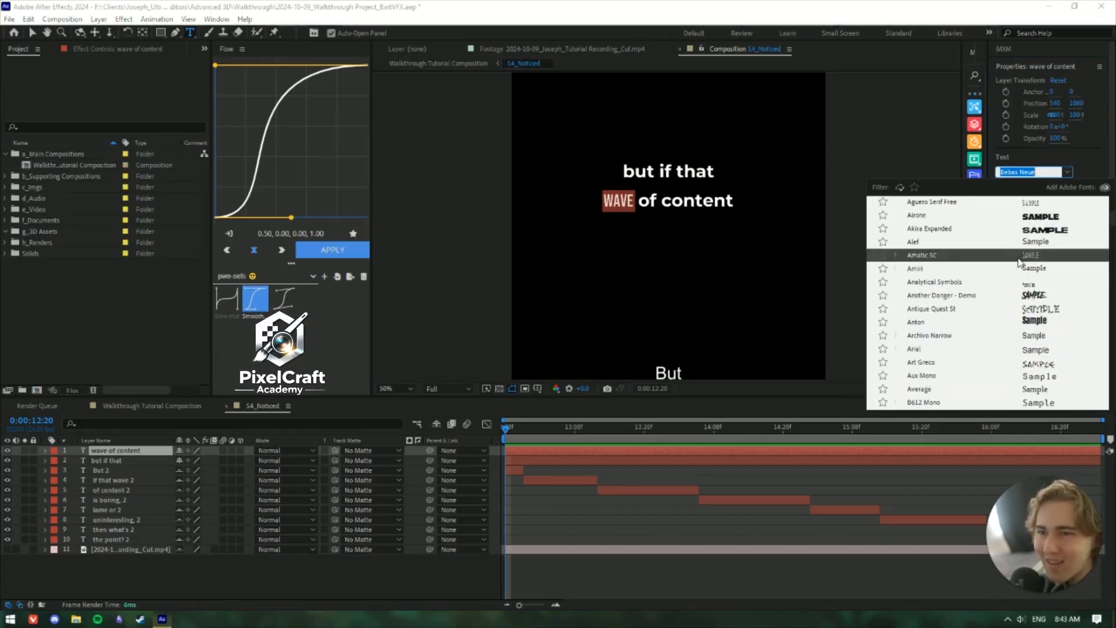
left_click(1013, 256)
Set the word "content" in the lower line to the Amatic SC Bold font.
double_click(687, 200)
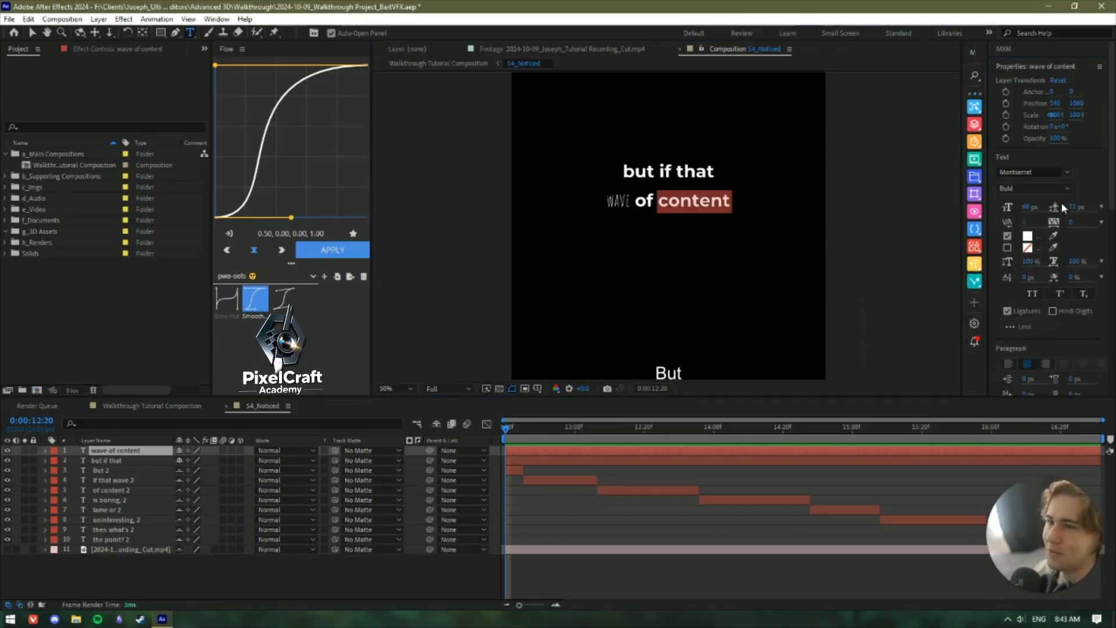
left_click(1066, 174)
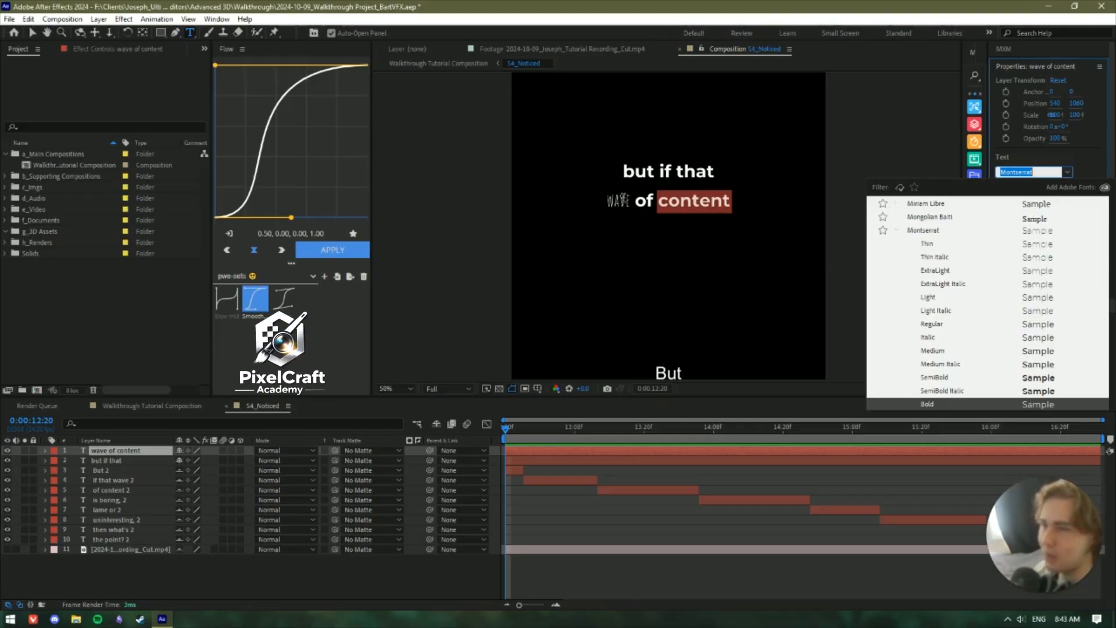
left_click(626, 200)
double_click(690, 200)
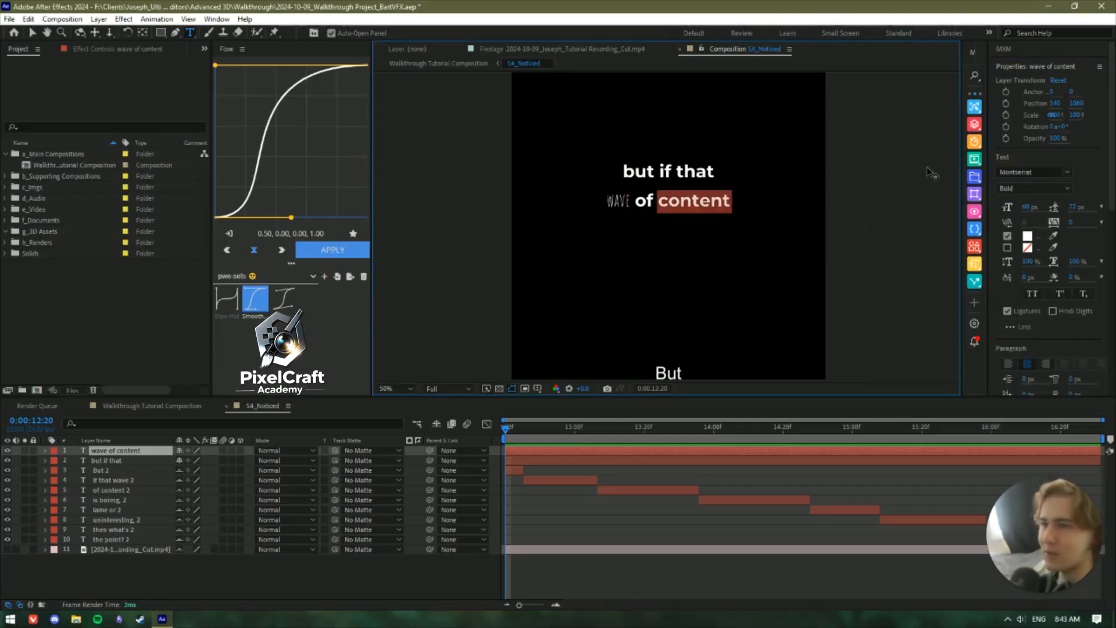
left_click(1024, 170)
type("ama")
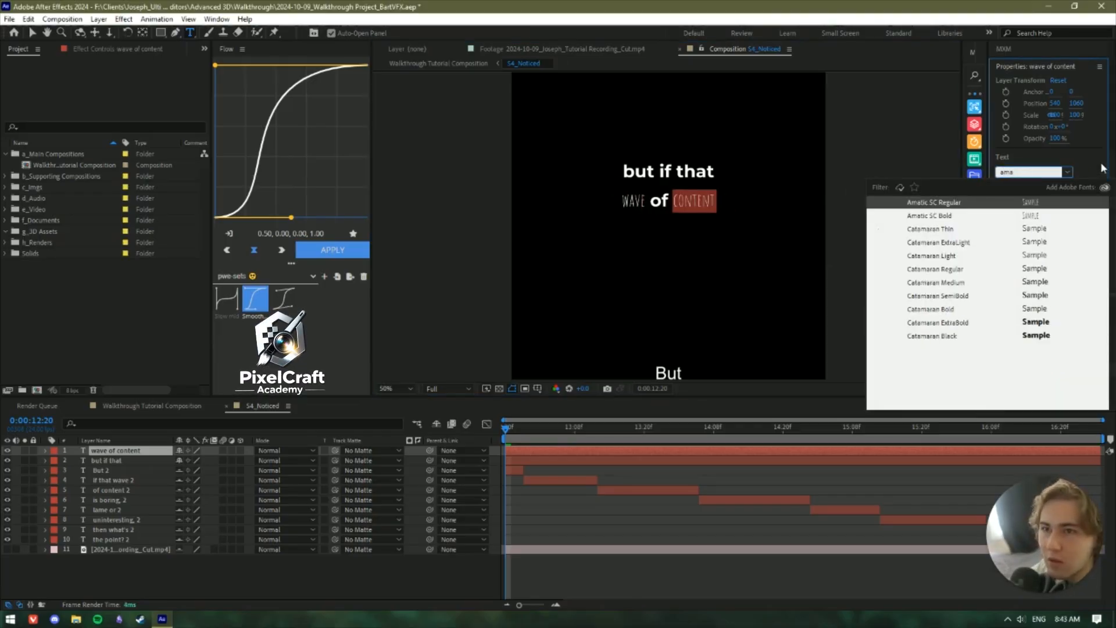
left_click(959, 218)
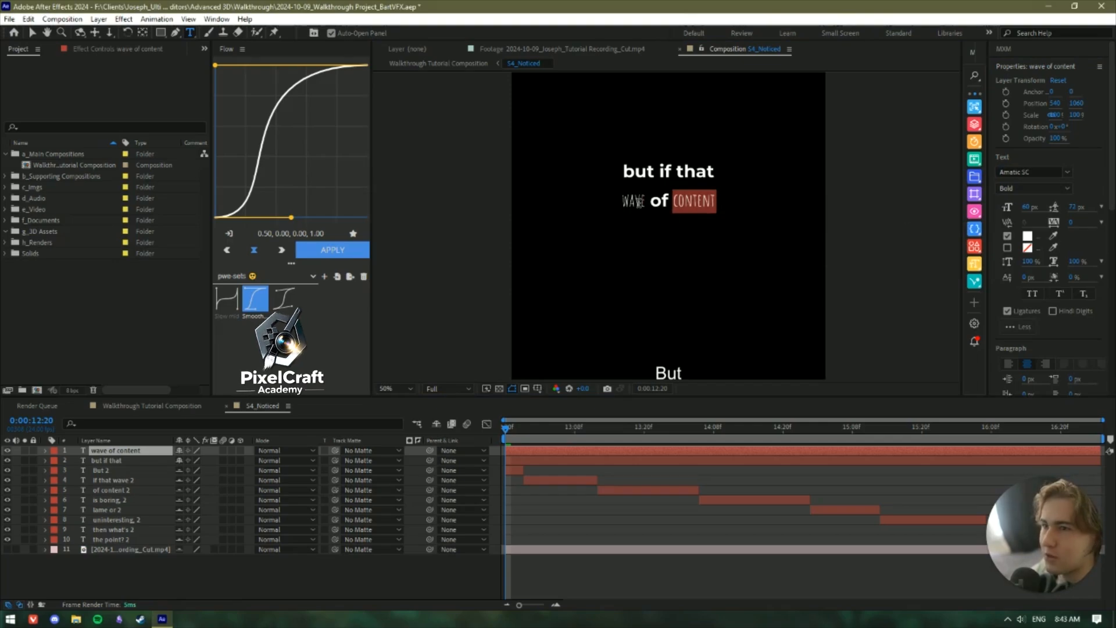
Change the font style of the word "wave" to Bold, leaving the word "of" out of the selection.
left_click(634, 202)
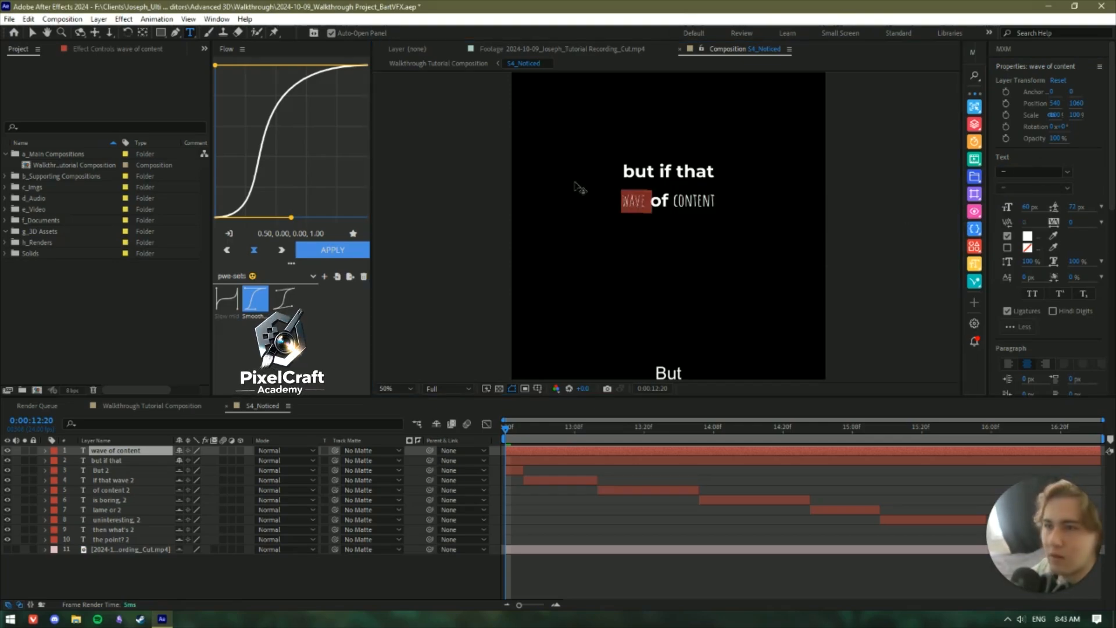
left_click(628, 200)
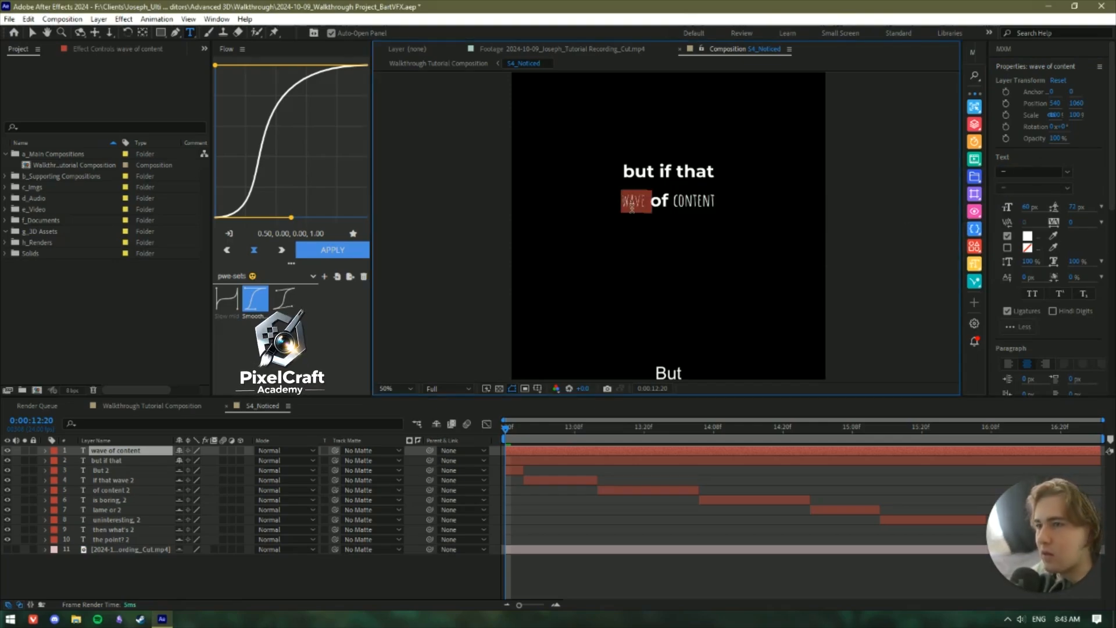
left_click(643, 202)
double_click(642, 201)
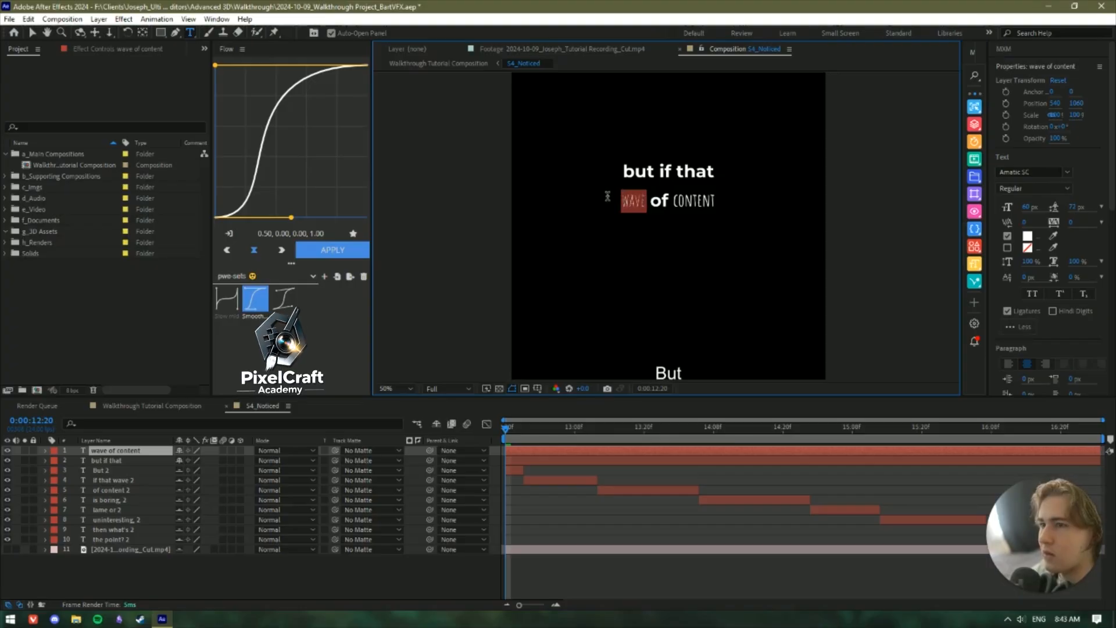
left_click(1031, 188)
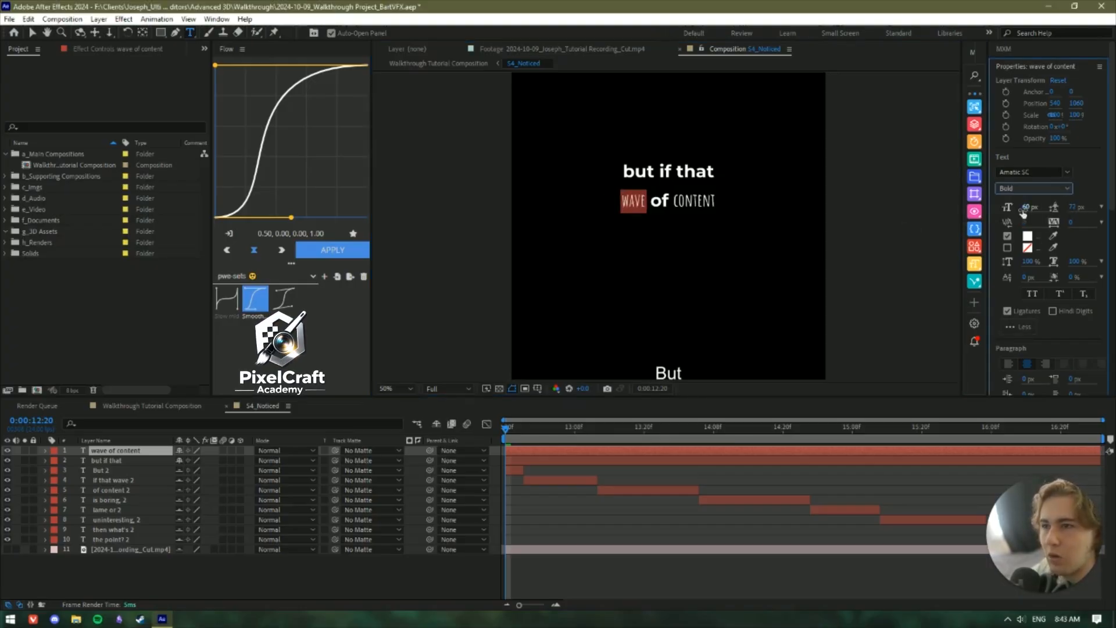
Set the font size of the words "content" and "wave" to 100 px each.
left_click(1029, 213)
left_click(1028, 207)
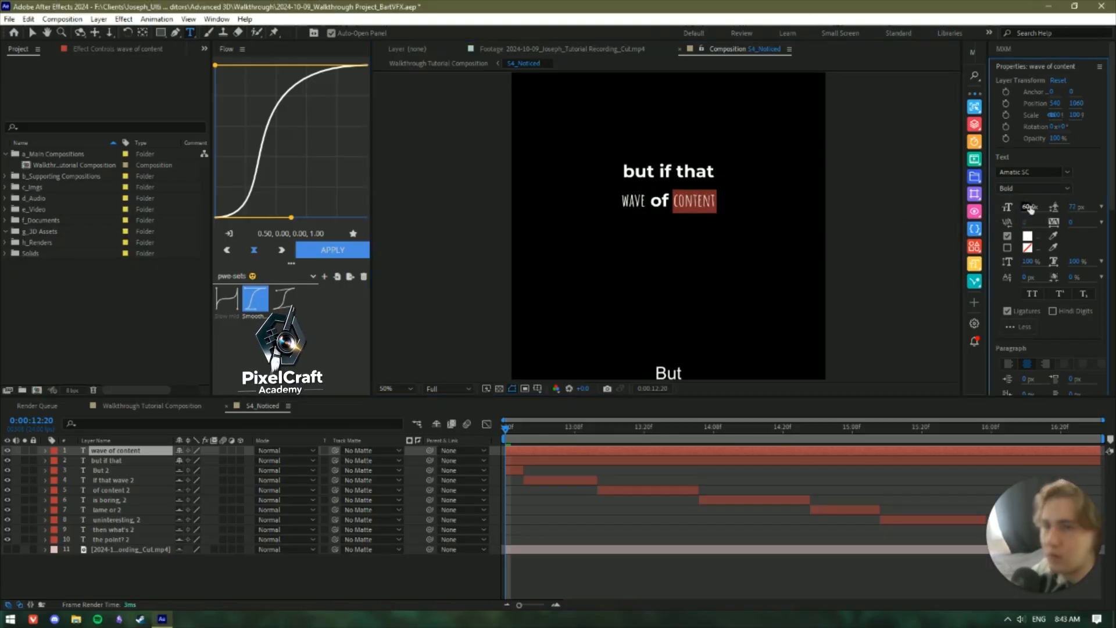
type("100")
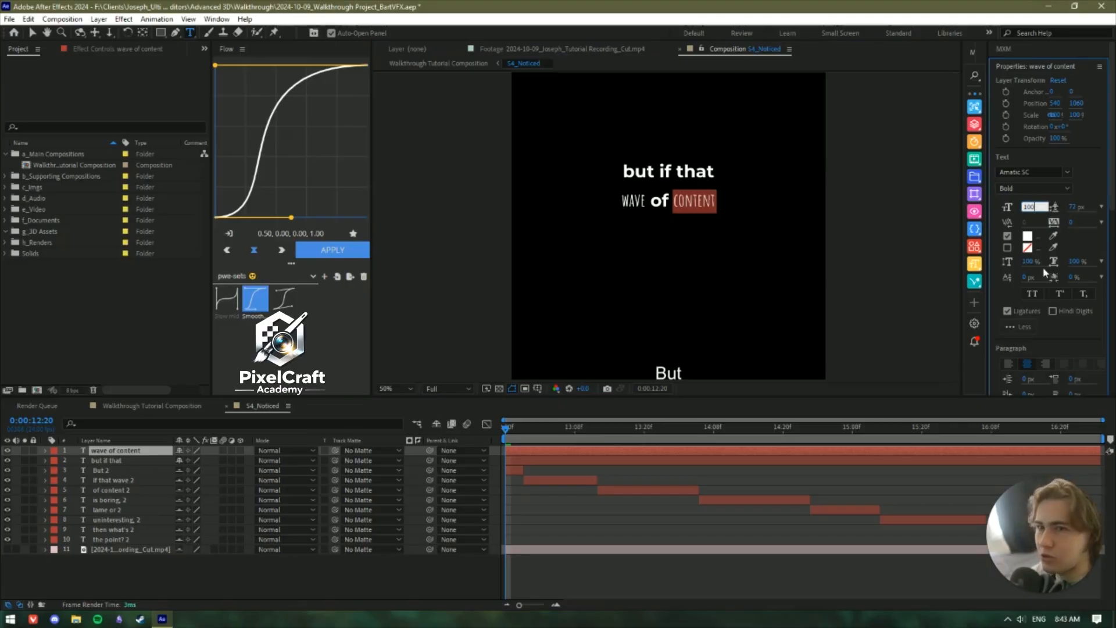
key("Return")
double_click(621, 201)
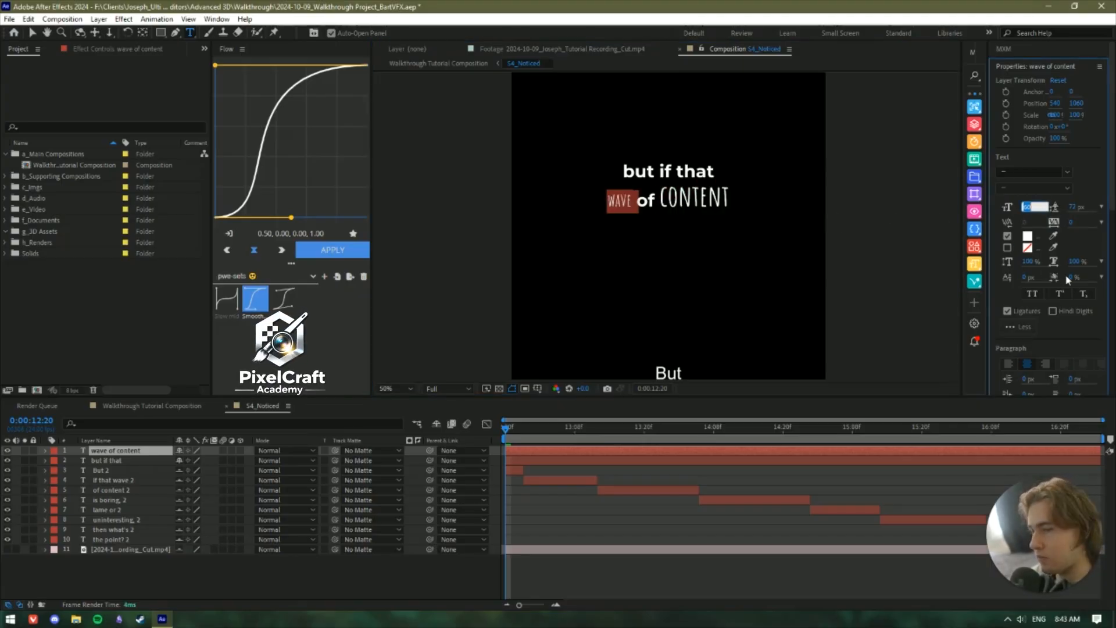
type("100")
key("Return")
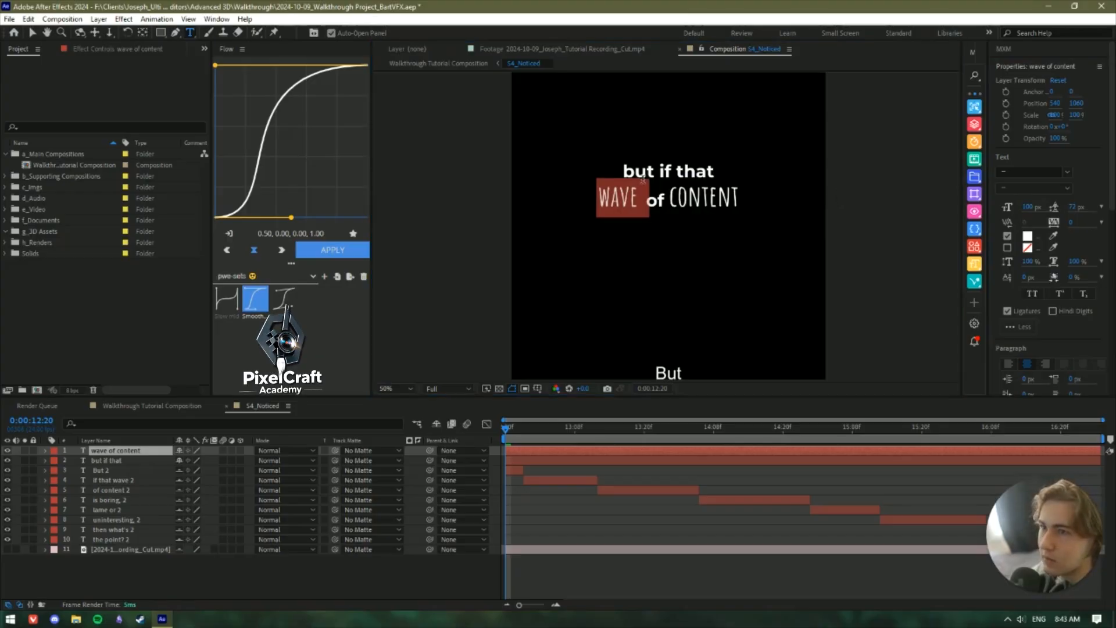
Set the whole "but if that" text to the Georgia font and make only the word "but" bold.
double_click(106, 460)
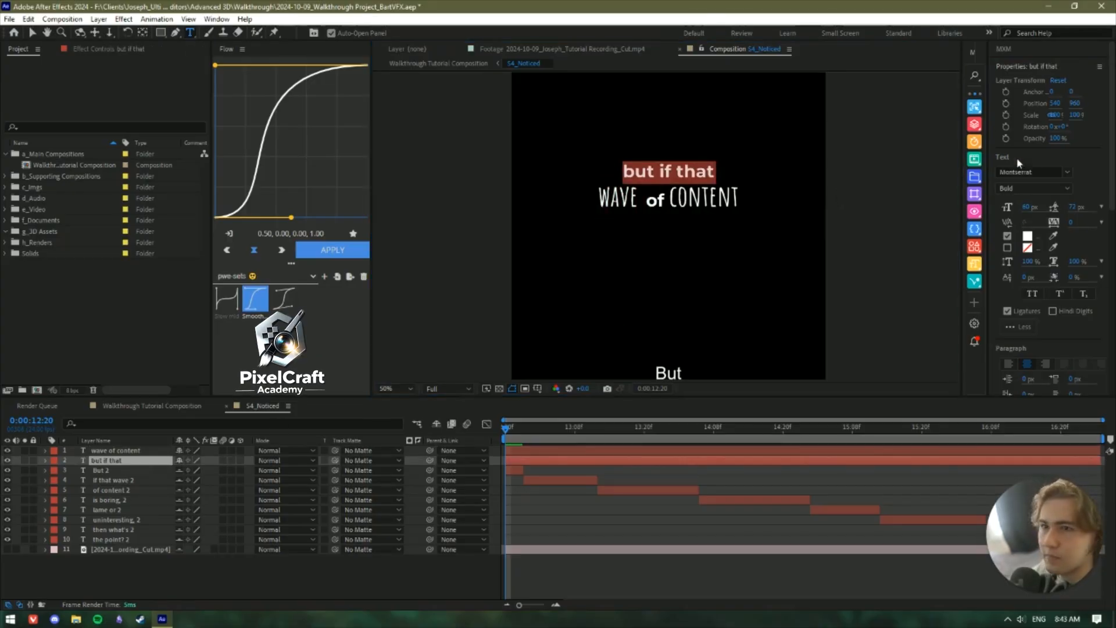
left_click(1063, 185)
left_click(1067, 173)
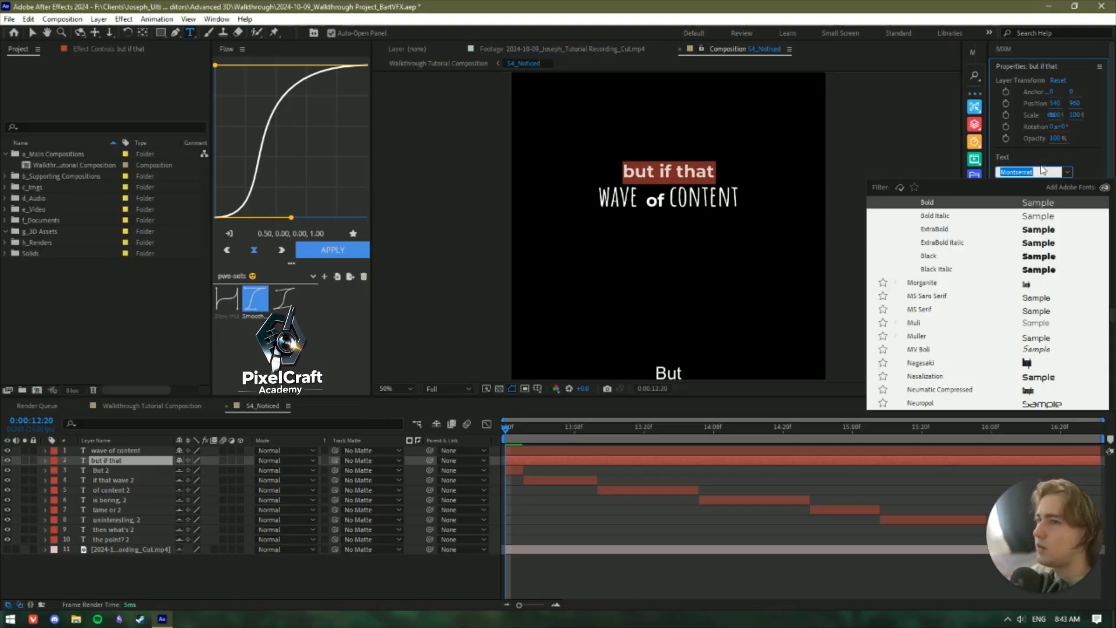
type("geog")
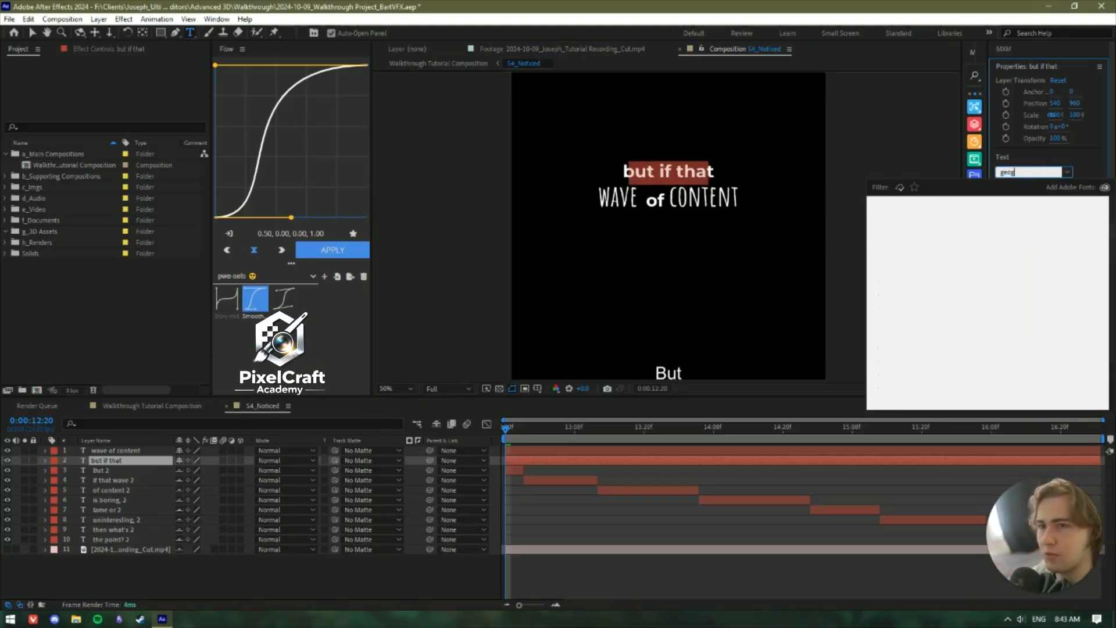
key("Return")
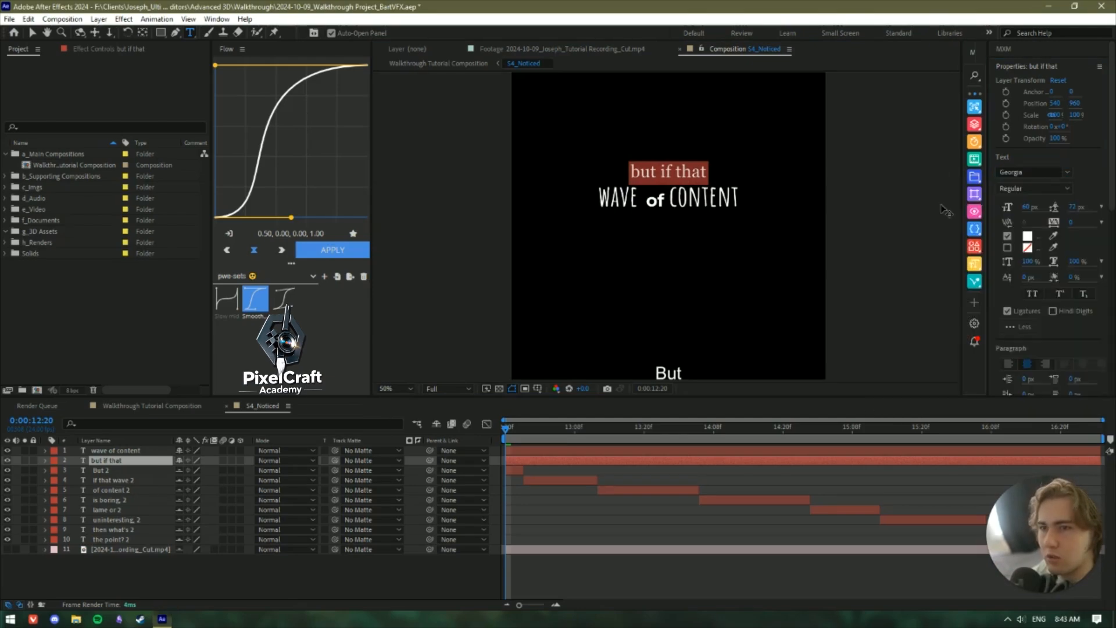
left_click(1054, 168)
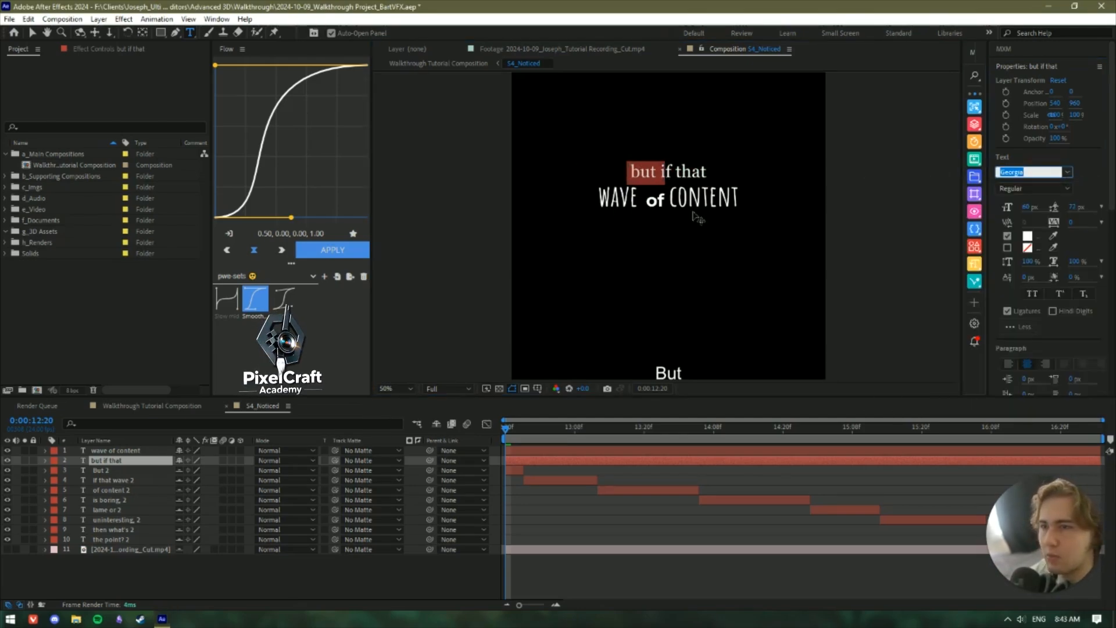
left_click(250, 580)
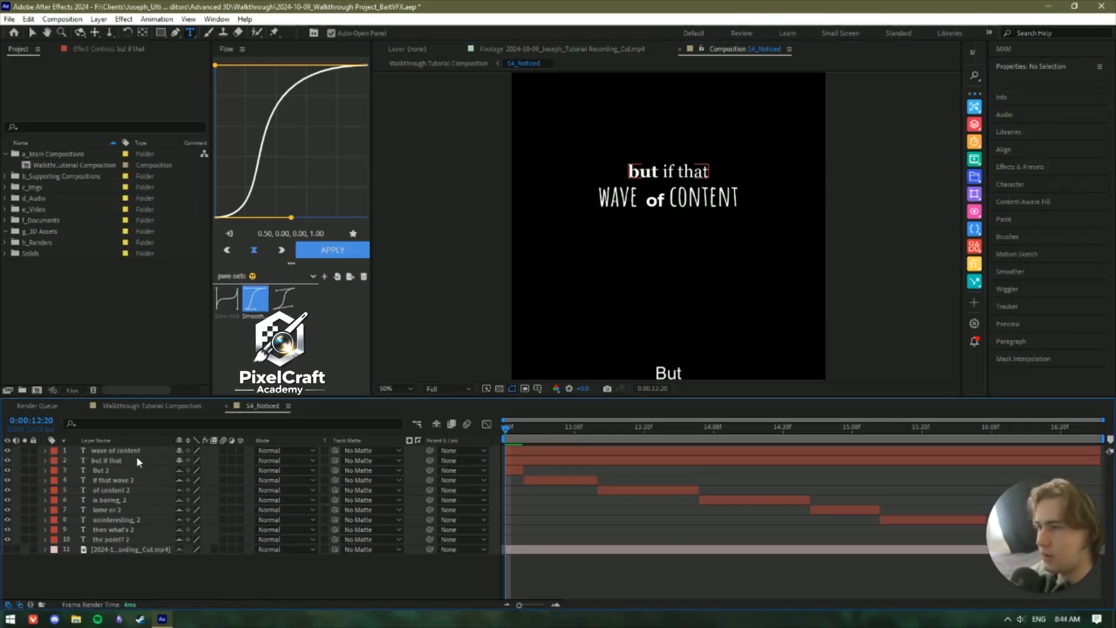
left_click(131, 453)
left_click(129, 460, "shift")
key("v")
left_click(1045, 66)
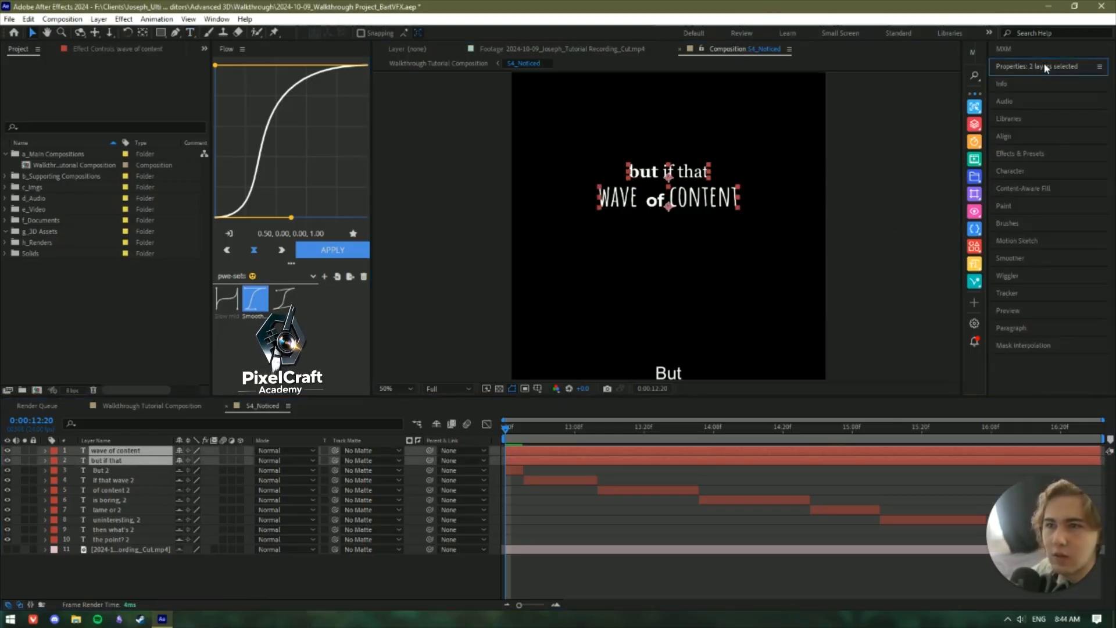
left_click(1013, 133)
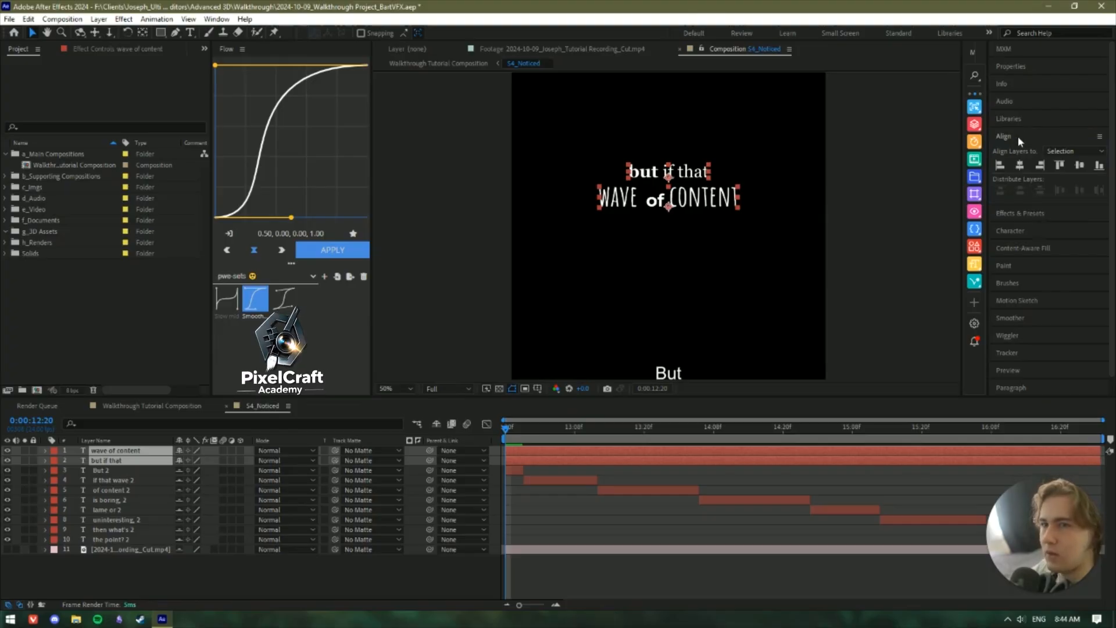
left_click(1078, 165)
key("ctrl+z")
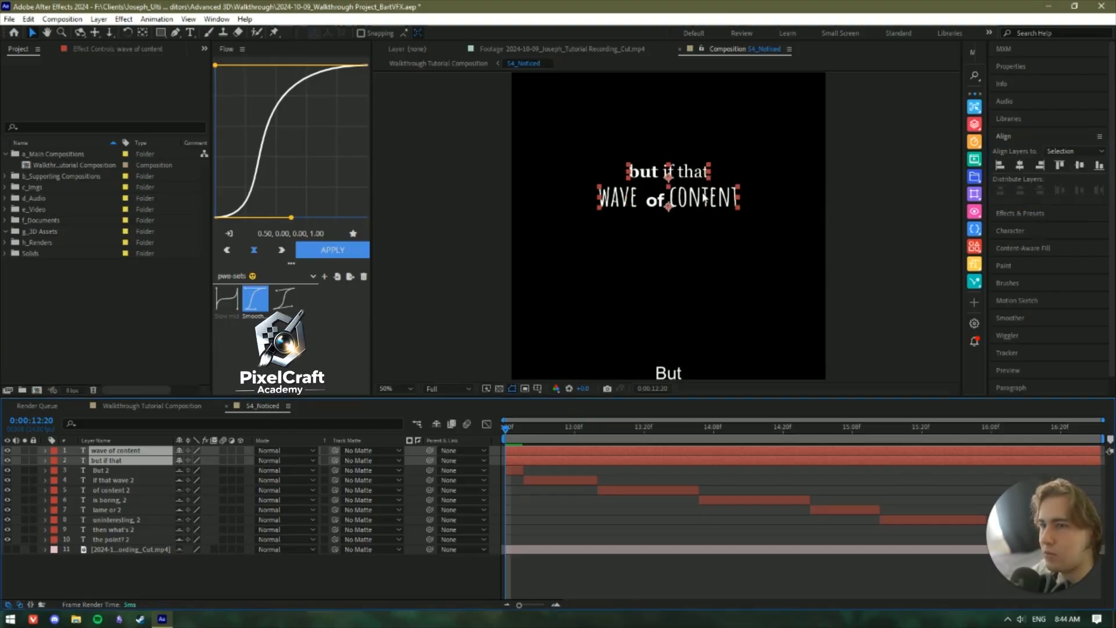
Move the "but if that" text slightly down, closer to the "wave of content" line.
left_click(780, 251)
left_click_drag(695, 178, 693, 183)
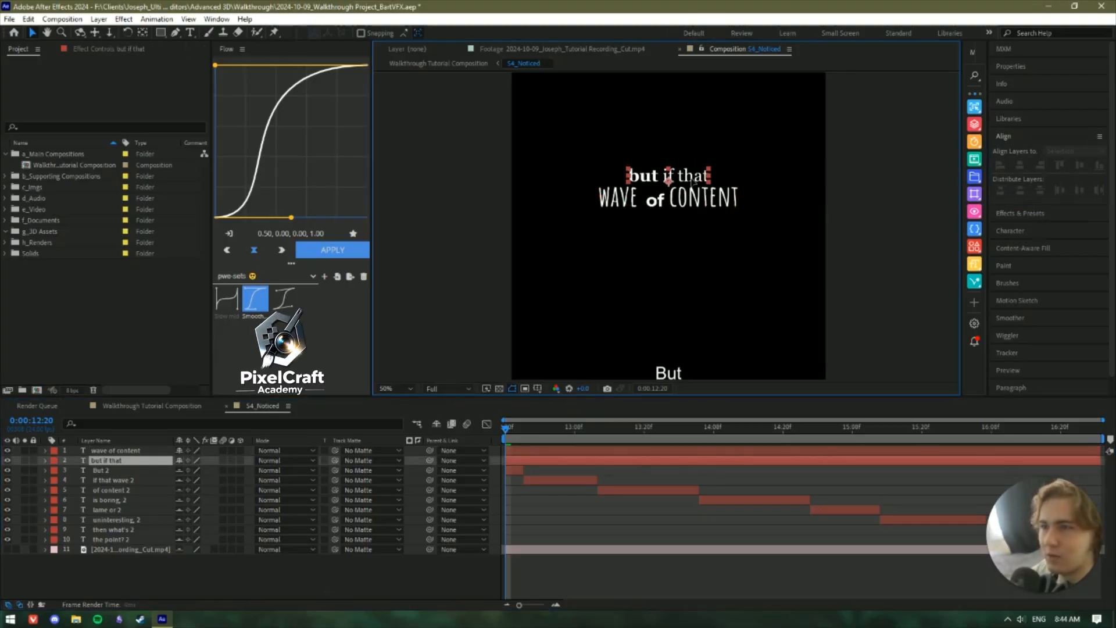
left_click(760, 248)
key("comma")
key("comma")
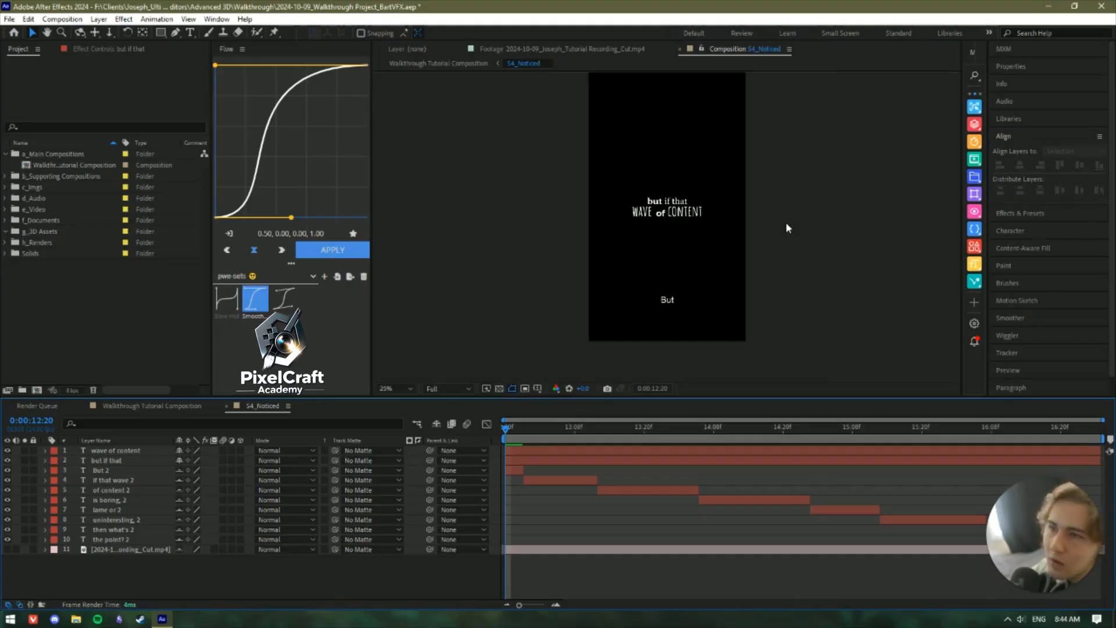
Set the font size of the whole "but if that" text to 100 px.
left_click_drag(720, 223, 720, 236)
scroll(625, 292, "up", 3)
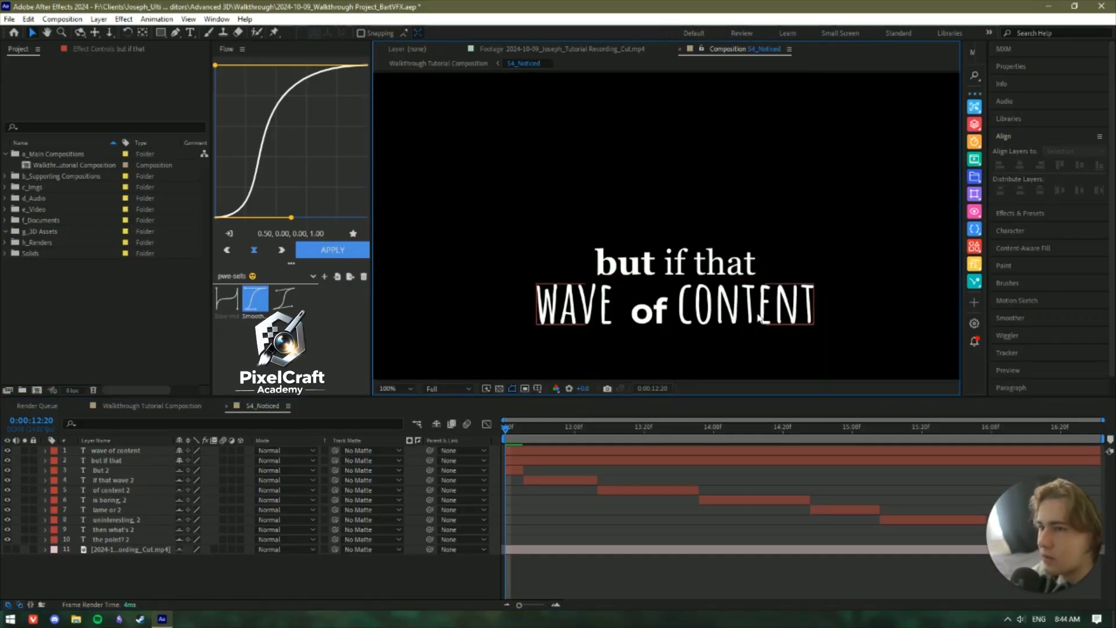
left_click_drag(680, 308, 653, 221)
scroll(686, 281, "down", 1)
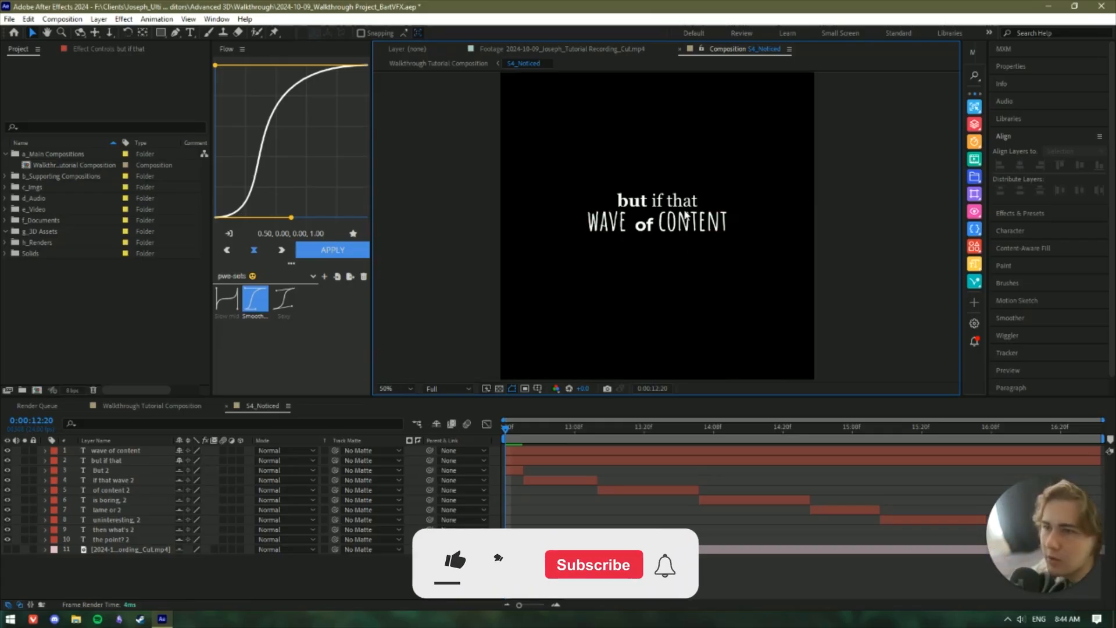
double_click(657, 201)
left_click(1028, 205)
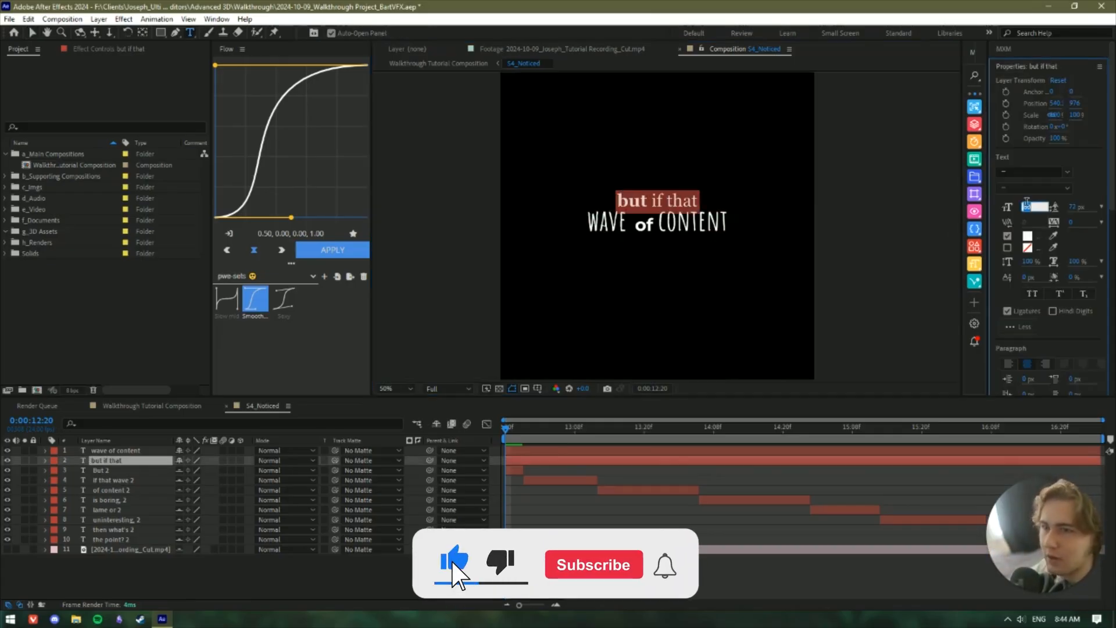
type("100")
key("Return")
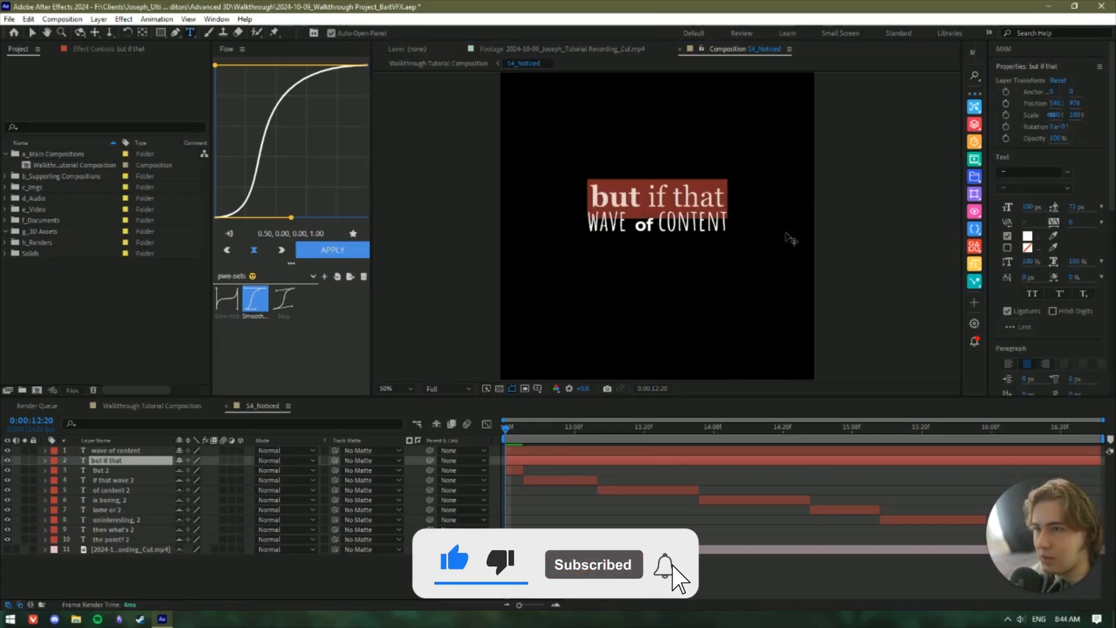
Set the font size of the words "content" and "wave" in the lower line to 160 px each.
left_click(120, 451)
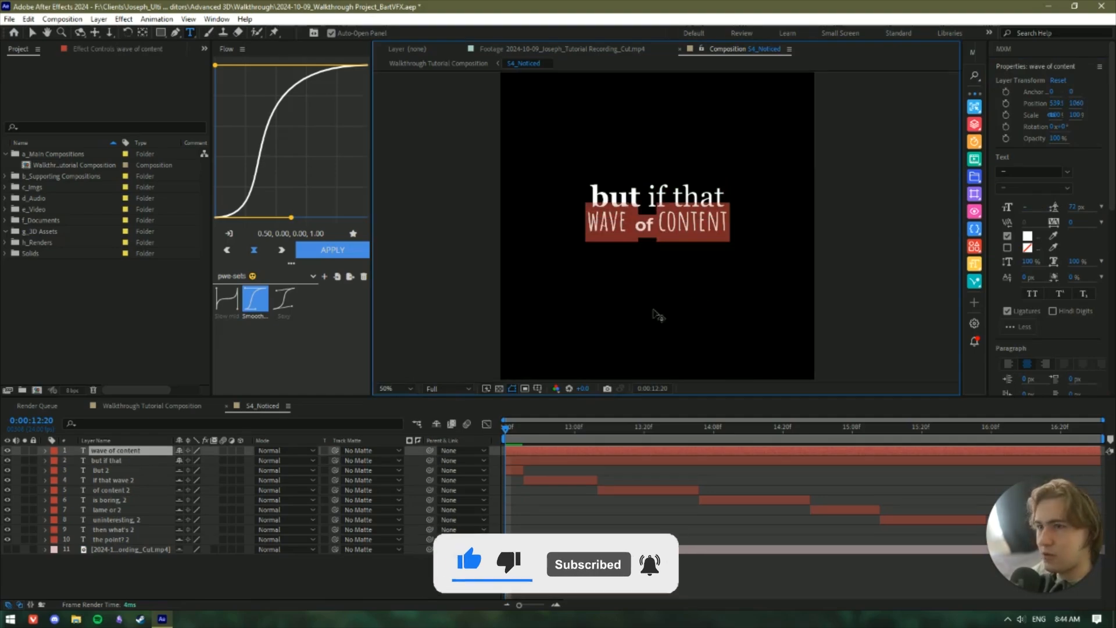
left_click_drag(1026, 206, 1039, 206)
key("ctrl+z")
double_click(684, 220)
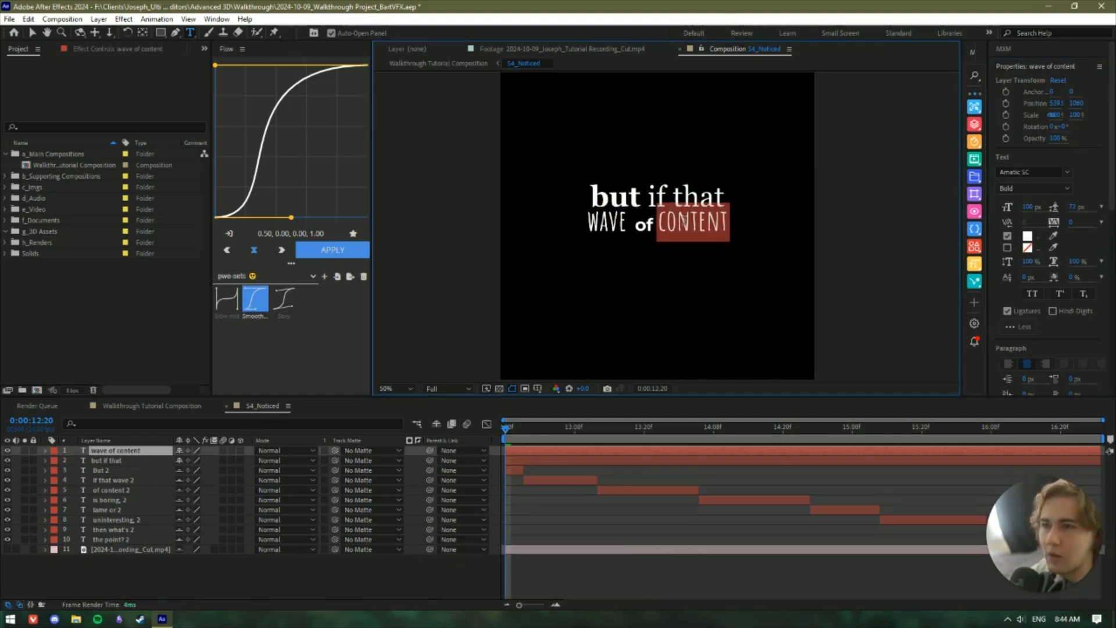
left_click(1027, 206)
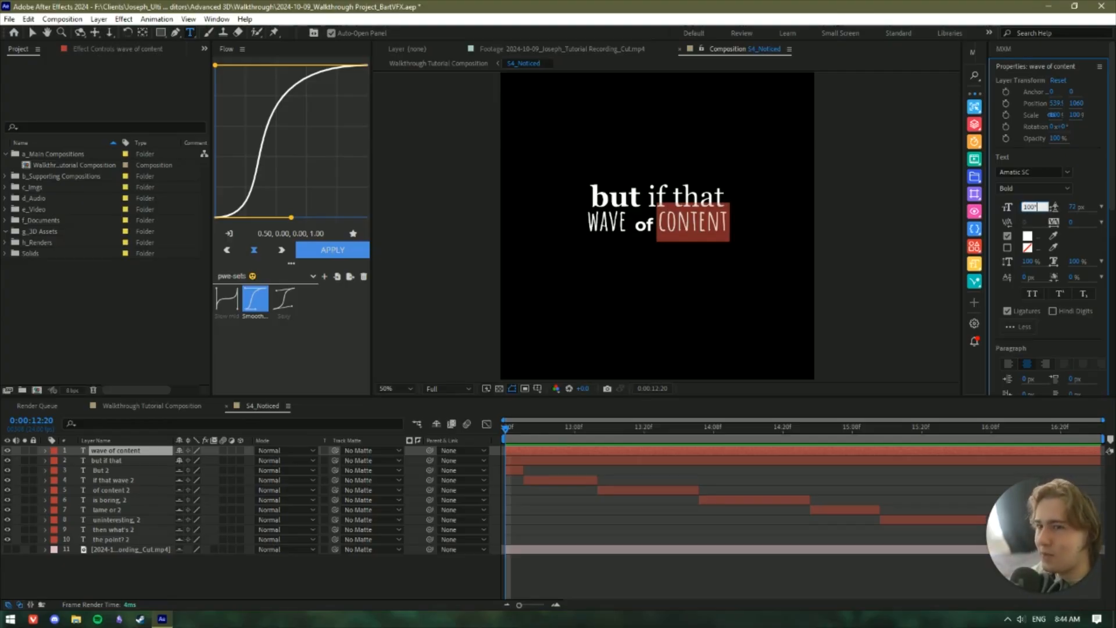
key("Return")
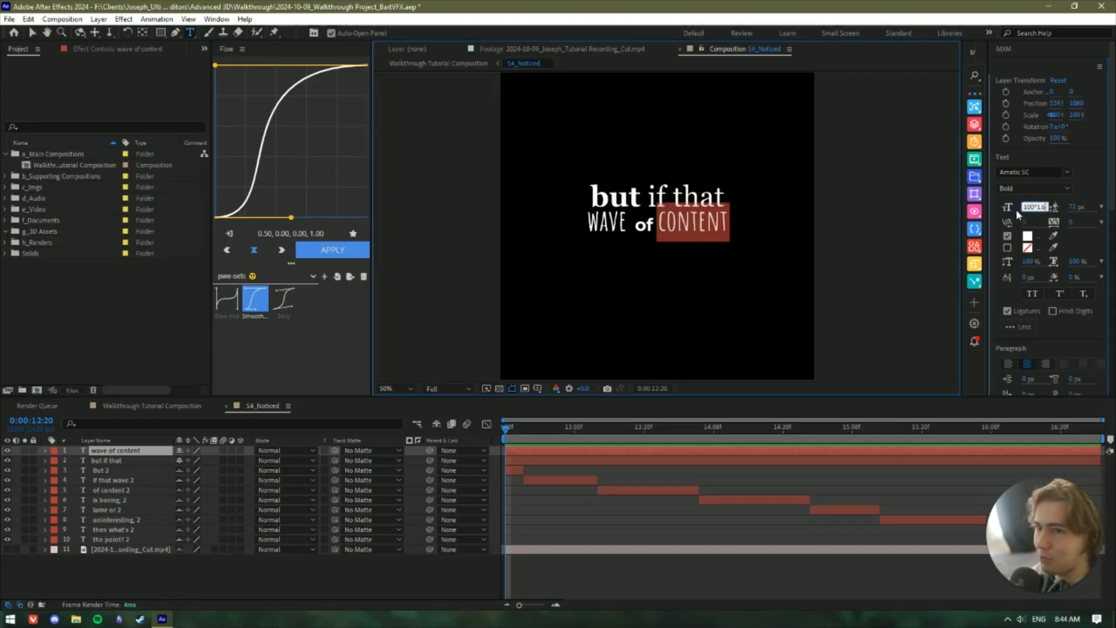
double_click(578, 217)
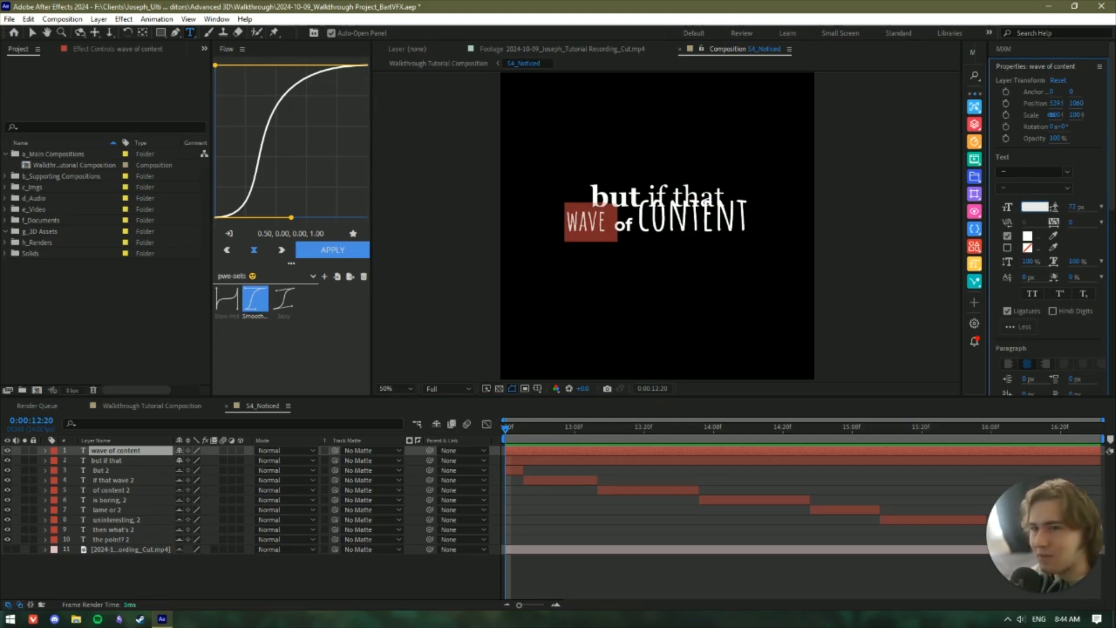
key("Return")
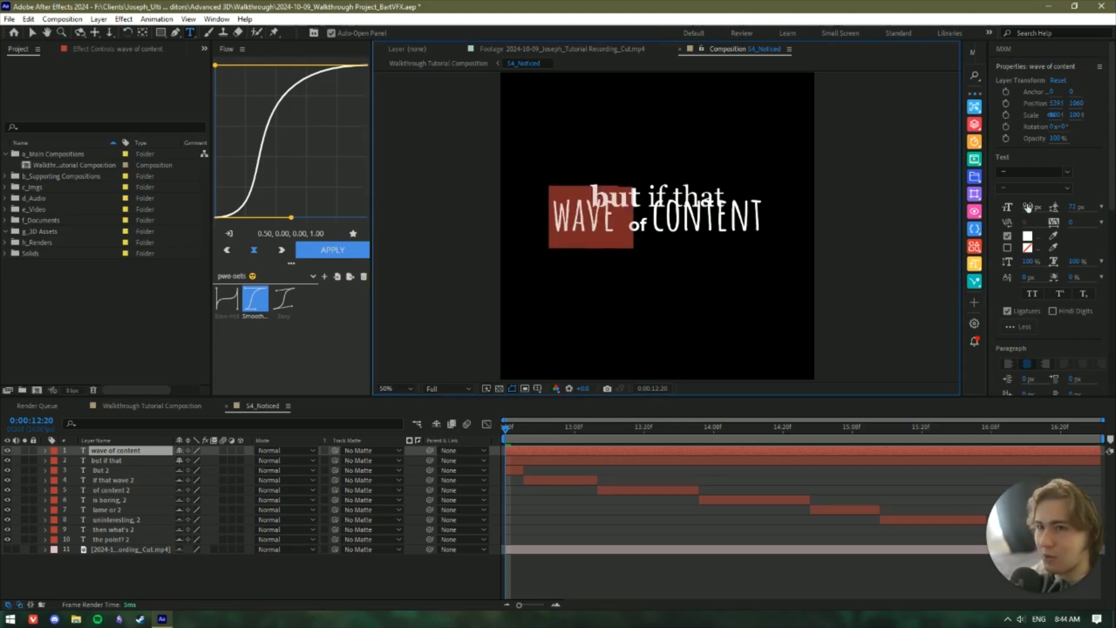
Increase the font size of the word "of" between "wave" and "content".
left_click(644, 216)
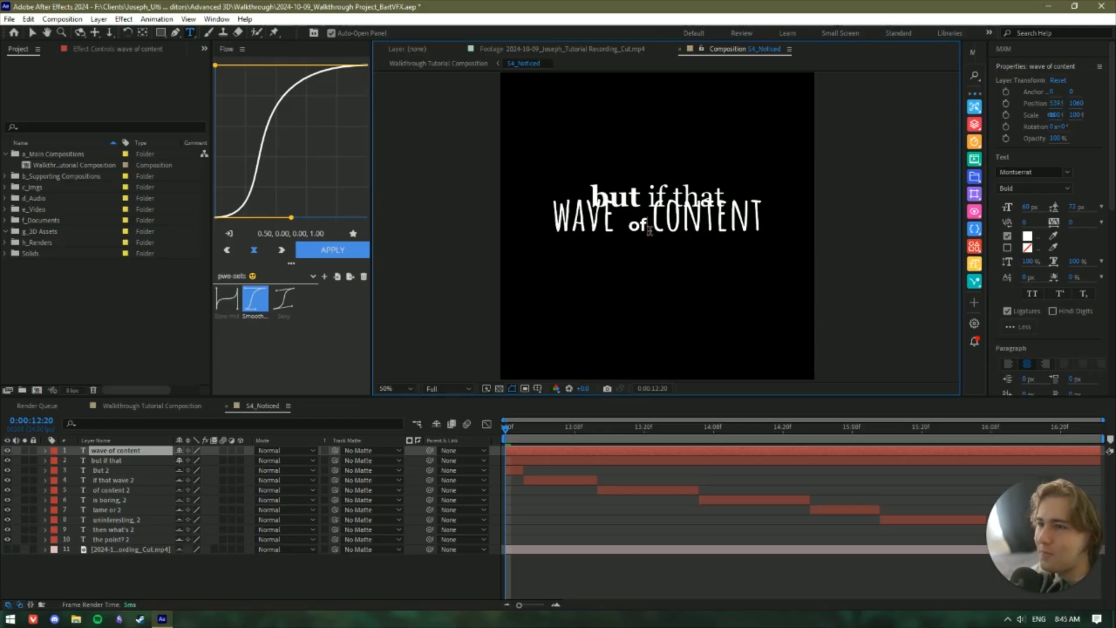
left_click(1029, 207)
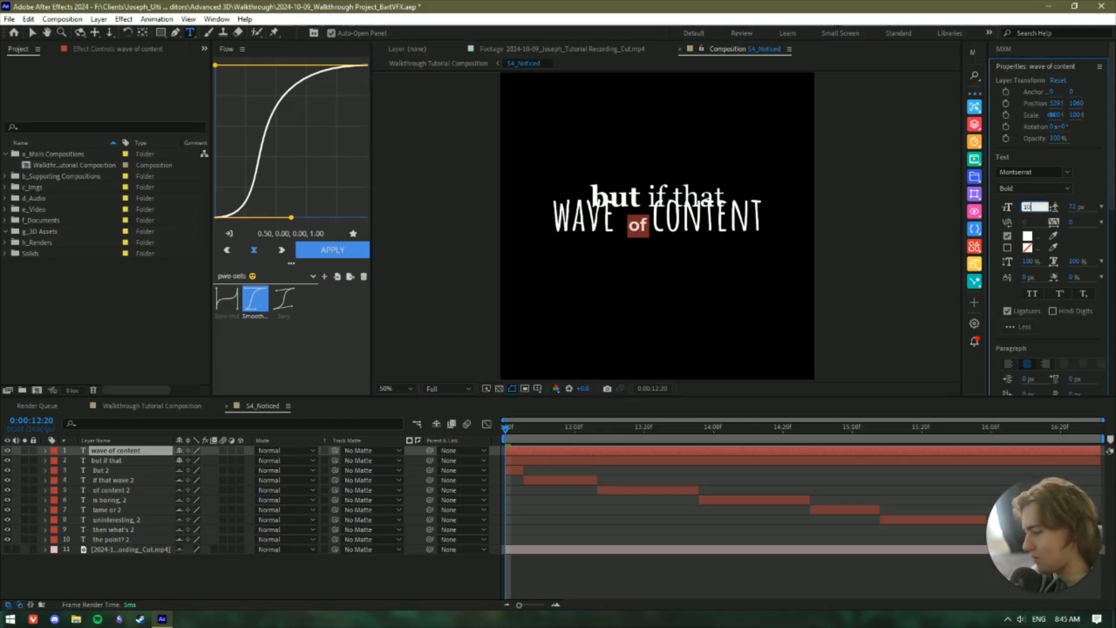
key("Return")
left_click(671, 220)
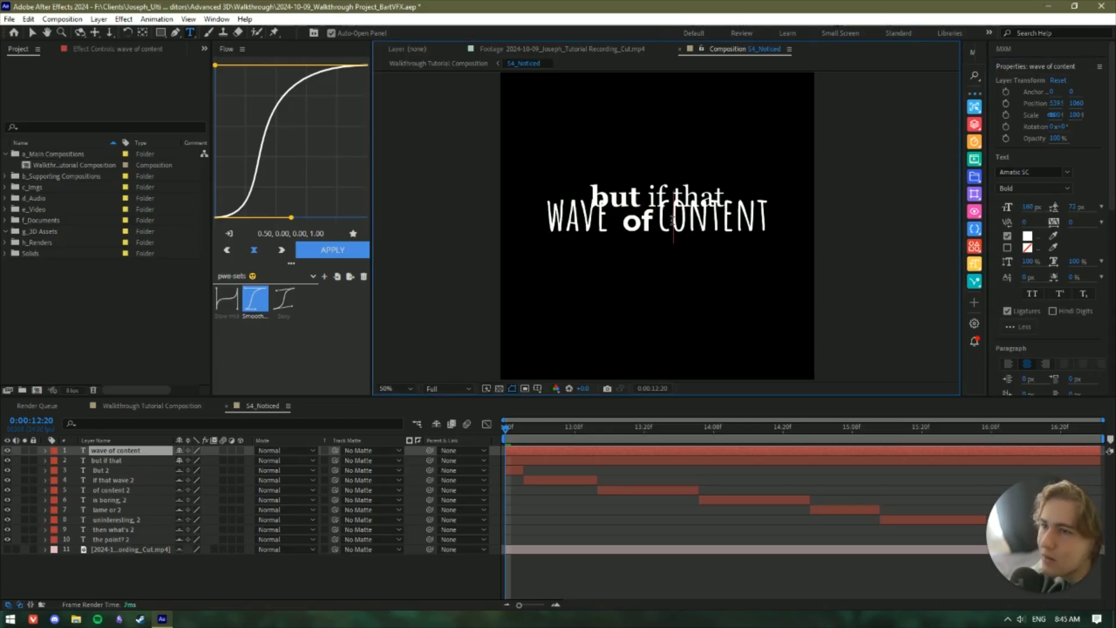
Move the "wave of content" layer down to a Y position of 1108, clear of the upper line.
left_click(117, 459)
left_click(116, 451)
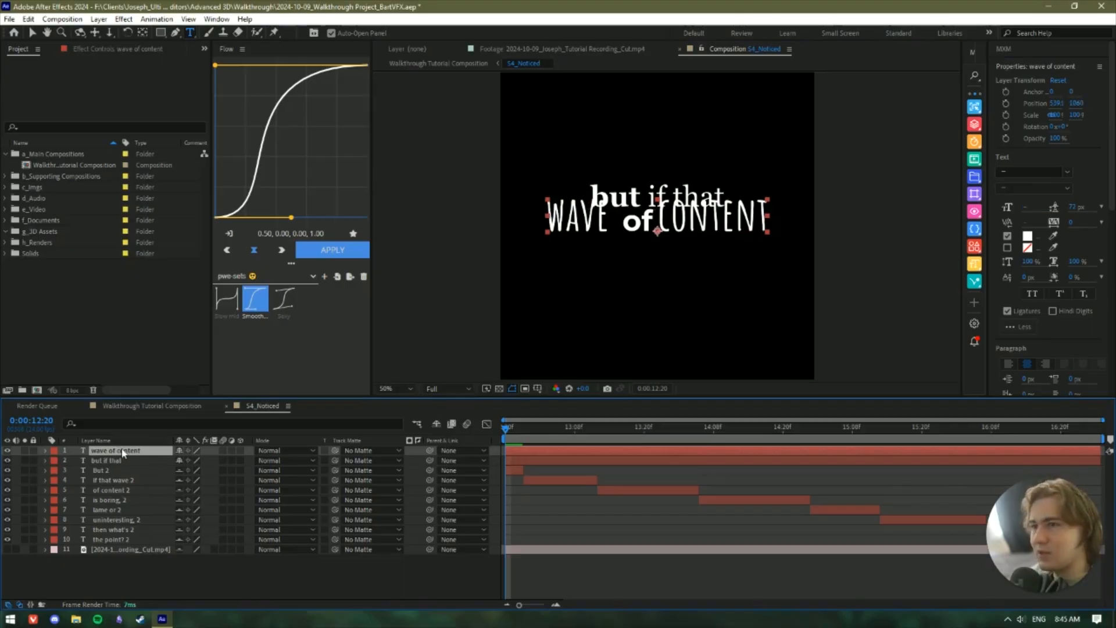
key("shift+Down")
key("shift+Down")
key("shift+Down")
key("shift+Down")
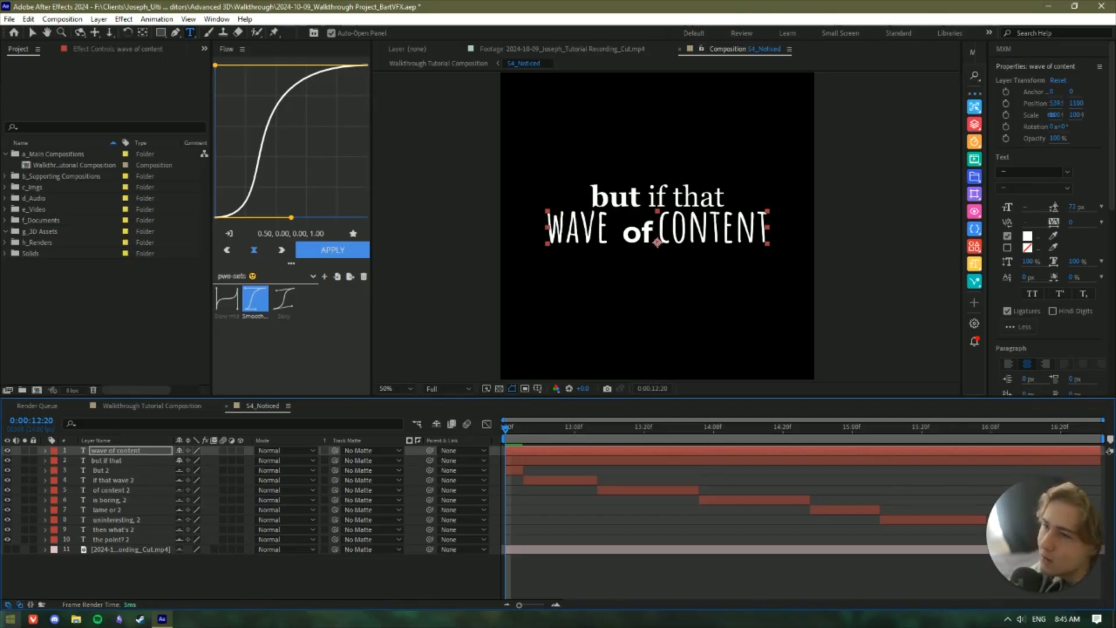
left_click(90, 595)
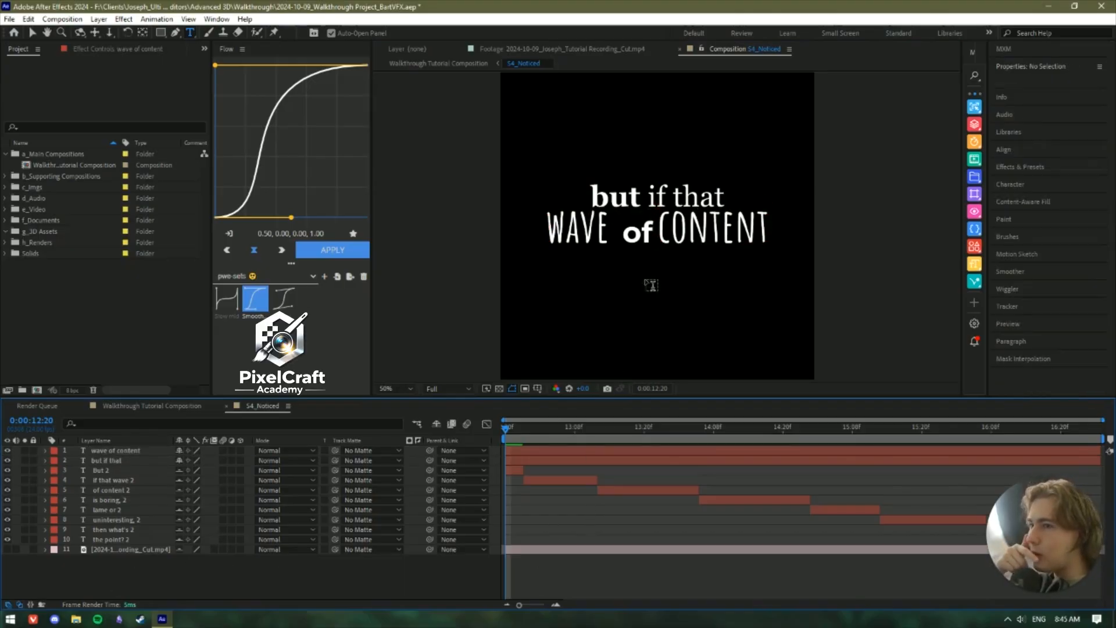
key("v")
left_click(706, 221)
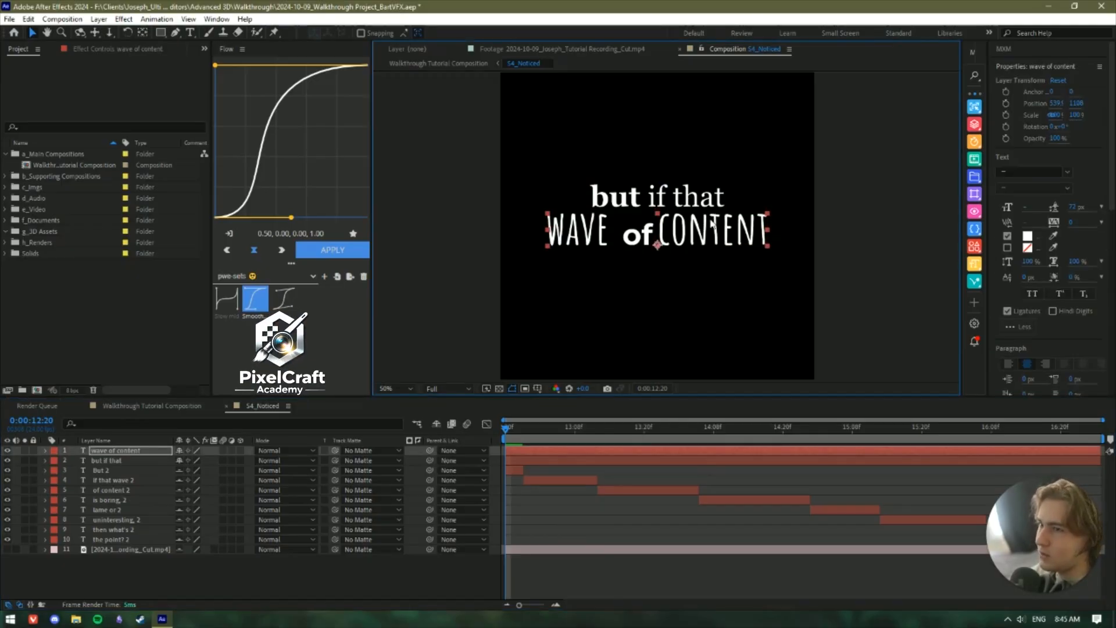
left_click(385, 591)
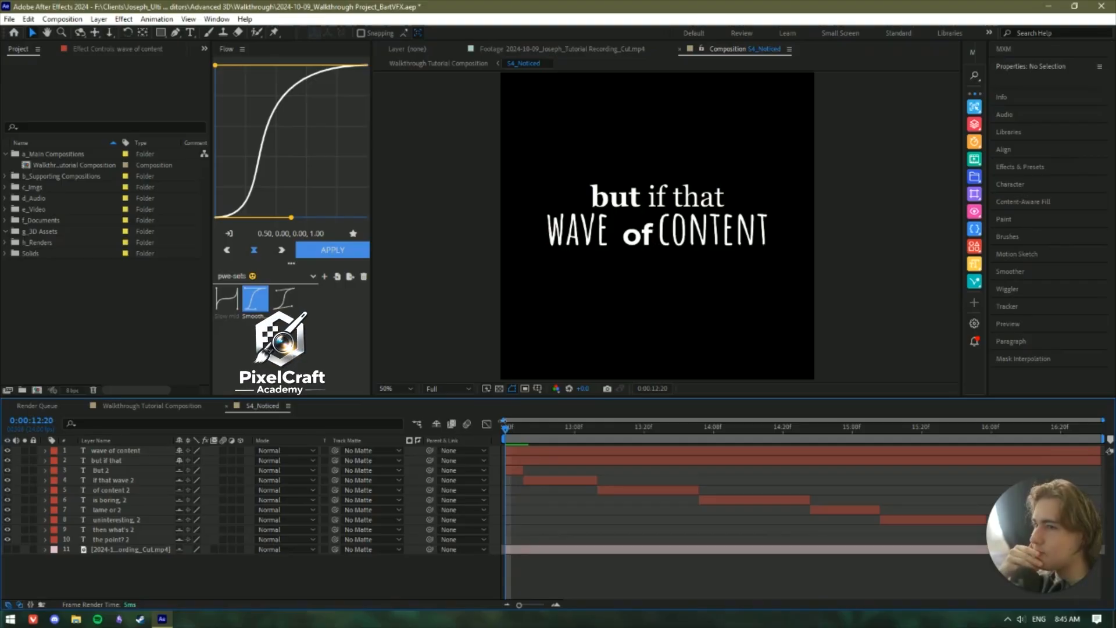
Move the current time to 0:00:14:05, just before the "is boring" caption clip starts, with no layer selected.
left_click(149, 462)
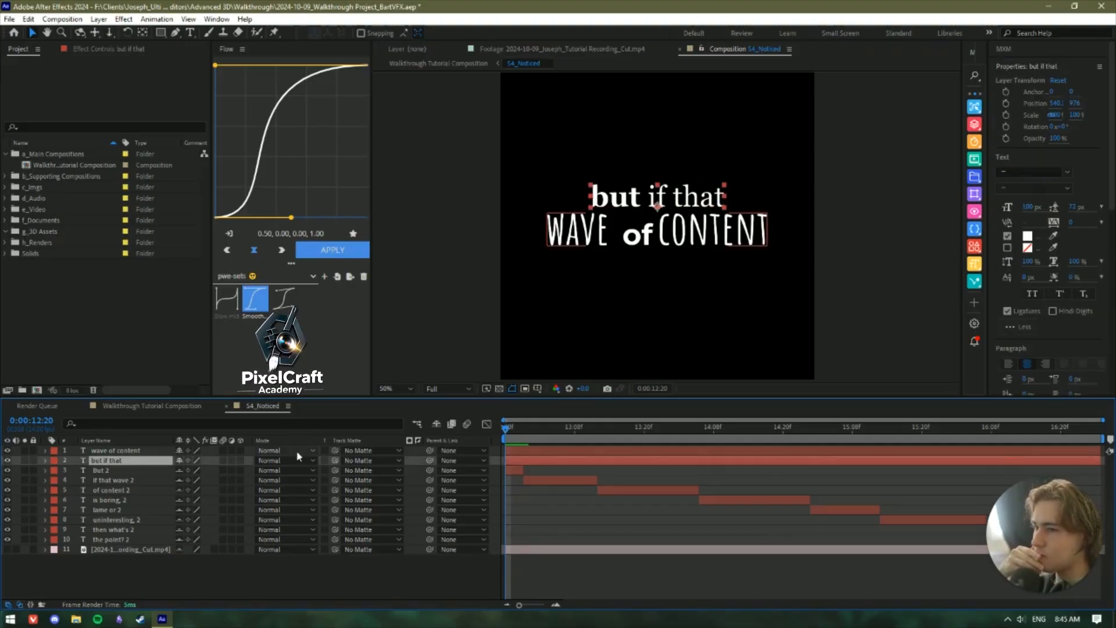
left_click_drag(574, 429, 696, 441)
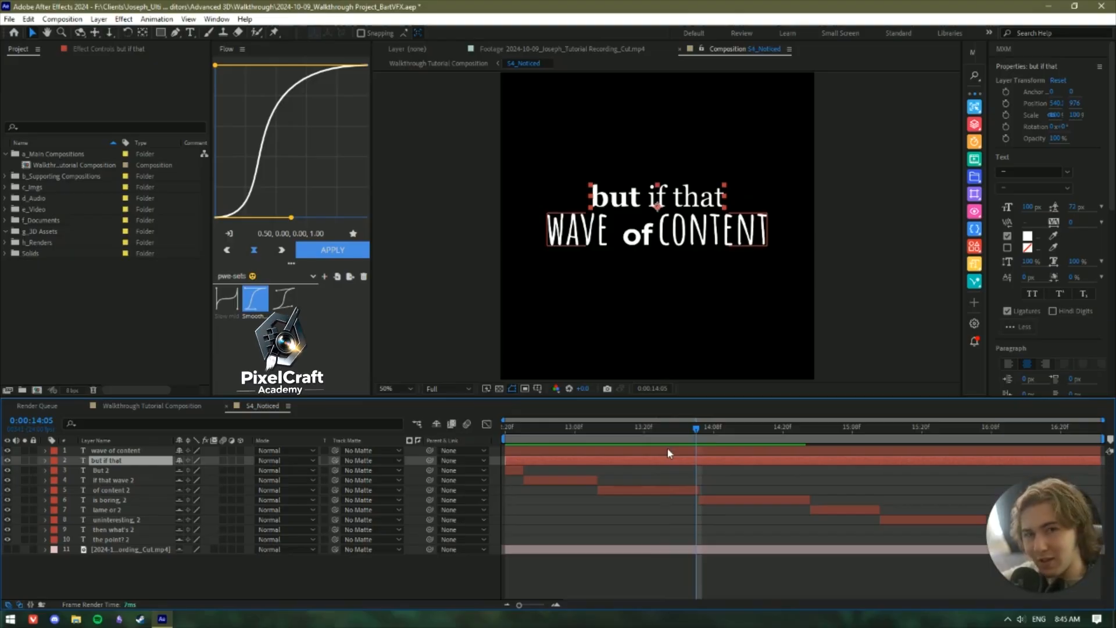
left_click(344, 558)
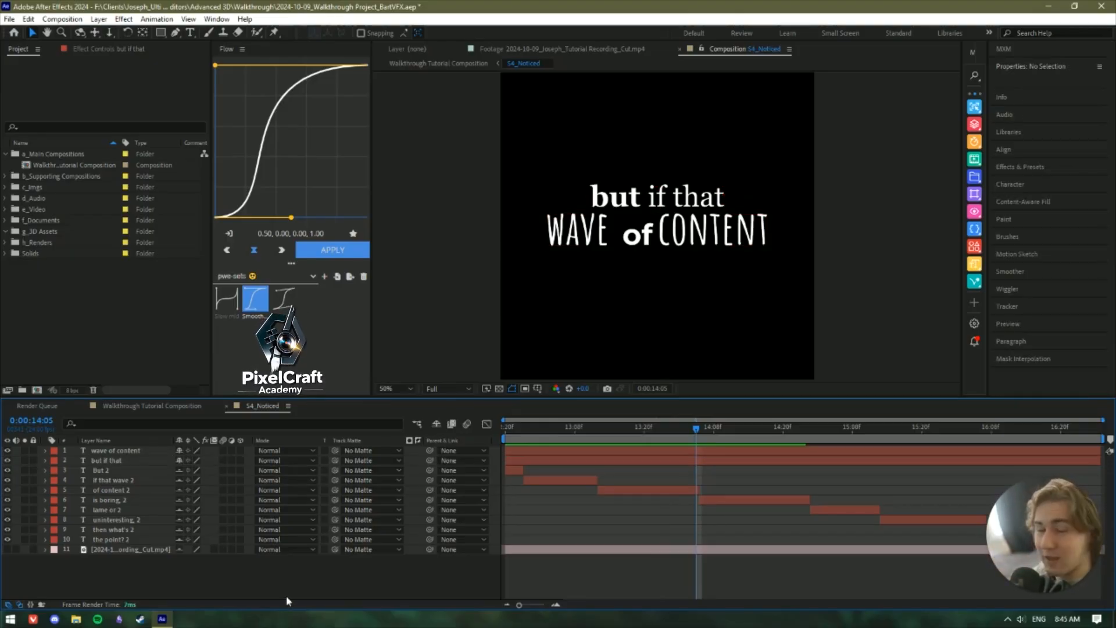
Duplicate the "wave of content" layer and replace the copy's text with "Is boring".
right_click(287, 601)
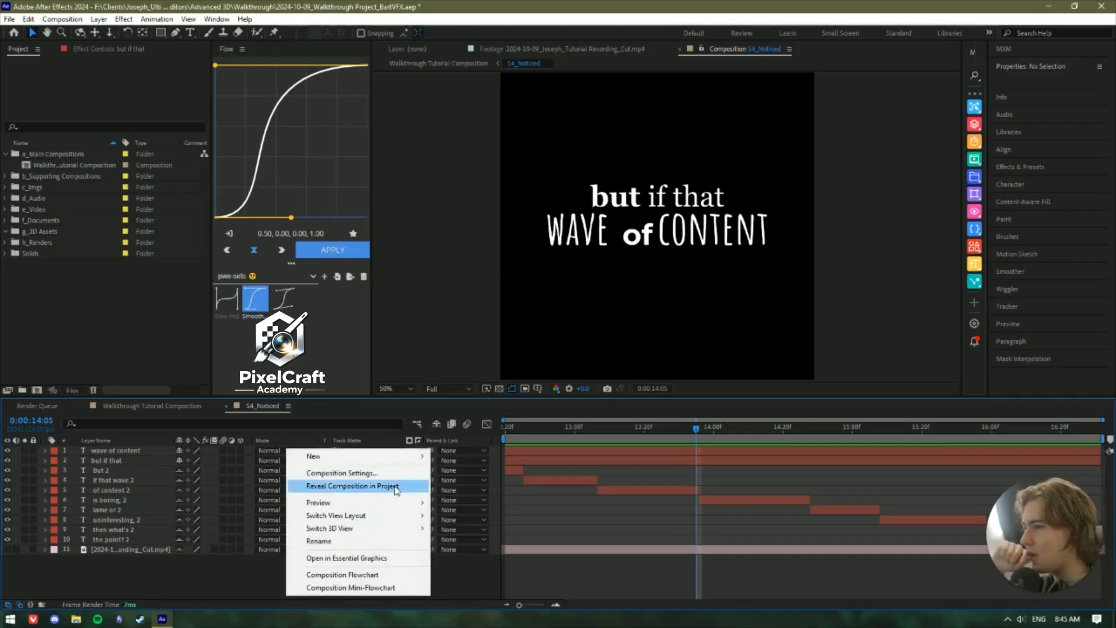
mouse_move(361, 455)
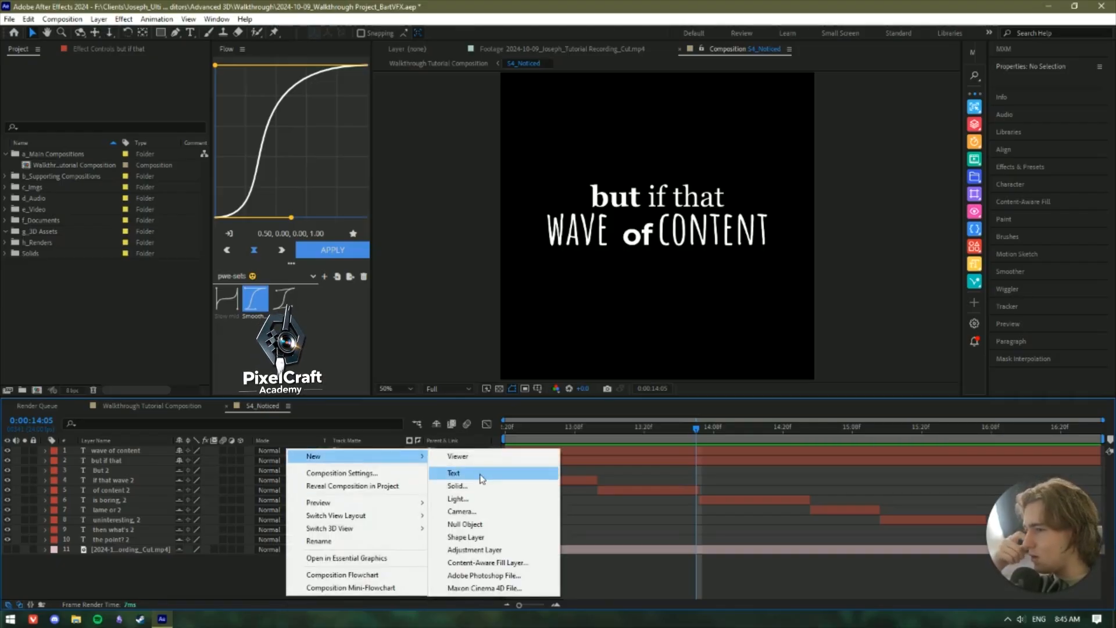
left_click(124, 449)
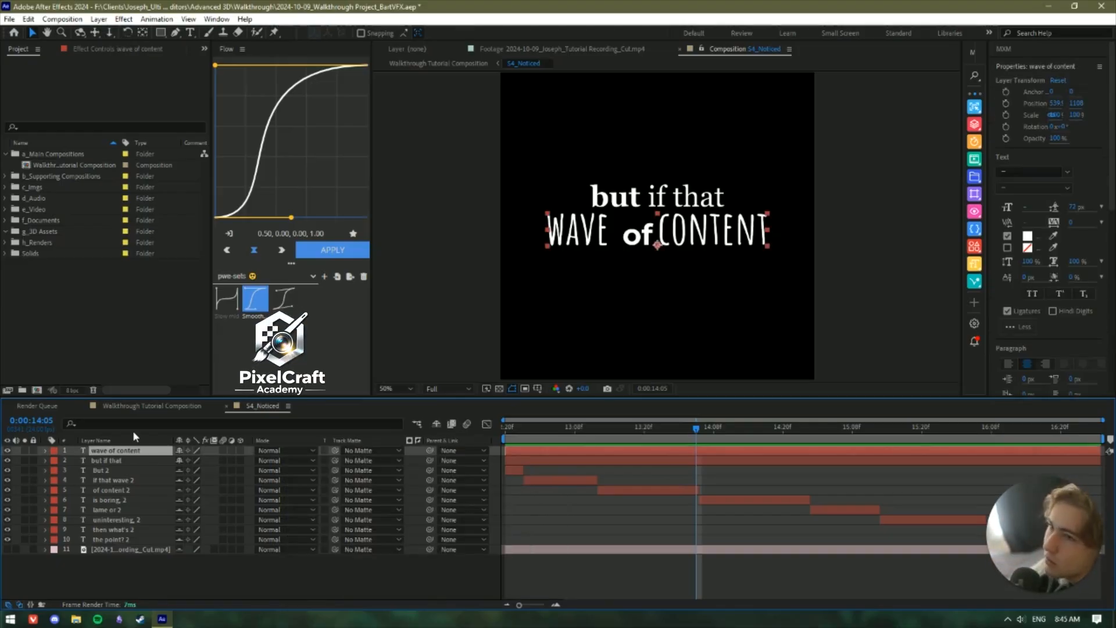
key("ctrl+d")
double_click(128, 451)
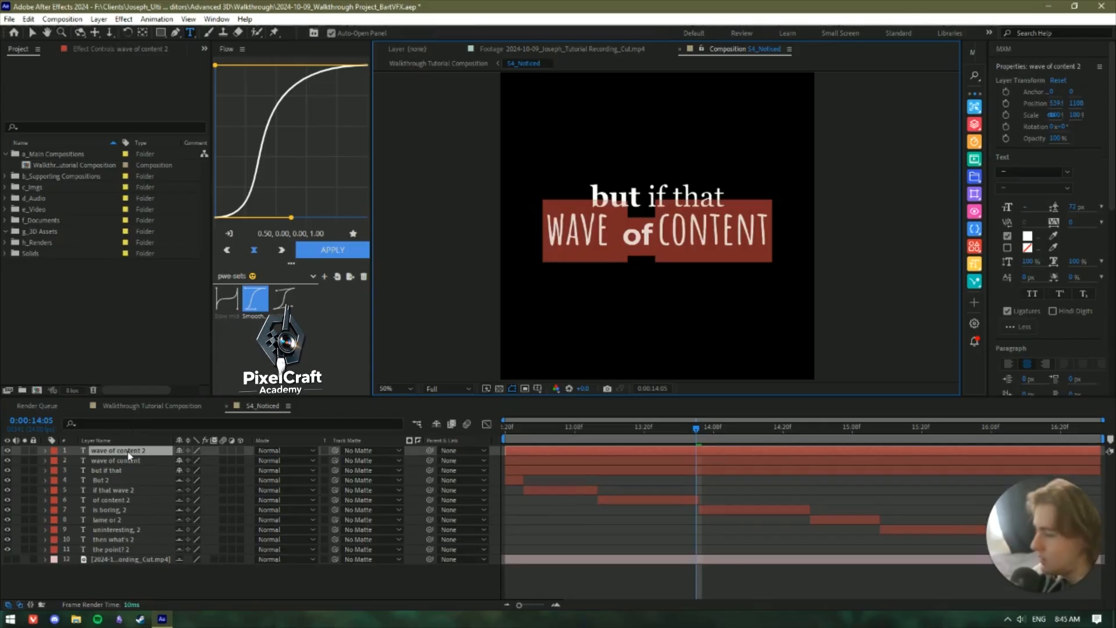
key("BackSpace")
type("is boring")
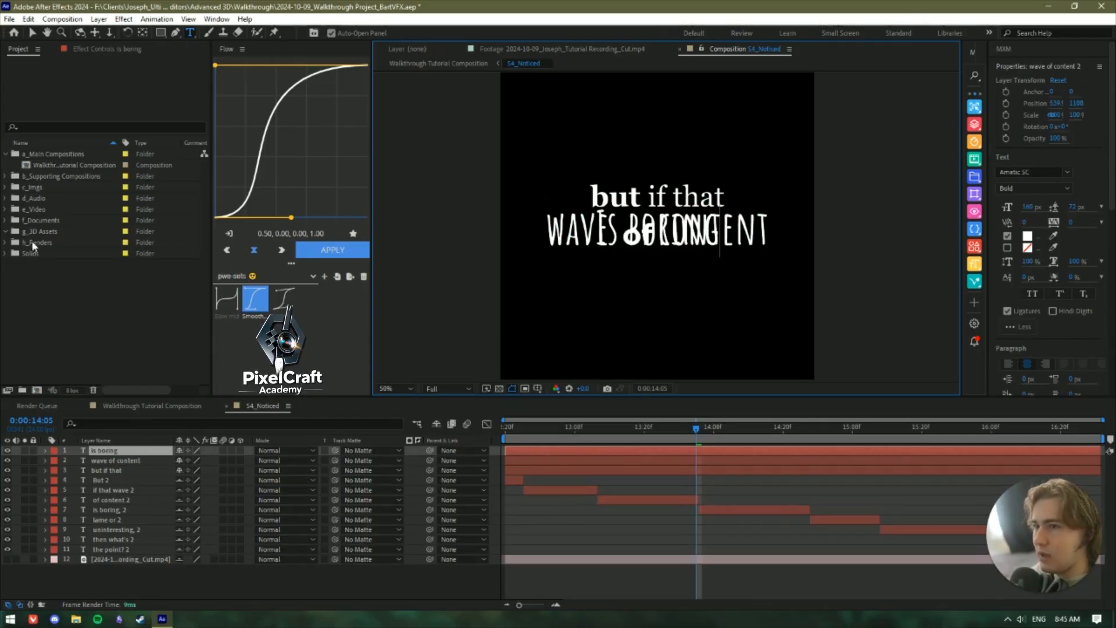
Set the whole "Is boring" text to the Montserrat ExtraBold font.
key("ctrl+a")
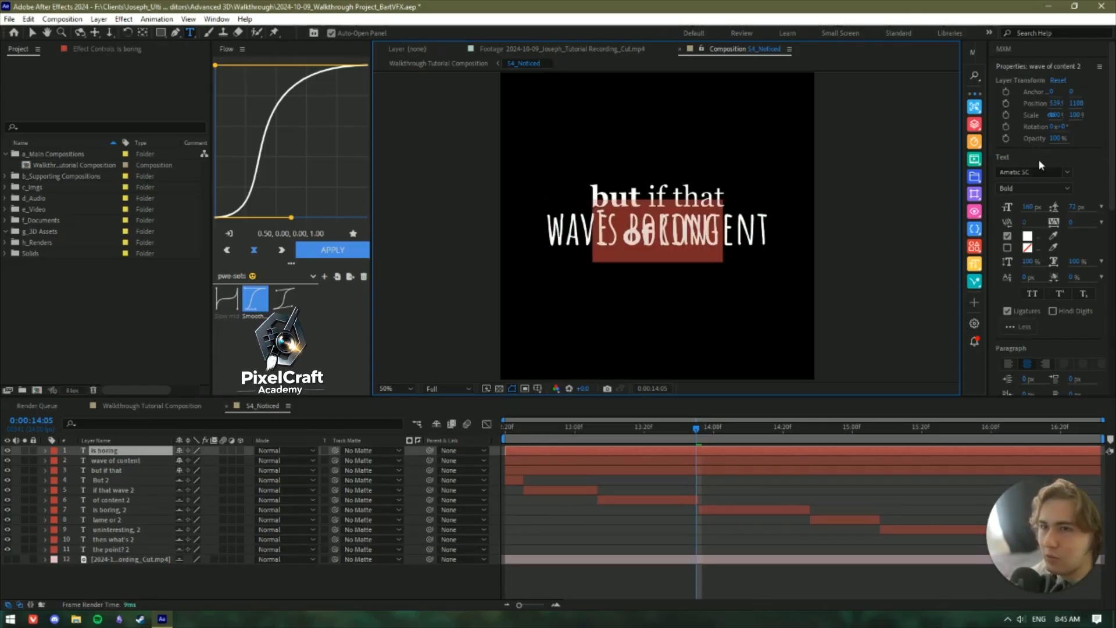
left_click(1027, 170)
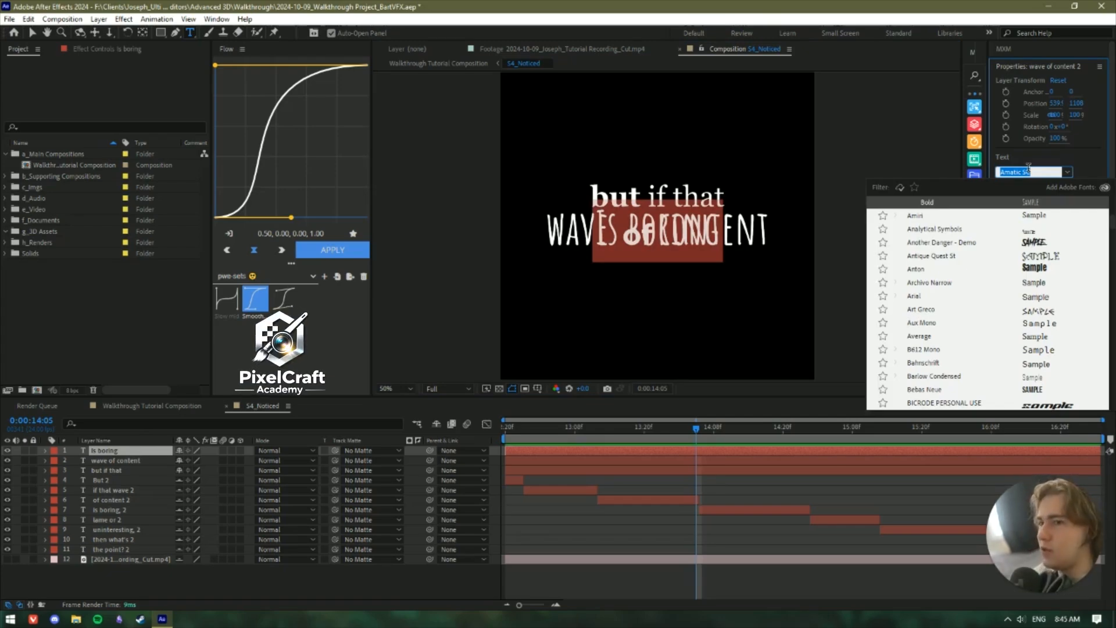
type("mont")
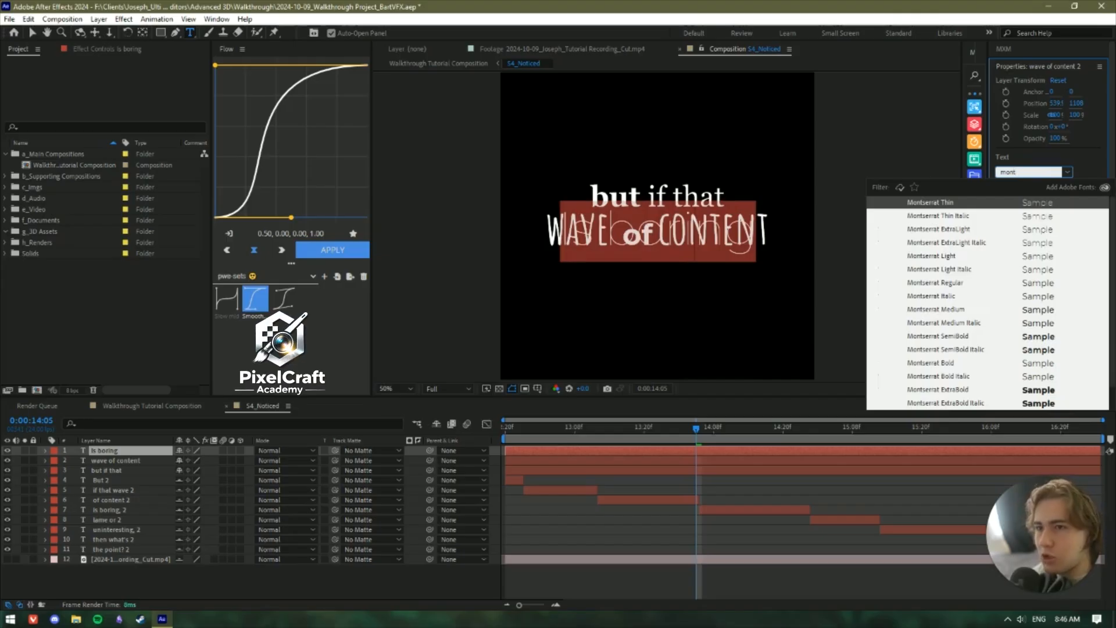
left_click(935, 388)
left_click(1072, 163)
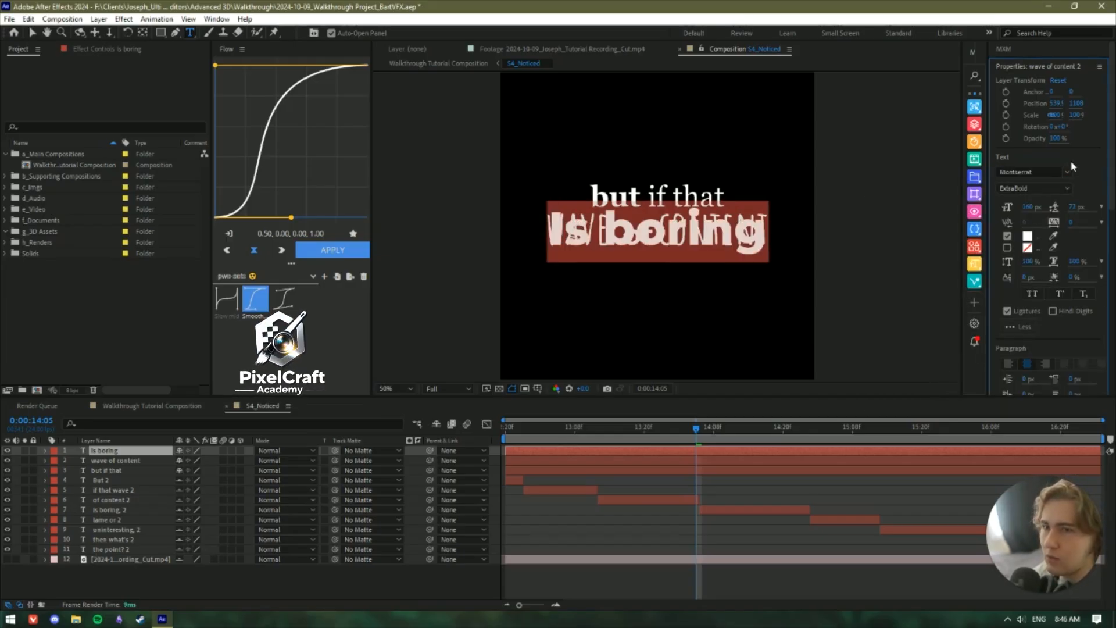
Set the "Is boring" text's font style to ExtraBold Italic.
left_click(1058, 192)
left_click(1036, 393)
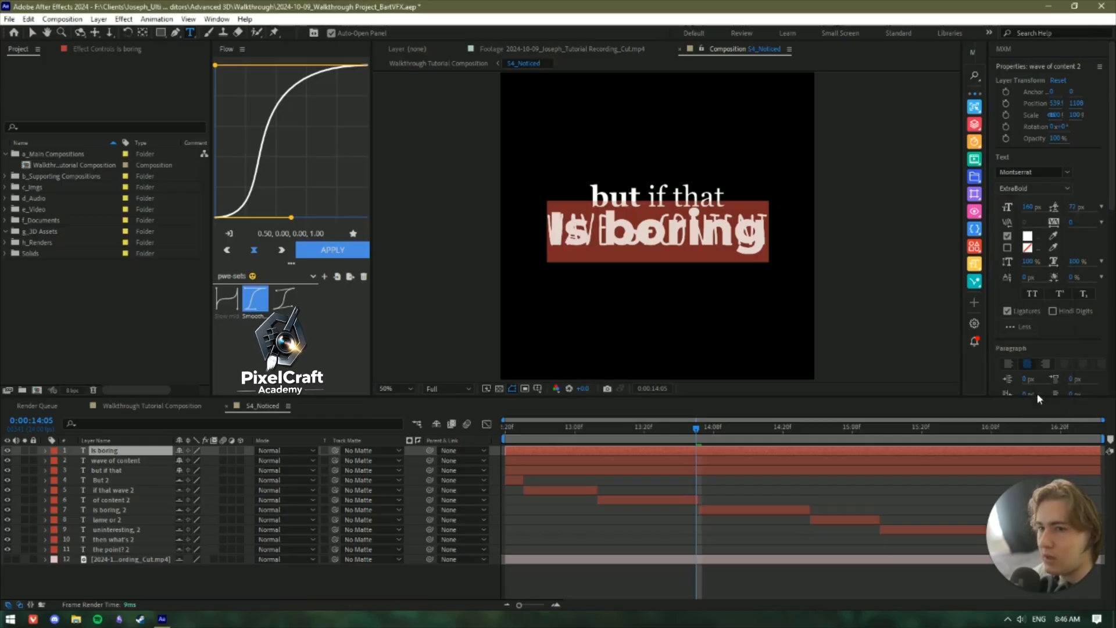
left_click(427, 575)
left_click(123, 460)
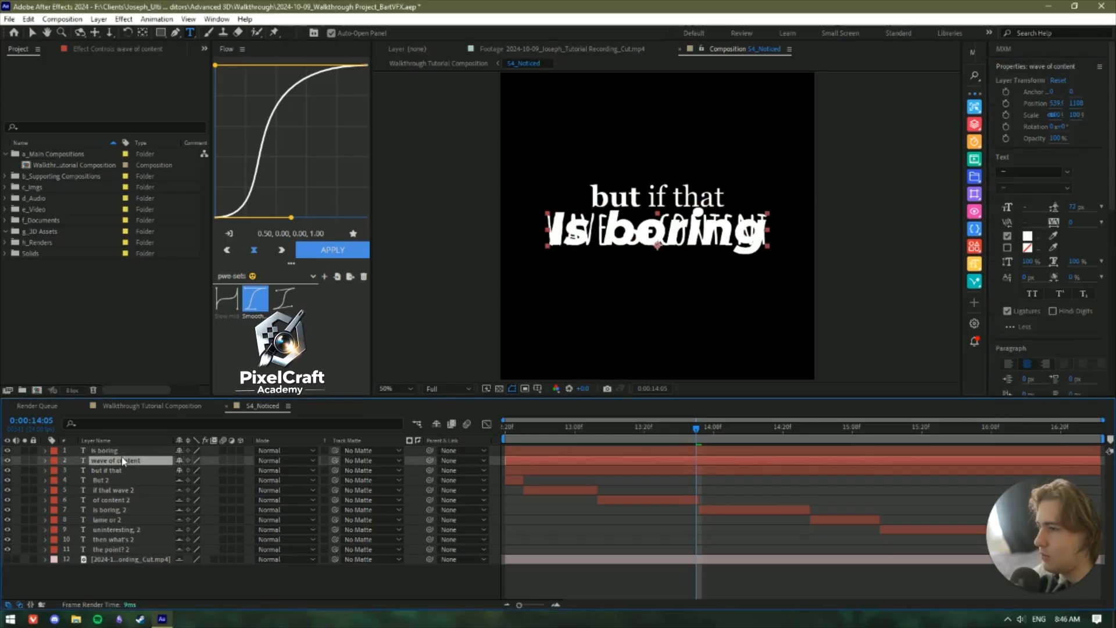
Try to rotate the "Is boring" layer around its original anchor point.
left_click(120, 452)
key("r")
left_click_drag(193, 460, 259, 450)
key("ctrl+z")
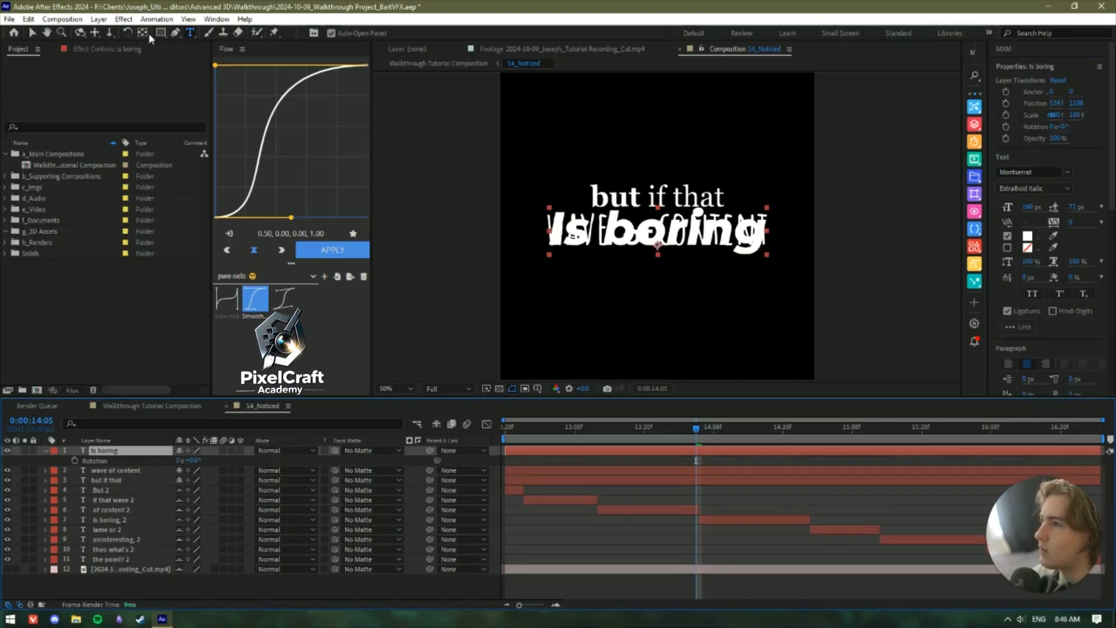
Center the "Is boring" layer's anchor point within the text and rotate the layer to 17°.
left_click(146, 34)
left_click_drag(658, 244, 657, 230)
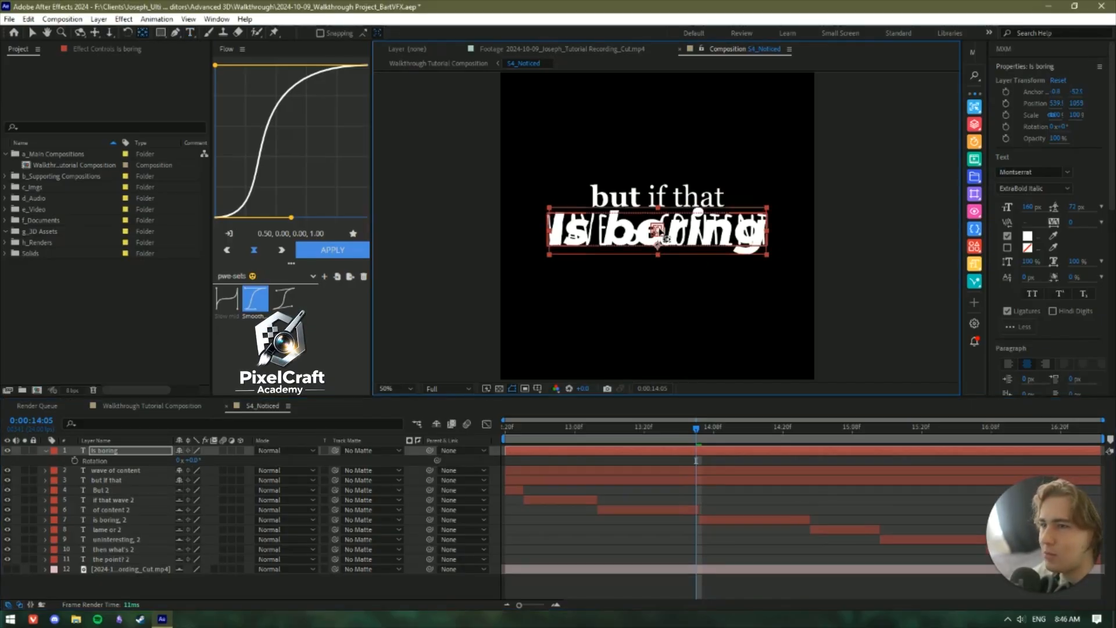
key("v")
left_click_drag(192, 460, 267, 428)
mouse_move(708, 256)
left_mouse_down()
mouse_move(709, 237)
mouse_move(709, 258)
left_mouse_up()
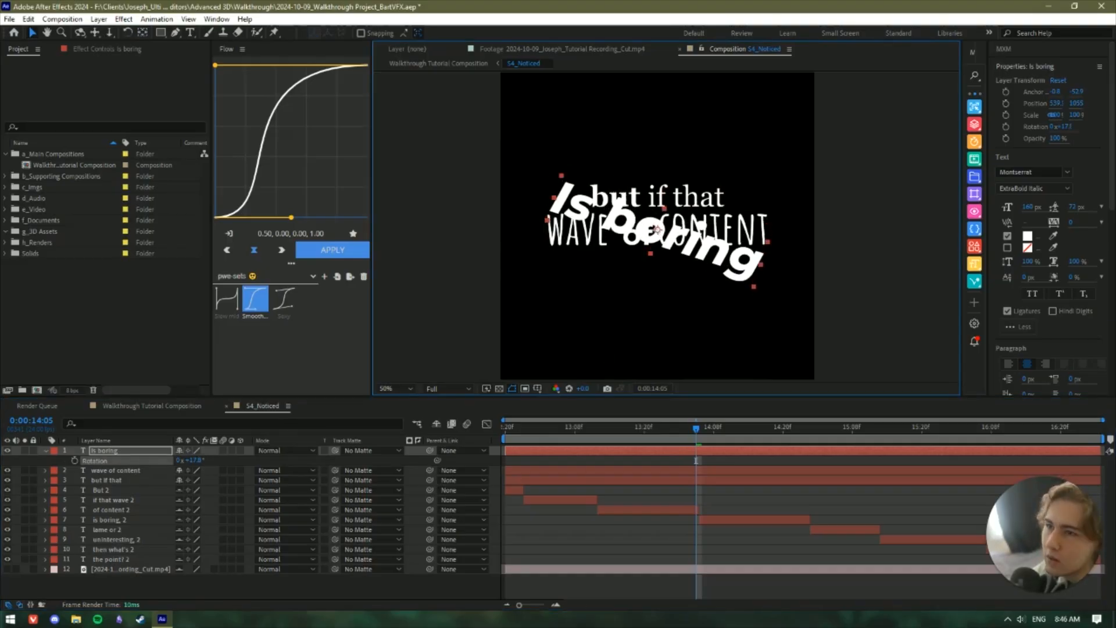
left_click(392, 588)
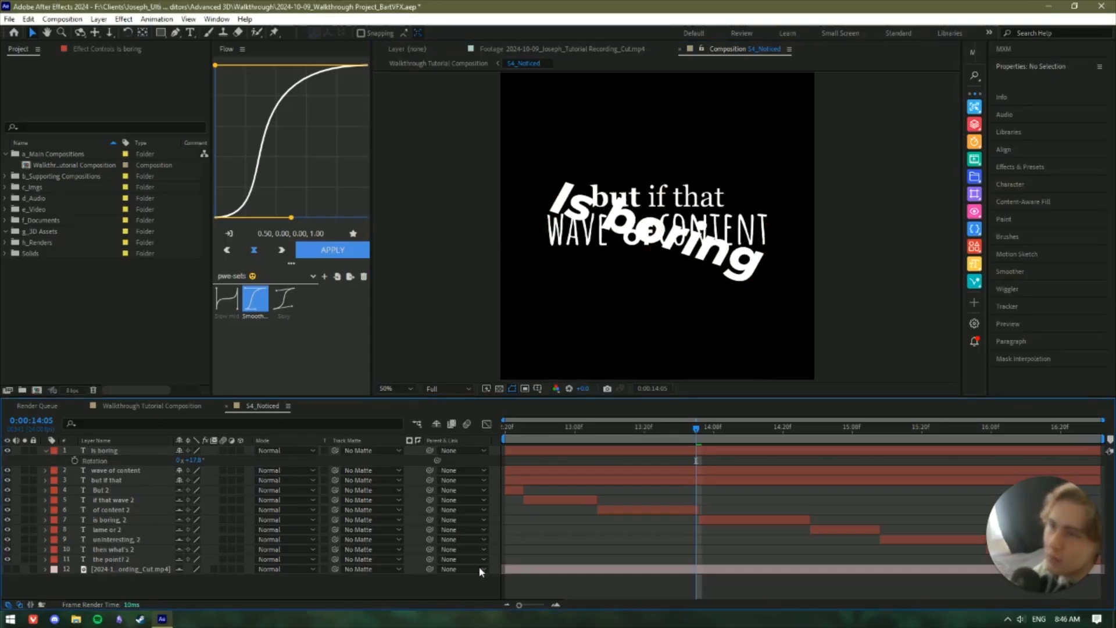
Move the tilted "Is boring" layer up to a Y position of 1015.
scroll(717, 227, "down", 1)
left_click(677, 242)
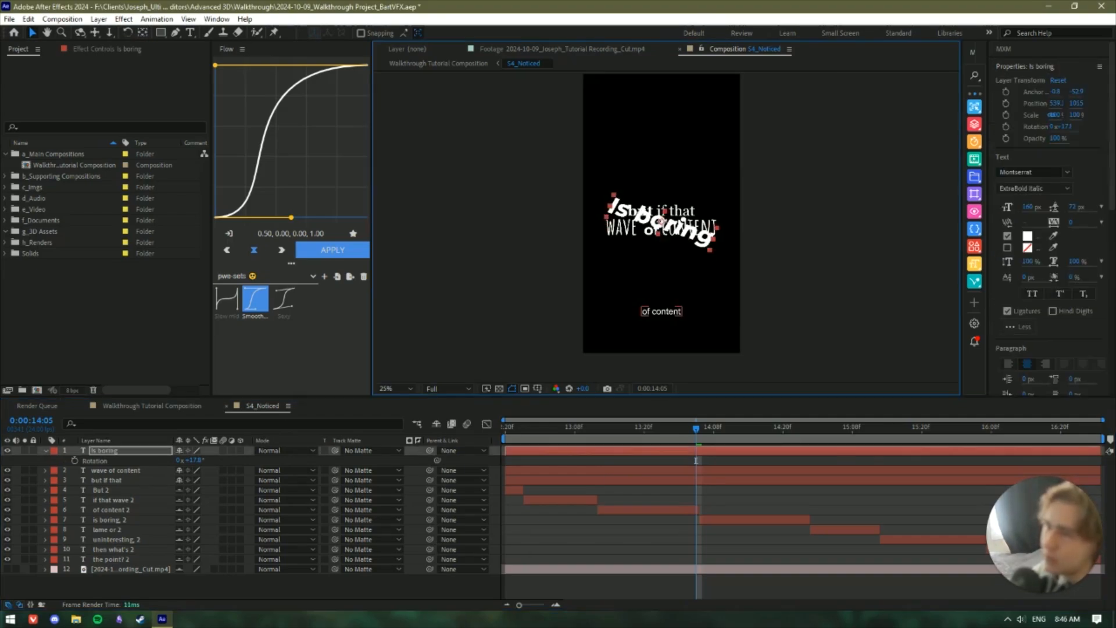
left_click(367, 603)
scroll(666, 225, "up", 1)
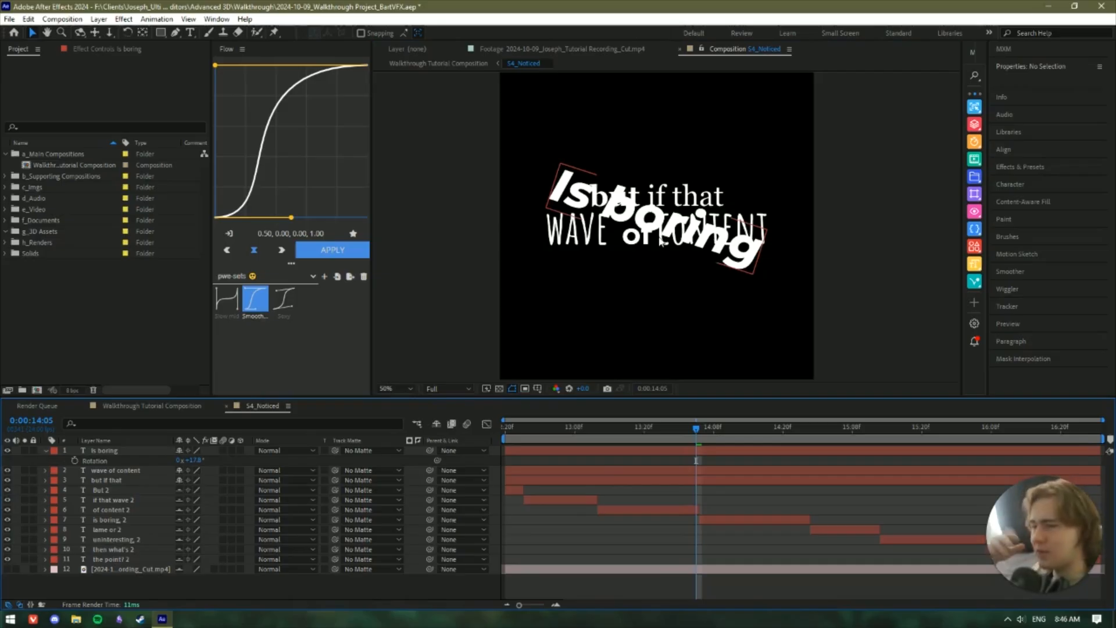
Split the "Is boring" layer at 0:00:14:06 and delete the part before that time.
left_click(46, 451)
left_click(134, 449)
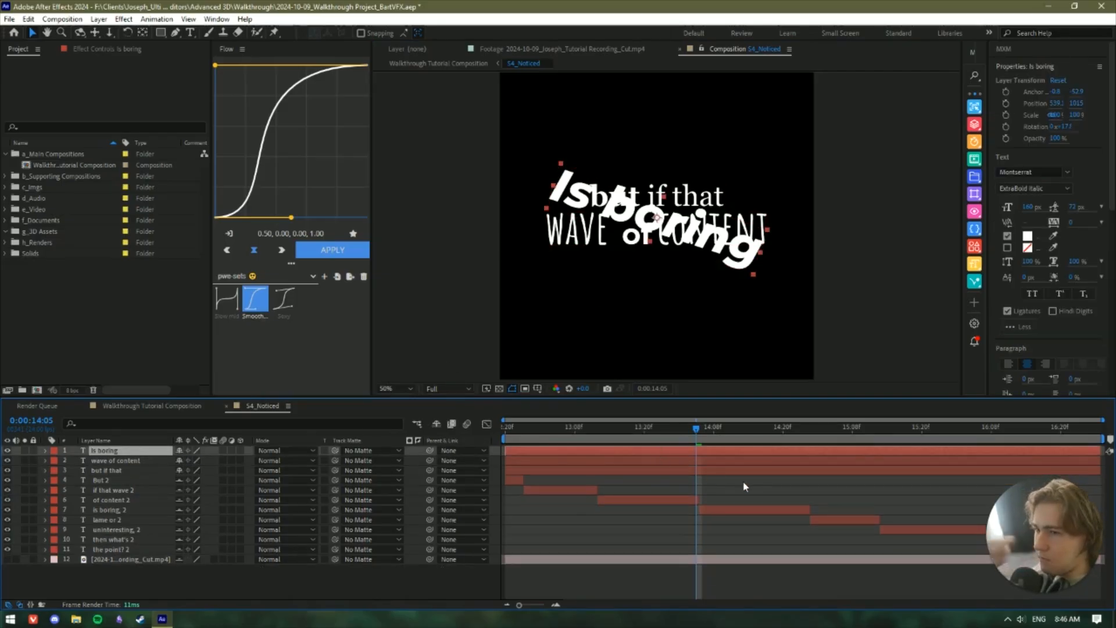
scroll(707, 516, "up", 2)
left_click(684, 434)
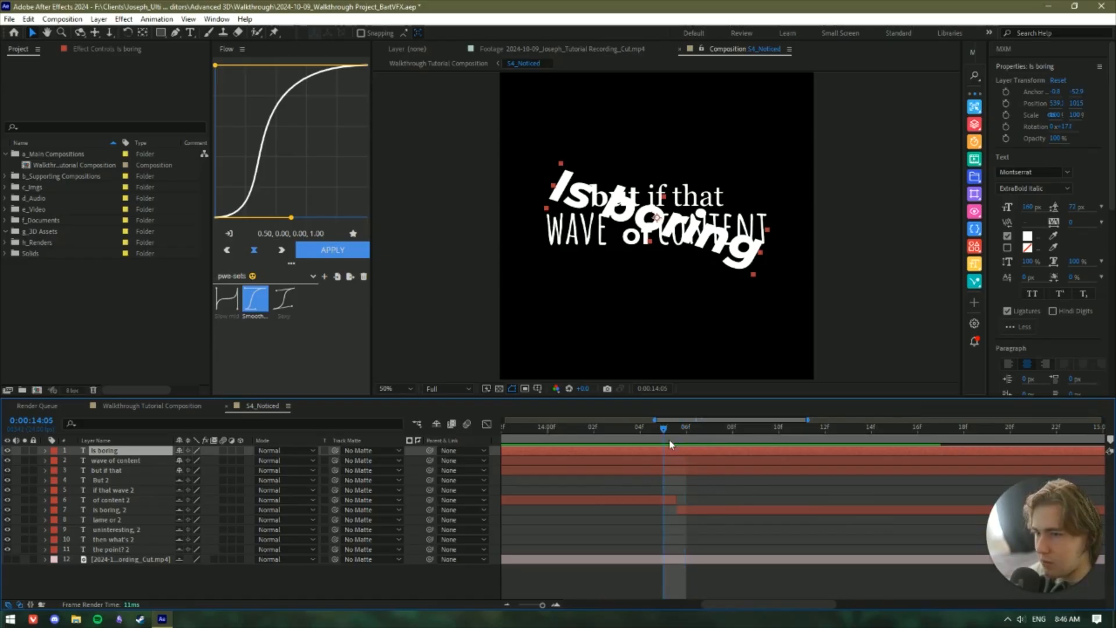
left_click(683, 433)
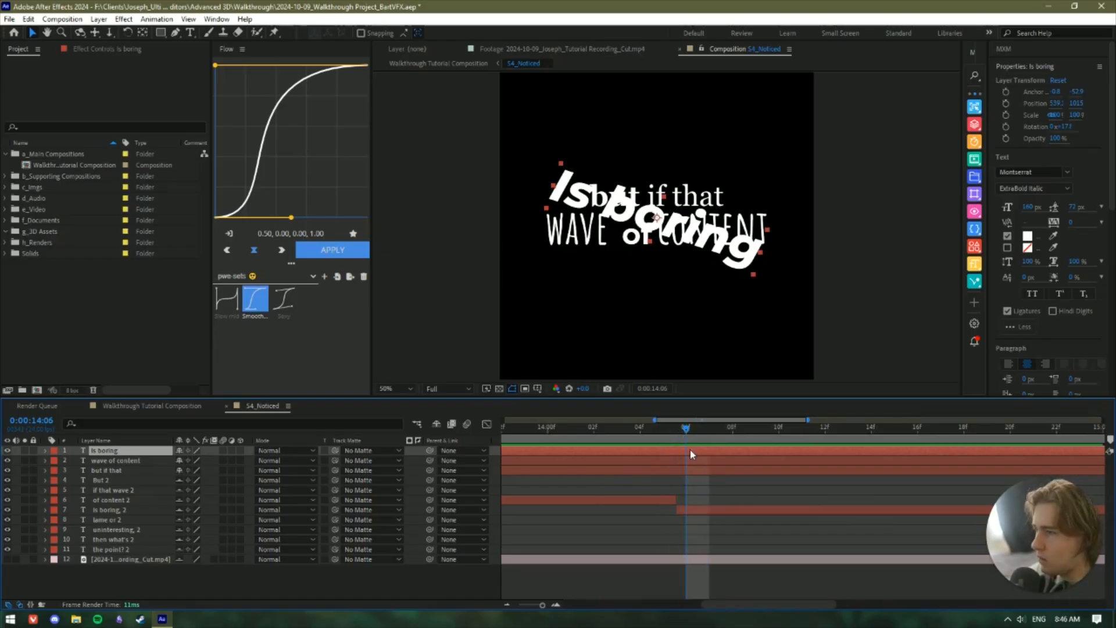
key("ctrl+shift+d")
left_click(651, 462)
key("Delete")
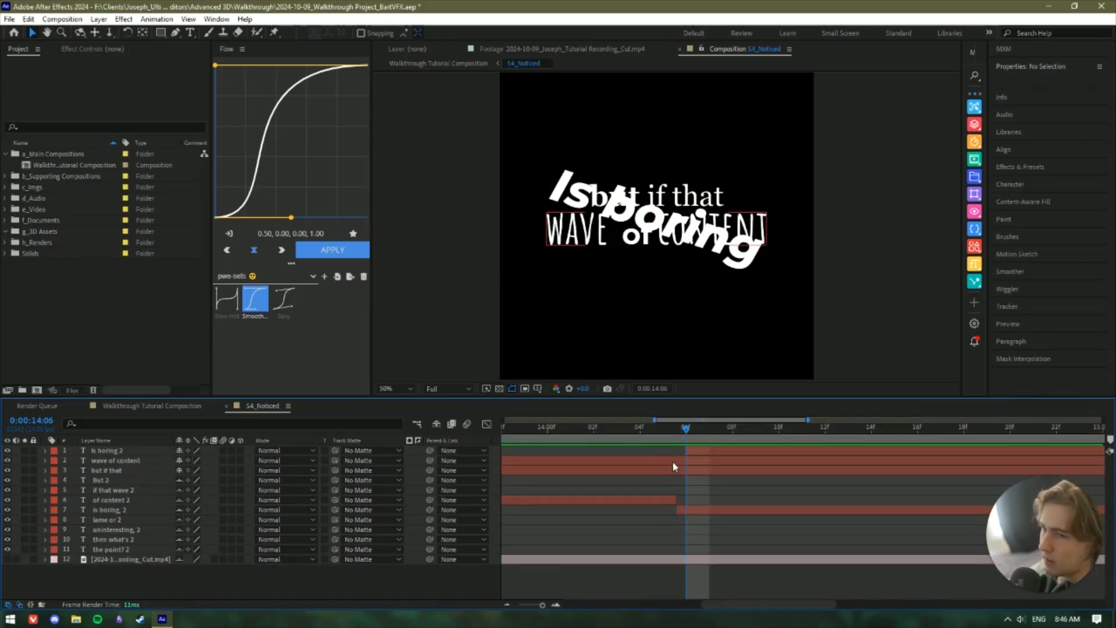
Return to 0:00:12:20 and reorder the caption layers with "but if that" first, "wave of content" second and "Is boring" third.
scroll(657, 472, "down", 2)
left_click_drag(630, 435, 449, 437)
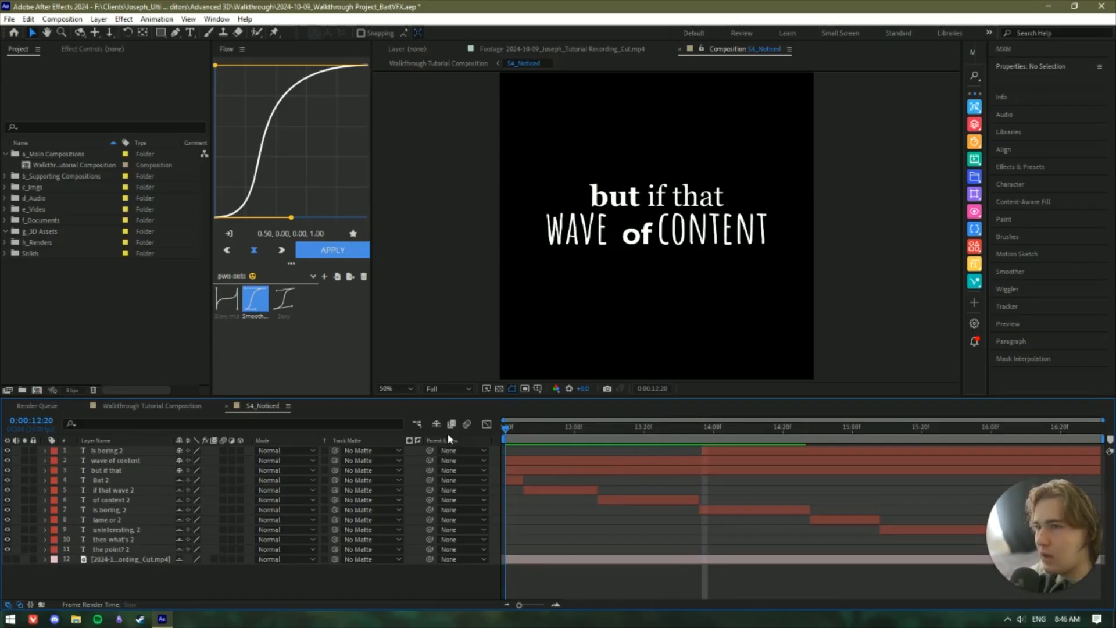
left_click(536, 461)
left_click(533, 471)
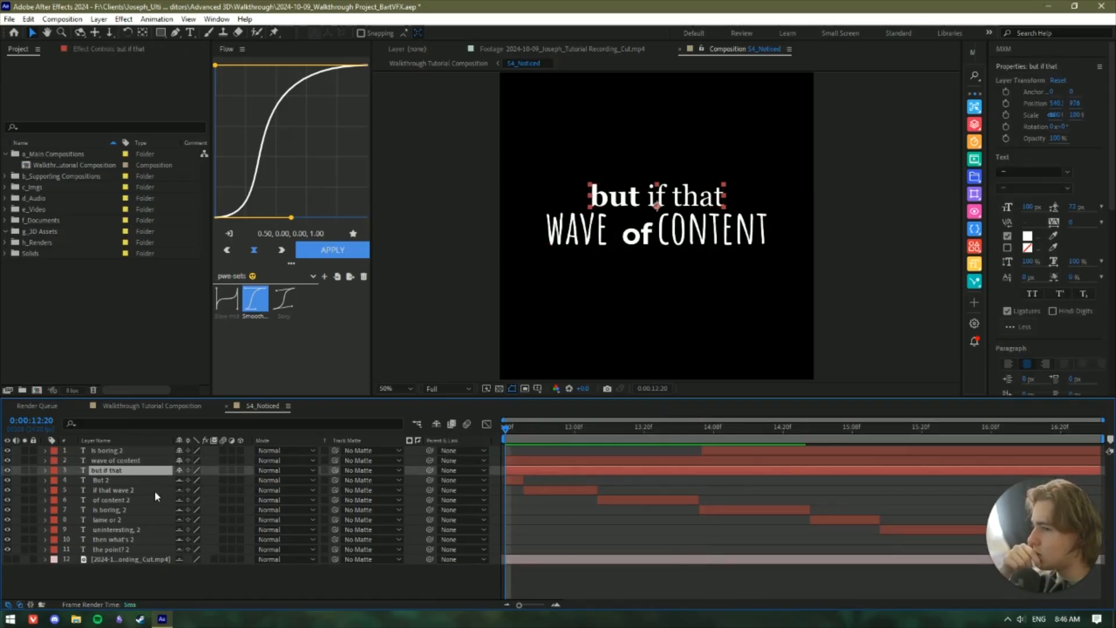
left_click_drag(142, 464, 121, 477)
left_click(120, 451)
left_click(550, 455)
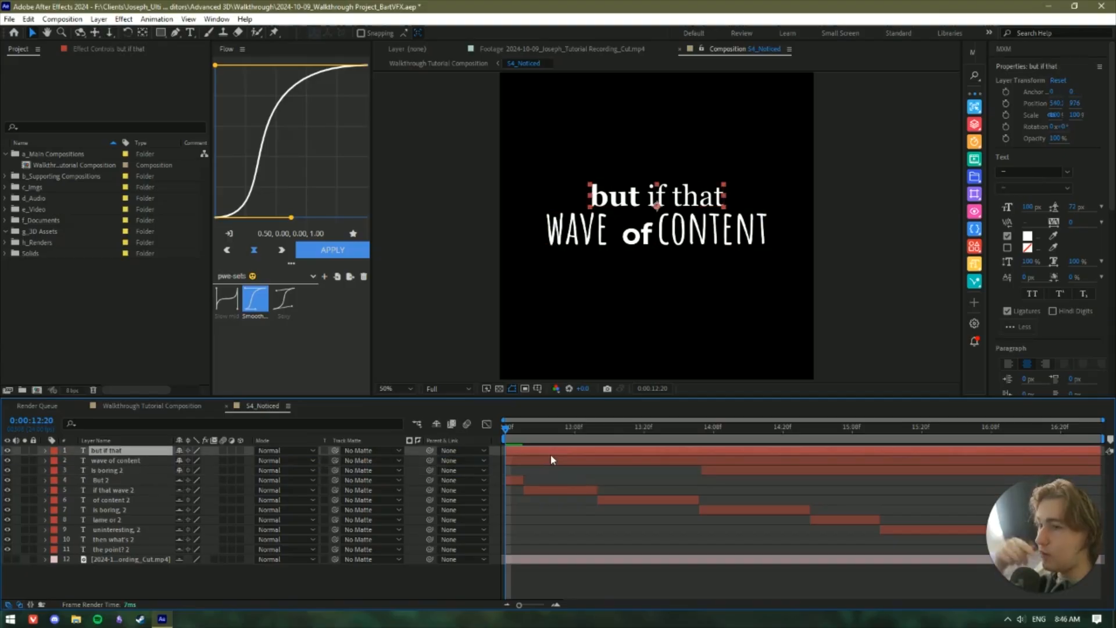
Open Animation Composer 3 and expand the Animate Words presets for text layer transitions.
left_click(216, 19)
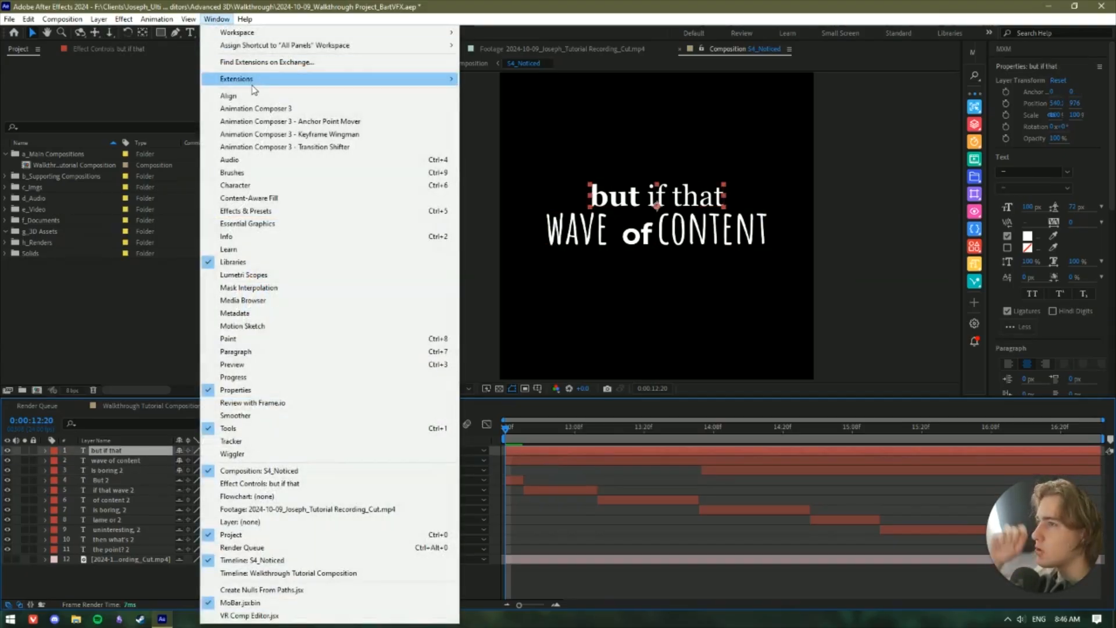
left_click(257, 110)
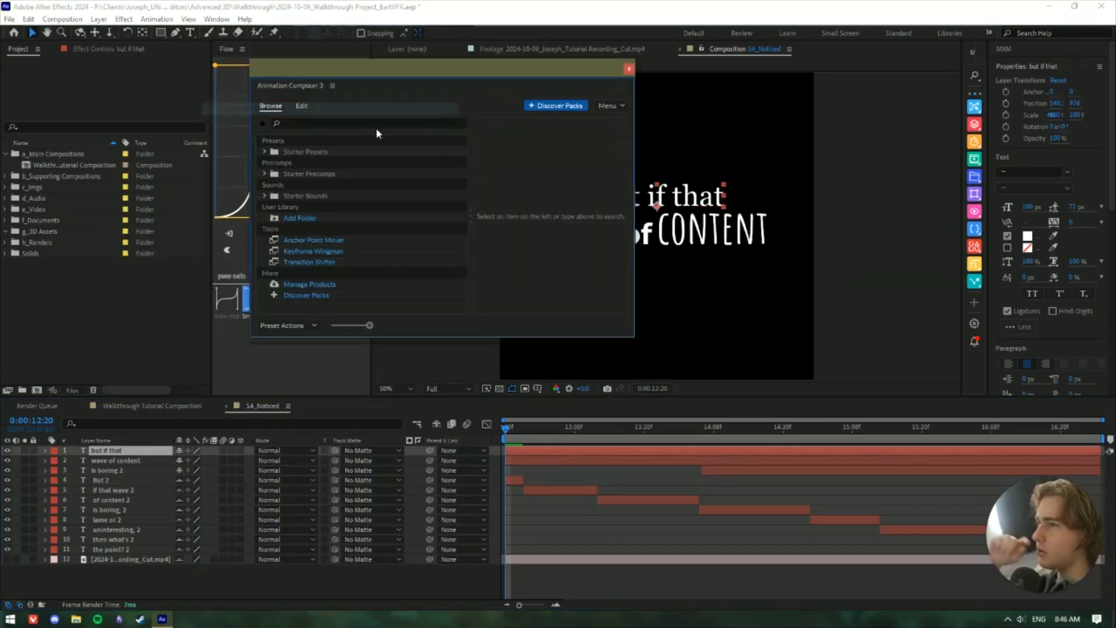
left_click(265, 152)
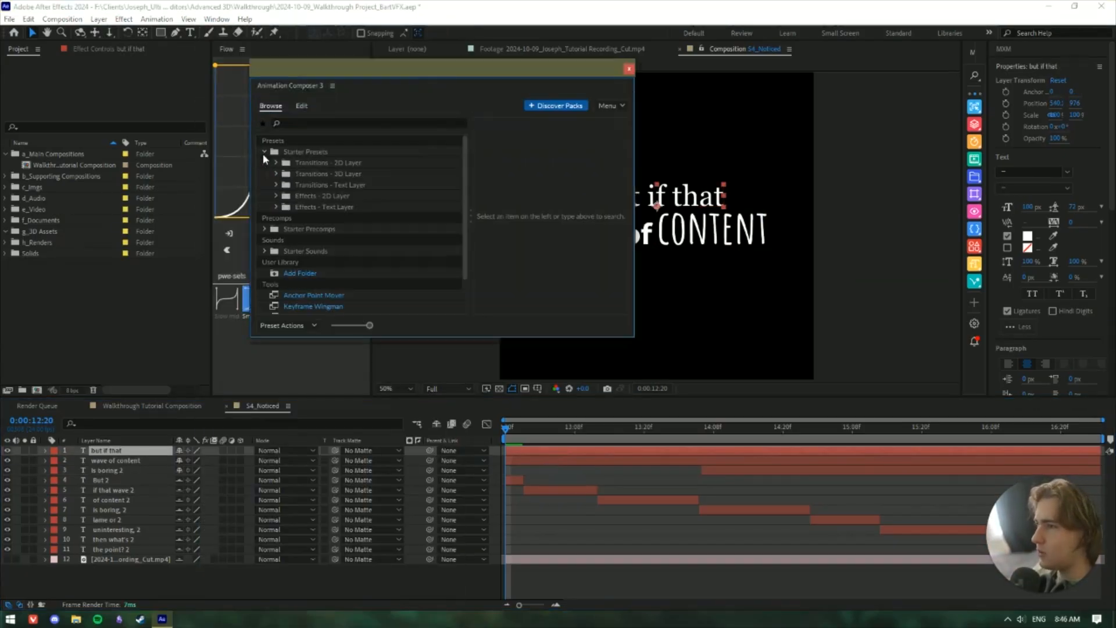
left_click(276, 185)
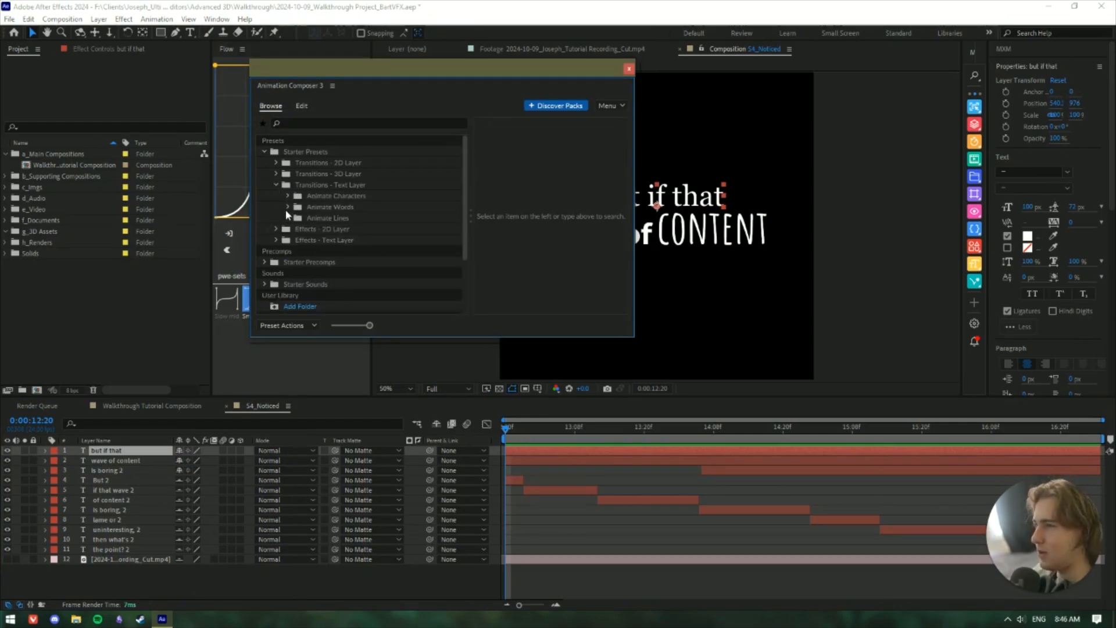
left_click(287, 208)
Compare previews of the word animation presets, including Position Words Together, Scale Words and the Wiggly variants.
left_click(337, 263)
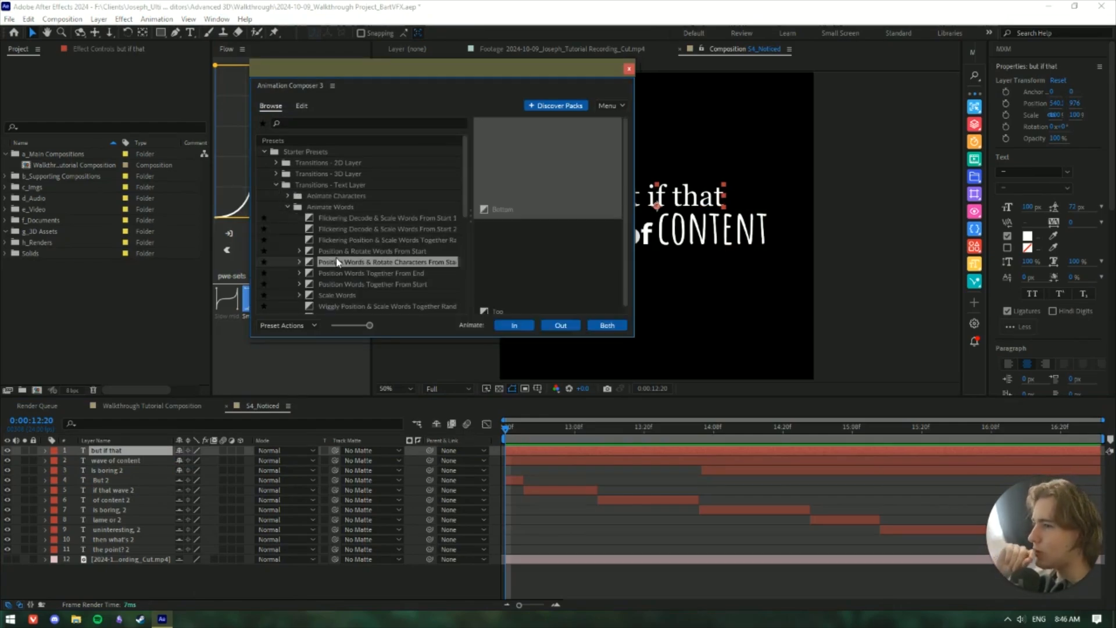
left_click(366, 273)
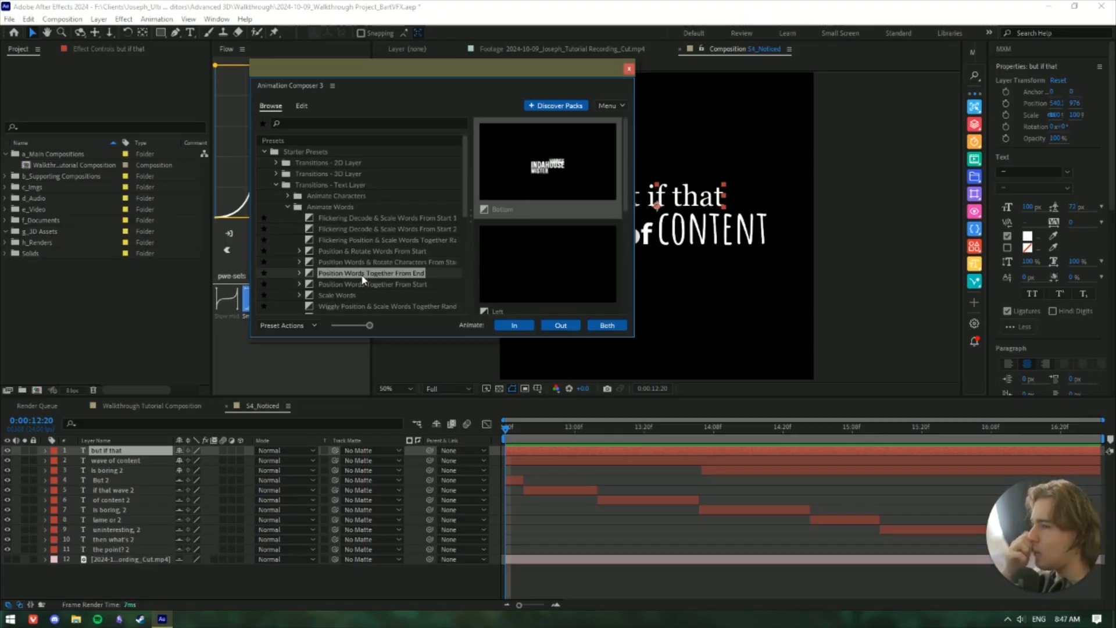
left_click(350, 284)
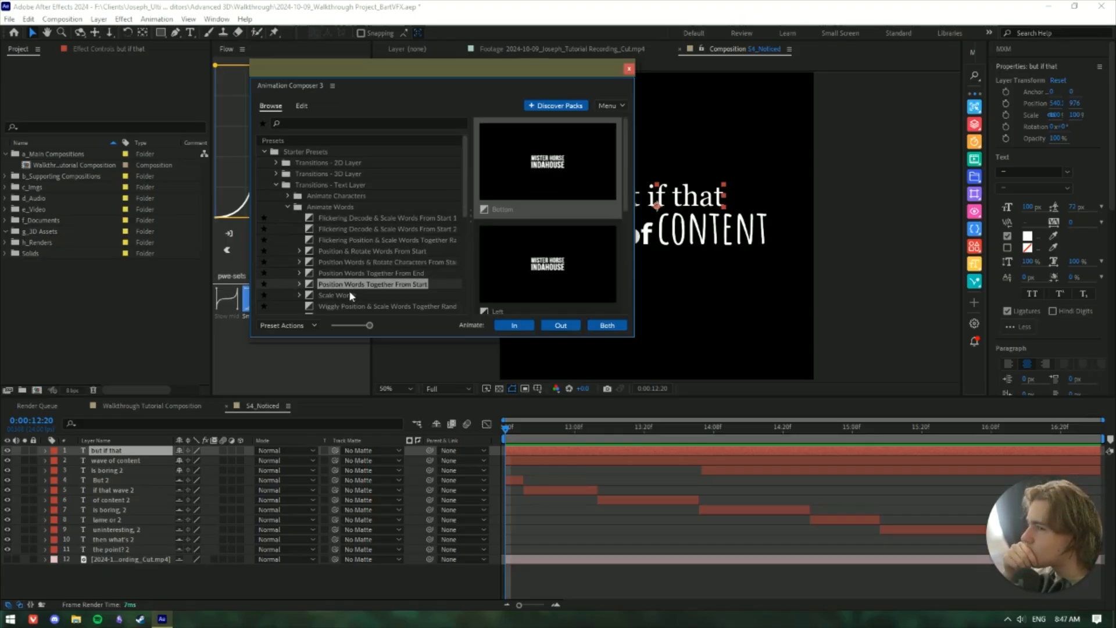
left_click(350, 295)
scroll(357, 296, "down", 1)
scroll(360, 295, "down", 2)
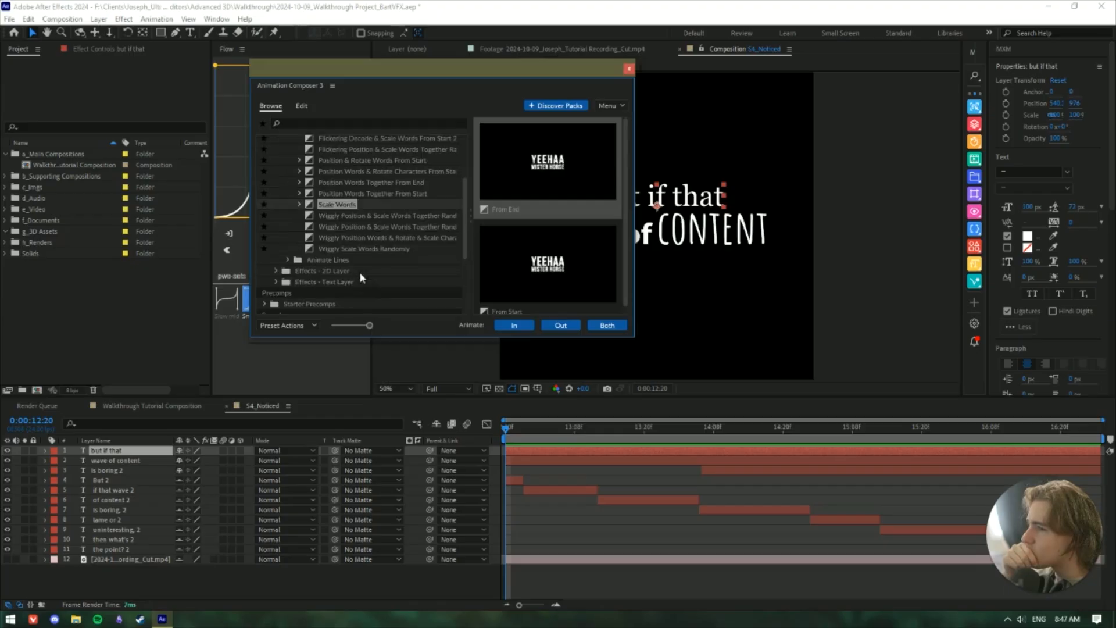
left_click(340, 249)
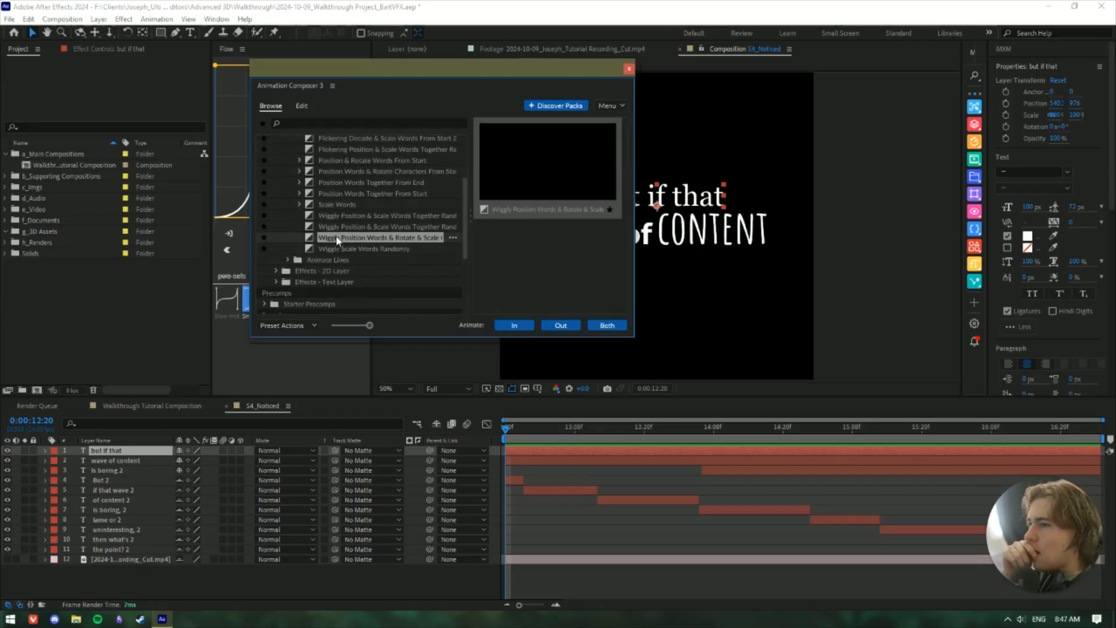
left_click(342, 226)
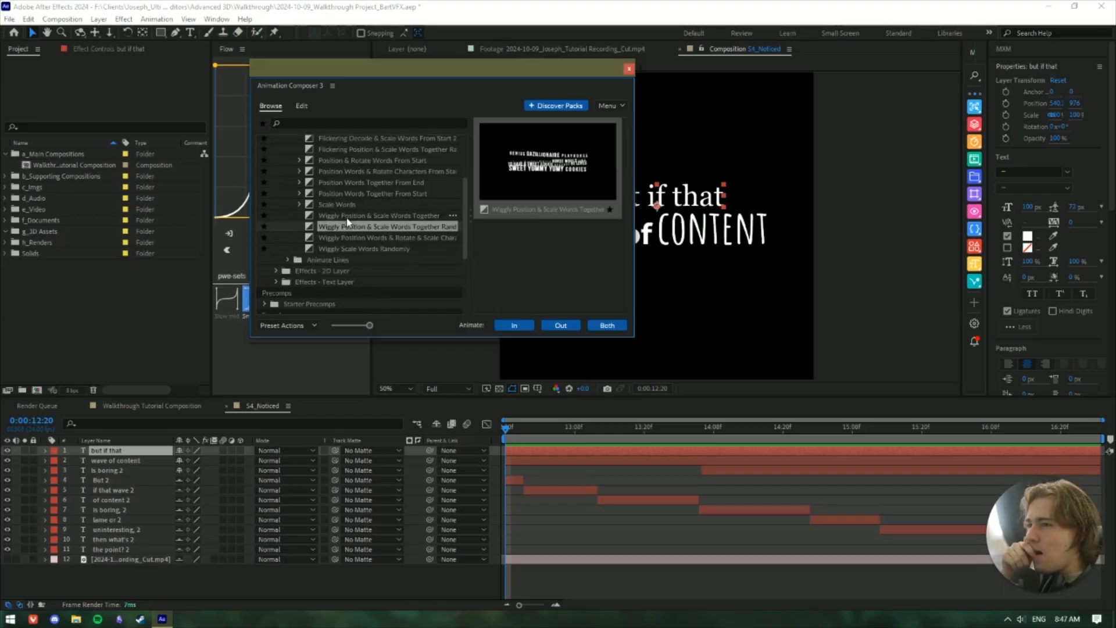
left_click(346, 216)
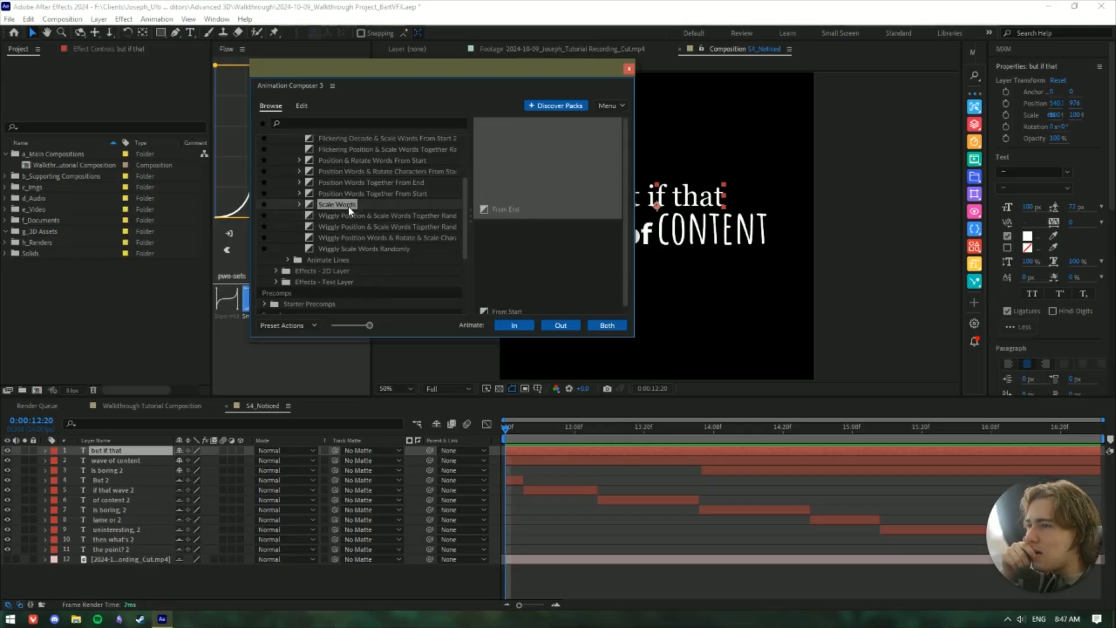
left_click(350, 207)
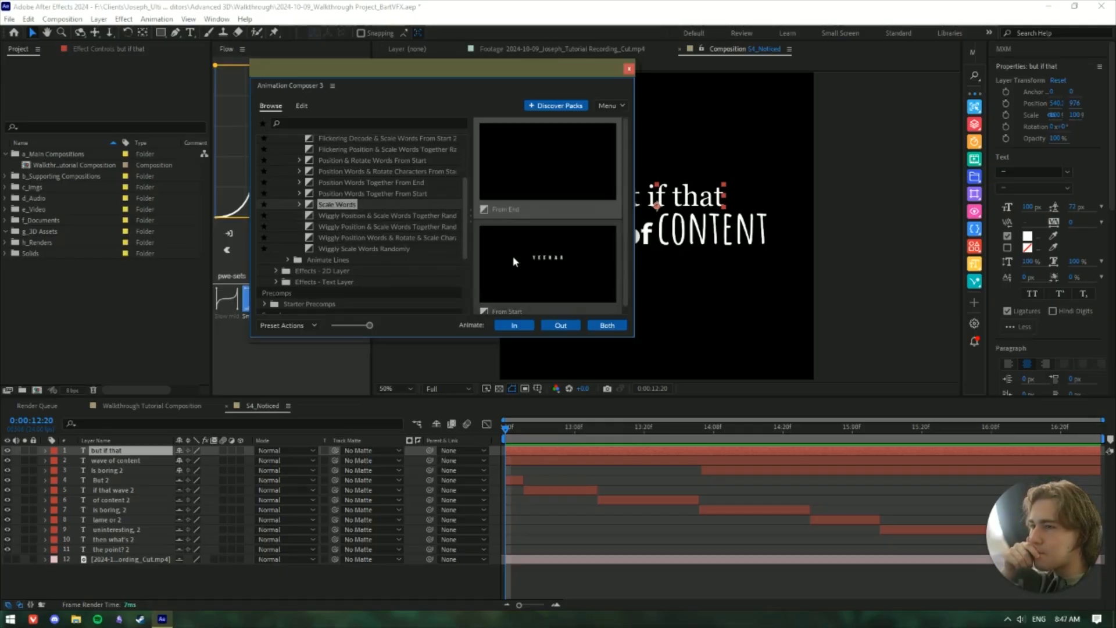
scroll(513, 256, "down", 1)
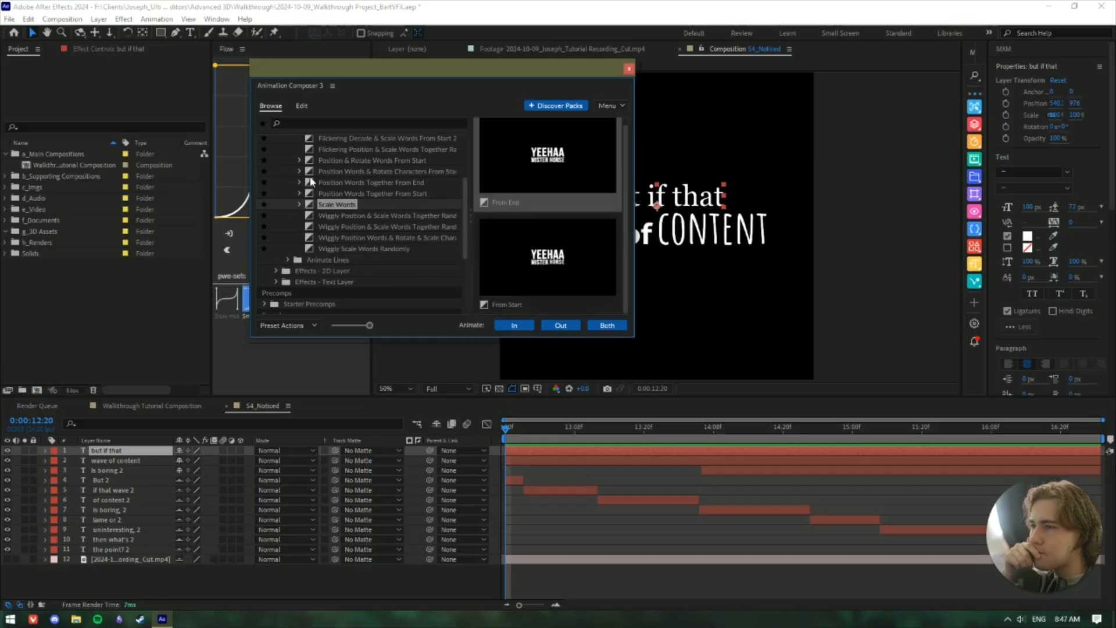
Apply the Top variant of Position Words Together From Start to "but if that" as an In animation and close Animation Composer.
left_click(351, 194)
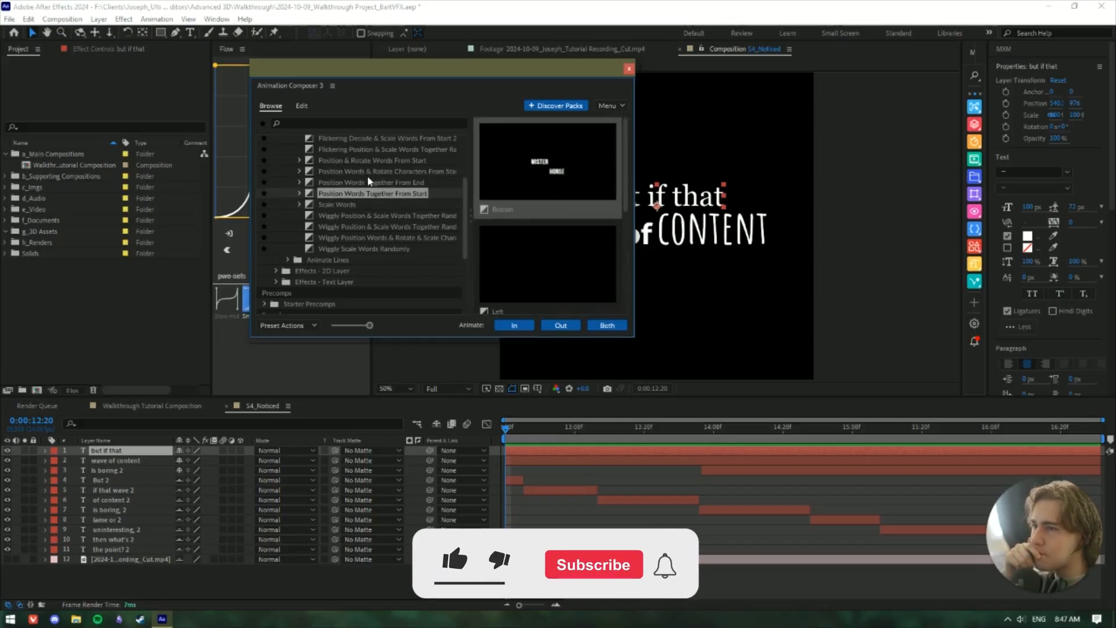
scroll(566, 266, "down", 2)
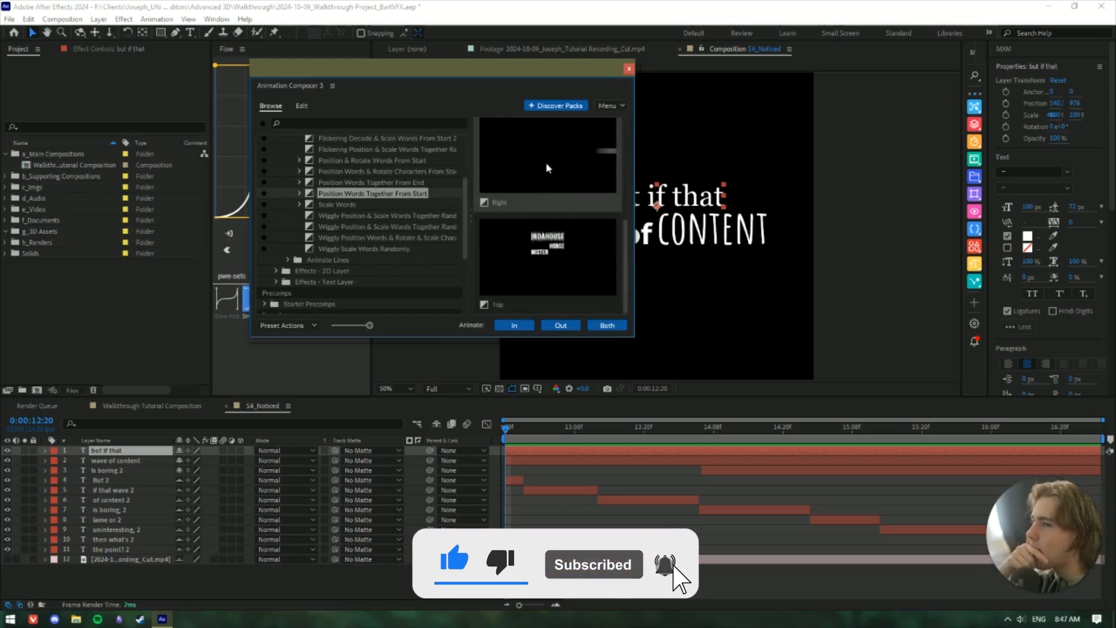
left_click(522, 327)
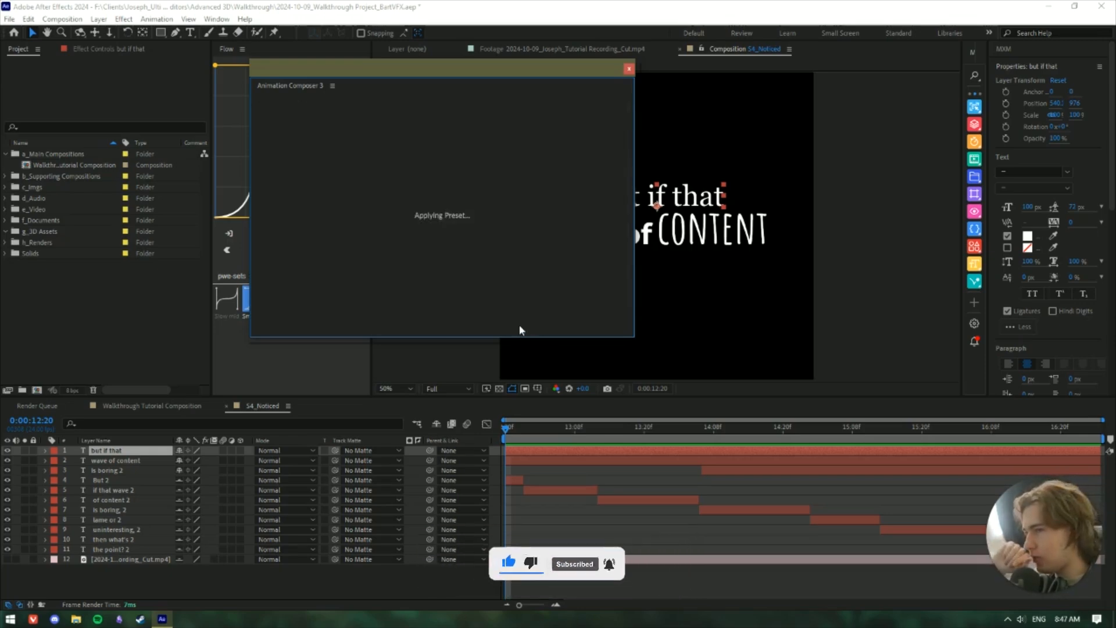
left_click(628, 69)
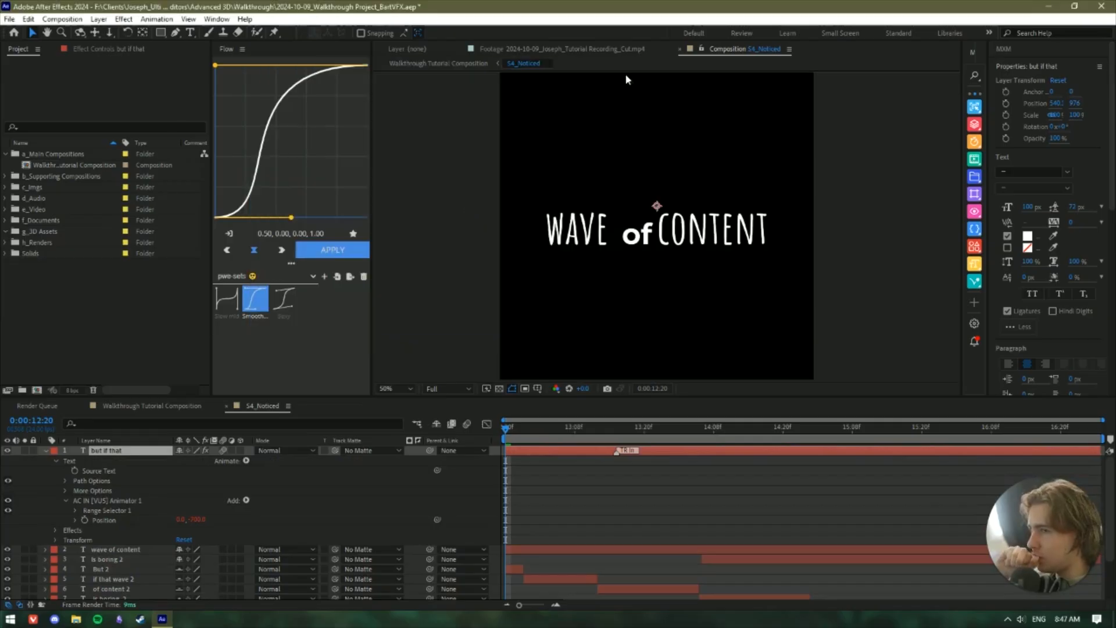
Enable motion blur for the composition and preview the "but if that" animation from 0:00:12:20.
left_click_drag(516, 435, 493, 433)
left_click(465, 423)
key("space")
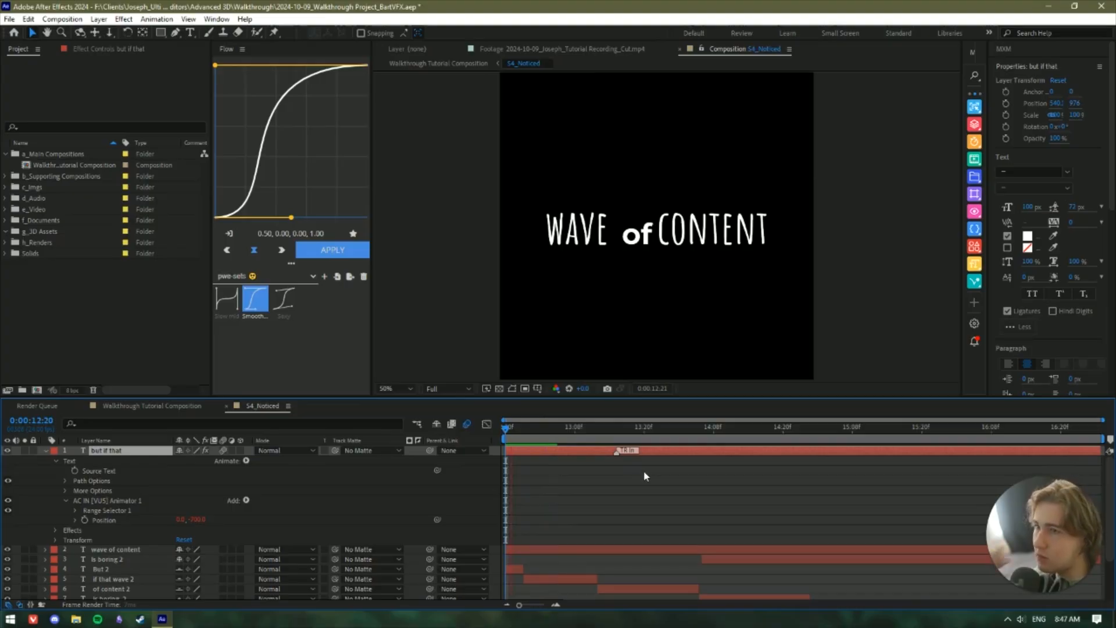
Trim the start of the "wave of content" layer to about 0:00:13:08.
left_click_drag(628, 432, 586, 433)
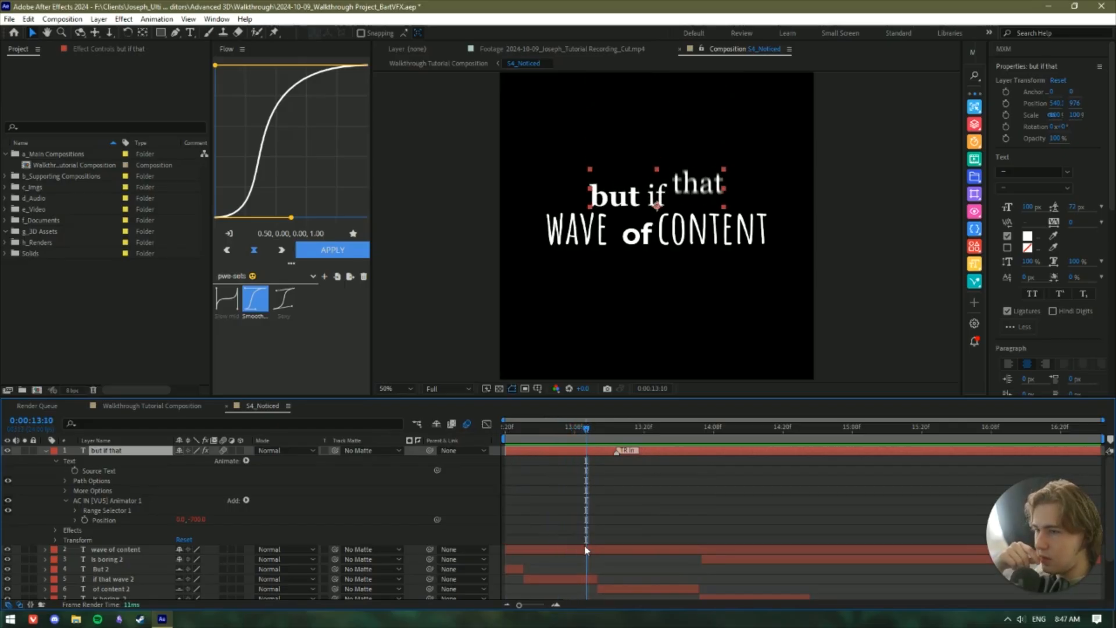
left_click(505, 549)
left_click_drag(504, 548, 556, 550)
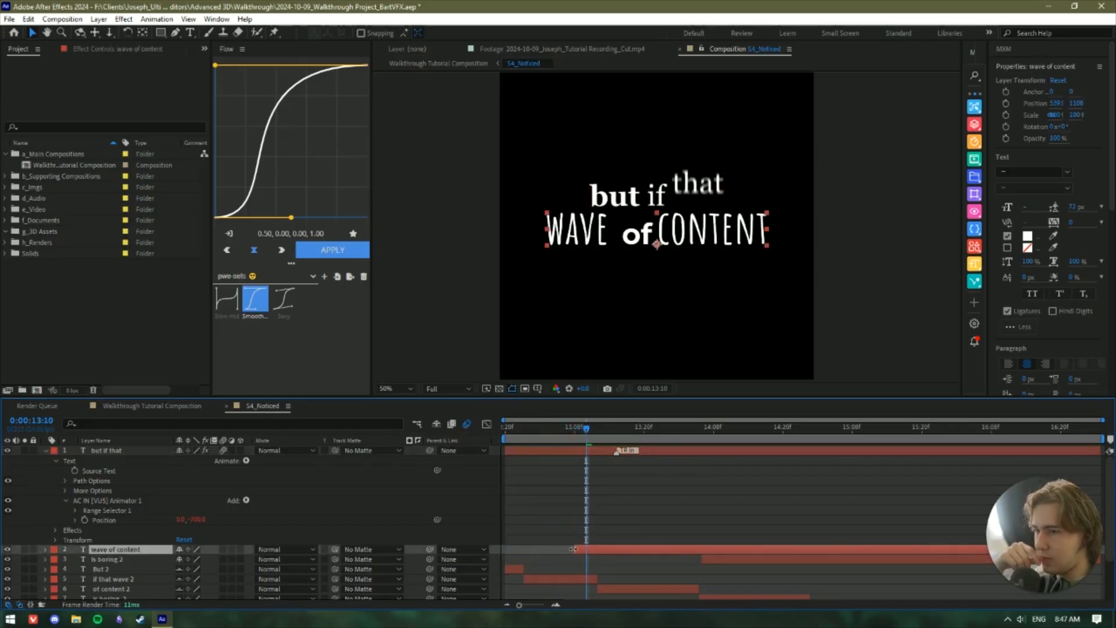
Open Animation Composer 3 for "wave of content" and expand the Animate Words presets under text layer transitions.
left_click(156, 19)
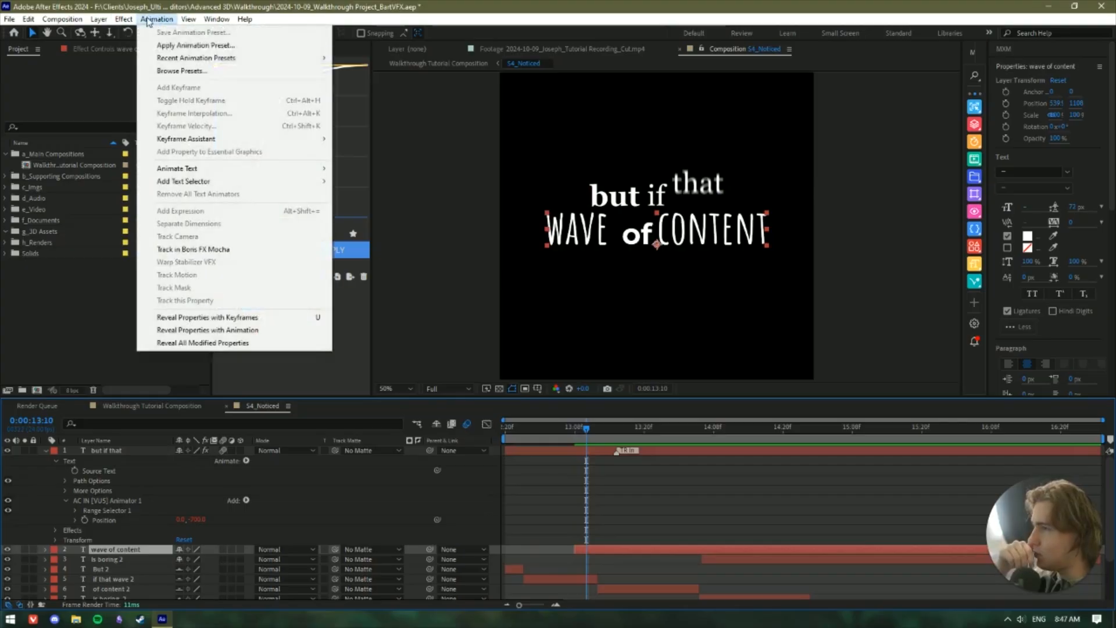
left_click(217, 19)
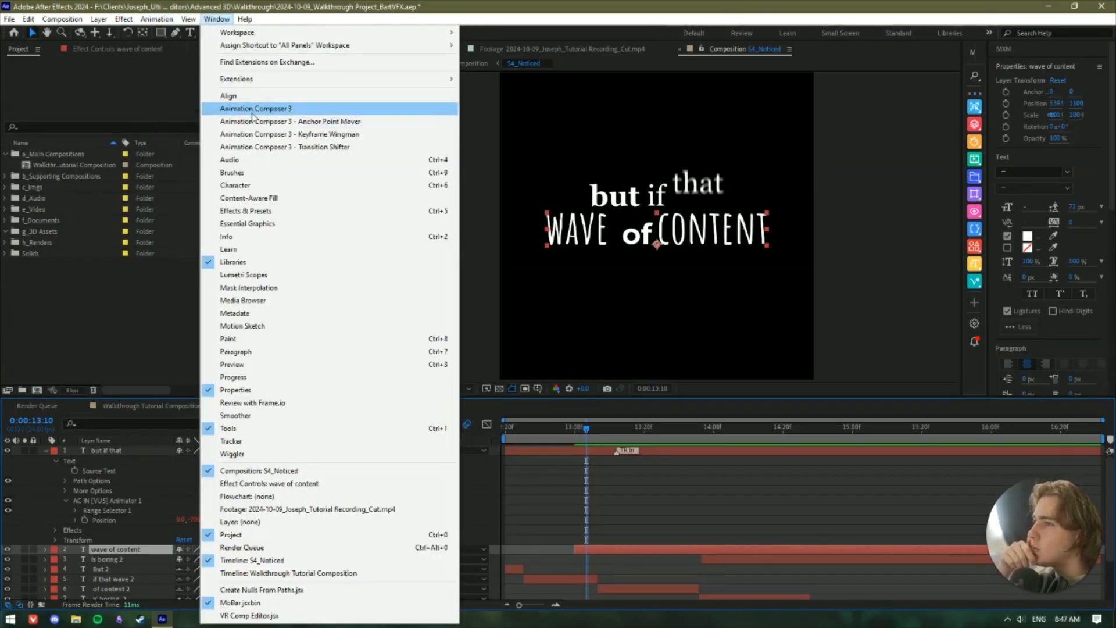
left_click(239, 109)
left_click(264, 151)
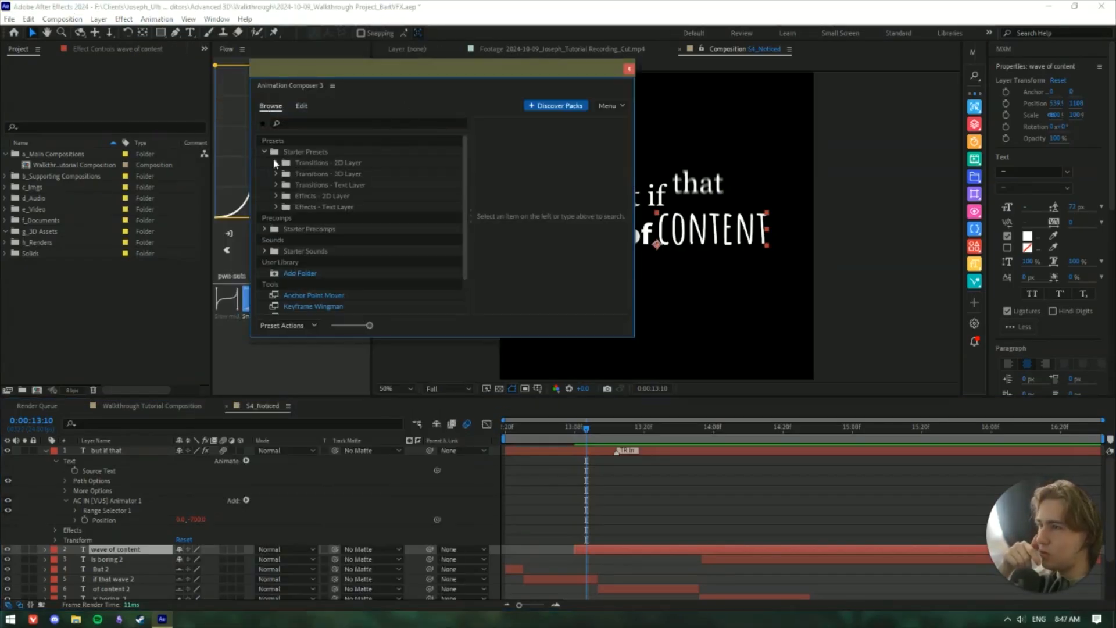
left_click(276, 185)
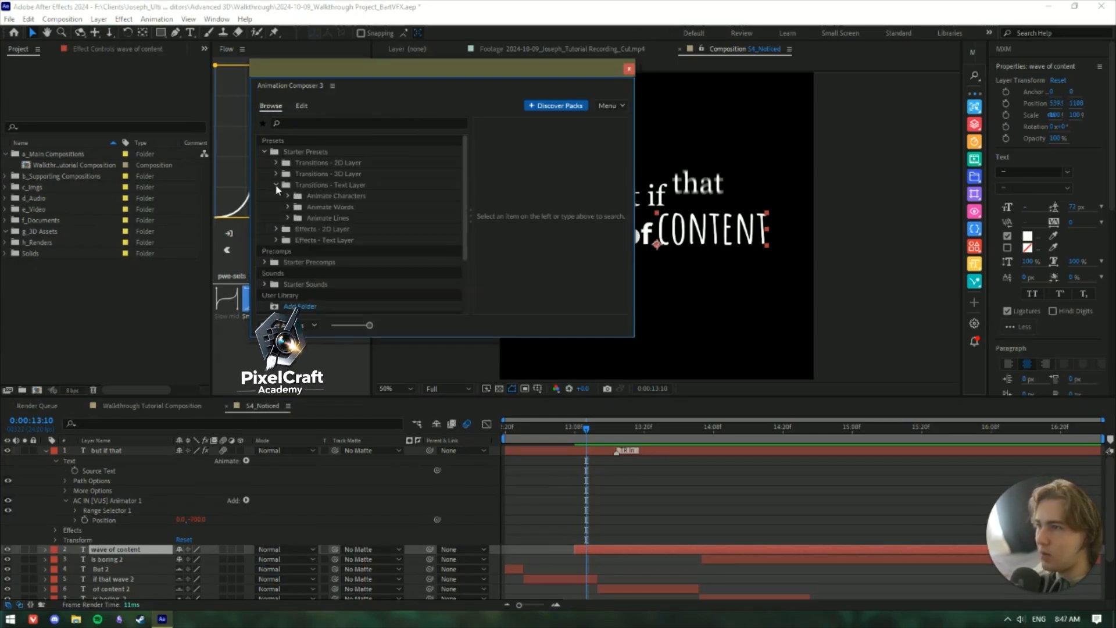
left_click(287, 207)
Compare word presets and apply the Bottom variant of Position Words & Rotate Characters From Start to "wave of content" as an In animation.
left_click(415, 240)
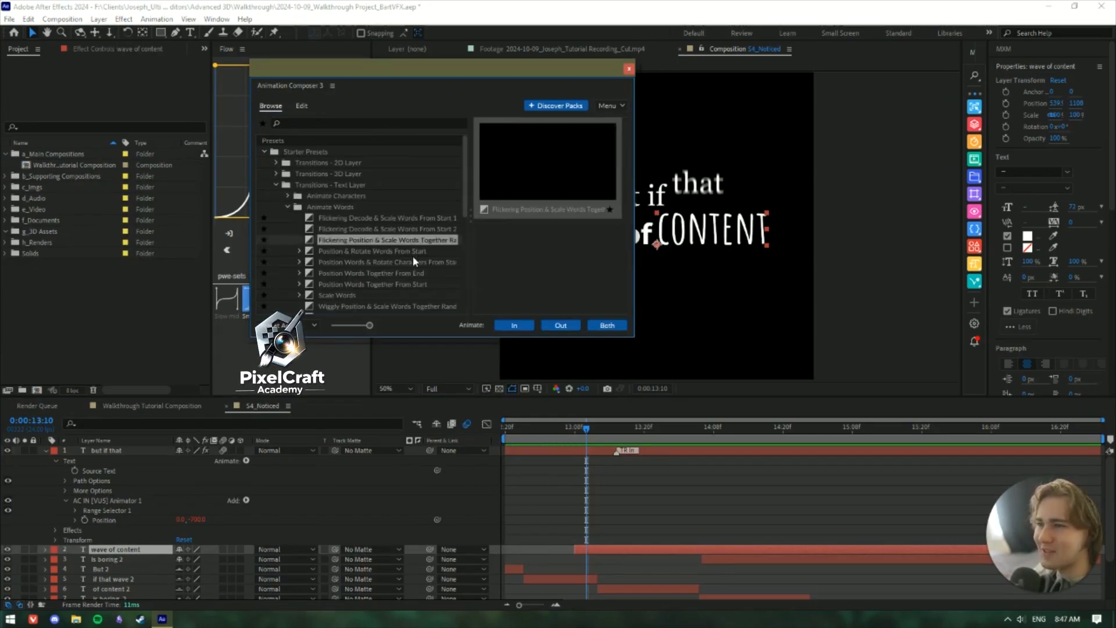
left_click(414, 262)
left_click(416, 273)
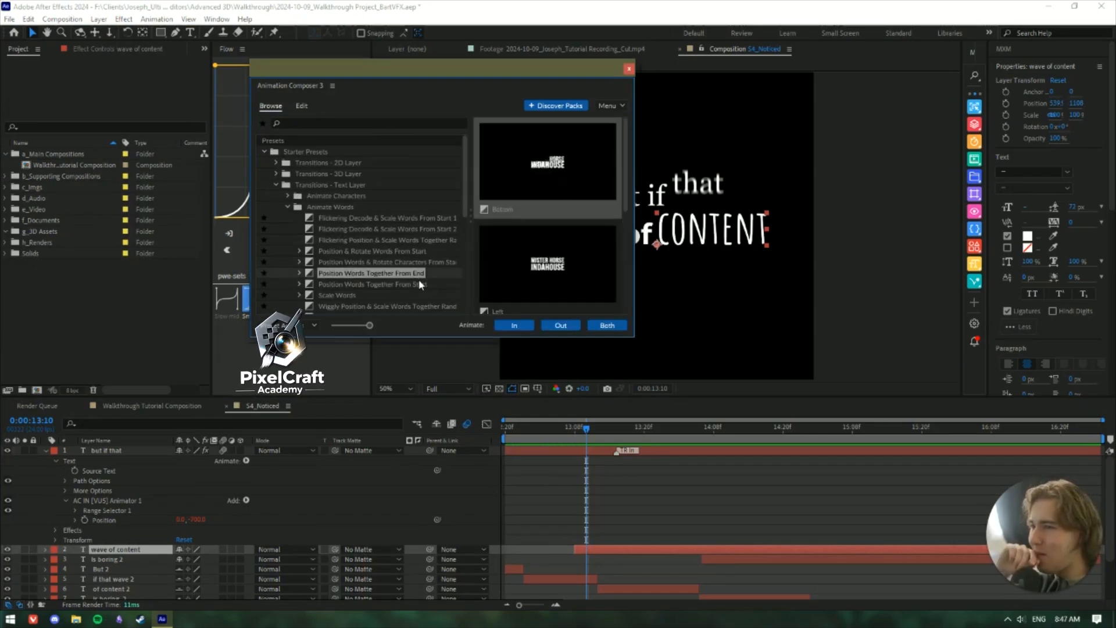
left_click(403, 262)
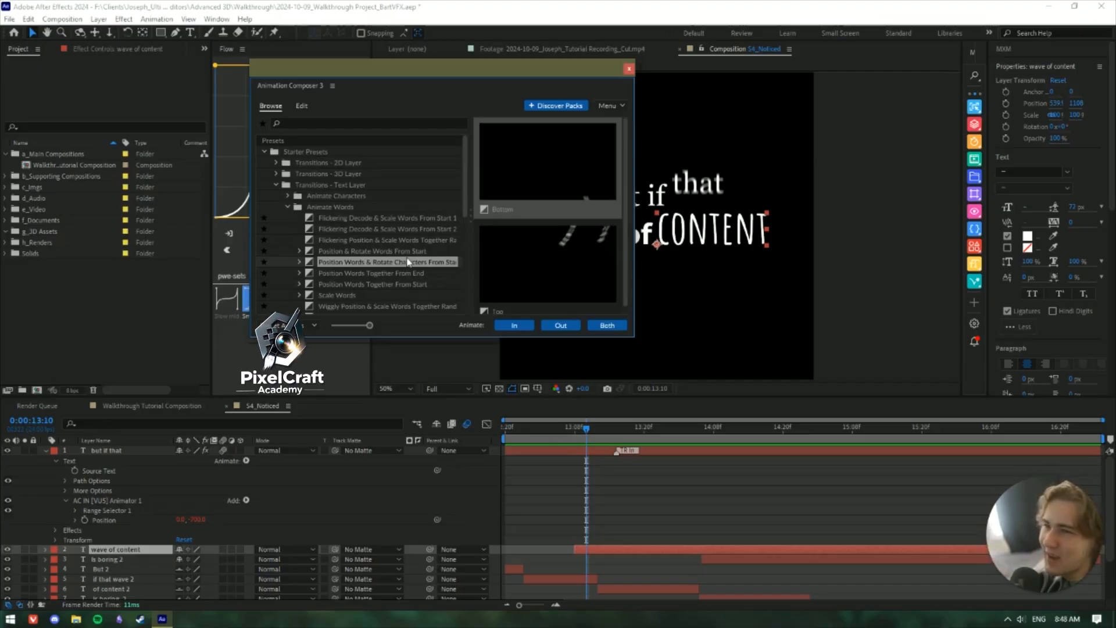
scroll(561, 204, "down", 1)
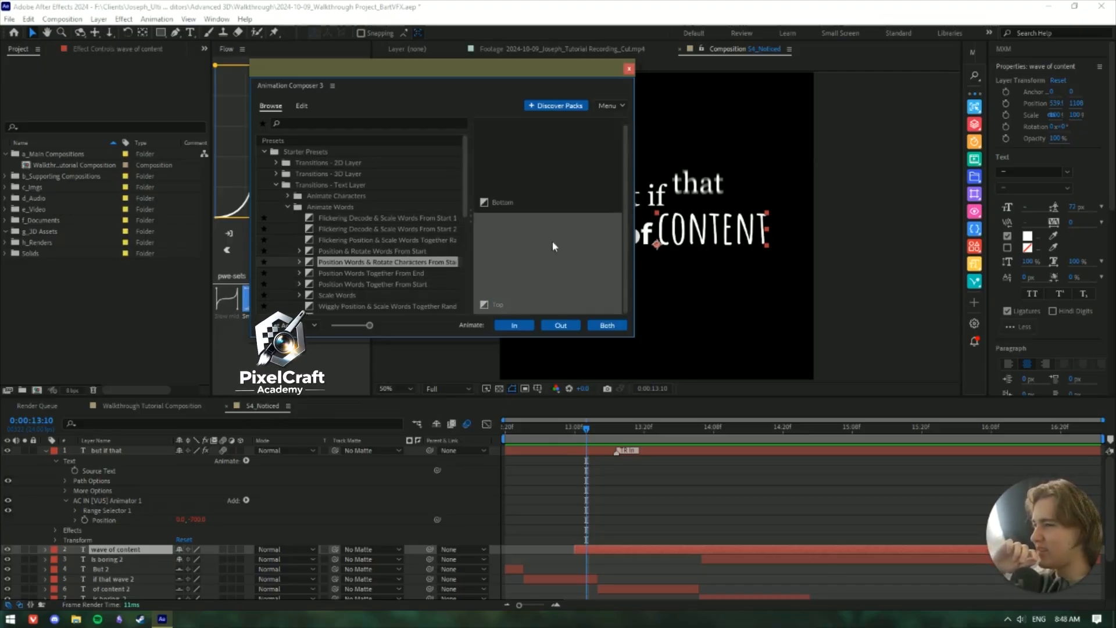
left_click(523, 326)
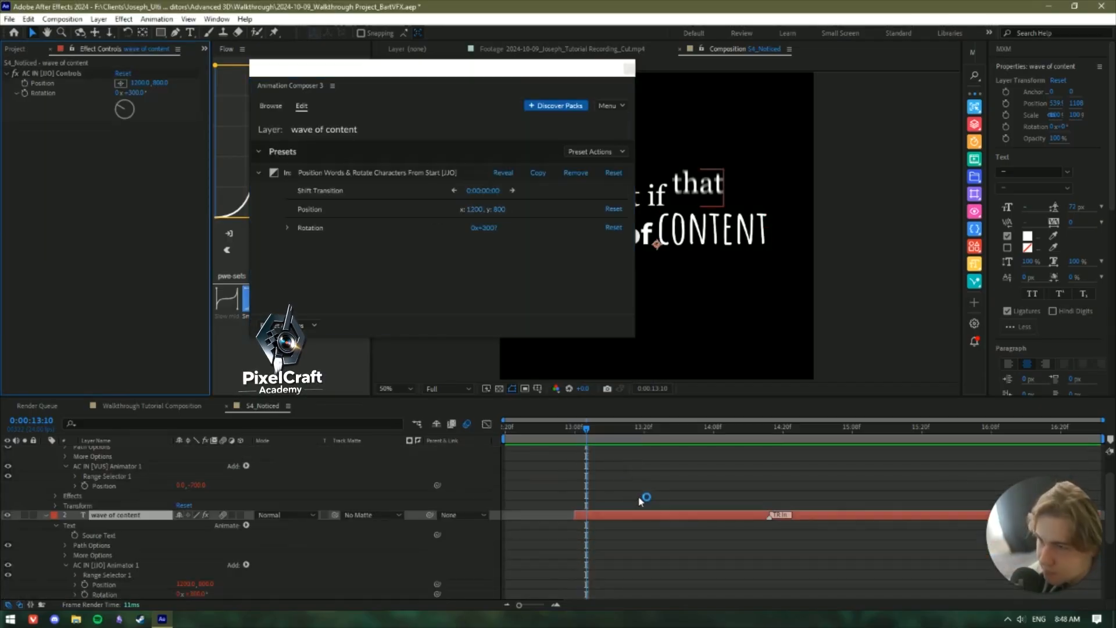
Collapse the expanded properties of "but if that" and "wave of content" and close Animation Composer.
left_click(620, 482)
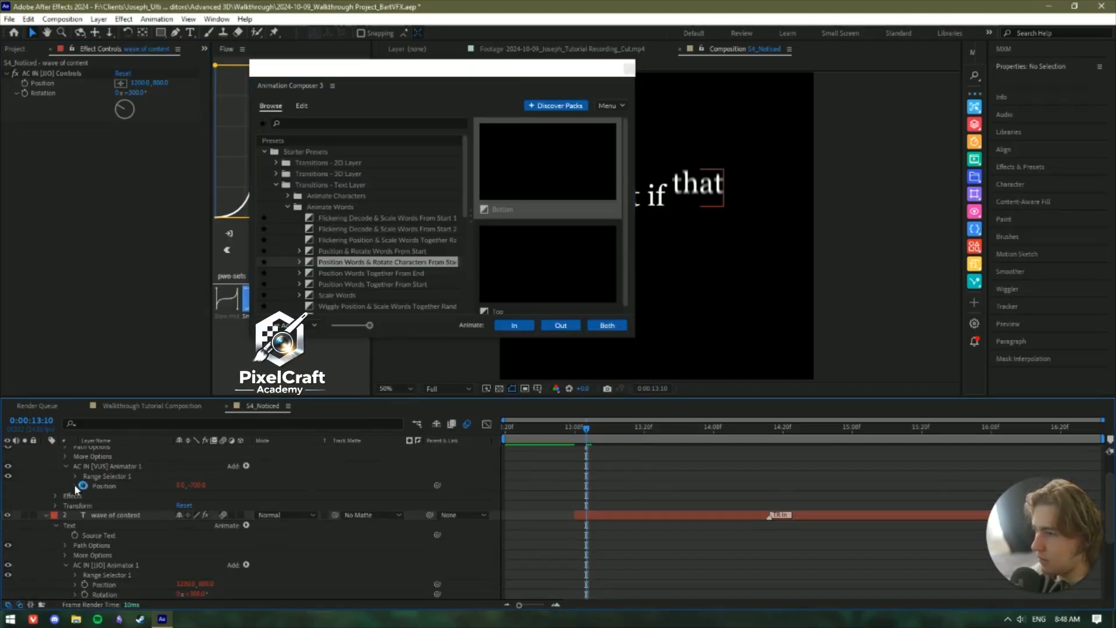
scroll(76, 488, "up", 2)
left_click(45, 450)
left_click(45, 460)
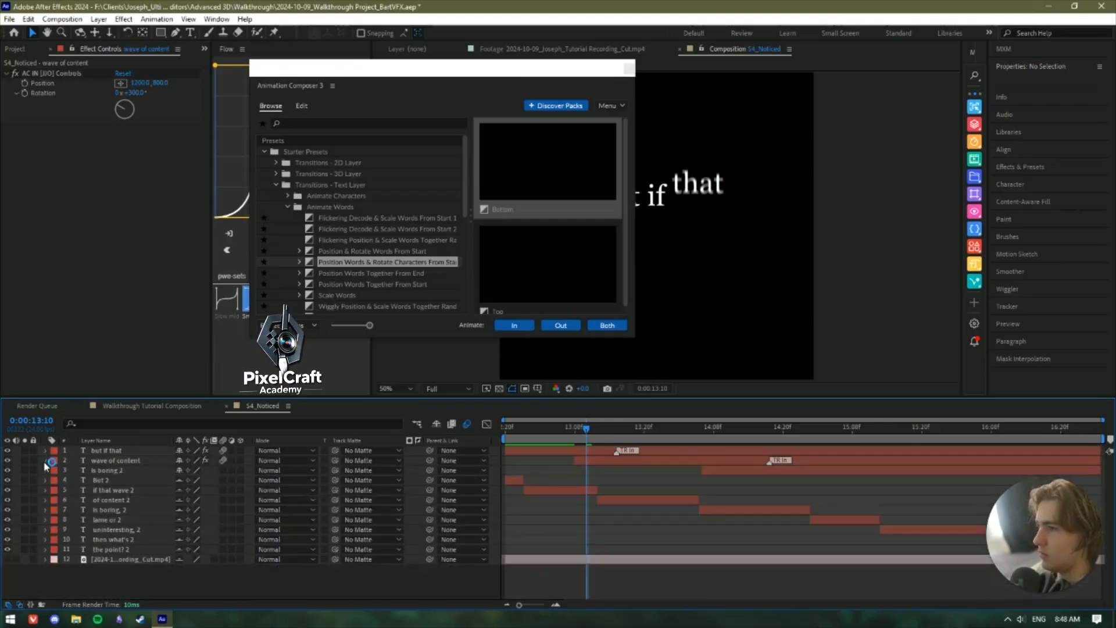
left_click(46, 460)
left_click(46, 460)
left_click(627, 69)
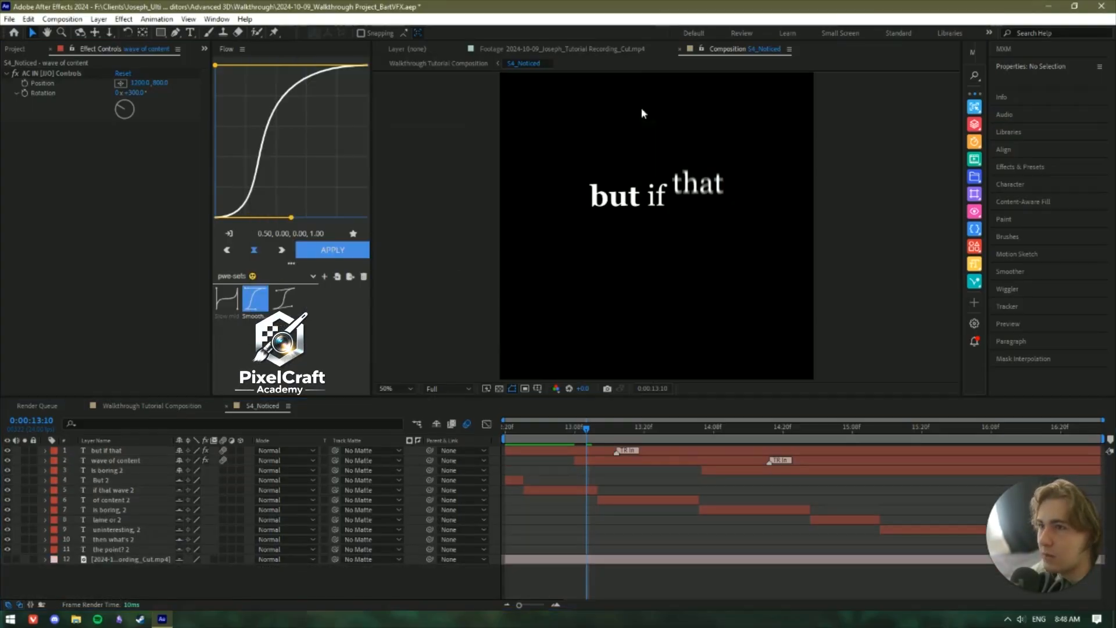
Shift "wave of content" earlier to start at about 0:00:13:03, extending its end, and preview the captions from 0:00:12:20.
left_click(595, 430)
mouse_move(616, 431)
left_mouse_down()
mouse_move(639, 433)
mouse_move(570, 426)
mouse_move(562, 459)
left_mouse_up()
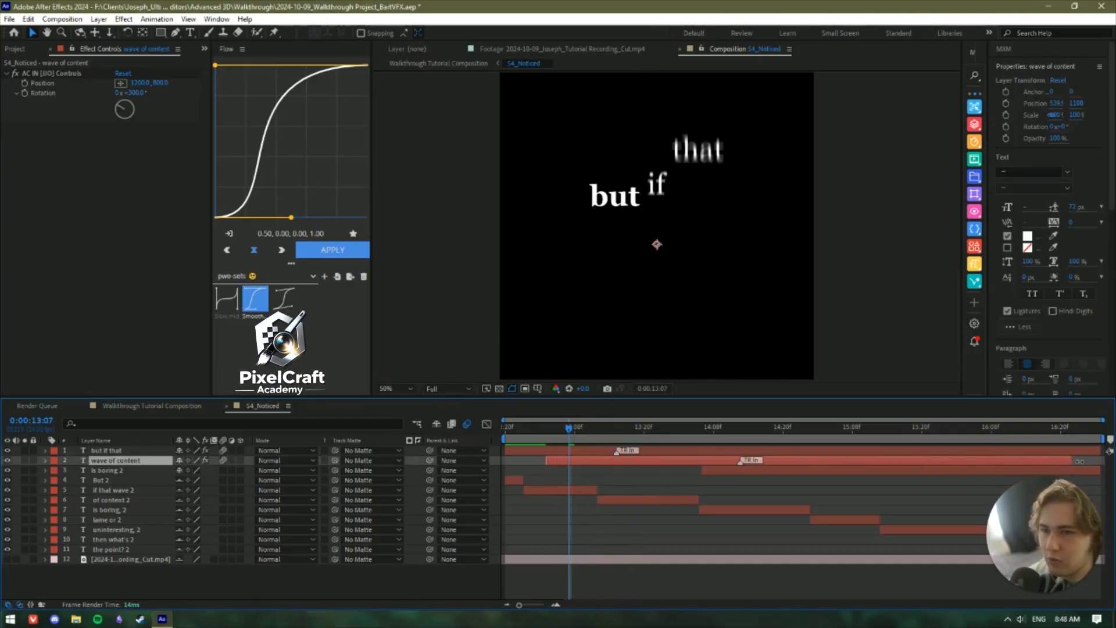
left_click_drag(570, 430, 598, 427)
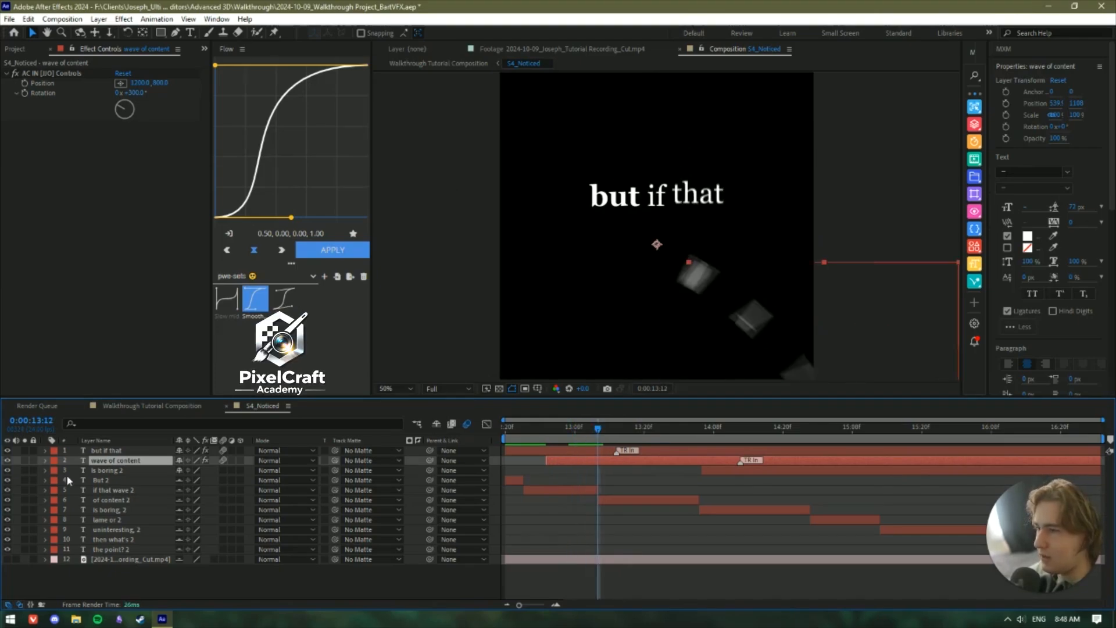
left_click(107, 493)
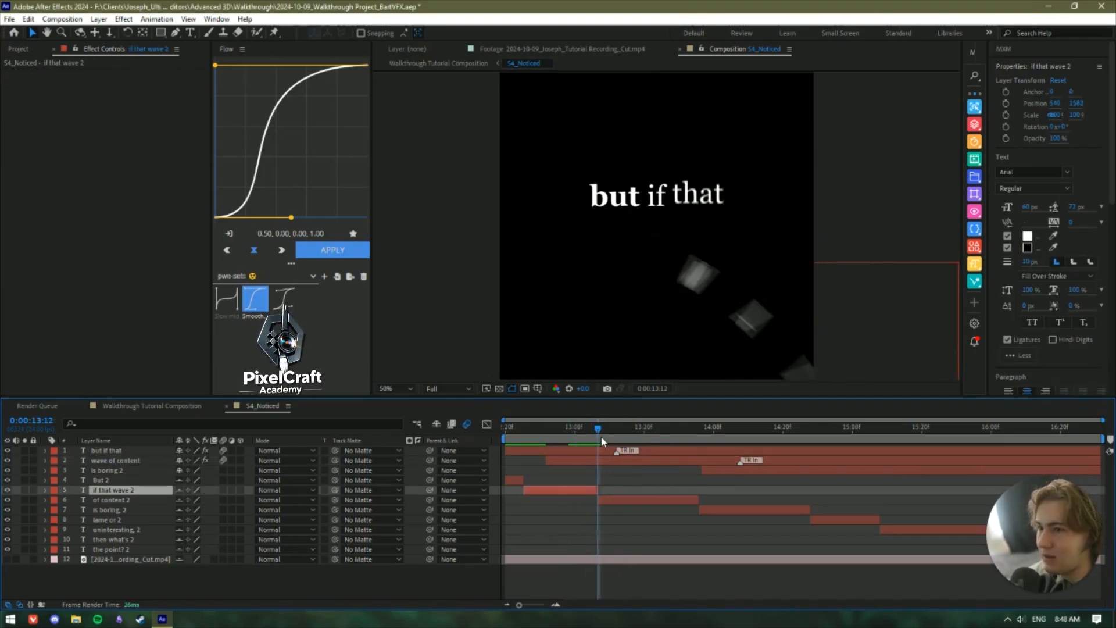
key("Home")
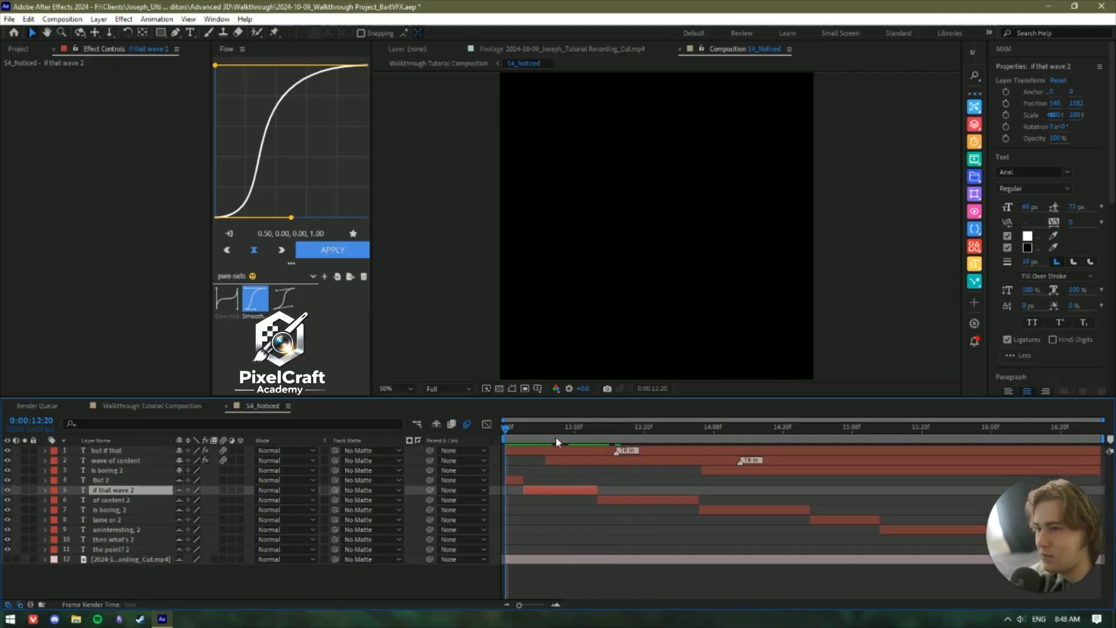
key("space")
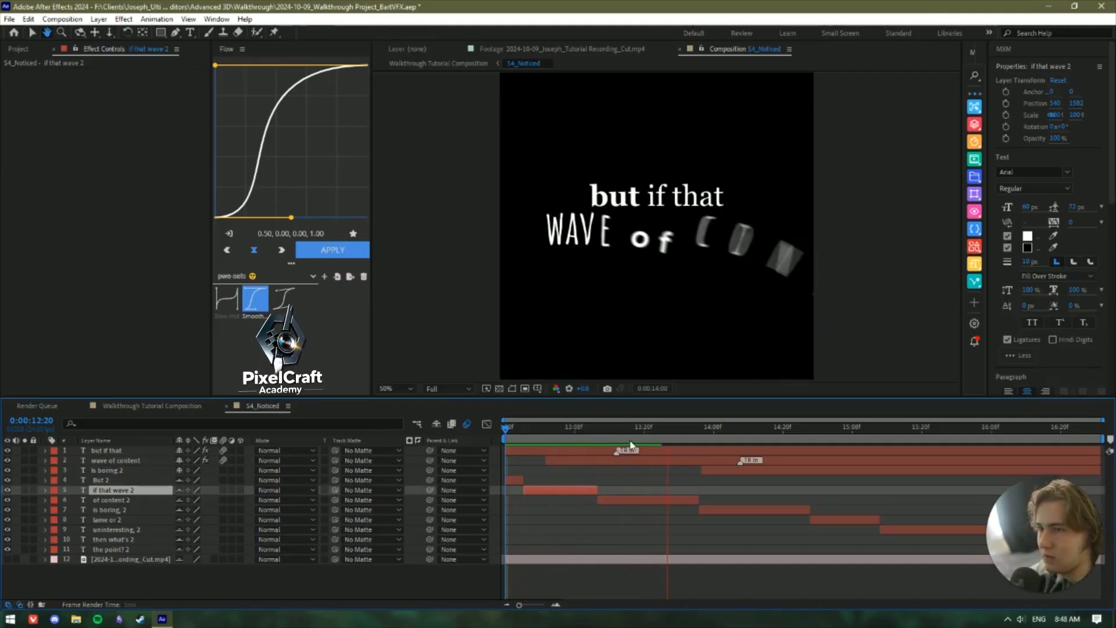
Move "wave of content" further back to start at about 0:00:12:21 and preview its overlap with "but if that".
mouse_move(606, 433)
left_mouse_down()
mouse_move(534, 434)
mouse_move(604, 430)
mouse_move(581, 429)
mouse_move(600, 459)
mouse_move(570, 453)
left_mouse_up()
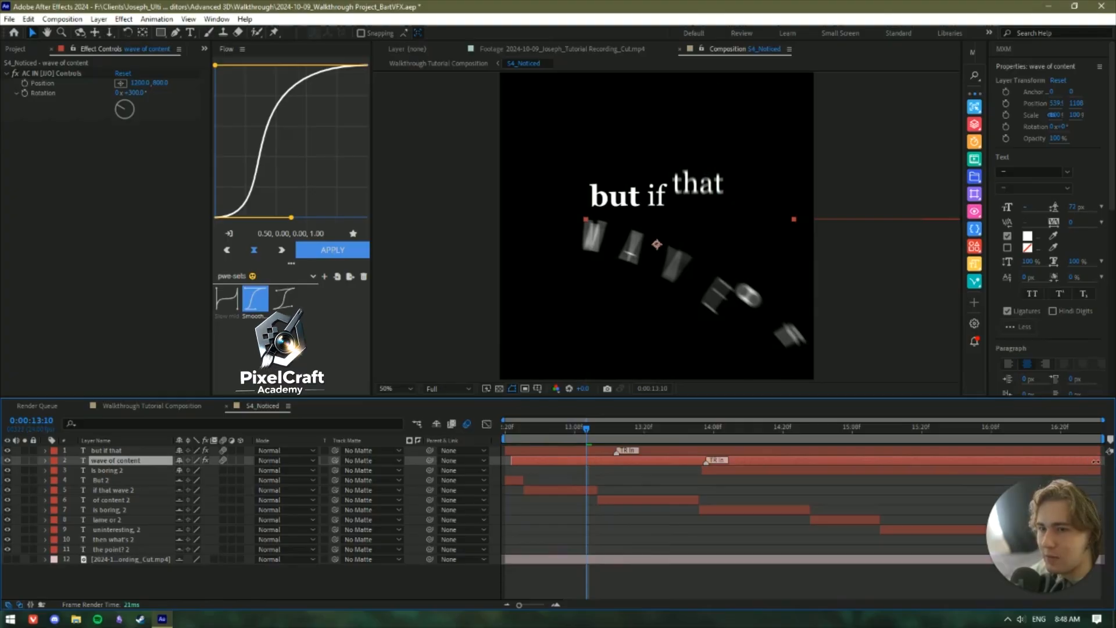
left_click_drag(586, 428, 573, 428)
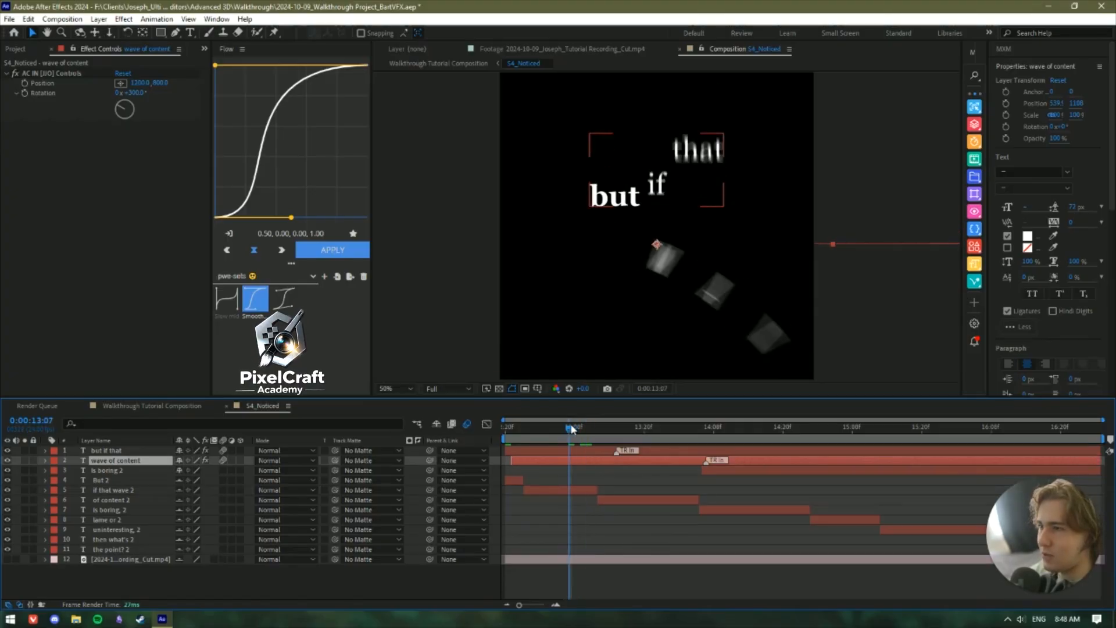
key("space")
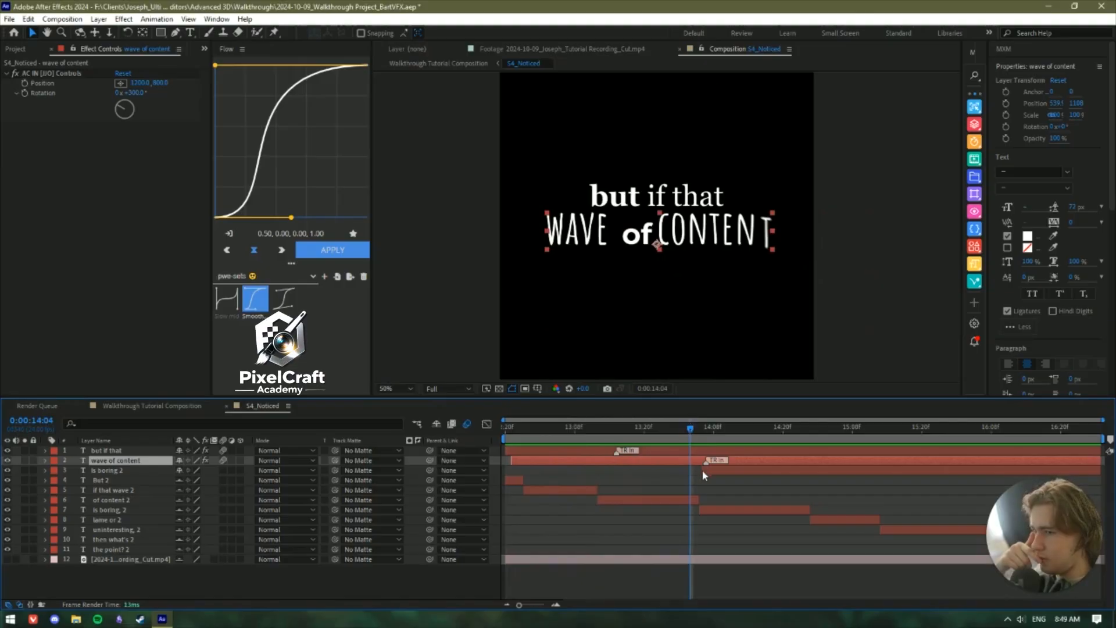
Extend the start of "Is boring 2" back to about 0:00:13:20 and open Animation Composer 3 for that layer.
left_click_drag(705, 470, 641, 470)
left_click_drag(680, 426, 662, 424)
left_click(216, 19)
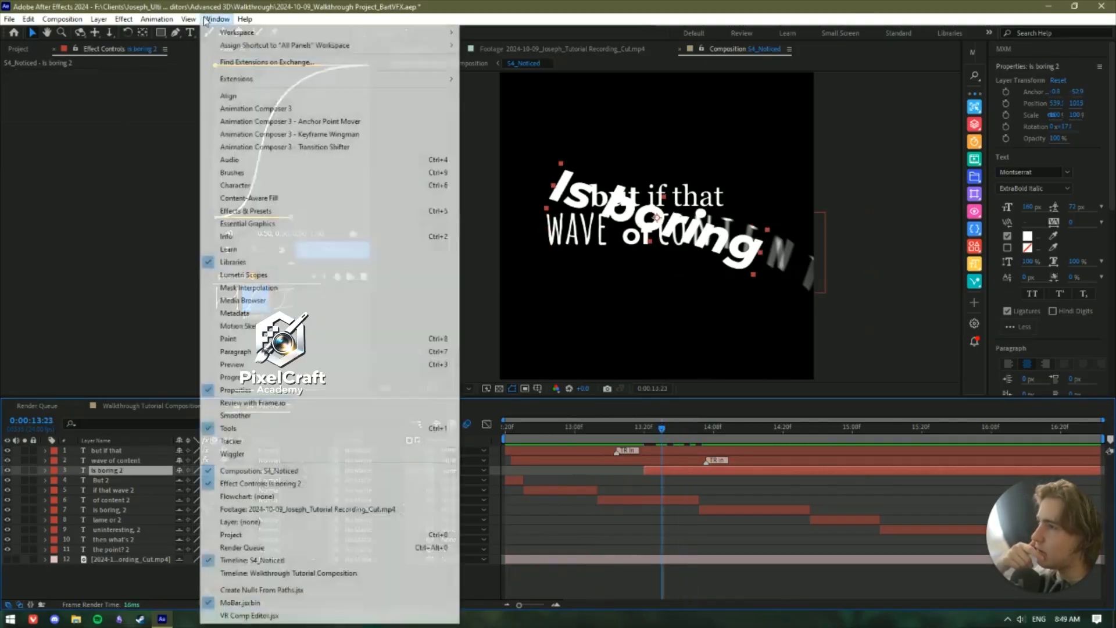
left_click(247, 108)
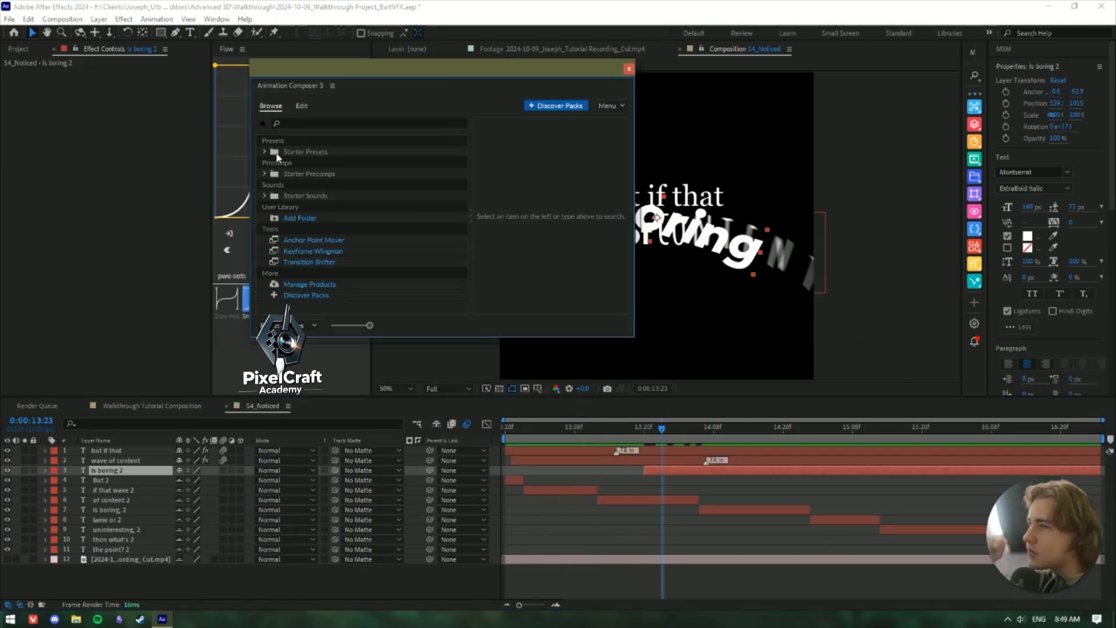
Apply the Bottom variant of Overshoot Position & Scale Characters from Animate Characters to "Is boring 2" as an In animation and close Animation Composer.
left_click(266, 151)
left_click(276, 185)
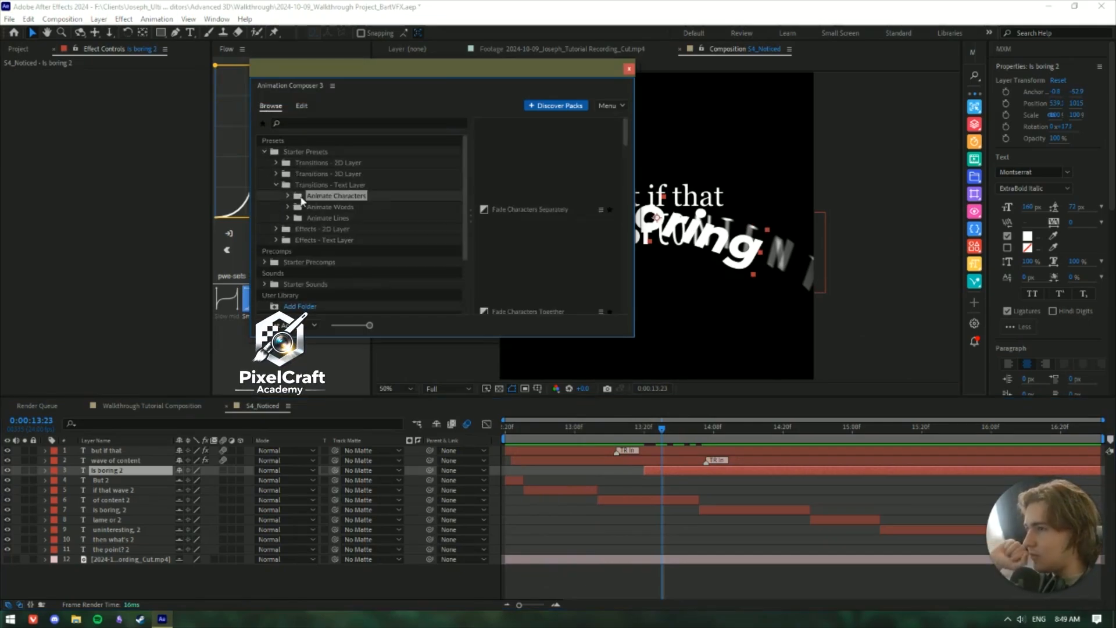
left_click(287, 195)
left_click(320, 219)
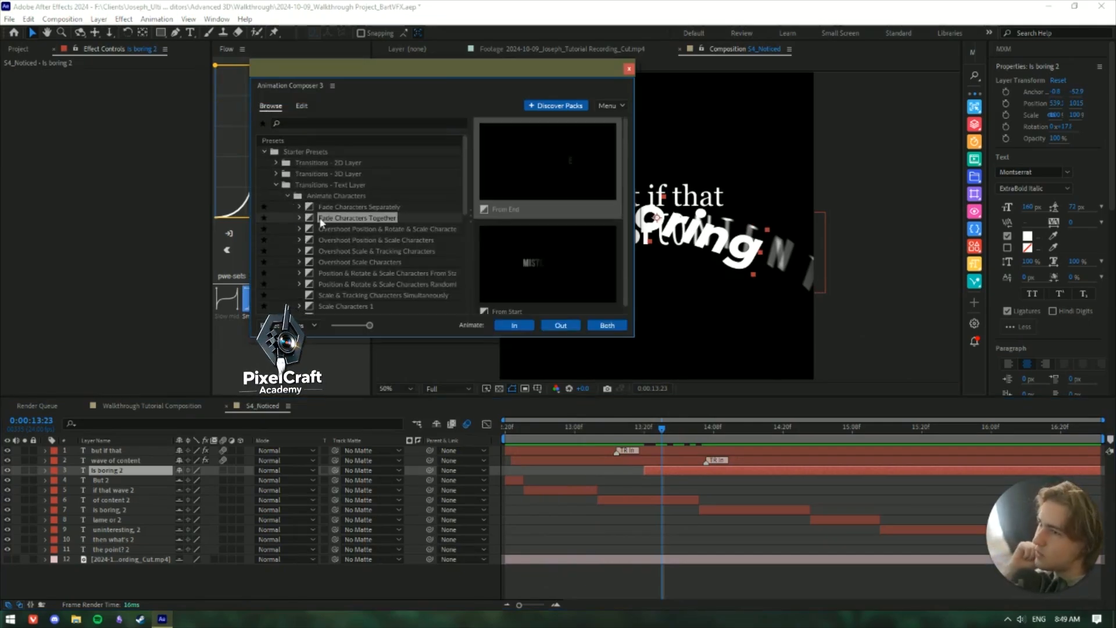
left_click(354, 229)
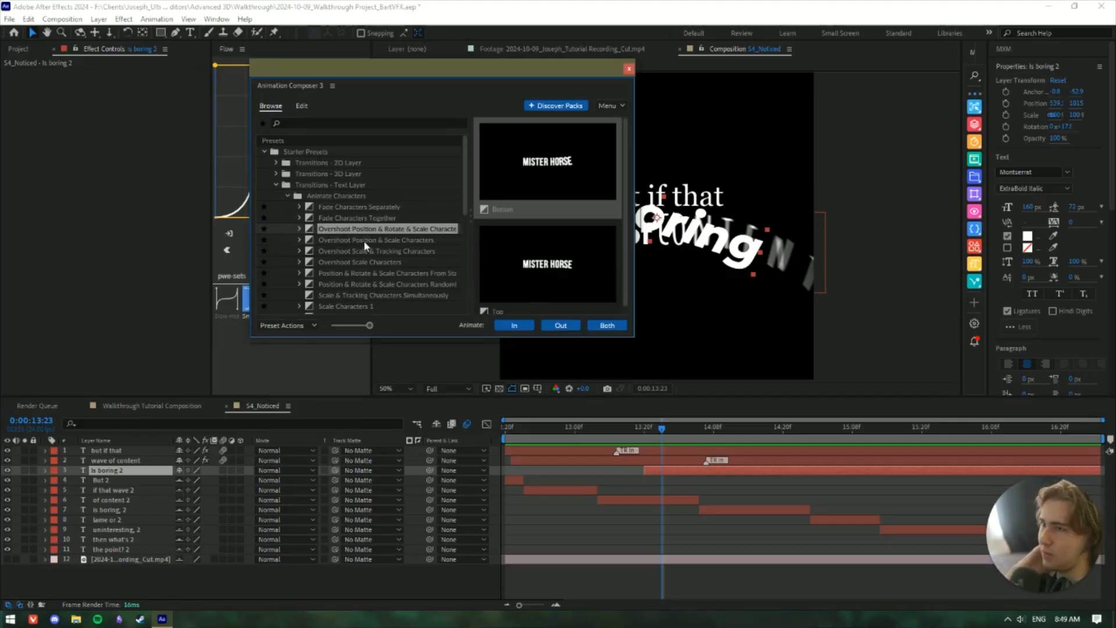
left_click(364, 240)
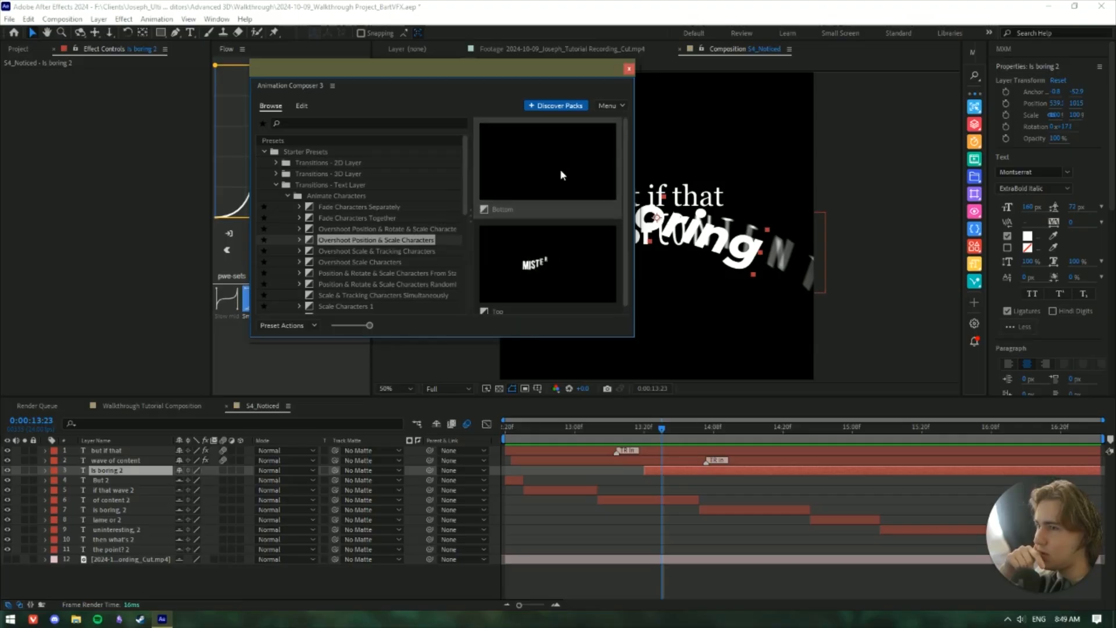
left_click(519, 327)
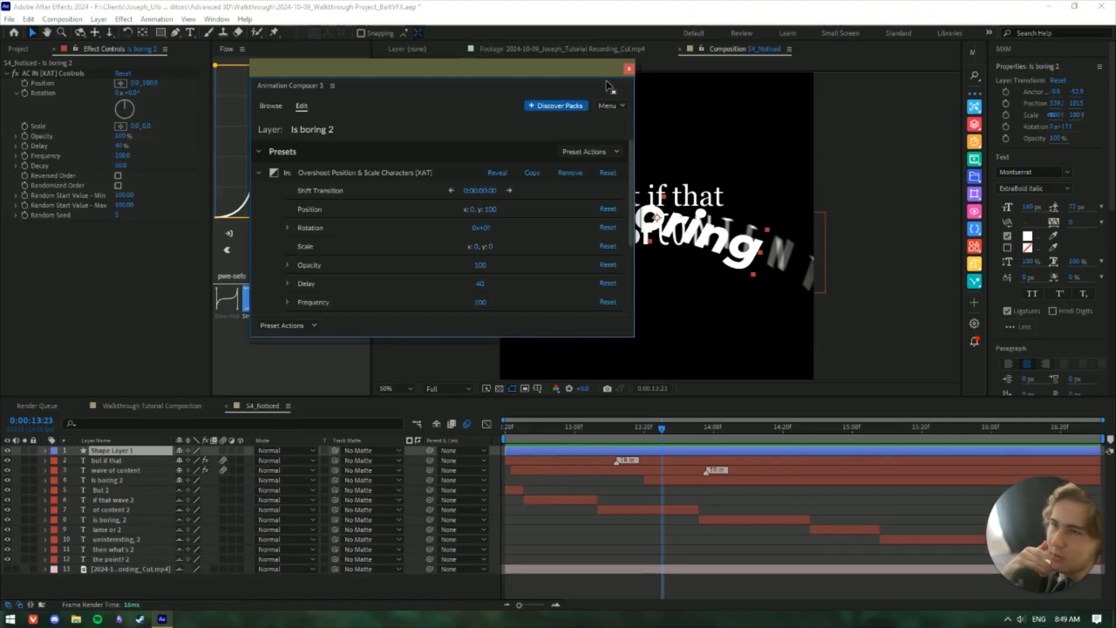
left_click(629, 69)
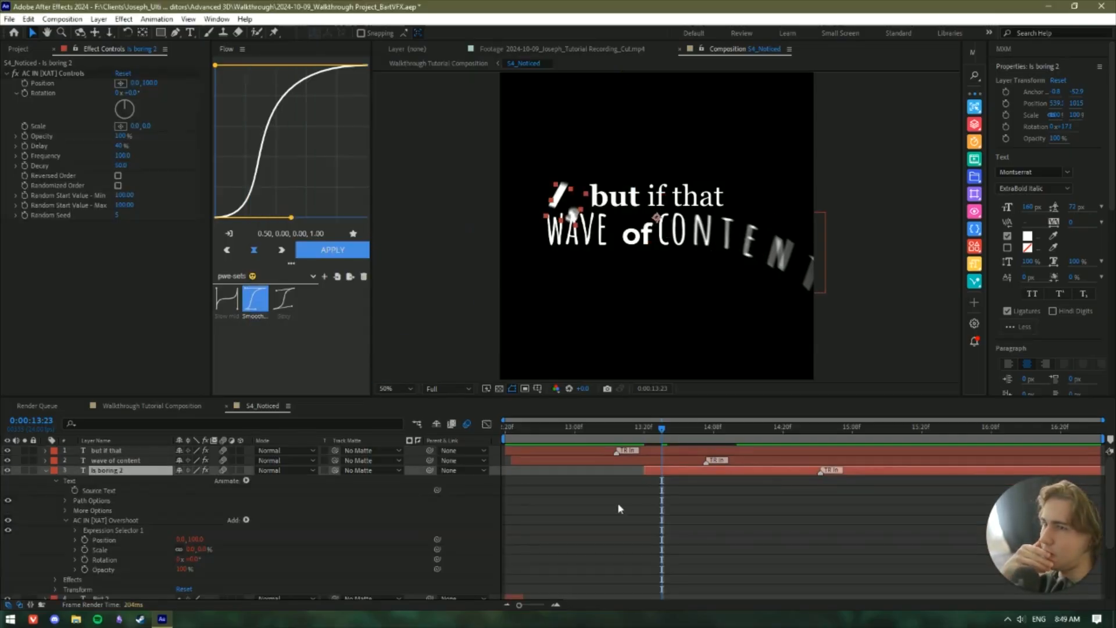
Preview all three caption animations from 0:00:12:20 and collapse the properties of "Is boring 2".
left_click_drag(661, 433, 425, 441)
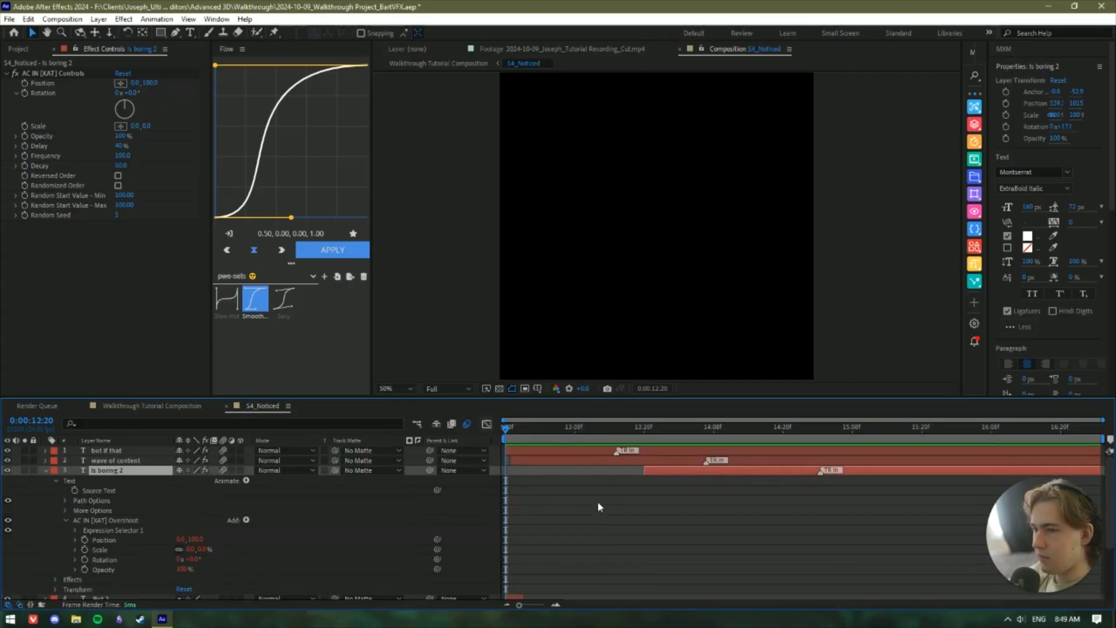
key("space")
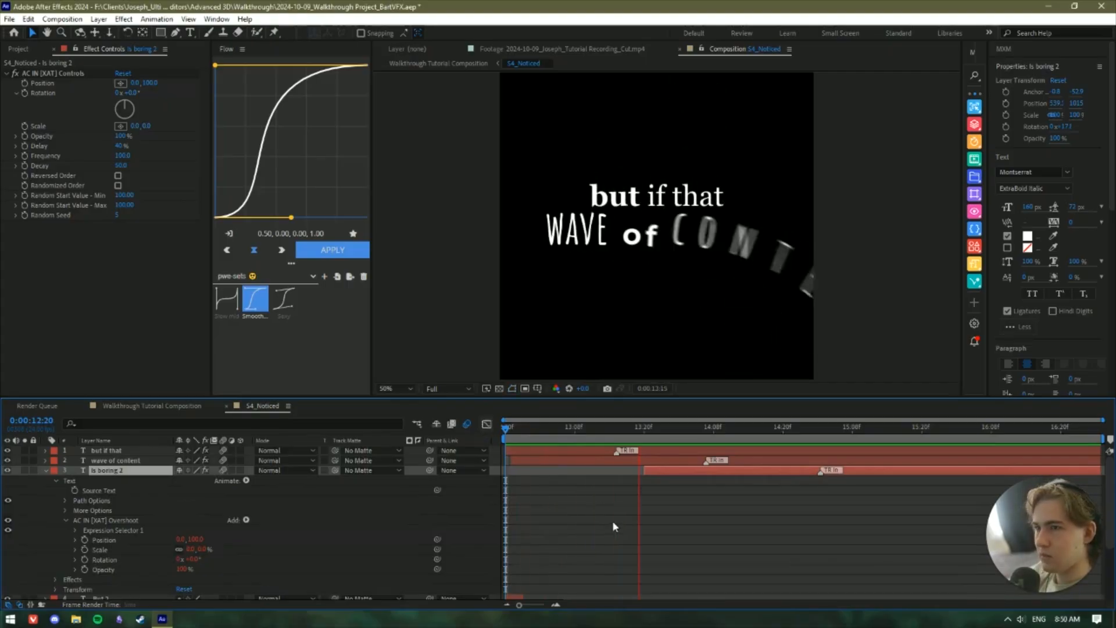
left_click(737, 428)
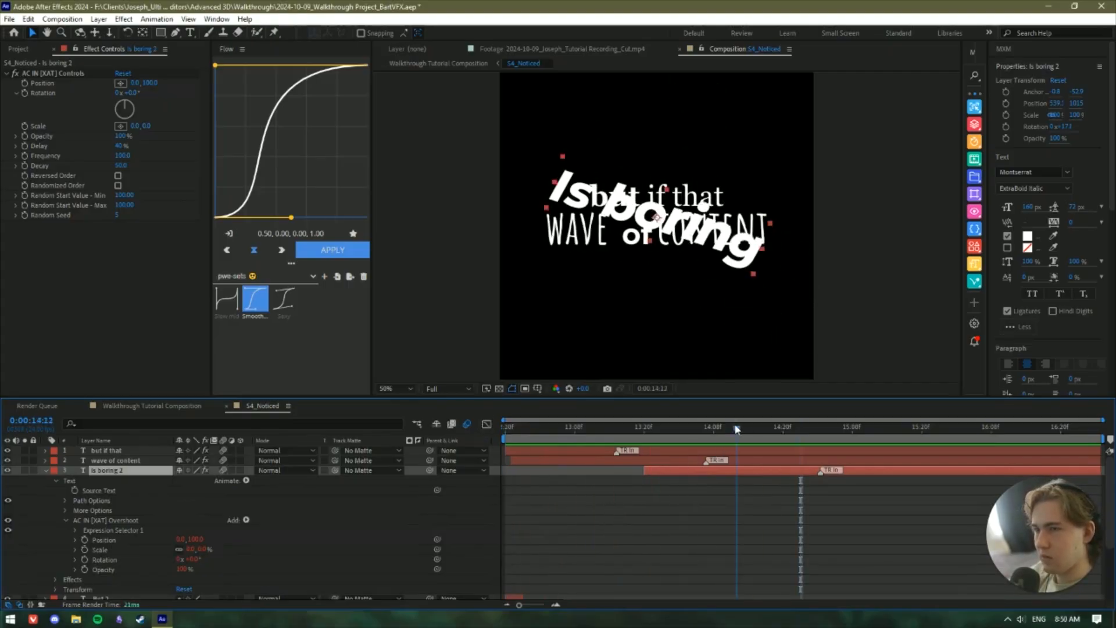
left_click_drag(737, 428, 796, 469)
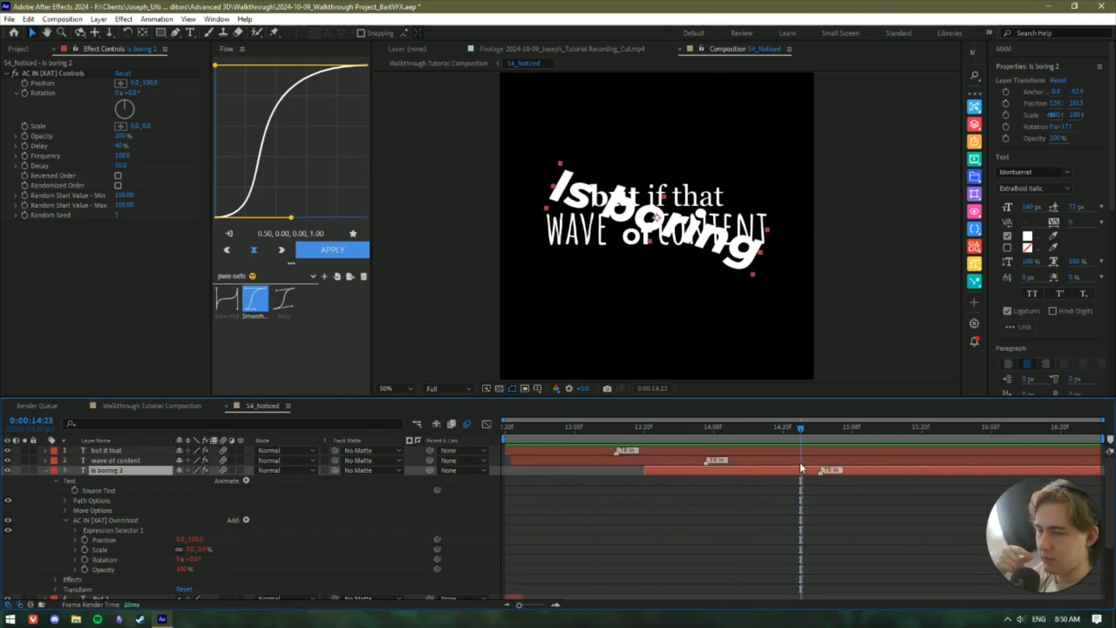
left_click(45, 471)
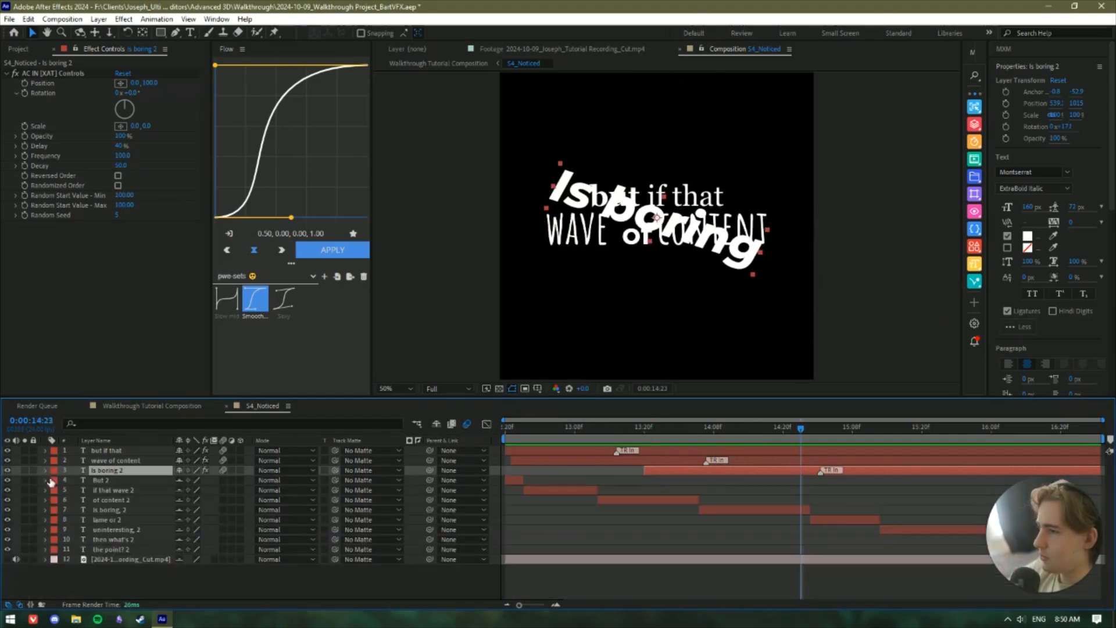
Shift "Is boring 2" later so it starts at about 0:00:14:01 and preview the three caption animations from 0:00:12:20.
left_click(129, 511)
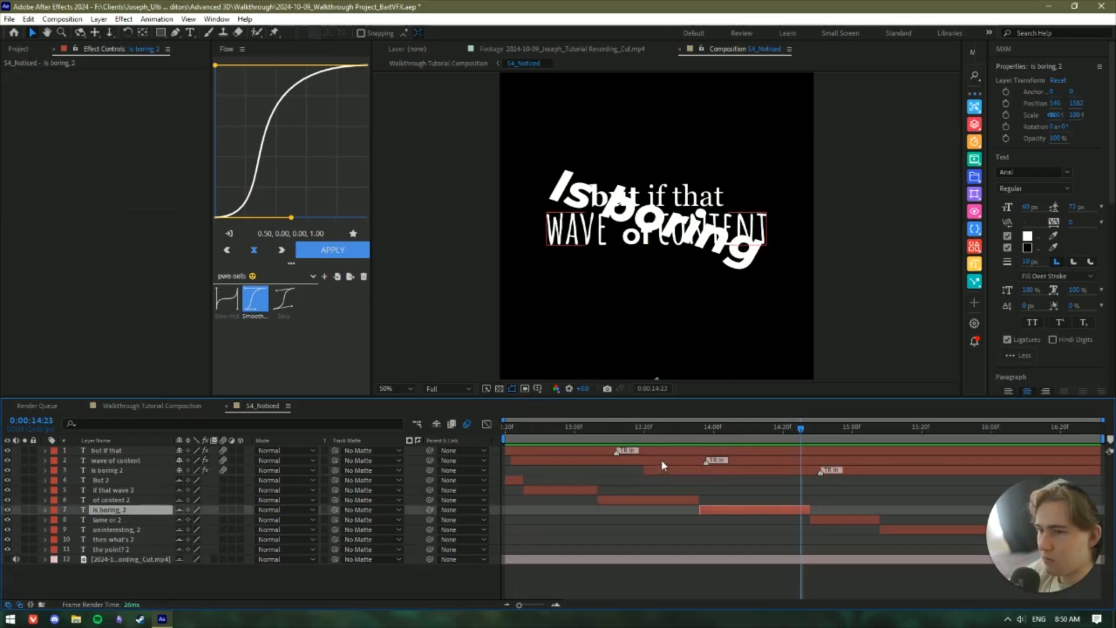
left_click_drag(649, 429, 531, 432)
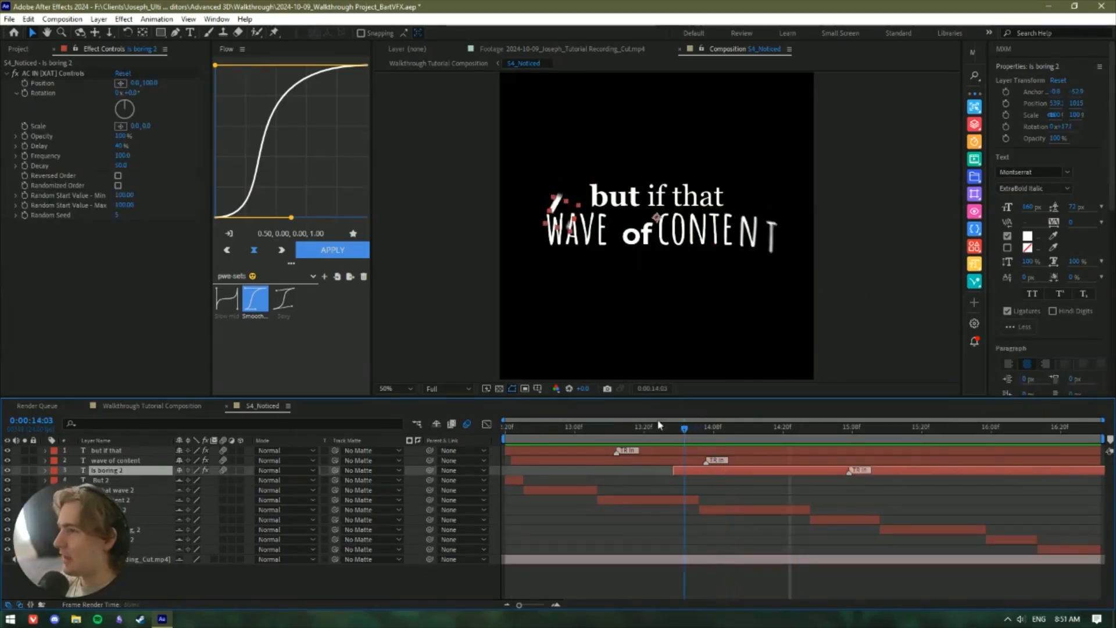
left_click_drag(621, 395, 493, 459)
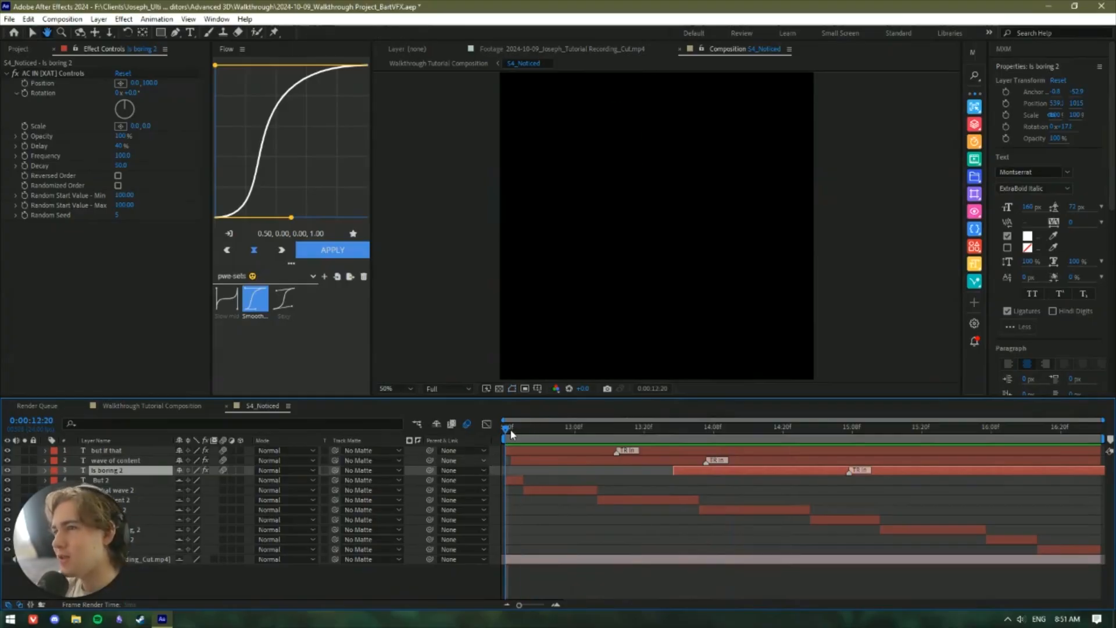
key("space")
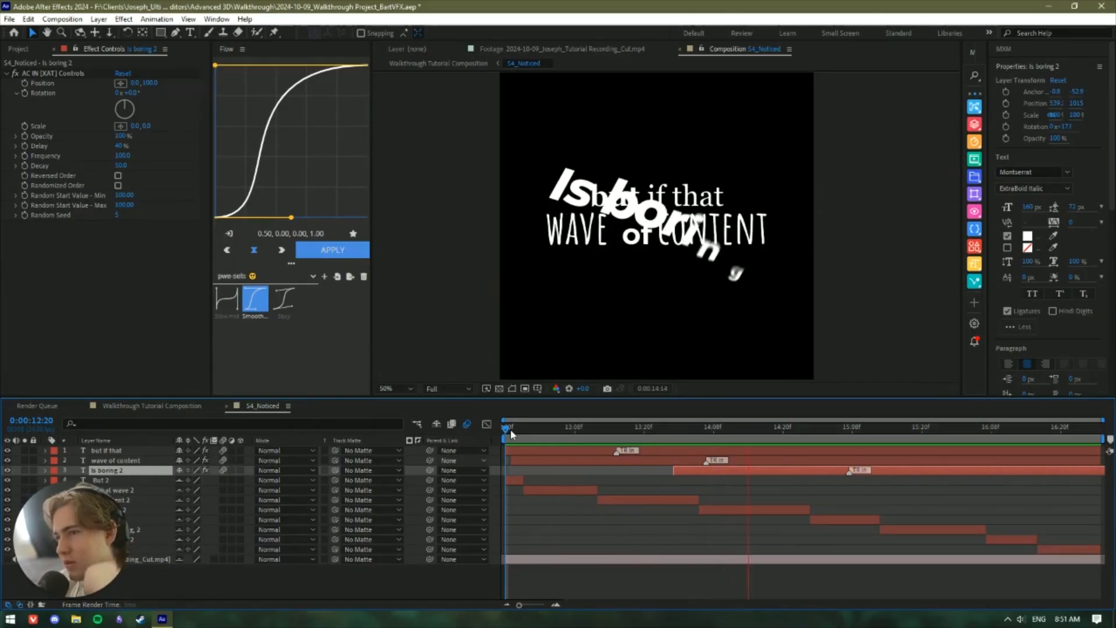
key("space")
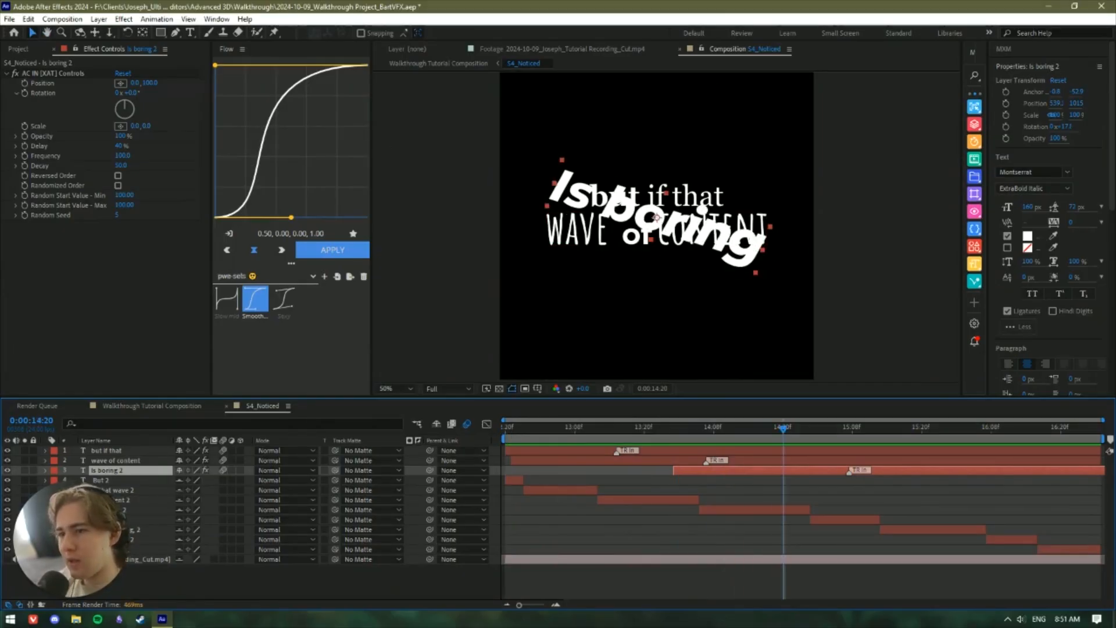
left_click_drag(793, 431, 813, 472)
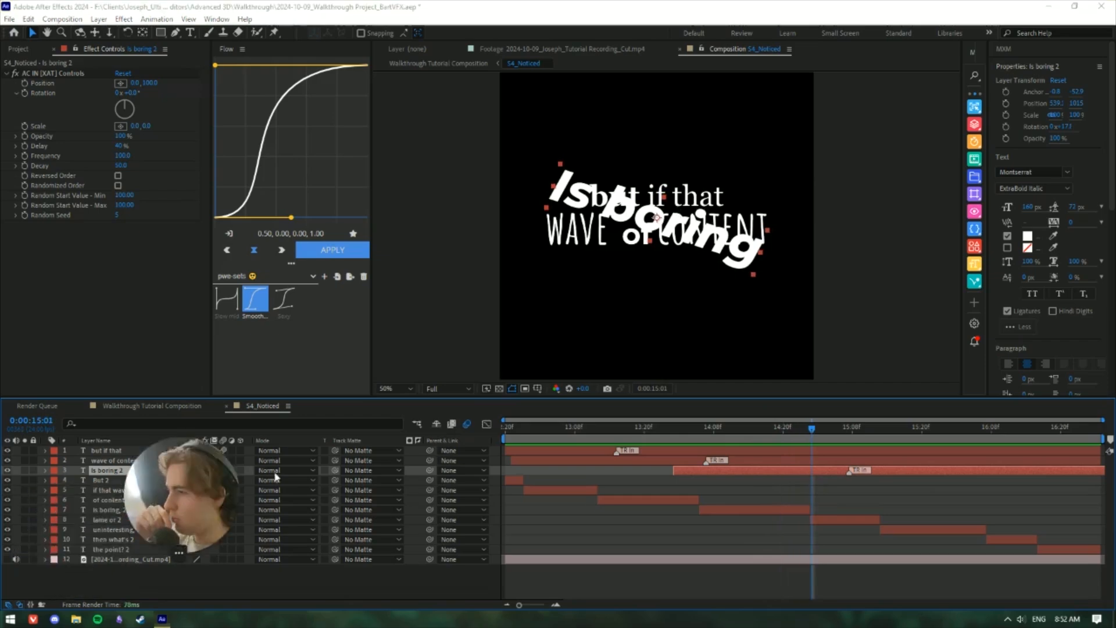
Turn "but if that", "wave of content" and "Is boring 2" into 3D layers.
left_click(115, 510)
scroll(807, 505, "up", 5)
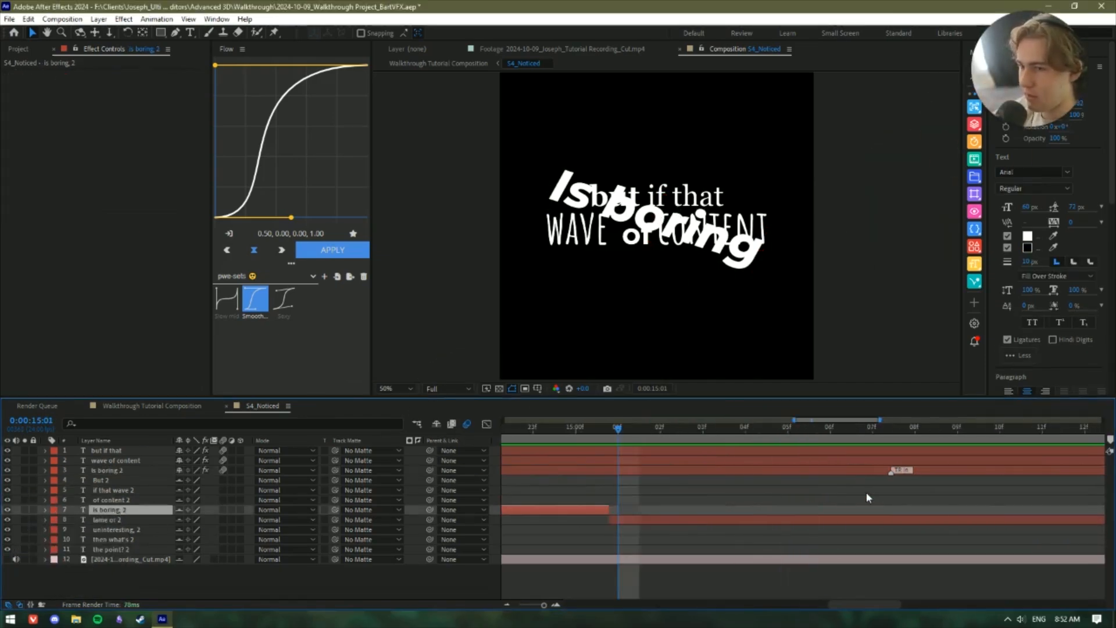
scroll(650, 505, "down", 5)
left_click_drag(795, 433, 784, 435)
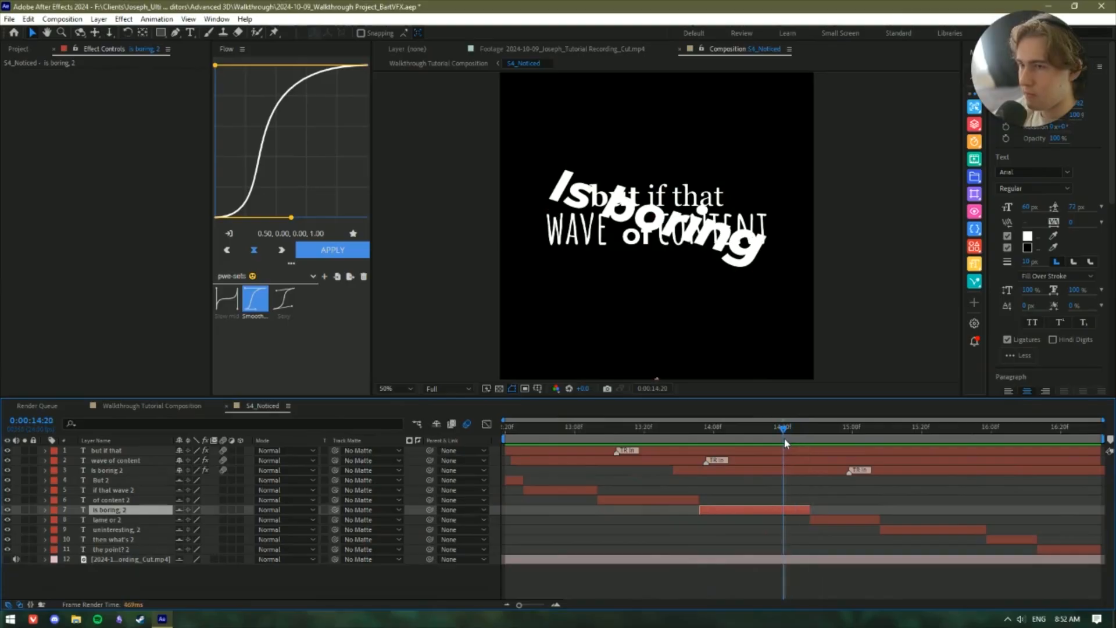
left_click(800, 453)
left_click(797, 467, "shift")
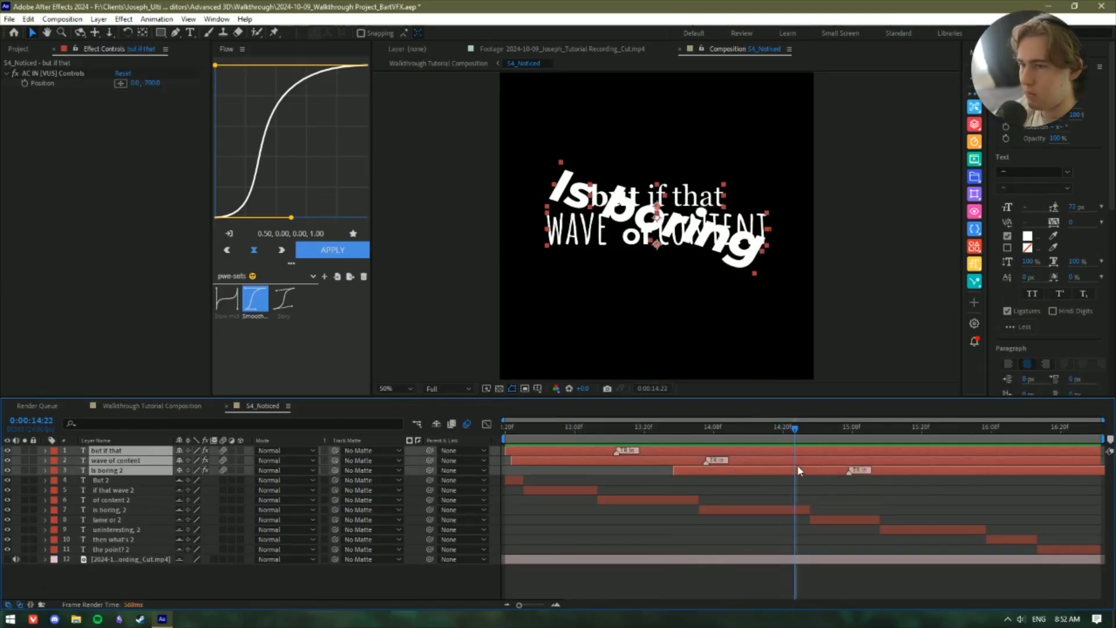
left_click(240, 459)
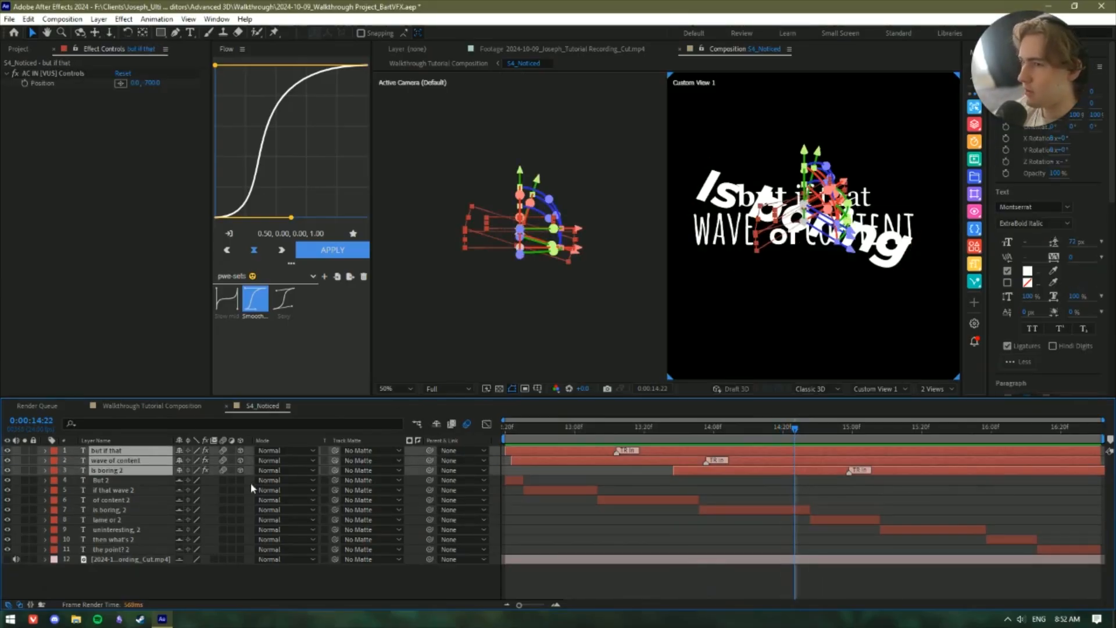
left_click(272, 581)
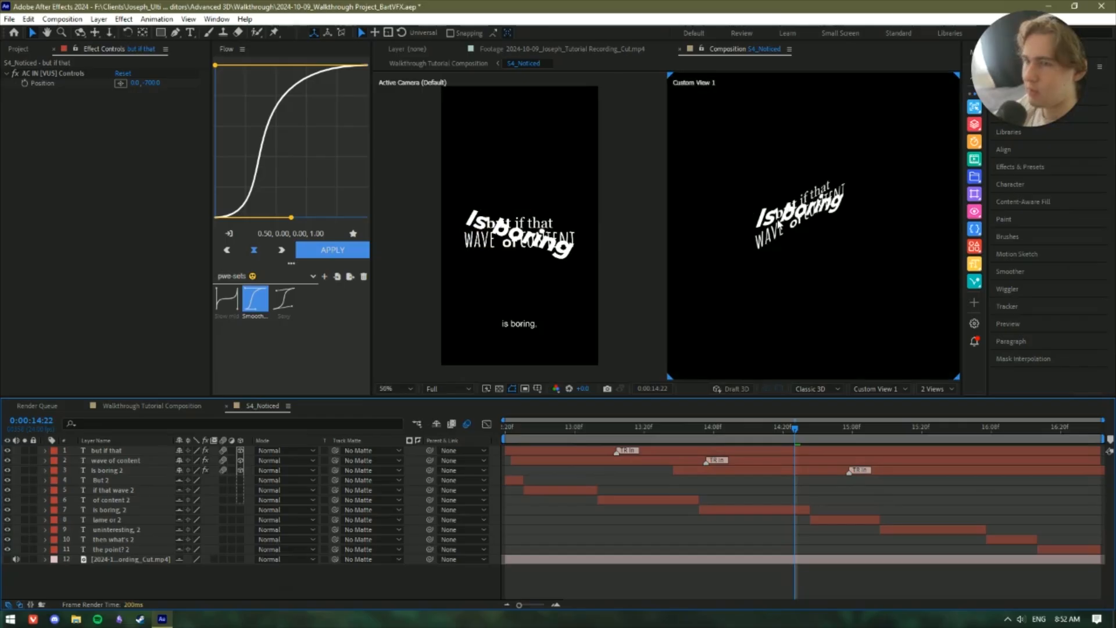
left_click_drag(778, 222, 797, 241)
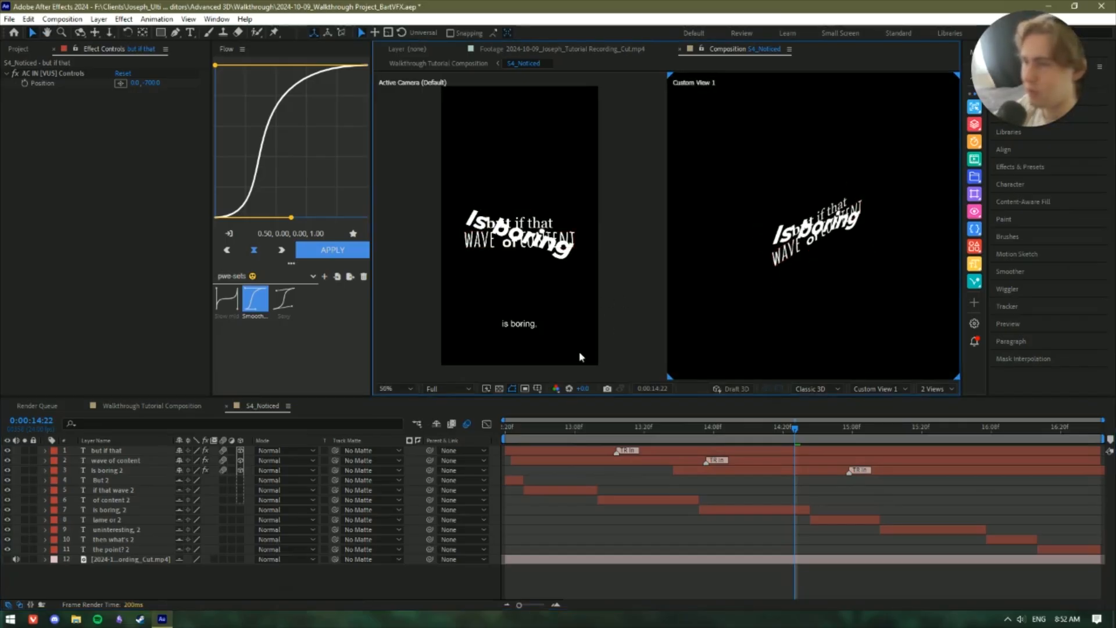
Try moving "but if that" and "wave of content" separately back in depth in the custom view, and undo the moves.
left_click(108, 453)
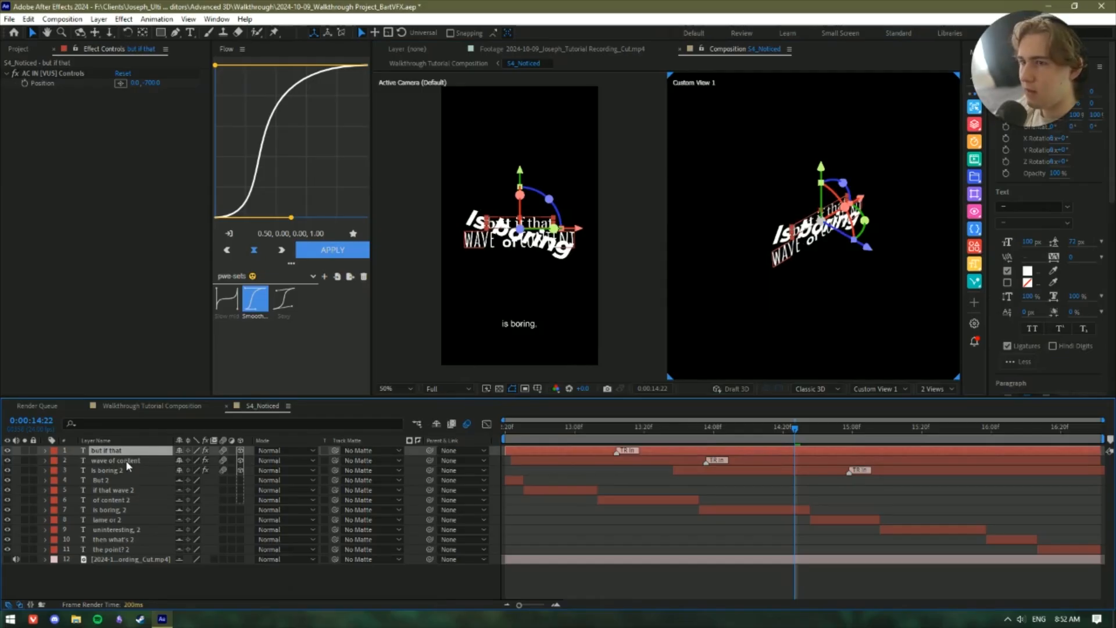
left_click_drag(865, 249, 727, 180)
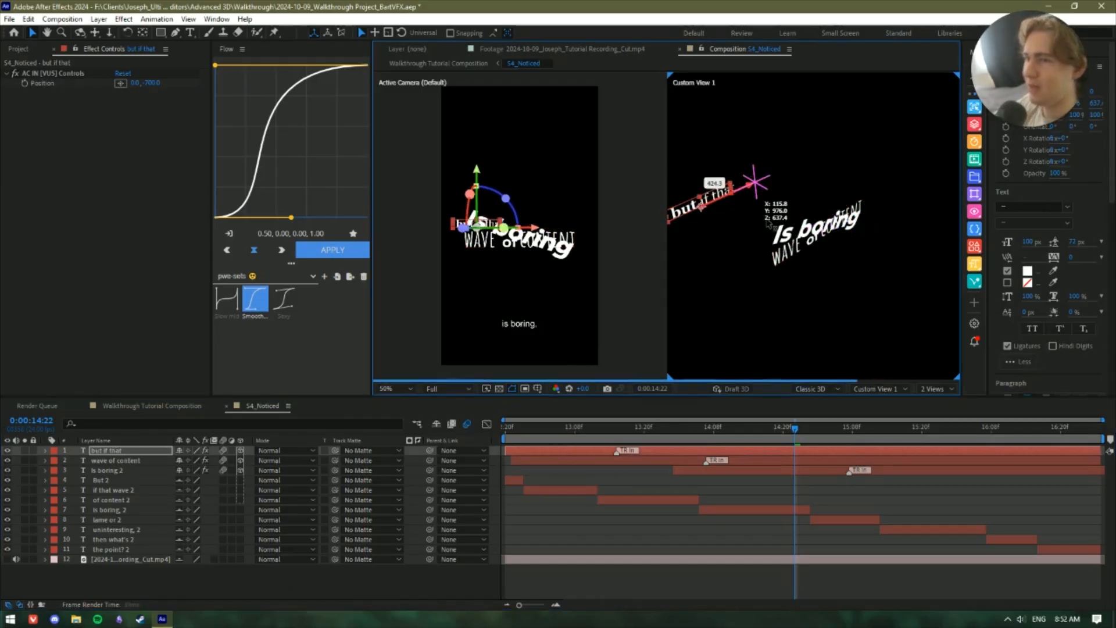
left_click(157, 463)
left_click_drag(834, 267, 847, 313)
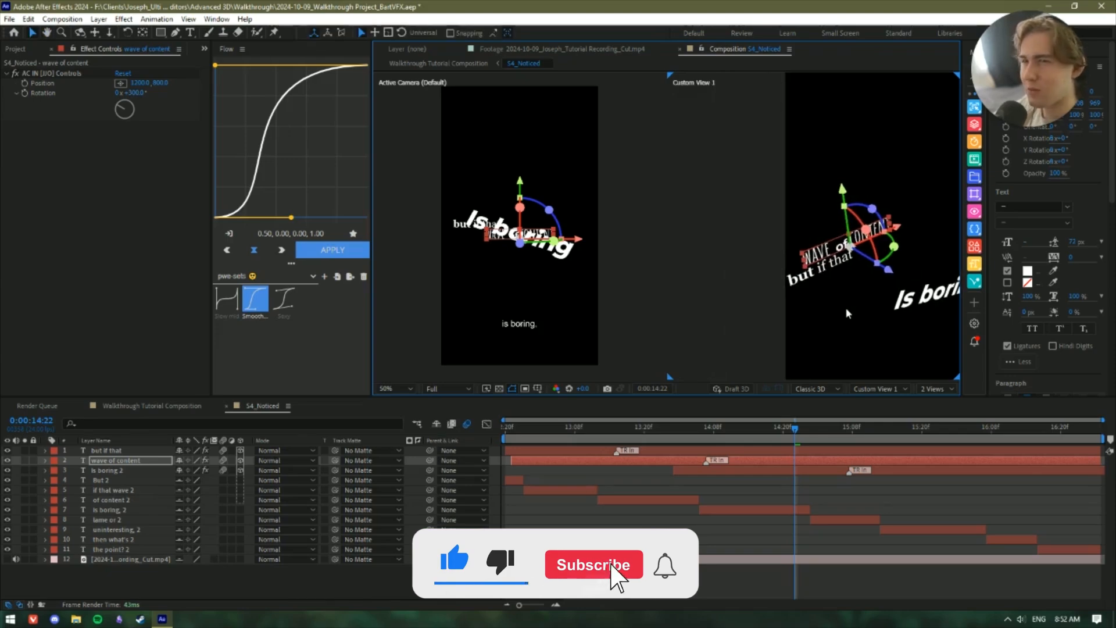
scroll(847, 314, "up", 1)
key("ctrl+z")
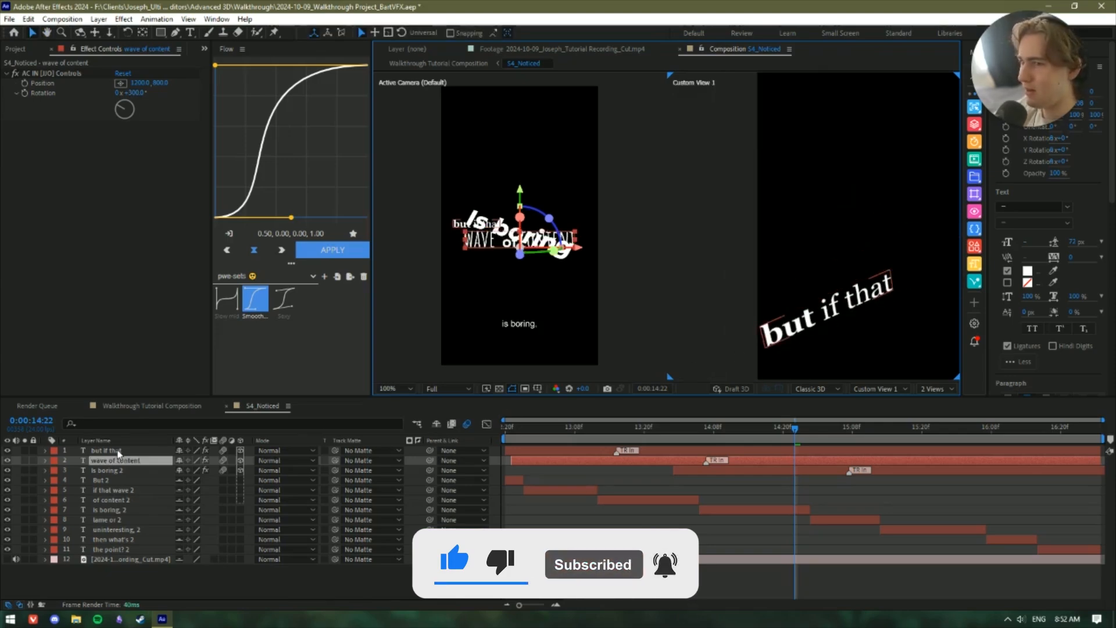
left_click(135, 449)
scroll(816, 274, "down", 1)
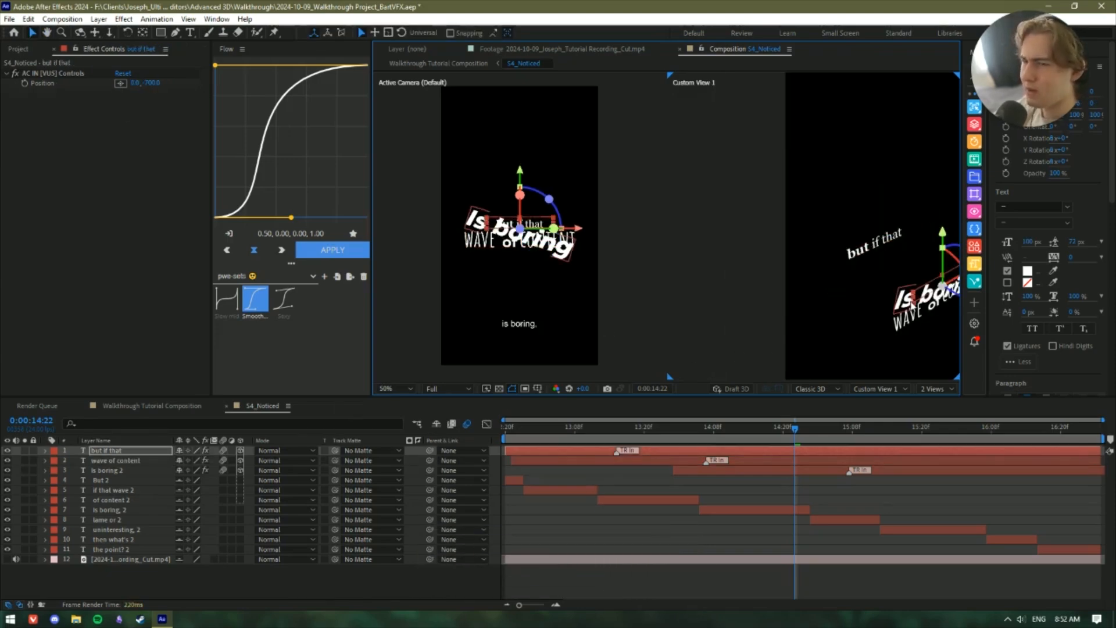
Move "but if that" and "wave of content" together back along the Z axis, behind "Is boring 2".
left_click(124, 470, "ctrl")
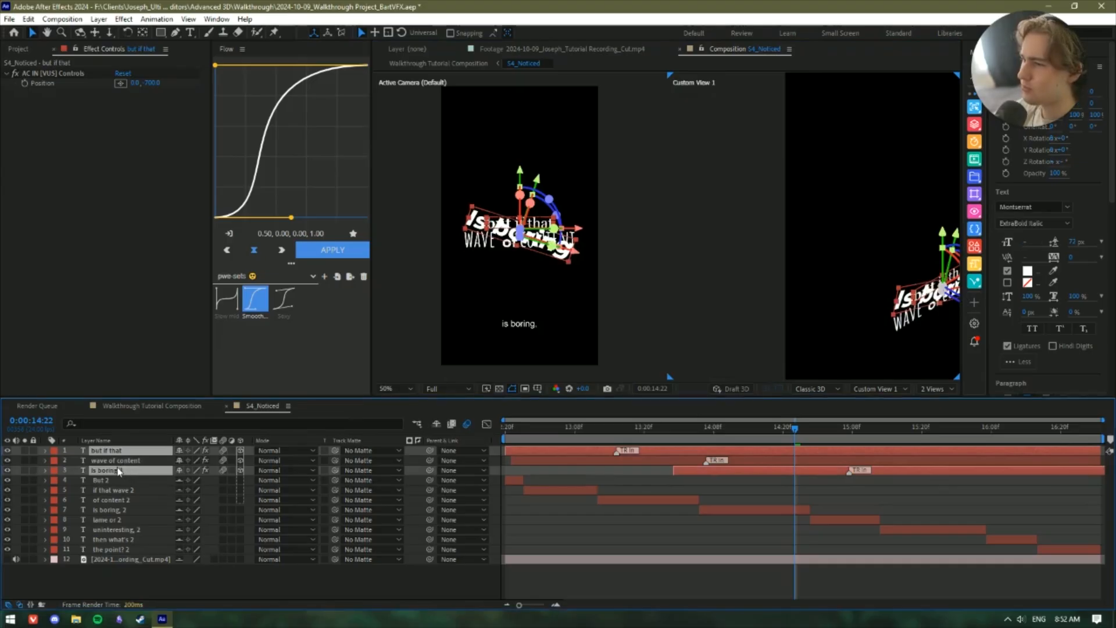
left_click(119, 470, "ctrl")
left_click(120, 461, "ctrl")
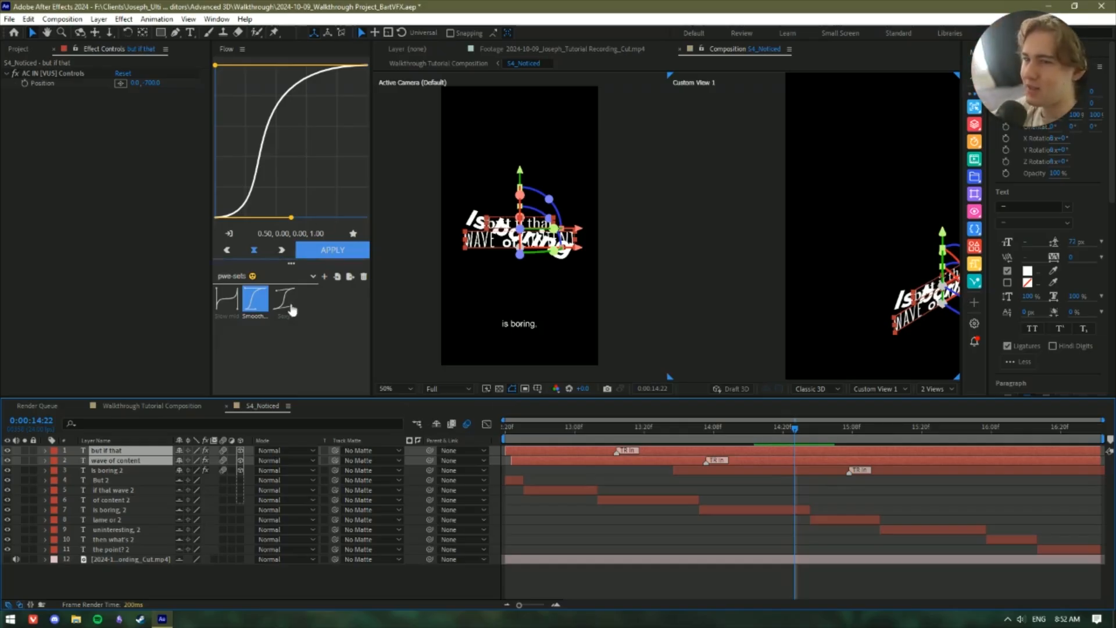
left_click_drag(847, 343, 761, 302)
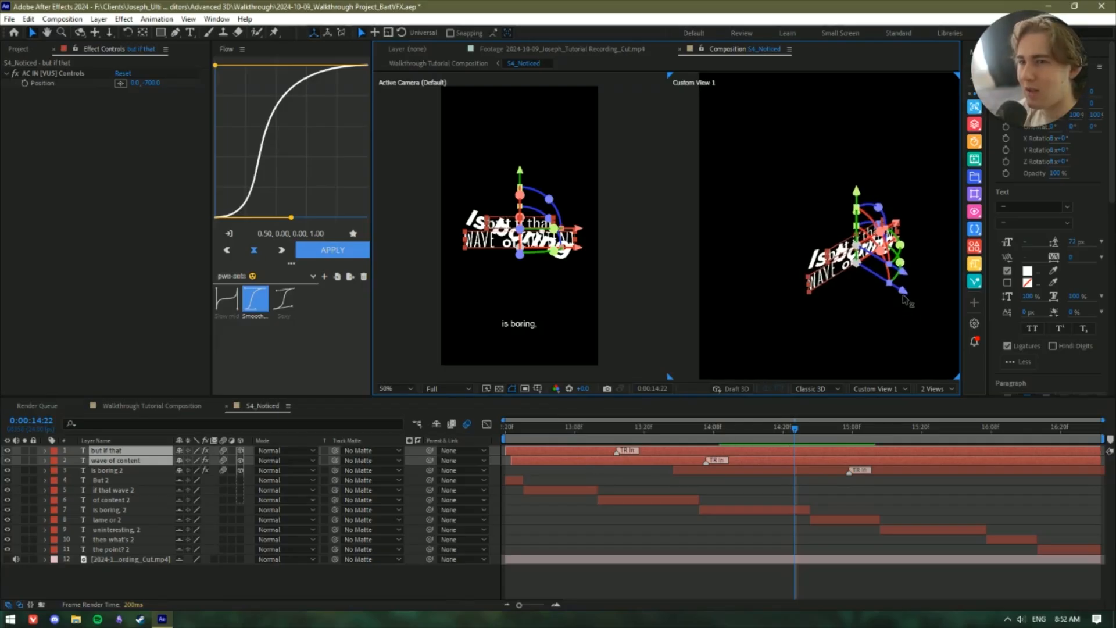
left_click_drag(839, 272, 833, 294)
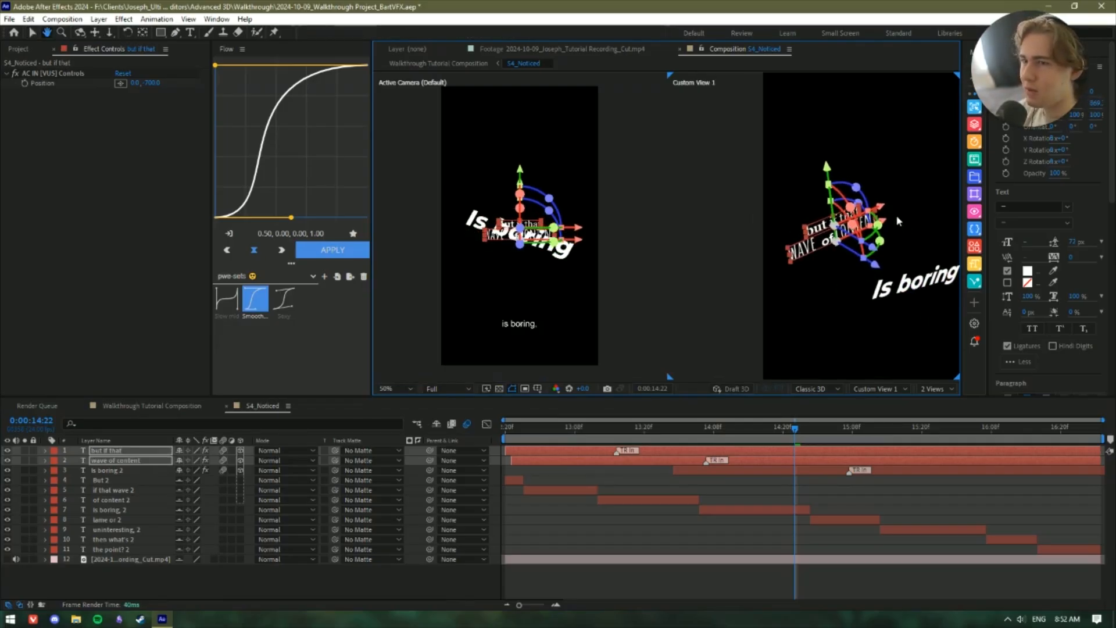
Add "Is boring 2" to the selection and move all three captions farther back in depth and slightly left.
left_click(125, 471, "ctrl")
left_click_drag(935, 320, 838, 331)
left_click_drag(801, 299, 728, 251)
left_click_drag(730, 204, 713, 210)
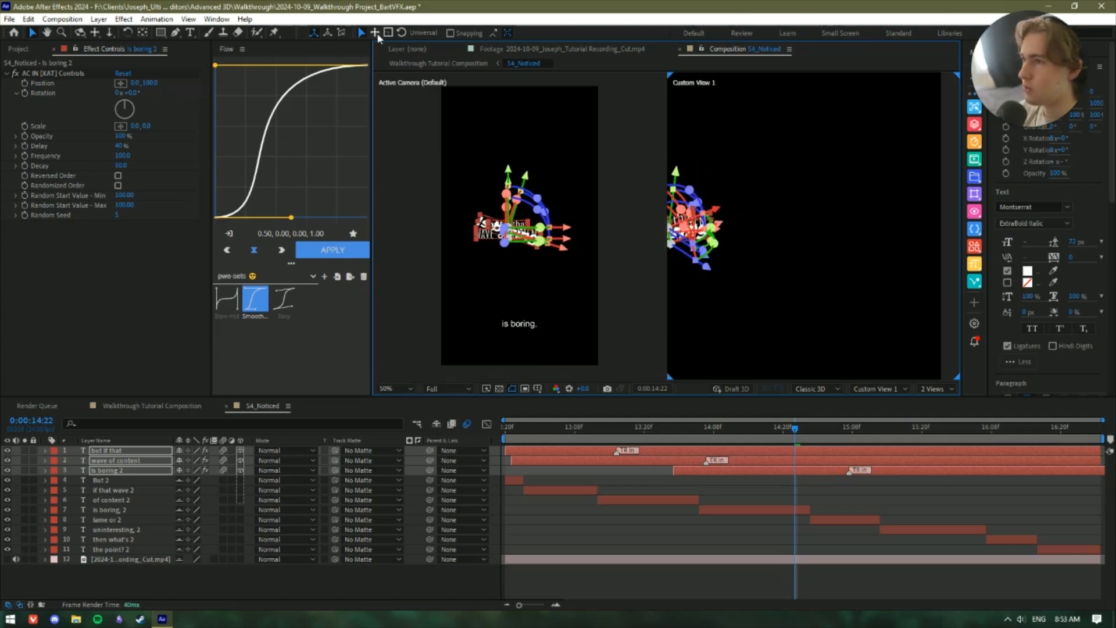
Hide the "Is boring 2" layer so only the two captions behind it are displayed.
left_click(95, 33)
left_click_drag(821, 254, 910, 263)
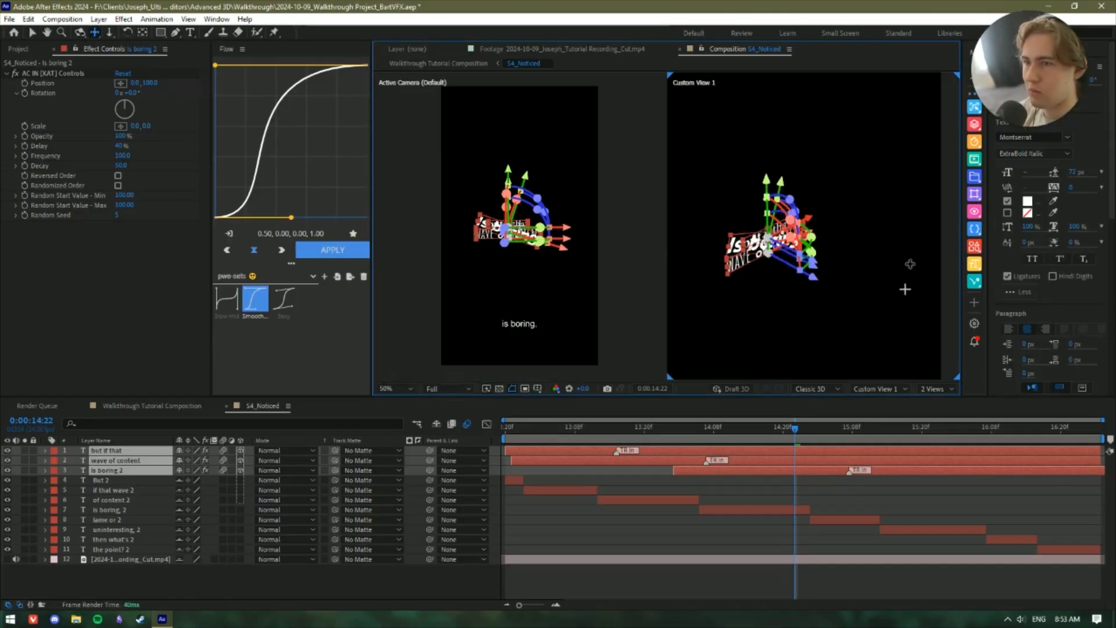
scroll(830, 263, "up", 2)
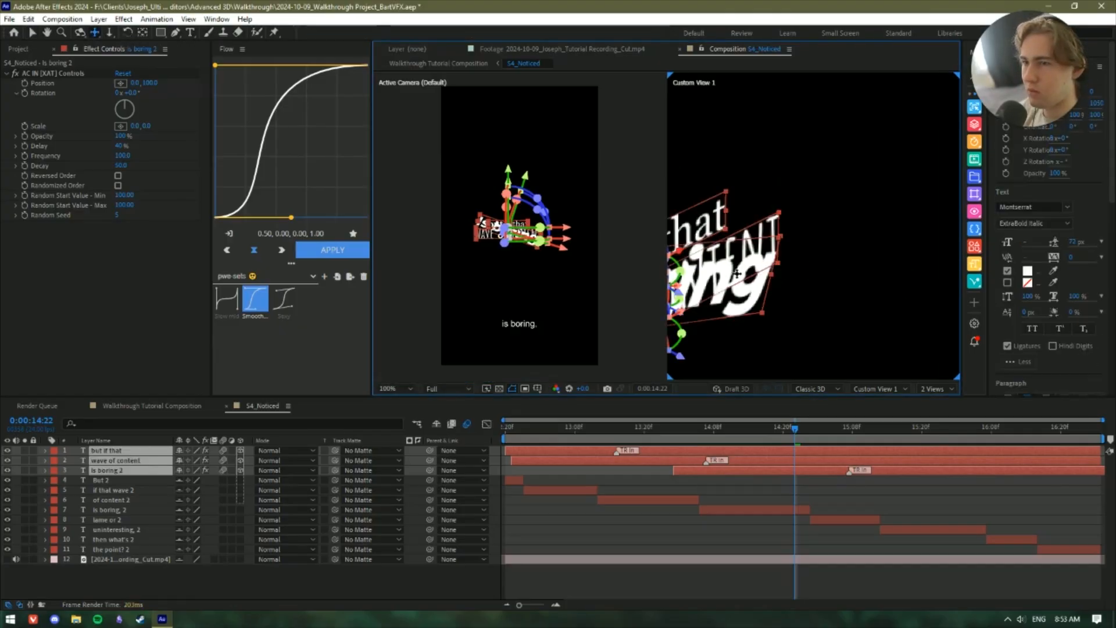
scroll(737, 273, "down", 1)
left_click_drag(806, 269, 861, 273)
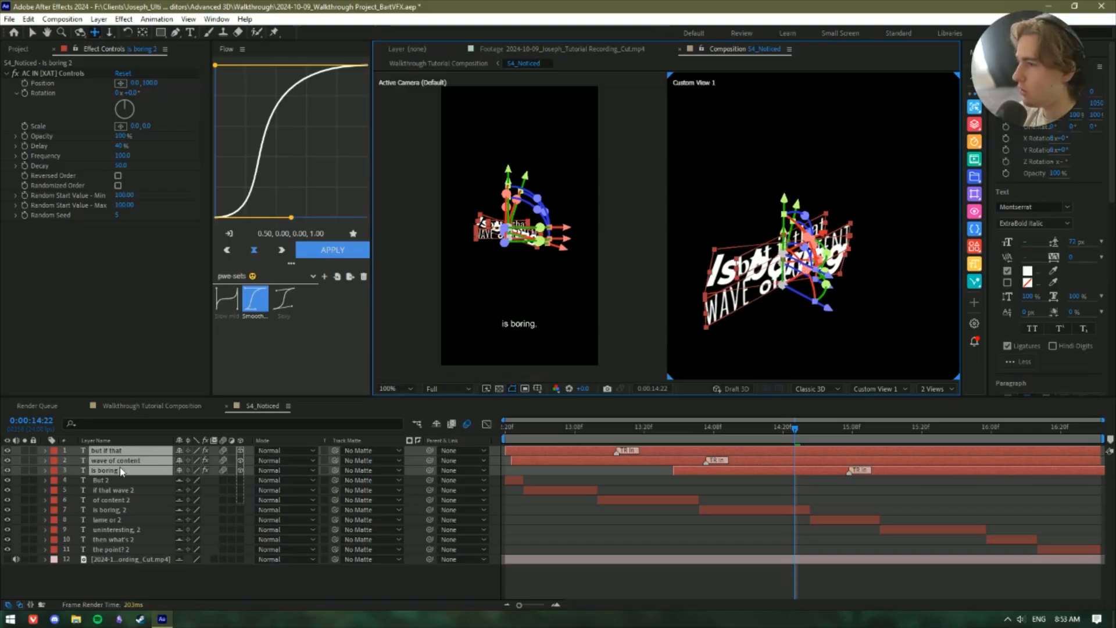
key("v")
left_click(105, 471)
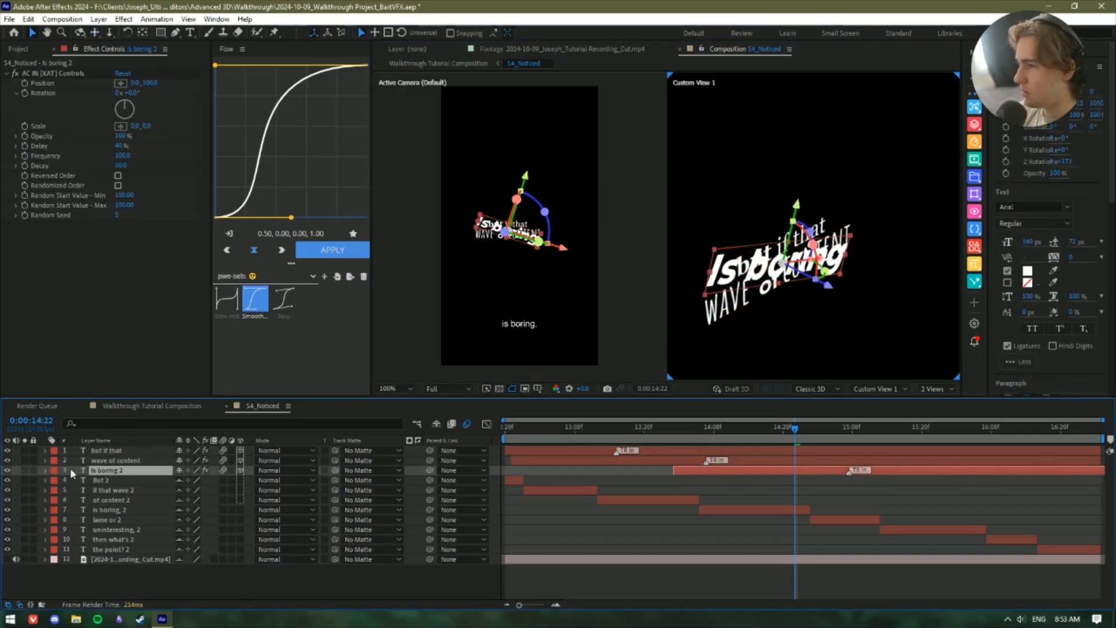
left_click(8, 470)
Raise "wave of content" slightly along the Y axis so it sits closer beneath "but if that".
scroll(837, 238, "up", 2)
scroll(837, 239, "down", 2)
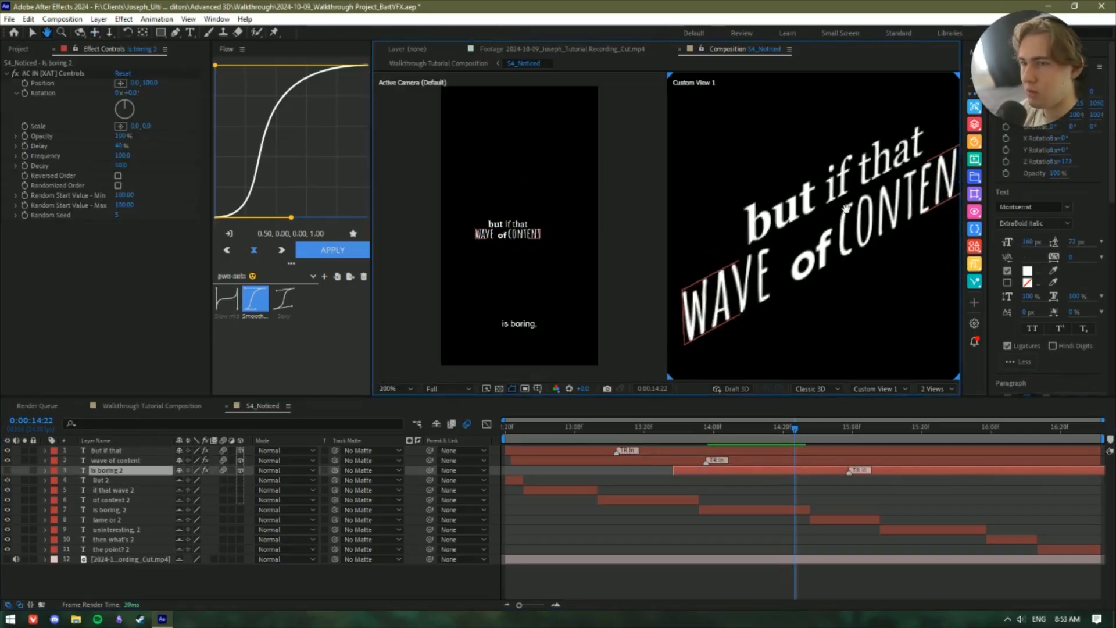
left_click(784, 225)
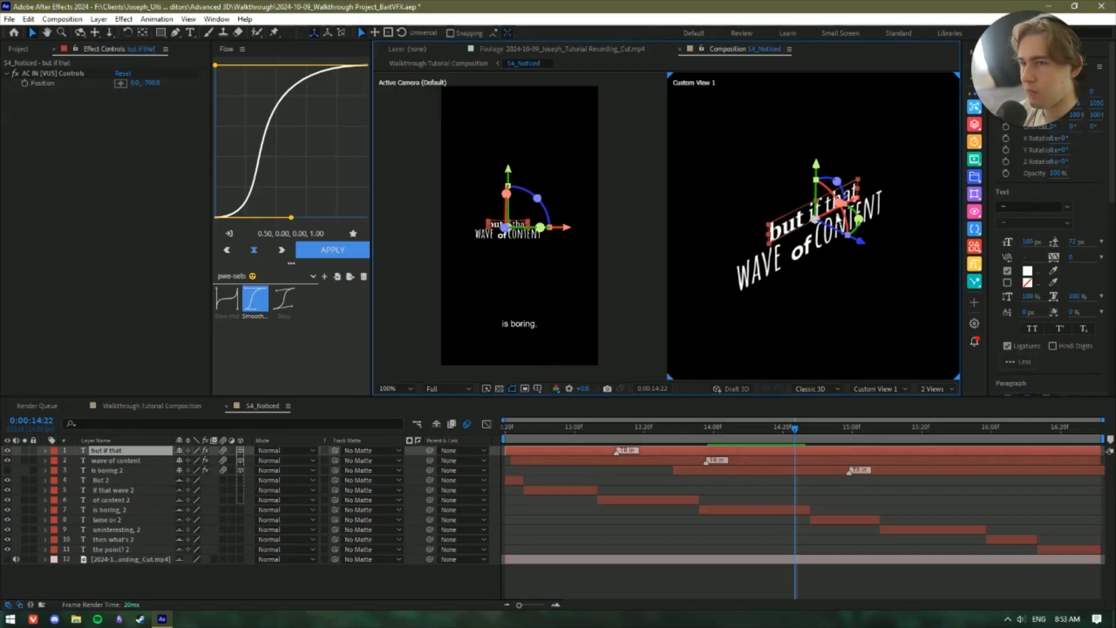
left_click(760, 269)
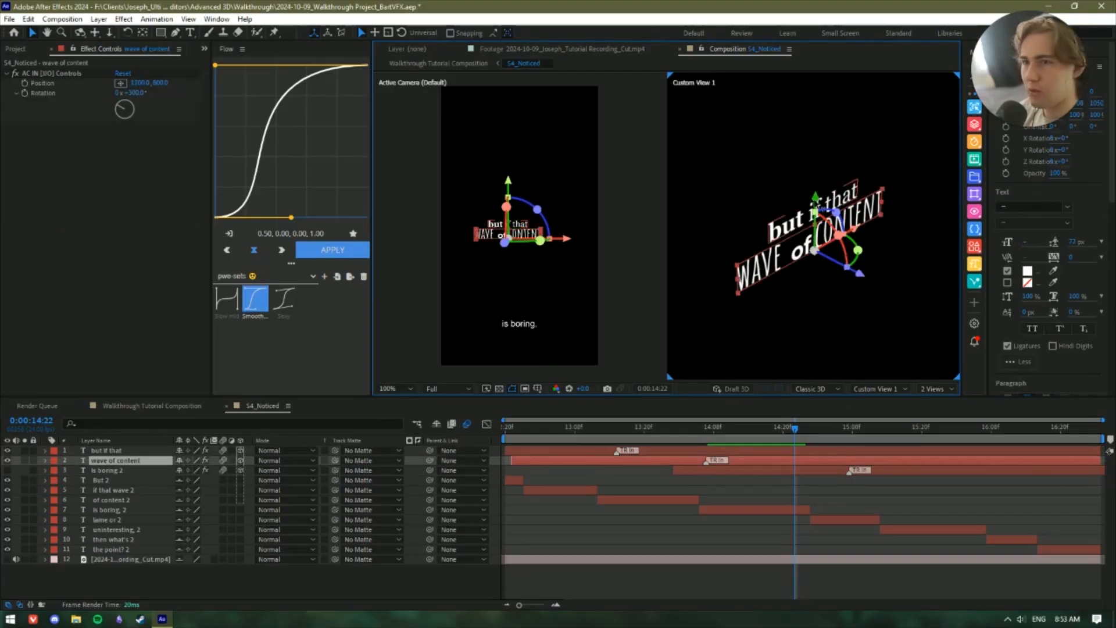
left_click_drag(817, 198, 825, 190)
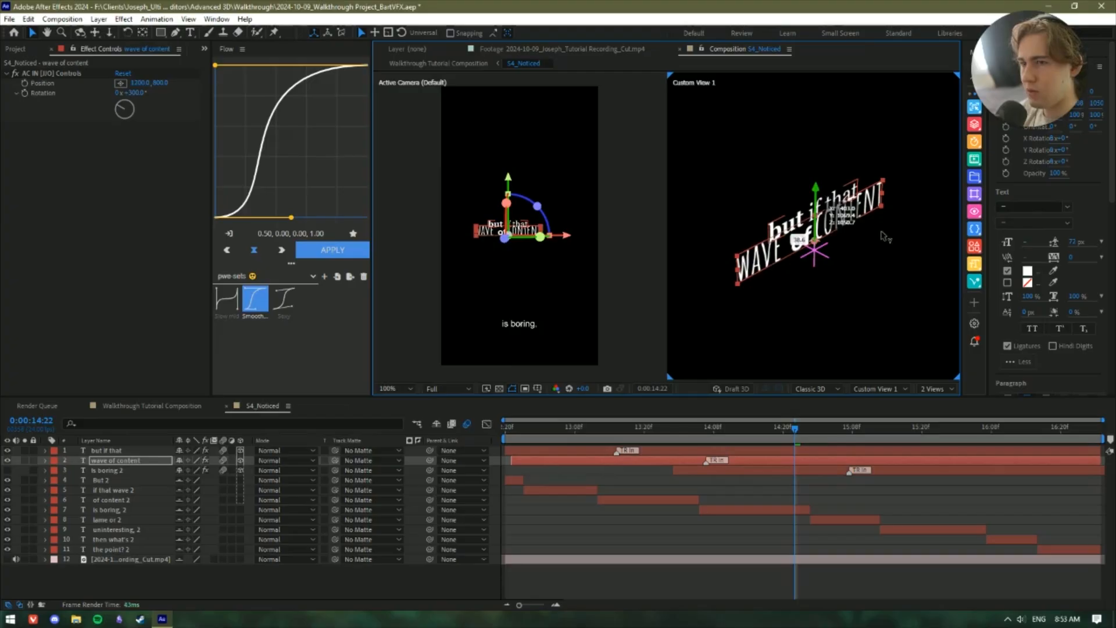
left_click_drag(884, 237, 870, 268)
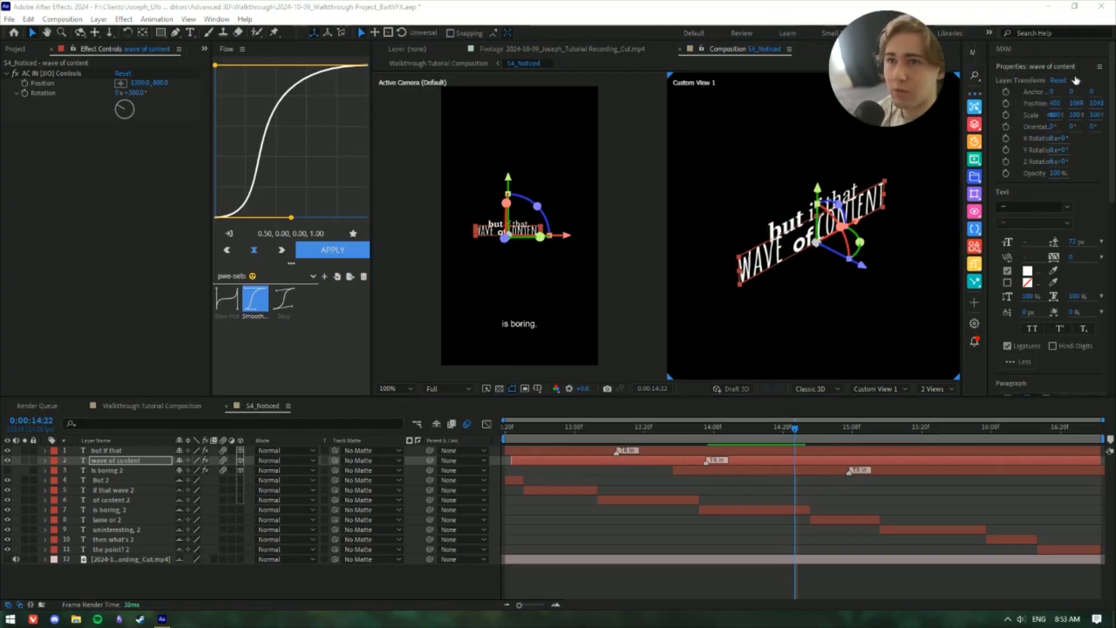
Search the effects for "drops" and apply the Sapphire S_DropShadow effect to "wave of content".
left_click(1049, 67)
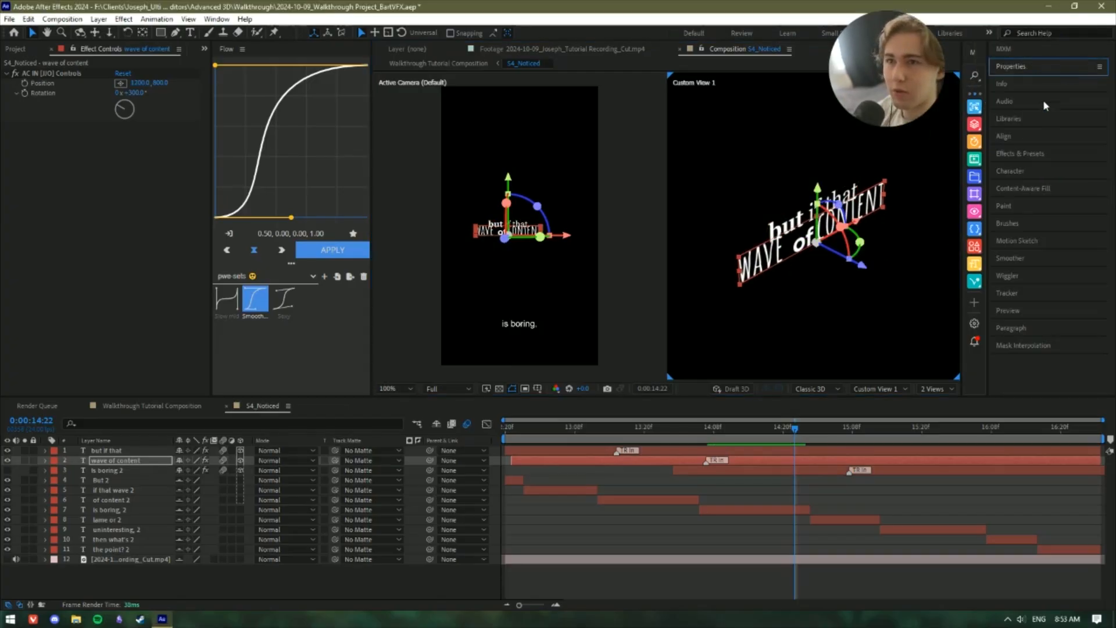
left_click(1032, 154)
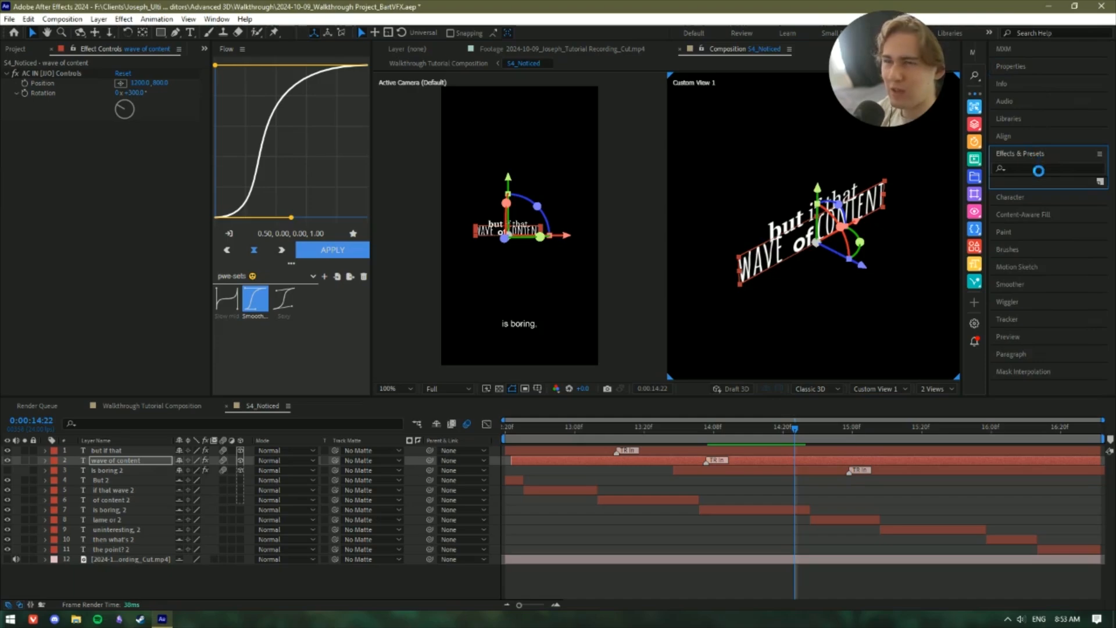
left_click(1038, 169)
type("drops")
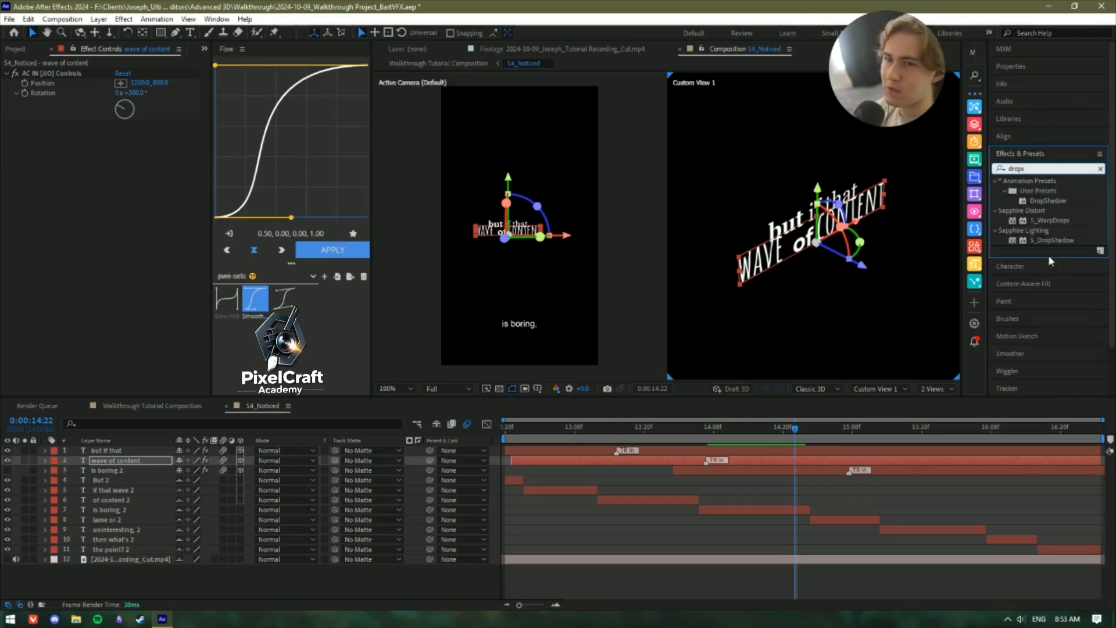
left_click_drag(1052, 240, 801, 247)
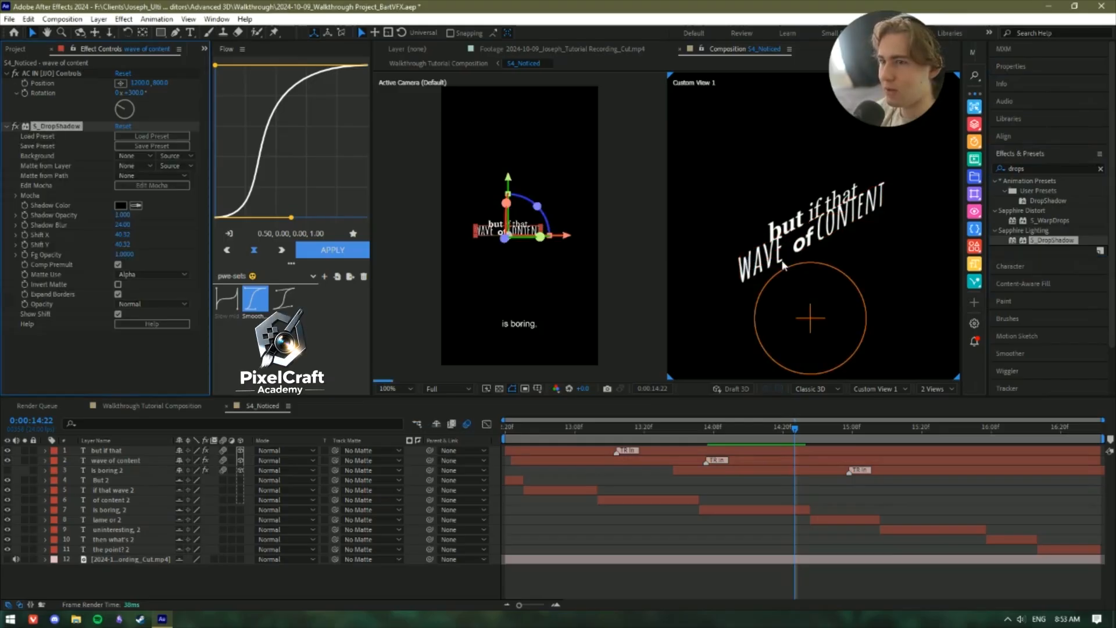
Check the caption overlap up close and remove the S_DropShadow effect from "wave of content".
scroll(802, 247, "up", 2)
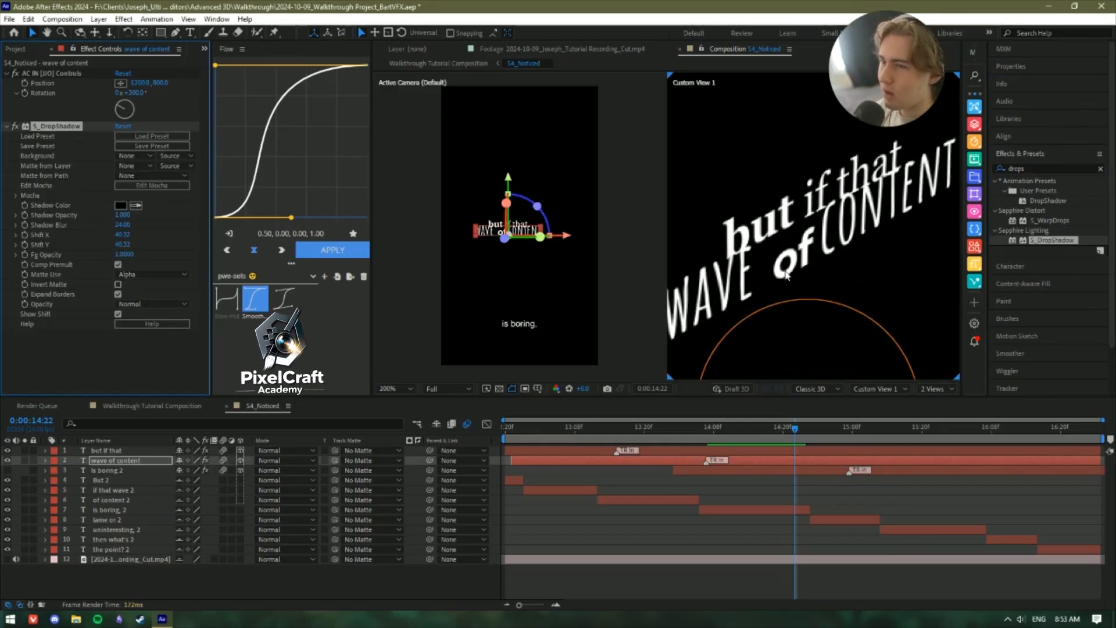
scroll(504, 250, "up", 5)
left_click_drag(504, 267, 559, 274)
scroll(560, 275, "down", 1)
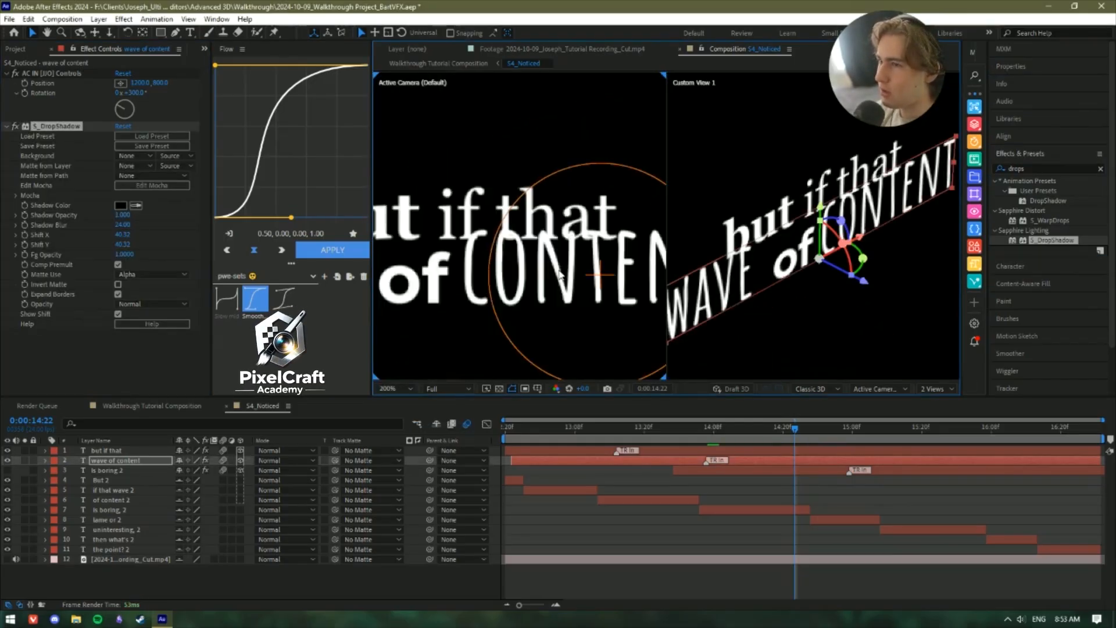
scroll(560, 274, "down", 1)
left_click(112, 462)
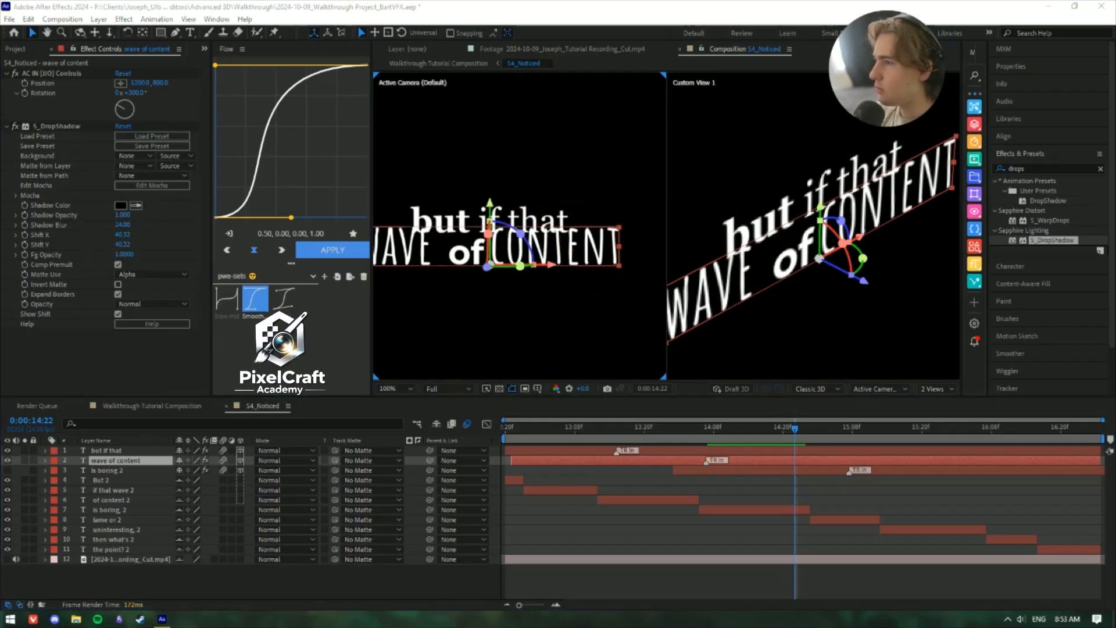
left_click(84, 213)
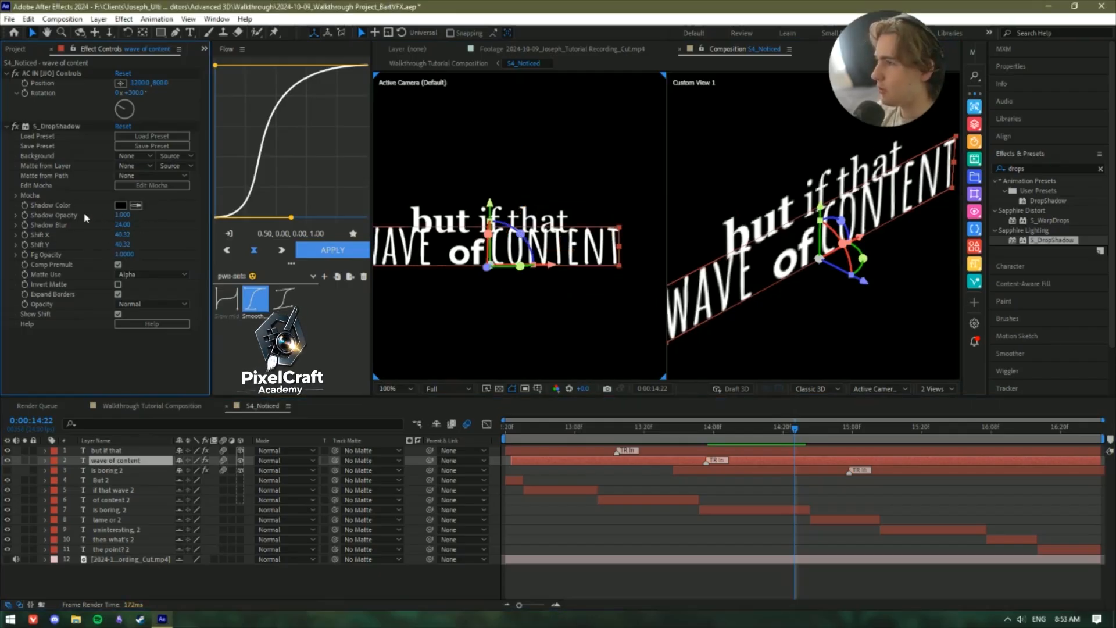
left_click(57, 126)
key("Delete")
Search the effects for "drop s" and apply the built-in Perspective Drop Shadow effect to "wave of content".
left_click(1064, 169)
type("drop")
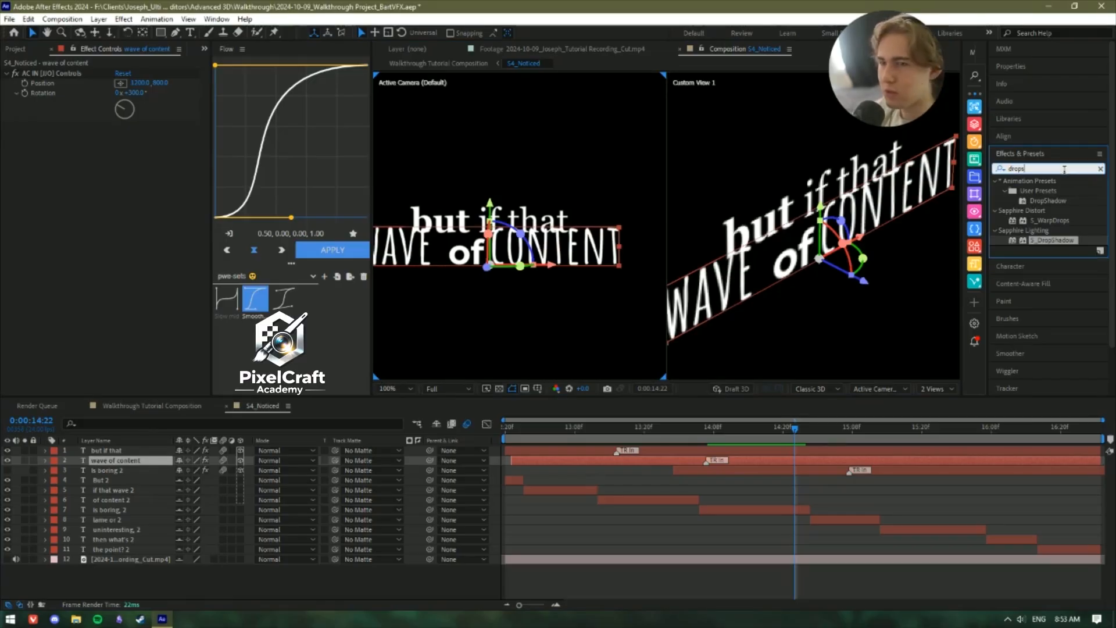
type(" s")
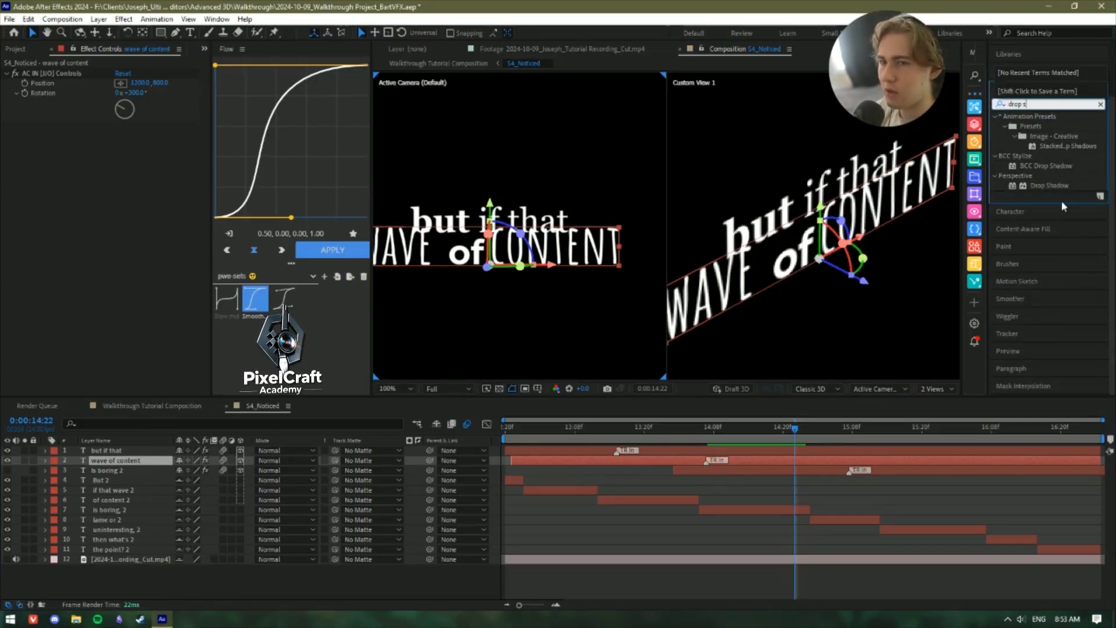
double_click(1061, 187)
Compare the overlapping letters with the built-in Drop Shadow off and on, and remove that effect from "wave of content".
scroll(503, 282, "up", 6)
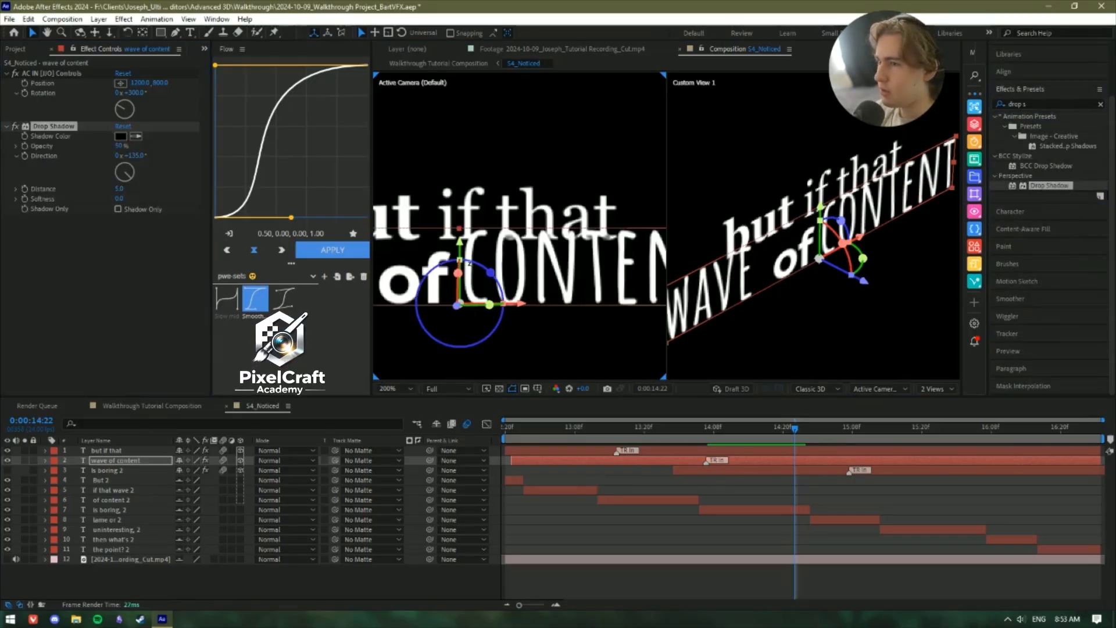
scroll(505, 282, "up", 1)
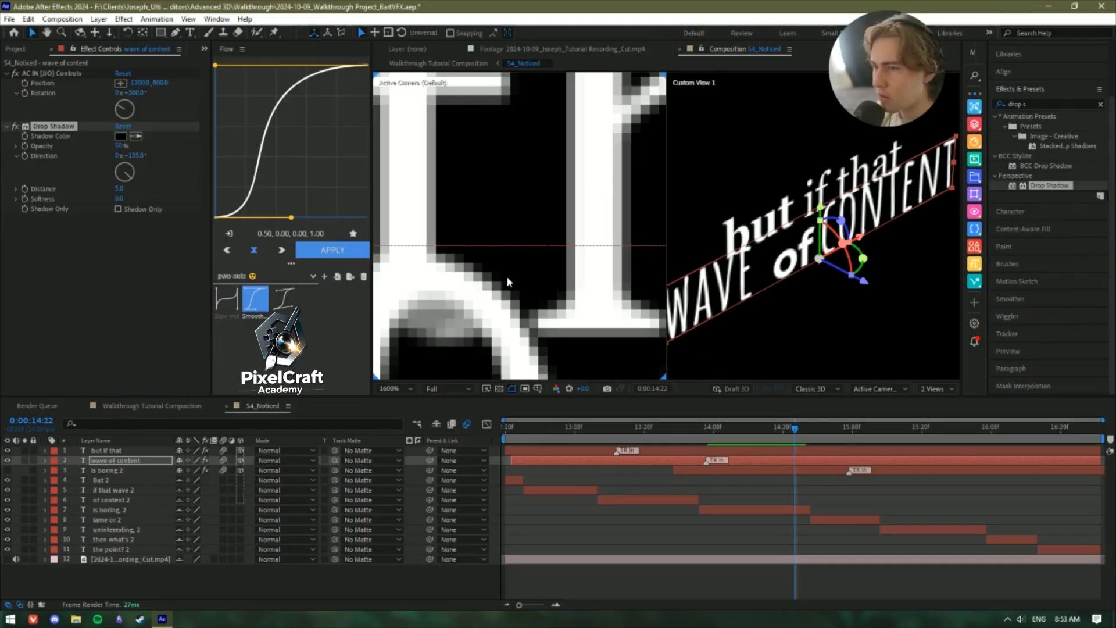
left_click(15, 126)
left_click(15, 126)
left_click(16, 126)
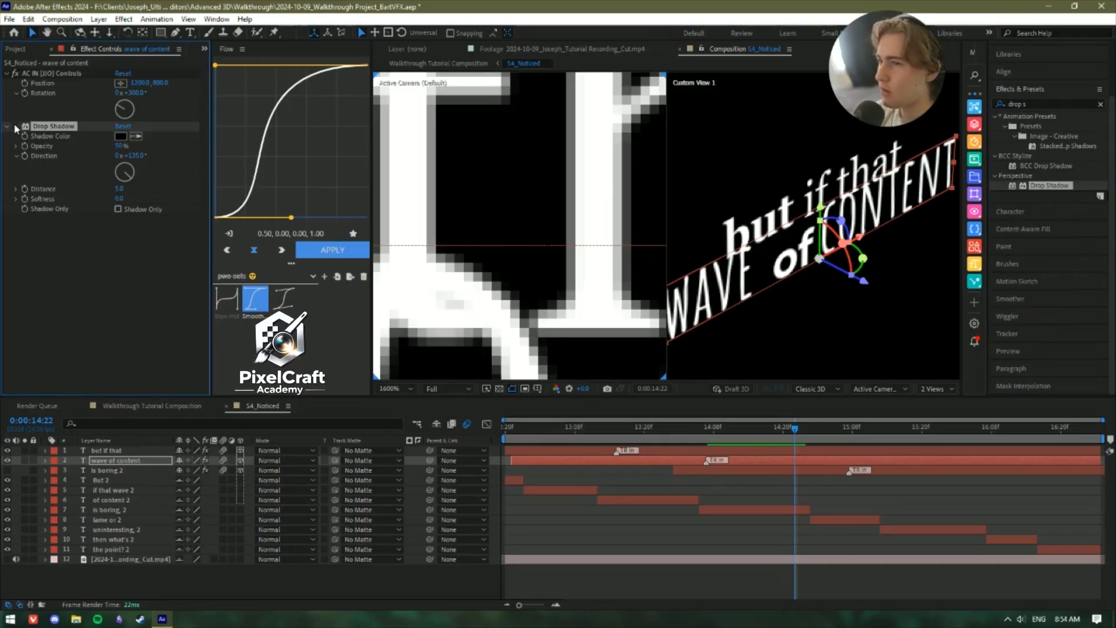
scroll(492, 284, "down", 2)
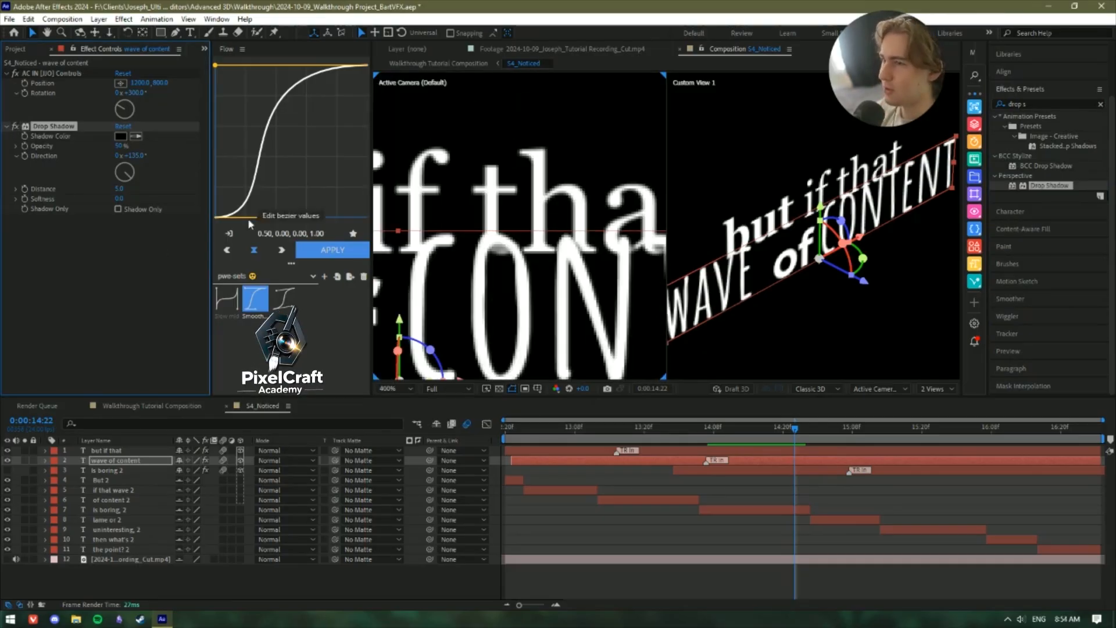
mouse_move(120, 188)
left_mouse_down()
mouse_move(141, 194)
mouse_move(122, 198)
mouse_move(135, 203)
left_mouse_up()
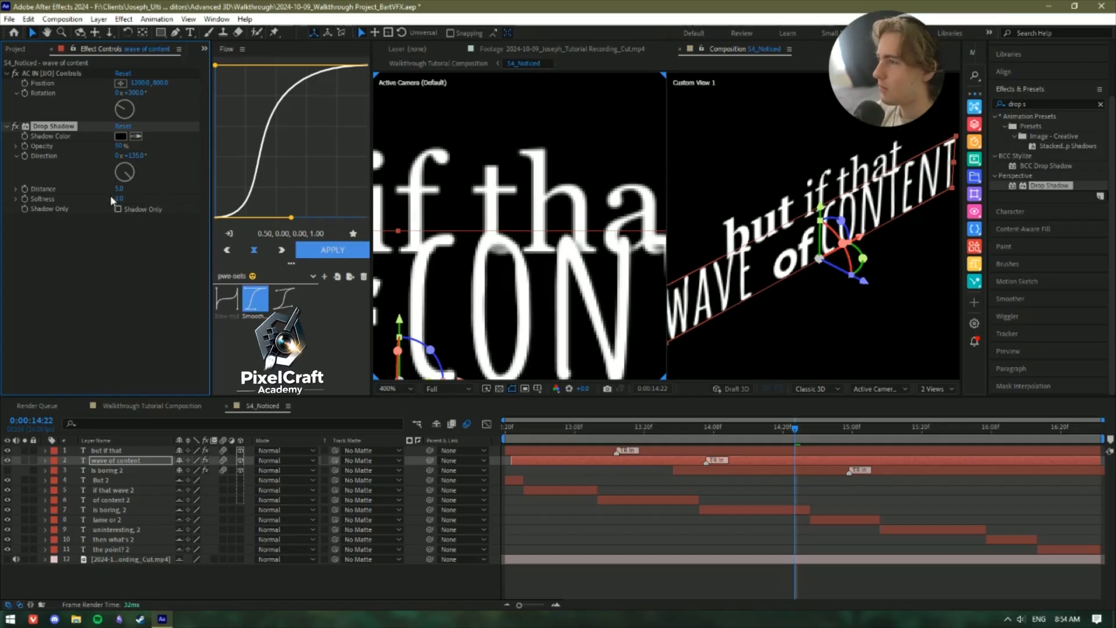
key("Delete")
Change the effects search to "drops" and put the Sapphire S_DropShadow back on "wave of content".
double_click(1024, 104)
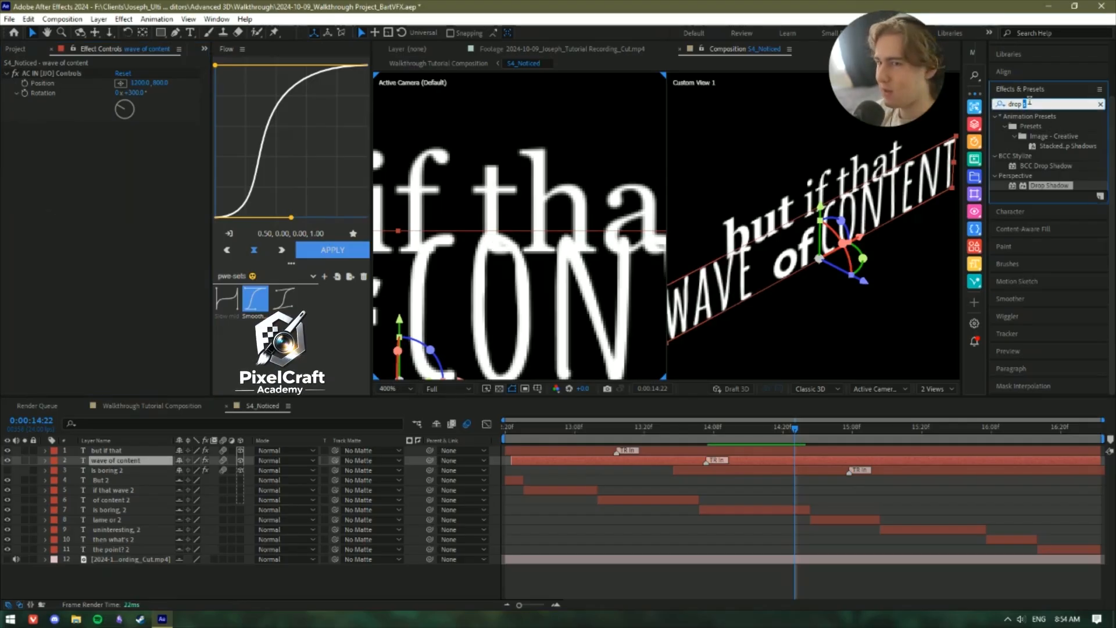
key("BackSpace")
key("BackSpace")
type("s")
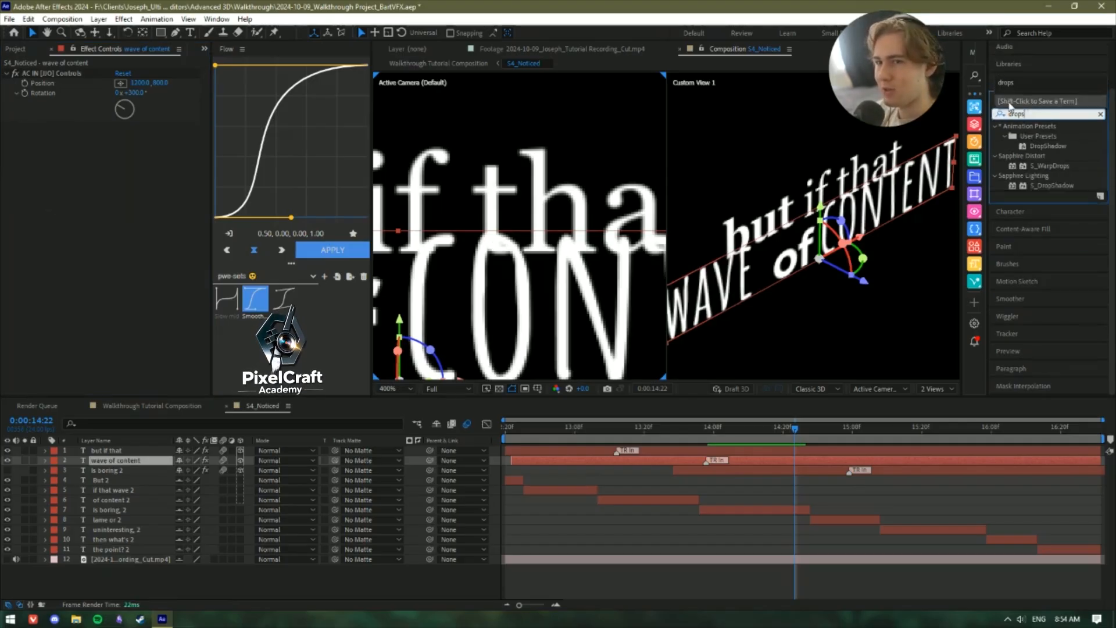
double_click(1056, 186)
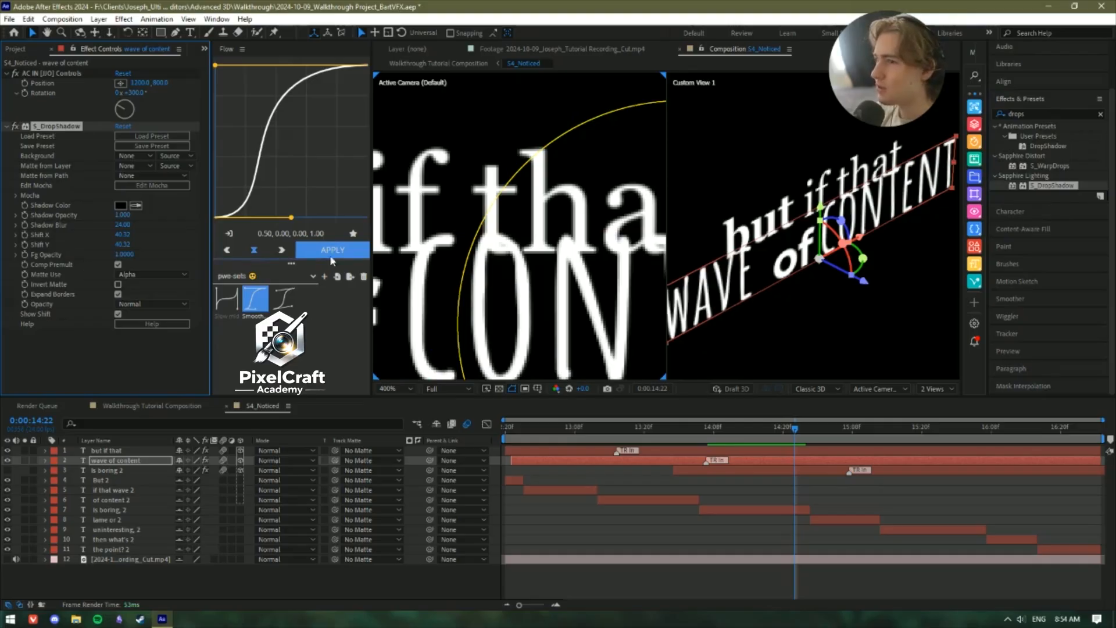
Set S_DropShadow's Shift X and Shift Y to 0 on "wave of content" and compare the captions with the effect off and on.
left_click(125, 235)
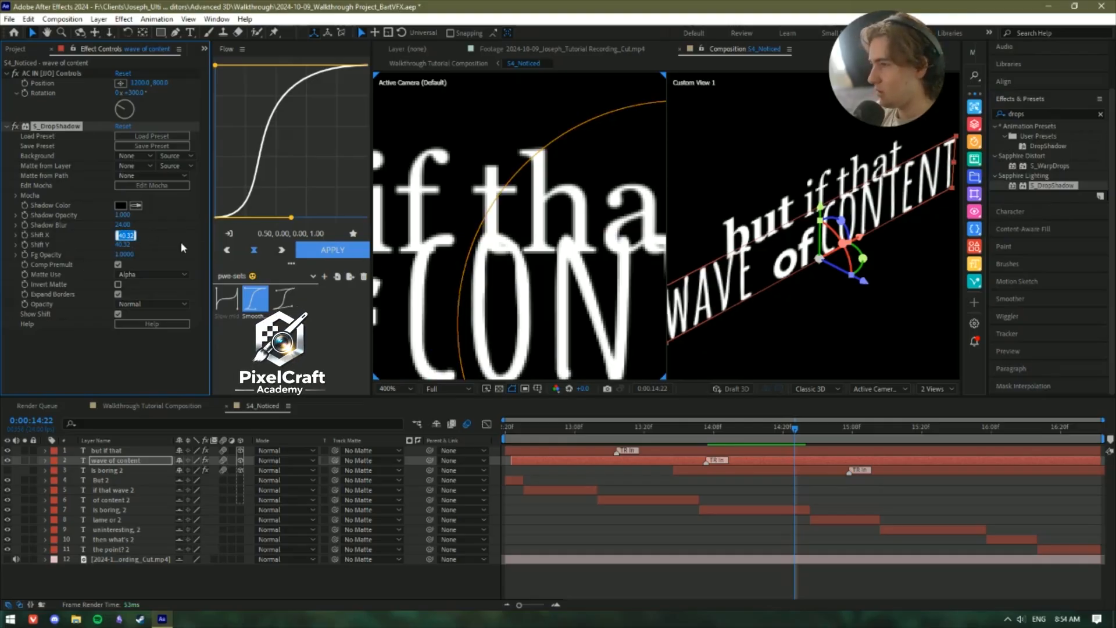
type("0")
key("Return")
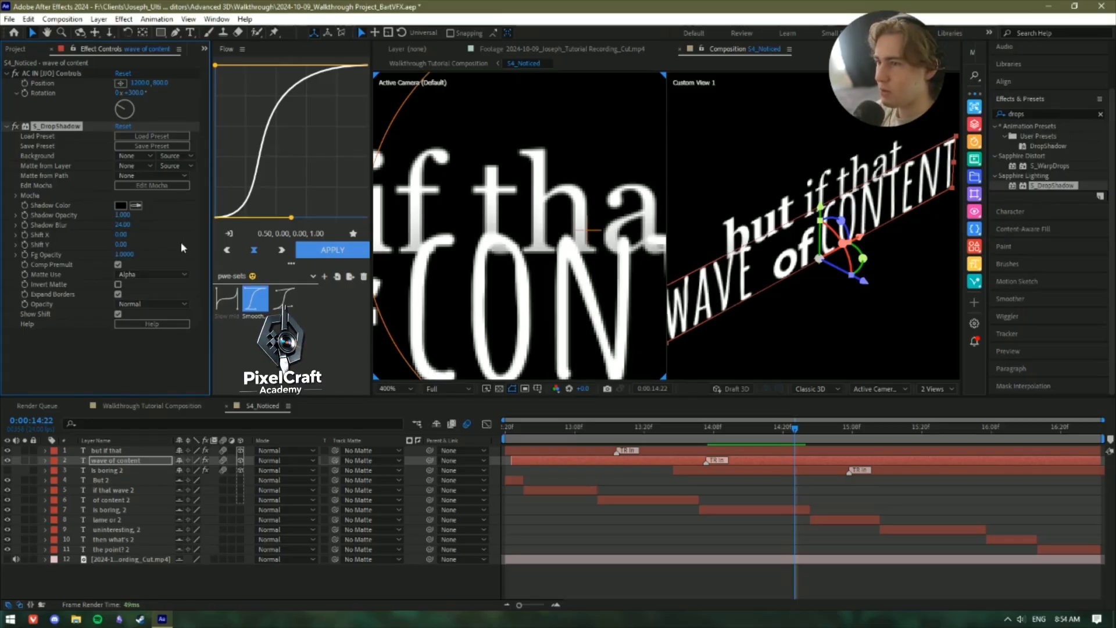
scroll(574, 238, "down", 4)
left_click_drag(487, 331, 535, 329)
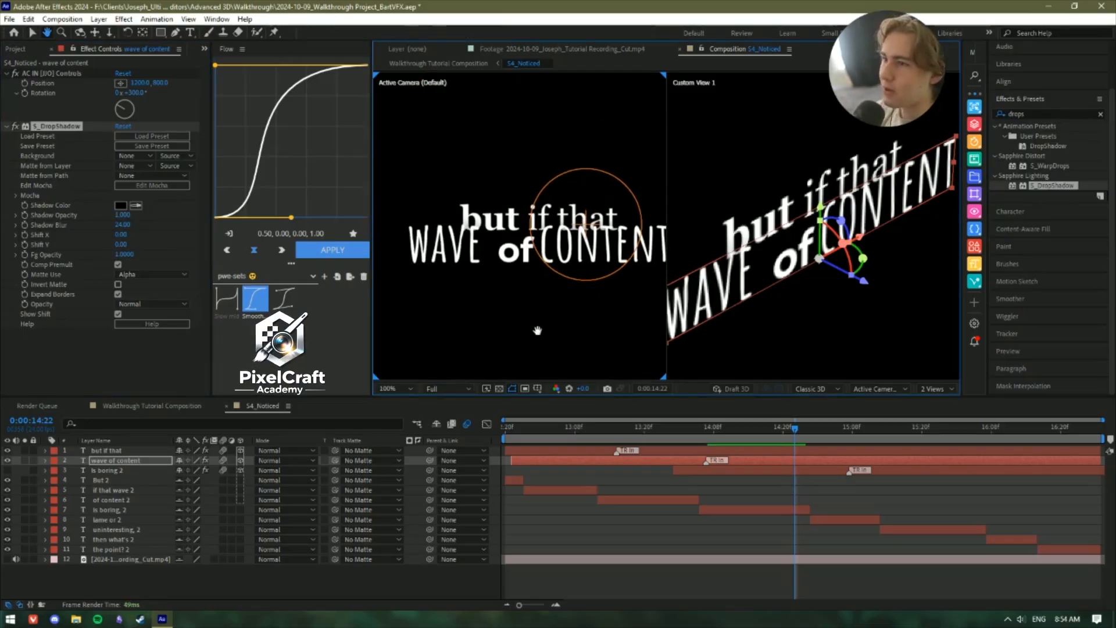
left_click(15, 127)
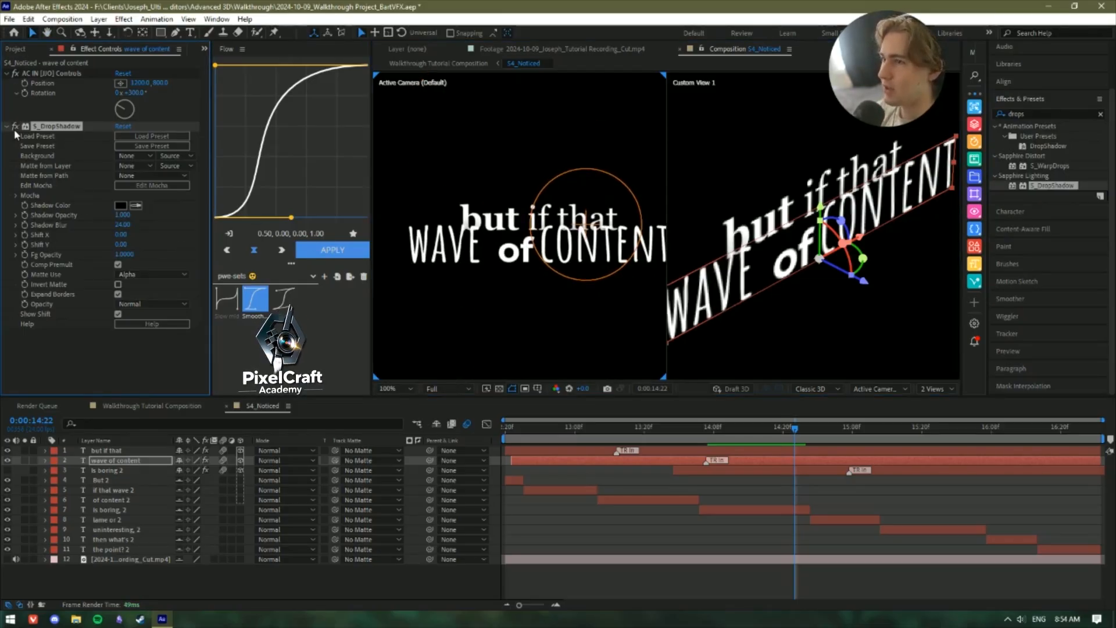
left_click(15, 126)
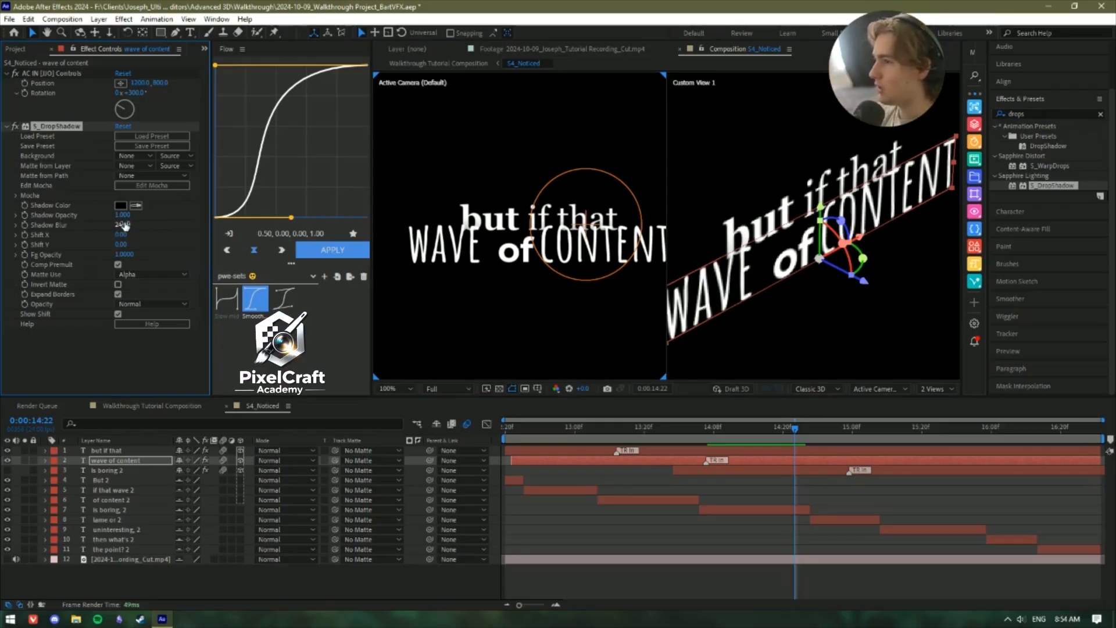
Set the shadow on "wave of content" to a Shadow Blur of 14 and a Shadow Opacity of 2.
left_click_drag(114, 225, 105, 225)
scroll(404, 264, "up", 5)
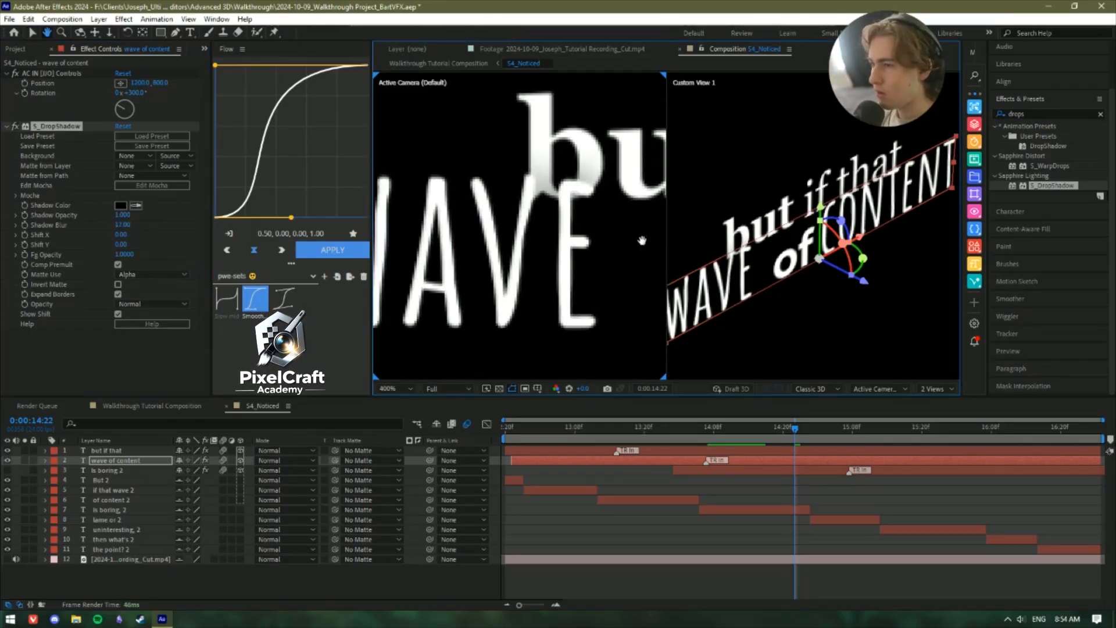
left_click_drag(484, 280, 428, 314)
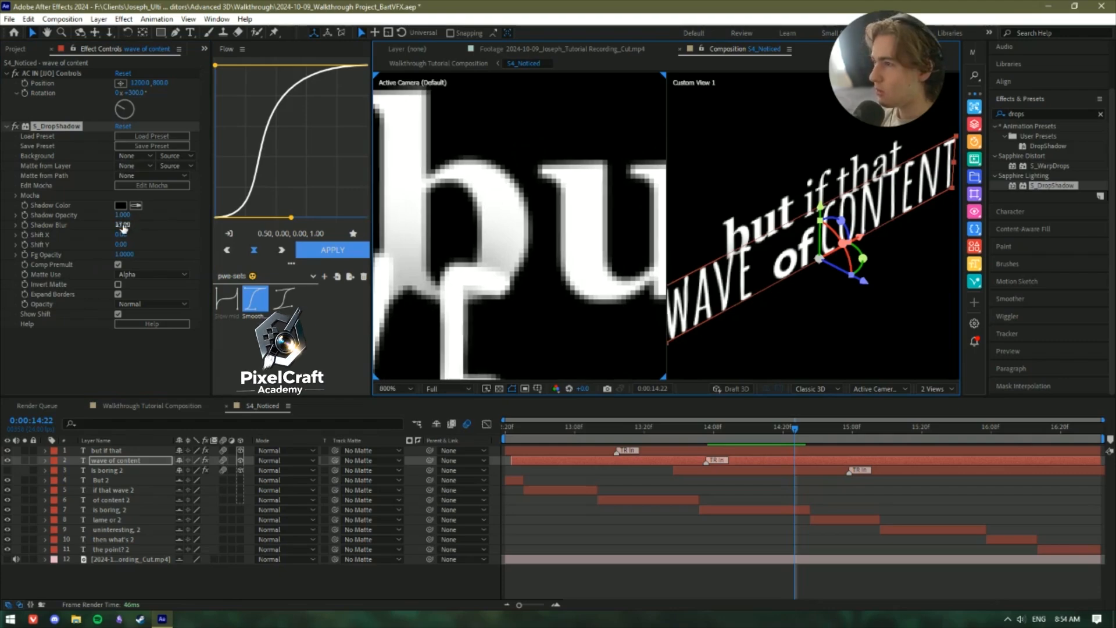
left_click_drag(121, 225, 109, 230)
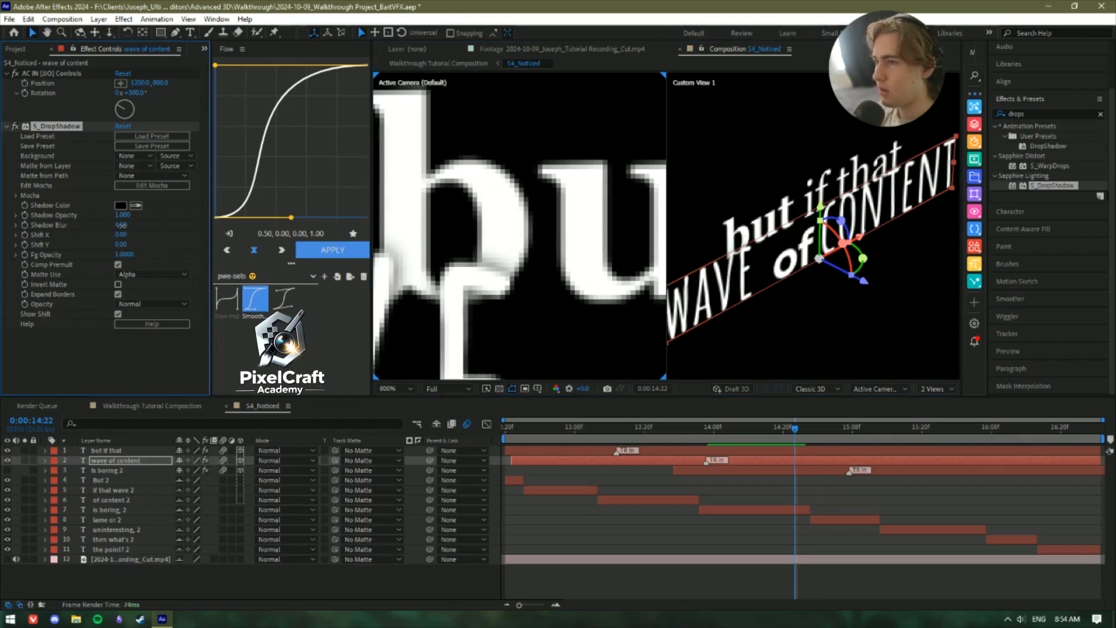
left_click_drag(120, 225, 127, 215)
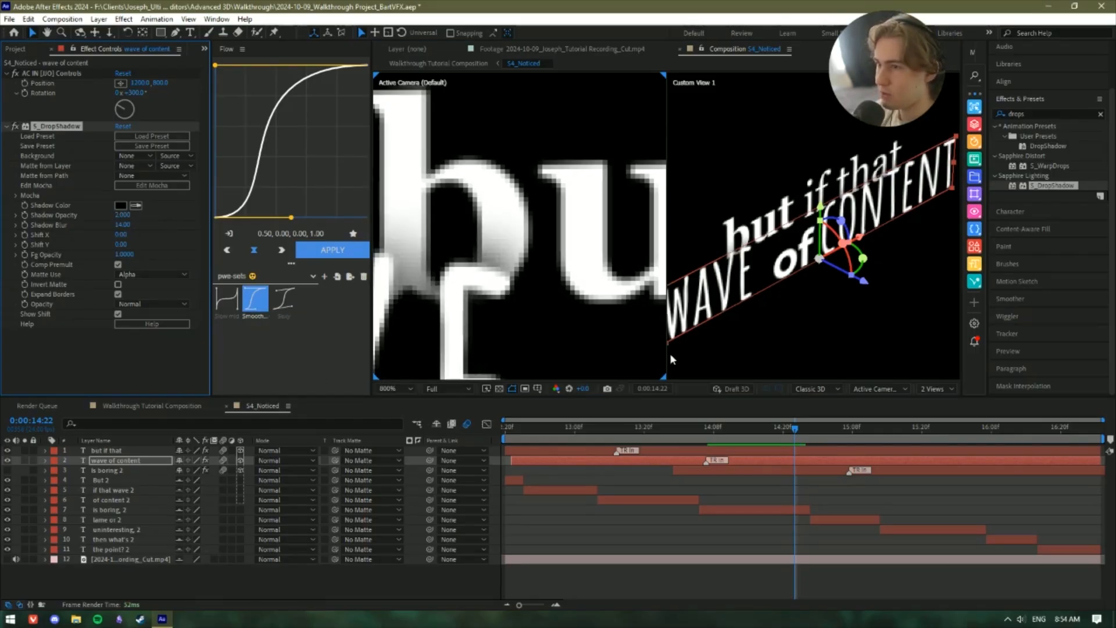
scroll(510, 311, "down", 4)
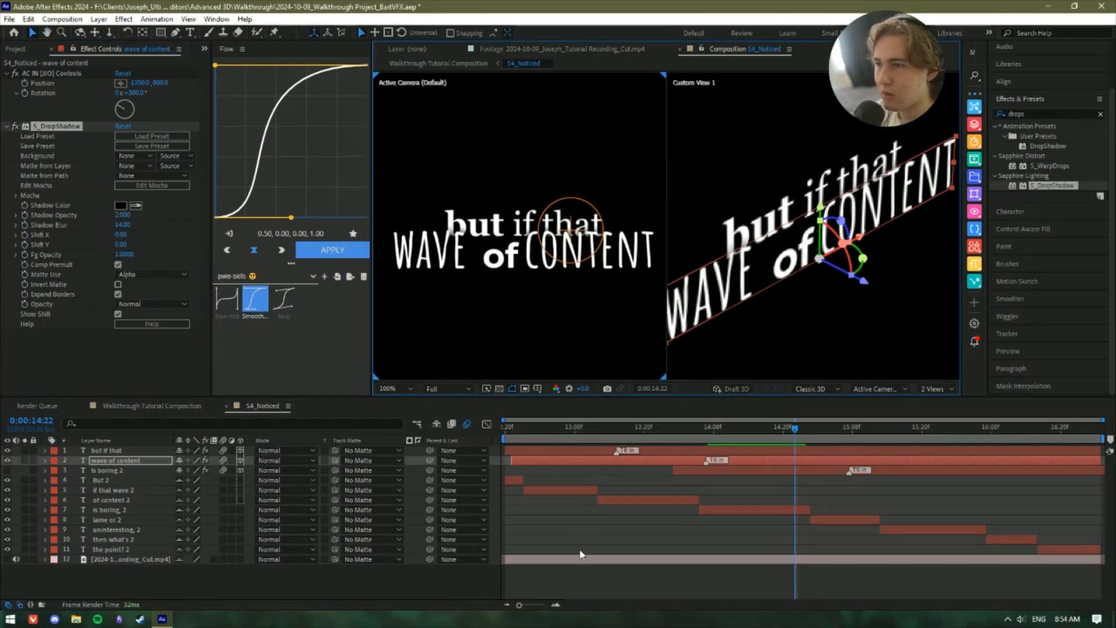
left_click(687, 585)
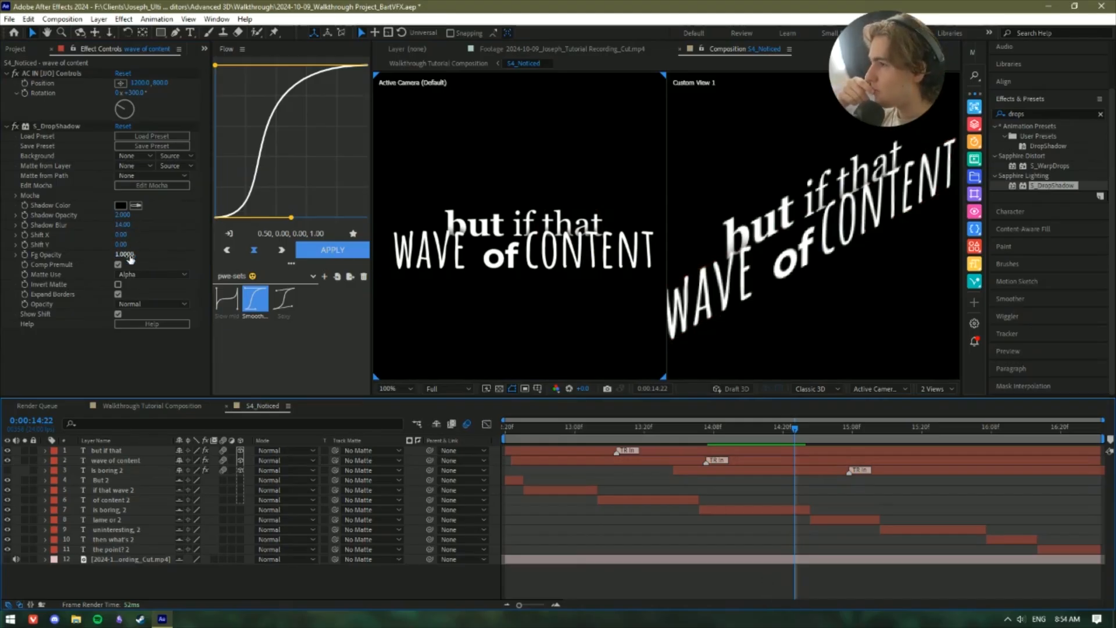
Set the Shift Y of the "wave of content" shadow to -4, with Shift X at 0.
left_click(121, 234)
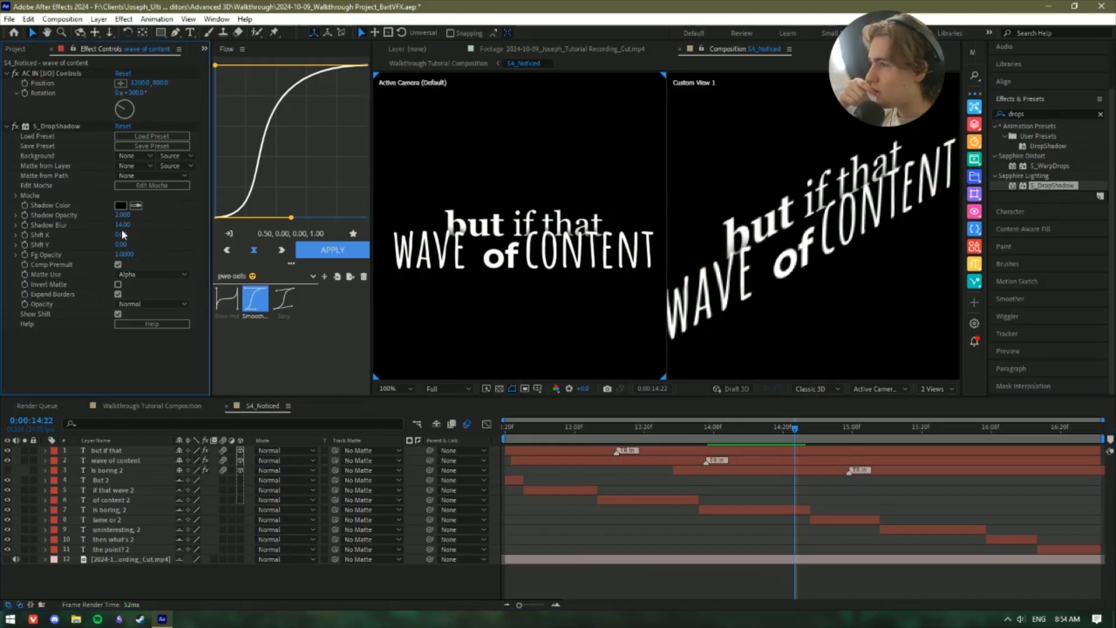
mouse_move(122, 234)
left_mouse_down()
mouse_move(105, 238)
mouse_move(133, 246)
mouse_move(16, 242)
mouse_move(118, 234)
left_mouse_up()
key("ctrl+z")
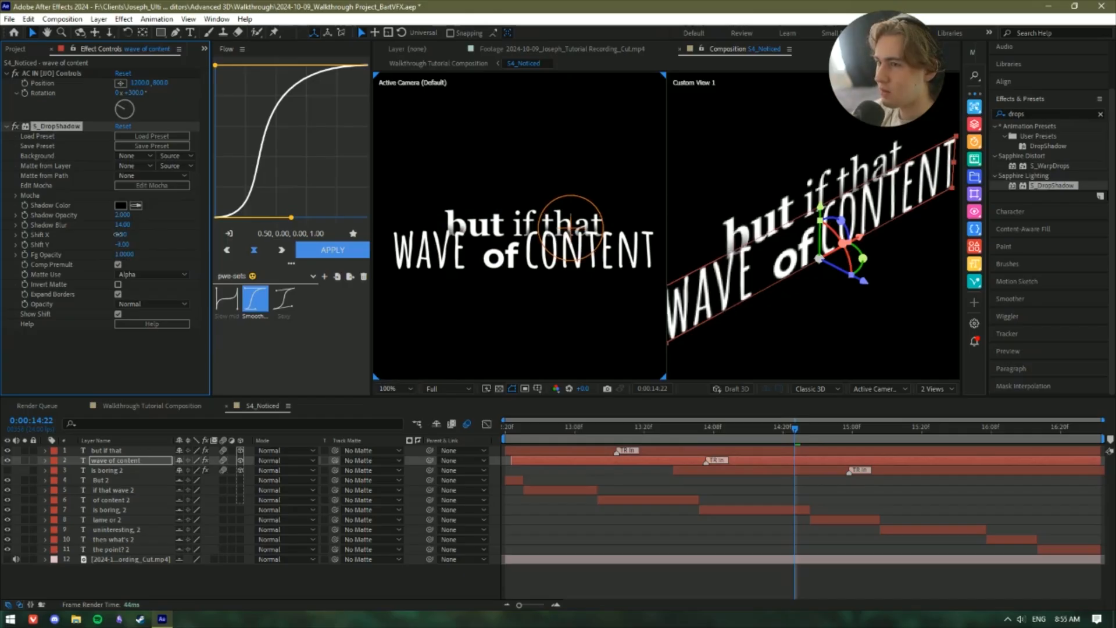
left_click(697, 562)
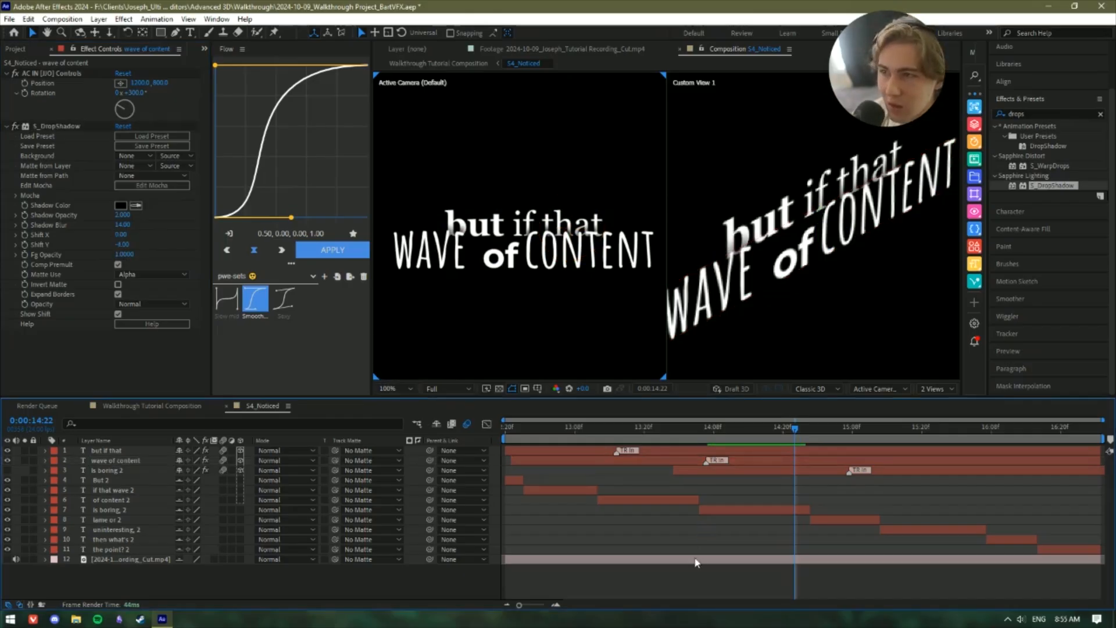
key("comma")
key("comma")
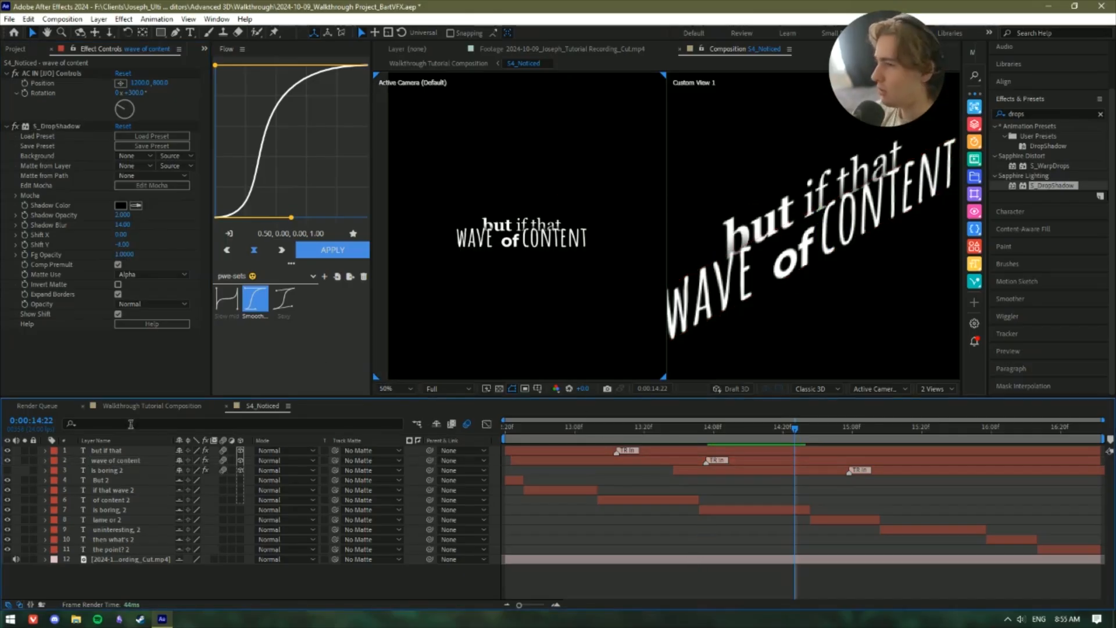
Show the "Is boring 2" layer again and move it forward along the Z axis, in front of the other captions.
left_click(8, 470)
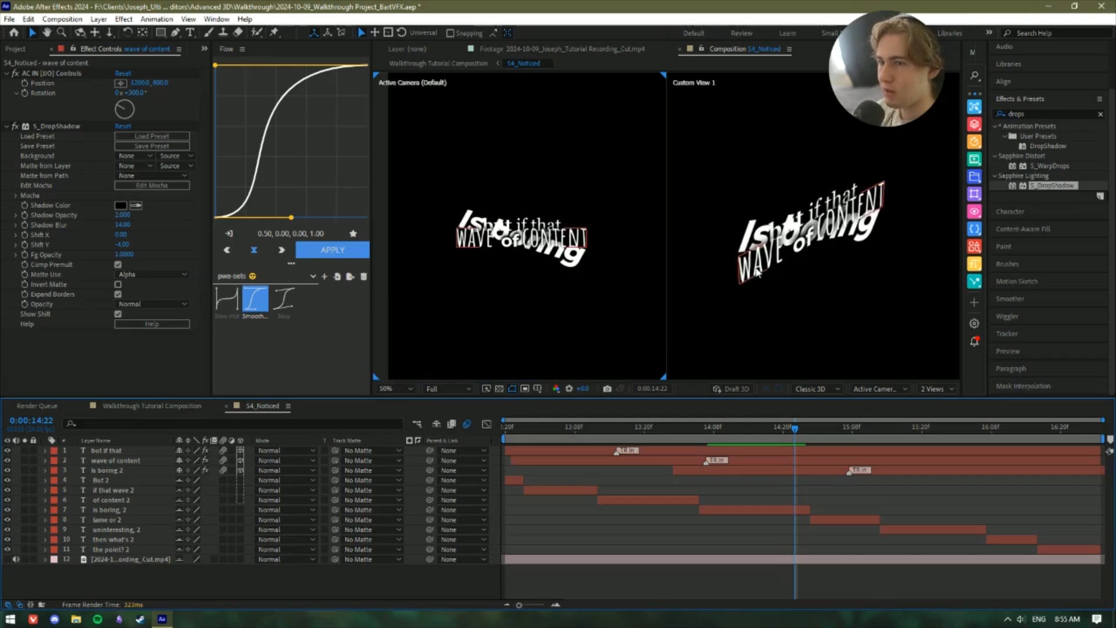
left_click(749, 229)
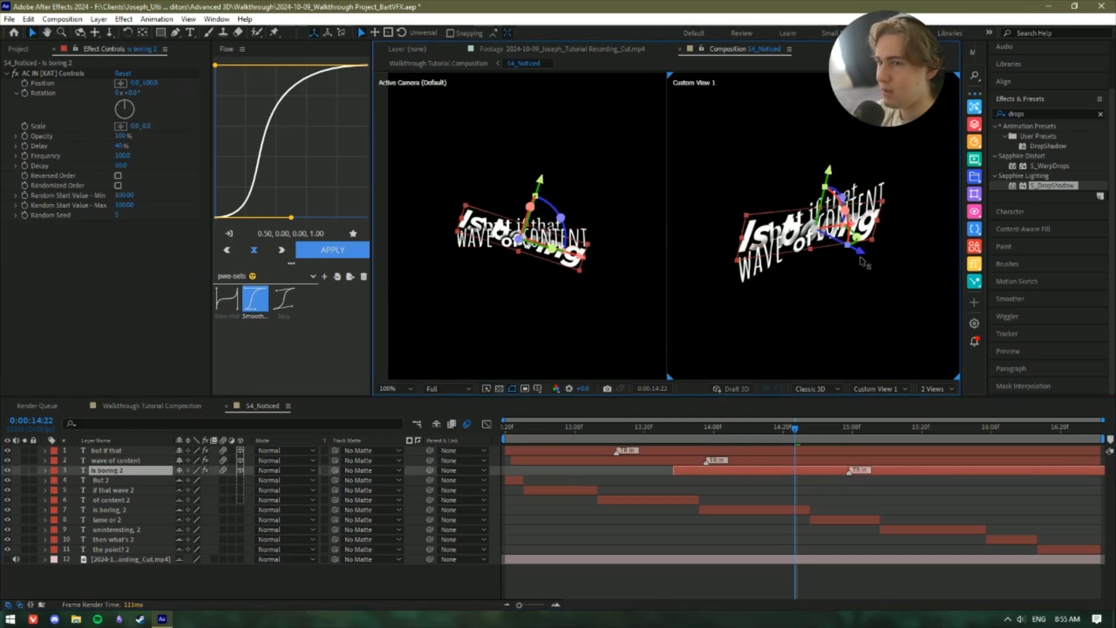
left_click_drag(860, 257, 871, 259)
Copy the S_DropShadow effect from "wave of content" to "Is boring 2" and check the overlap in the camera view.
left_click(104, 450)
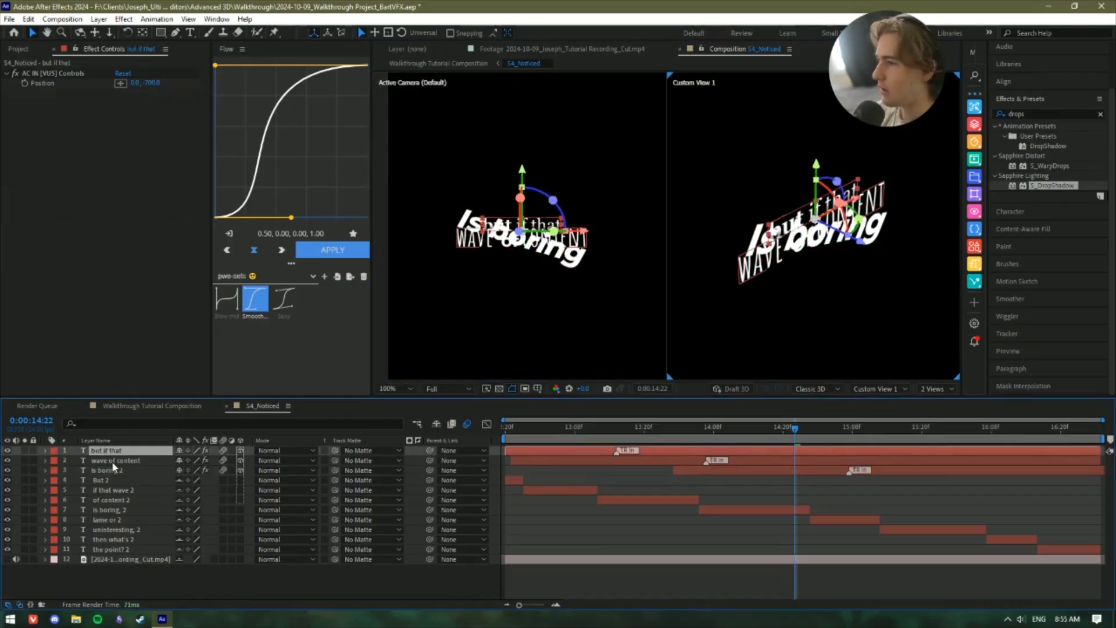
left_click(112, 462)
left_click(82, 225)
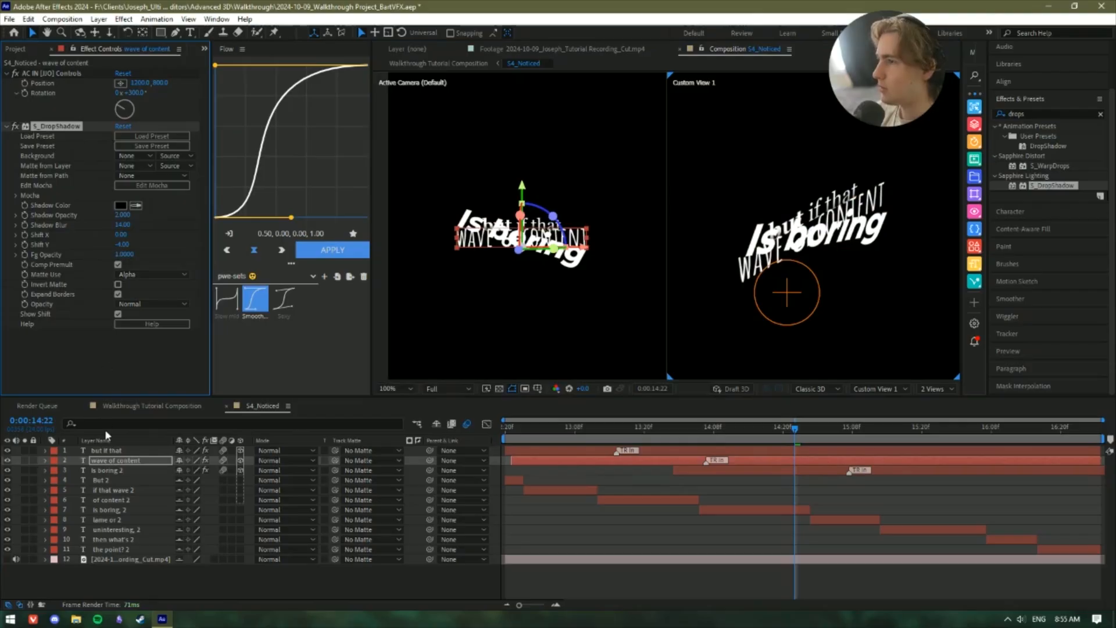
left_click(101, 471)
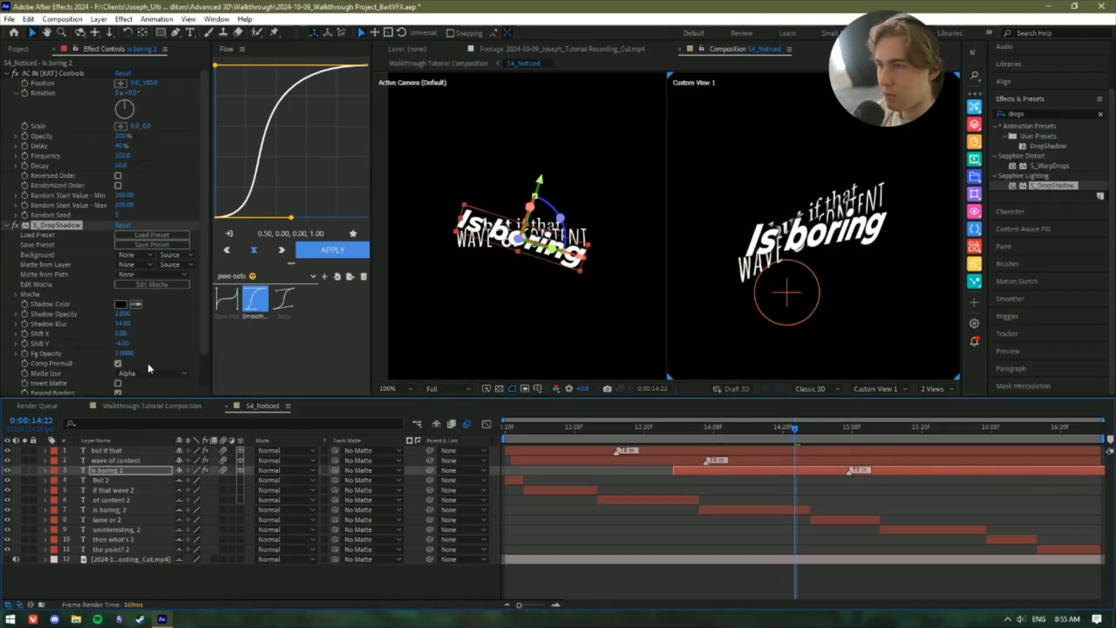
scroll(543, 240, "up", 2)
scroll(569, 264, "down", 1)
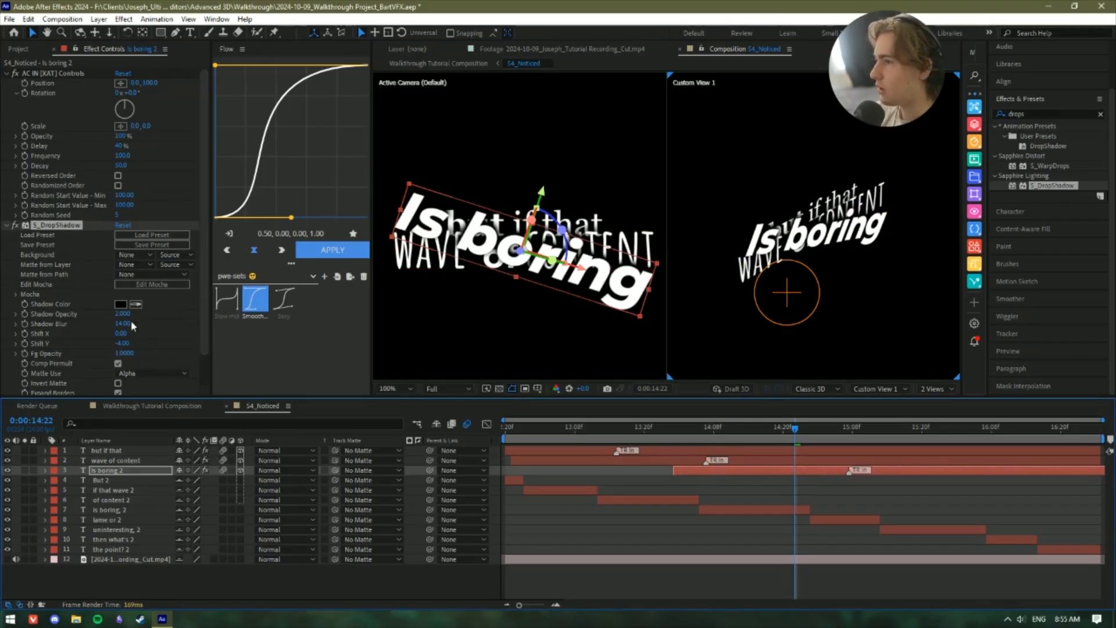
Set the "Is boring 2" drop shadow's Shift Y to 0 and its Shadow Opacity to 1.
left_click_drag(122, 344, 194, 358)
left_click(122, 345)
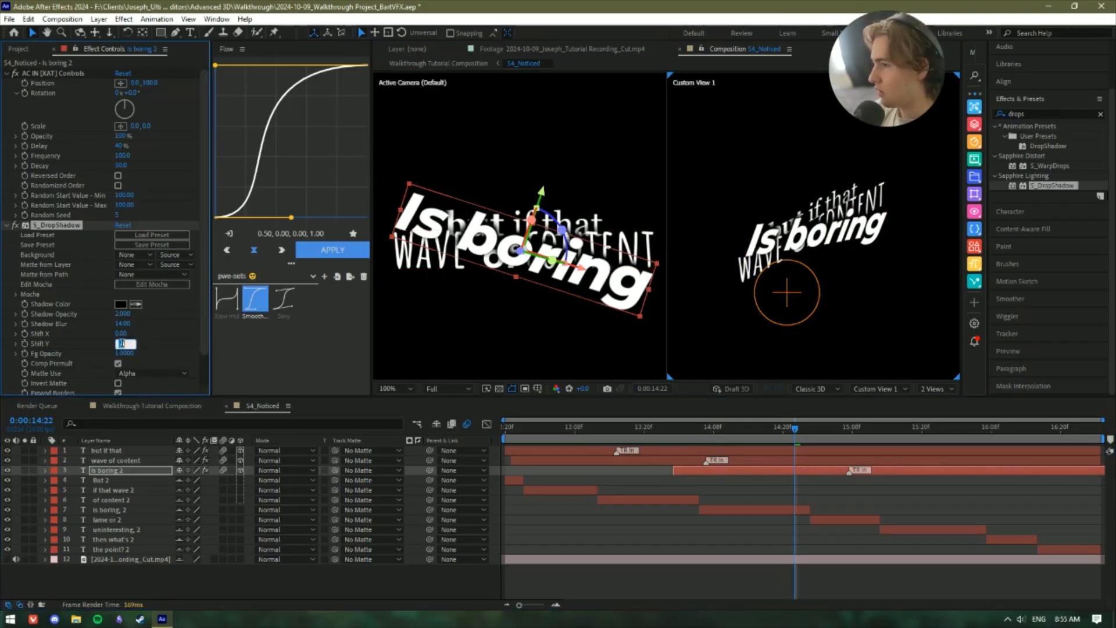
key("Return")
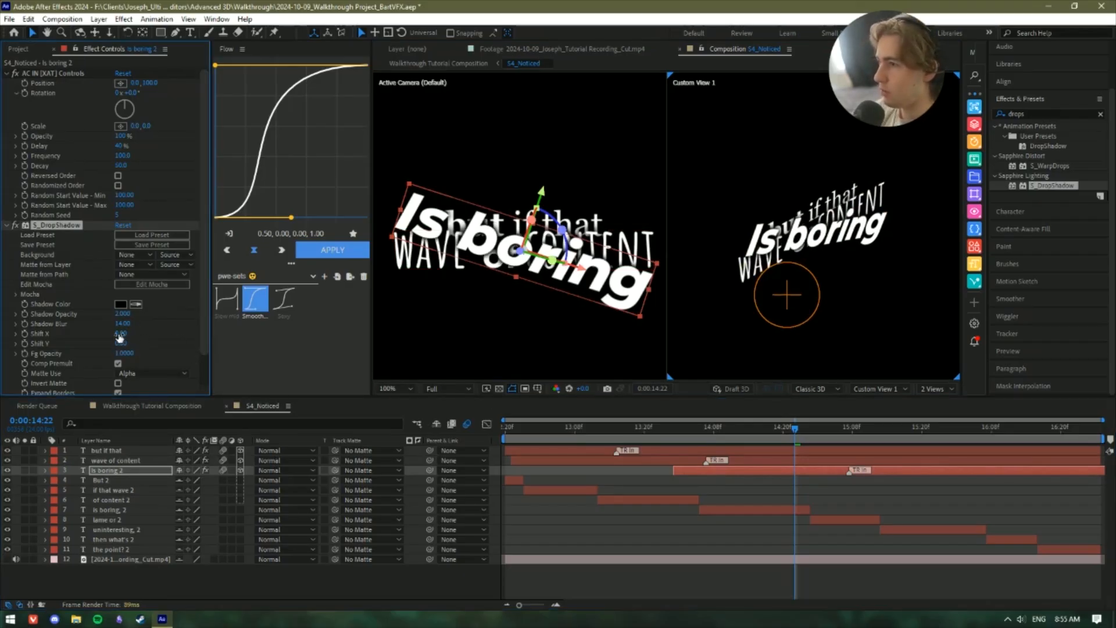
left_click(127, 317)
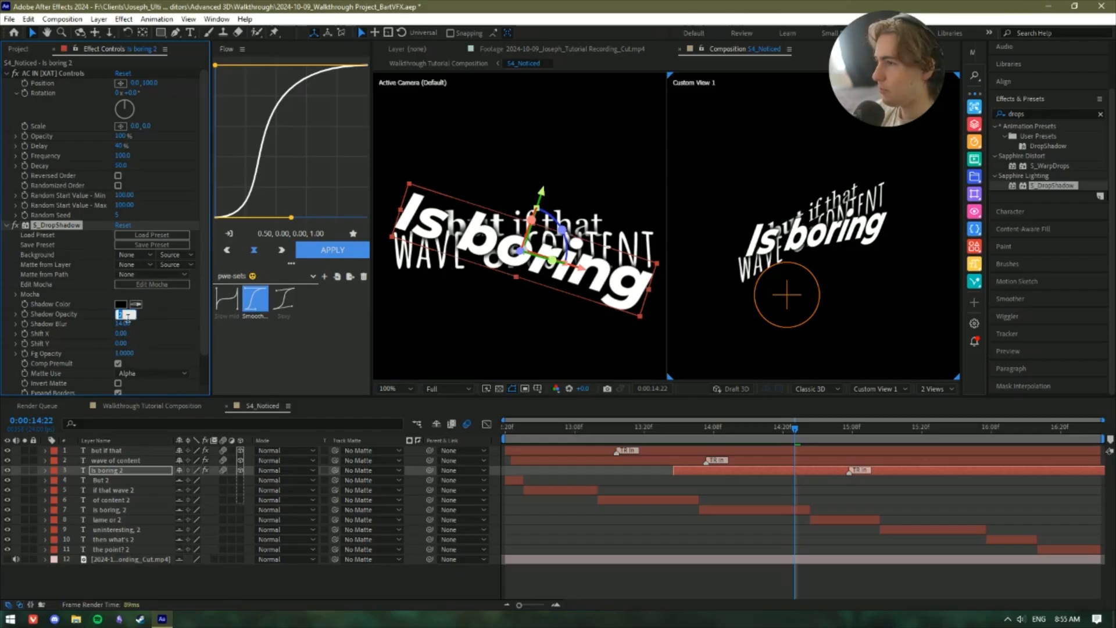
type("1")
key("Return")
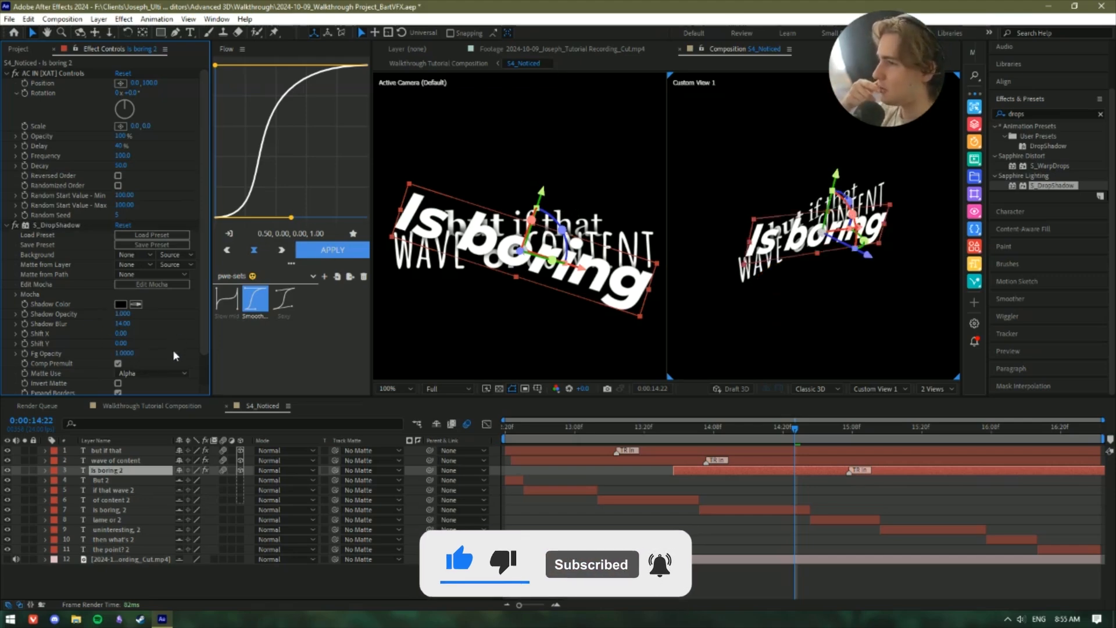
Create an adjustment layer and place it directly beneath "Is boring 2", above "but if that" and "wave of content".
left_click(595, 557)
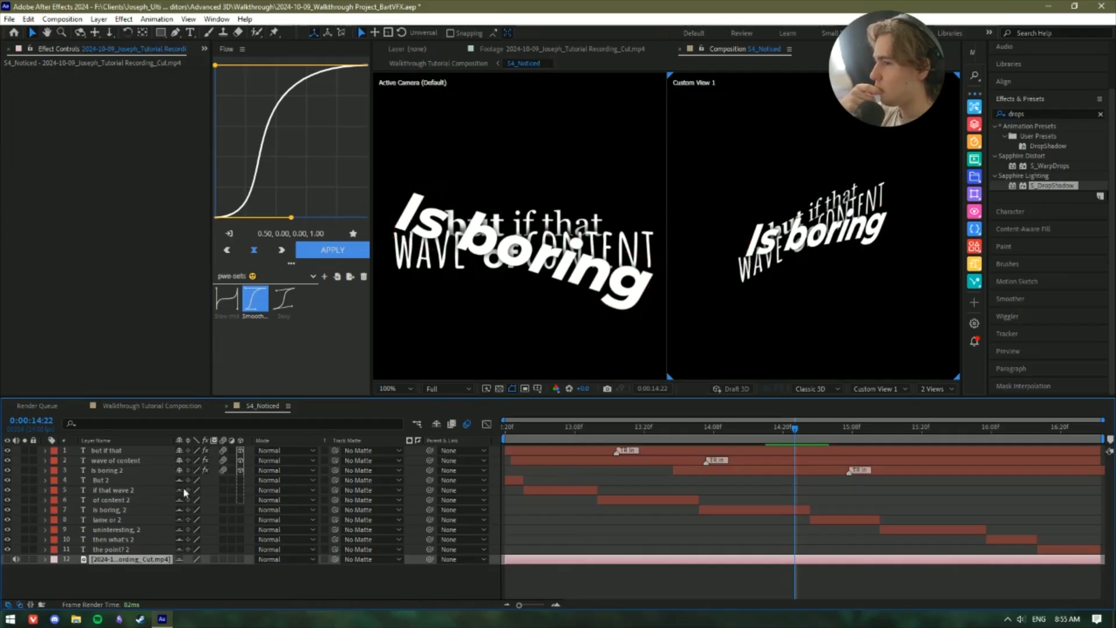
right_click(146, 569)
mouse_move(182, 442)
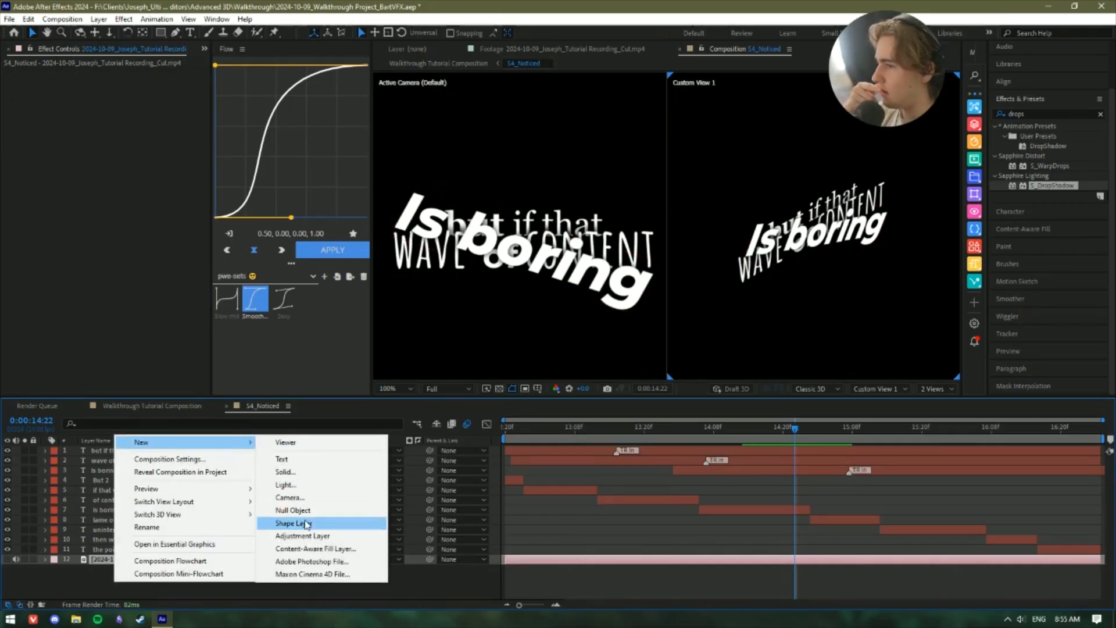
left_click(294, 536)
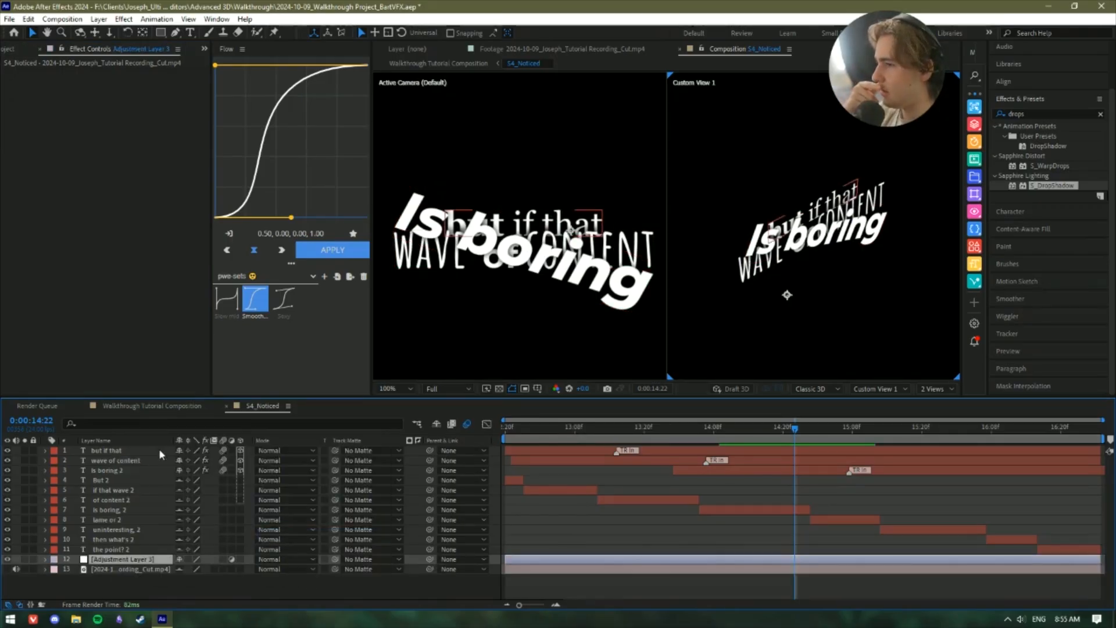
left_click_drag(122, 561, 125, 447)
left_click(119, 451)
left_click(124, 461, "shift")
left_click(122, 460)
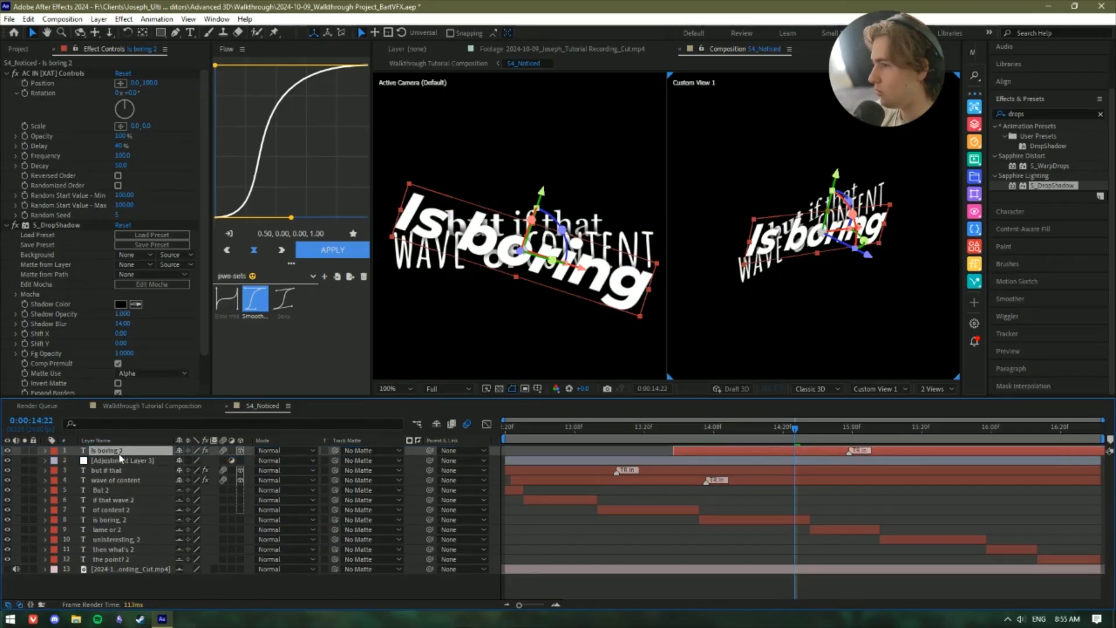
Hide the original caption layers from "But 2" to "the point? 2", keeping "wave of content" visible.
left_click(110, 481)
left_click(106, 559, "shift")
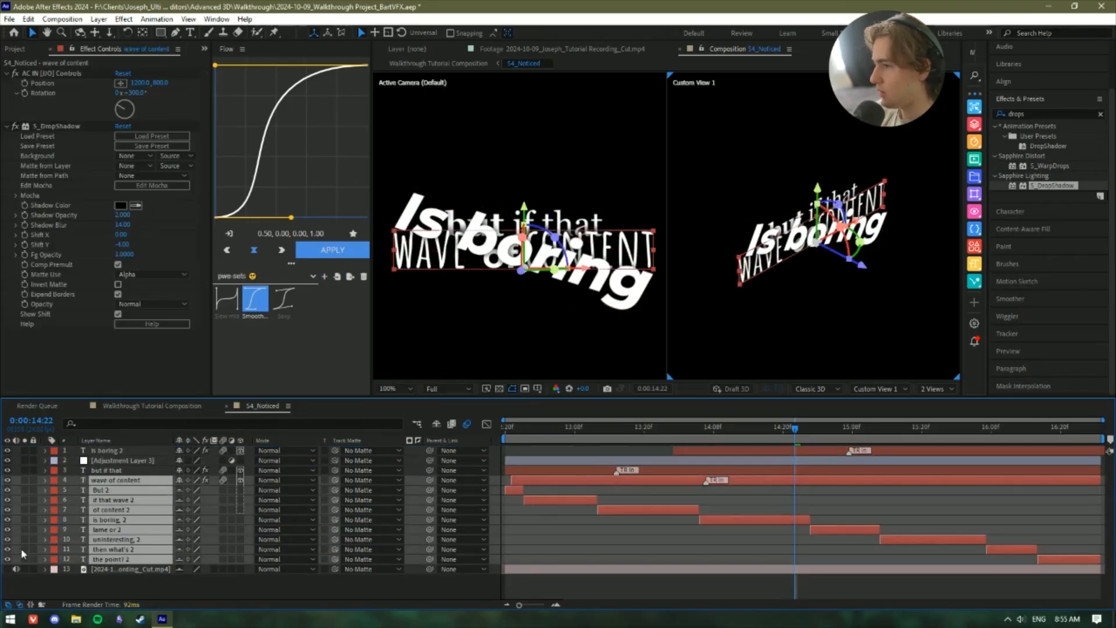
left_click(7, 558)
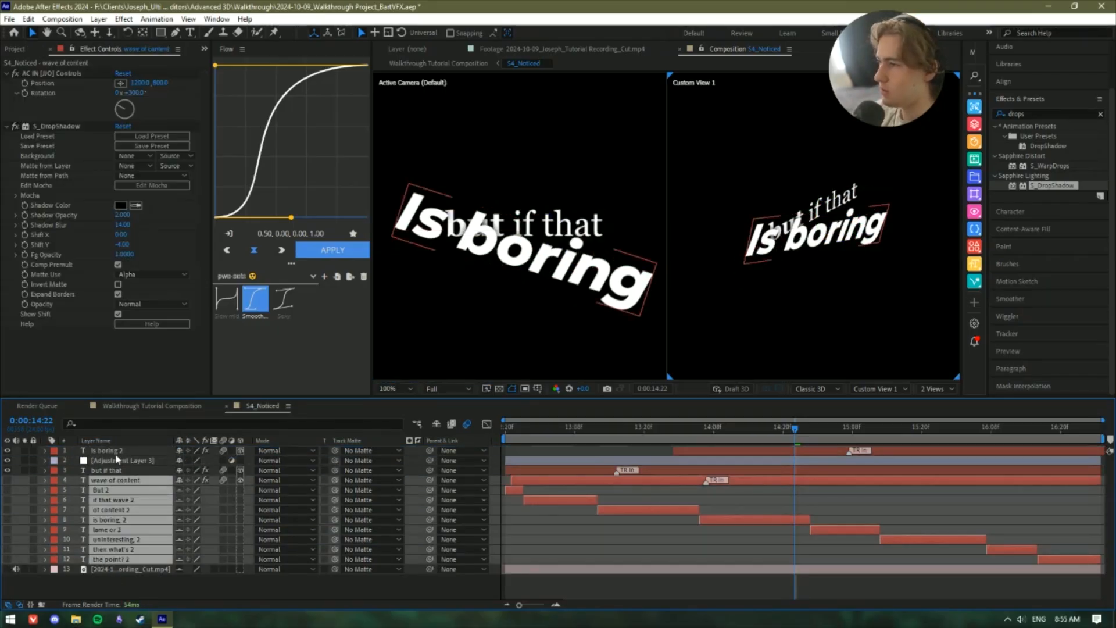
left_click(32, 480)
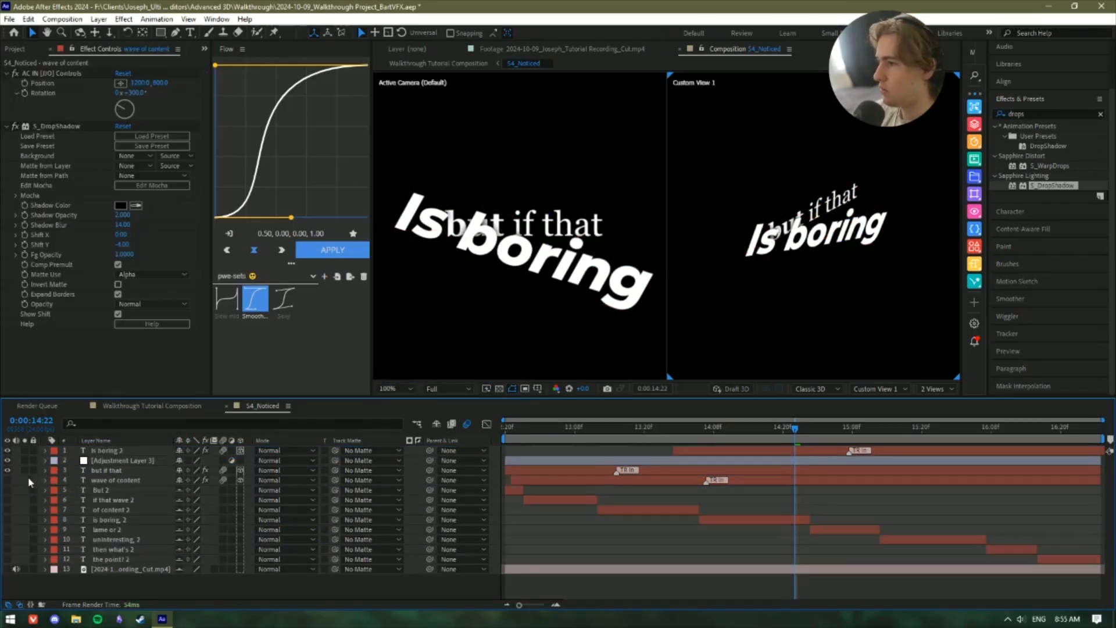
Apply Gaussian Blur to the adjustment layer and turn off Repeat Edge Pixels.
left_click(116, 461)
double_click(1055, 114)
type("gaussia")
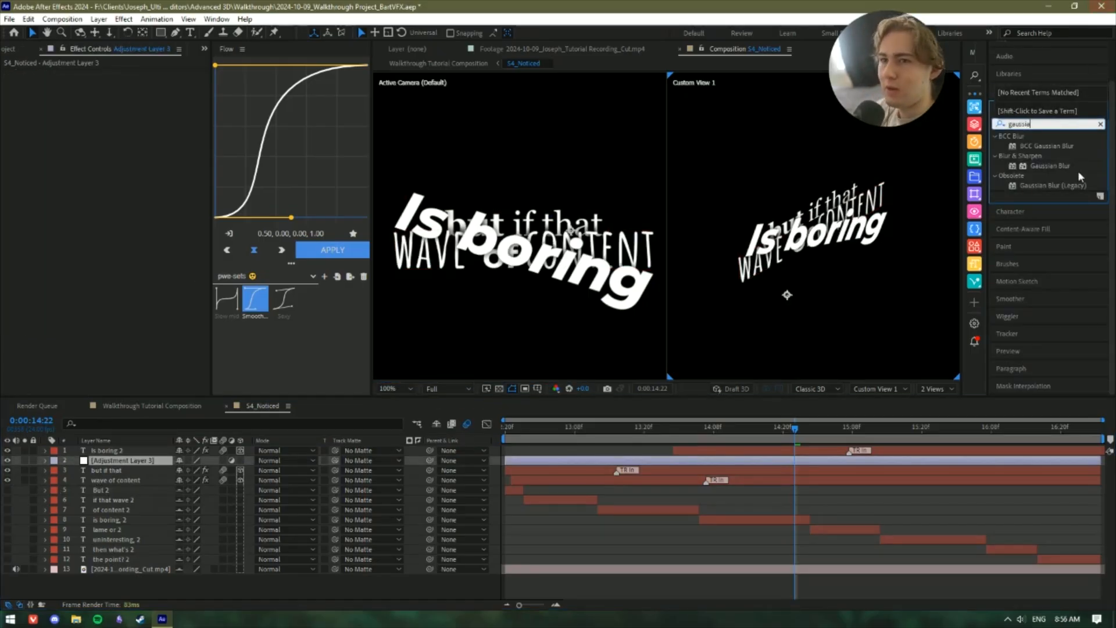
double_click(1049, 166)
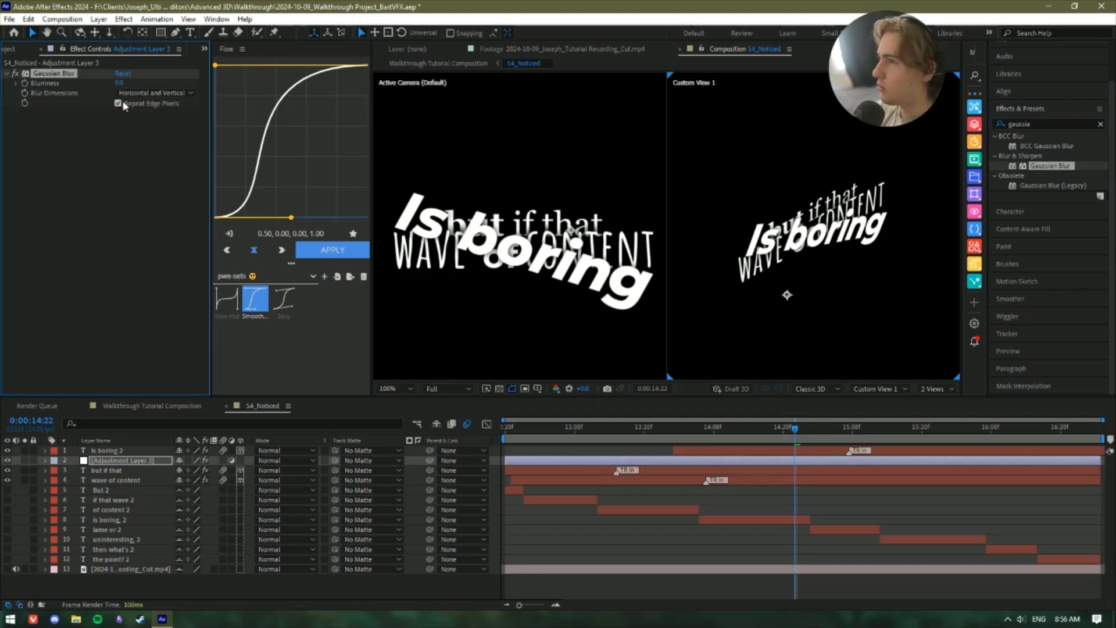
left_click(122, 104)
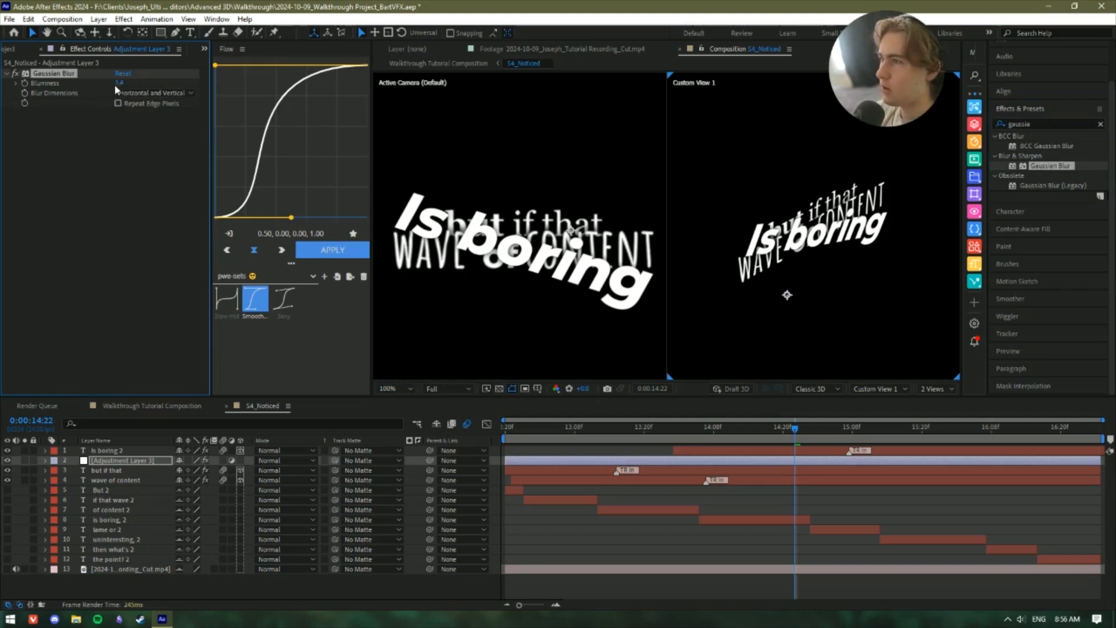
Try Blurriness values of 25 and 15 for the adjustment layer's Gaussian Blur.
left_click(121, 83)
type("25")
key("Return")
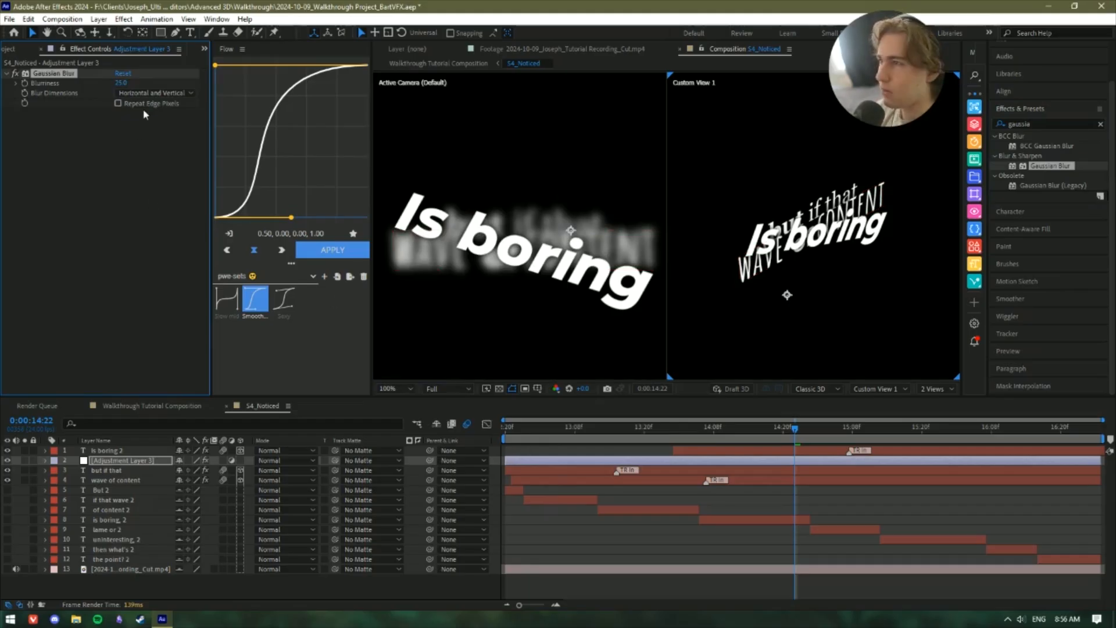
left_click(121, 83)
type("15")
key("Return")
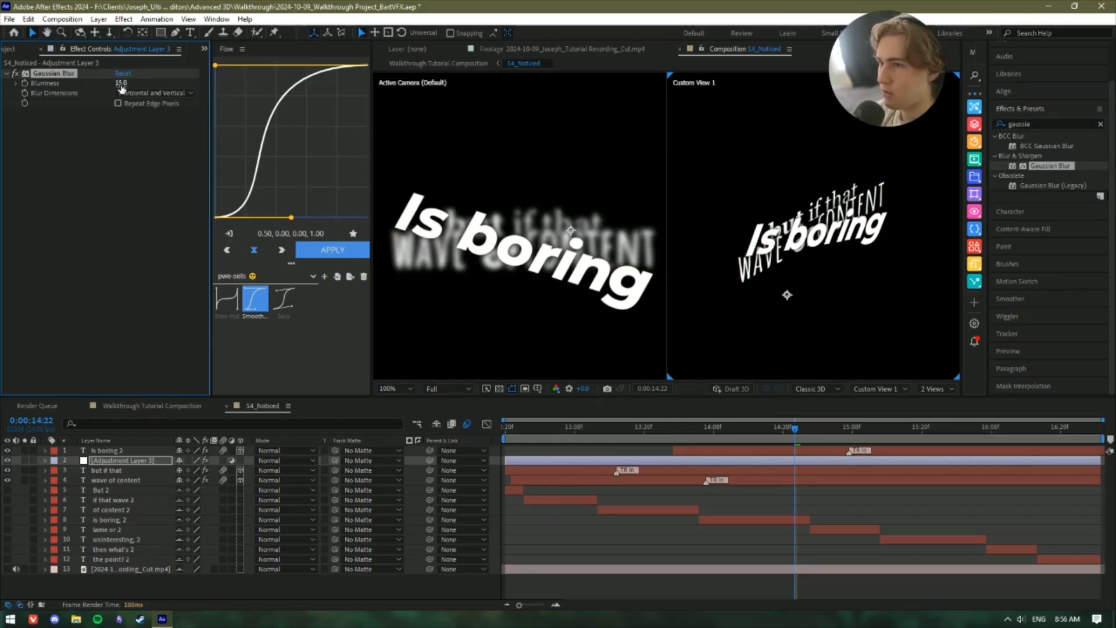
Set the Gaussian Blur's Blurriness on the adjustment layer to 10 and deselect the layer.
left_click(121, 83)
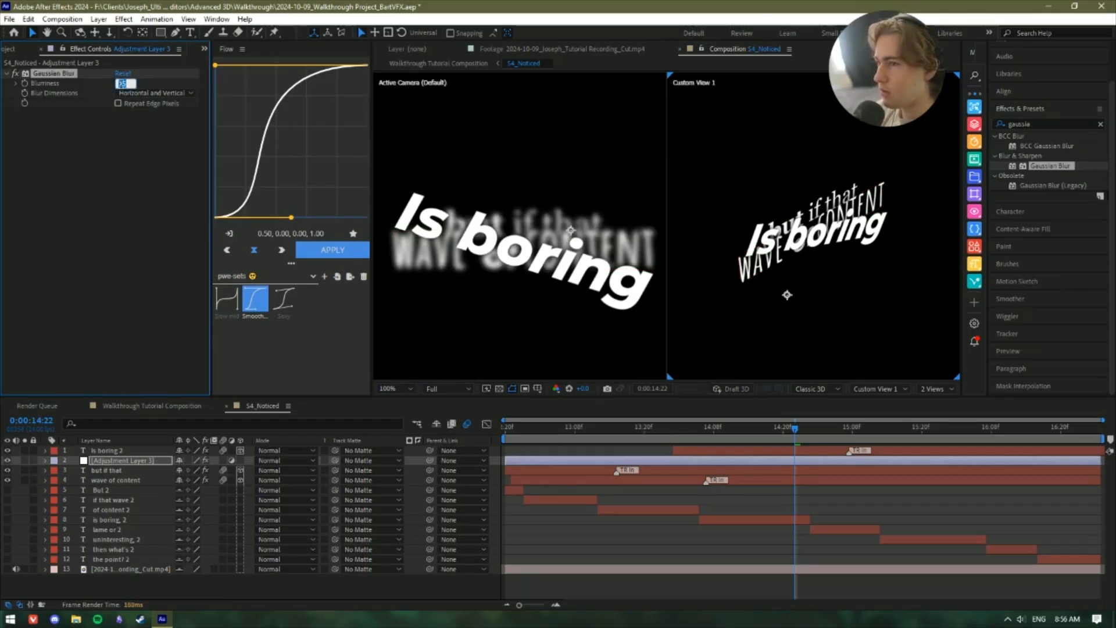
type("100")
key("Return")
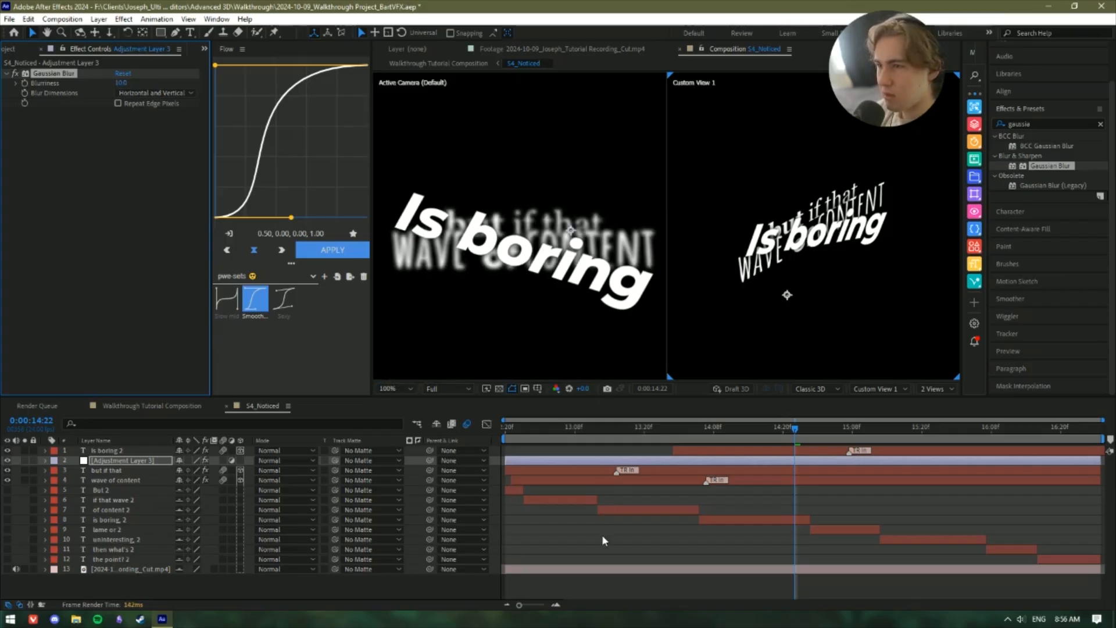
left_click(601, 534)
Nudge "Is boring 2" slightly along its Z axis in the custom view.
left_click(530, 266)
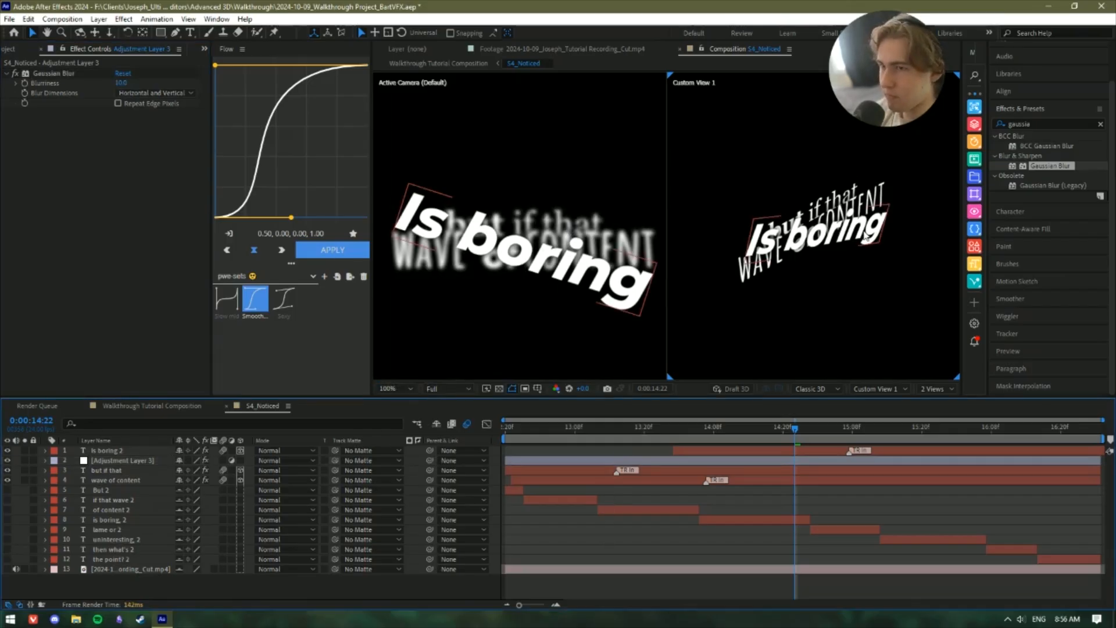
left_click(865, 235)
left_click_drag(869, 259, 884, 262)
Return the playhead to 0:00:12:20 and switch to a single Active Camera view fitted to the viewer.
scroll(558, 244, "down", 1)
left_click_drag(800, 430, 457, 449)
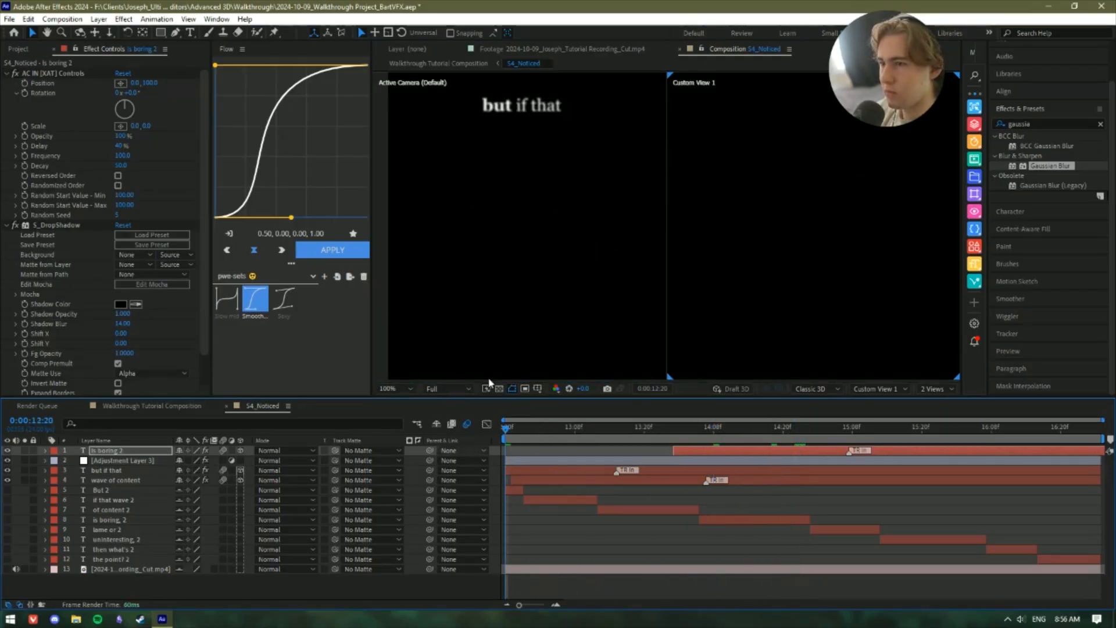
left_click(393, 389)
left_click(407, 441)
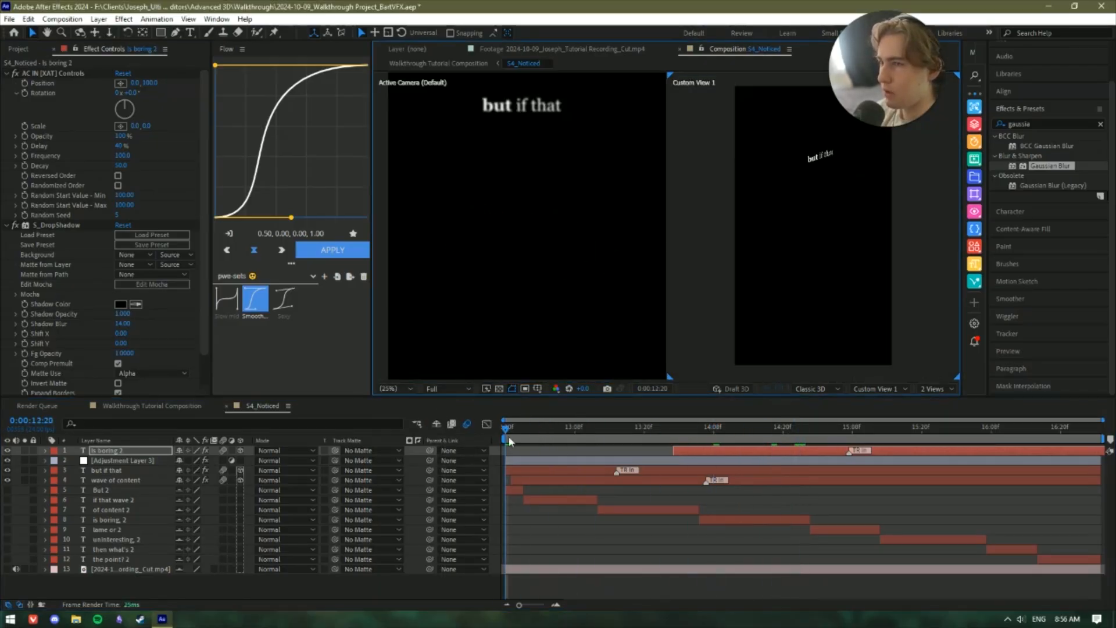
left_click(933, 388)
left_click(941, 405)
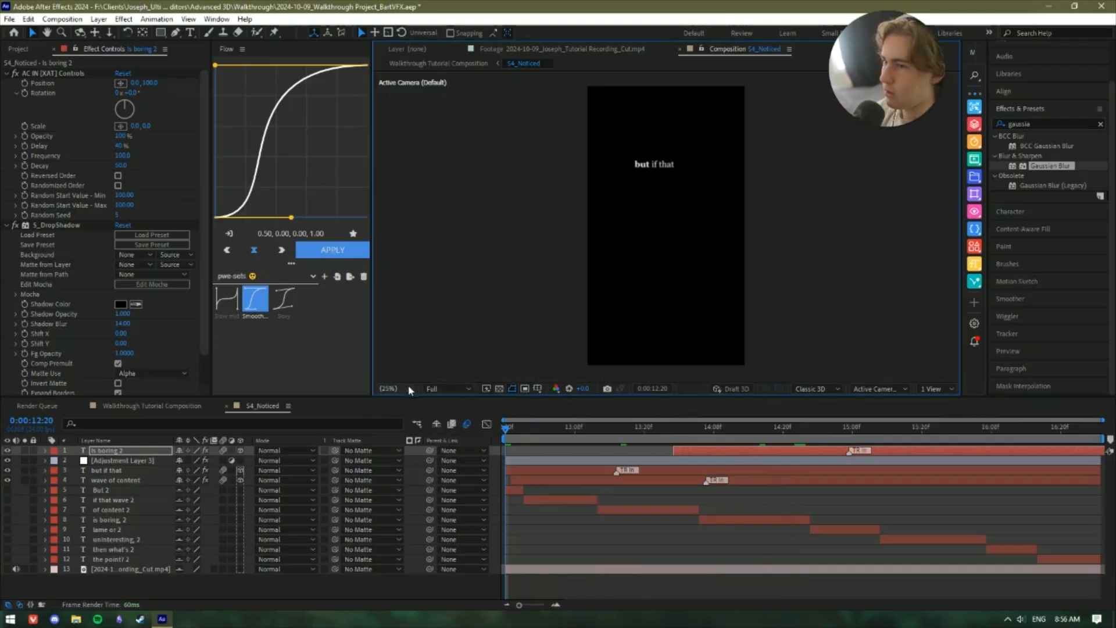
Preview the blurred caption sequence from the start and leave the playhead at 0:00:15:01.
left_click_drag(547, 432, 503, 428)
key("space")
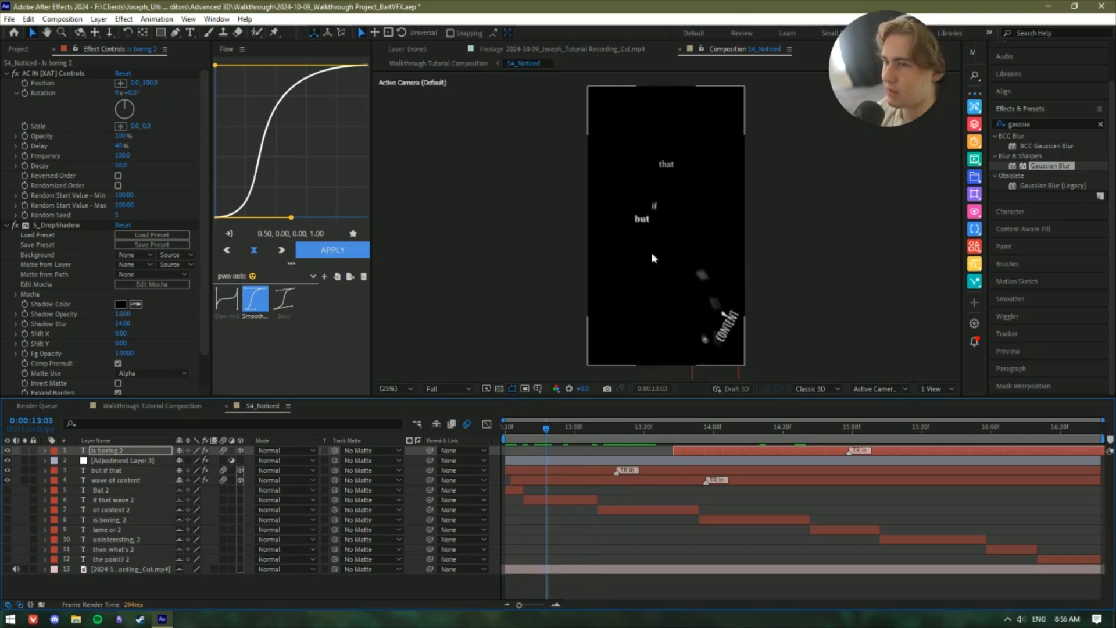
left_click_drag(568, 430, 813, 427)
left_click(876, 555)
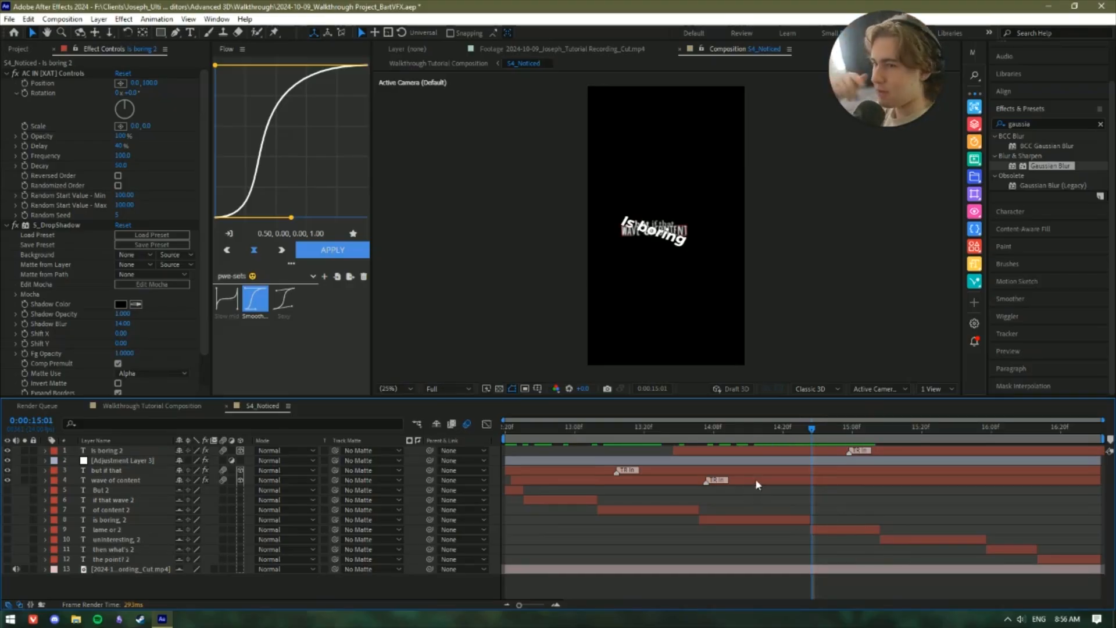
left_click_drag(812, 430, 813, 432)
left_click(813, 433)
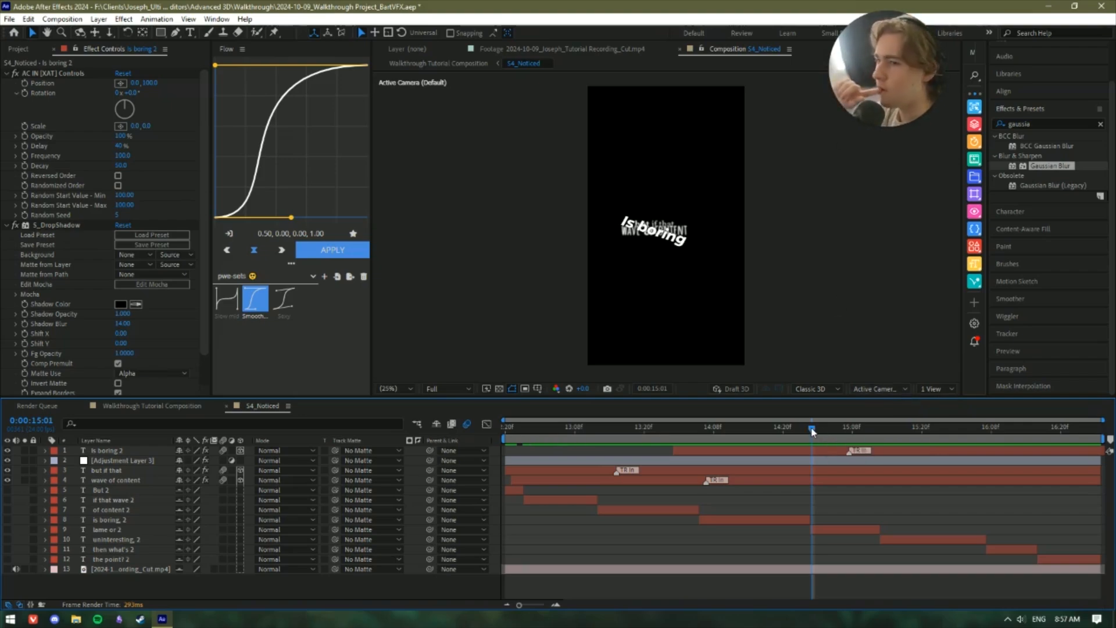
mouse_move(812, 435)
left_mouse_down()
mouse_move(790, 434)
mouse_move(815, 438)
left_mouse_up()
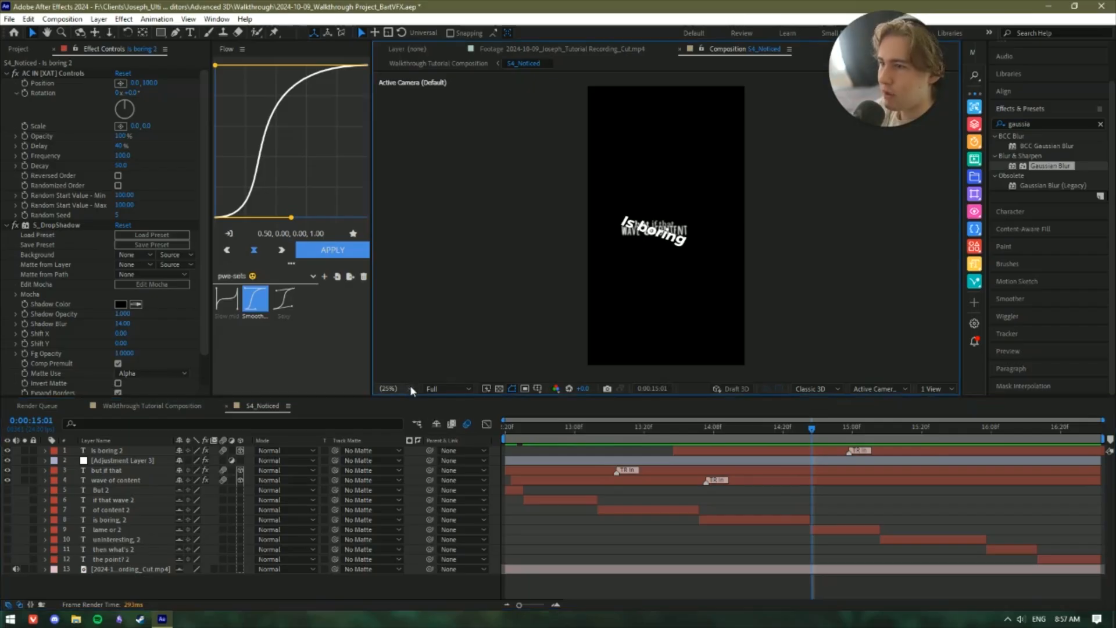
left_click(641, 223)
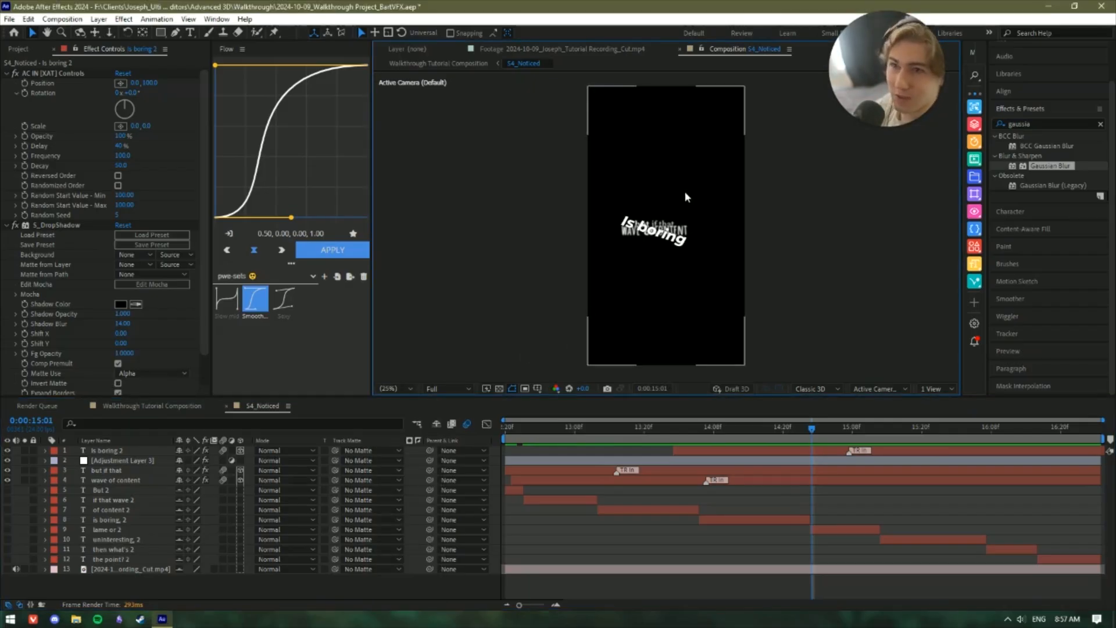
Duplicate the "Is boring 2" layer and change the copy's text to "lame".
left_click(119, 491)
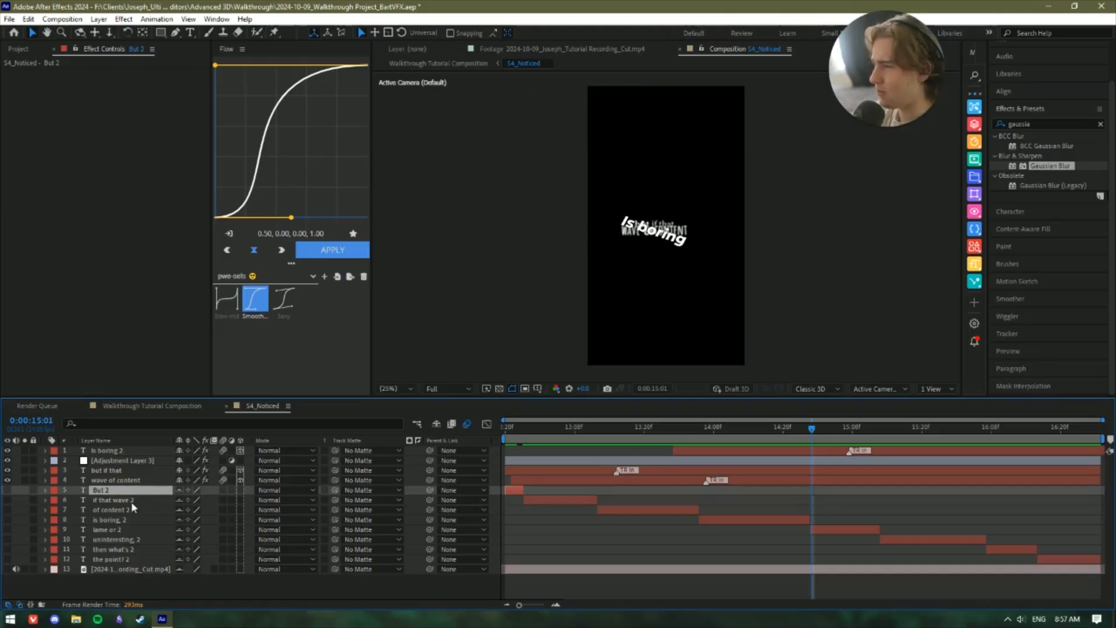
left_click(836, 508)
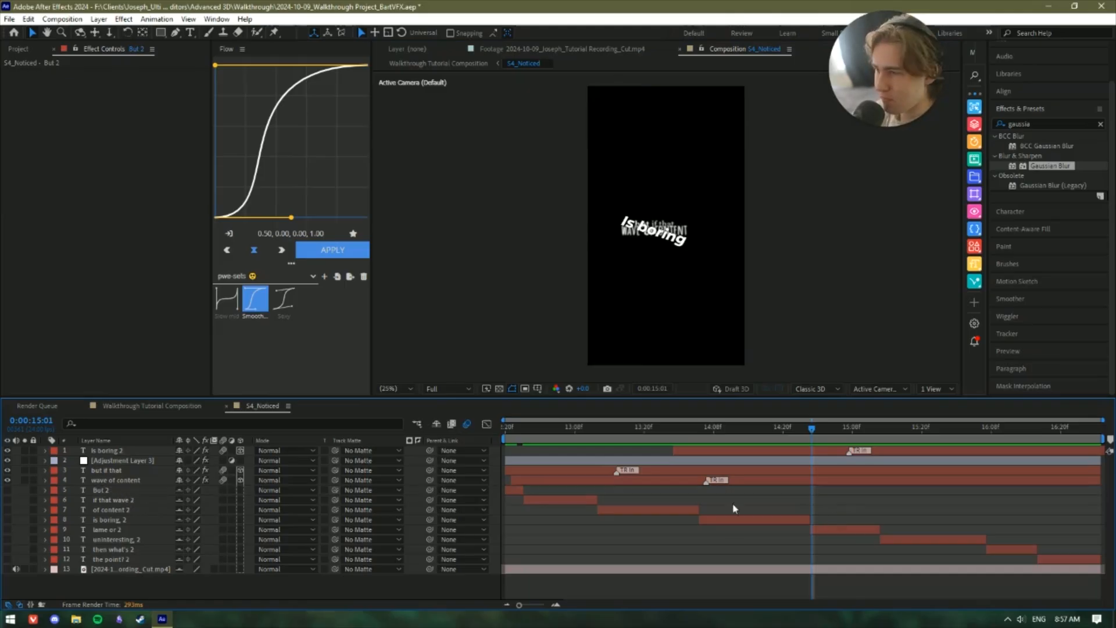
left_click(106, 450)
key("ctrl+d")
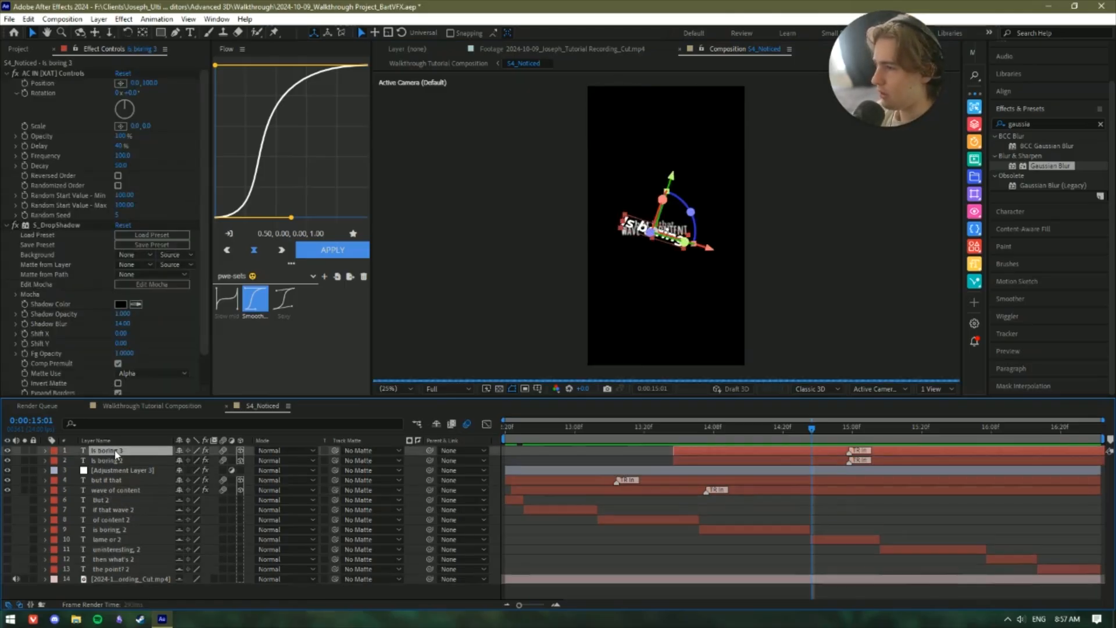
key("ctrl+t")
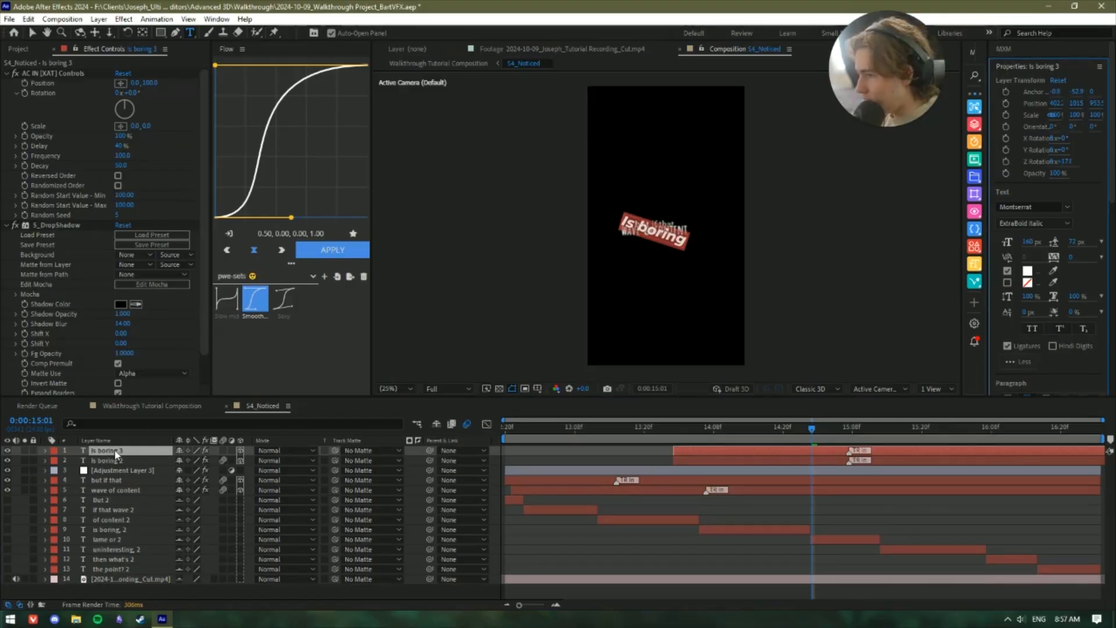
type("lame")
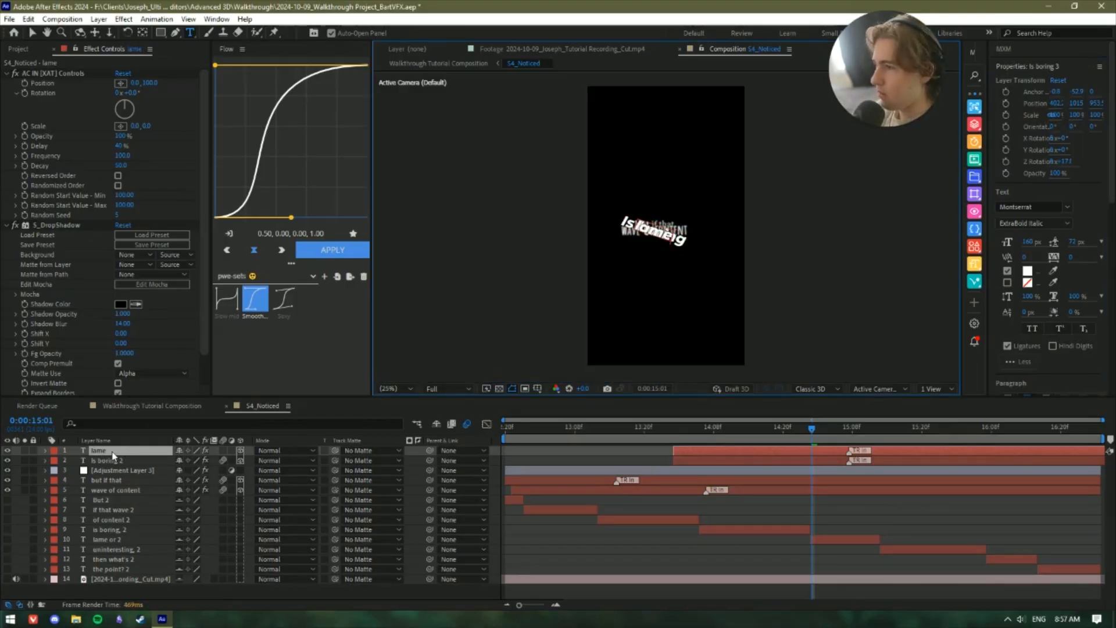
Reveal the rotation properties of the "lame" layer and set its Z Rotation to -8°.
type(" or")
left_click(195, 490)
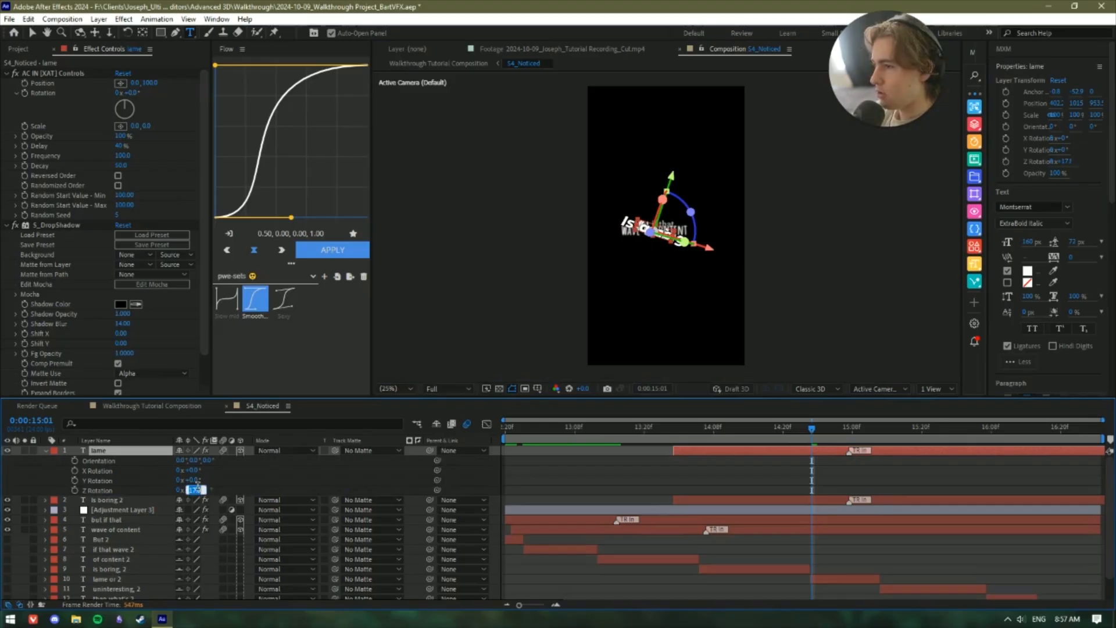
type("-")
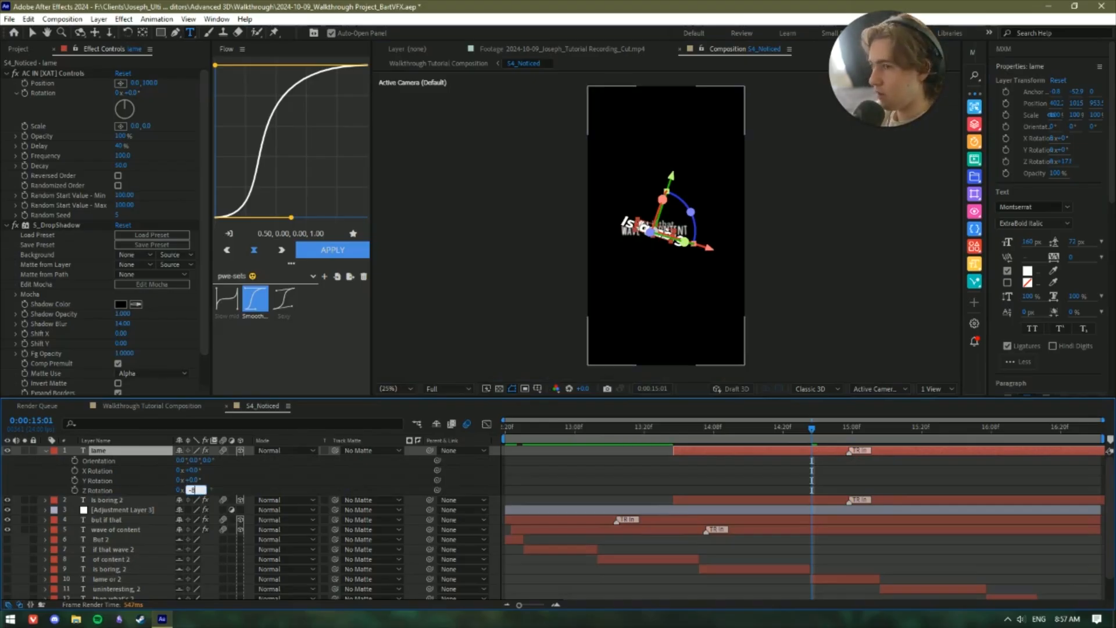
type("8")
key("Return")
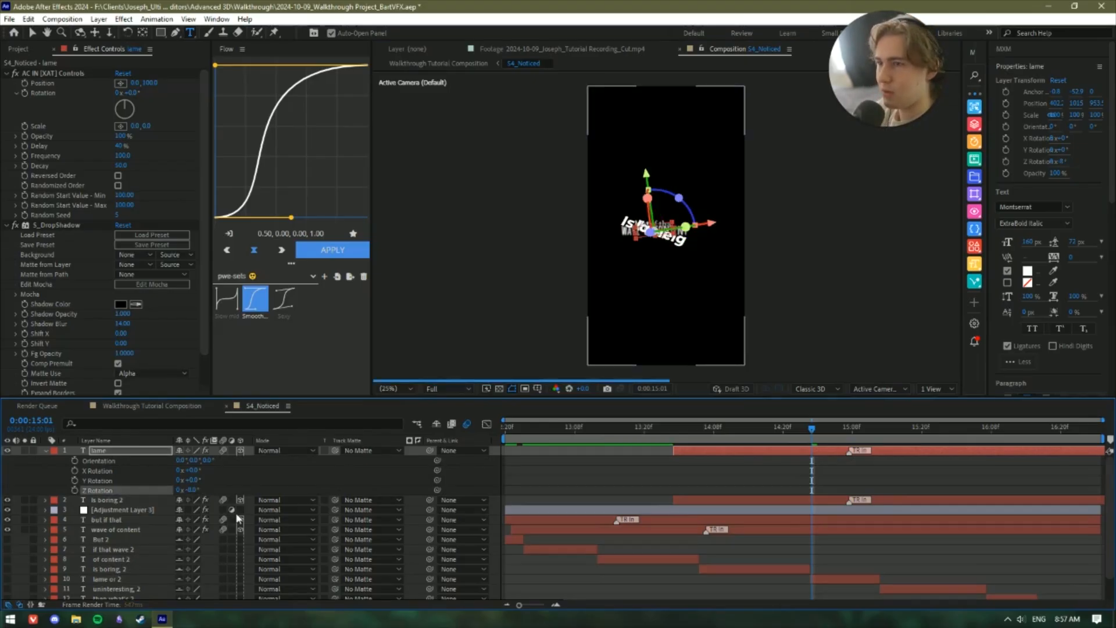
Set the "lame" layer's Z Rotation to -1.7° and, in a two-view layout, pull it toward the camera to a Z position of about 227.
left_click_drag(192, 490, 232, 496)
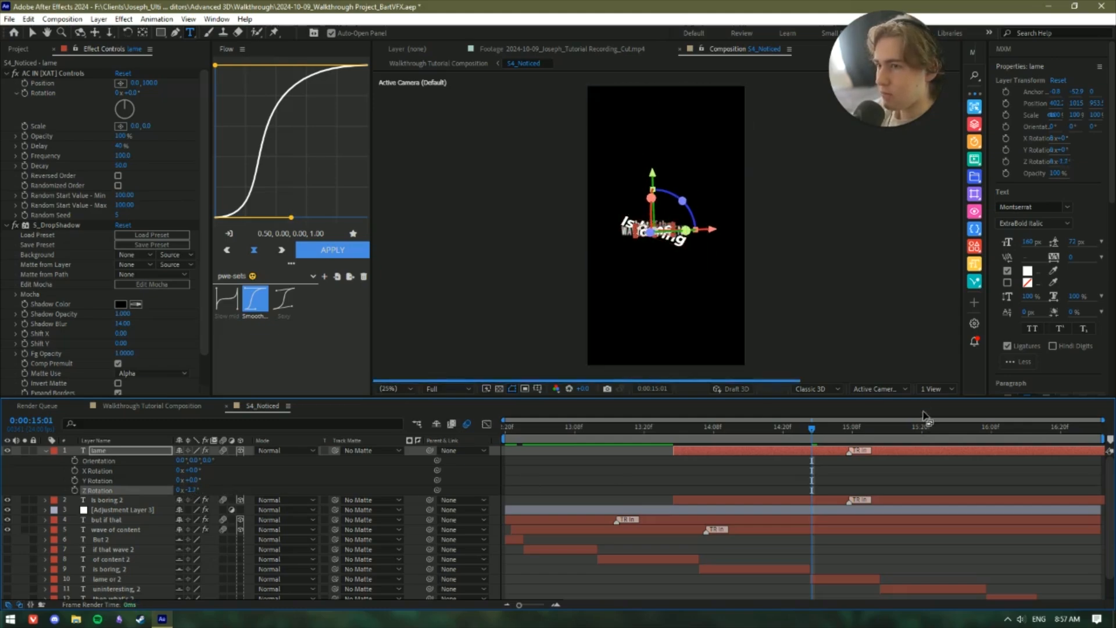
left_click(936, 388)
left_click(953, 430)
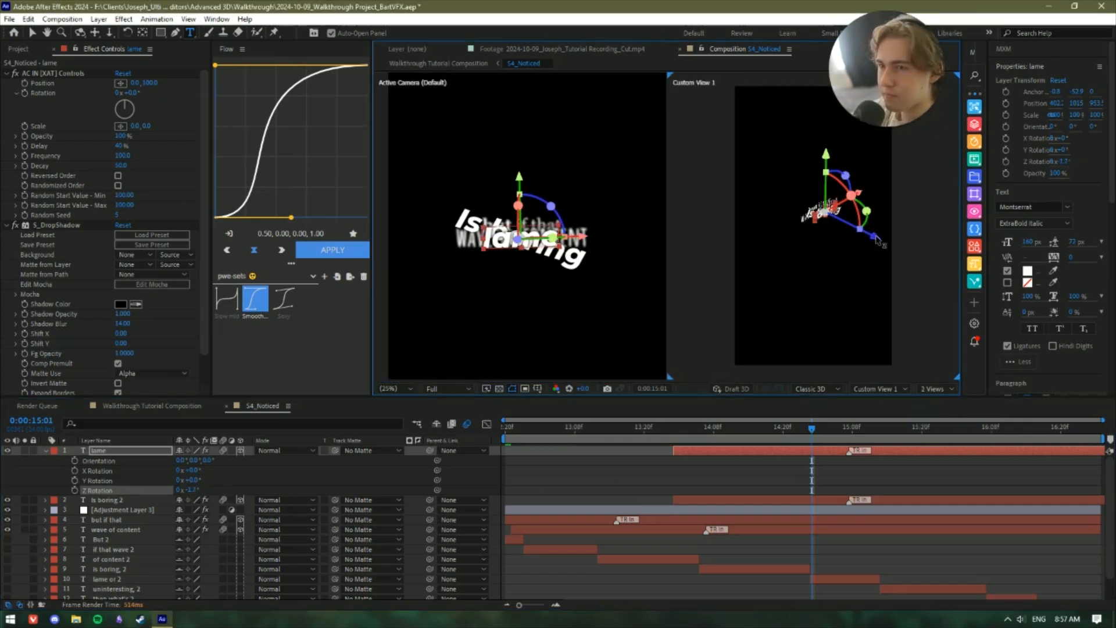
key("v")
left_click_drag(878, 240, 909, 274)
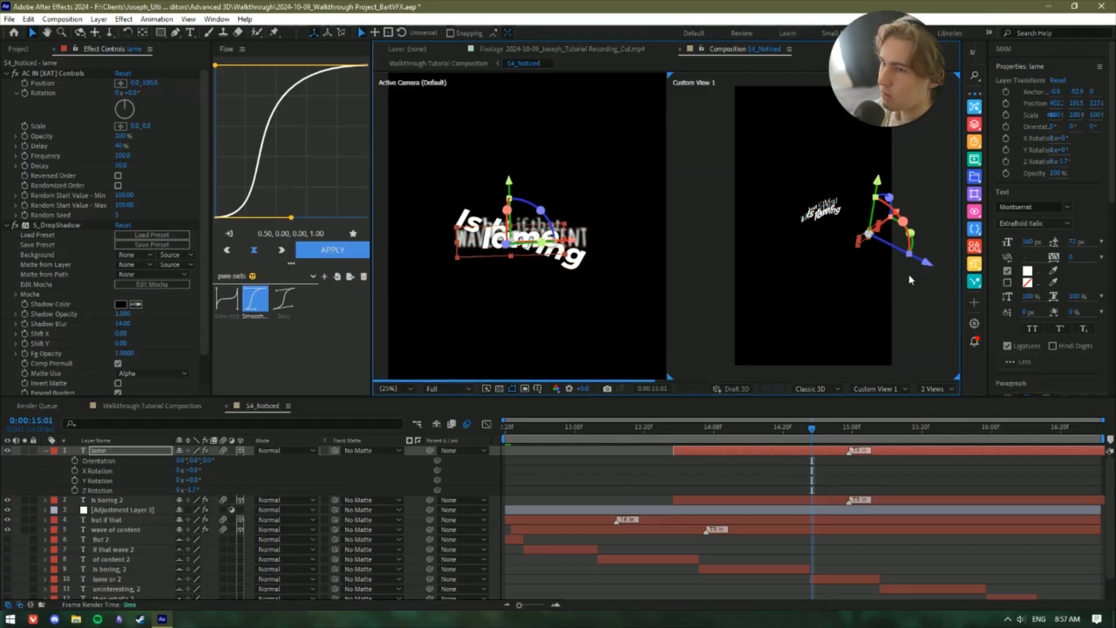
Move the "Is boring 2" layer along its Z axis toward the camera to a Z position of about 731.
left_click(866, 466)
scroll(855, 237, "up", 2)
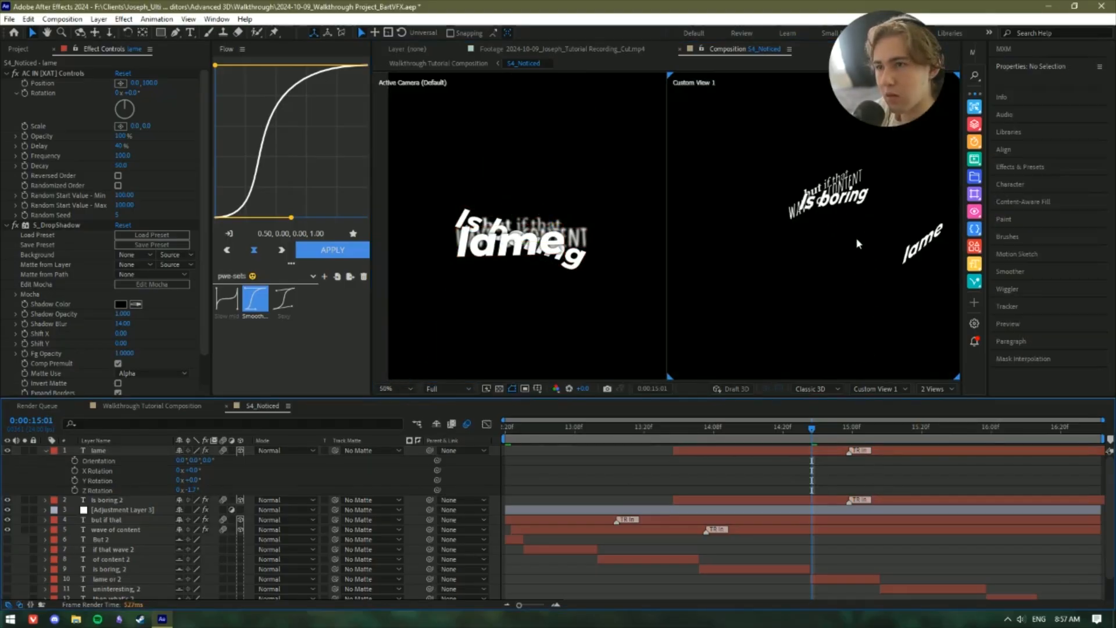
left_click(851, 200)
left_click_drag(889, 223, 910, 240)
Duplicate the "lame" layer and pull the copy further toward the camera to a Z position of about -415.
left_click(913, 272)
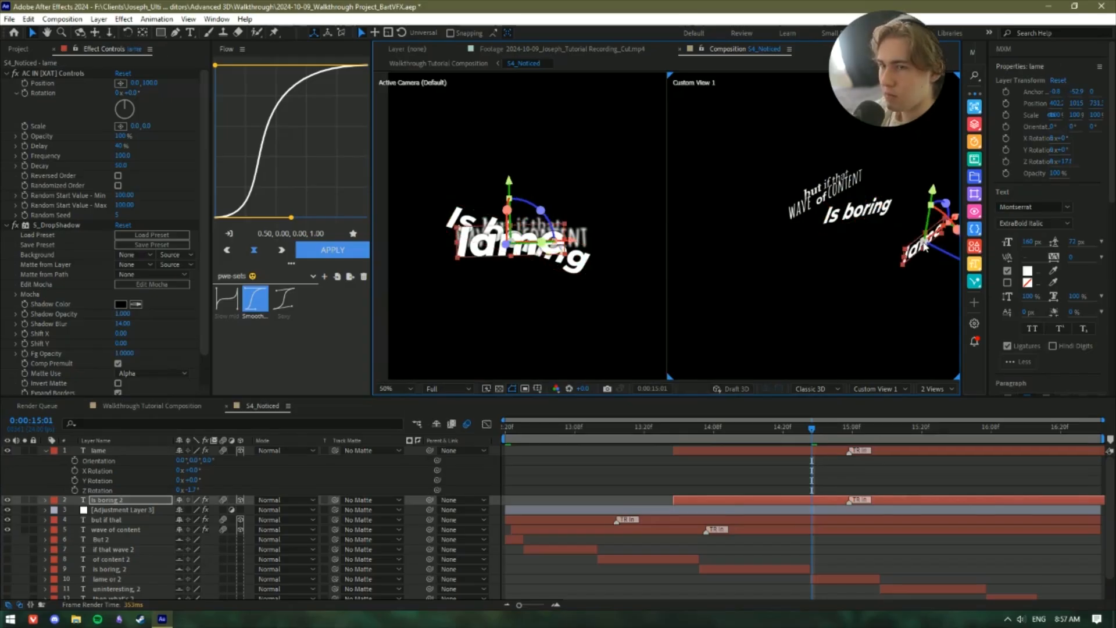
scroll(791, 260, "down", 2)
left_click_drag(792, 259, 789, 258)
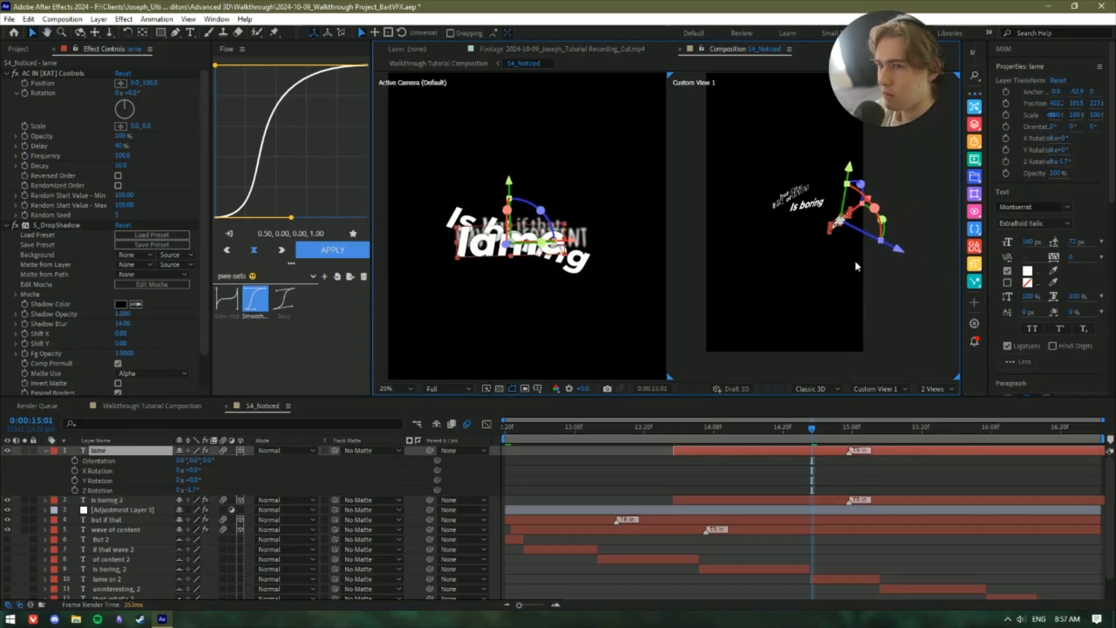
key("ctrl+d")
left_click_drag(902, 253, 955, 289)
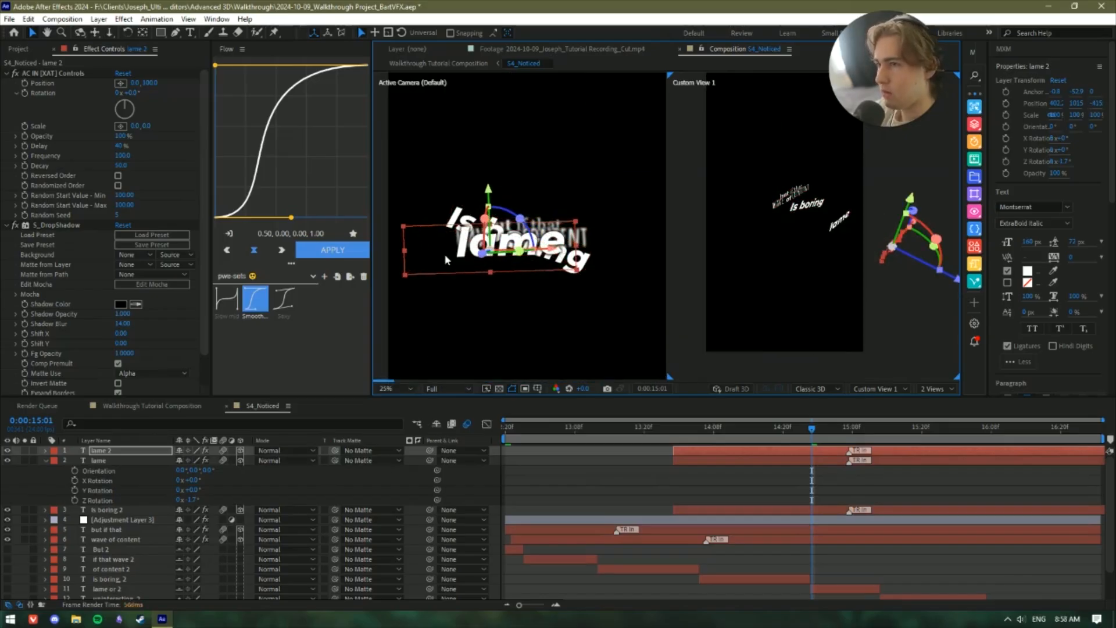
Change the text of the duplicated "lame" layer to "Uninteresting" and deselect it.
double_click(456, 262)
type("U")
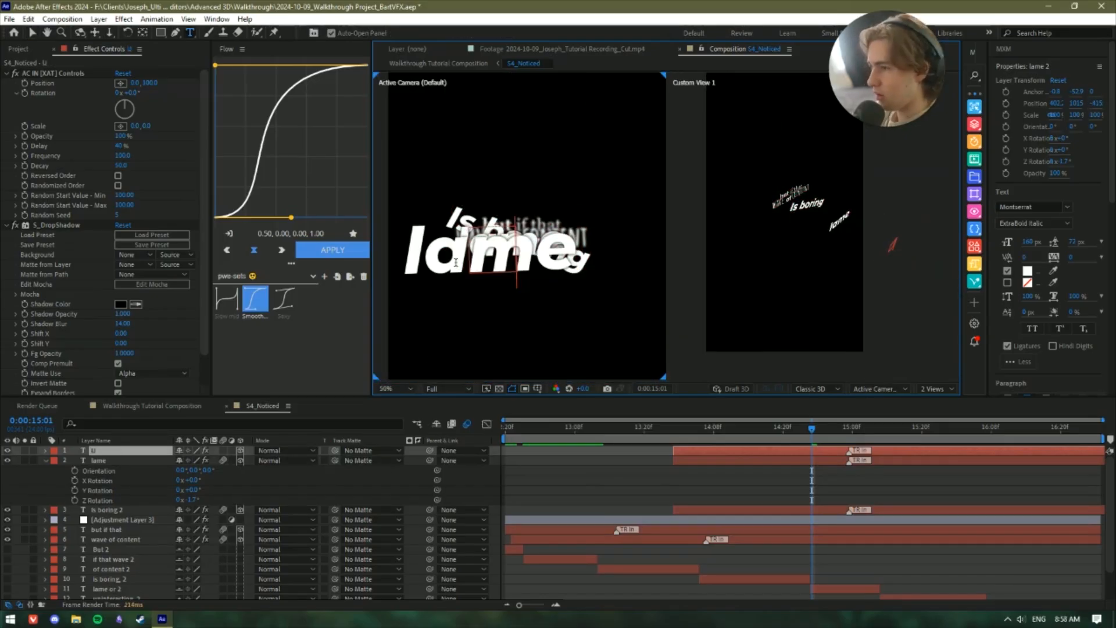
type("ninteresting")
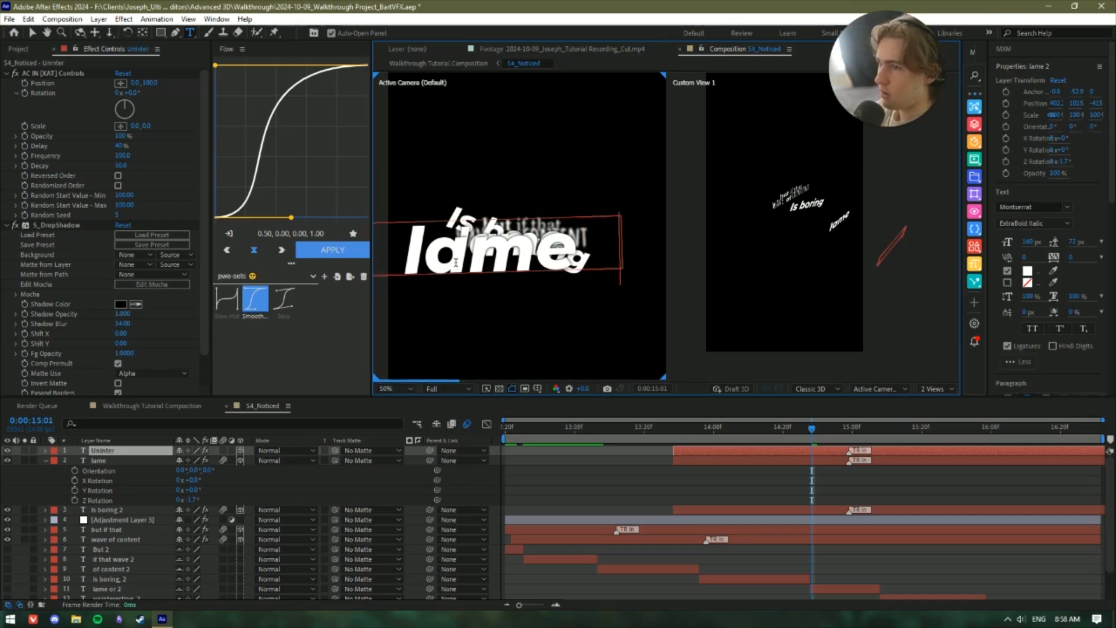
key("KP_Enter")
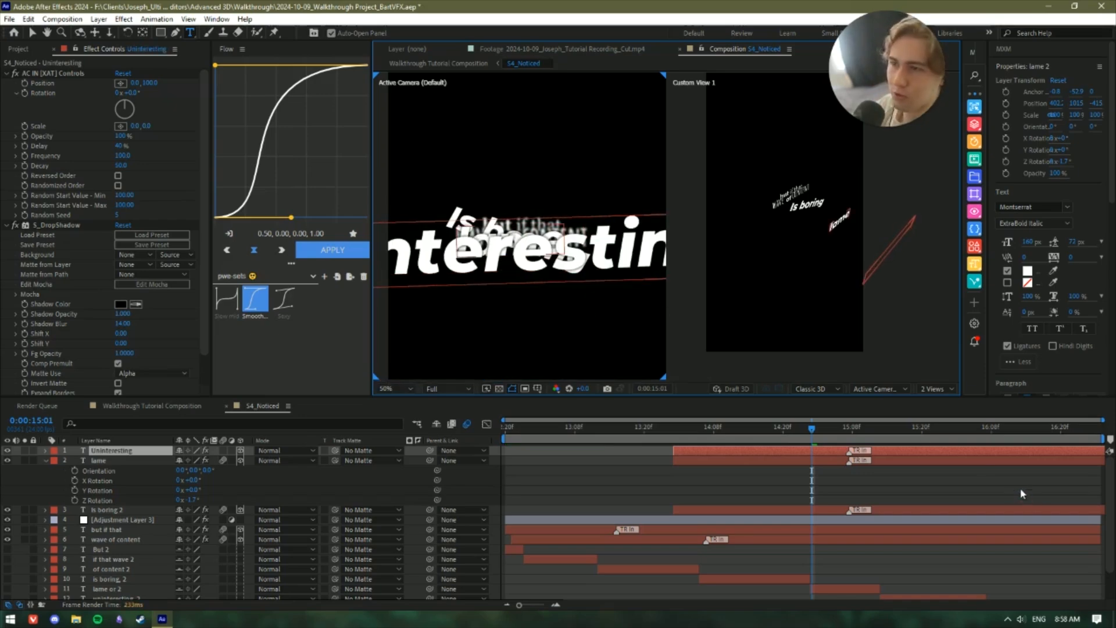
left_click(1021, 491)
scroll(591, 255, "down", 2)
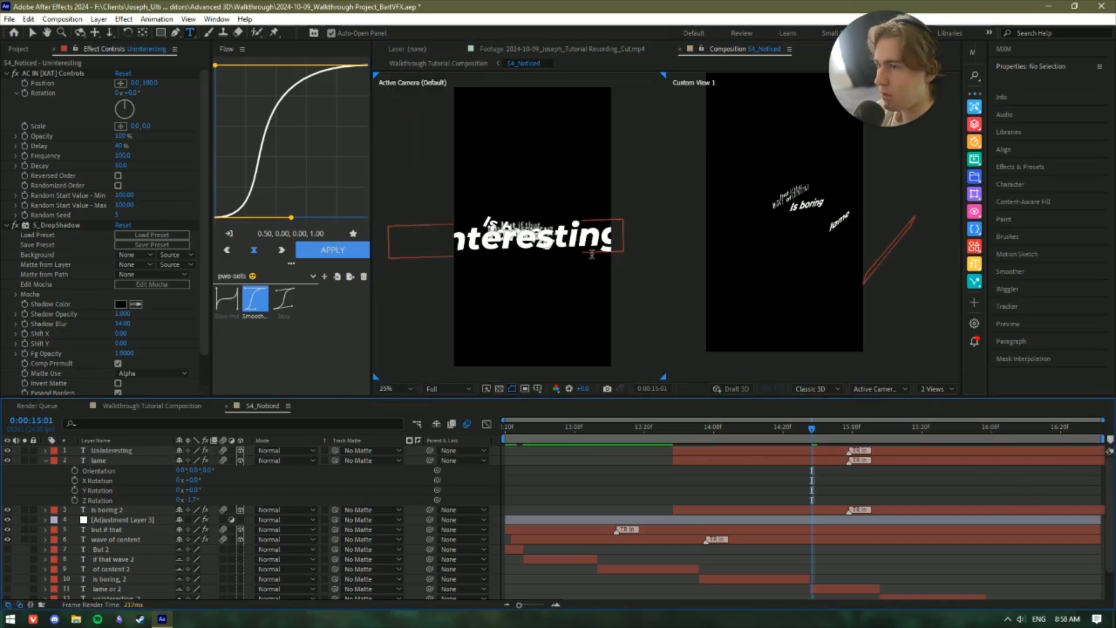
key("v")
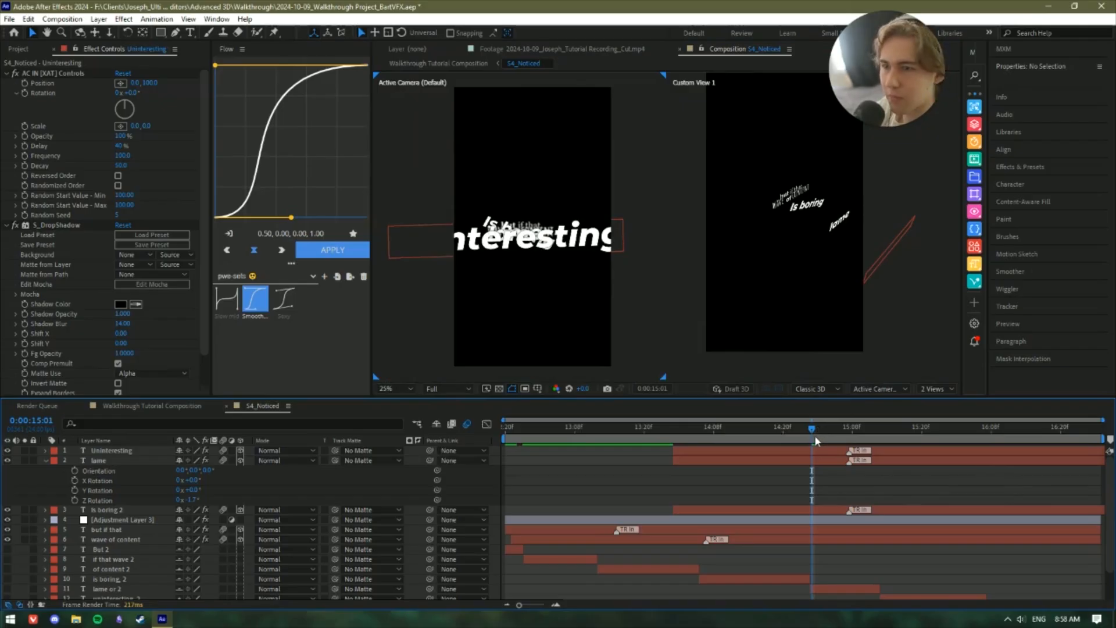
Try to shift the "lame" layer in time so it starts at 0:00:14:22, and undo the shift.
mouse_move(812, 430)
left_mouse_down()
mouse_move(839, 433)
mouse_move(794, 431)
left_mouse_up()
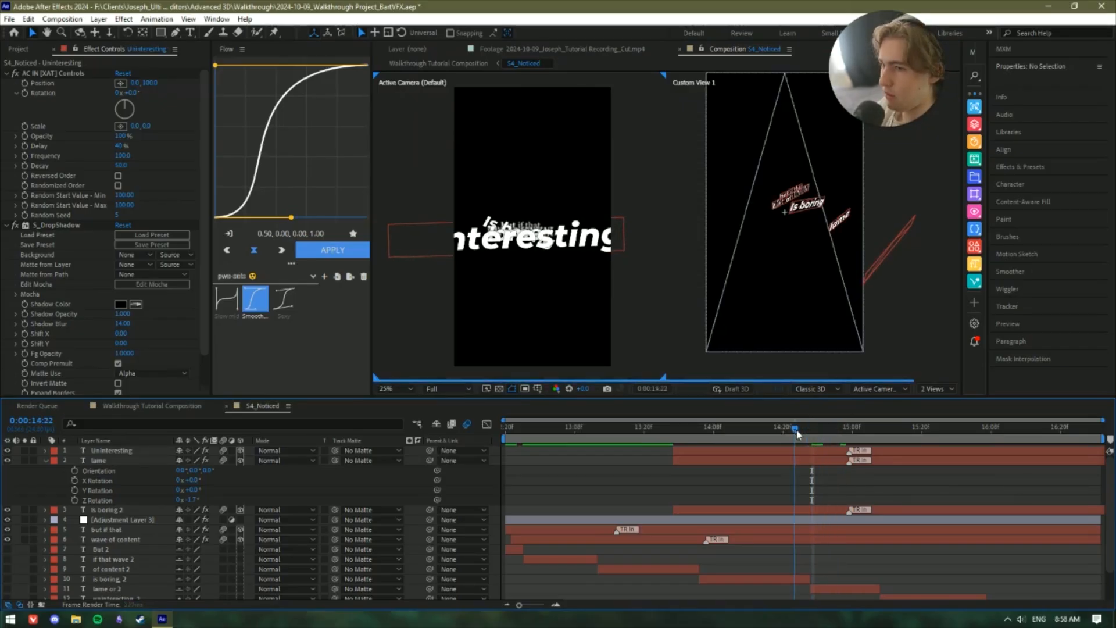
left_click(152, 508)
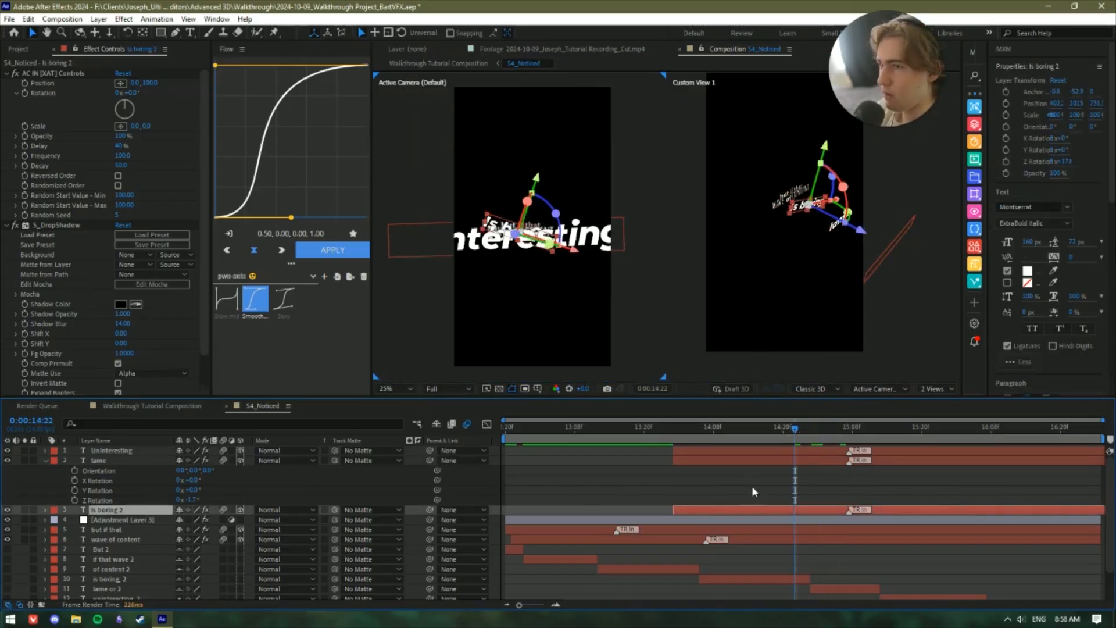
scroll(785, 504, "down", 1)
left_click(808, 555)
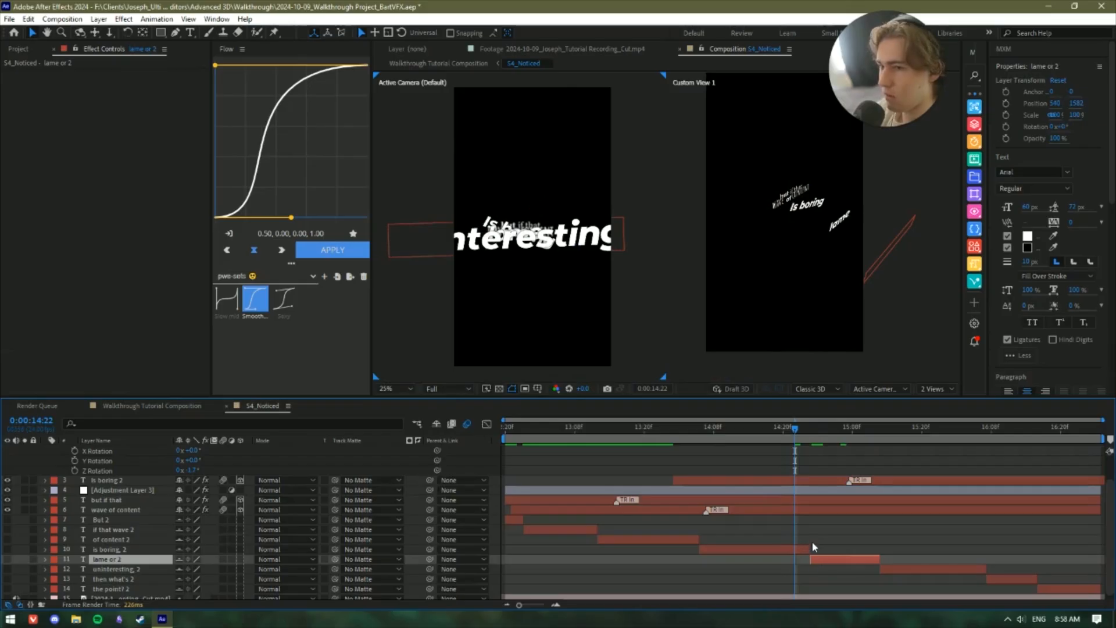
scroll(814, 511, "up", 1)
left_click_drag(708, 467, 830, 465)
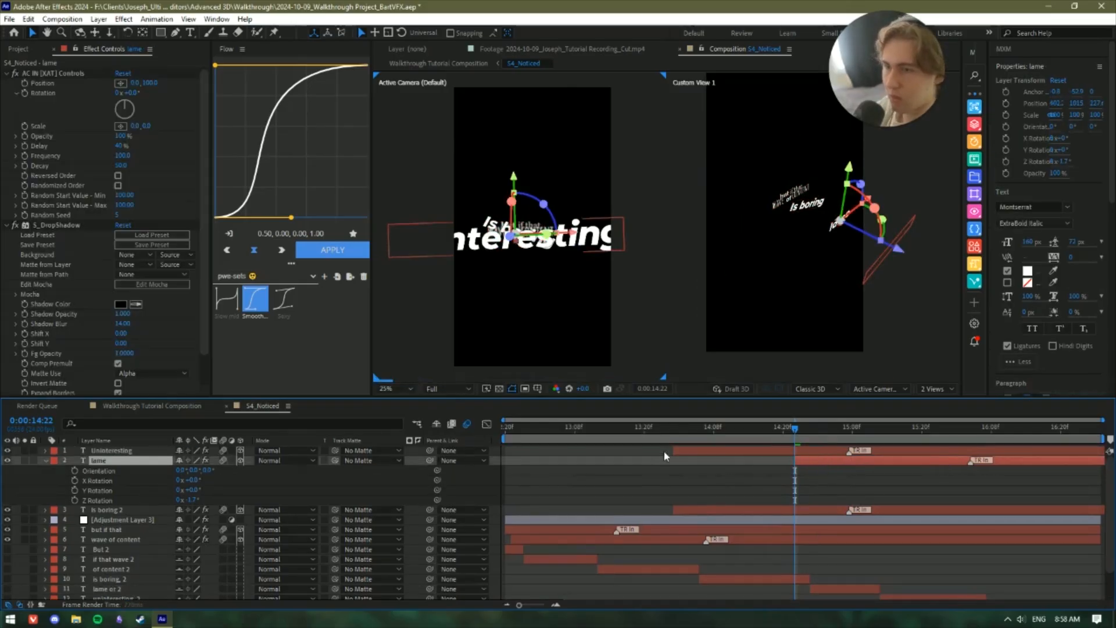
key("ctrl+z")
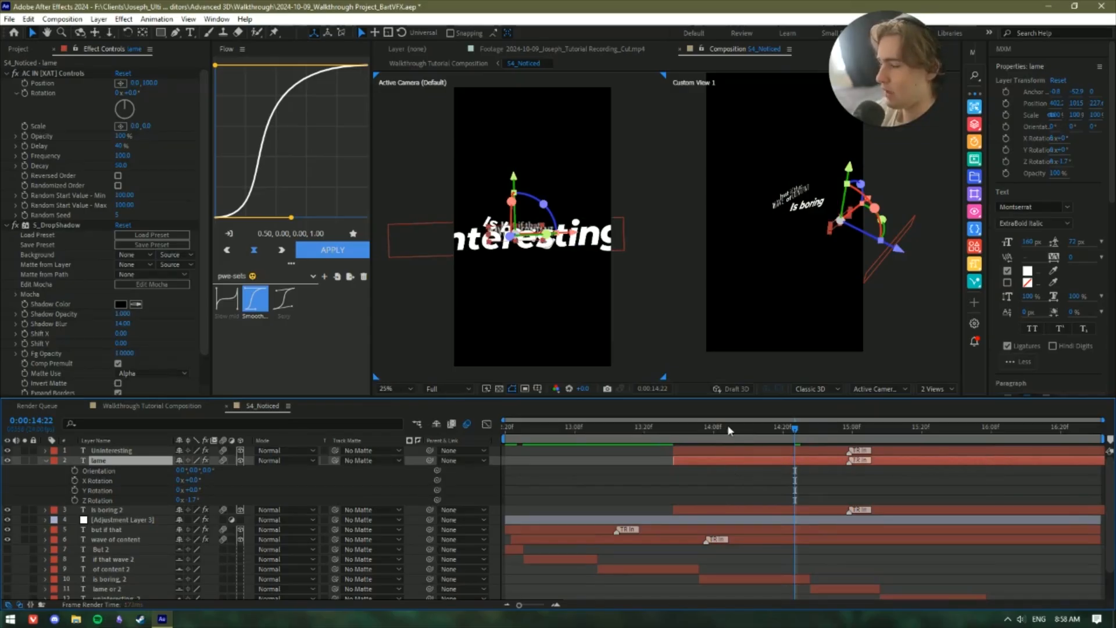
Return the playhead to 0:00:12:20 and hide the blur adjustment layer.
left_click_drag(727, 427, 661, 428)
left_click(45, 460)
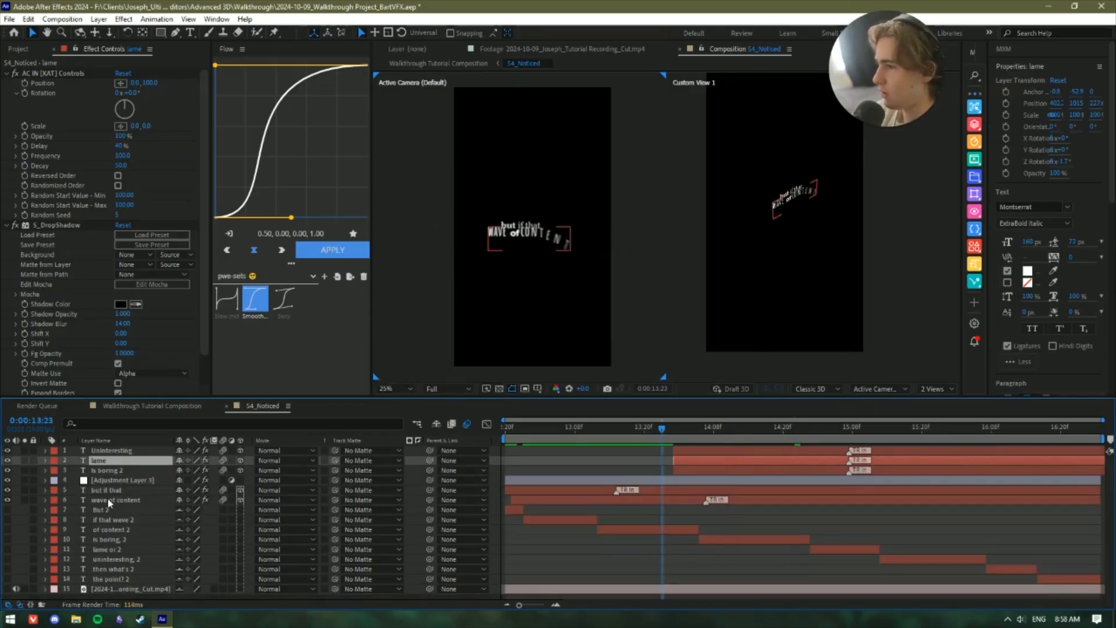
left_click(111, 481)
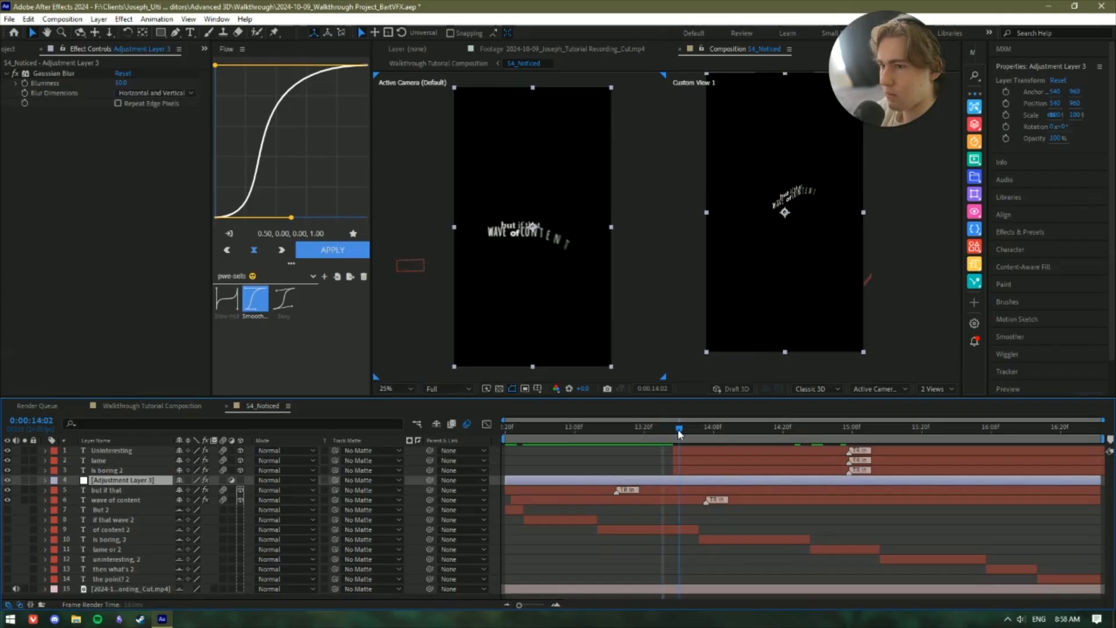
key("Home")
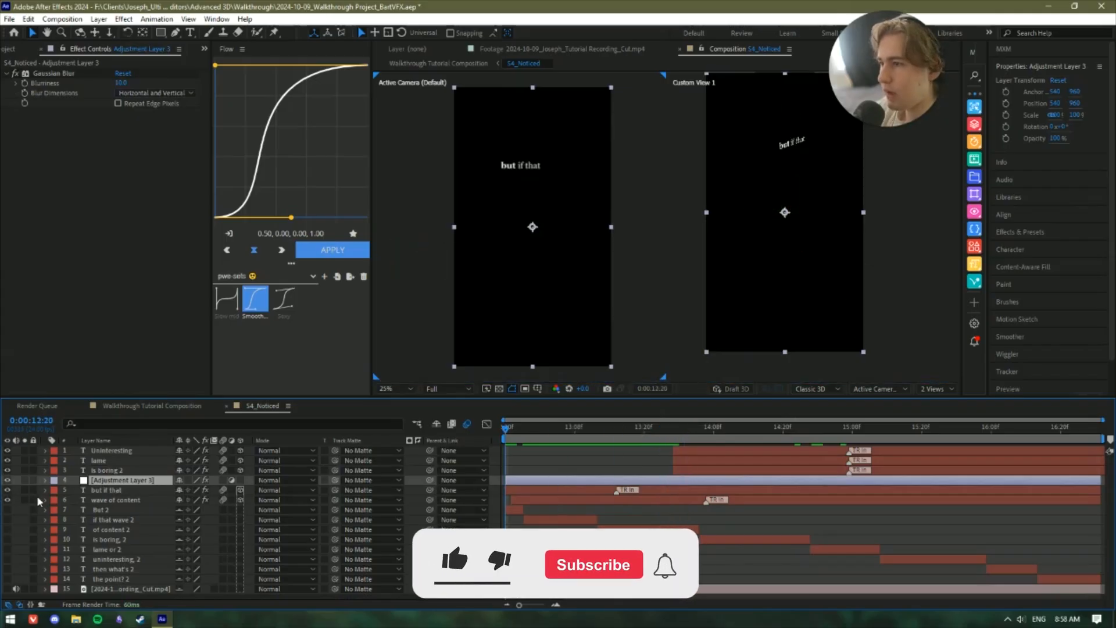
left_click(8, 480)
Open the contextual commands for the "is boring, 2" layer in the timeline.
left_click(519, 543)
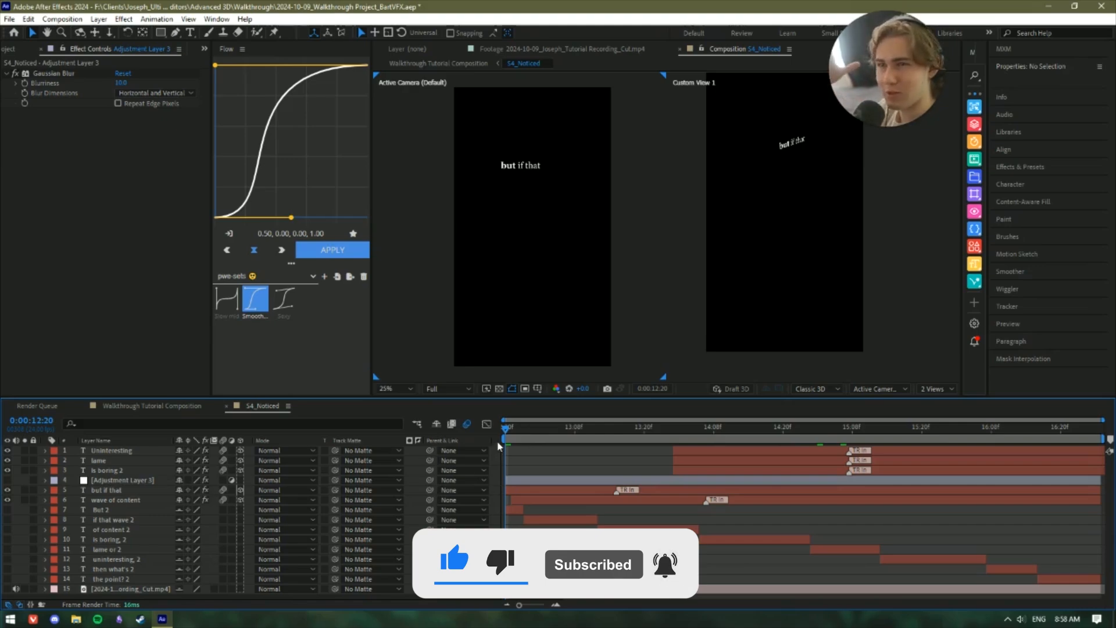
right_click(525, 536)
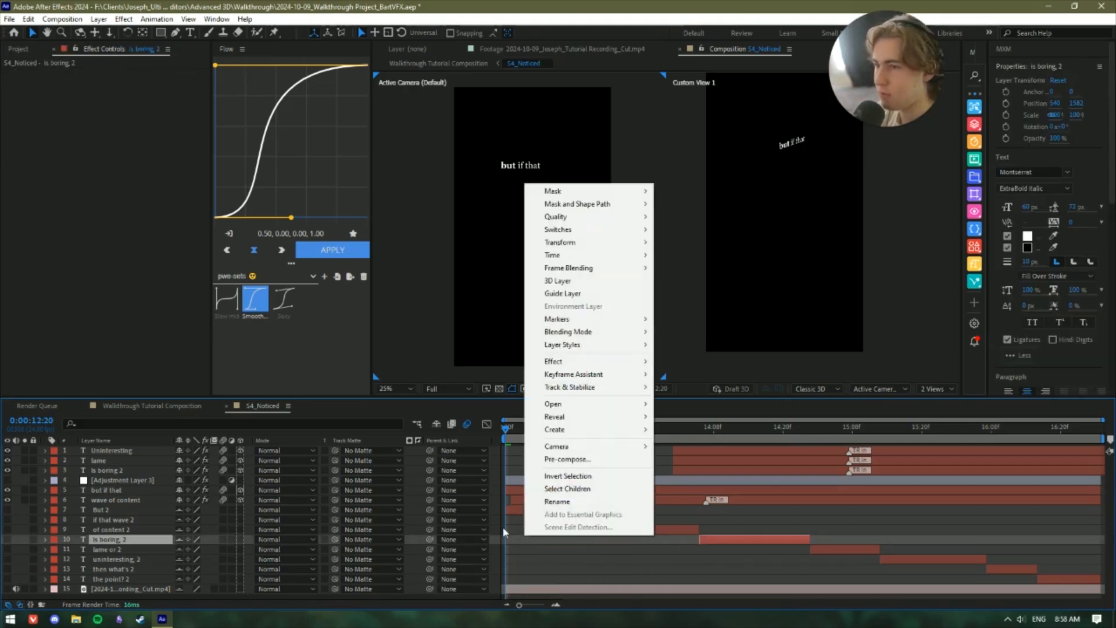
Hide the nine layers from But 2 down to the tutorial recording footage from the layer list using shy layers.
left_click(122, 509)
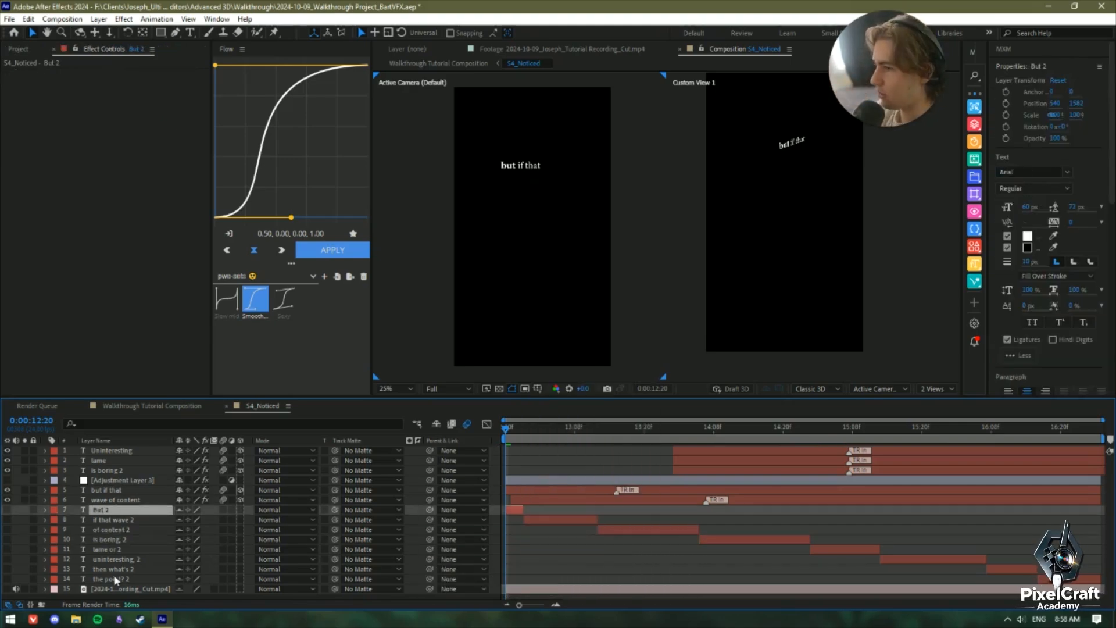
left_click(107, 589, "shift")
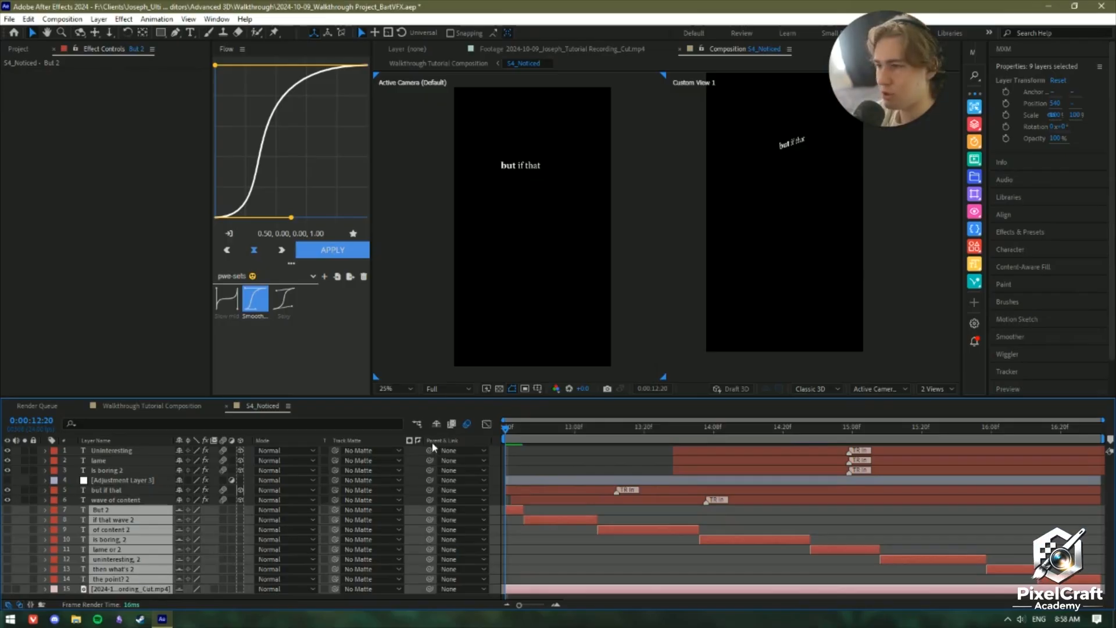
left_click(436, 424)
Create a new two-node camera named Camera in the S4_Noticed composition.
right_click(118, 534)
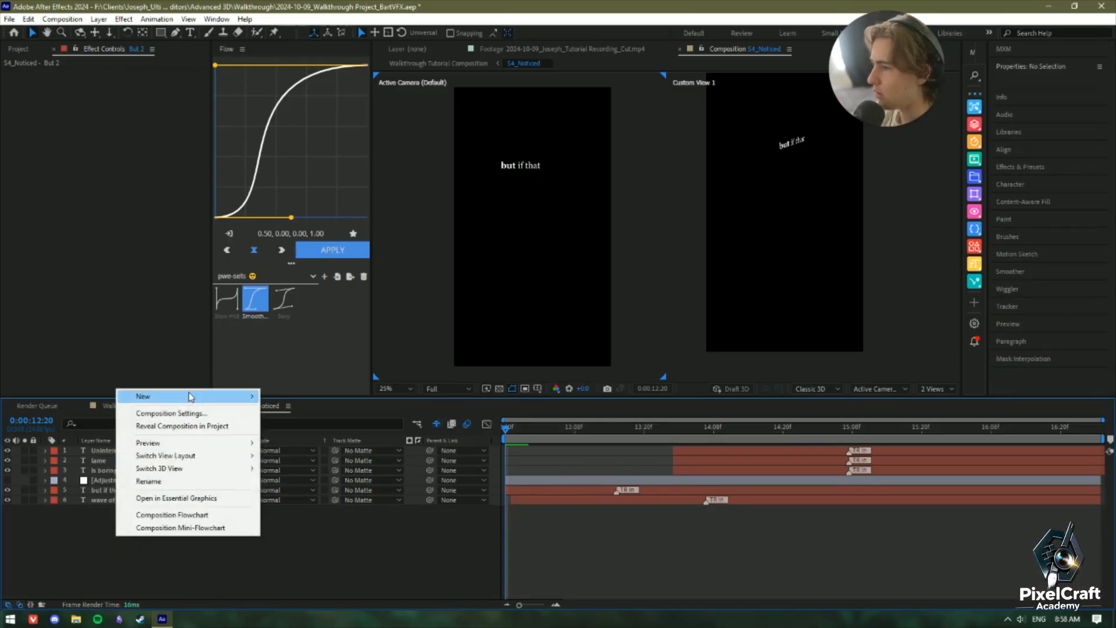
mouse_move(199, 395)
left_click(317, 451)
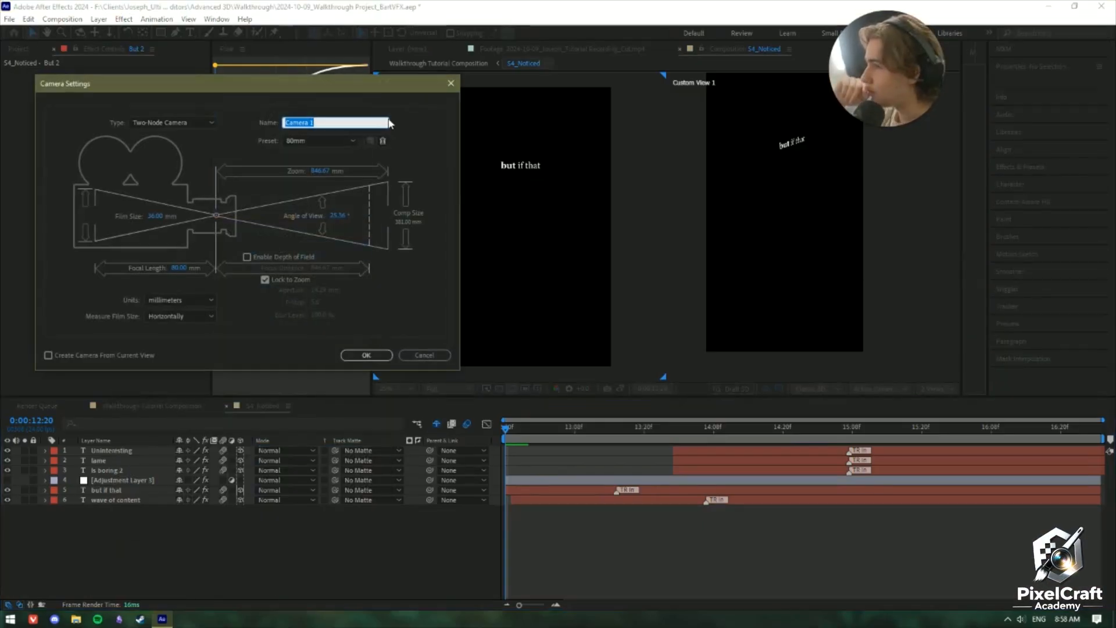
type("Camera")
key("Return")
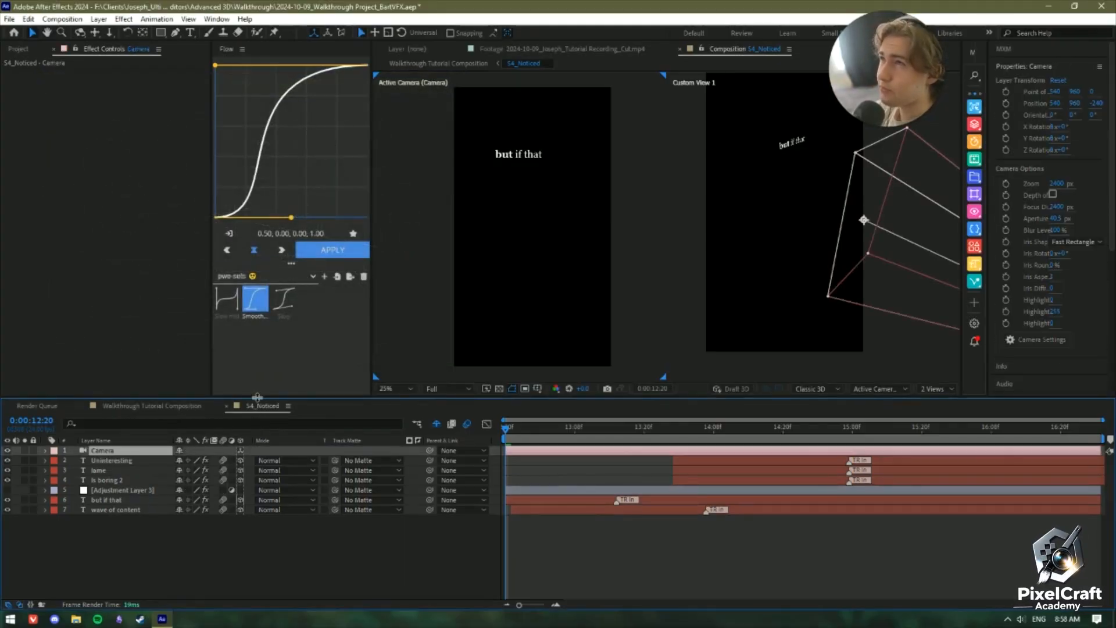
Delete the Camera layer and create a one-node camera in its place.
key("Delete")
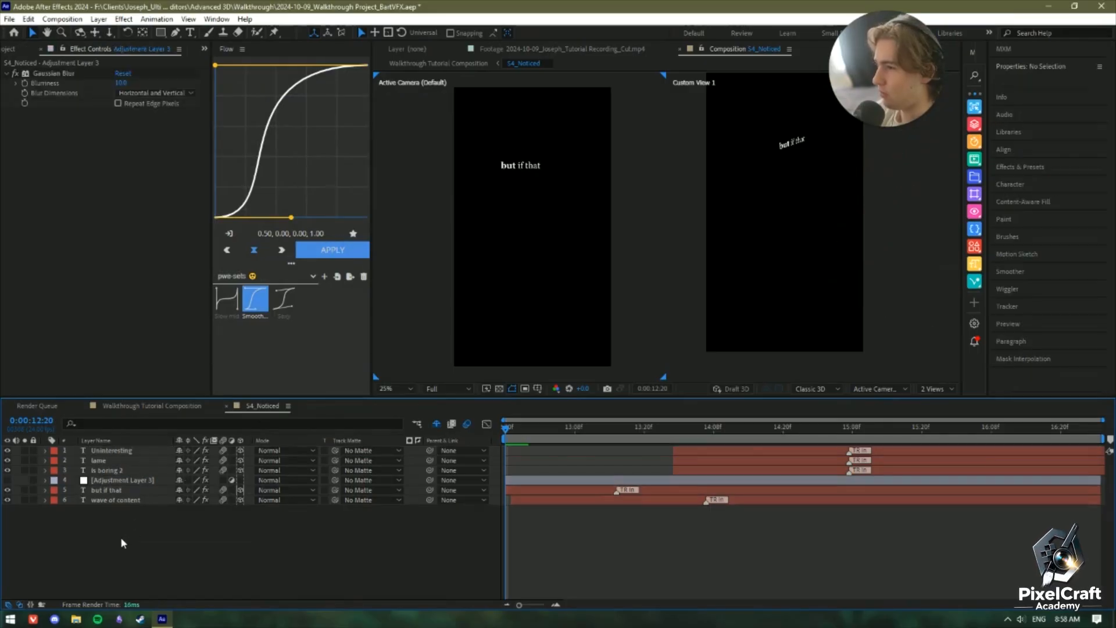
right_click(121, 535)
mouse_move(168, 402)
left_click(308, 454)
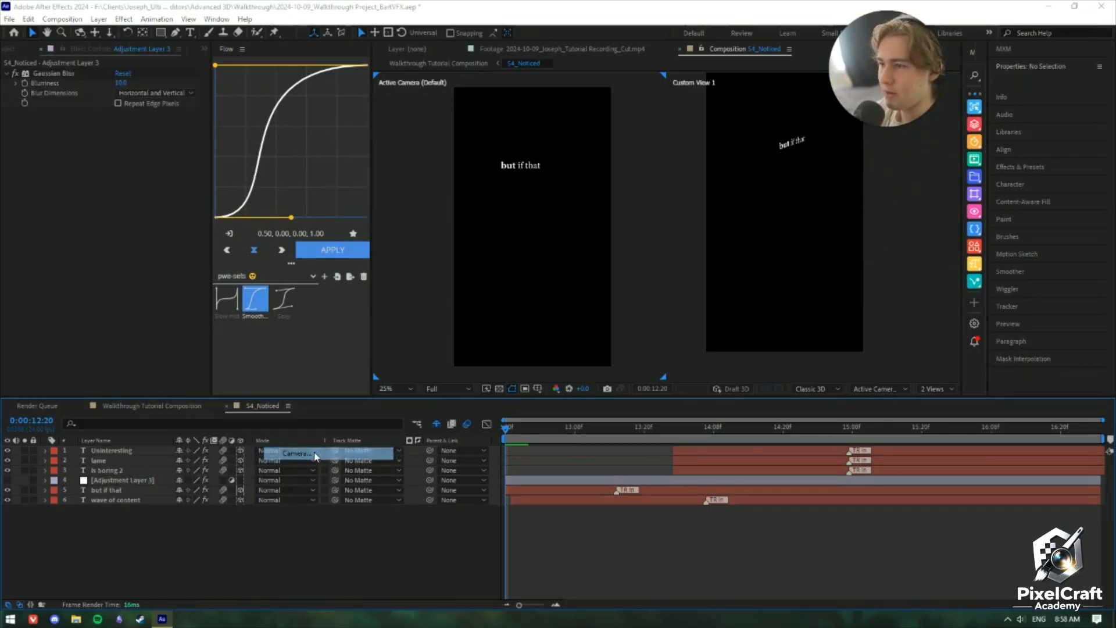
left_click(204, 121)
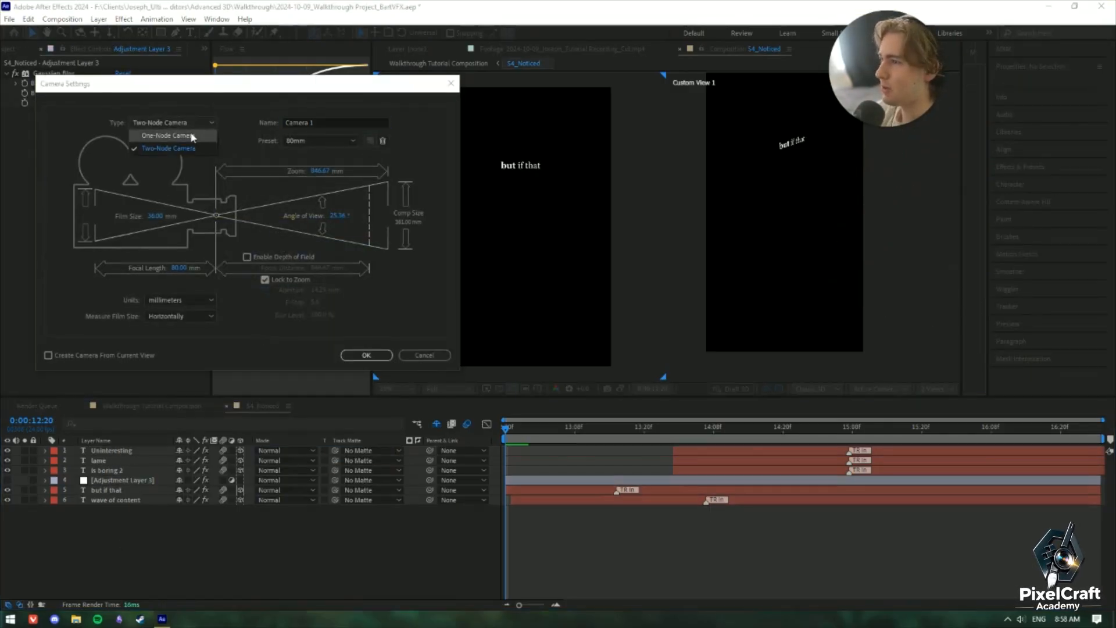
left_click(174, 135)
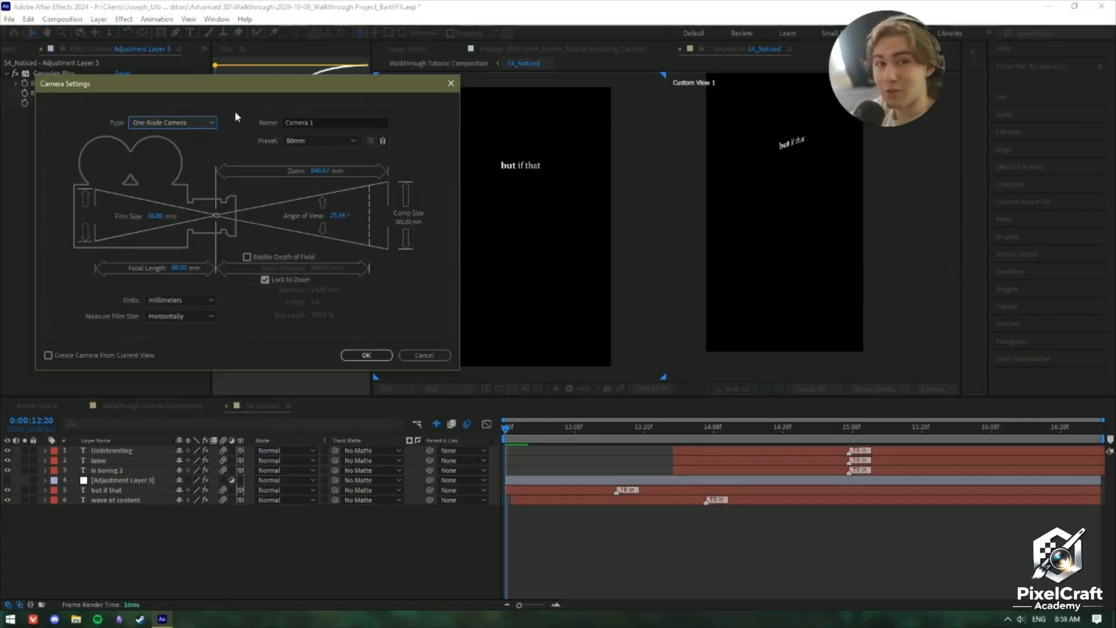
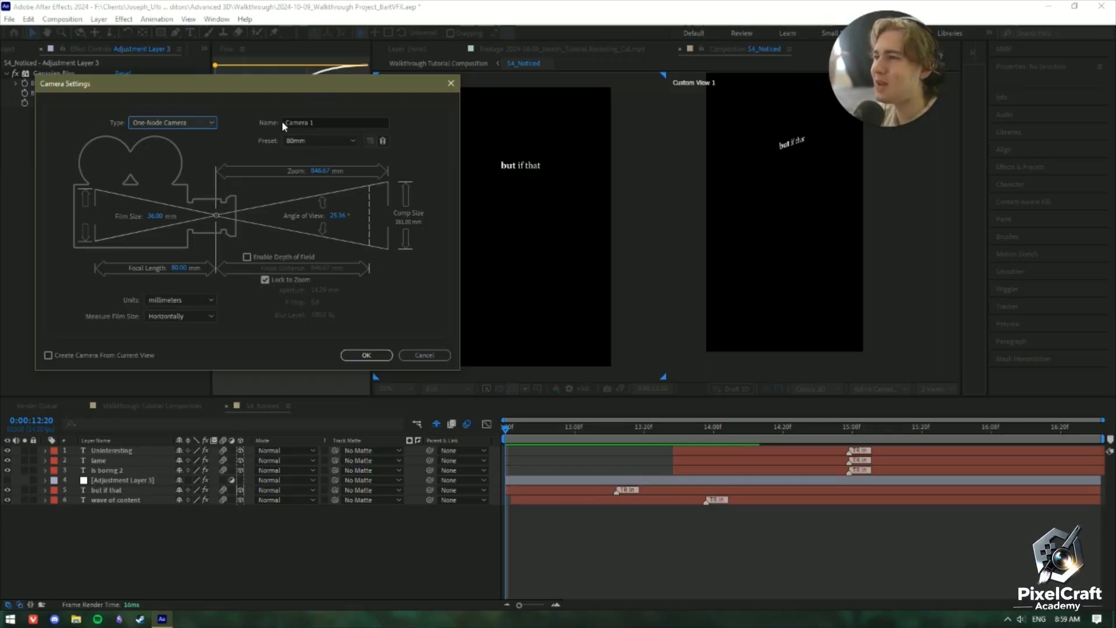
left_click(367, 355)
Examine the one-node camera's Transform properties and preview the text animation through it from 0:00:12:20.
left_click(45, 450)
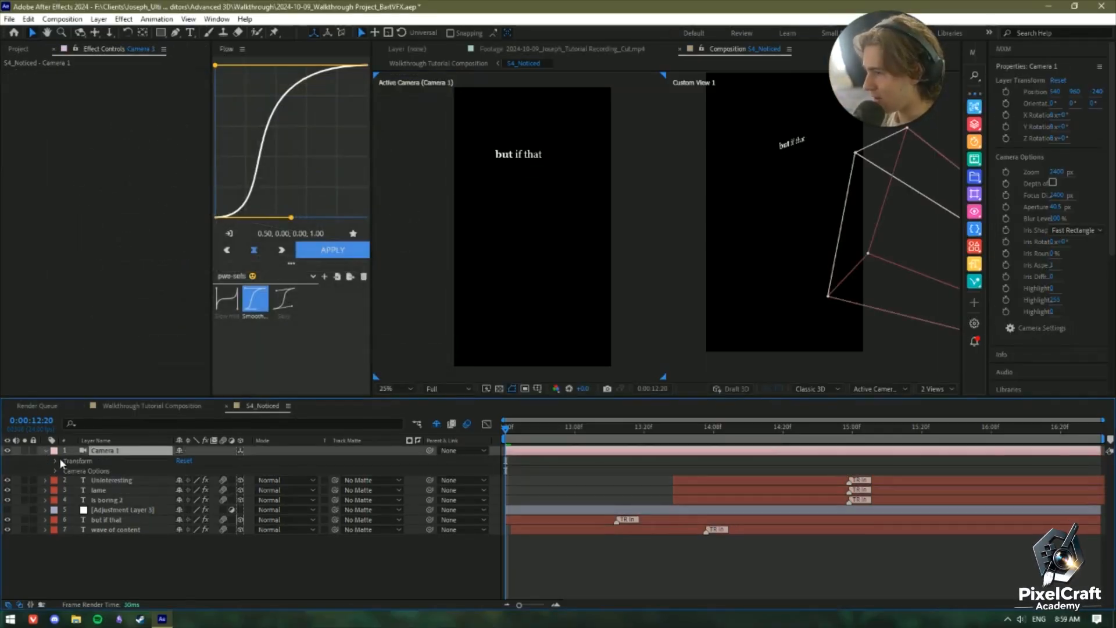
left_click(56, 460)
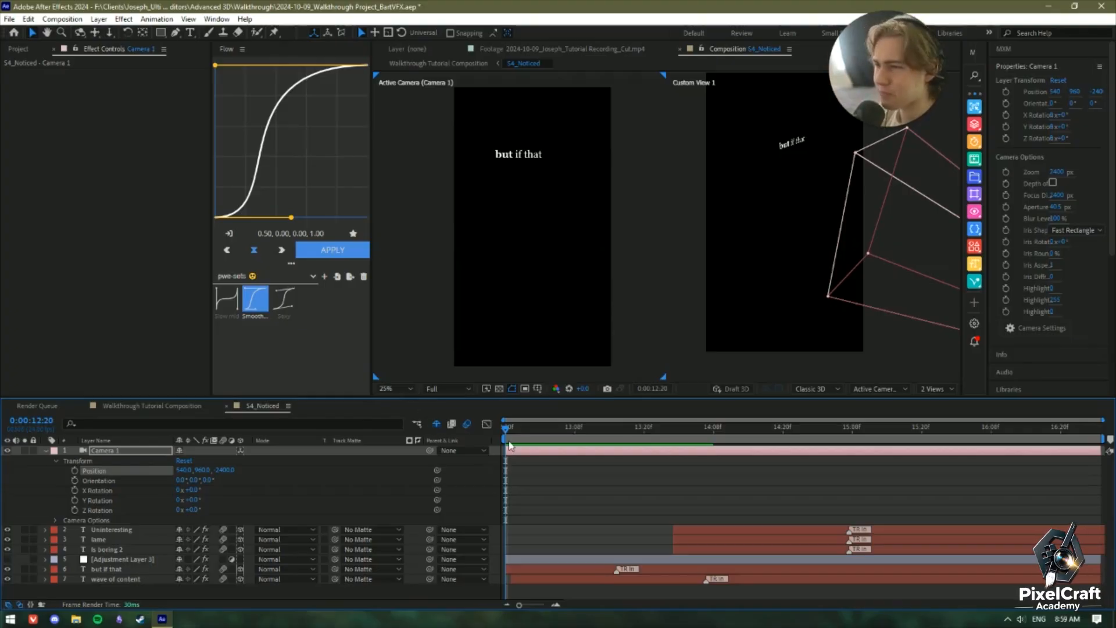
mouse_move(507, 430)
left_mouse_down()
mouse_move(668, 437)
mouse_move(550, 457)
mouse_move(494, 444)
left_mouse_up()
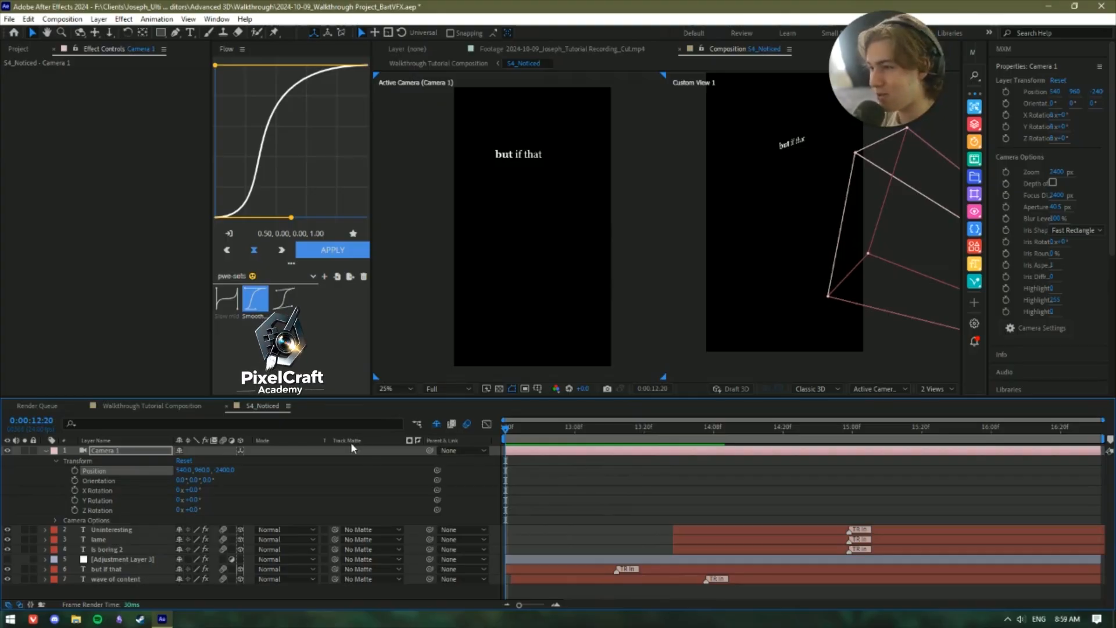
key("space")
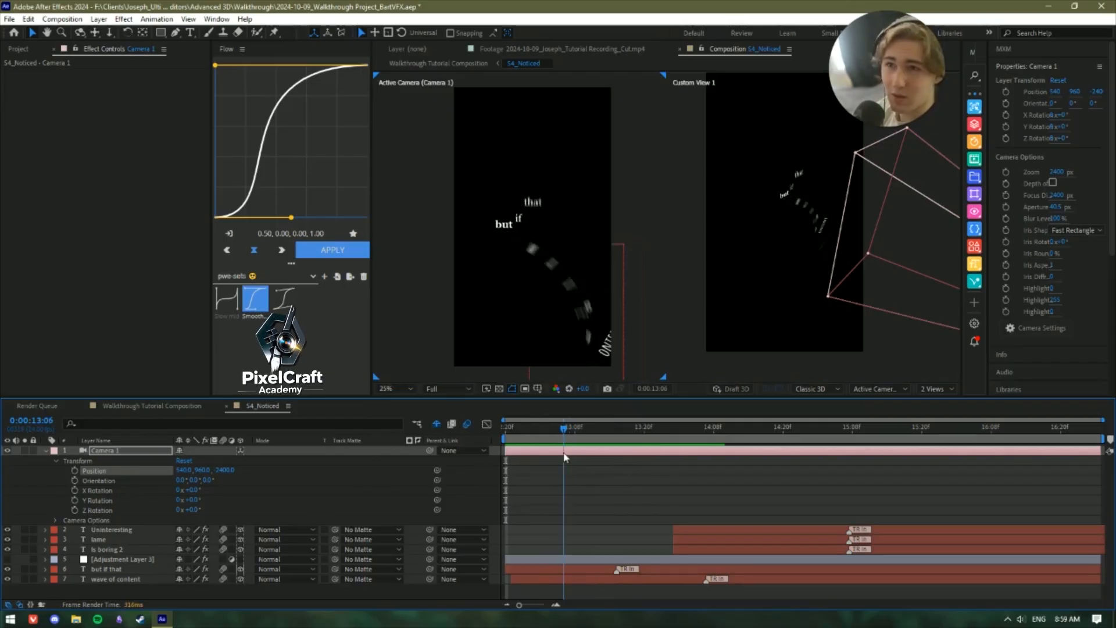
key("space")
Delete the one-node camera and create a two-node camera in its place.
key("Delete")
right_click(176, 526)
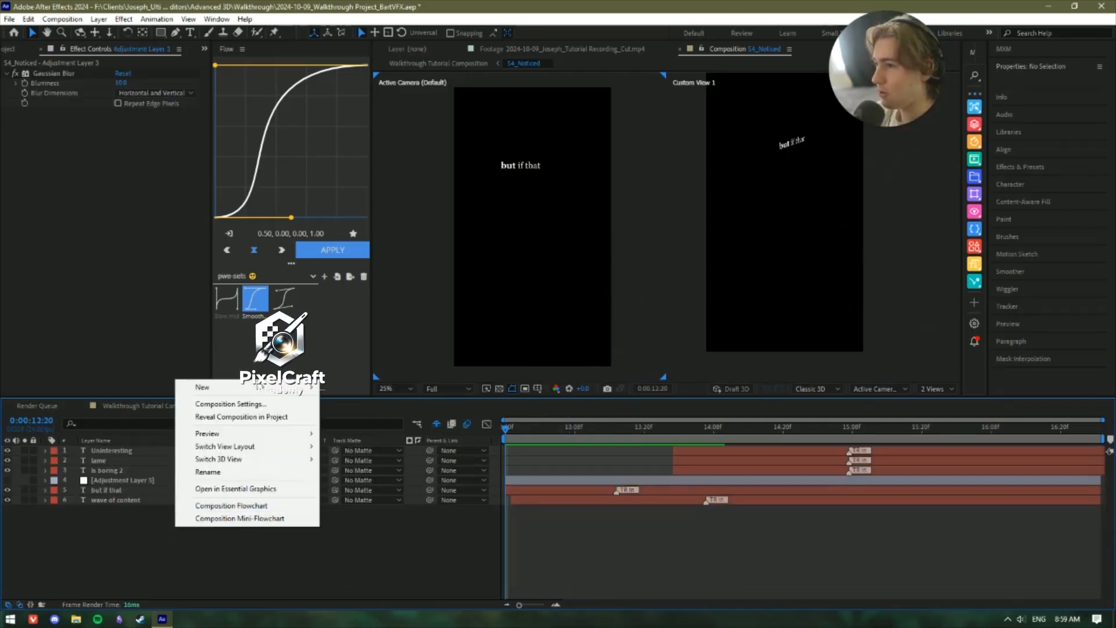
mouse_move(256, 388)
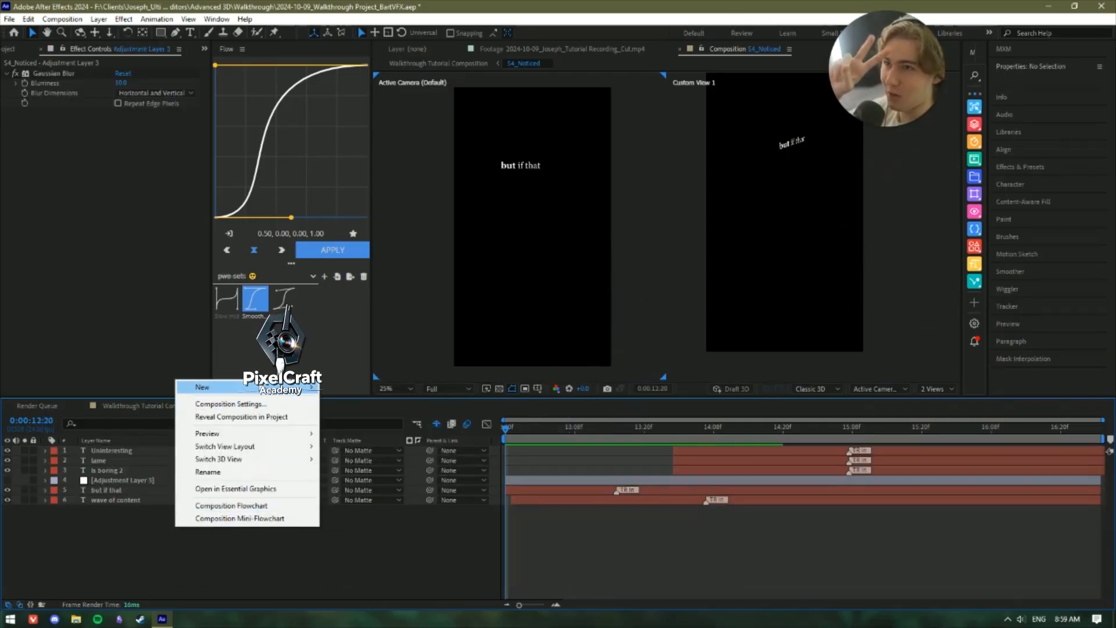
left_click(373, 442)
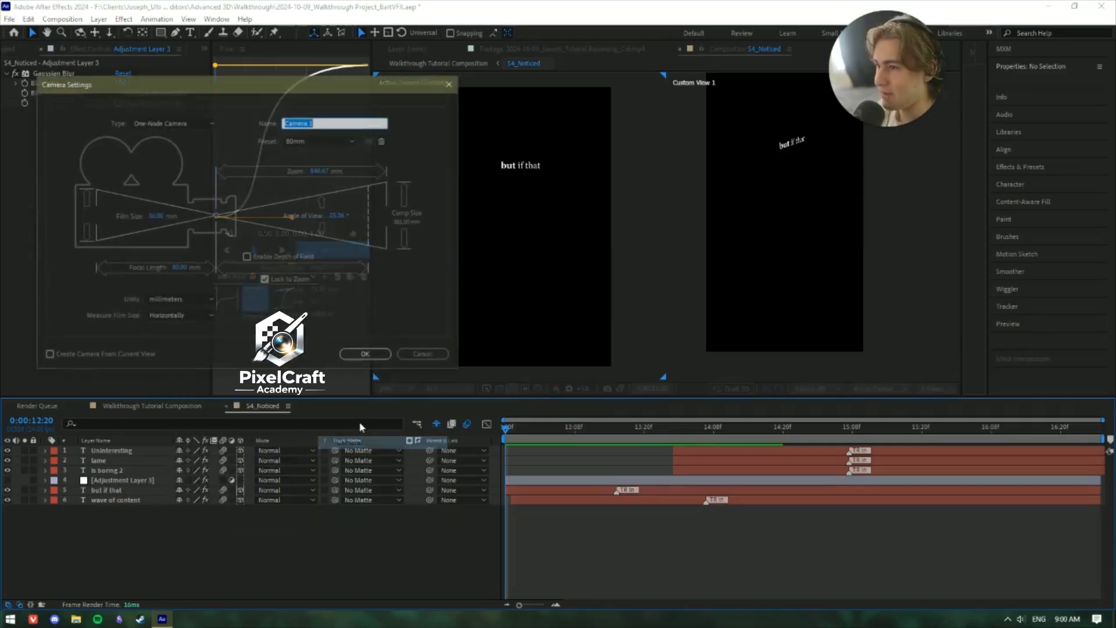
left_click(165, 120)
left_click(170, 150)
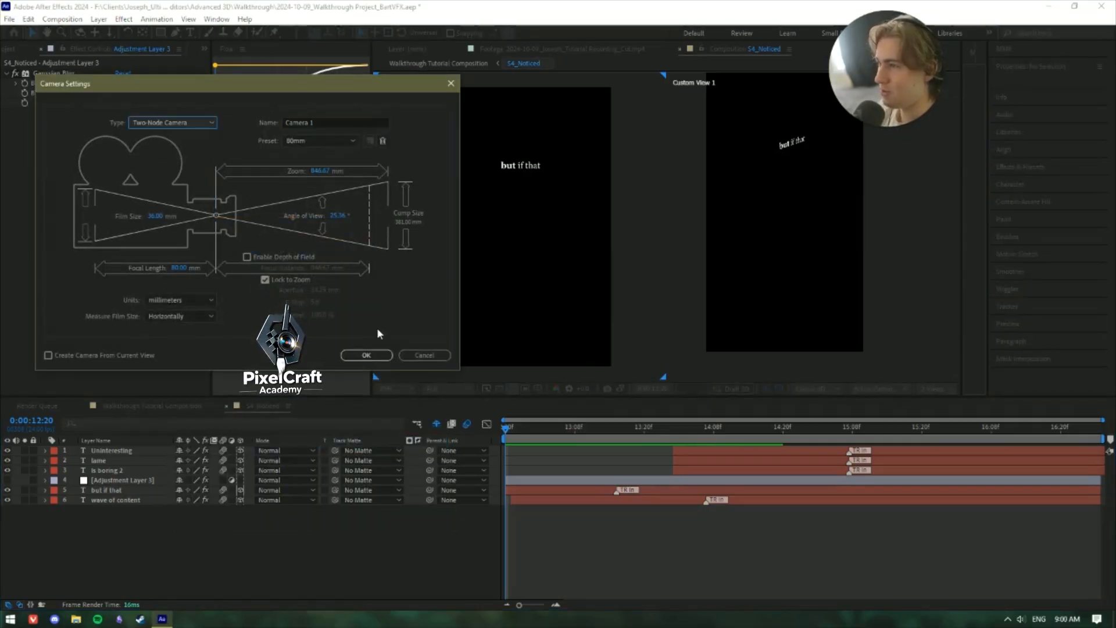
left_click(358, 348)
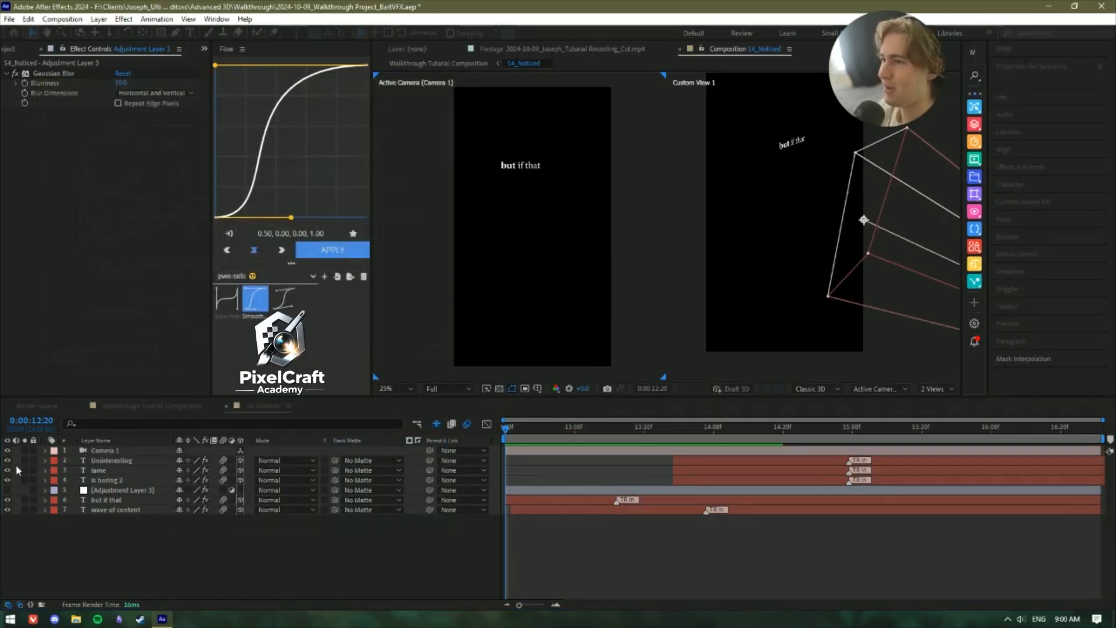
Reveal the two-node camera's Transform properties and link its Point of Interest to its Position.
left_click(46, 450)
left_click(54, 461)
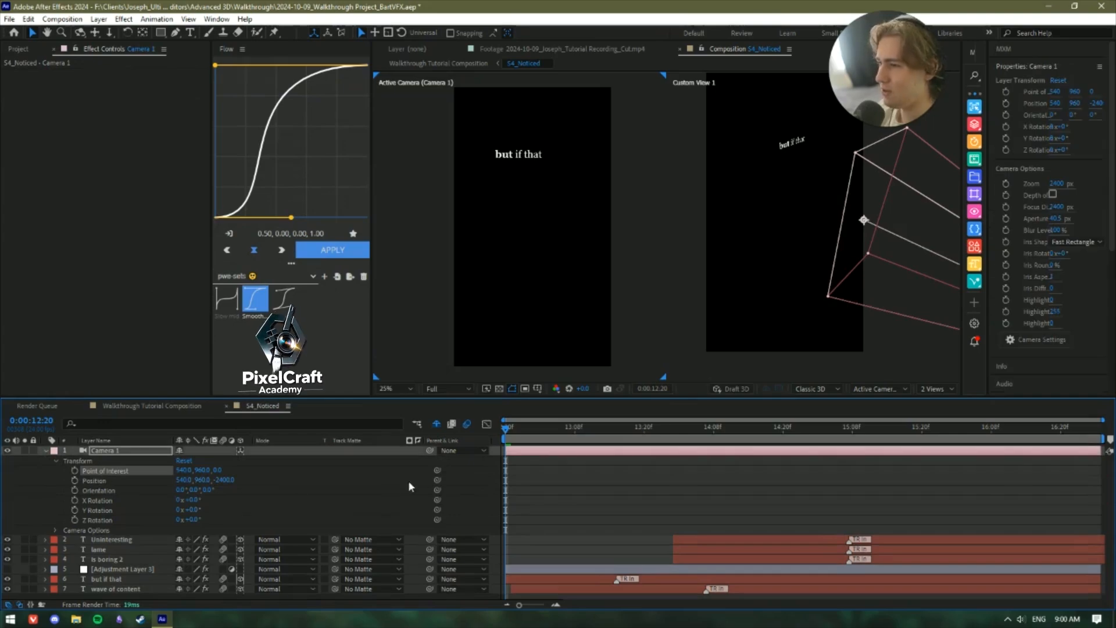
left_click_drag(438, 471, 291, 478)
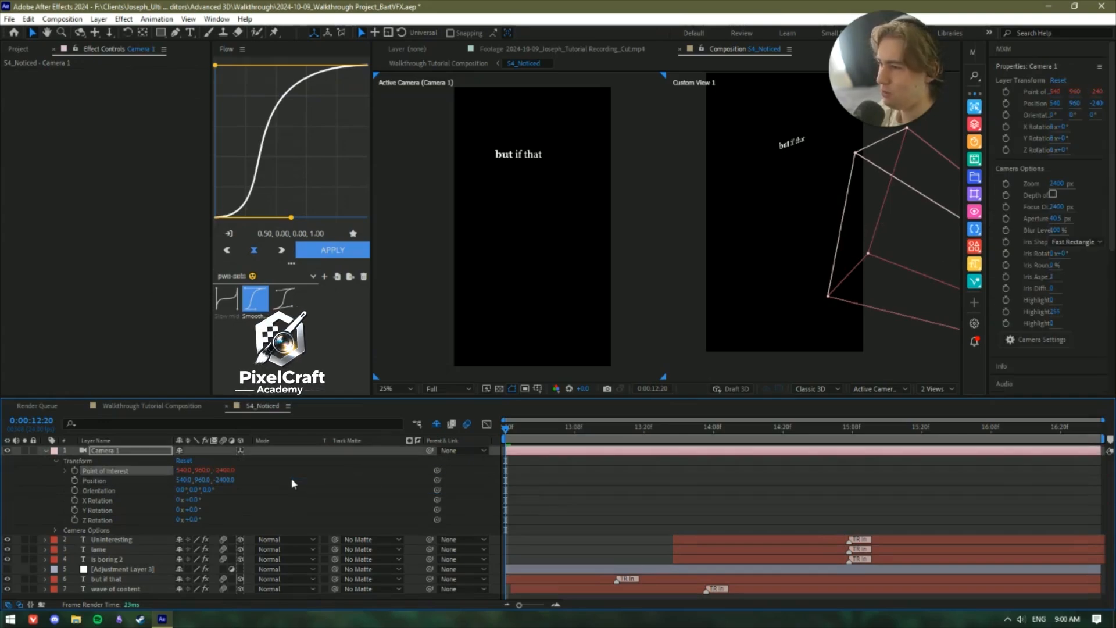
left_click(279, 477)
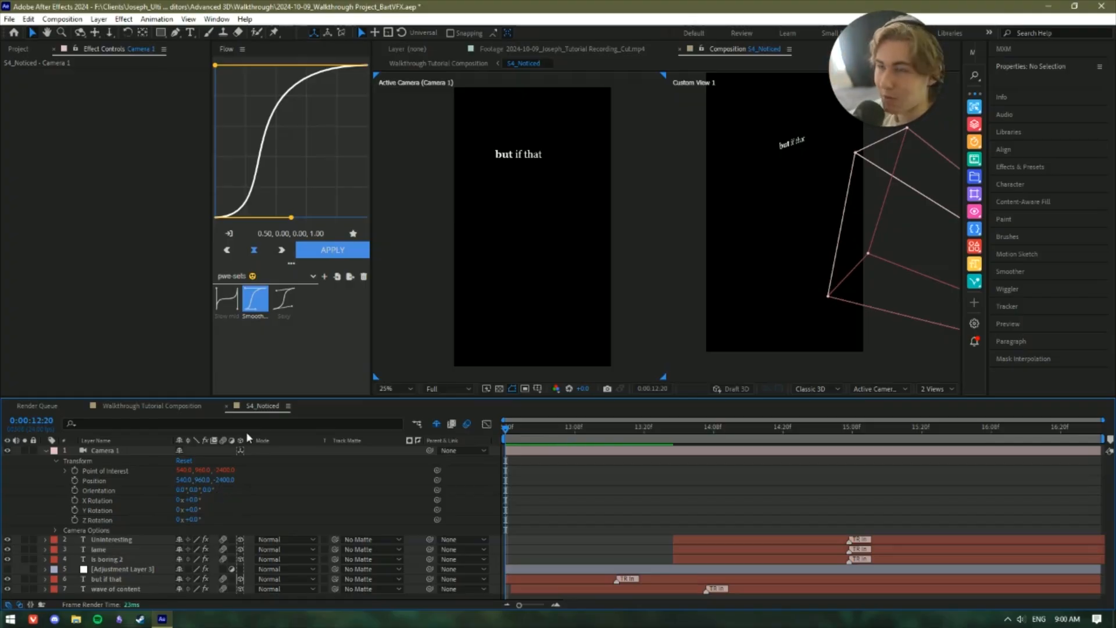
Undo the Point of Interest link and remove the two-node camera from the composition.
key("ctrl+z")
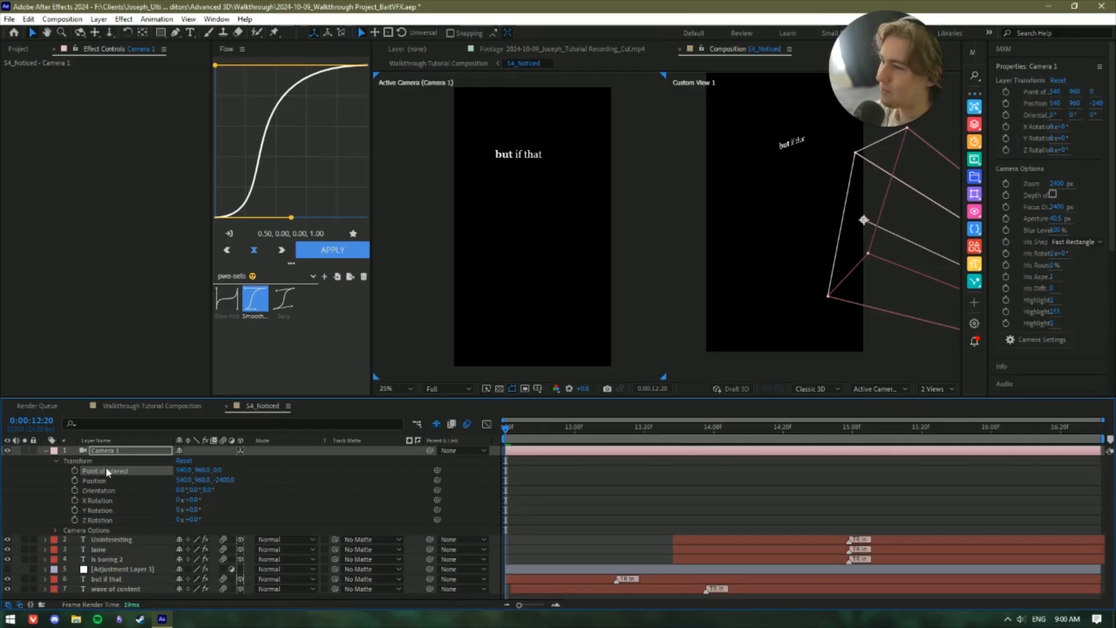
key("ctrl+z")
key("ctrl+z")
key("Delete")
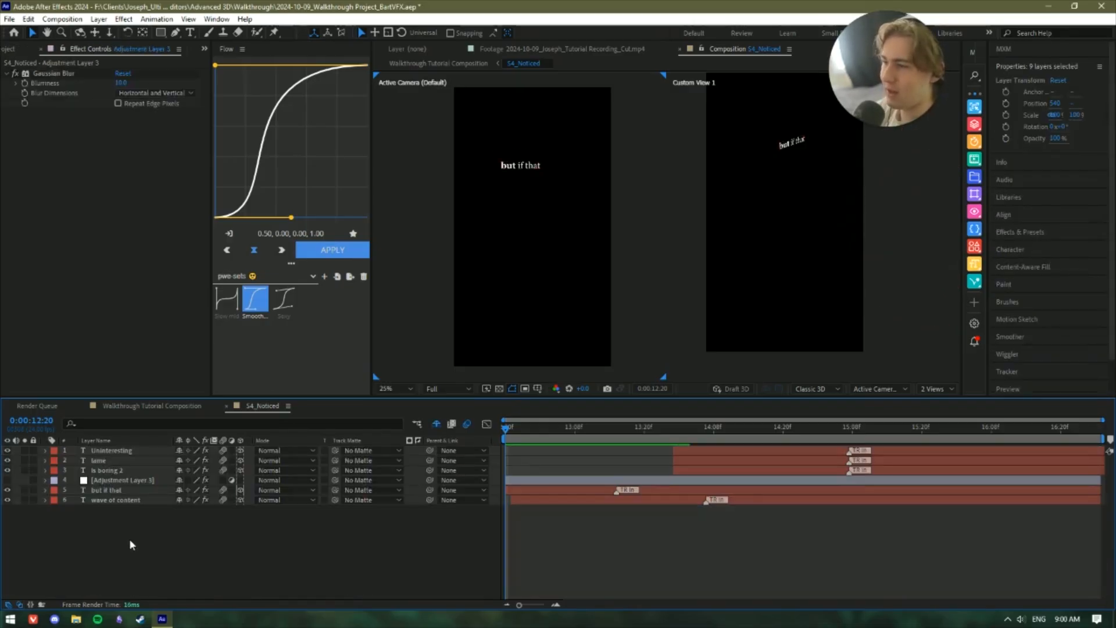
Create a new one-node camera and move it to the top of the layer stack.
right_click(129, 538)
mouse_move(256, 400)
left_click(306, 455)
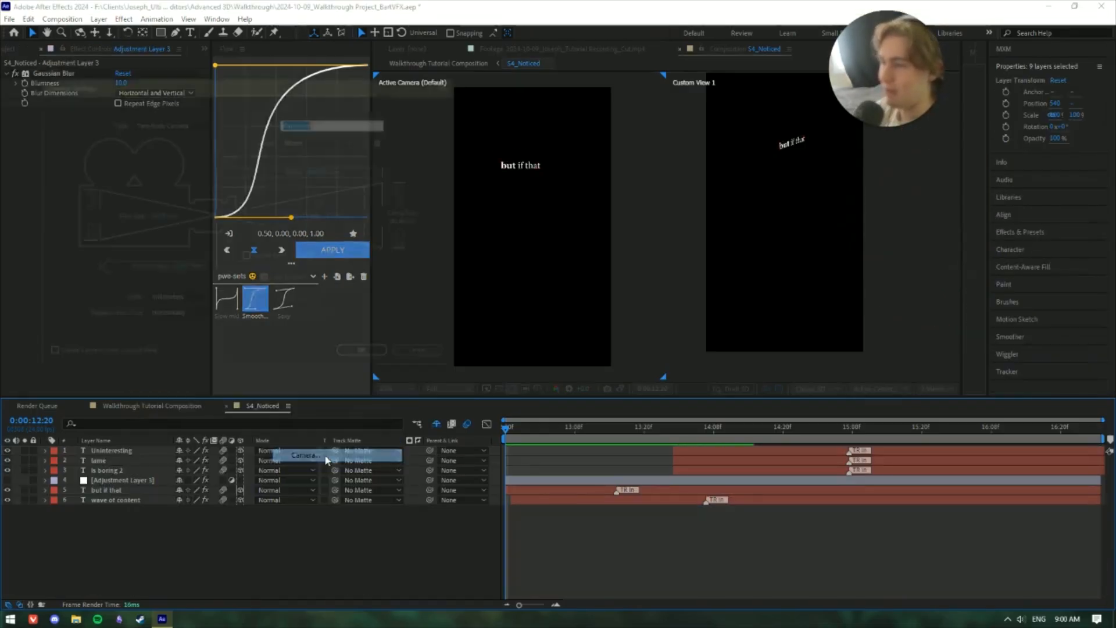
left_click(170, 124)
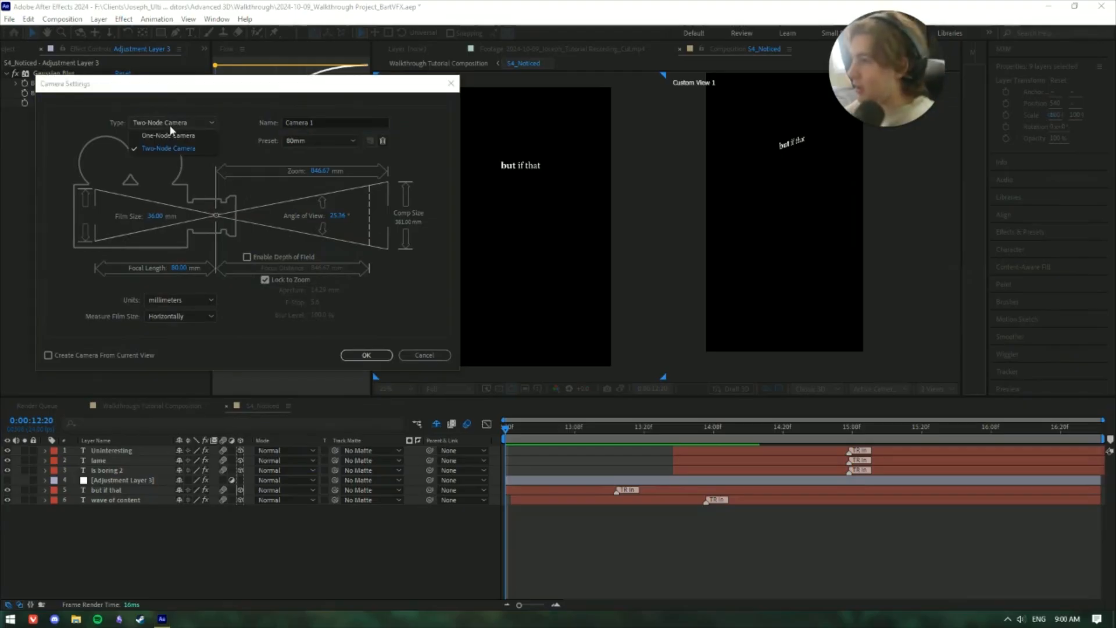
left_click(165, 134)
left_click(387, 354)
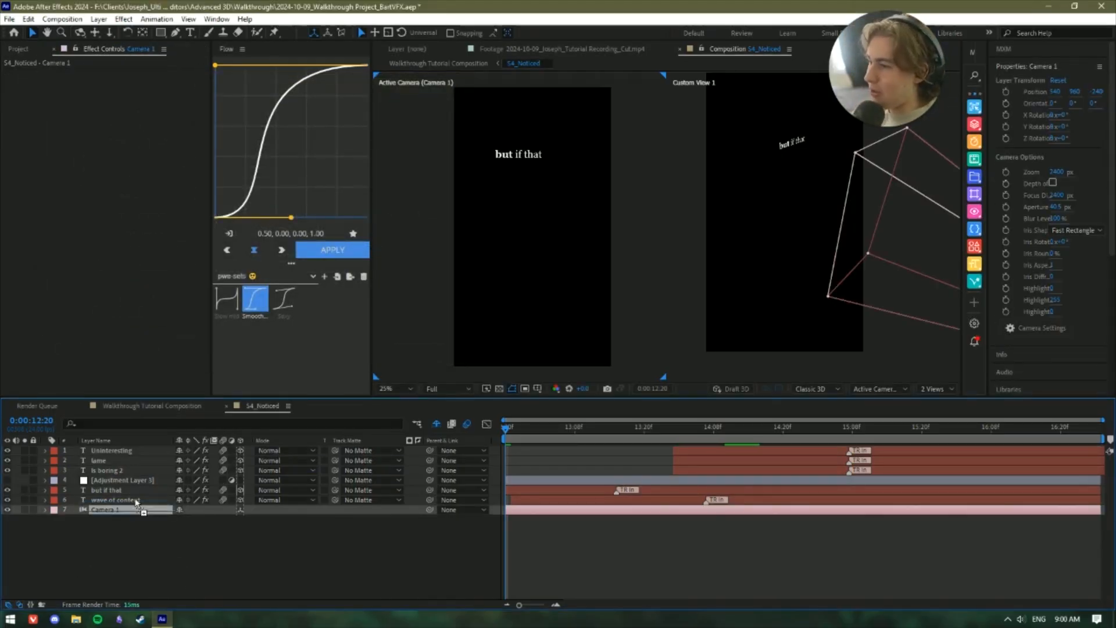
left_click_drag(137, 502, 141, 448)
Expand Camera 1's Transform properties and select its Position and Orientation.
key("p")
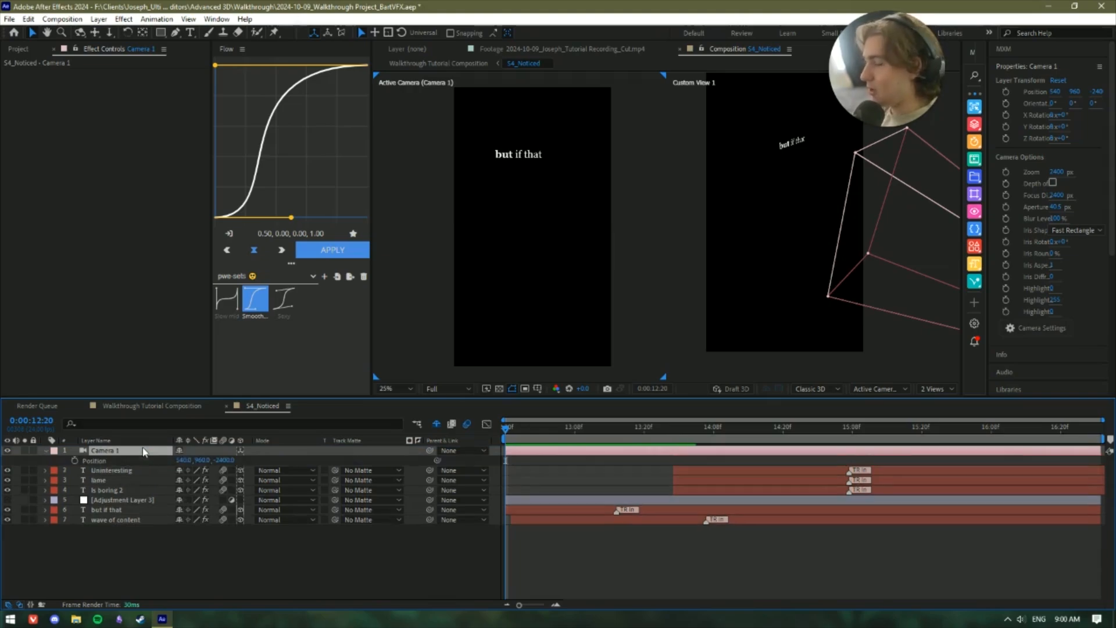
left_click(47, 451)
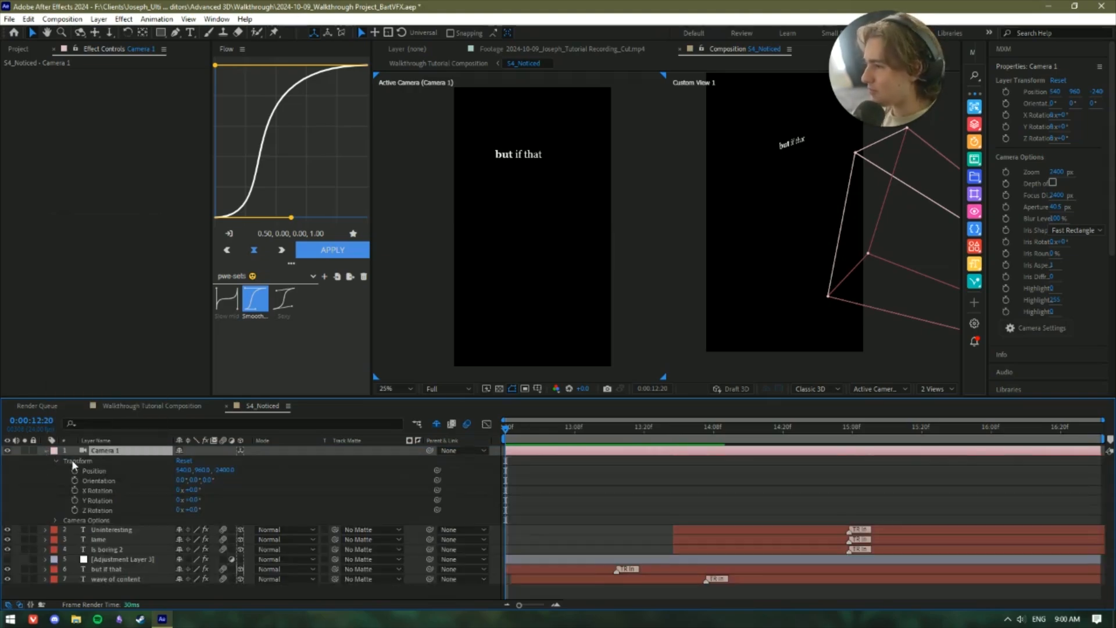
left_click(93, 470)
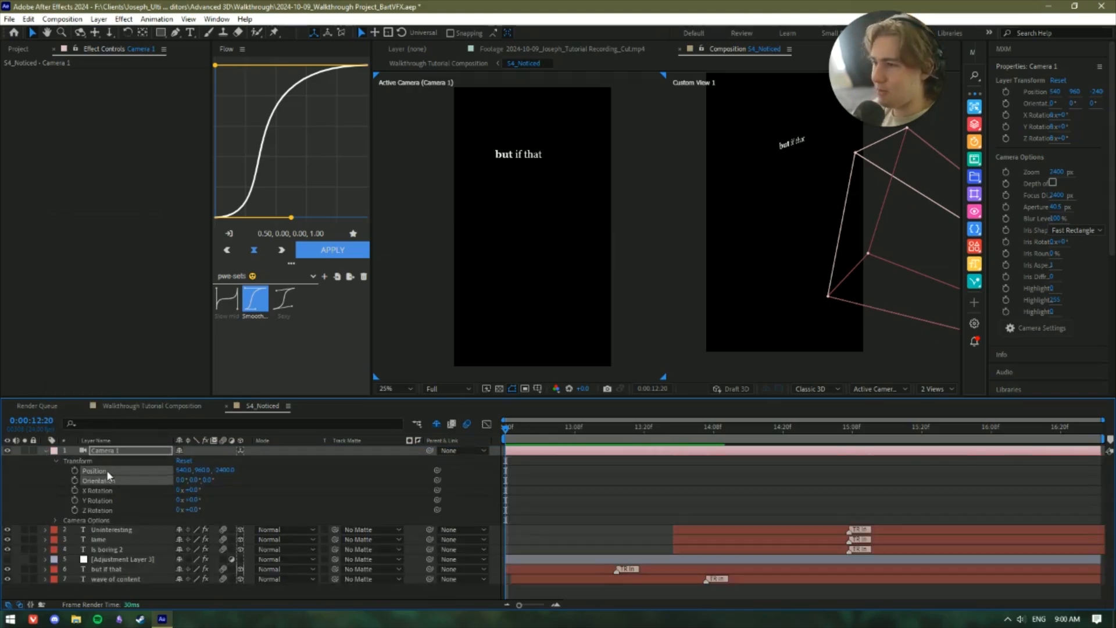
Try out keyframing Camera 1's Orientation and Position at 0:00:12:20.
left_click(75, 480)
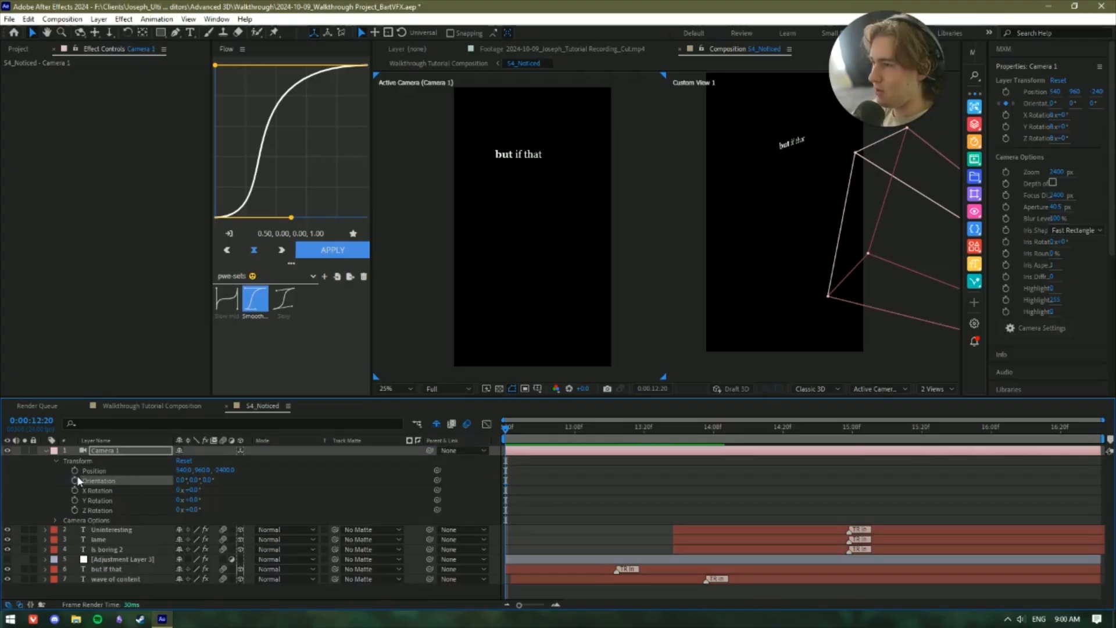
left_click(75, 470)
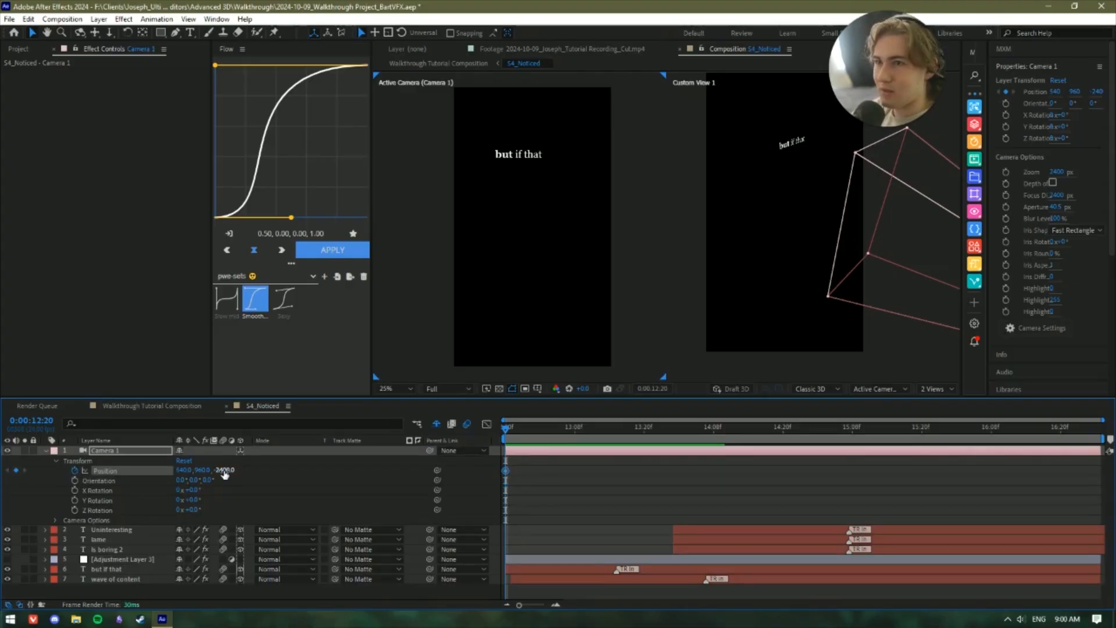
left_click_drag(563, 439, 404, 448)
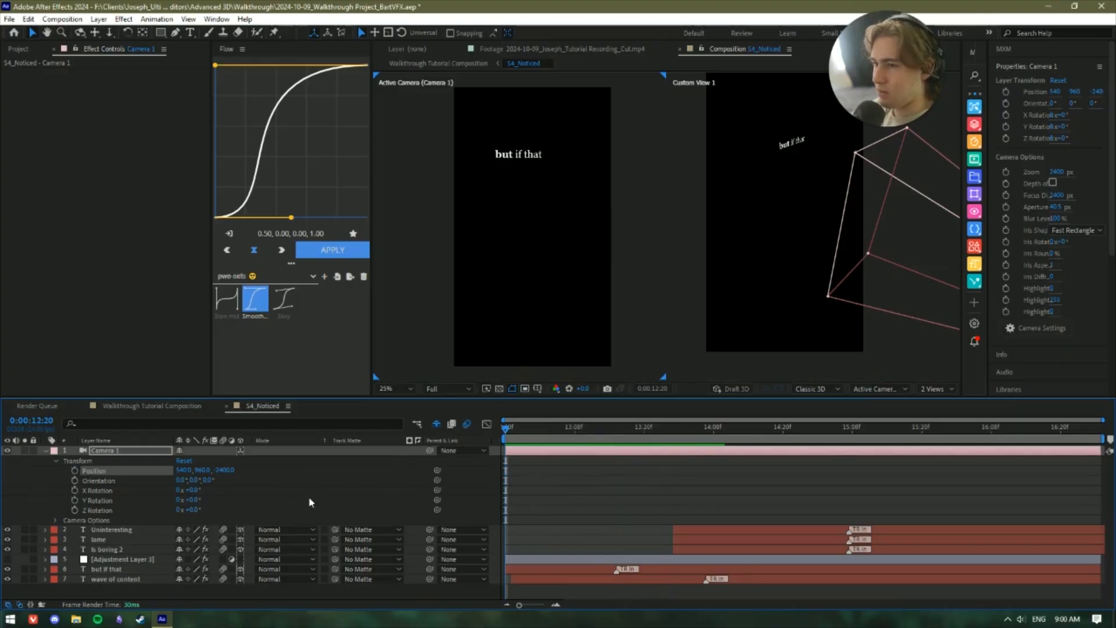
Go to 0:00:13:23 and bring Camera 1 closer to the text by changing its Z position to about -956.
mouse_move(669, 455)
left_mouse_down()
mouse_move(749, 448)
mouse_move(662, 445)
left_mouse_up()
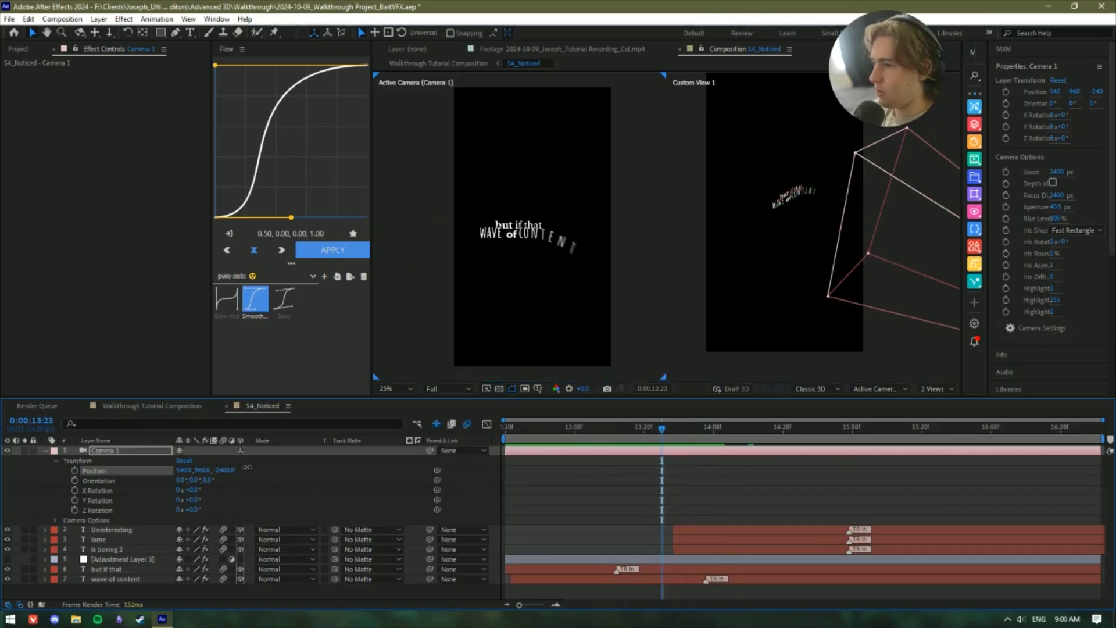
left_click_drag(247, 467, 652, 463)
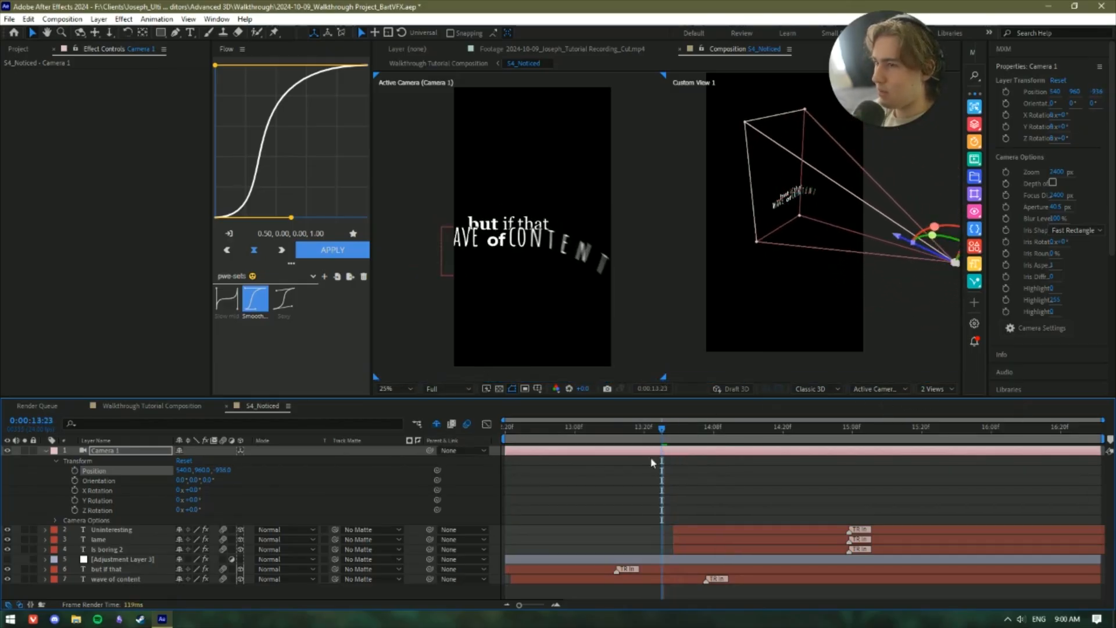
Reposition Camera 1 to X 448 and Z -1080, and tilt its Z Rotation to about -19.9° to frame the text diagonally.
left_click_drag(187, 471, 227, 468)
left_click_drag(191, 510, 27, 536)
left_click_drag(182, 470, 170, 470)
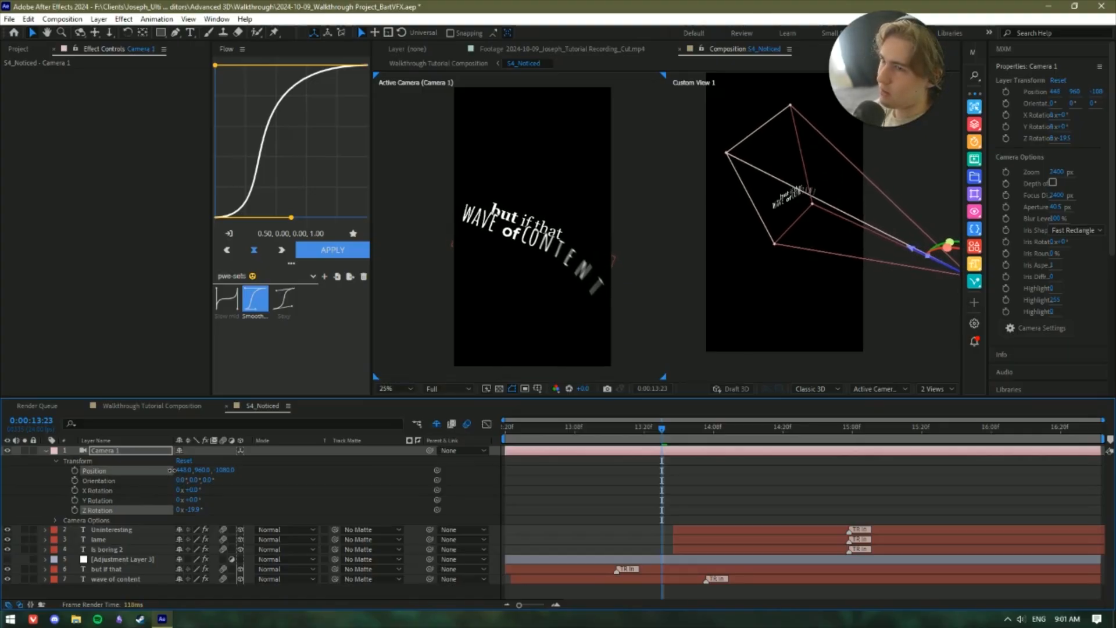
Show the title/action safe guides and hide the Uninteresting, lame and is boring 2 text layers.
left_click_drag(671, 437, 667, 440)
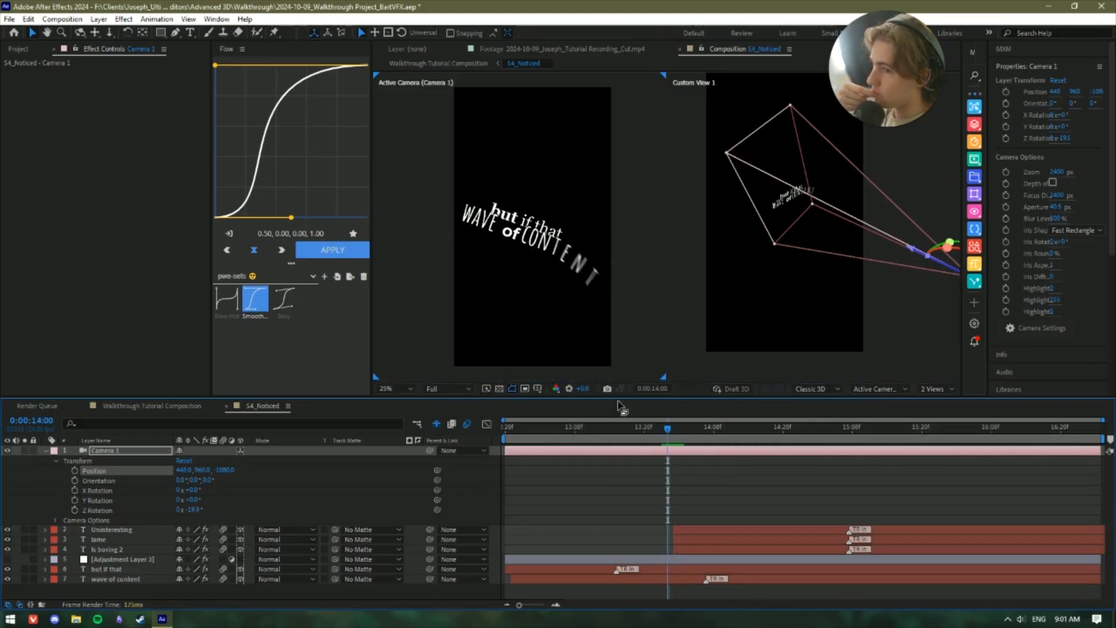
left_click(526, 389)
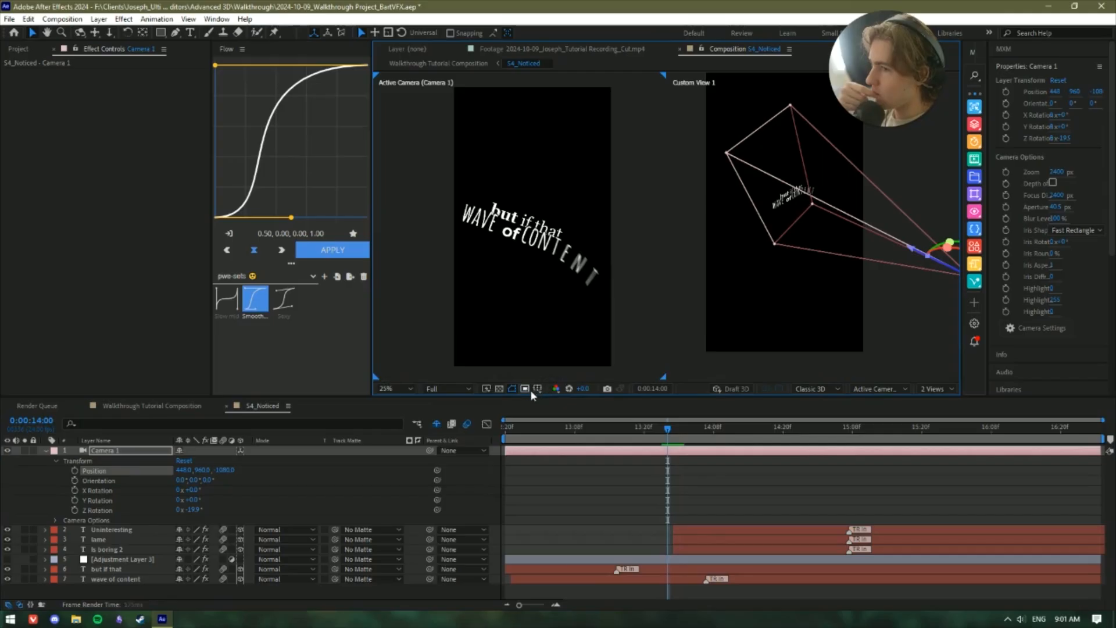
left_click(535, 388)
left_click(549, 401)
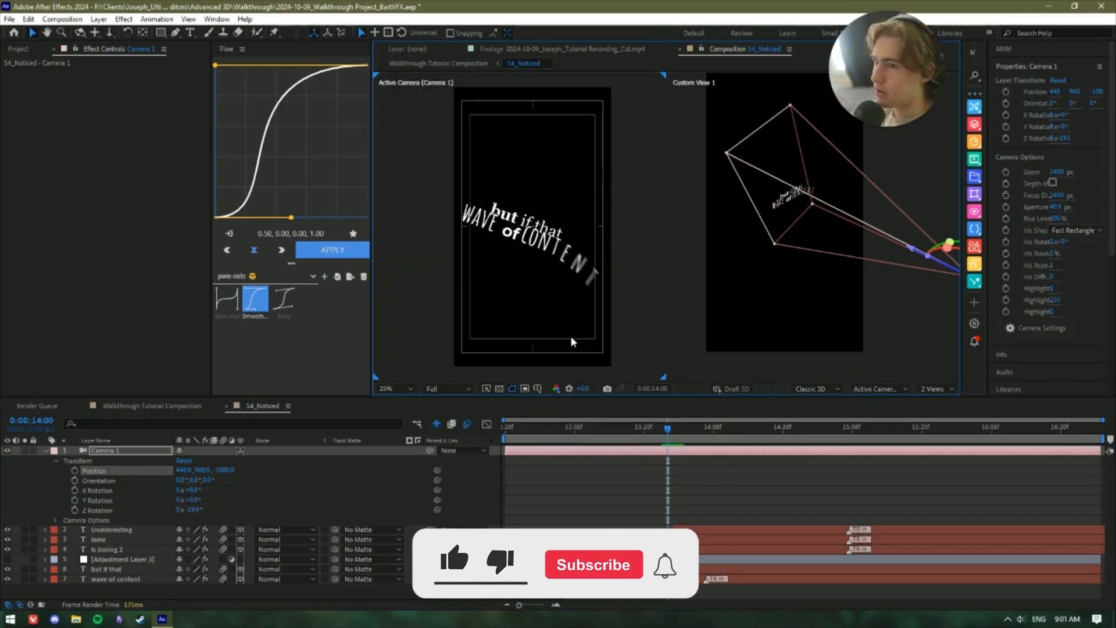
left_click_drag(7, 529, 8, 549)
At 0:00:14:09, center the words in the guides by setting Camera 1's Position to X about 395 and Y 987.
left_click_drag(669, 429, 721, 429)
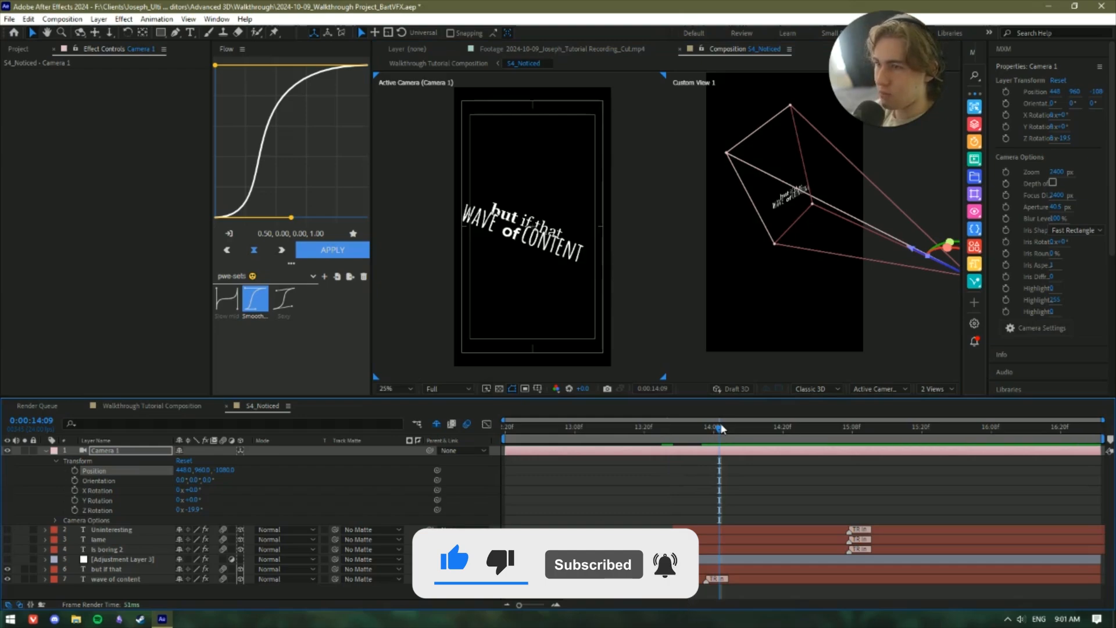
left_click_drag(183, 470, 99, 469)
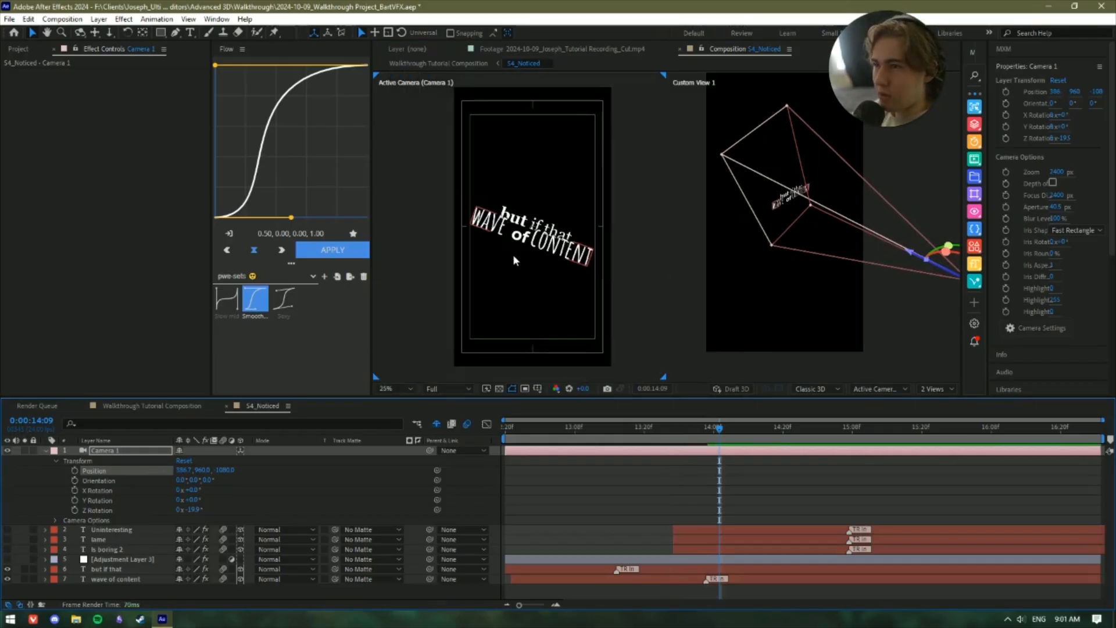
mouse_move(224, 471)
left_mouse_down()
mouse_move(129, 473)
mouse_move(223, 472)
left_mouse_up()
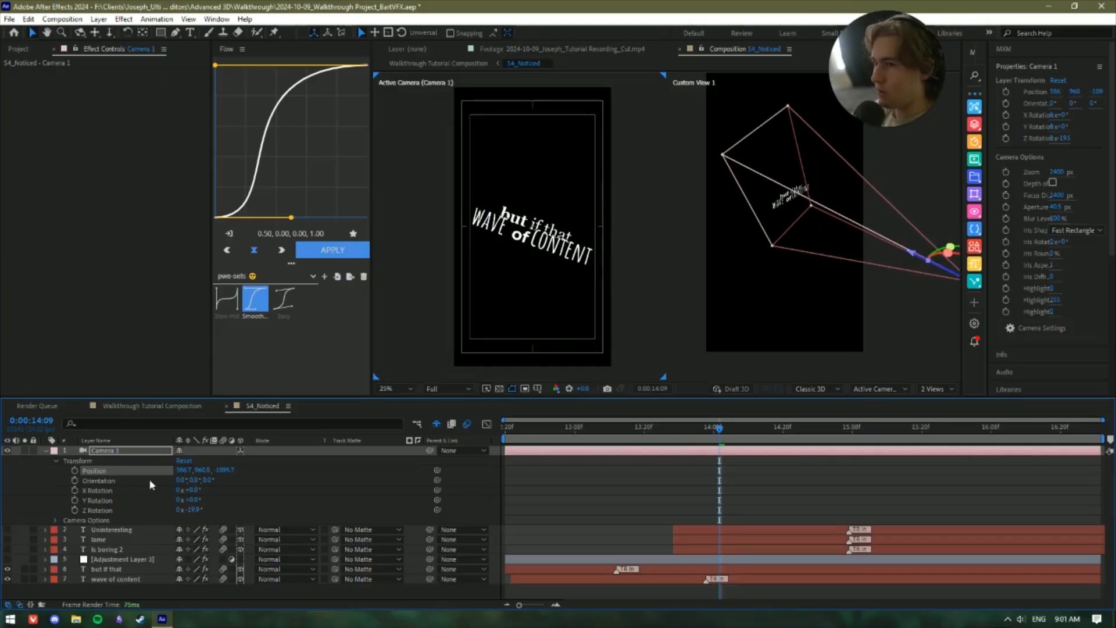
key("ctrl+z")
left_click_drag(826, 266, 778, 253)
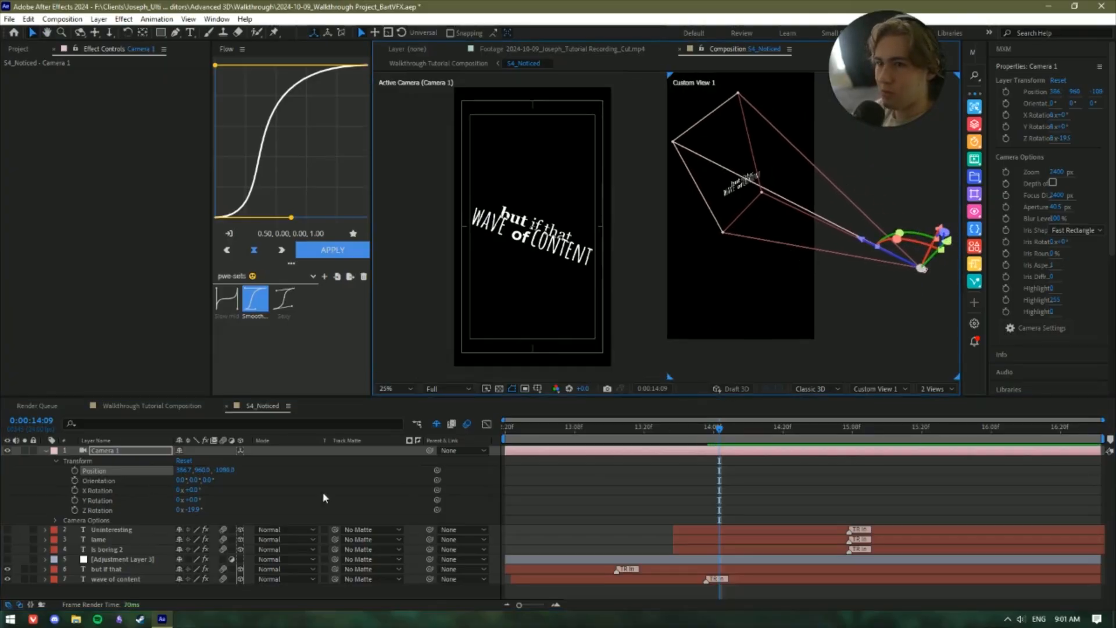
left_click_drag(204, 471, 241, 442)
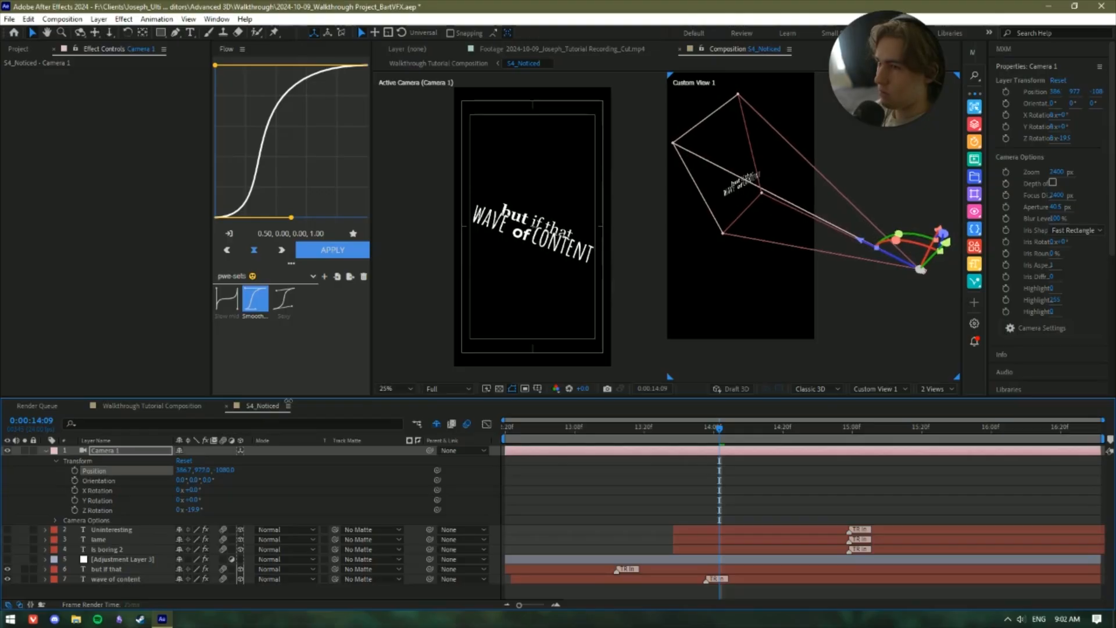
left_click_drag(290, 400, 296, 398)
left_click(648, 511)
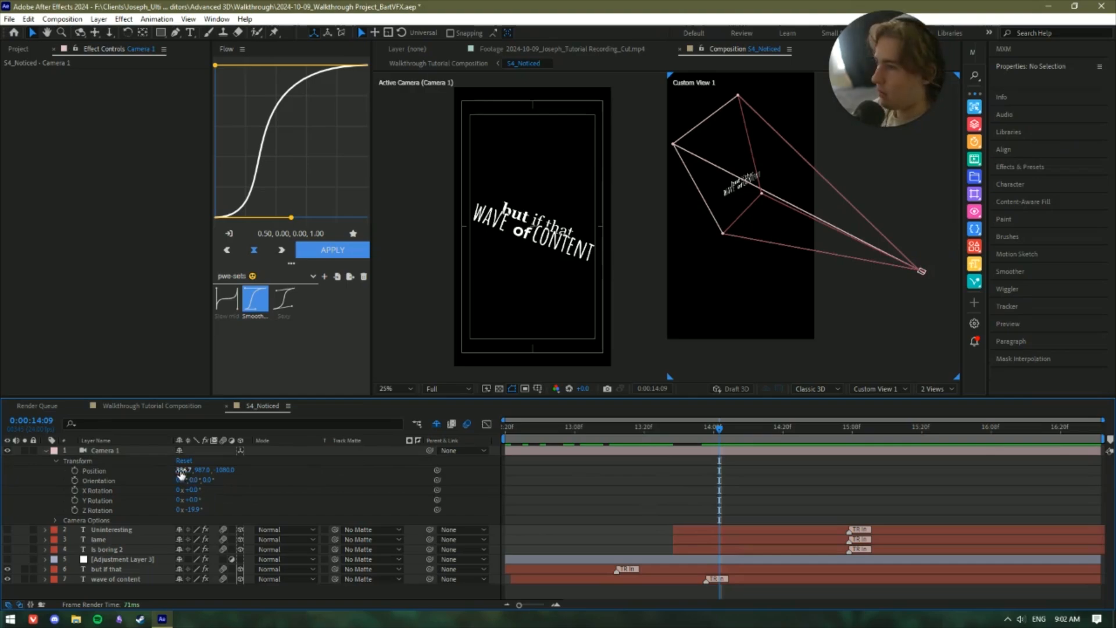
left_click_drag(182, 470, 206, 461)
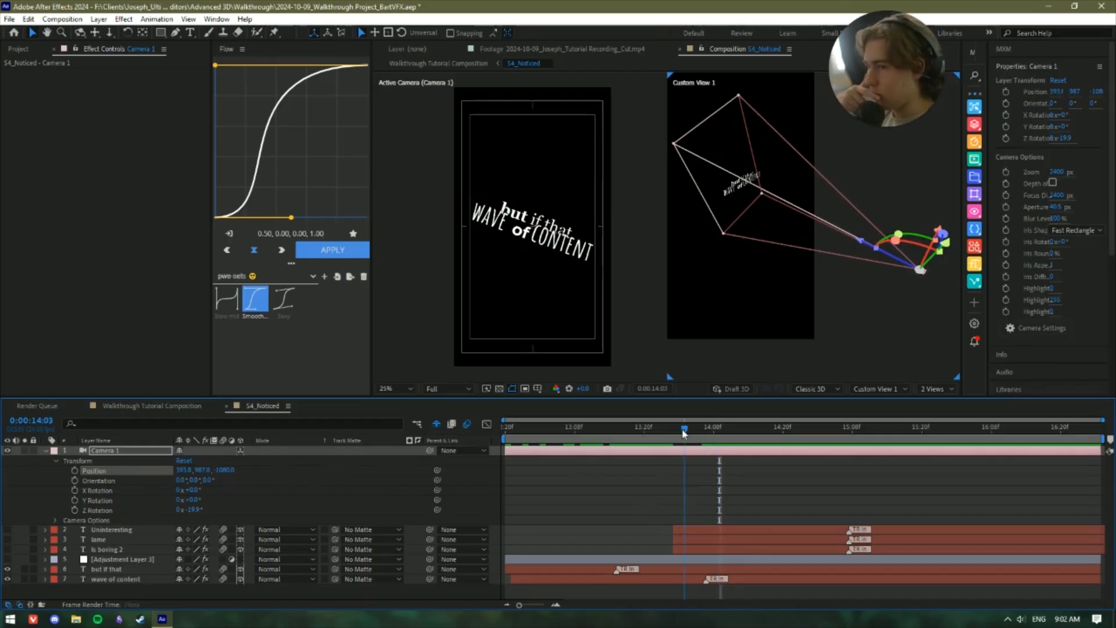
Start keyframing Camera 1's Position and Z Rotation at 0:00:14:00.
left_click_drag(683, 433, 667, 440)
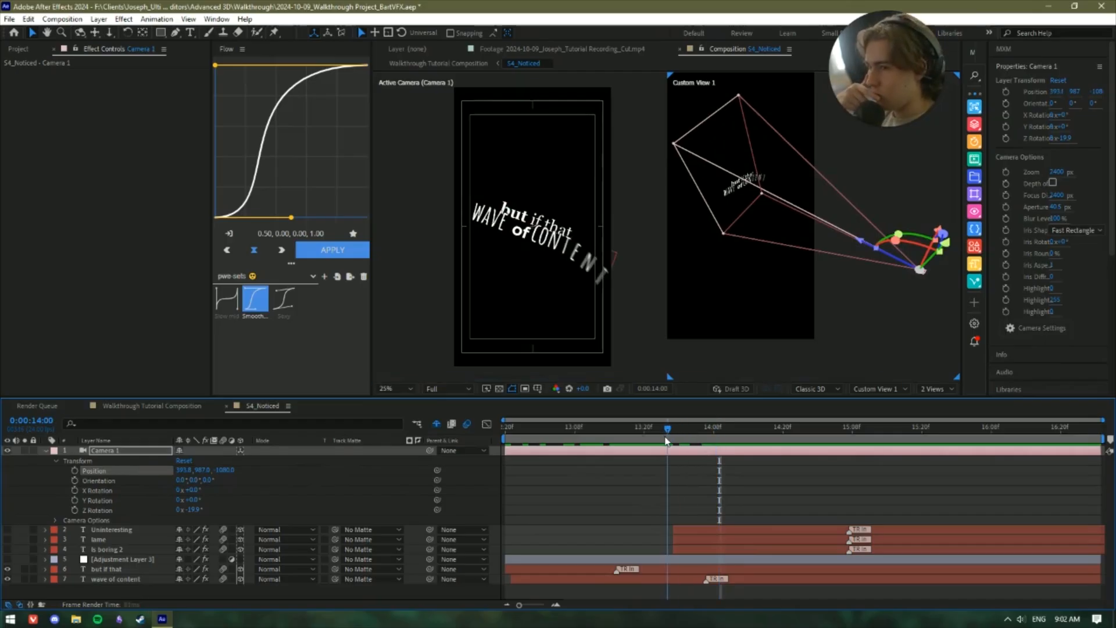
left_click(74, 471)
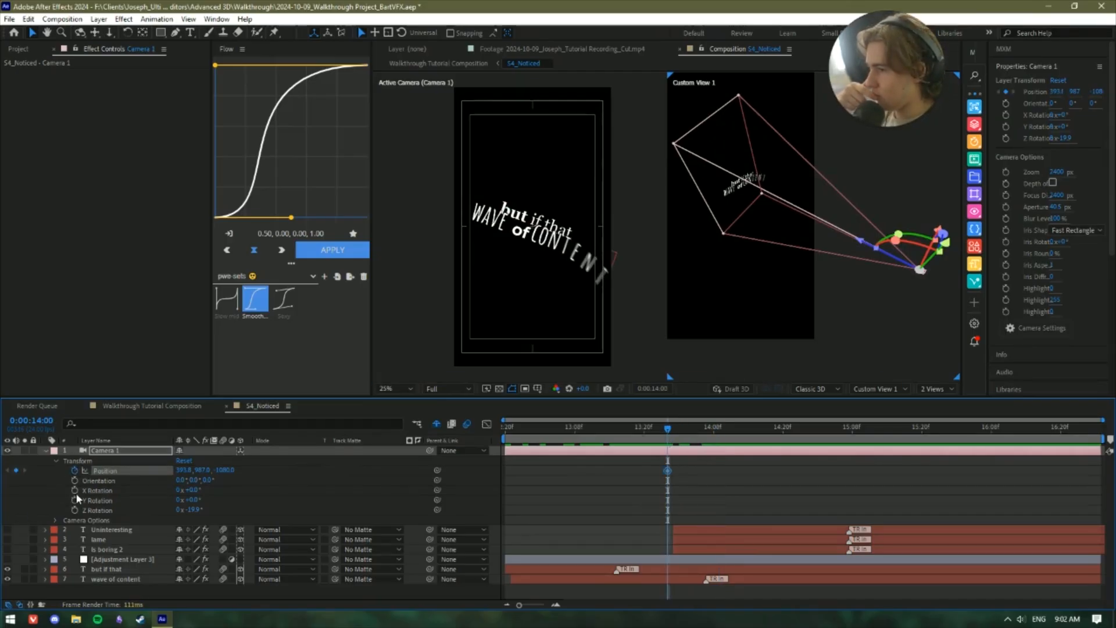
left_click(75, 509)
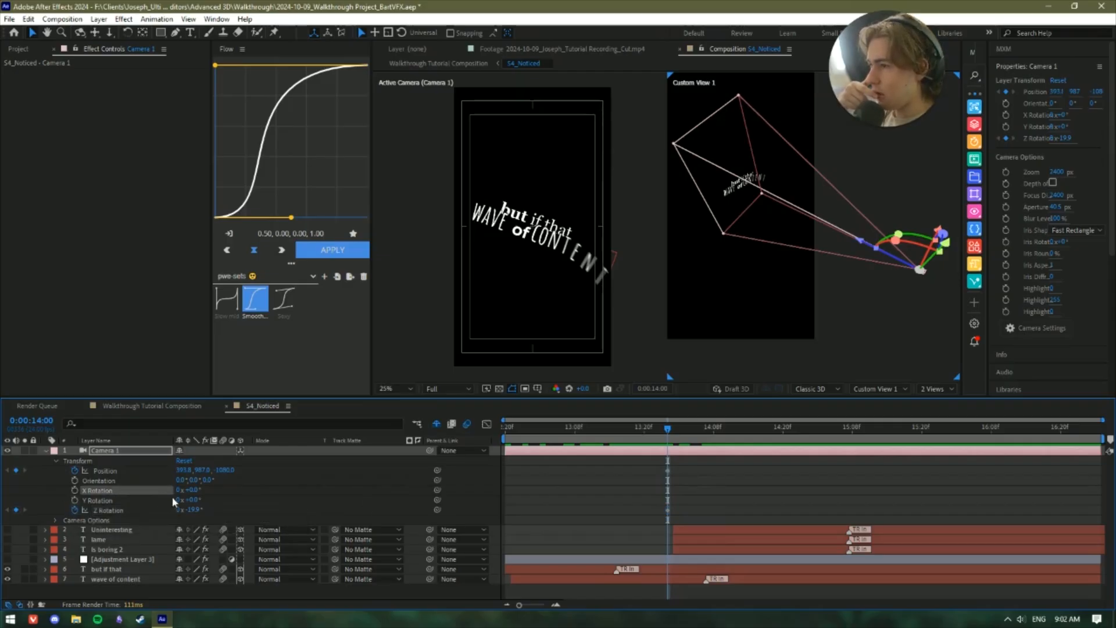
left_click_drag(197, 492, 281, 491)
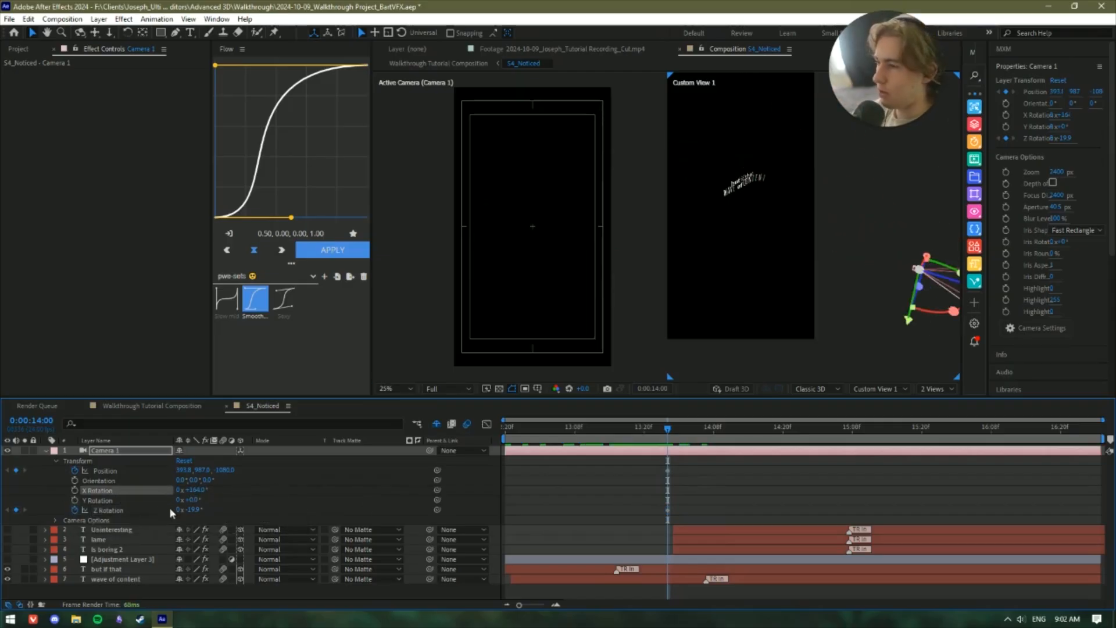
key("ctrl+z")
left_click(75, 490)
left_click(75, 499)
left_click(254, 511)
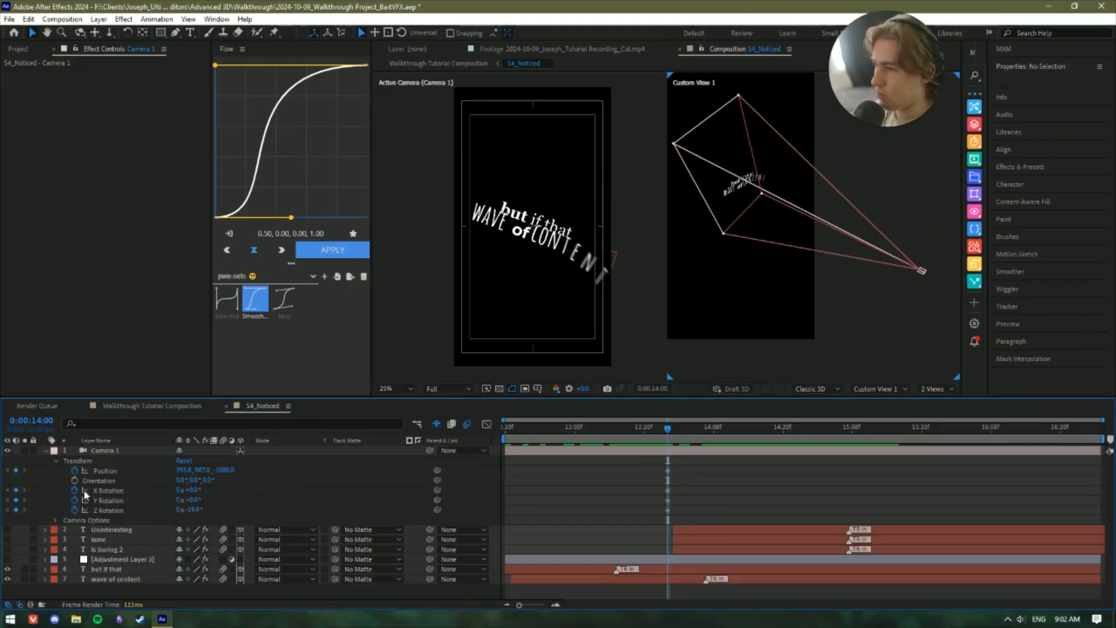
key("ctrl+z")
key("ctrl+z")
Add Position and Z Rotation keyframes to Camera 1 at 0:00:12:20.
left_click(505, 429)
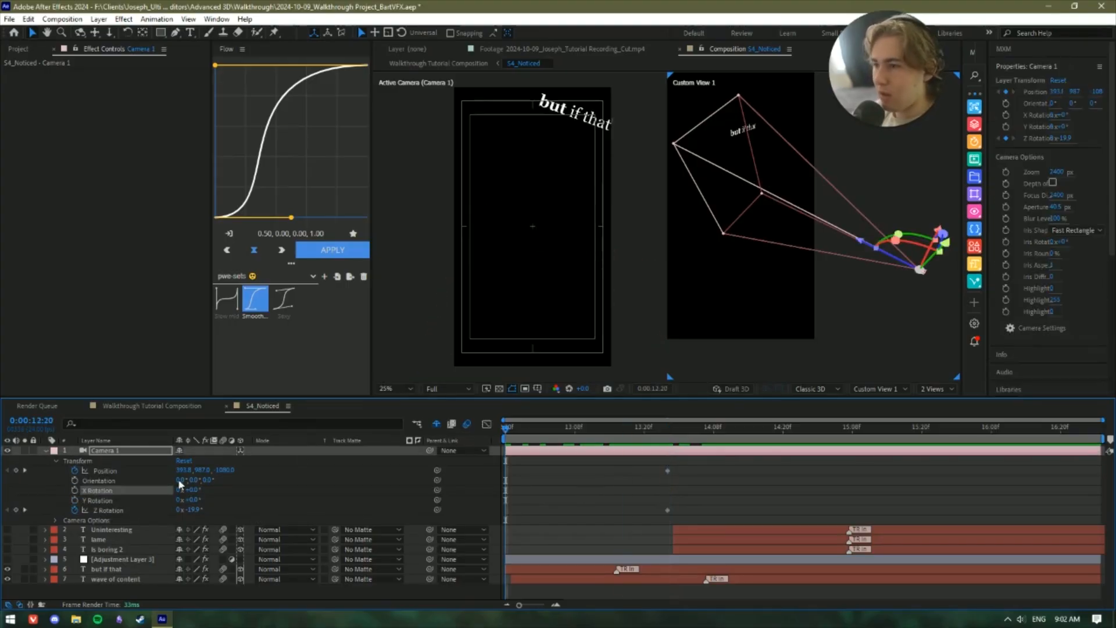
left_click(16, 469)
left_click(15, 509)
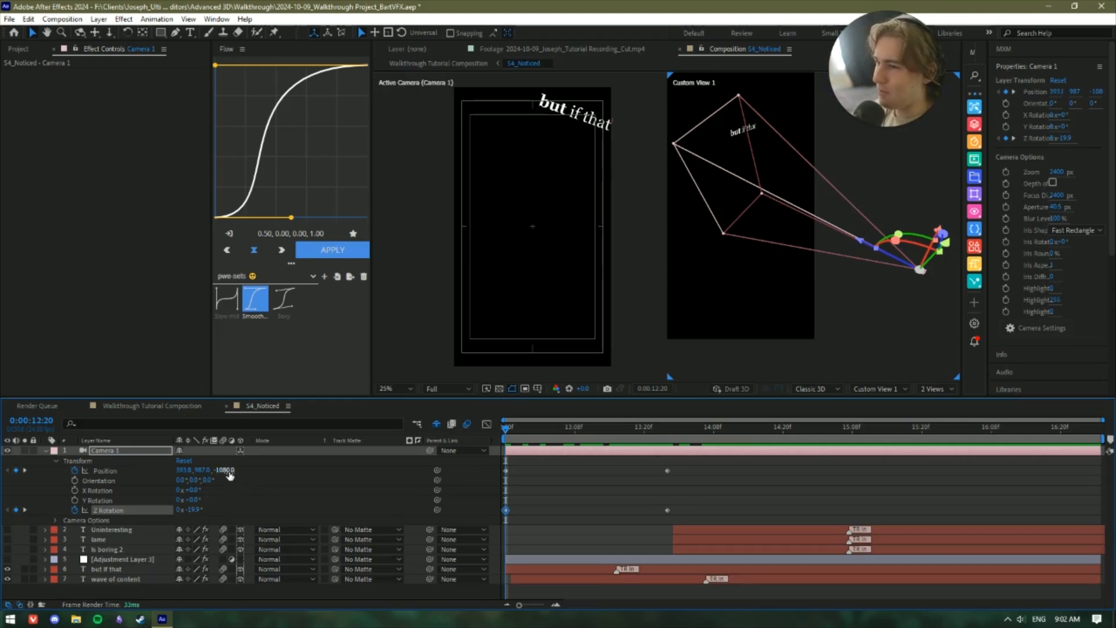
For the starting keyframes, move Camera 1 closer to about Z -443 and straighten its Z Rotation to about -2.3°.
left_click_drag(230, 473, 331, 474)
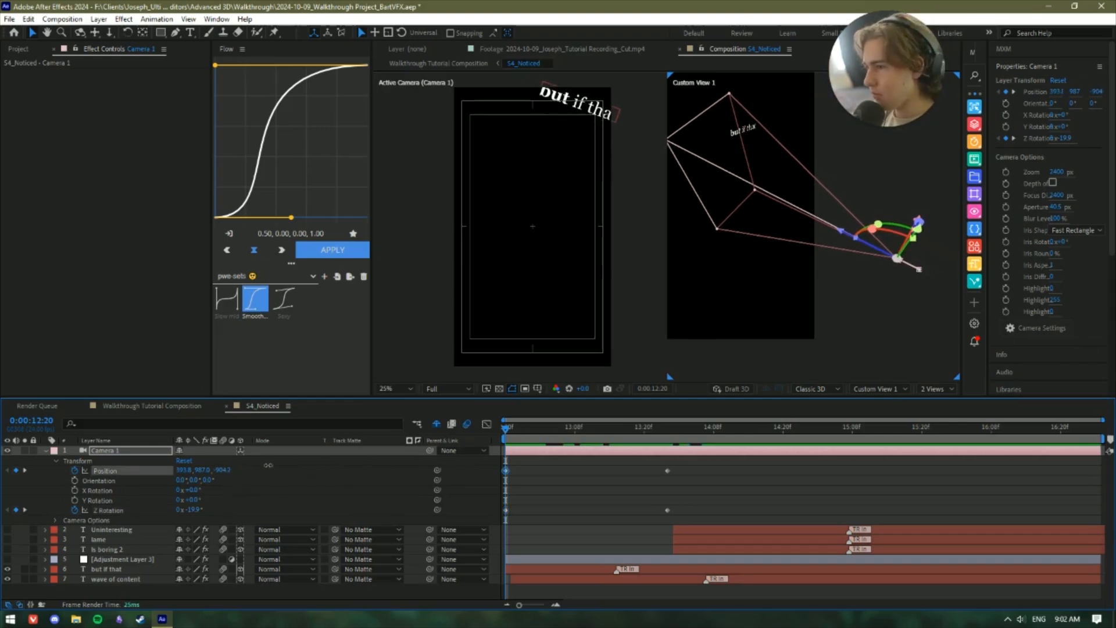
left_click_drag(224, 470, 299, 473)
left_click_drag(221, 472, 399, 463)
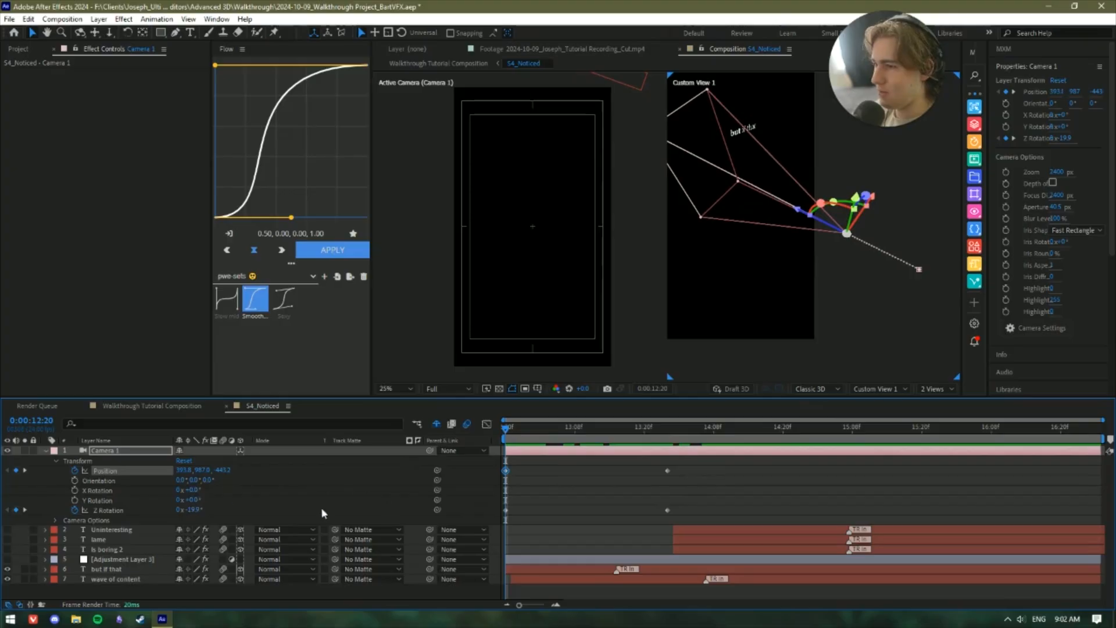
left_click_drag(189, 509, 274, 484)
scroll(567, 202, "down", 2)
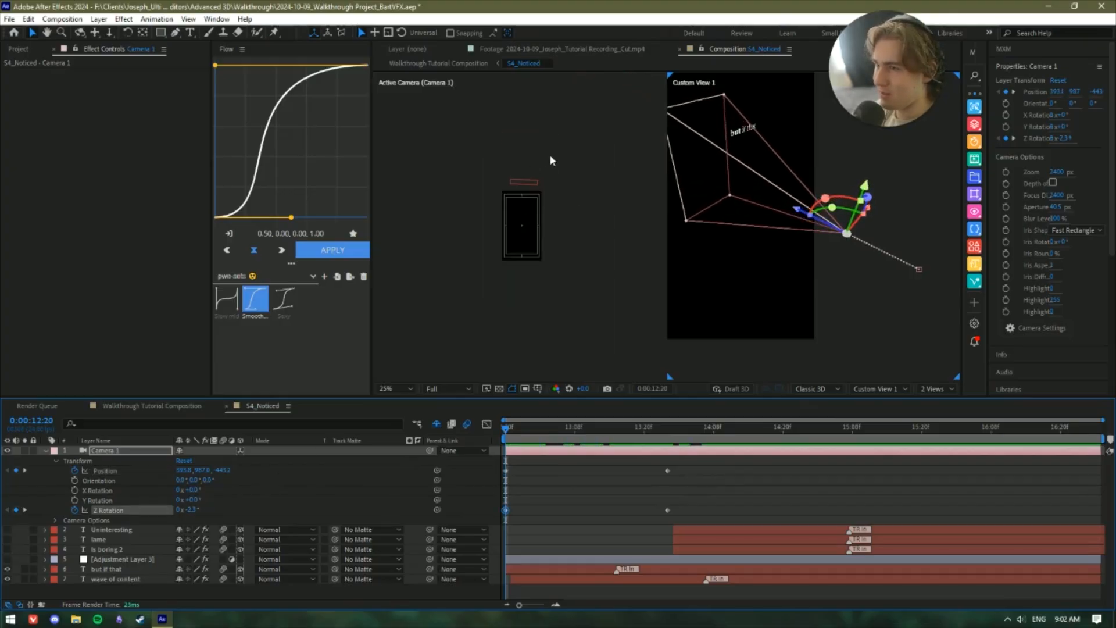
scroll(544, 153, "up", 2)
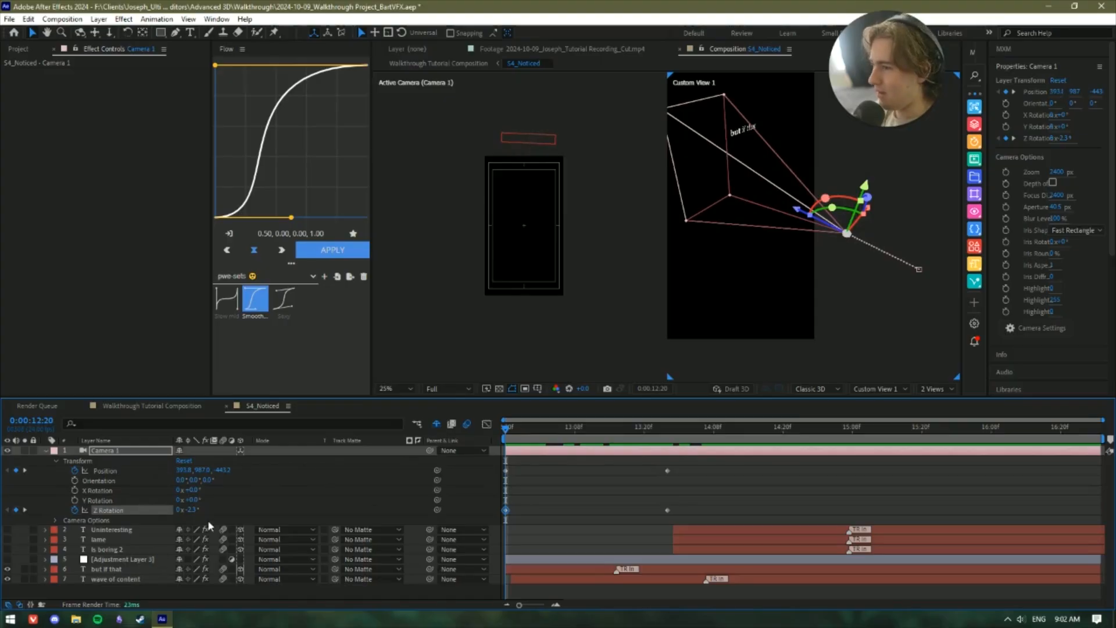
Pull Camera 1's starting Z position back to about -652 and preview the move.
left_click_drag(222, 470, 101, 471)
left_click(522, 476)
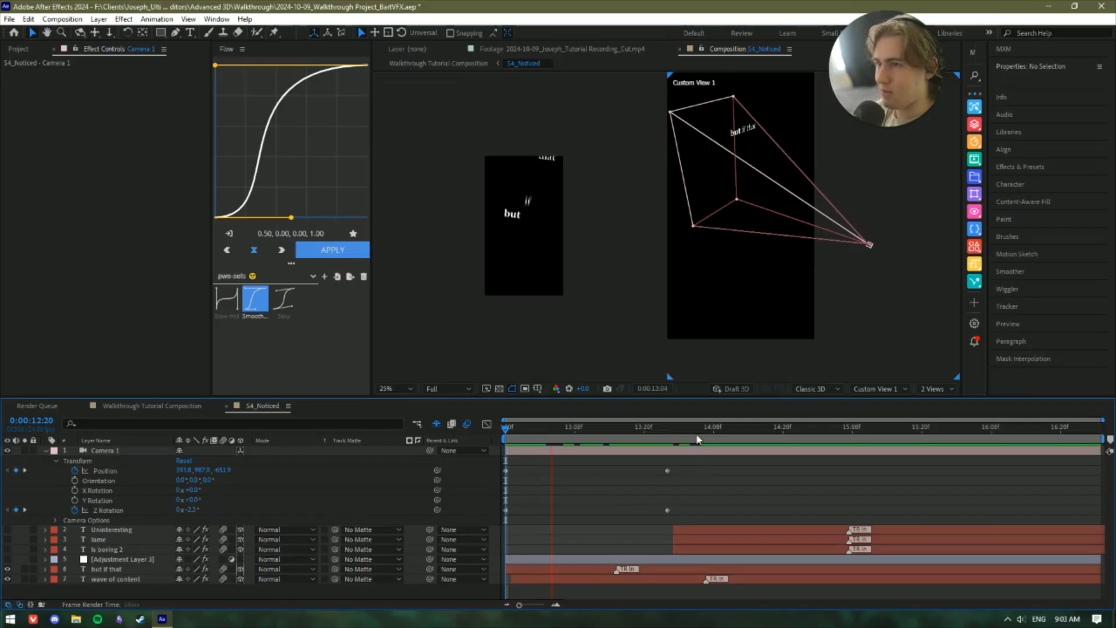
key("space")
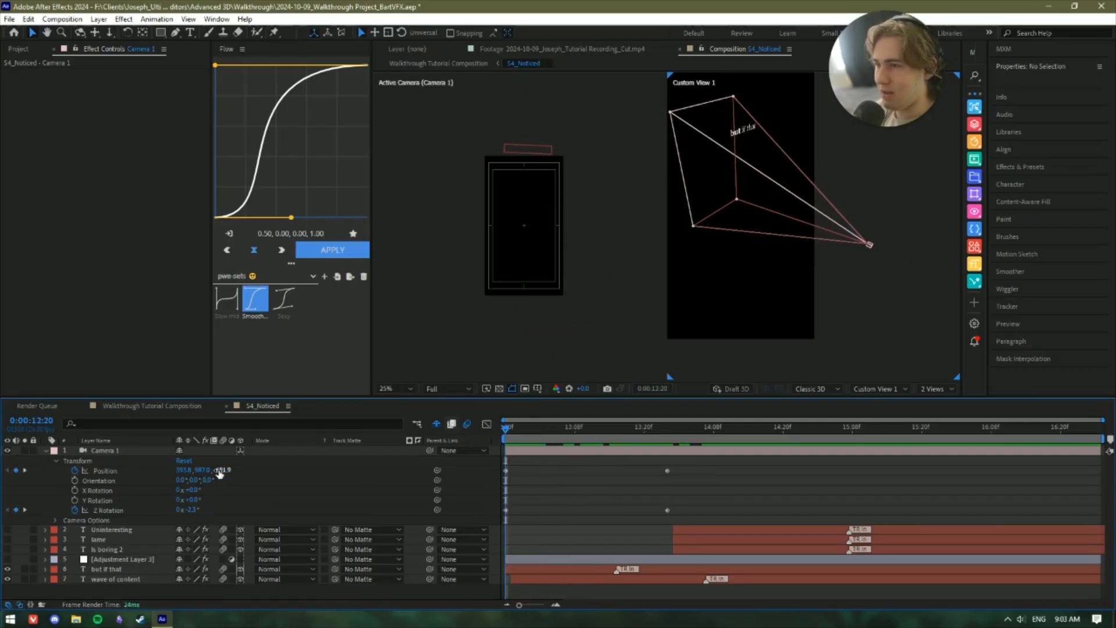
Bring Camera 1's starting Z position to about -497 and play back the camera animation.
left_click_drag(219, 472, 293, 472)
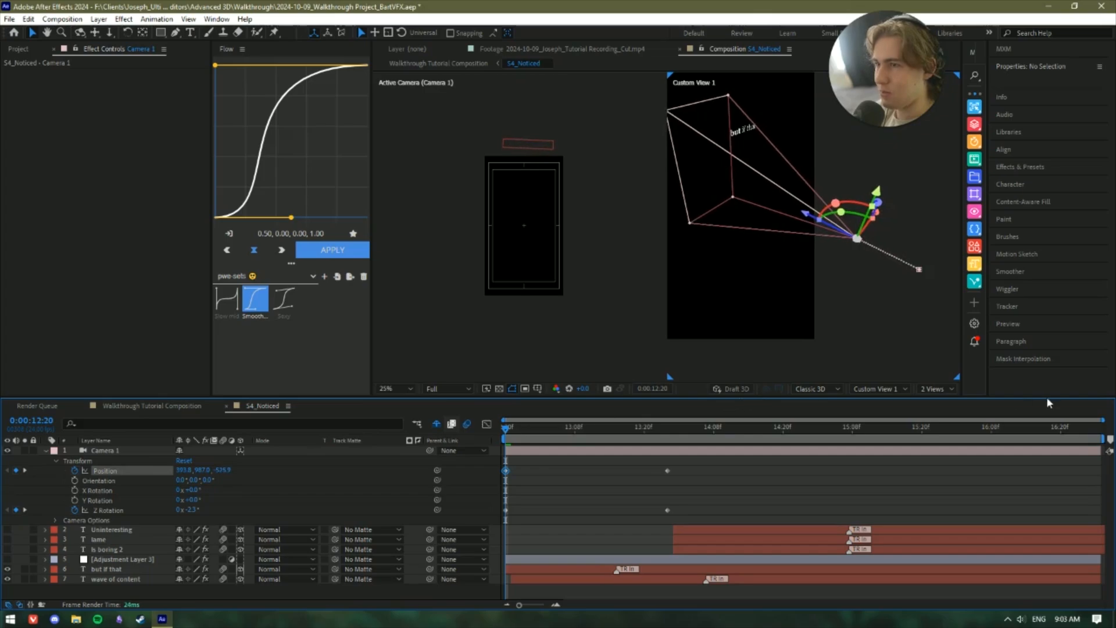
left_click_drag(1048, 403, 1111, 401)
key("space")
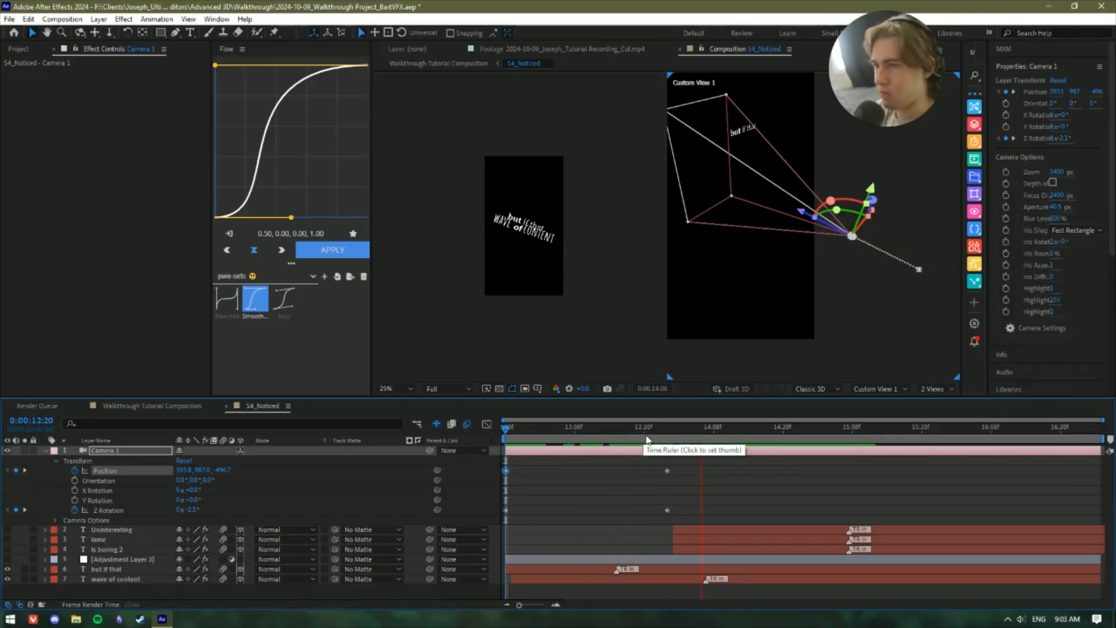
key("space")
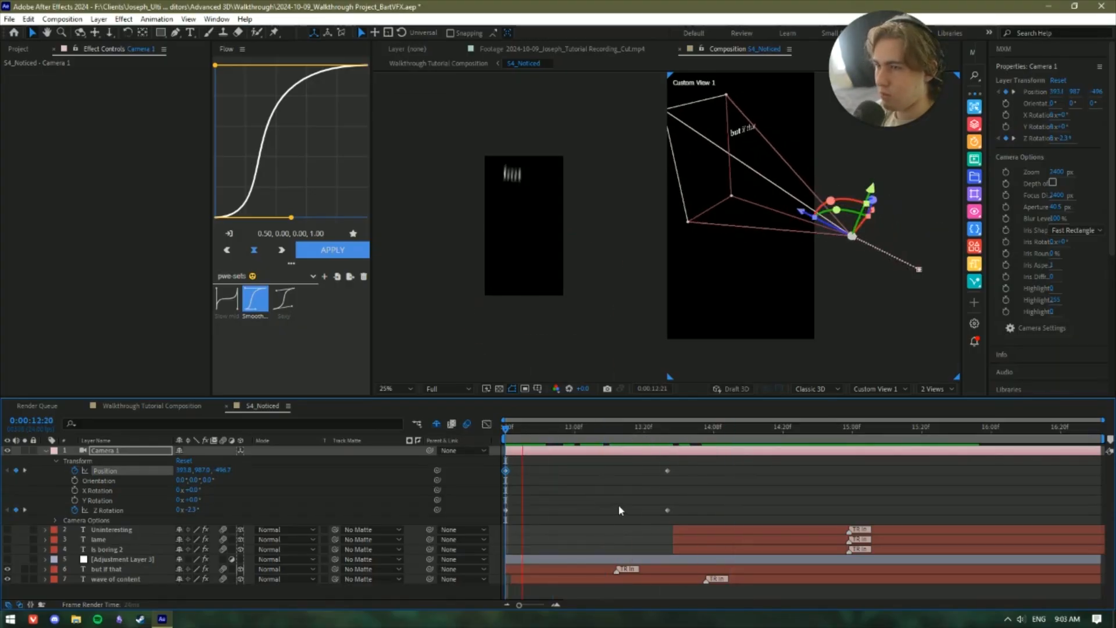
key("space")
Move Camera 1's ending Position and Z Rotation keyframes to 0:00:14:09.
left_click_drag(691, 429, 505, 436)
left_click_drag(698, 468, 637, 514)
left_click_drag(726, 451, 662, 501)
key("ctrl+z")
left_click_drag(703, 467, 719, 509)
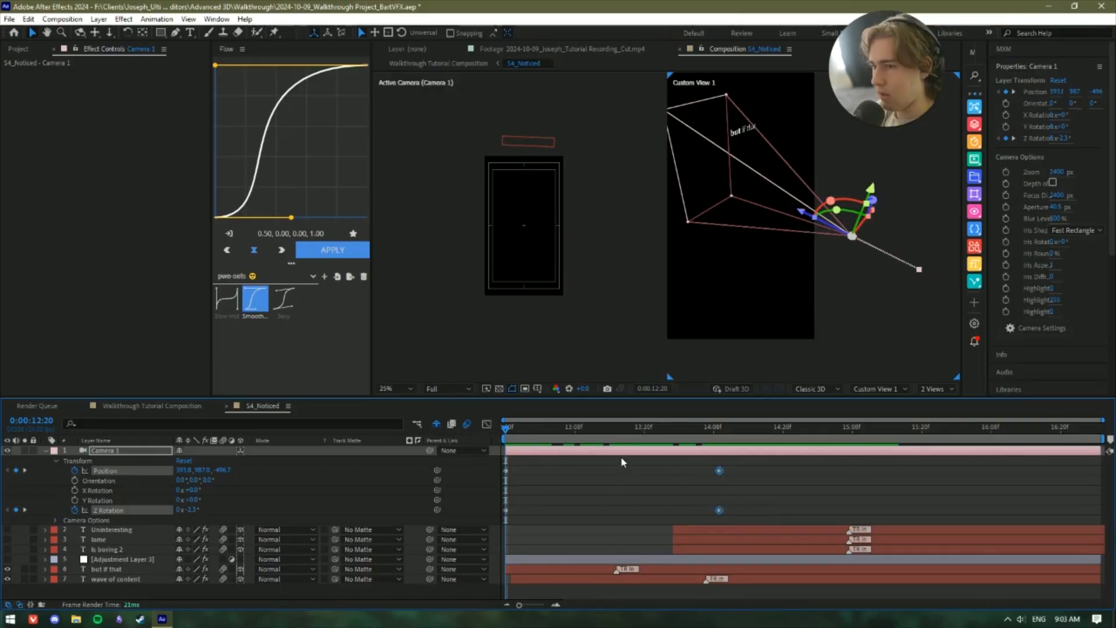
Show Camera 1's Position and Z Rotation curves in the Graph Editor and select their ending keyframes.
left_click_drag(748, 466, 497, 515)
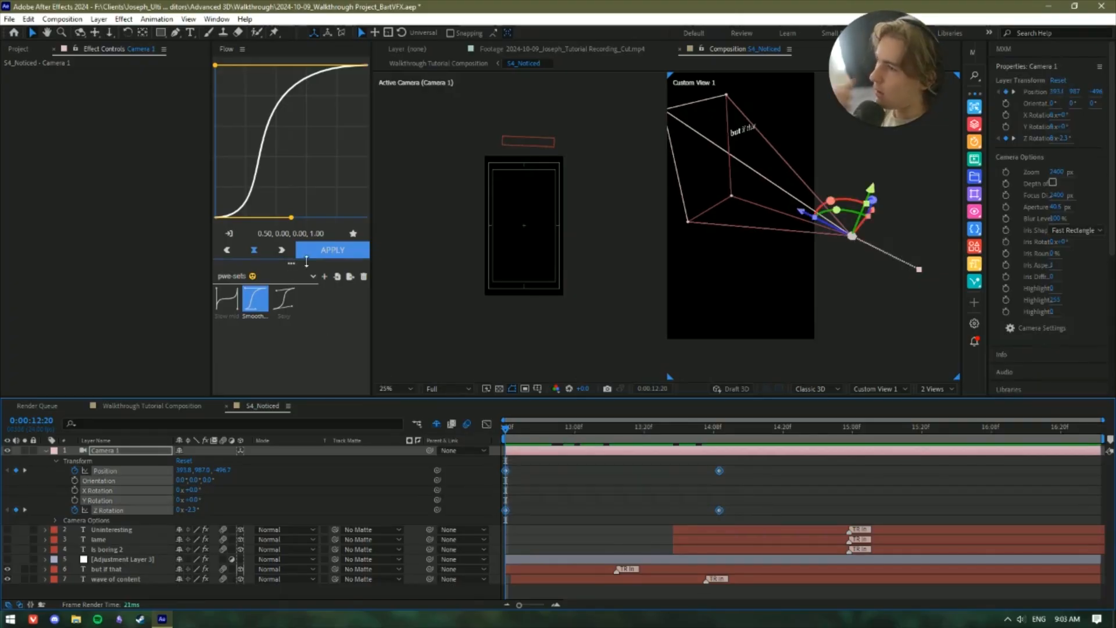
left_click(618, 506)
left_click_drag(606, 431, 661, 436)
left_click_drag(745, 469, 657, 521)
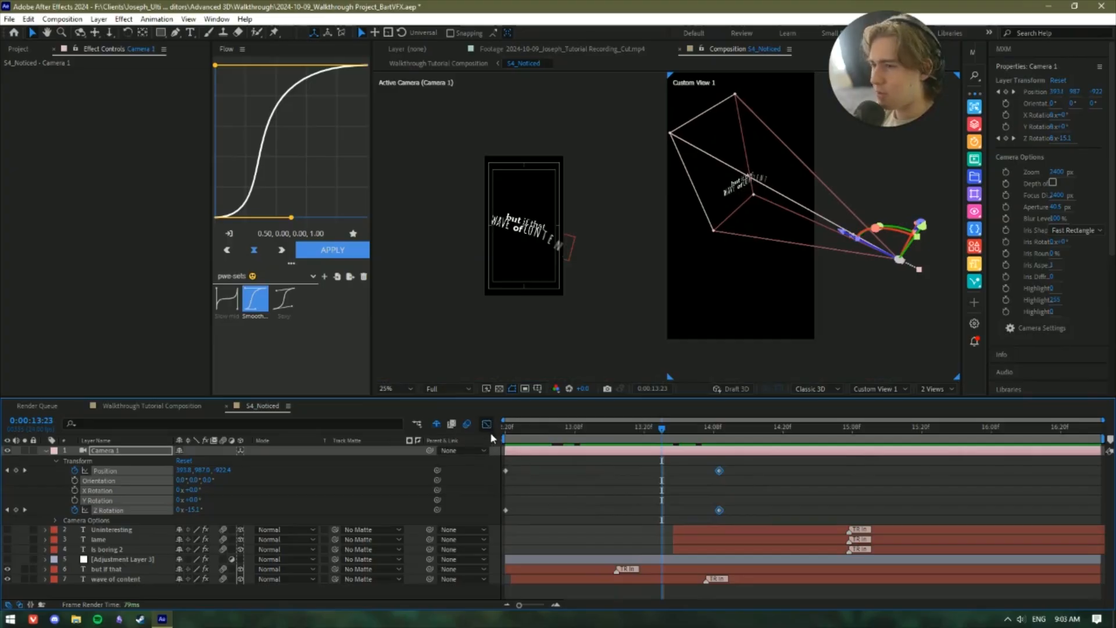
left_click(487, 424)
left_click(317, 503)
left_click(134, 470)
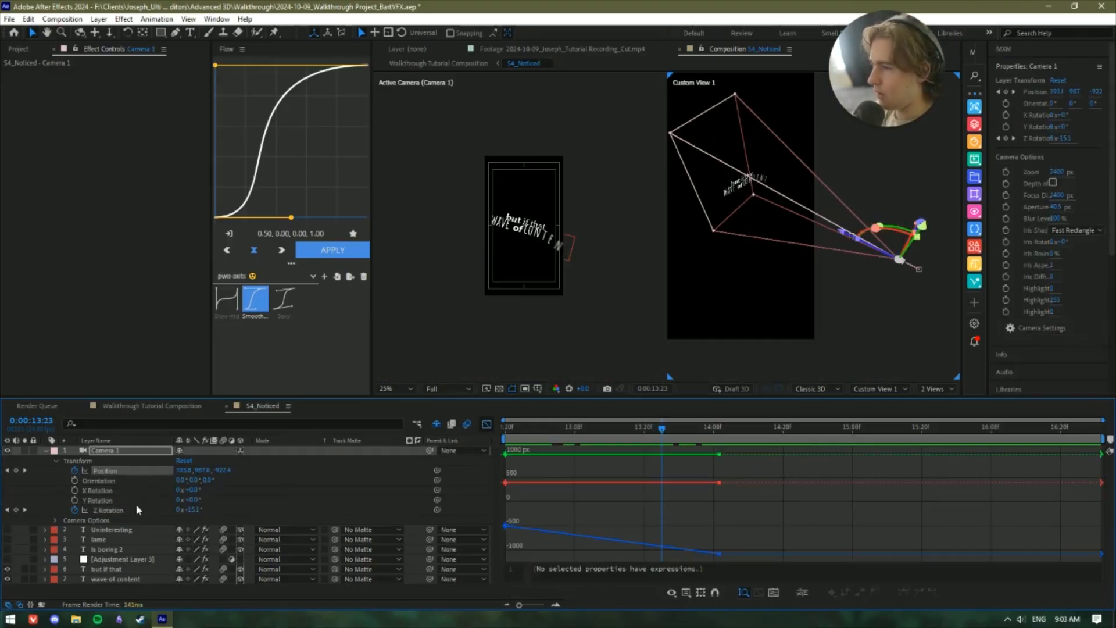
left_click(136, 510, "ctrl")
left_click_drag(700, 544, 691, 559)
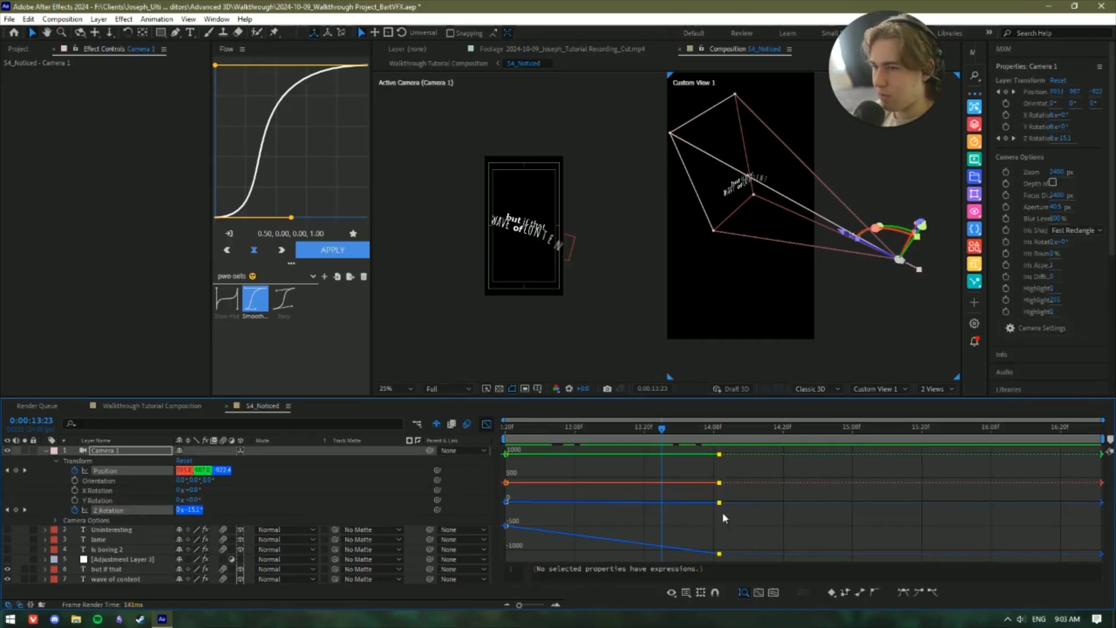
Apply the easeOut curve from Flow's default presets to the selected camera keyframes and check the motion around 0:00:13:15.
left_click(245, 276)
left_click(253, 289)
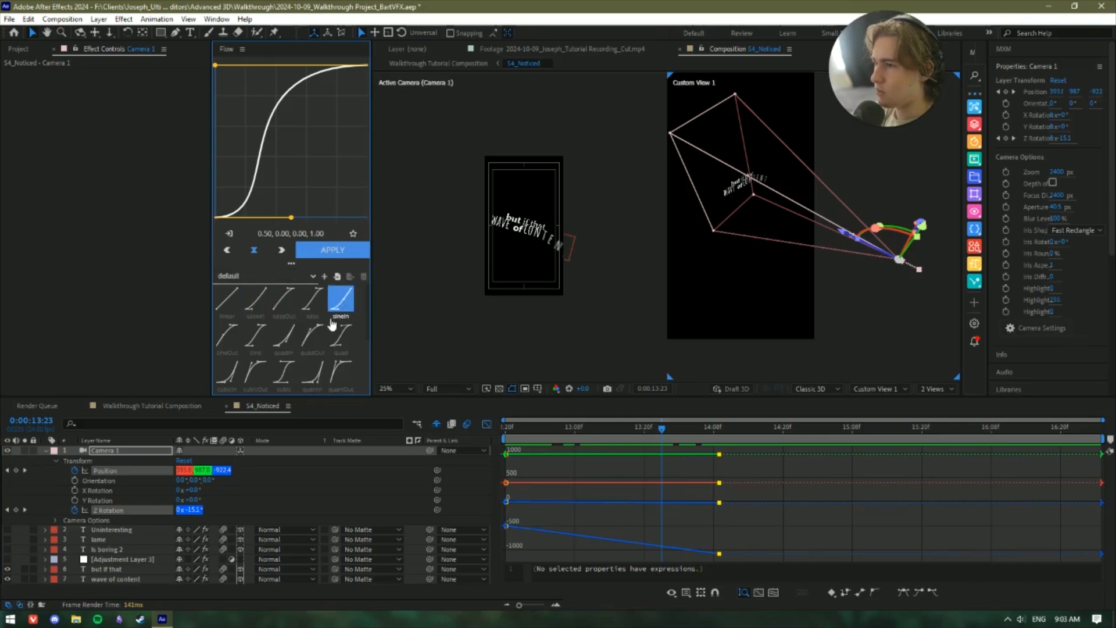
left_click(312, 302)
left_click(284, 301)
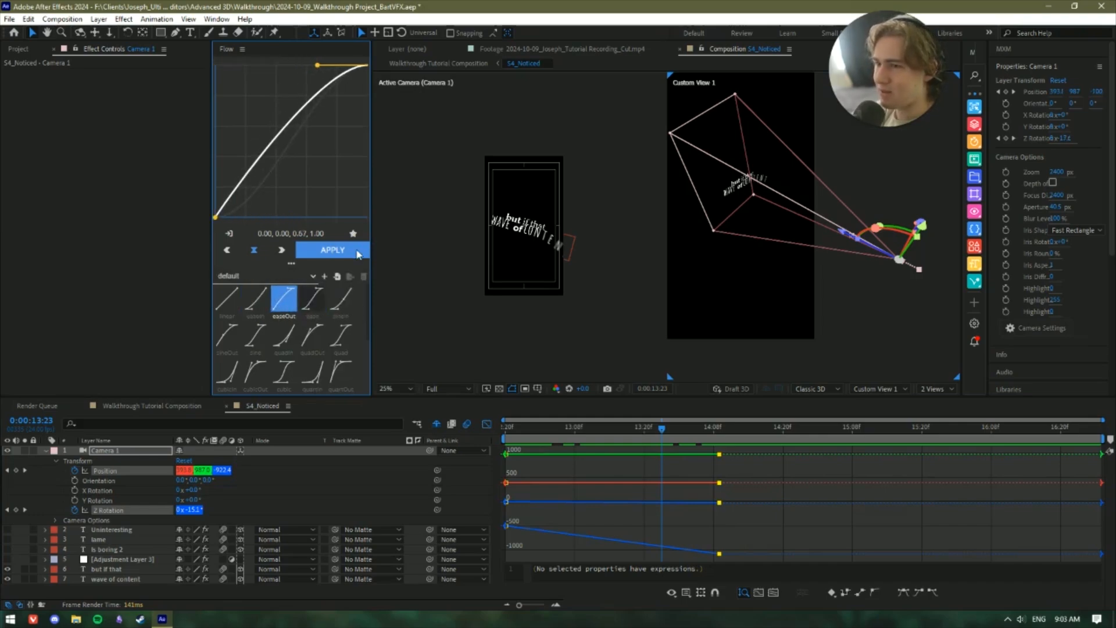
left_click(358, 254)
left_click(754, 459)
left_click_drag(651, 429, 614, 429)
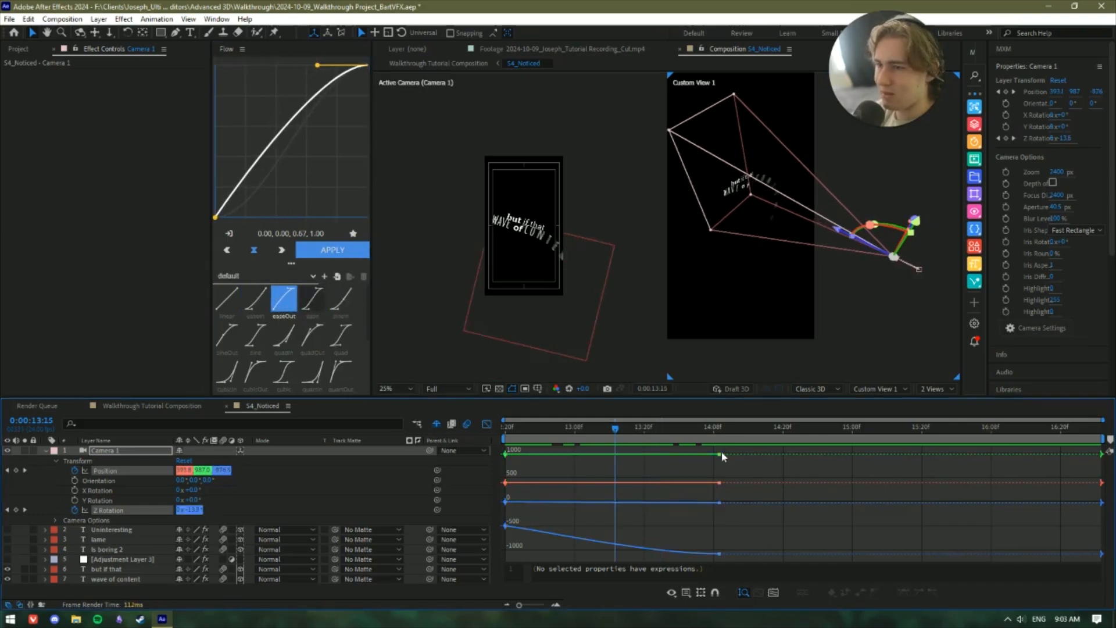
Leave Camera 1's Graph Editor view, add a null object to S4_Noticed and trim its start to 0:00:13:21.
left_click(650, 430)
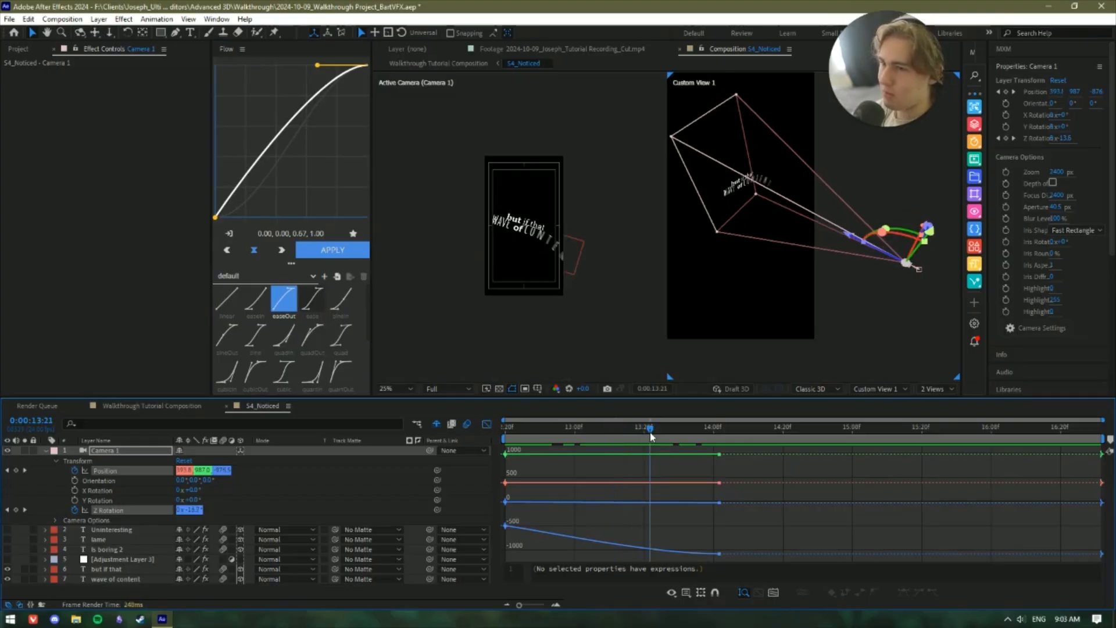
left_click(45, 451)
left_click(487, 424)
right_click(251, 574)
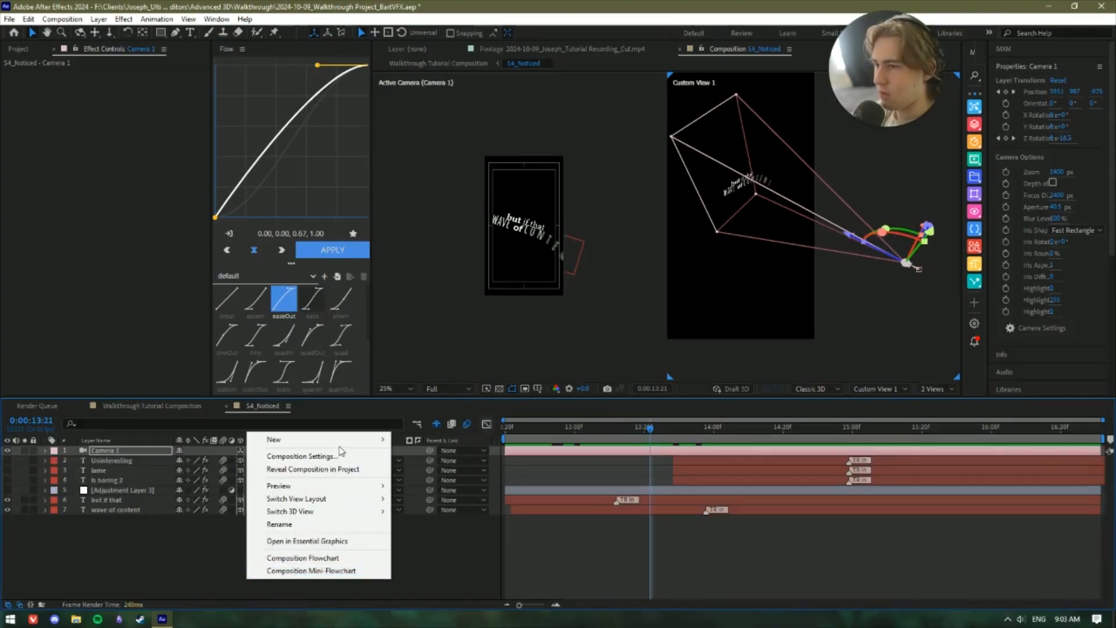
mouse_move(328, 440)
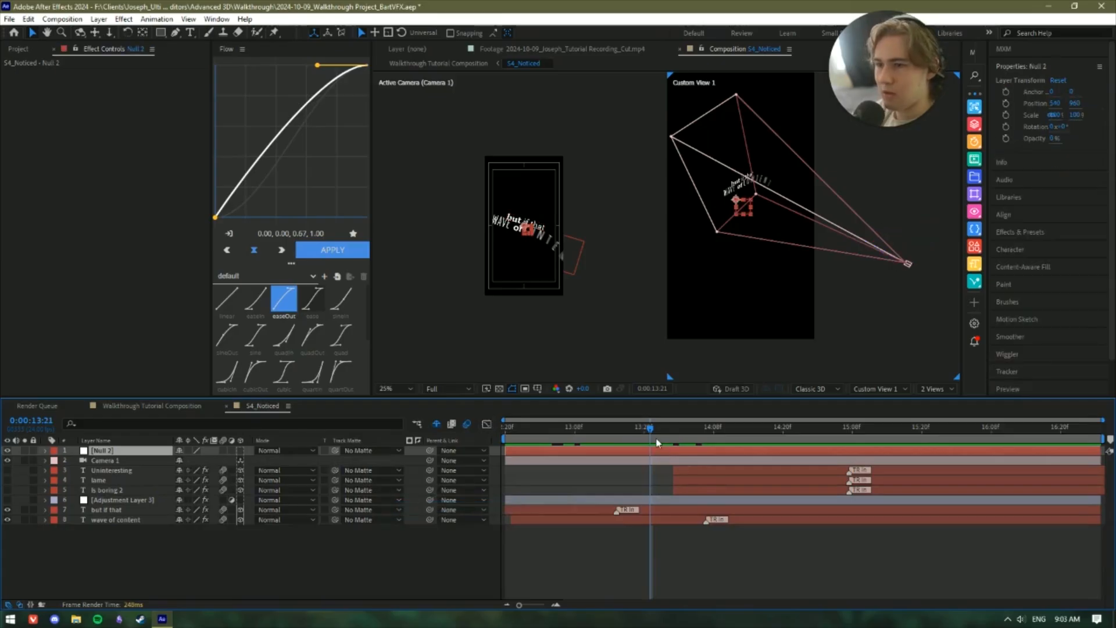
key("ctrl+shift+d")
key("Delete")
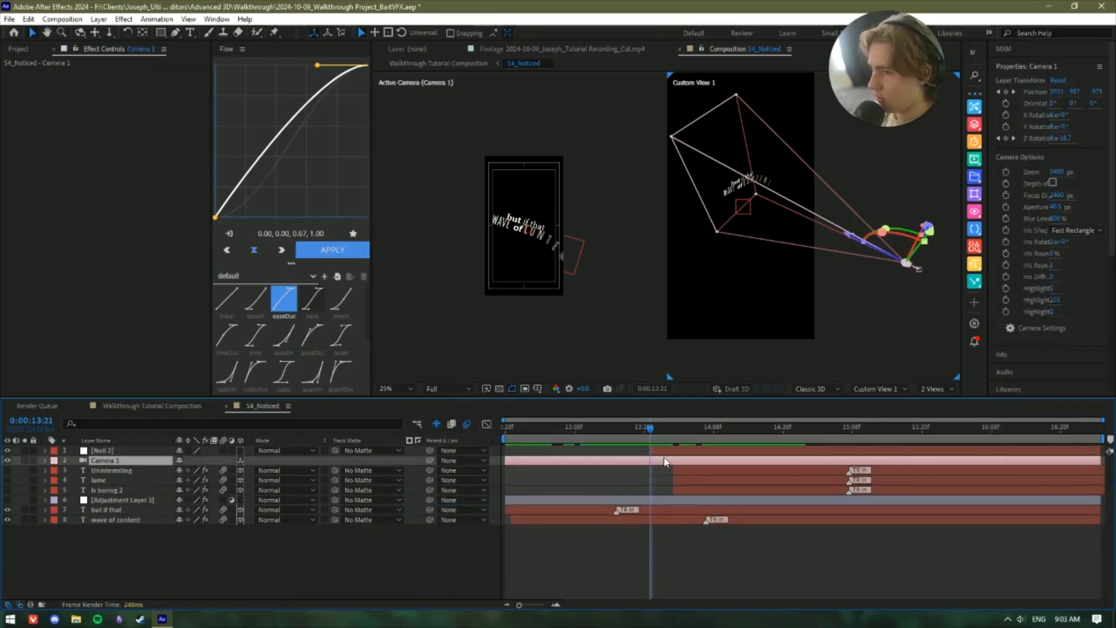
Make the new null a 3D layer and parent Camera 1 to it.
left_click(675, 447)
left_click(240, 450)
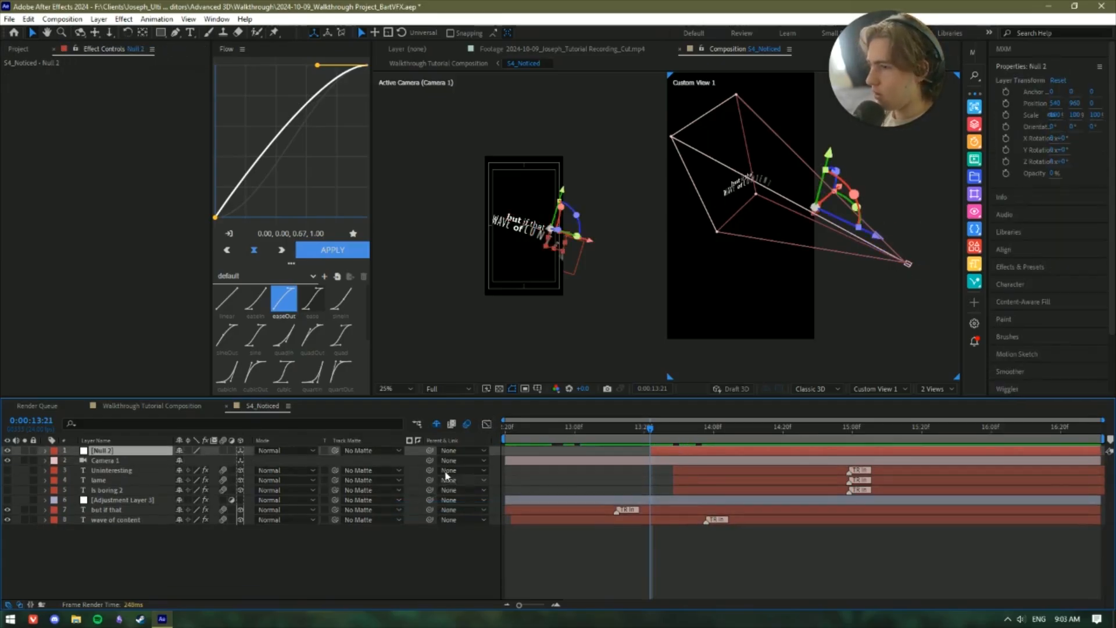
left_click_drag(108, 458, 108, 458)
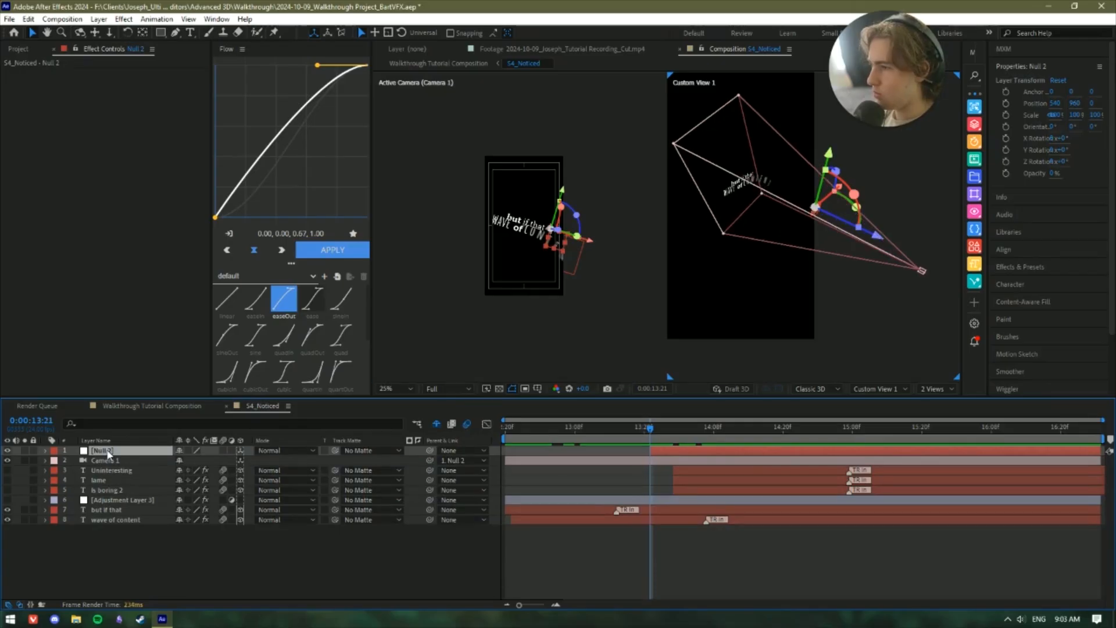
Add starting Position and Z Rotation keyframes to the null at 0:00:13:21 and list its keyframed properties.
key("End")
key("p")
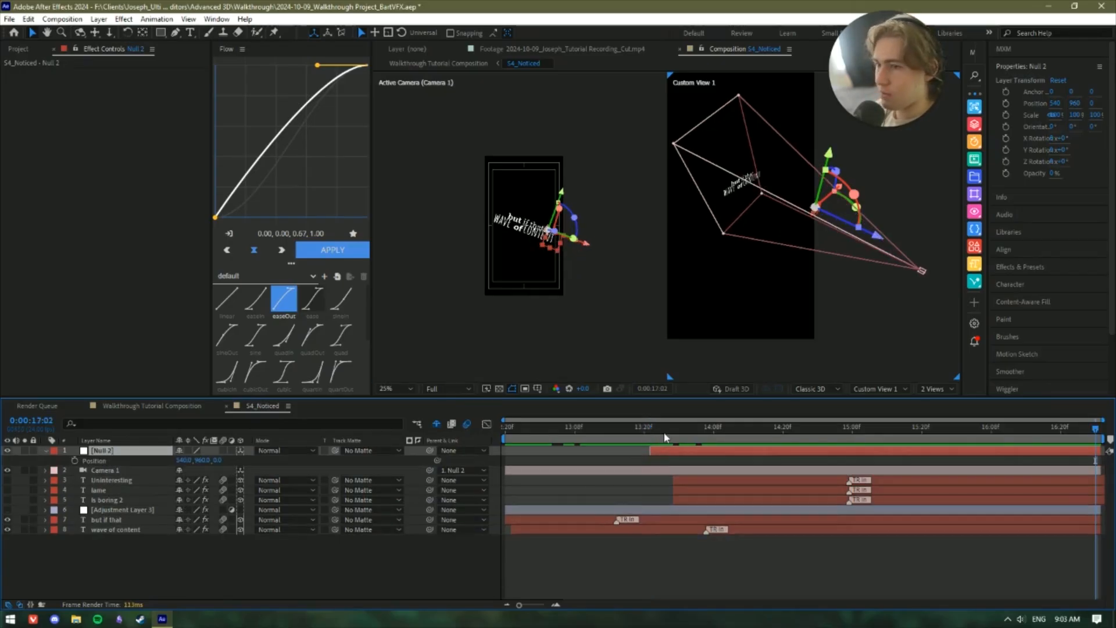
left_click(650, 428)
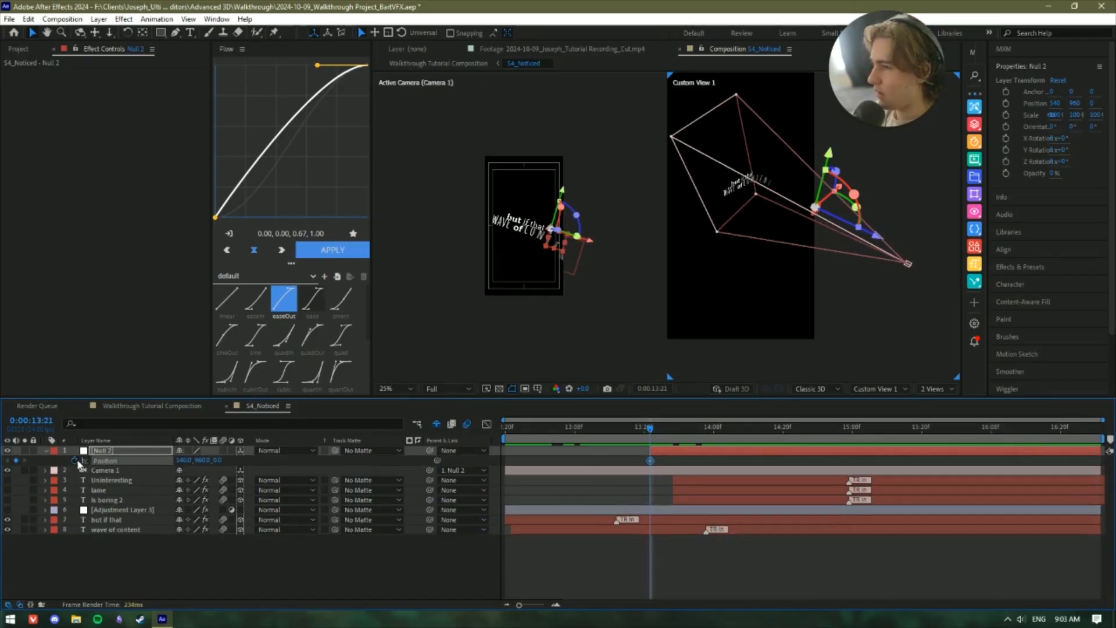
key("r")
left_click(74, 490)
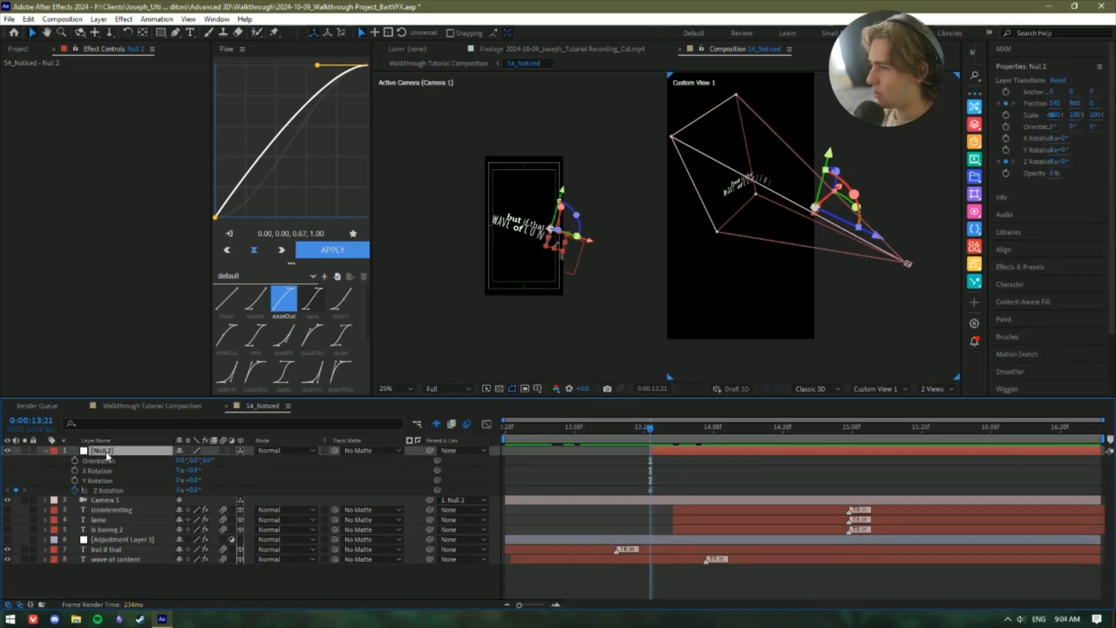
key("u")
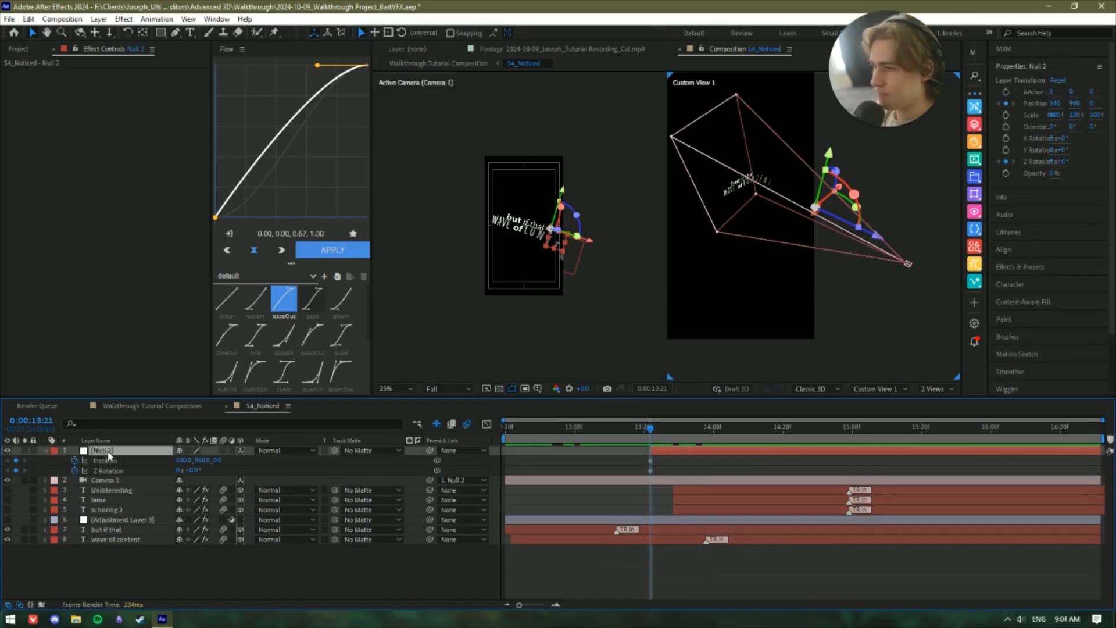
Show the Uninteresting, lame and Is boring 2 text layers and check the composition at 0:00:14:06.
left_click(706, 493)
left_click(695, 508, "shift")
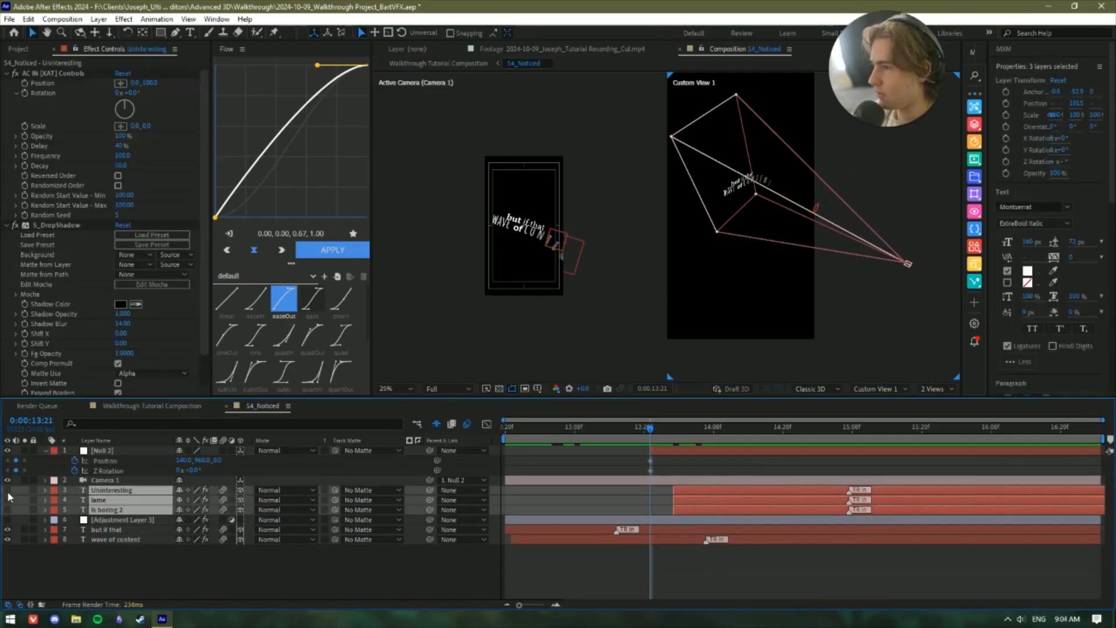
left_click_drag(7, 490, 7, 510)
left_click_drag(650, 430, 702, 430)
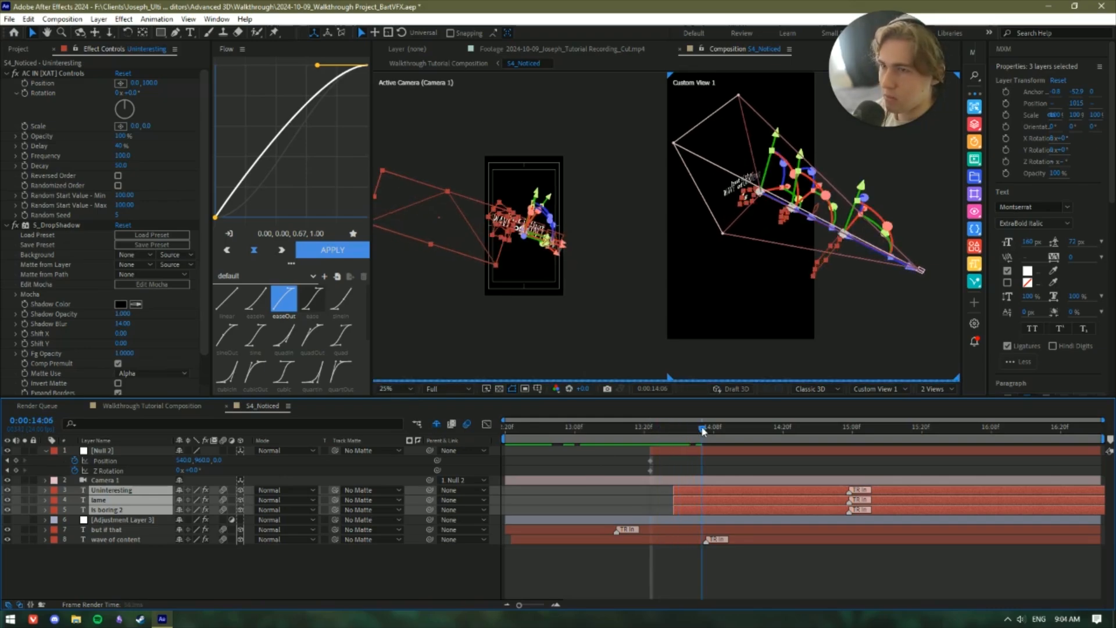
left_click(352, 590)
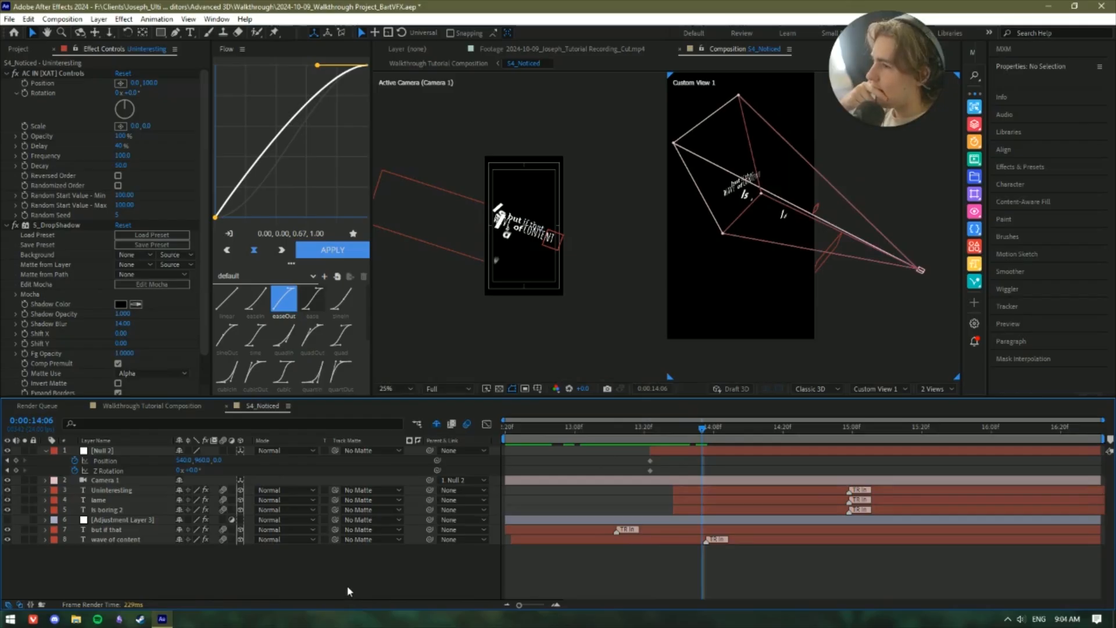
Collapse the null layer's properties and hide the null in the composition.
left_click(133, 451)
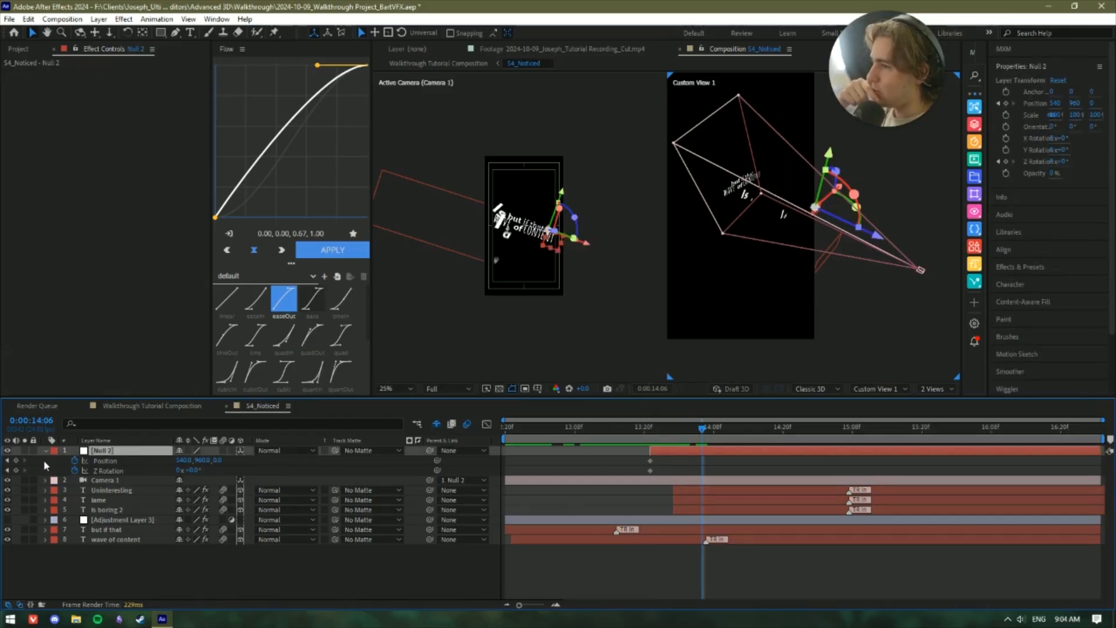
key("u")
left_click(107, 460)
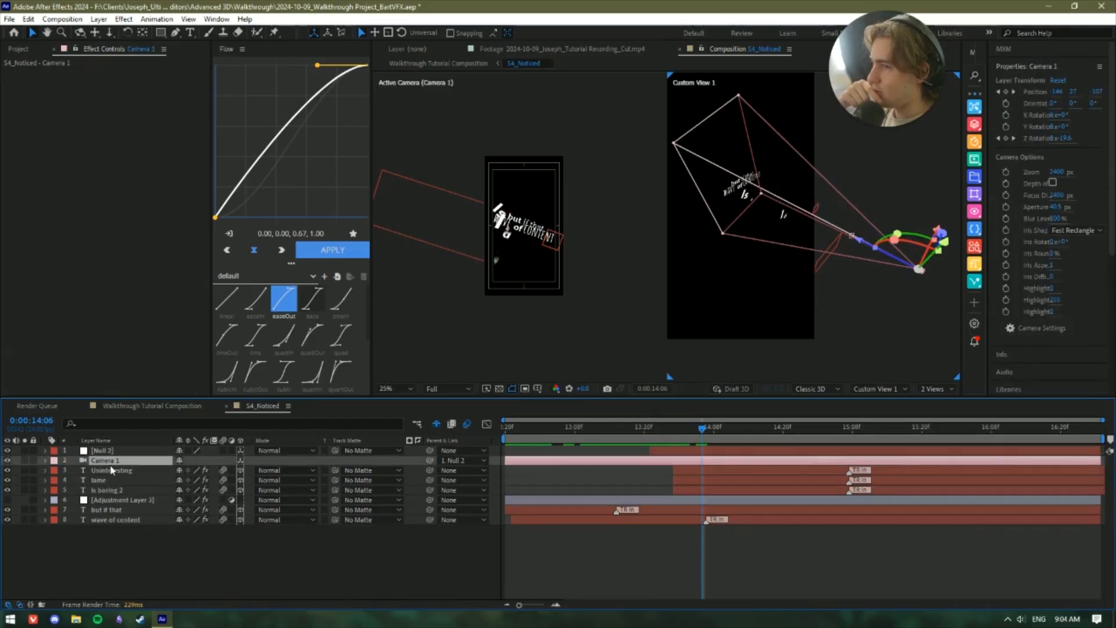
key("F2")
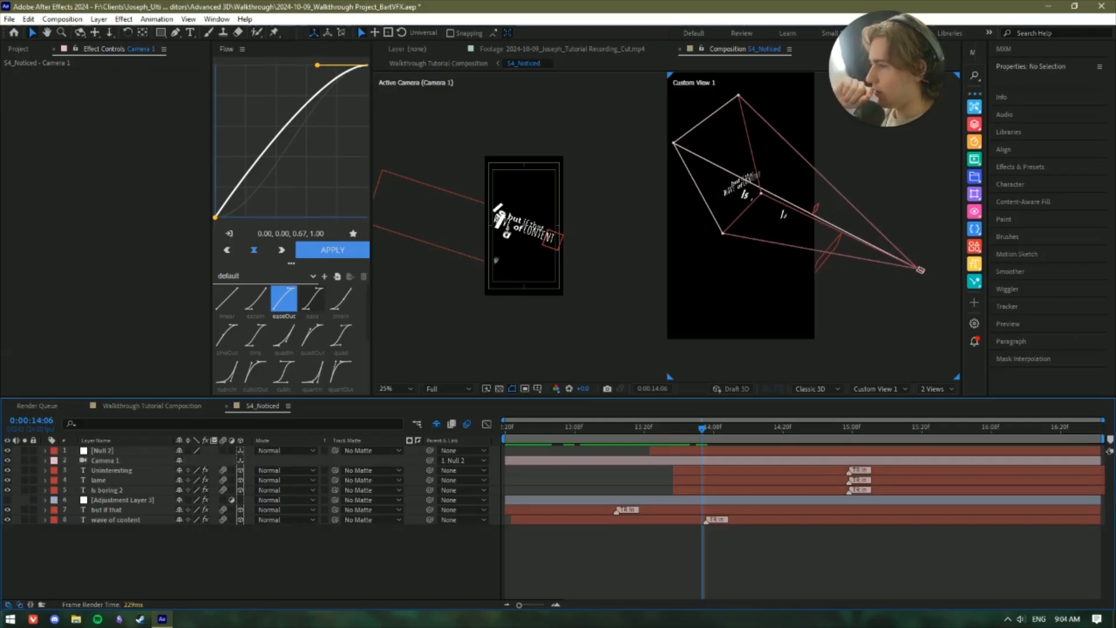
Change Camera 1's lens preset to 20mm in its camera settings.
left_click(142, 461)
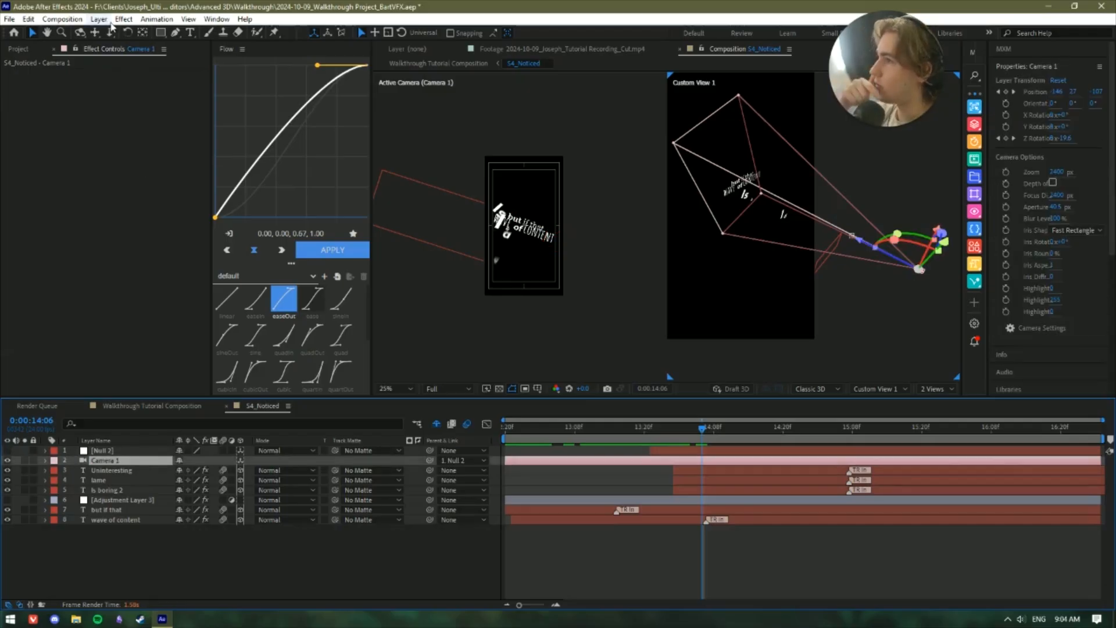
left_click(124, 19)
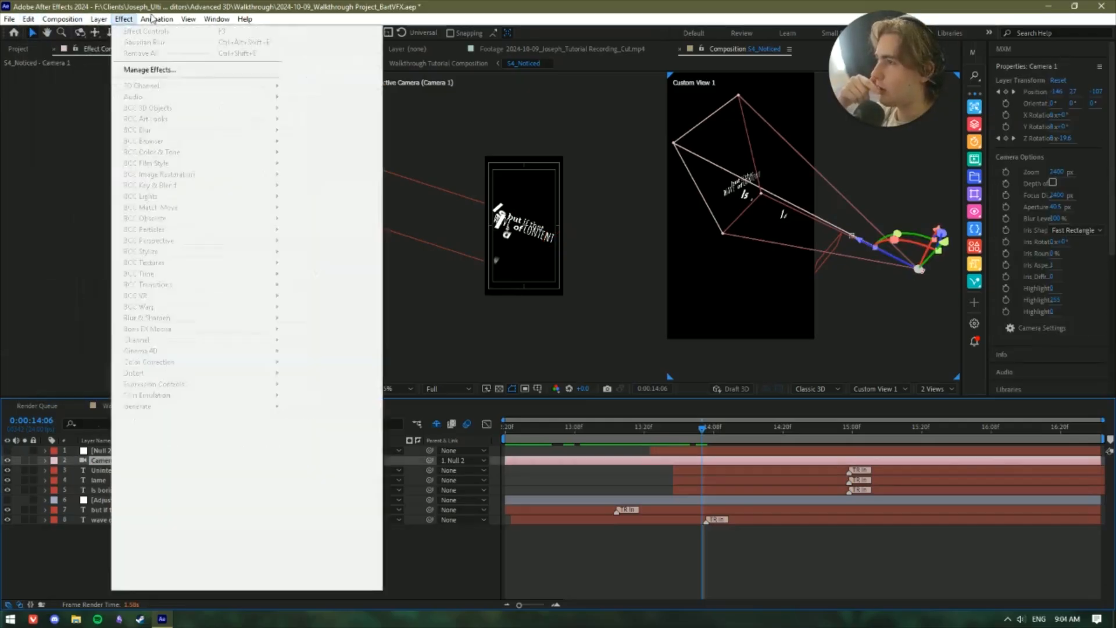
mouse_move(99, 19)
left_click(121, 46)
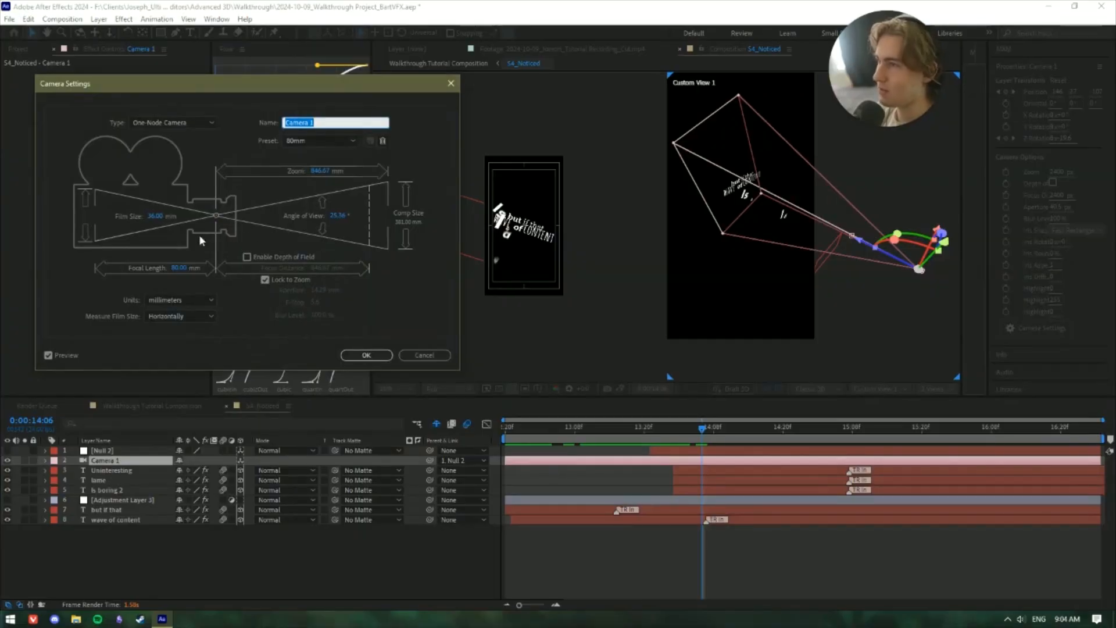
left_click(332, 141)
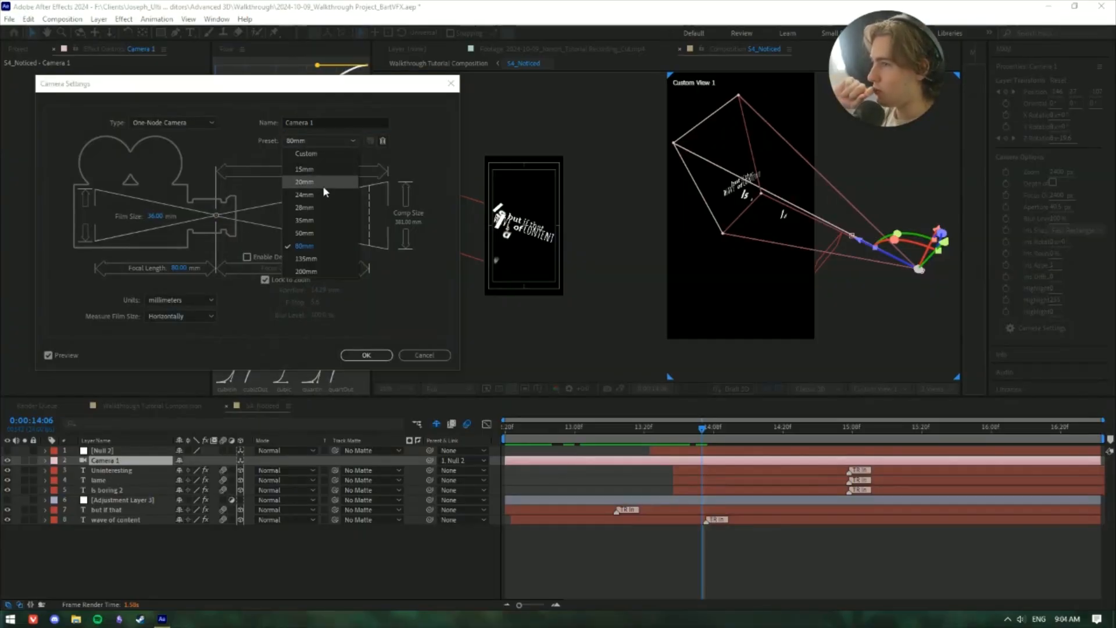
left_click(324, 185)
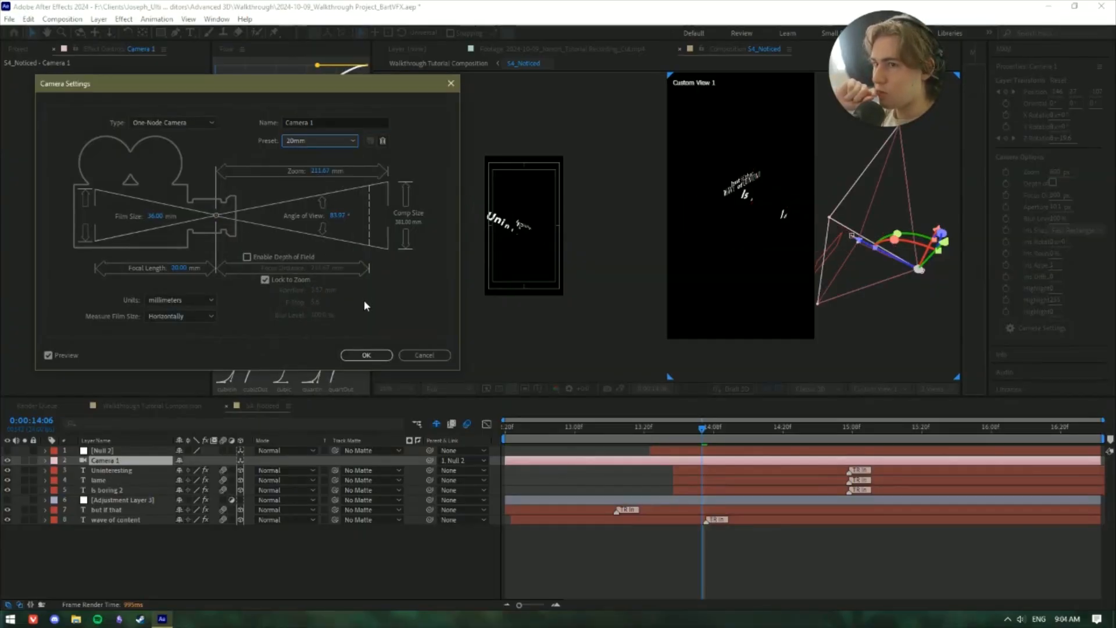
left_click(317, 143)
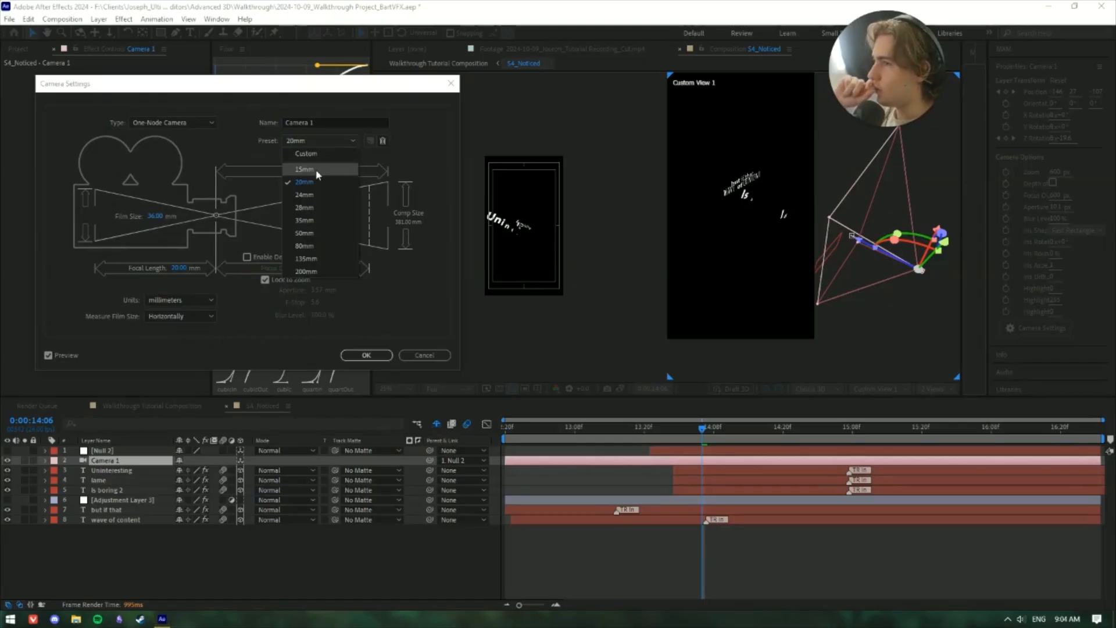
left_click(402, 294)
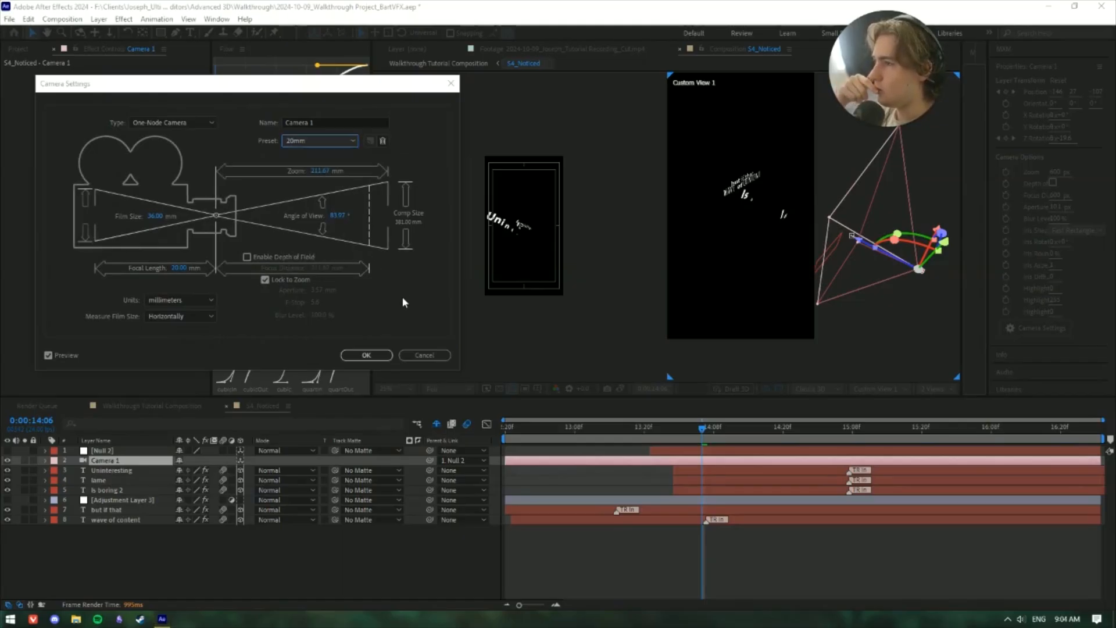
left_click(381, 351)
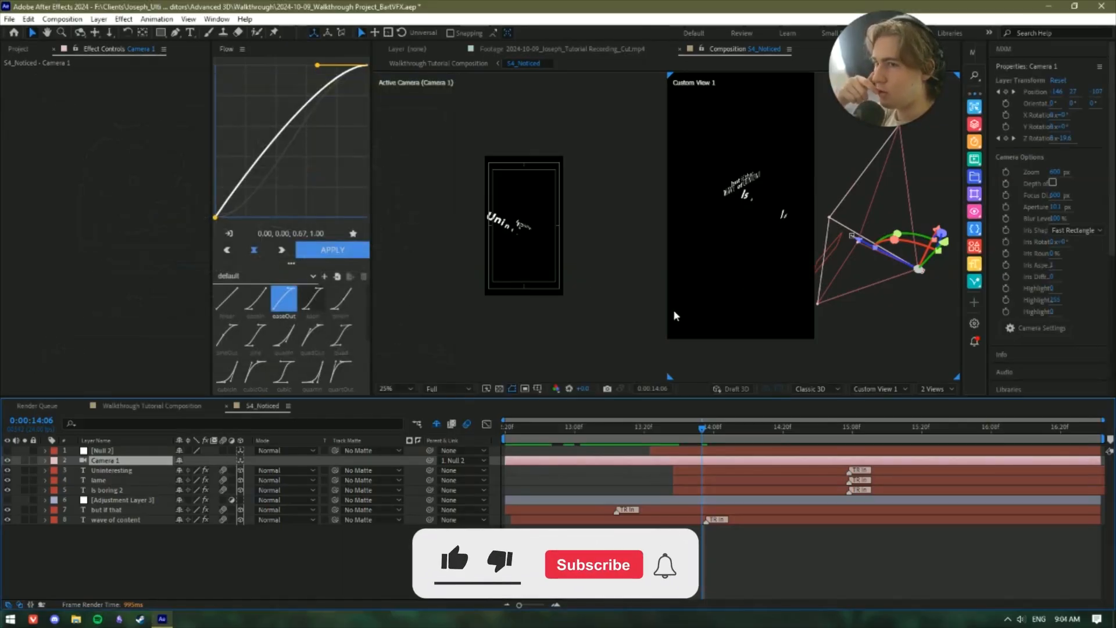
Move Camera 1's starting Z position at 0:00:12:20 forward to about 667.
key("u")
key("Home")
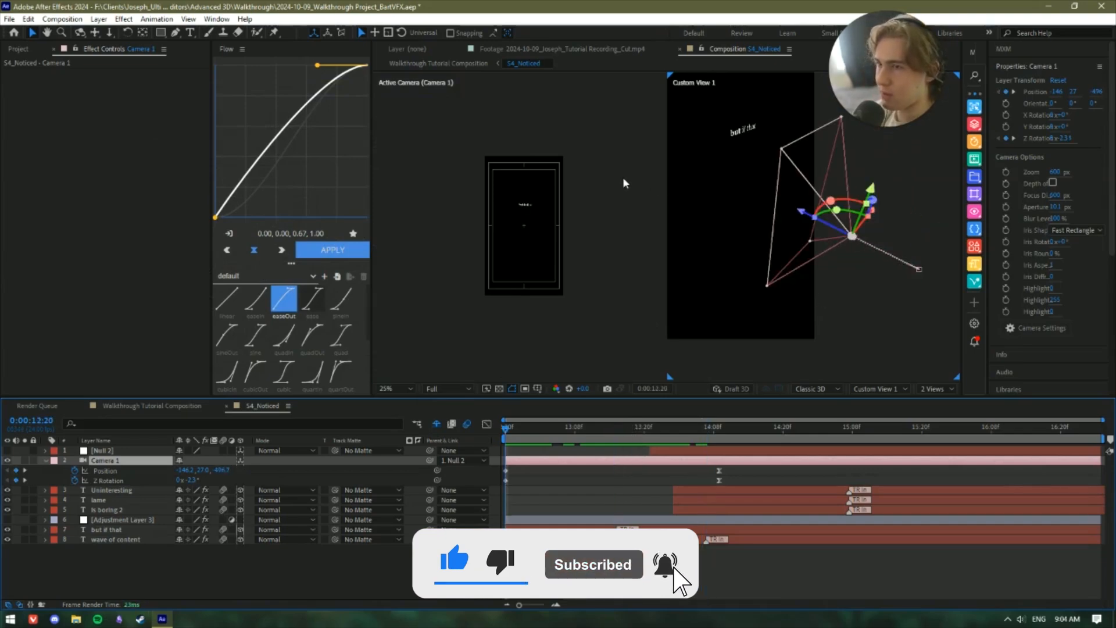
left_click_drag(805, 211, 722, 151)
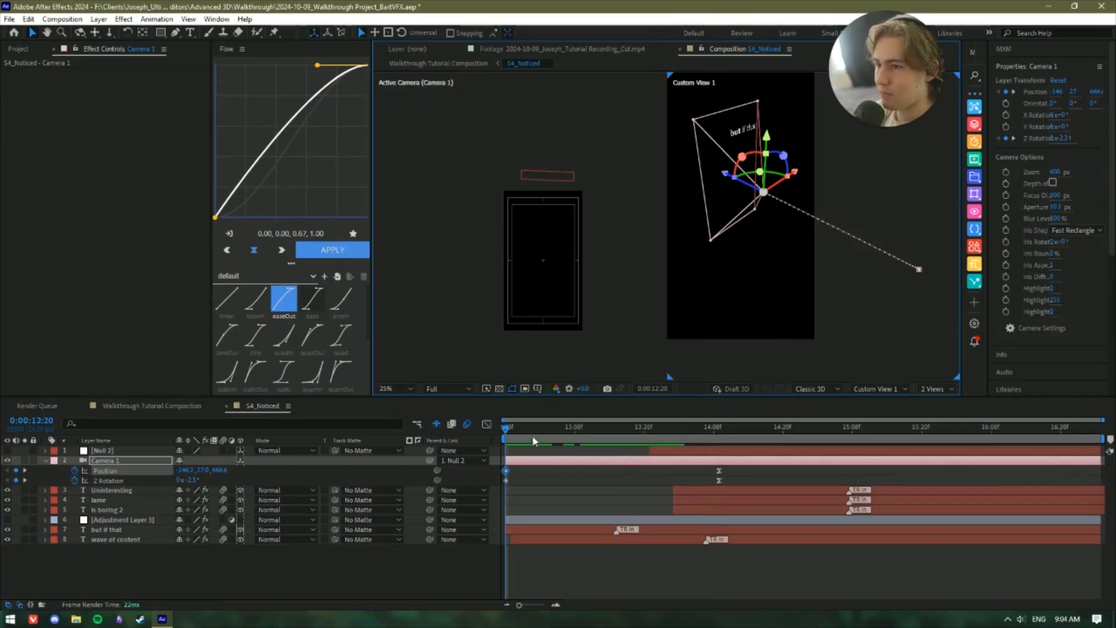
Go to Camera 1's ending keyframes at 0:00:14:09 and hide the Uninteresting, lame and Is boring 2 layers.
left_click_drag(533, 425, 708, 433)
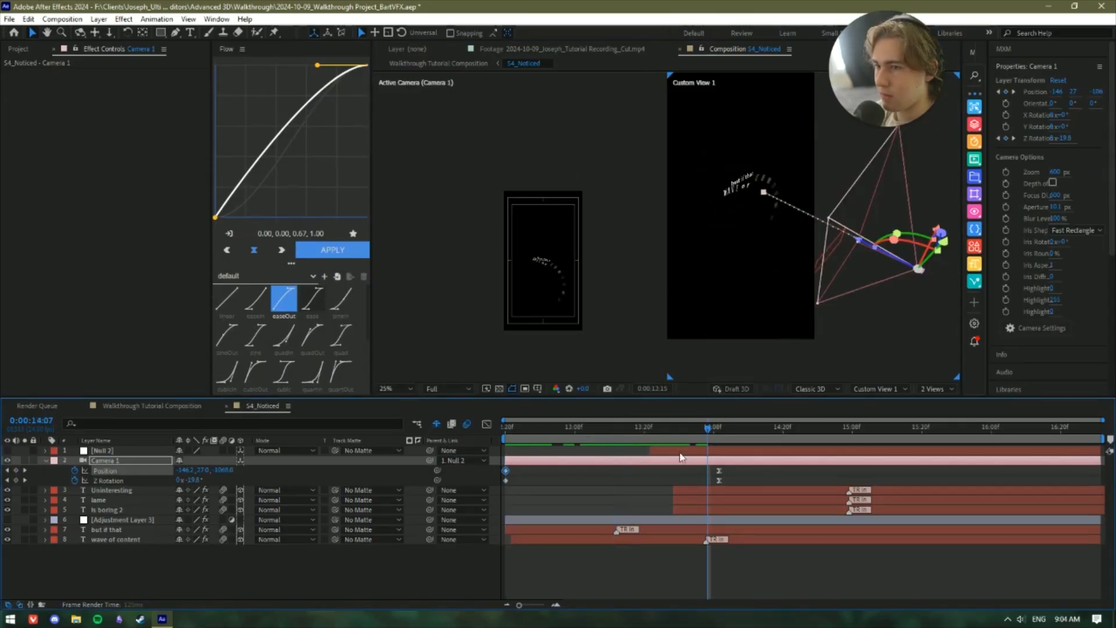
key("k")
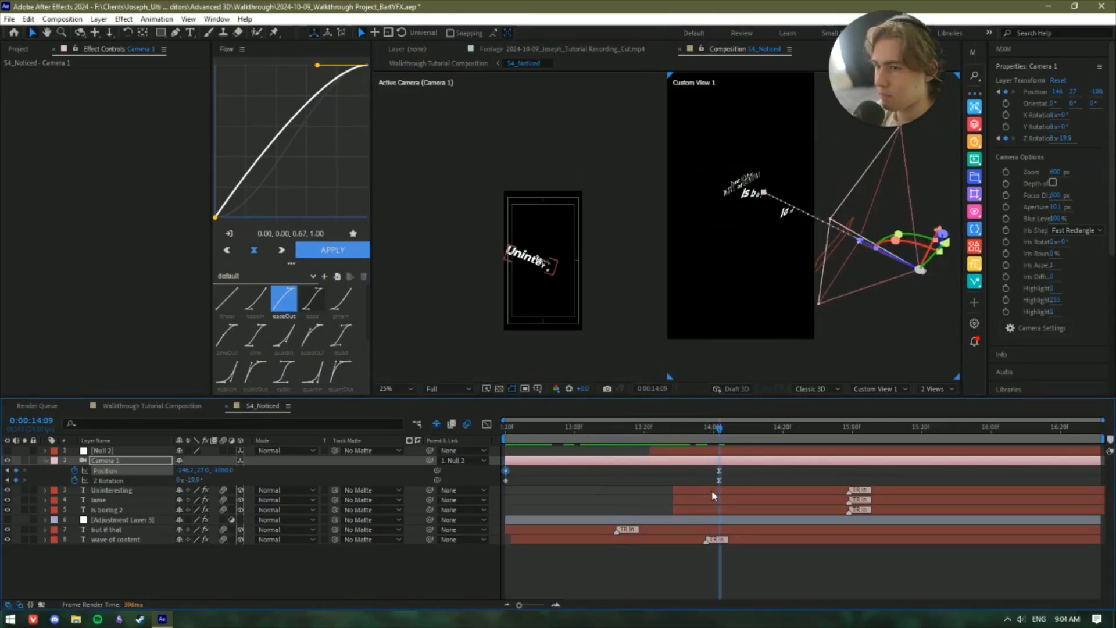
left_click(711, 494)
left_click(704, 511, "shift")
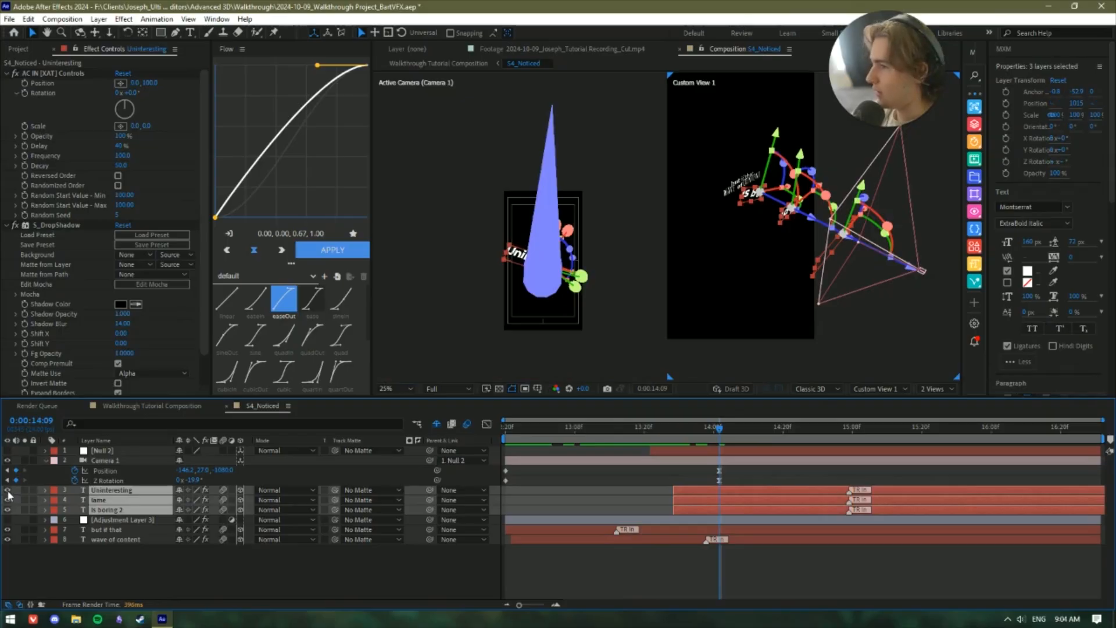
left_click_drag(8, 495, 7, 510)
Move Camera 1's ending Z position at 0:00:14:09 forward to about 537 to frame the text closely.
left_click(922, 267)
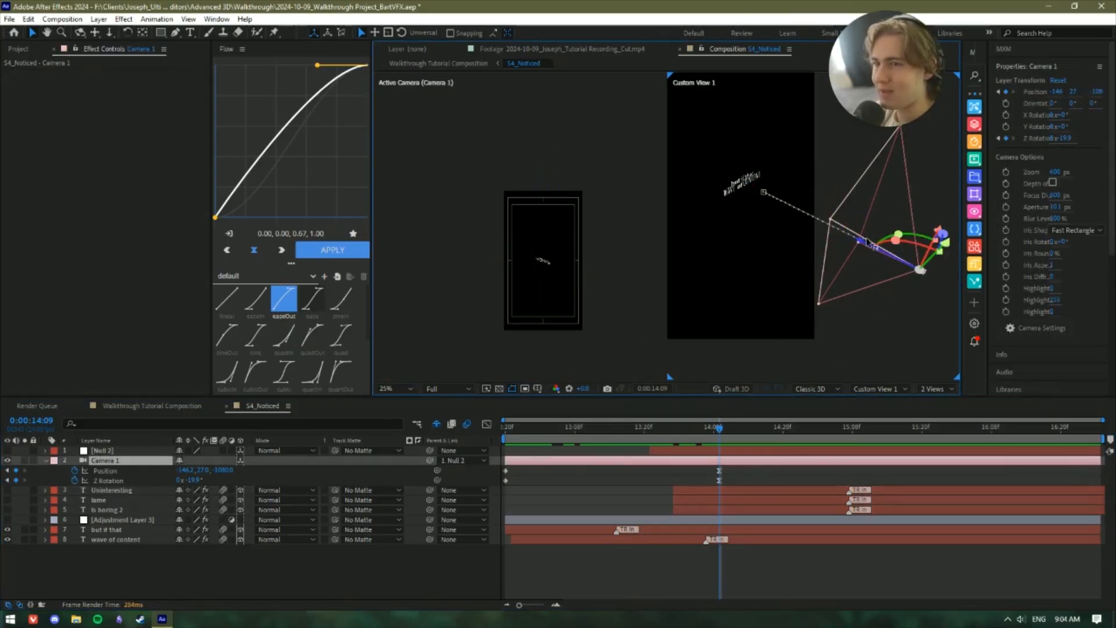
left_click_drag(870, 244, 722, 201)
scroll(569, 296, "up", 1)
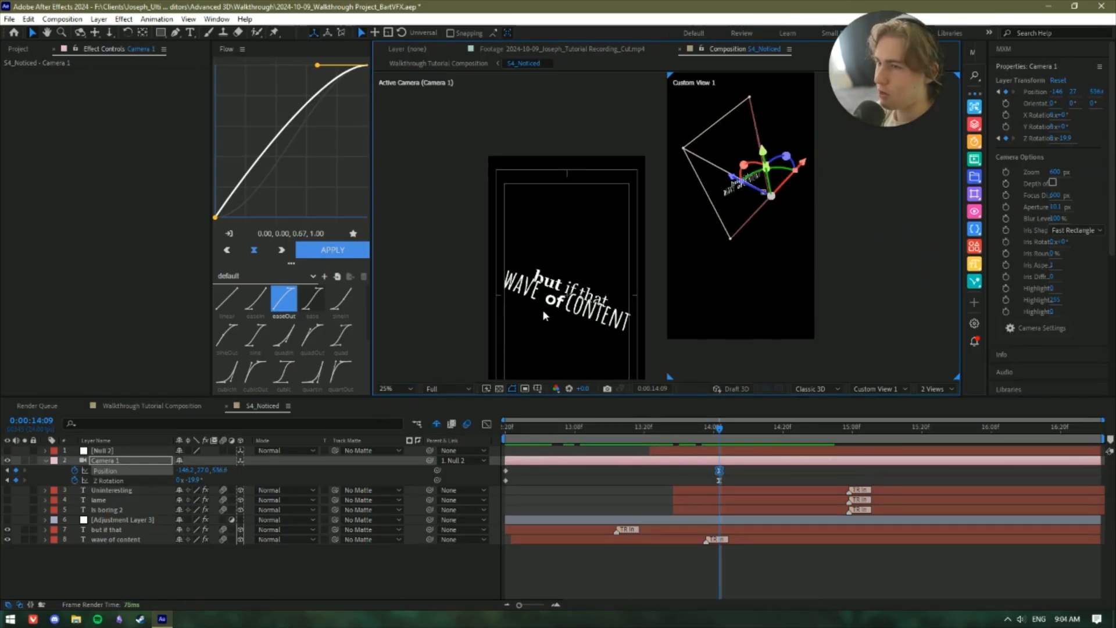
left_click_drag(595, 321, 520, 247)
Play back the camera move from 0:00:12:20 and examine the text framing around 0:00:14:01.
key("Page_Up")
key("Page_Up")
key("j")
key("j")
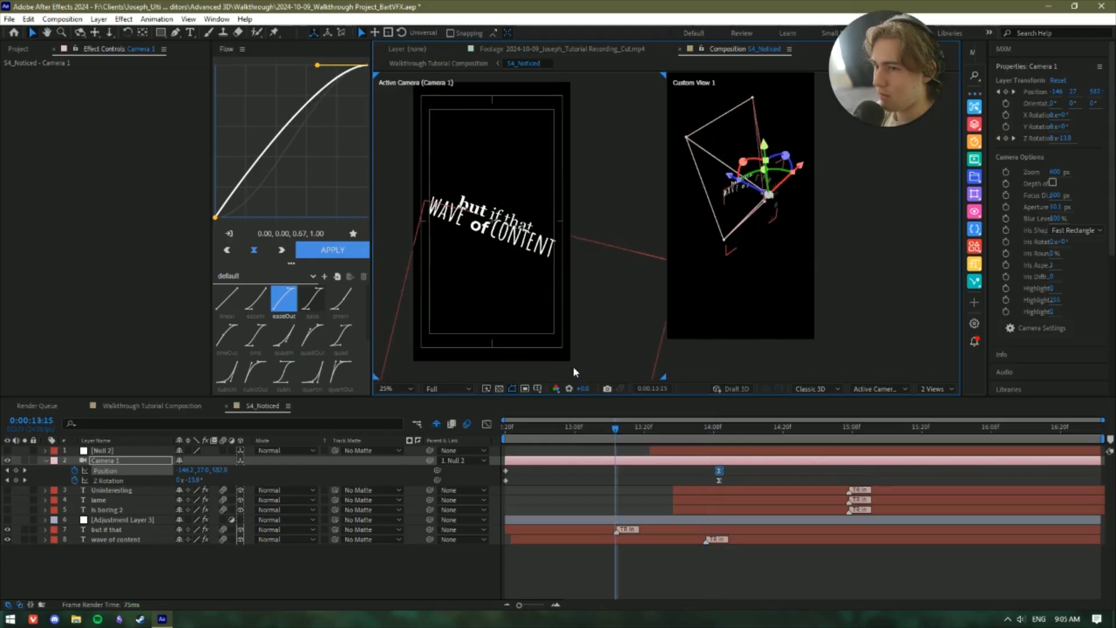
key("space")
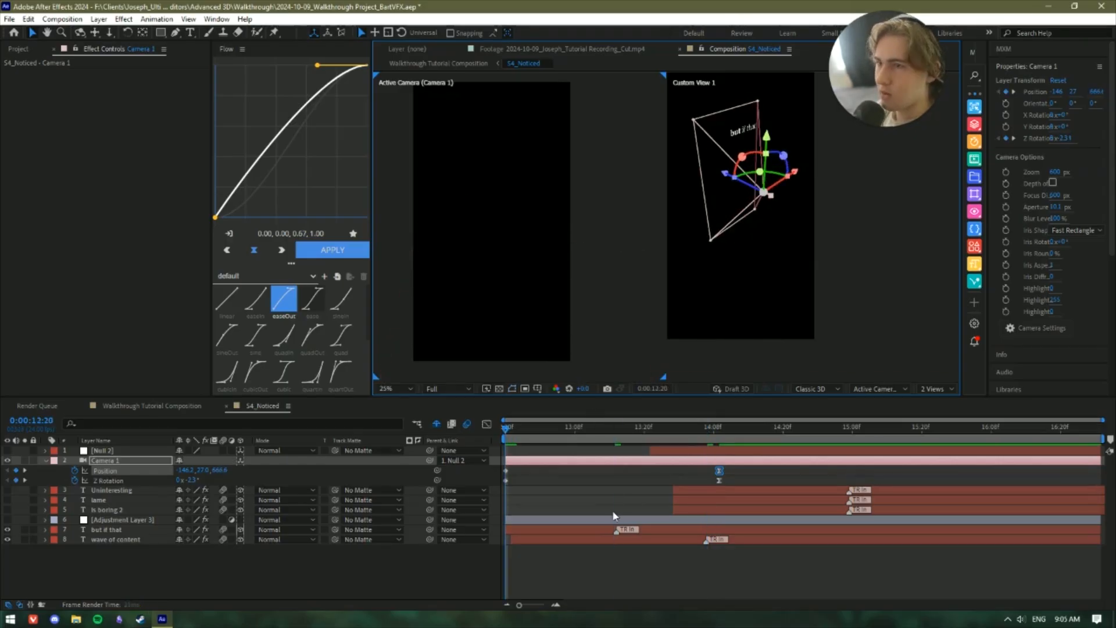
key("space")
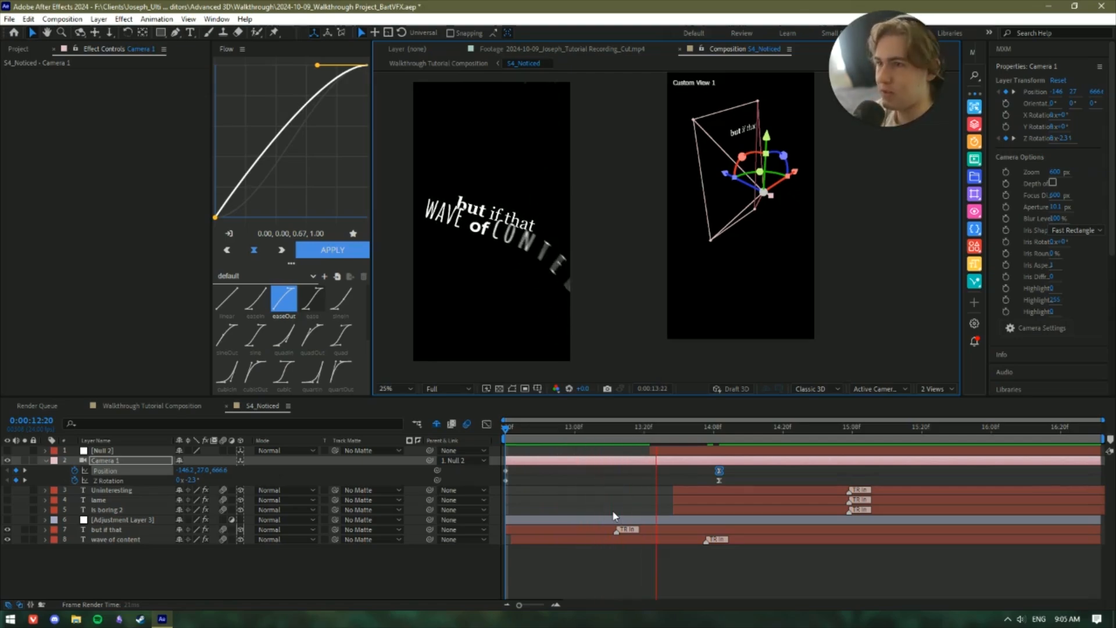
left_click_drag(734, 429, 674, 430)
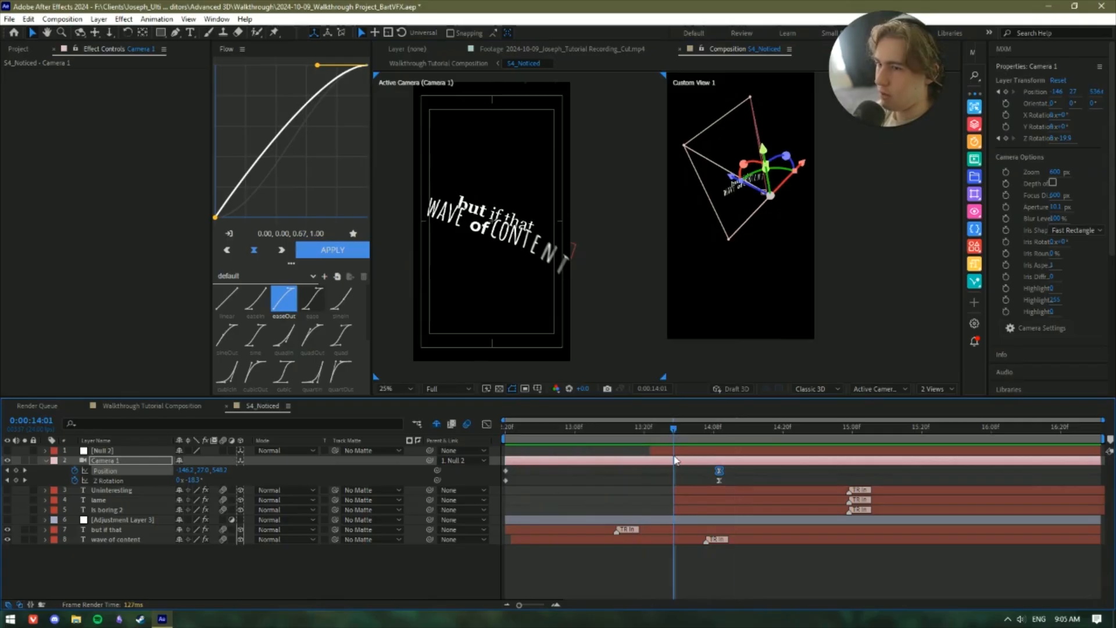
Reveal Null 2's animated properties, go to its keyframes at 0:00:13:21 and preview the text from there.
key("ctrl+shift+a")
left_click(677, 450)
key("u")
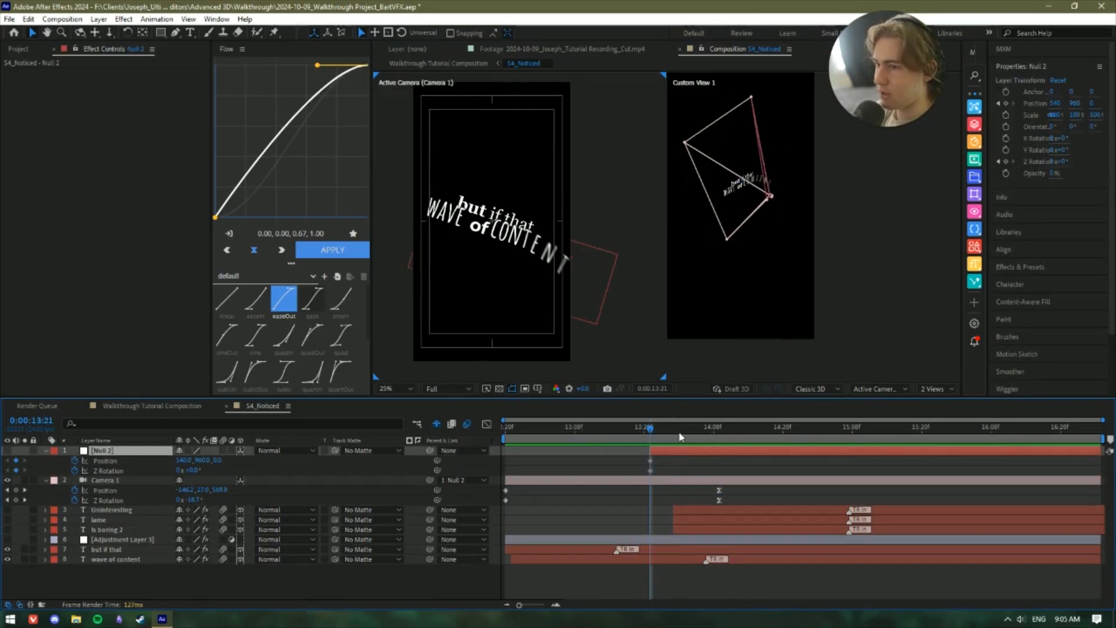
key("j")
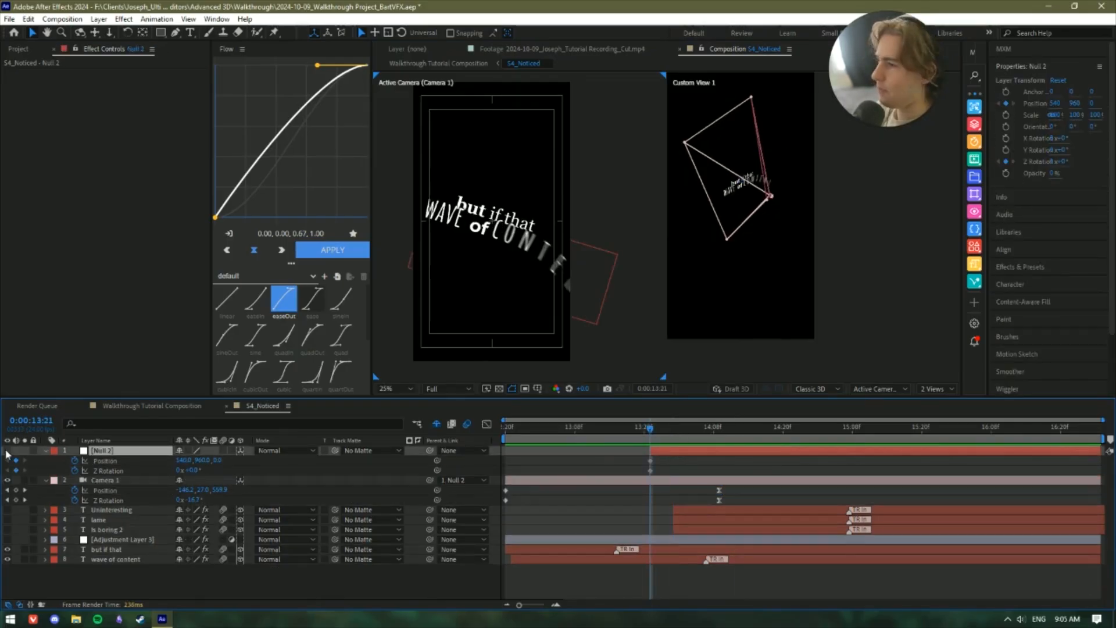
key("ctrl+shift+a")
key("space")
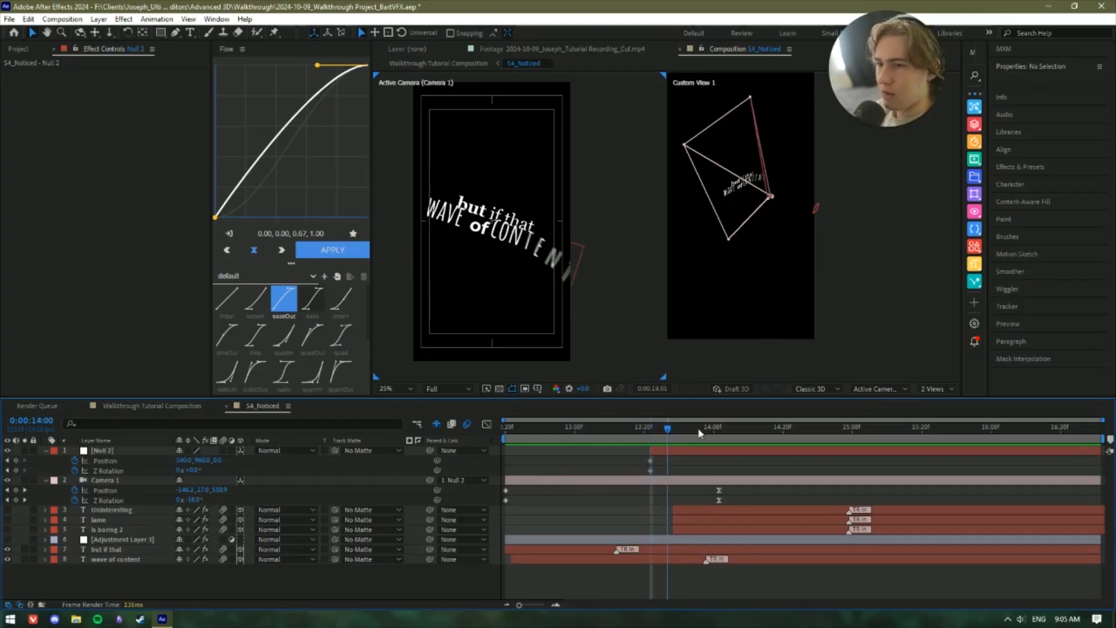
Show the Uninteresting layer and keyframe Null 2's Position and Z Rotation at 0:00:15:15, with Z position at about -1707.
left_click_drag(829, 440, 845, 435)
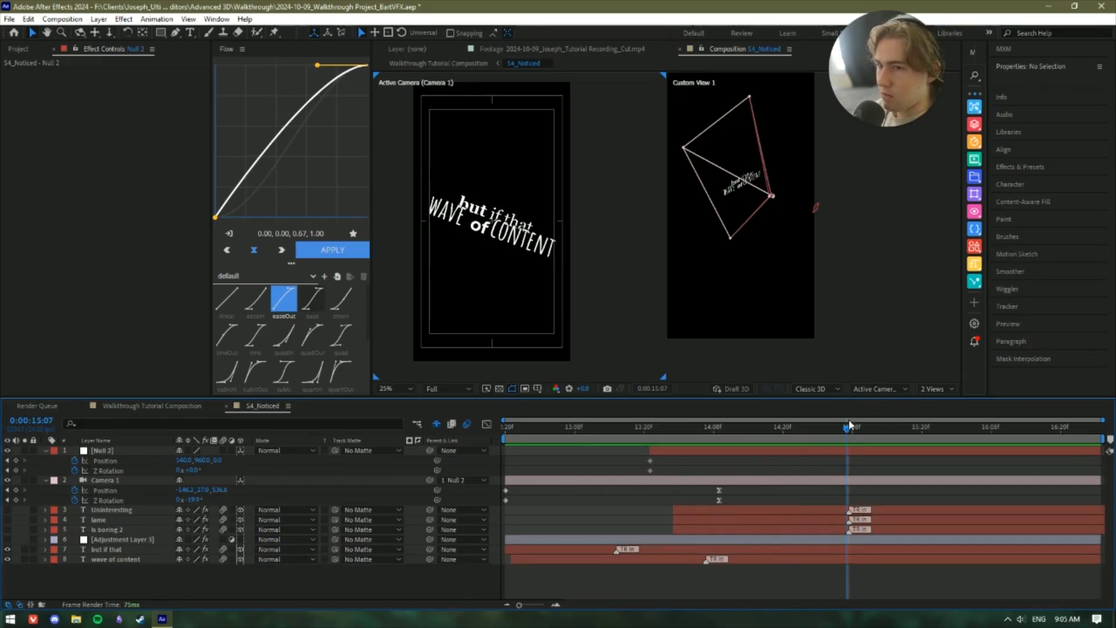
left_click(747, 510)
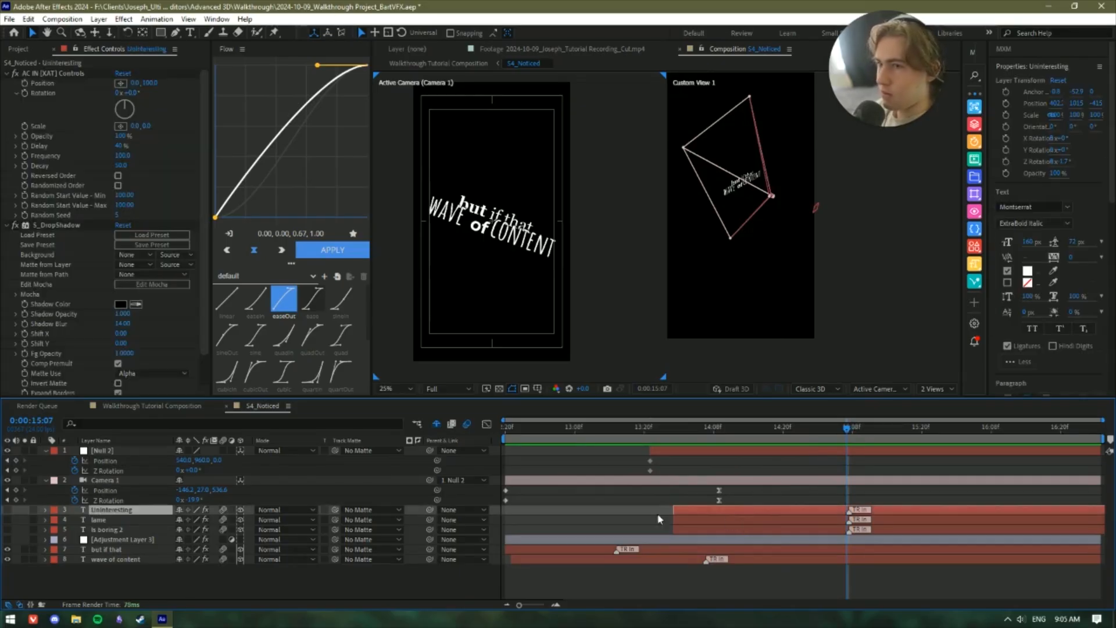
left_click(11, 510)
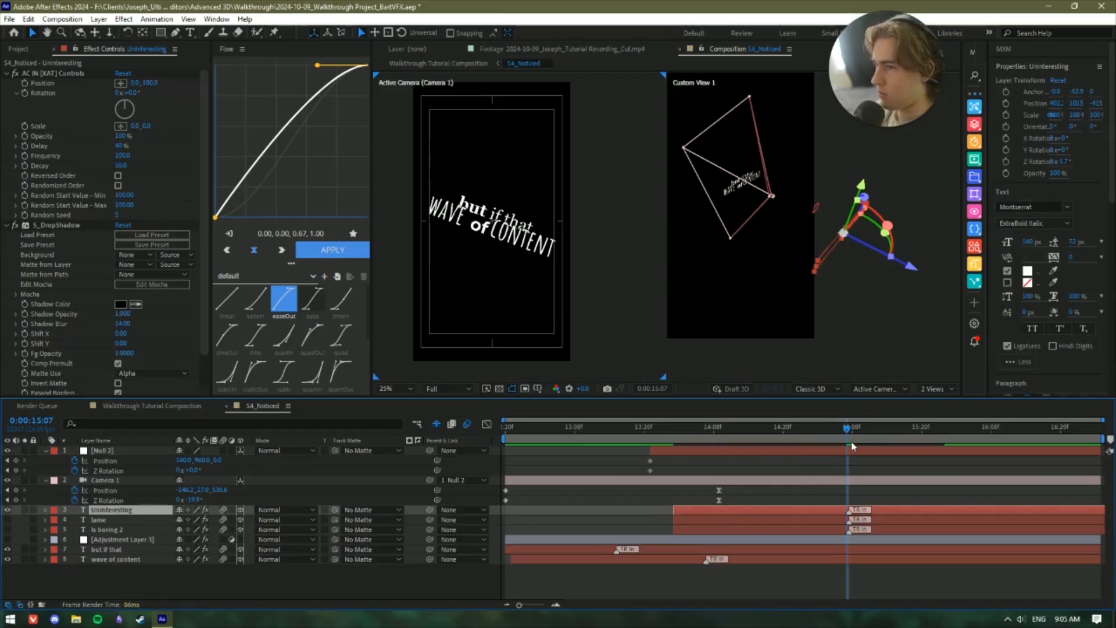
left_click_drag(869, 437, 893, 431)
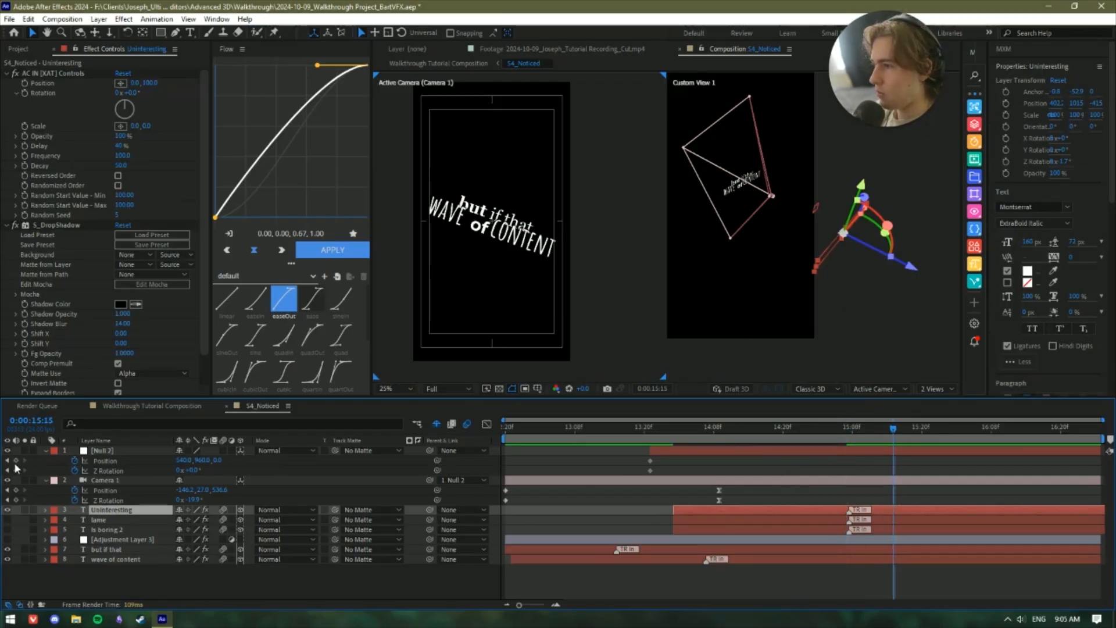
left_click(309, 467)
left_click_drag(218, 461, 0, 461)
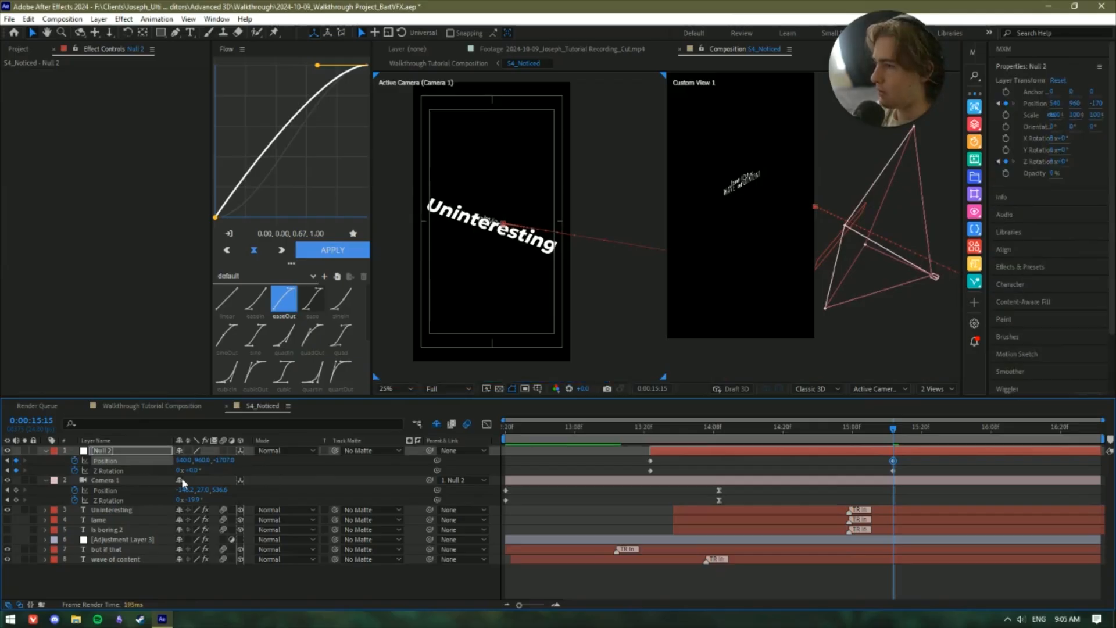
Try rotating Null 2 to about 29.9° and the Uninteresting text to about 16.1° on Z, and undo both rotations.
left_click_drag(193, 474, 225, 474)
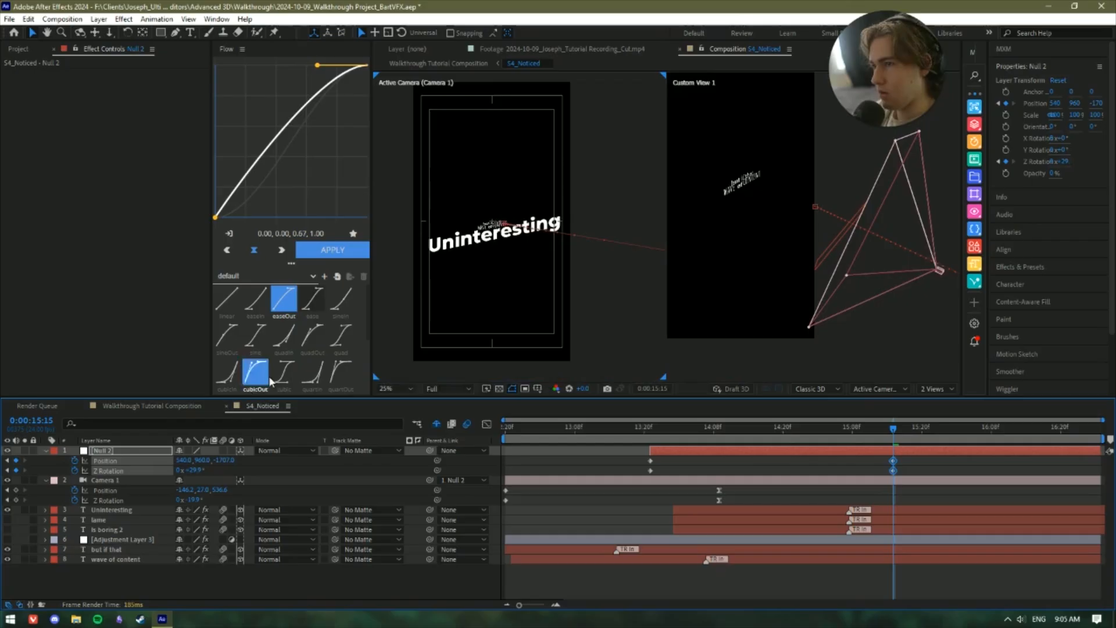
left_click(512, 256)
key("r")
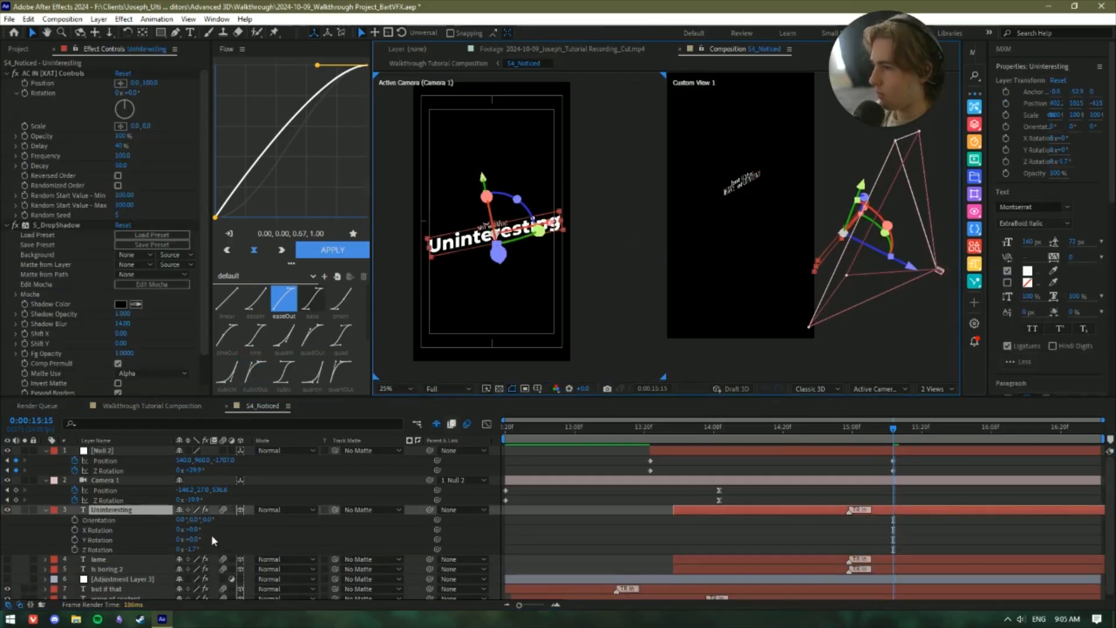
left_click_drag(193, 550, 259, 510)
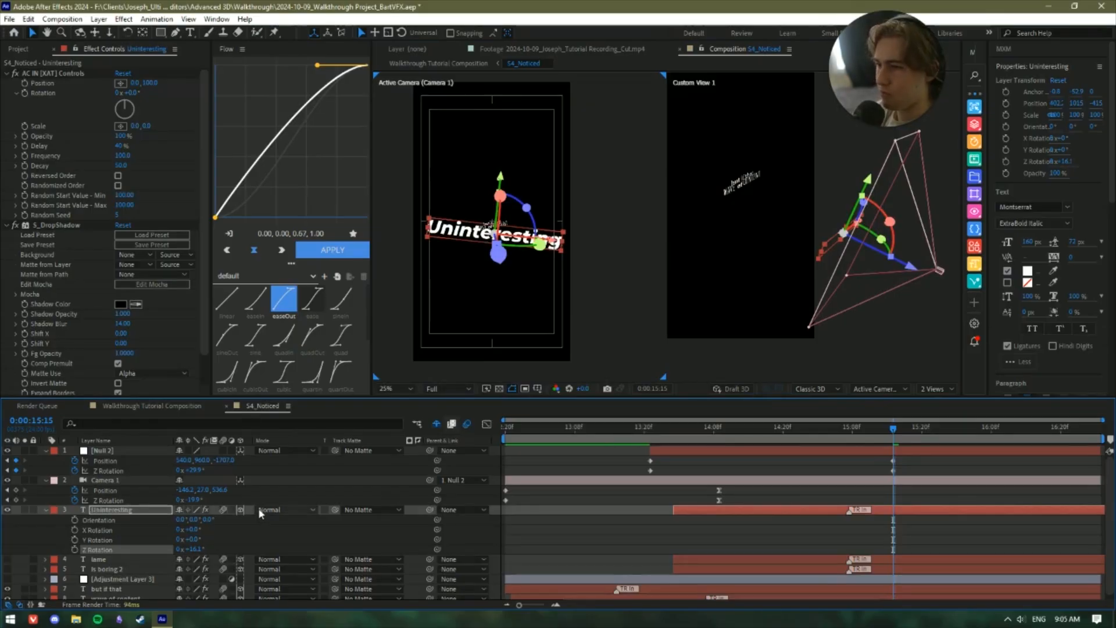
key("ctrl+z")
key("ctrl+z")
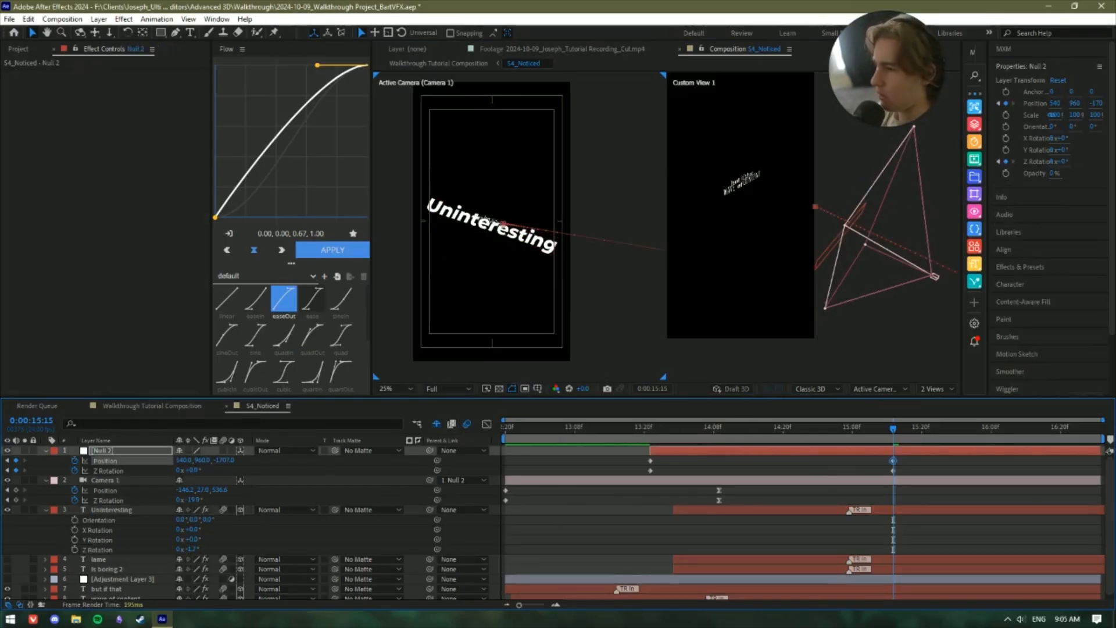
Hide Uninteresting, show Is boring 2, and set Null 2's Z position at 0:00:15:15 to about -270 to frame the text.
left_click(94, 511)
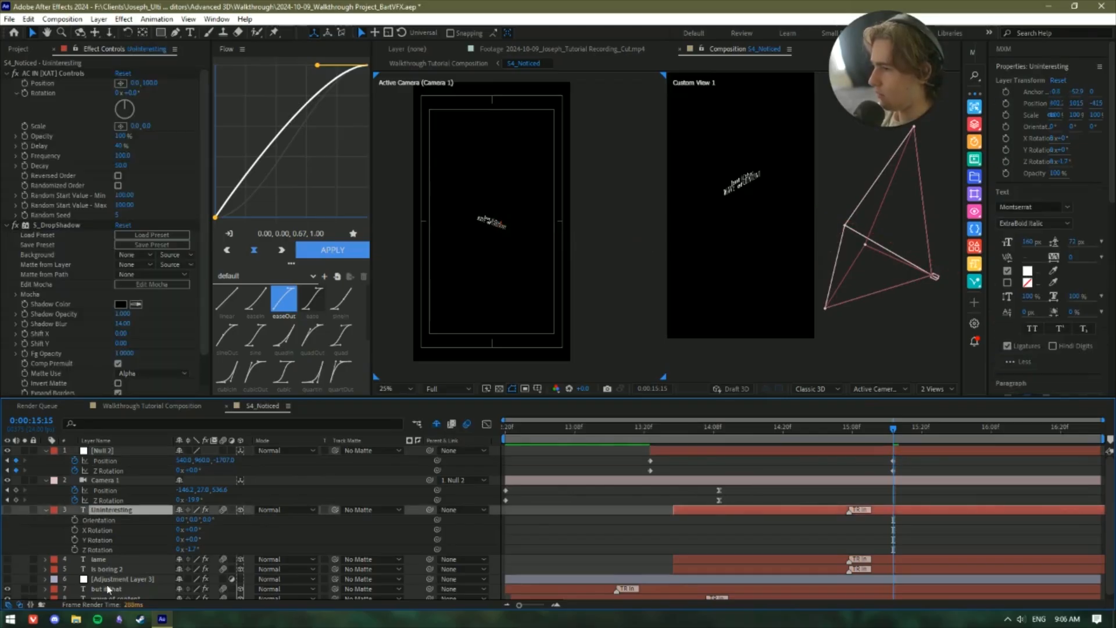
mouse_move(106, 567)
left_mouse_down()
mouse_move(116, 552)
mouse_move(110, 569)
left_mouse_up()
left_click(8, 569)
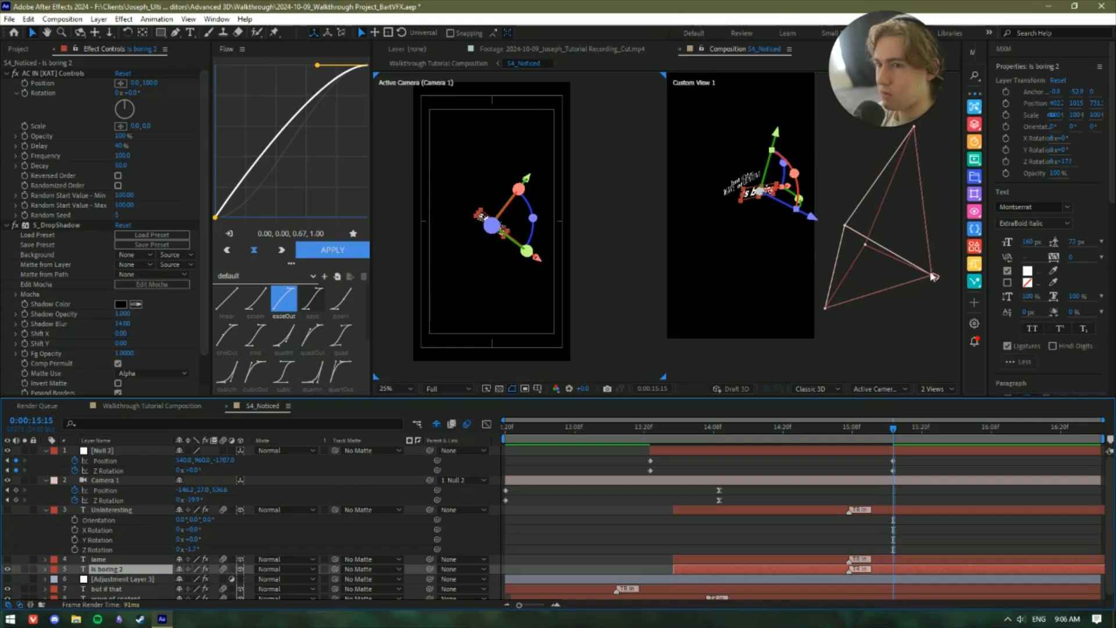
left_click(872, 452)
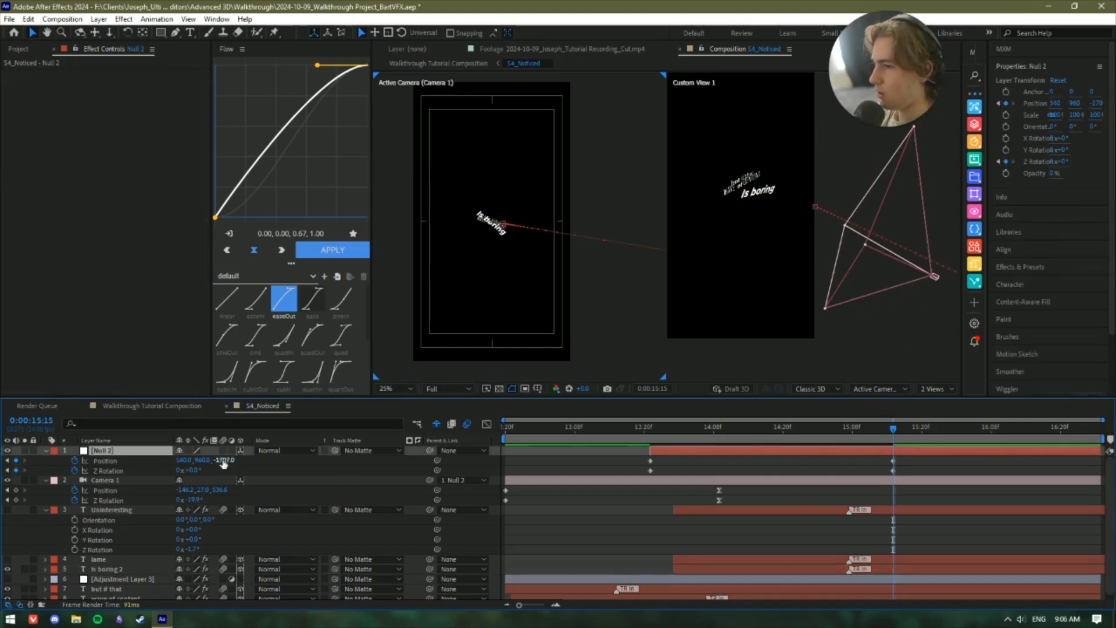
left_click_drag(224, 460, 654, 407)
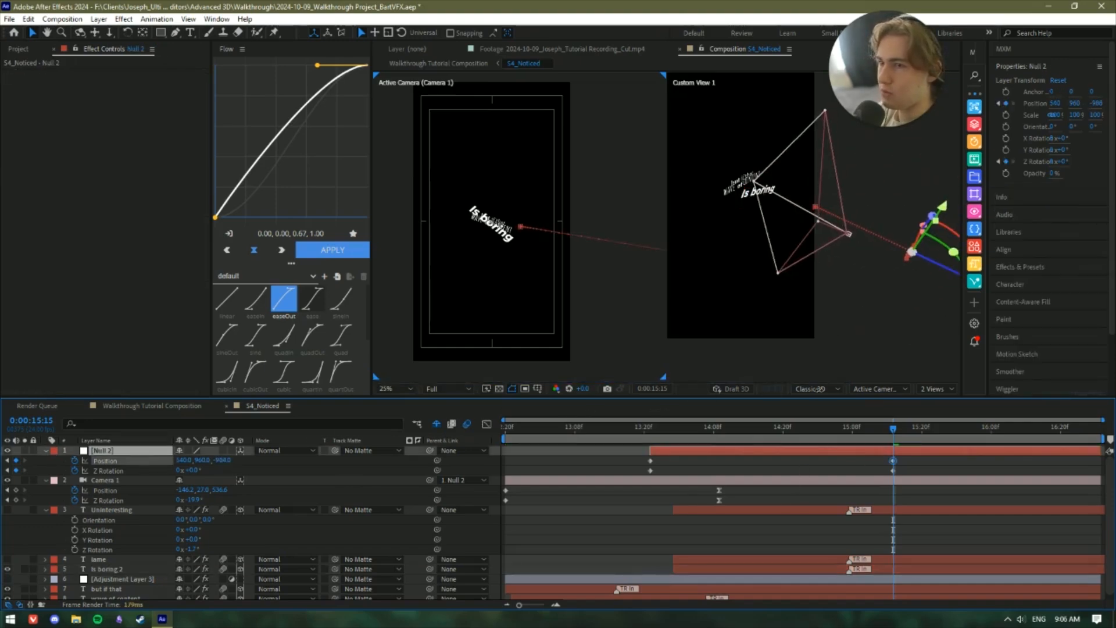
left_click_drag(818, 390, 957, 360)
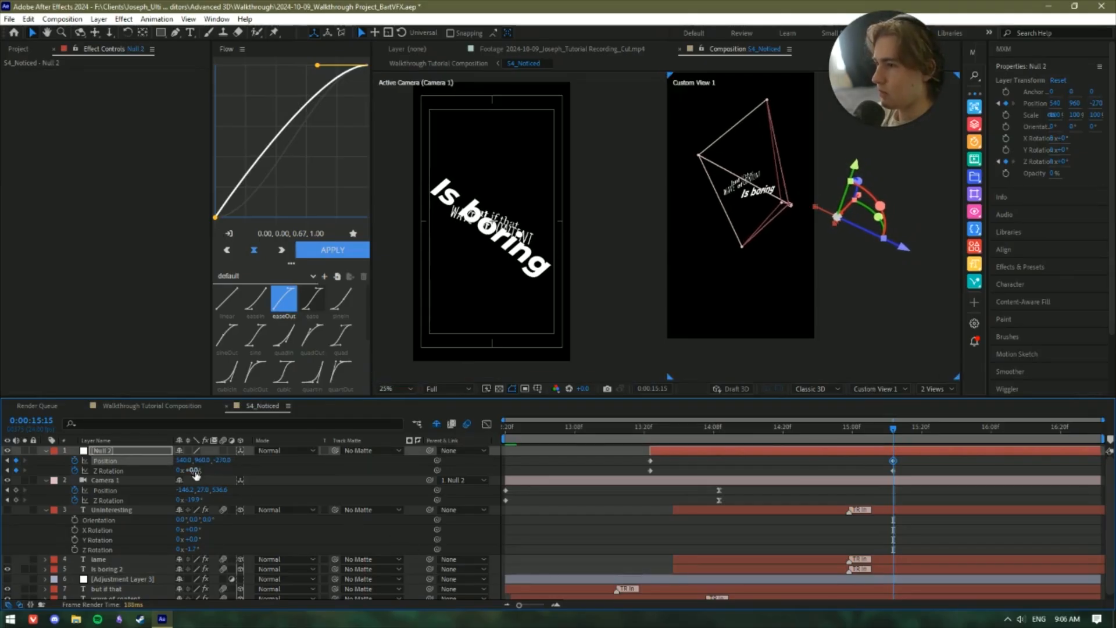
Set Null 2's Z Rotation to about 7.3° and its X position to about 535.7 at 0:00:15:15.
left_click_drag(195, 470, 208, 430)
key("ctrl+z")
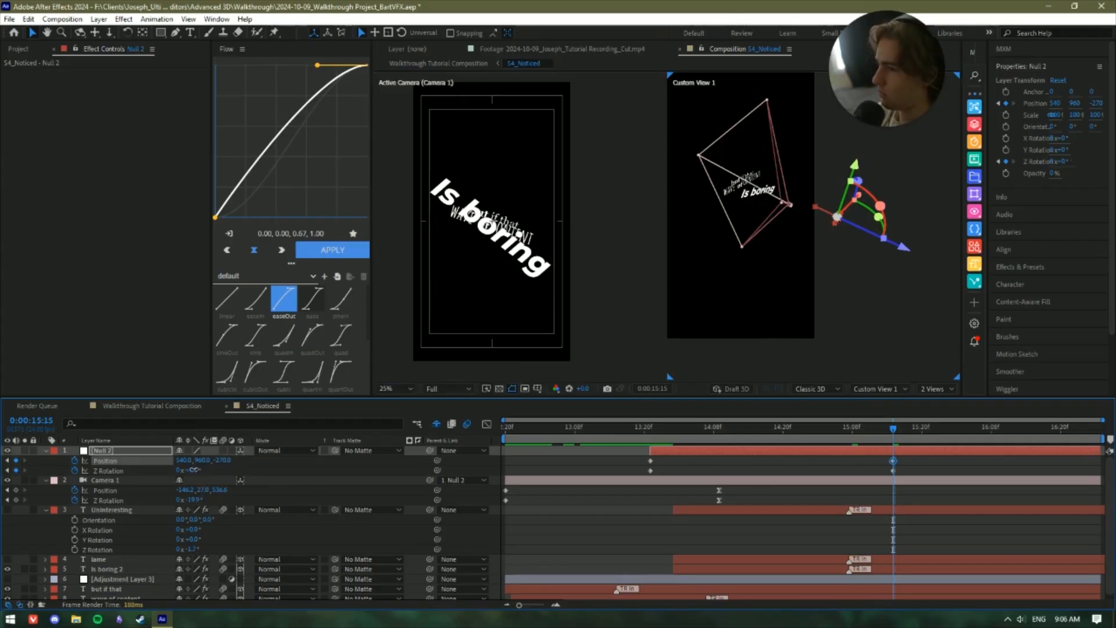
left_click_drag(194, 469, 147, 446)
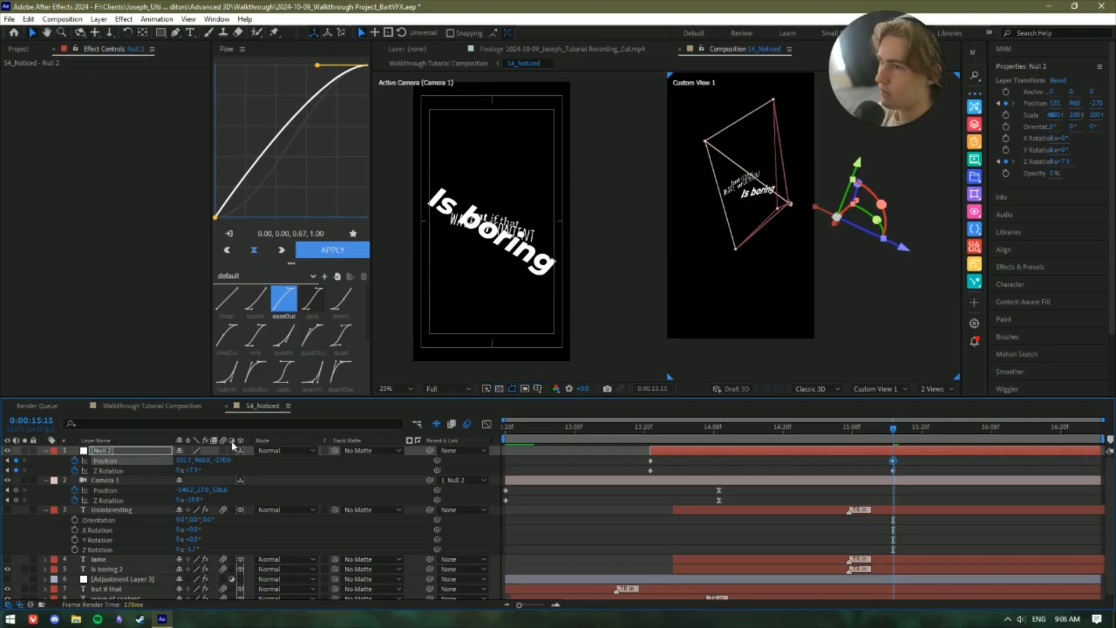
Apply the Smooth easing preset (0.50, 0.00, 0.00, 1.00) to all of Null 2's Position and Z Rotation keyframes.
left_click_drag(904, 458, 583, 474)
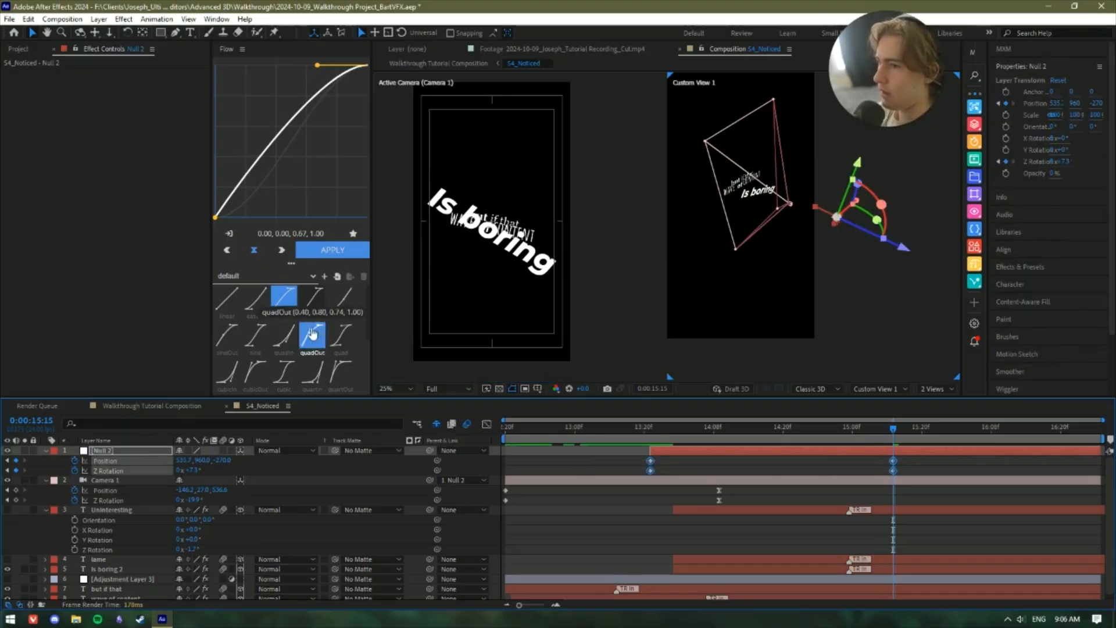
left_click(269, 277)
left_click(261, 300)
left_click(255, 300)
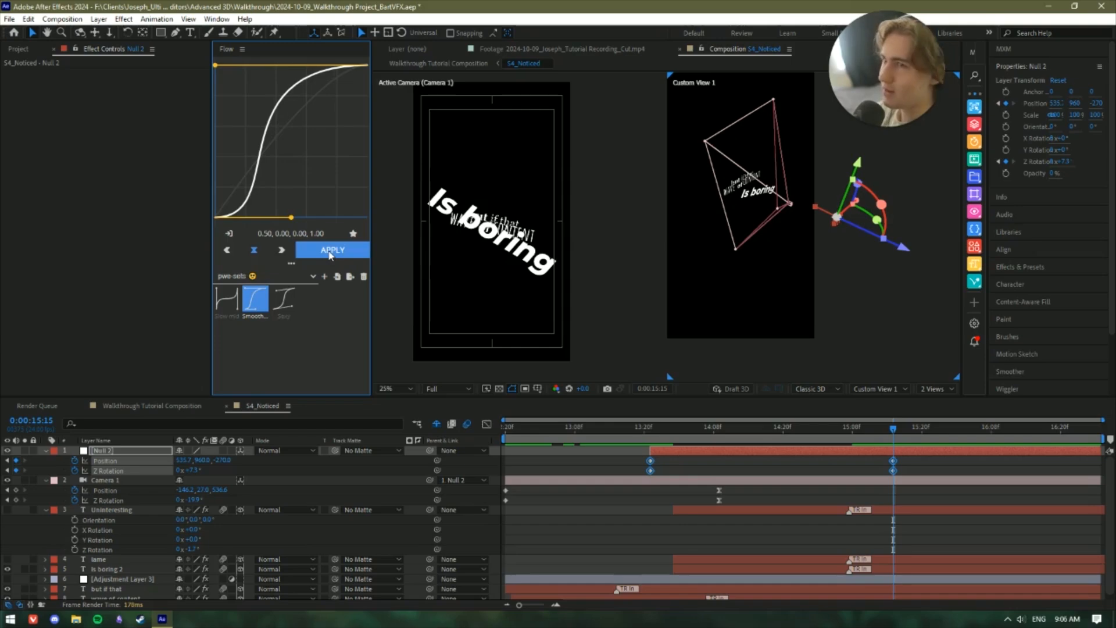
left_click(331, 251)
Play back the eased camera move from 0:00:12:20 and examine the Is boring framing around 0:00:14:15.
left_click_drag(894, 454, 389, 433)
key("space")
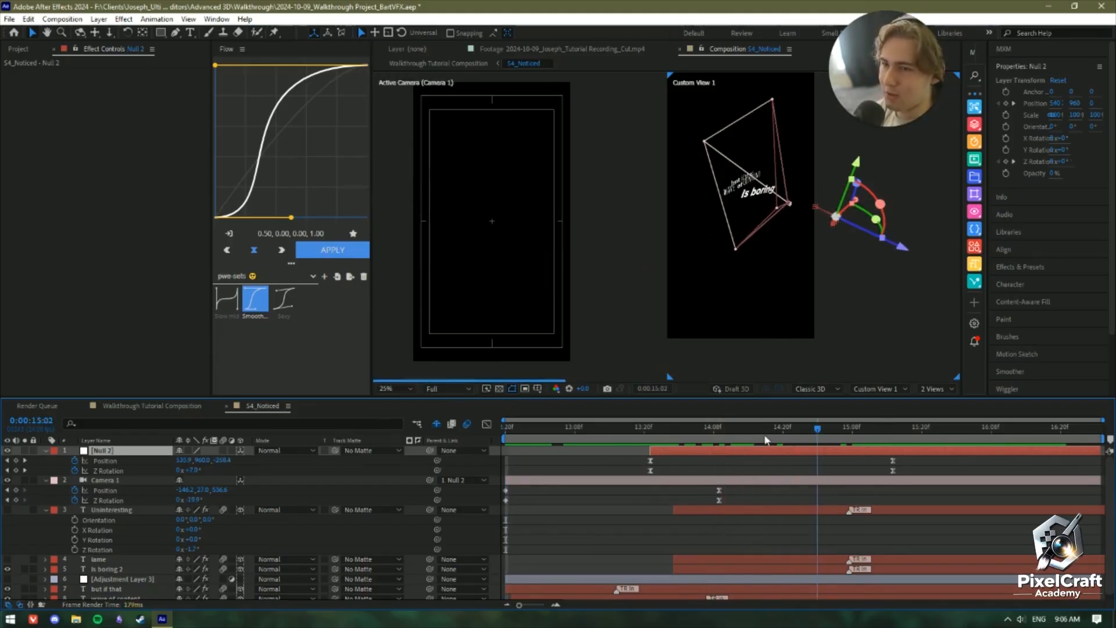
key("space")
key("space")
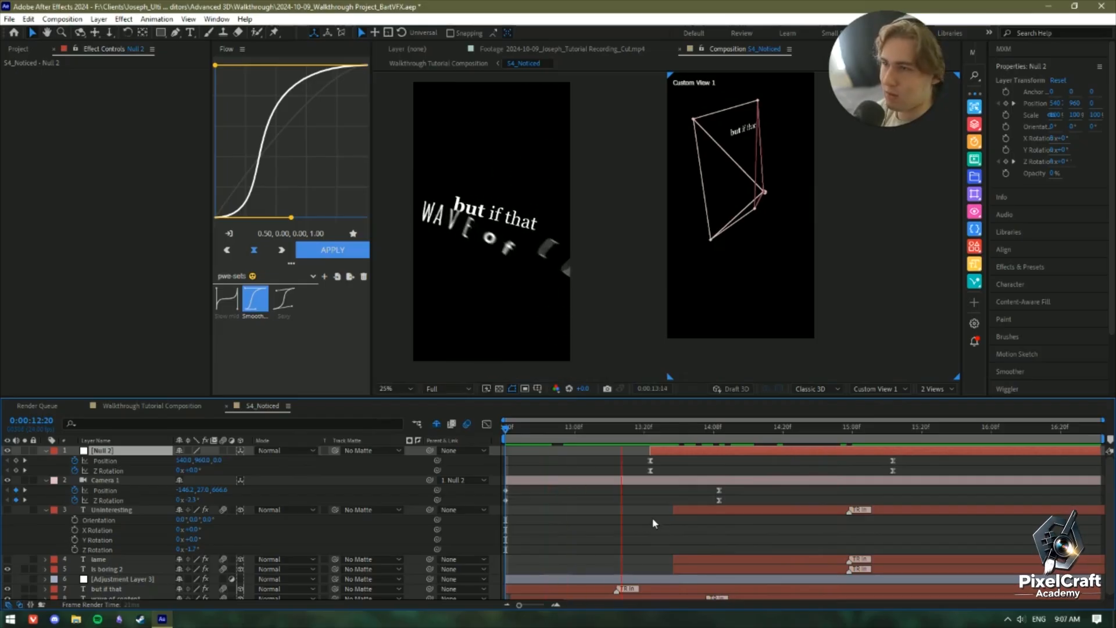
left_click_drag(836, 429, 763, 437)
scroll(764, 497, "down", 1)
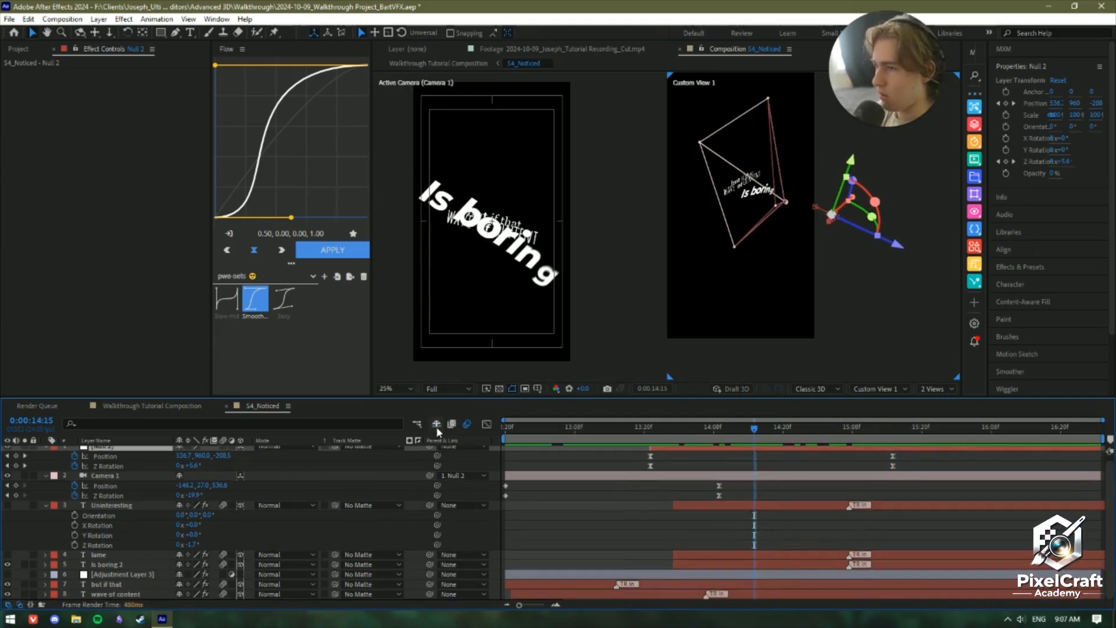
Move Null 2's ending Position and Z Rotation keyframes earlier to line up with the end of the "is boring, 2" layer.
key("grave")
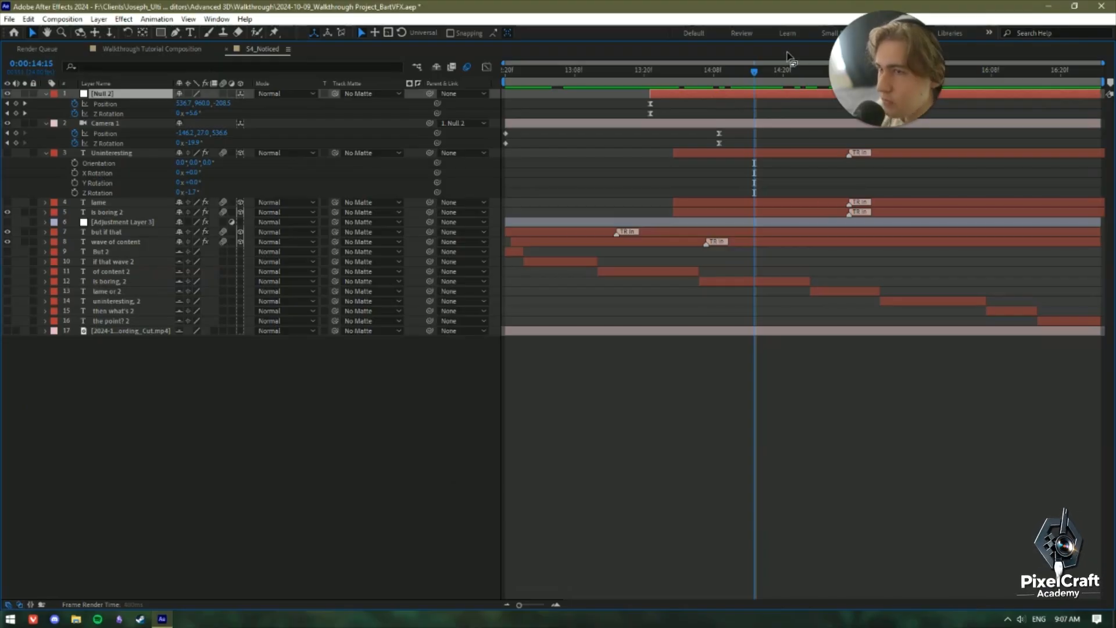
left_click_drag(784, 67, 789, 67)
left_click(133, 283)
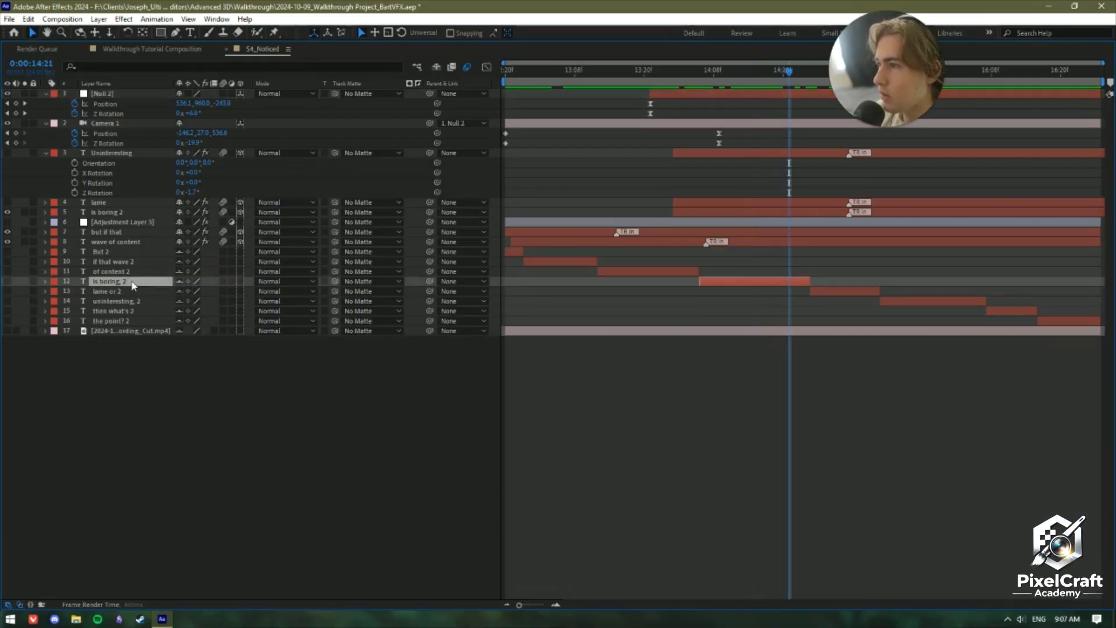
key("grave")
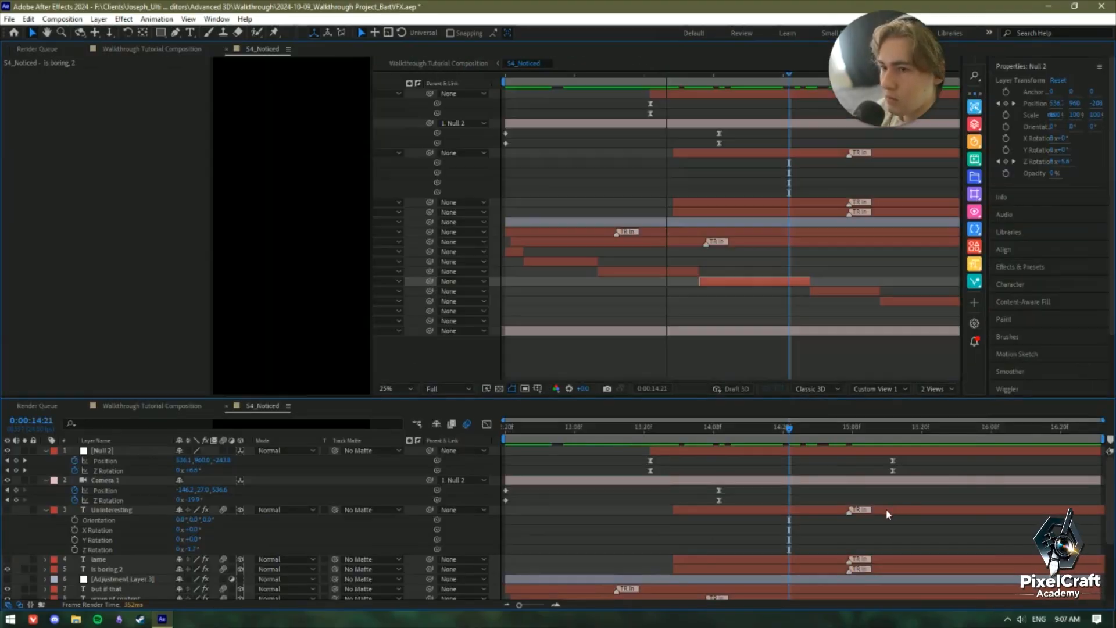
key("grave")
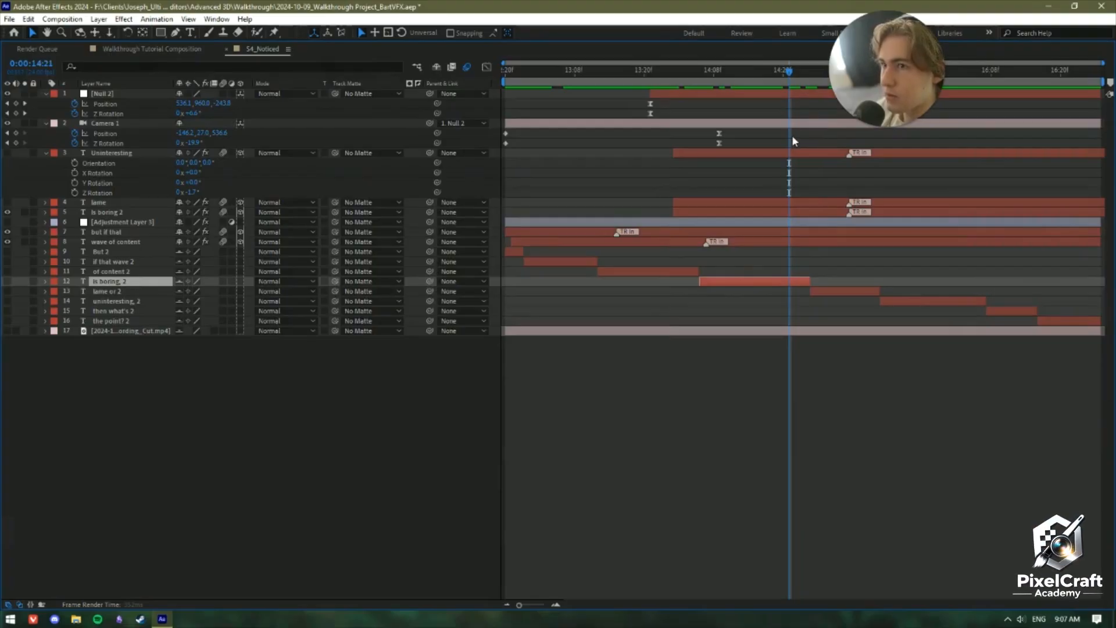
left_click_drag(905, 100, 888, 115)
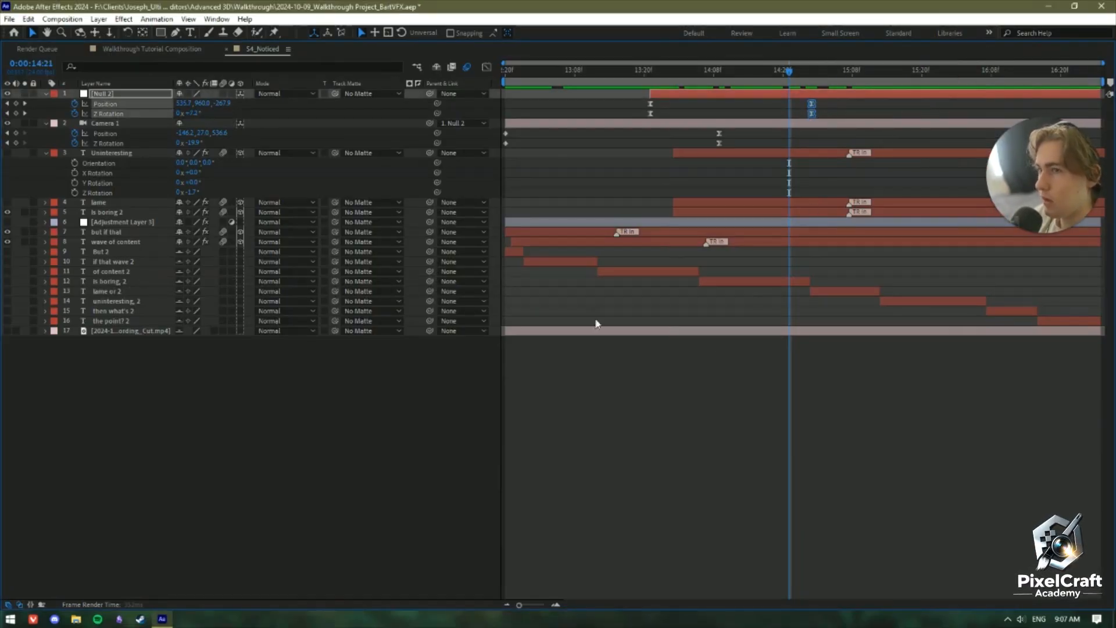
Add another null object to the composition and trim its start to 0:00:14:21.
right_click(209, 413)
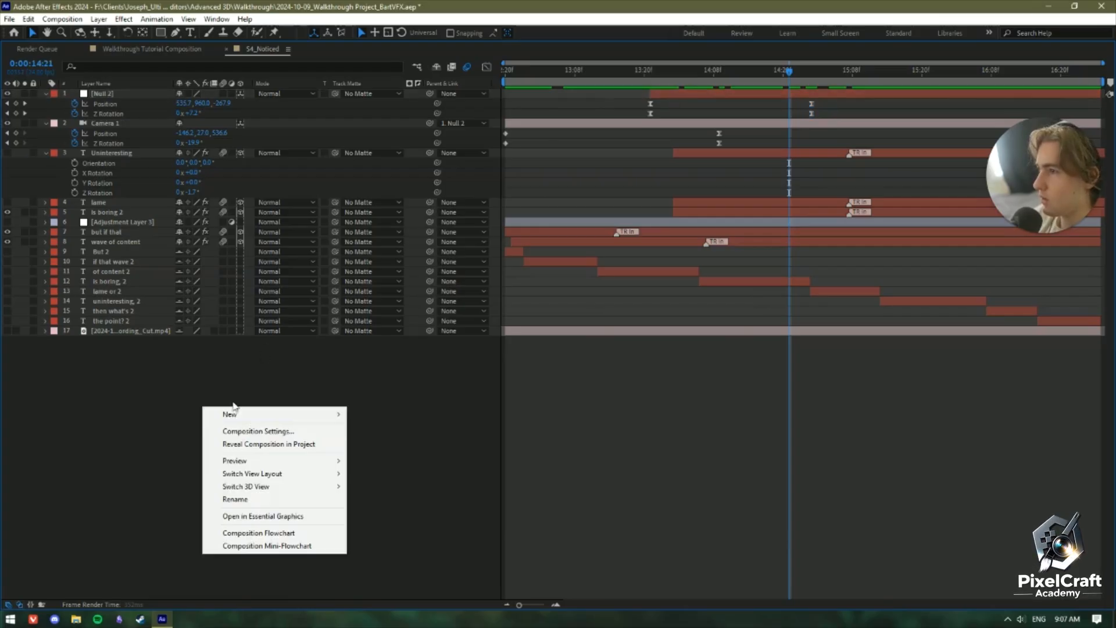
mouse_move(229, 414)
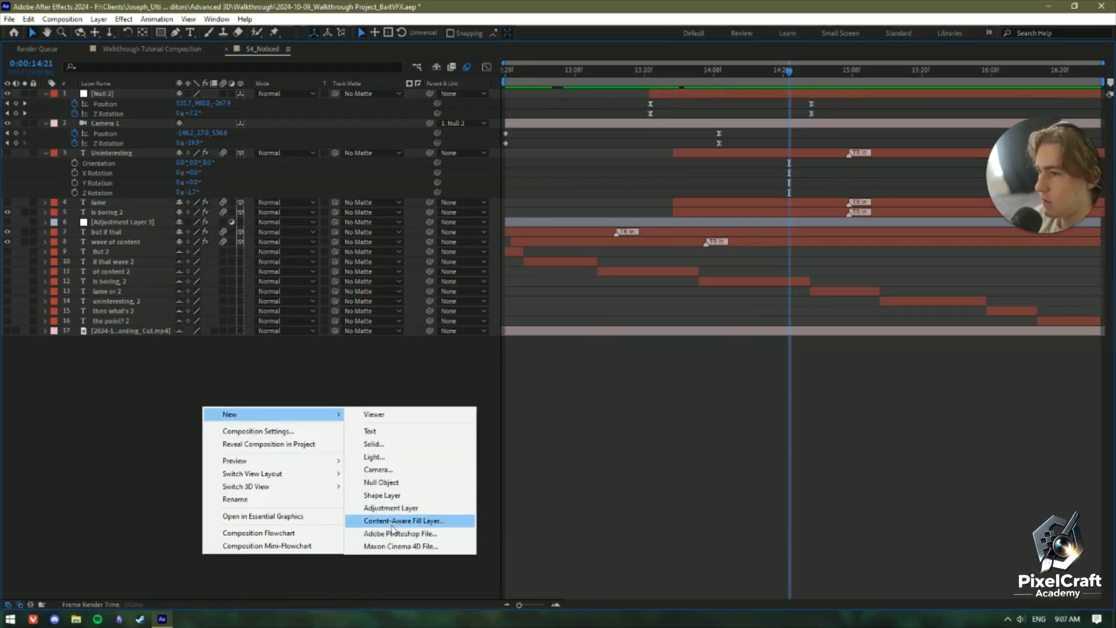
left_click(383, 482)
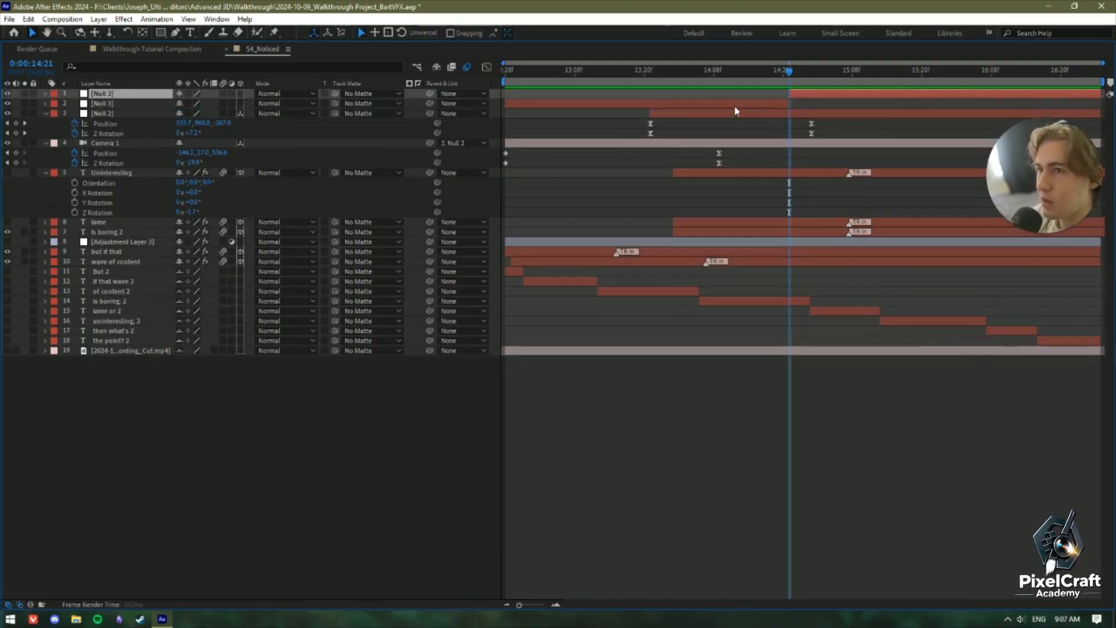
key("alt+bracketleft")
Make the new null 3D and start keyframes for its Position and Y Rotation at 0:00:14:21.
key("p")
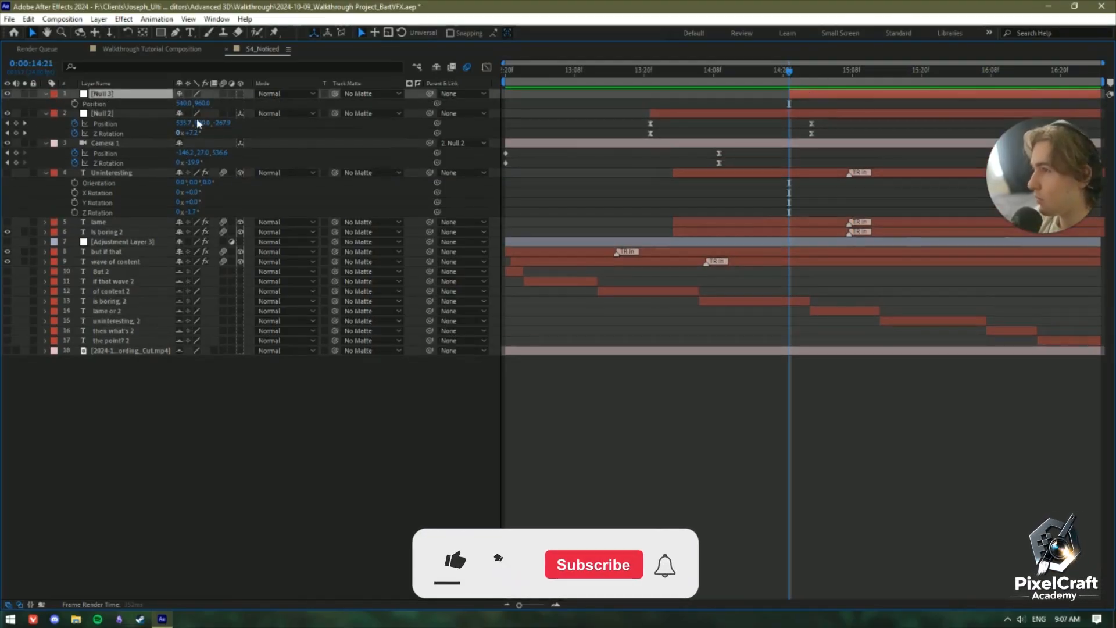
left_click(239, 95)
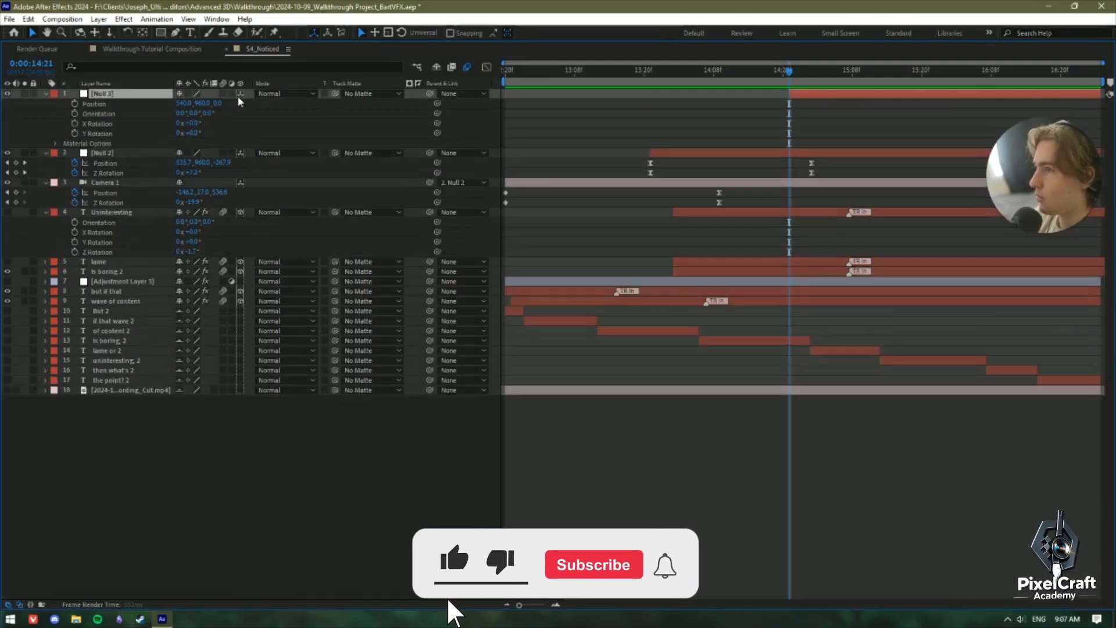
left_click(74, 104)
left_click(76, 134)
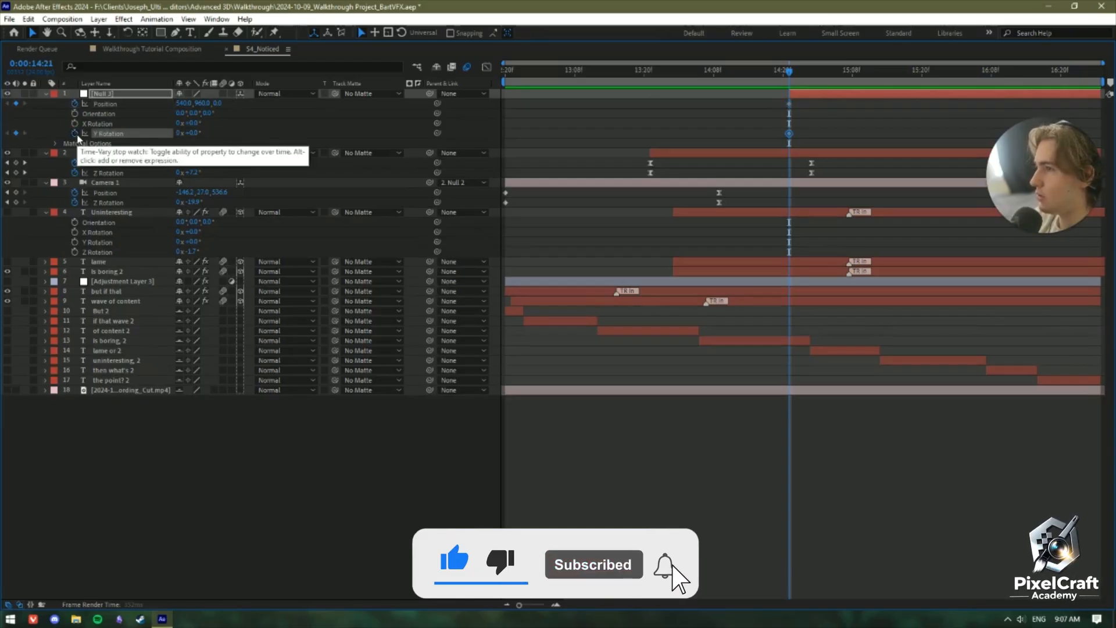
Remove Null 3's Y Rotation keyframe, keyframe its Z Rotation at 0:00:14:21 instead, and parent Null 2 to Null 3.
left_click(75, 134)
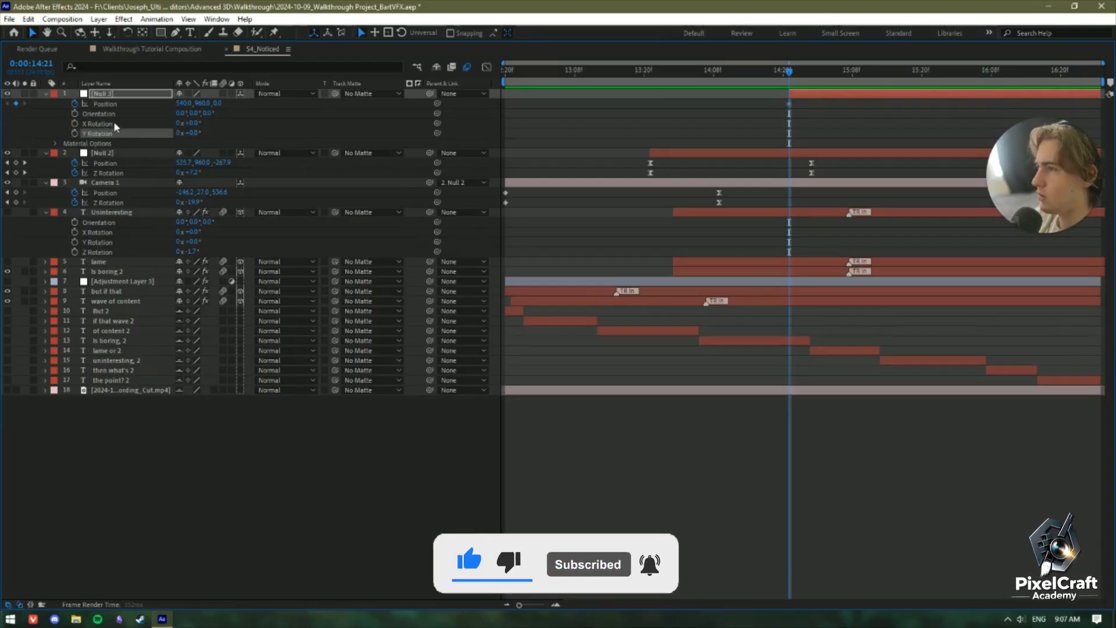
key("r")
left_click(75, 134)
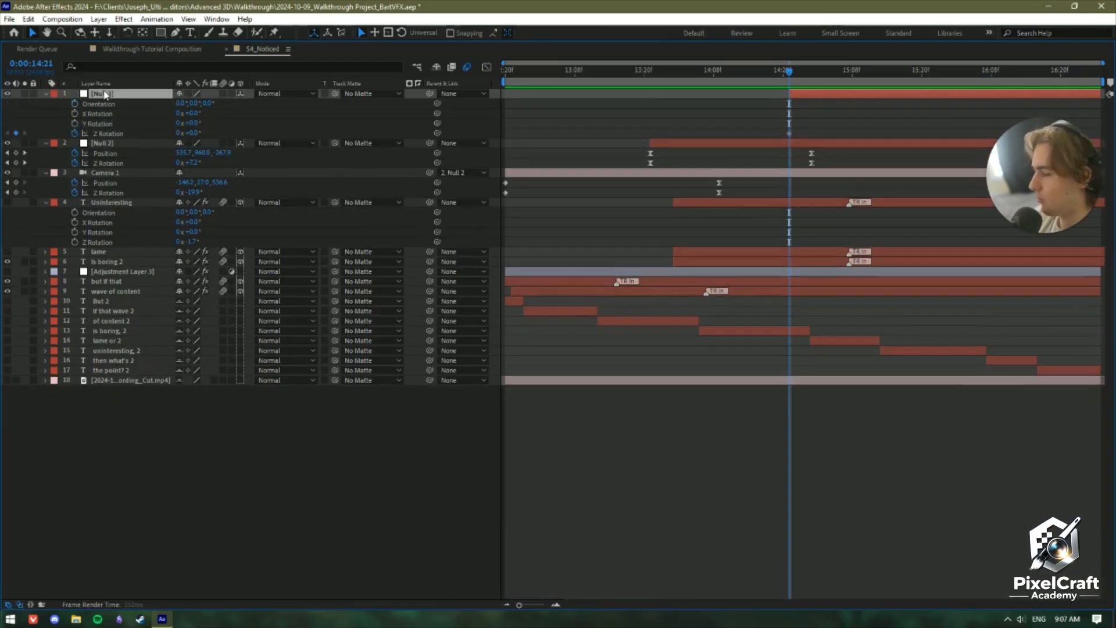
key("u")
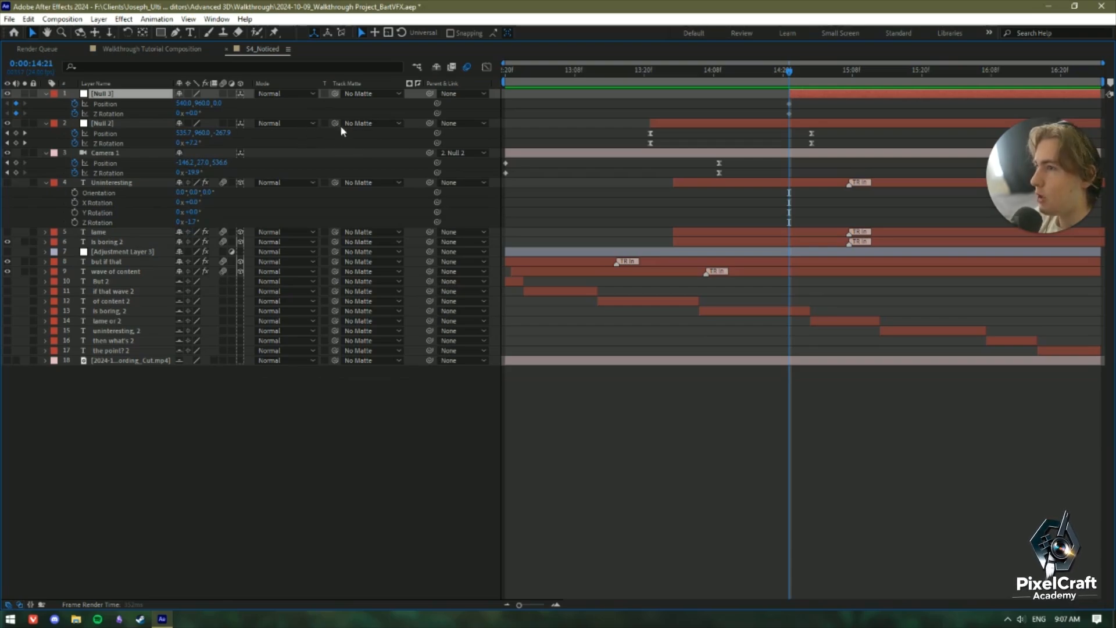
left_click_drag(237, 125, 149, 101)
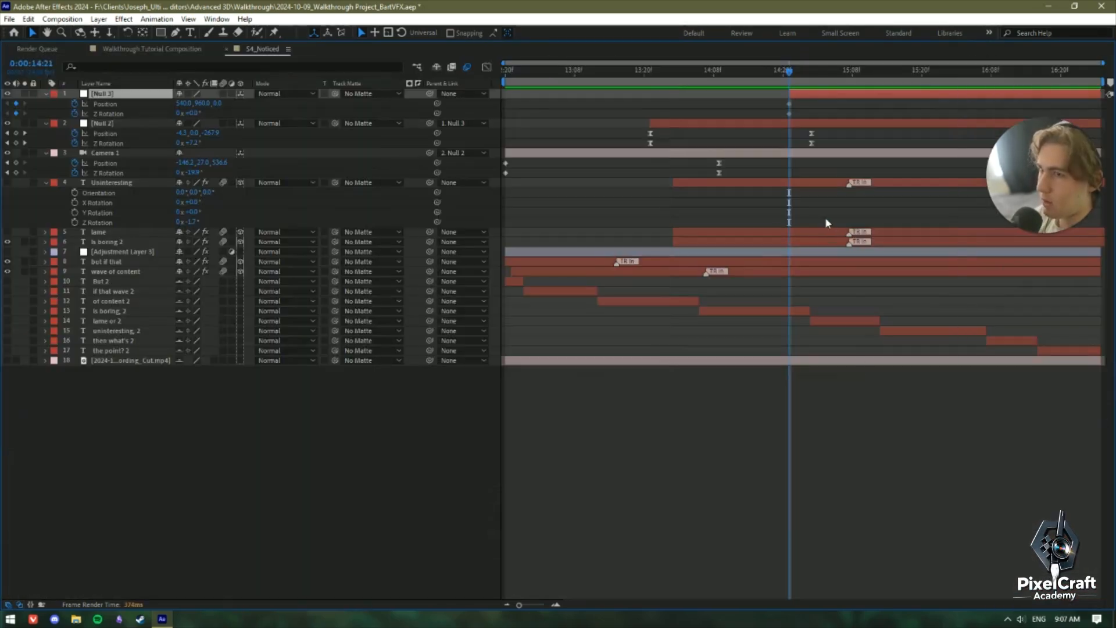
At 0:00:15:05, keyframe Null 3 with a Position Z of -427 and an adjusted Z Rotation to frame the word lame.
left_click_drag(819, 77, 836, 76)
key("grave")
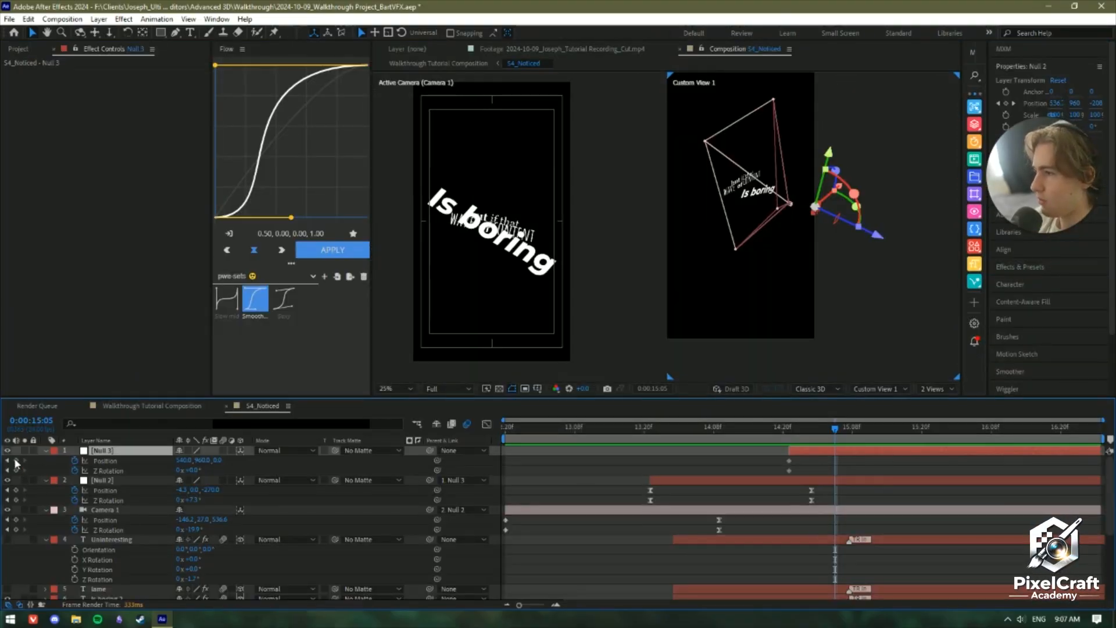
left_click(219, 471)
left_click_drag(219, 461, 0, 460)
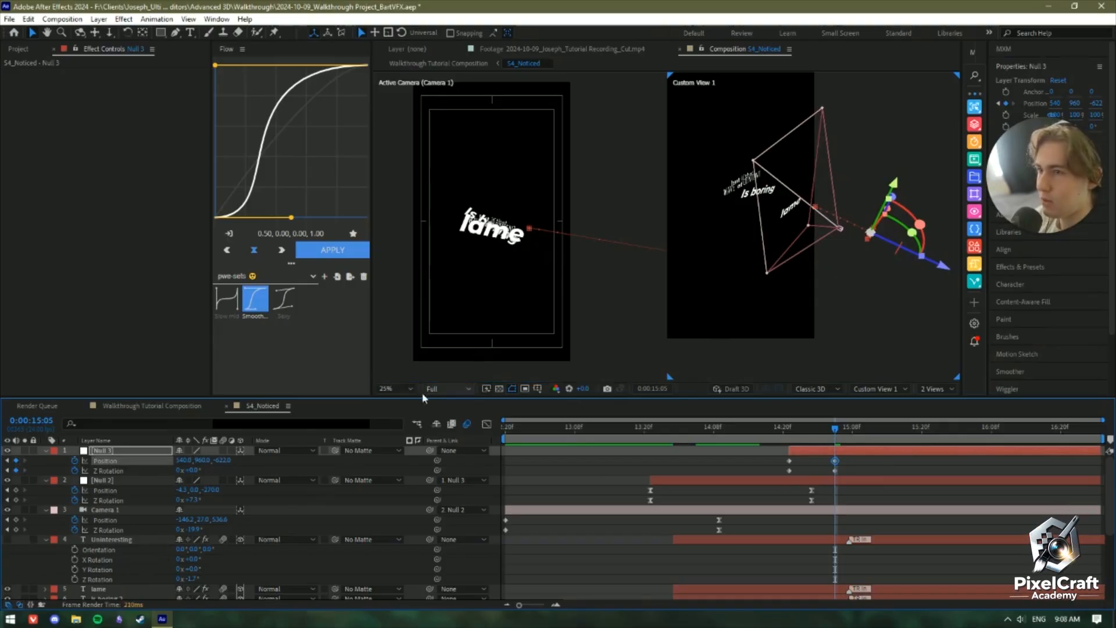
left_click_drag(220, 461, 314, 436)
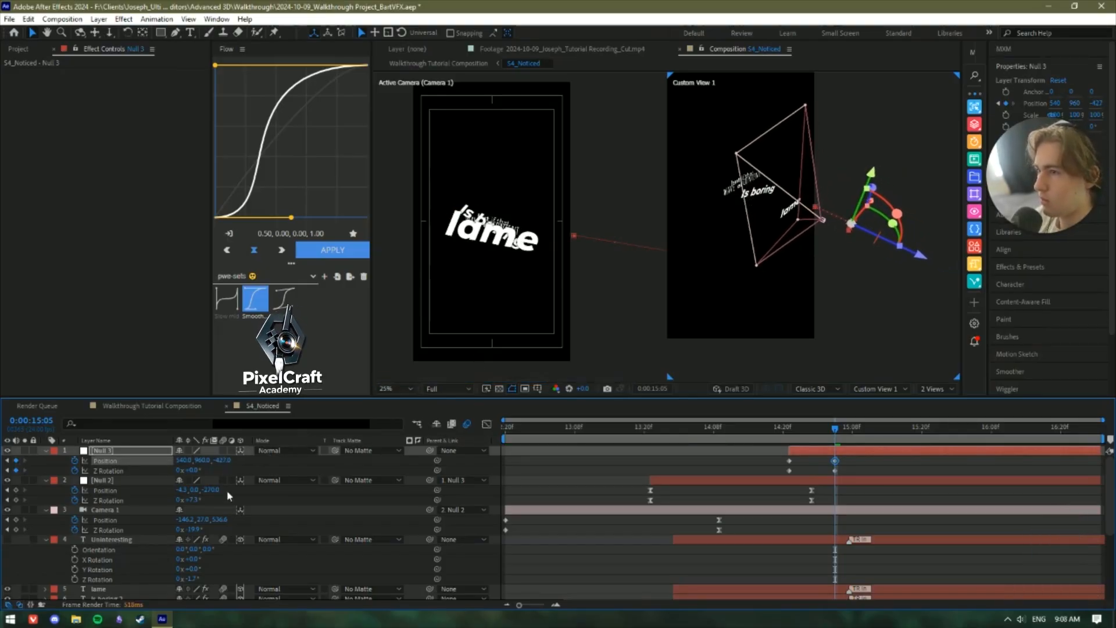
left_click_drag(192, 469, 114, 461)
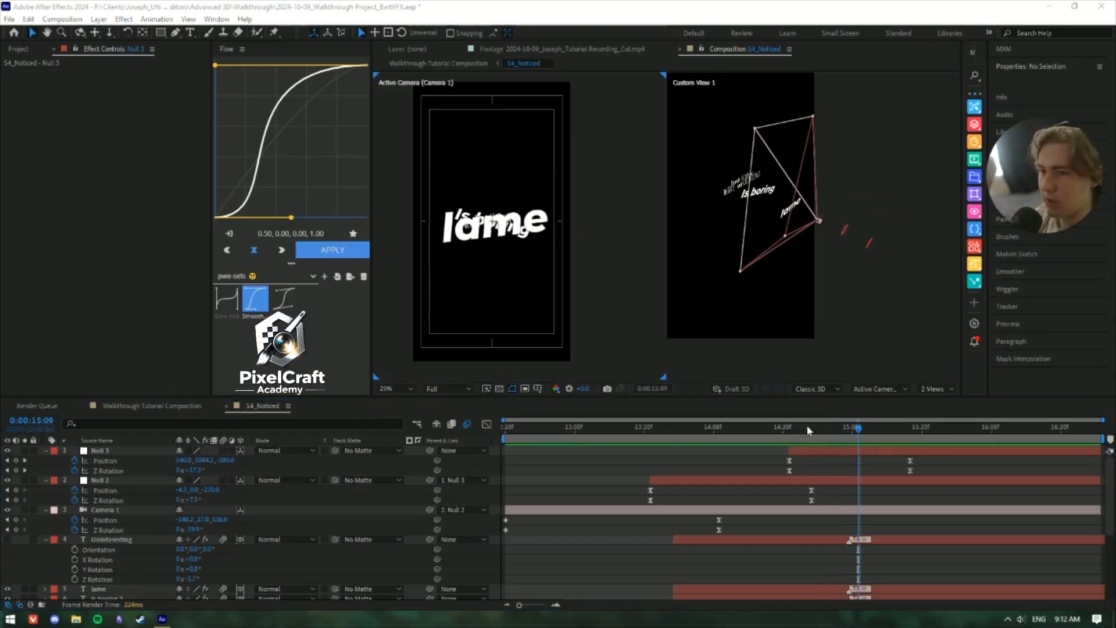
Play back the camera move from 0:00:12:20 and examine the transitions from wave of content through to lame.
left_click_drag(848, 433, 505, 447)
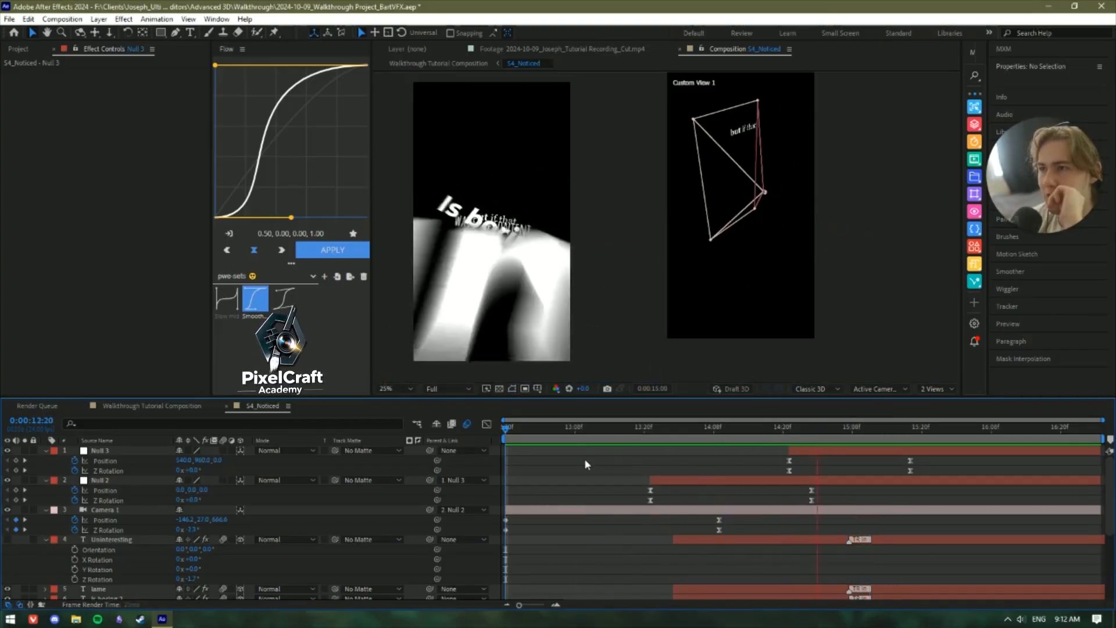
key("space")
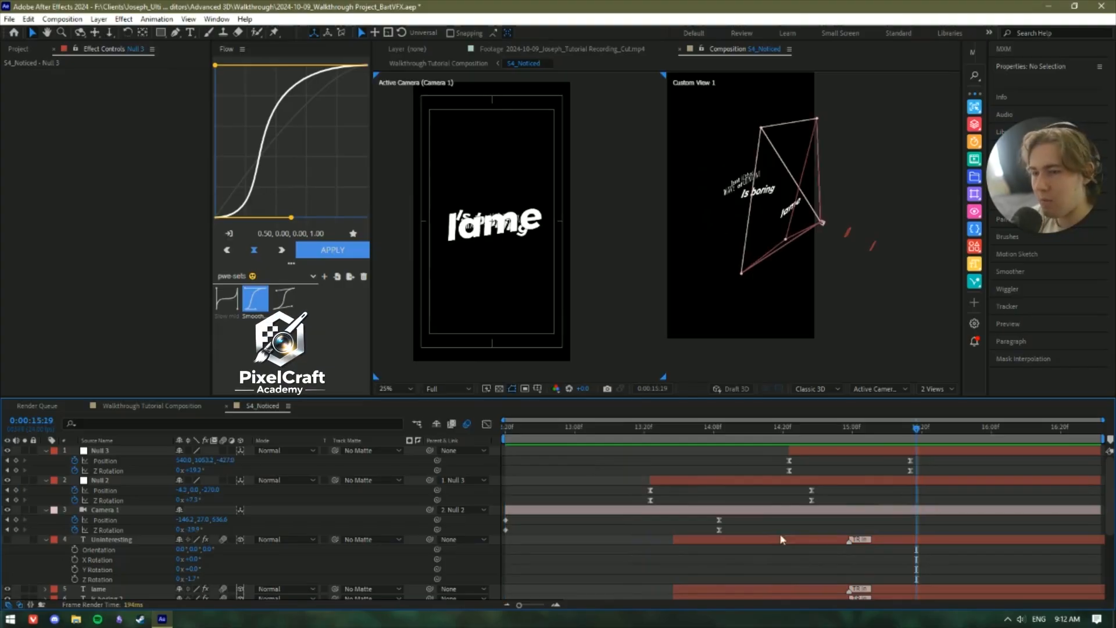
left_click_drag(894, 446, 671, 448)
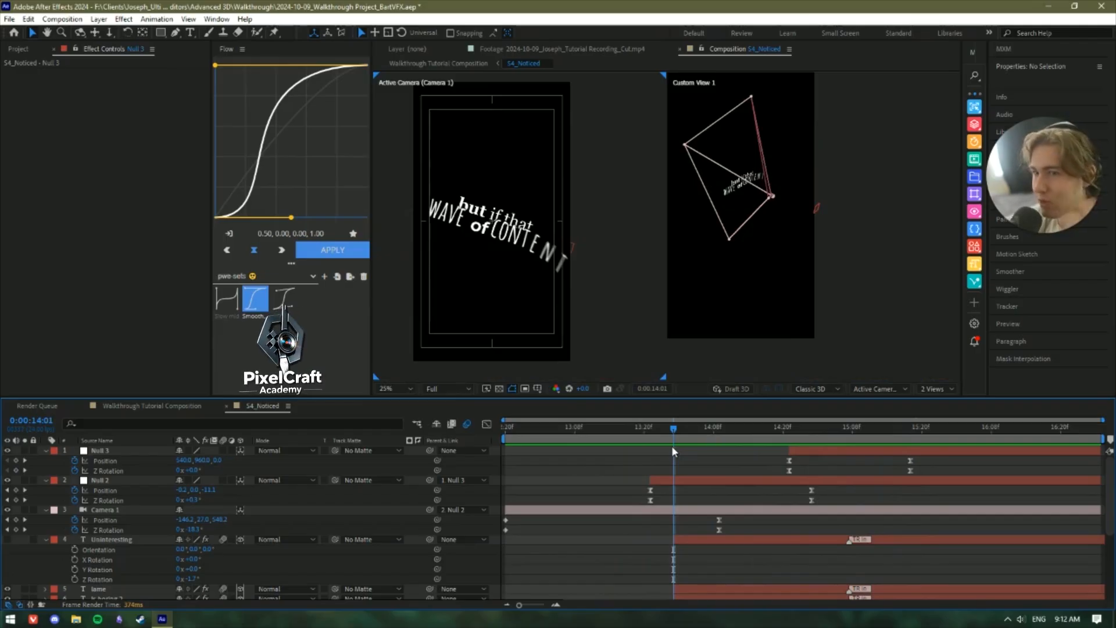
left_click_drag(671, 445, 880, 437)
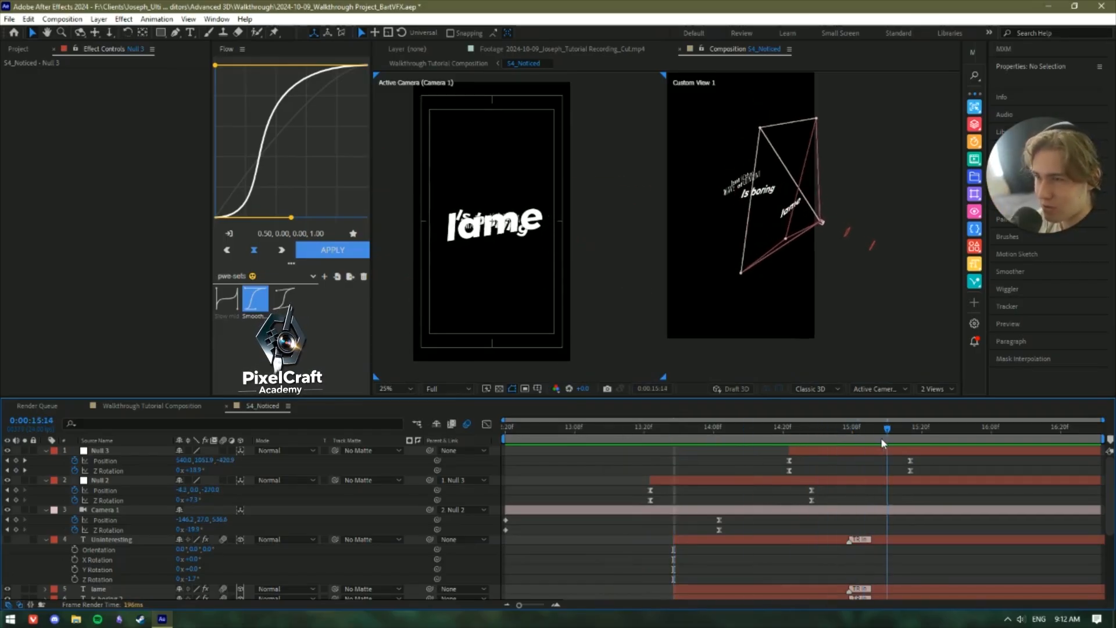
Set the current time to 0:00:15:11, just before the start of the "uninteresting, 2" layer.
scroll(881, 475, "down", 5)
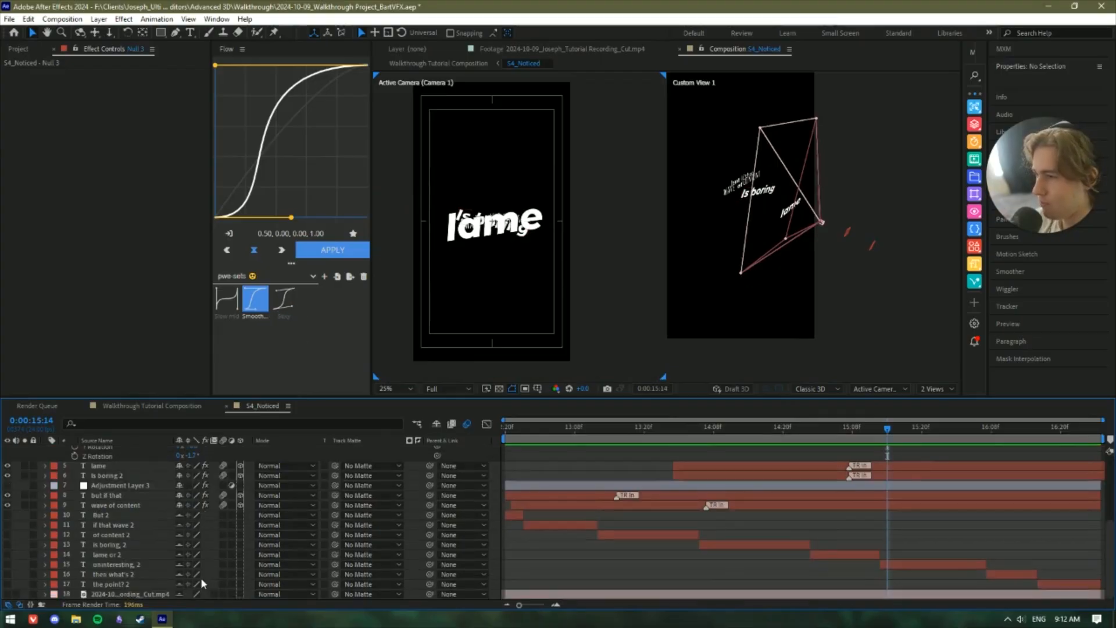
left_click(157, 566)
scroll(893, 495, "up", 5)
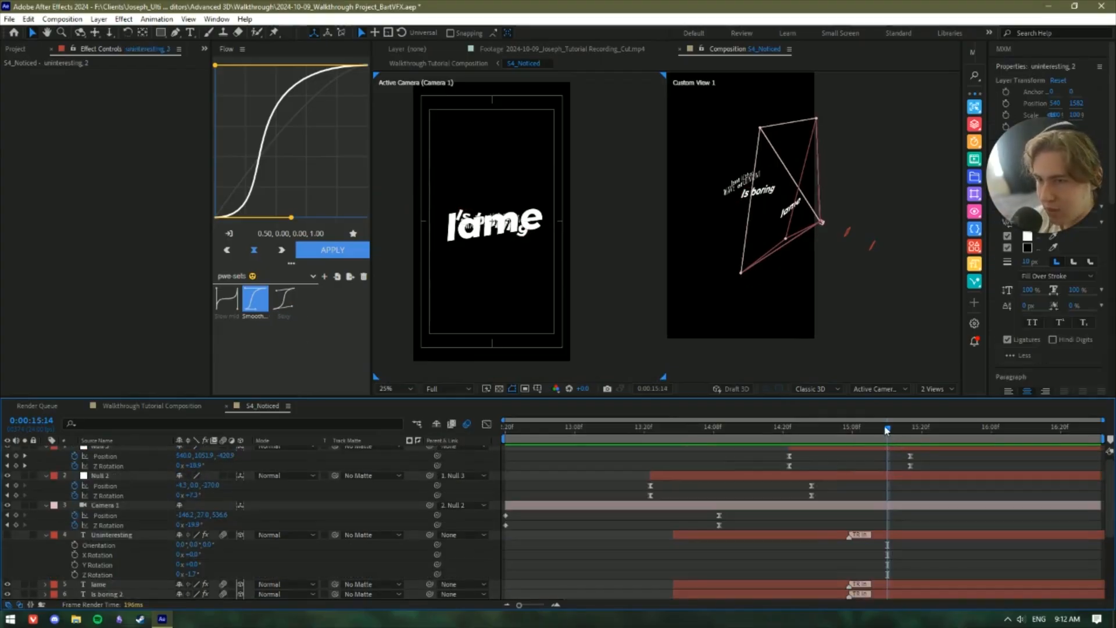
left_click_drag(887, 429, 870, 431)
scroll(68, 461, "up", 1)
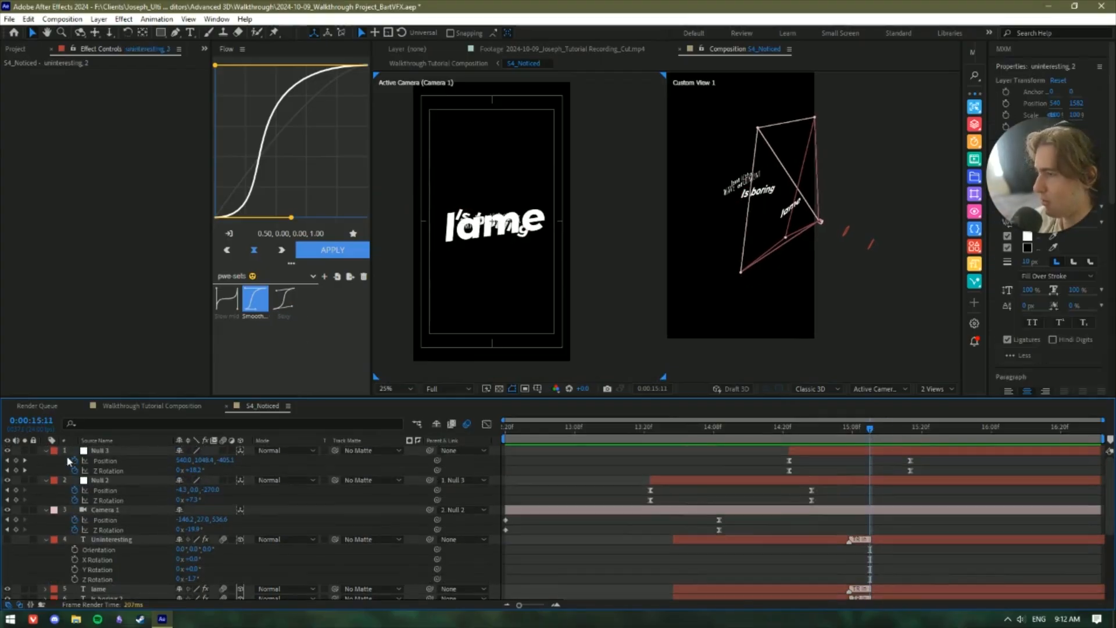
Collapse the properties of Null 3, Null 2, Camera 1 and Uninteresting, and hide the shy layers.
left_click(46, 462)
left_click(46, 470)
left_click(46, 486)
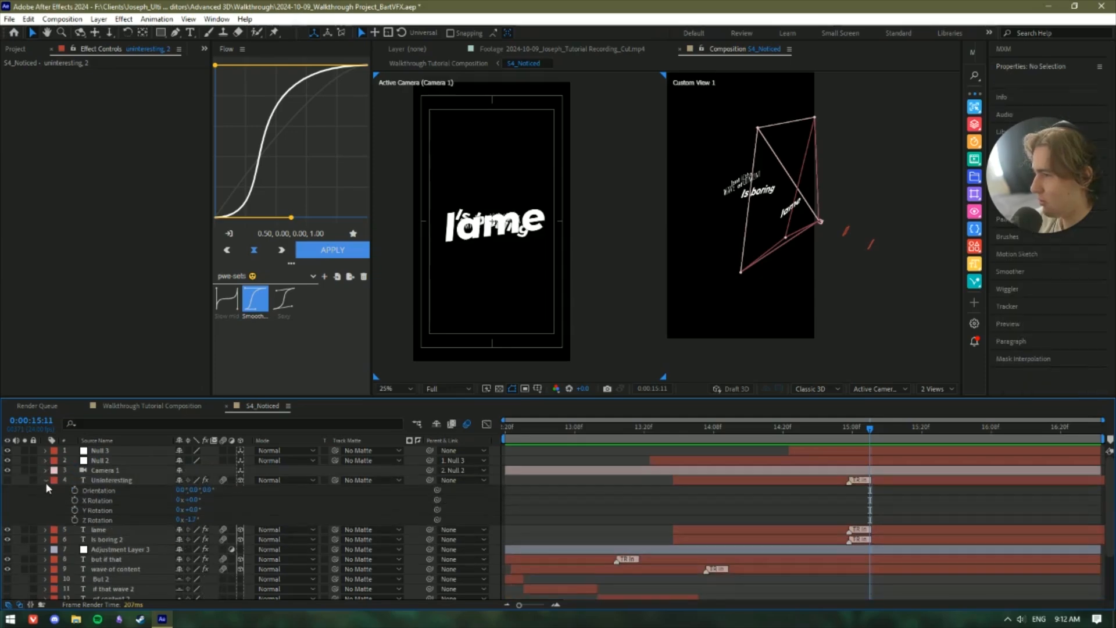
left_click(46, 482)
left_click(435, 424)
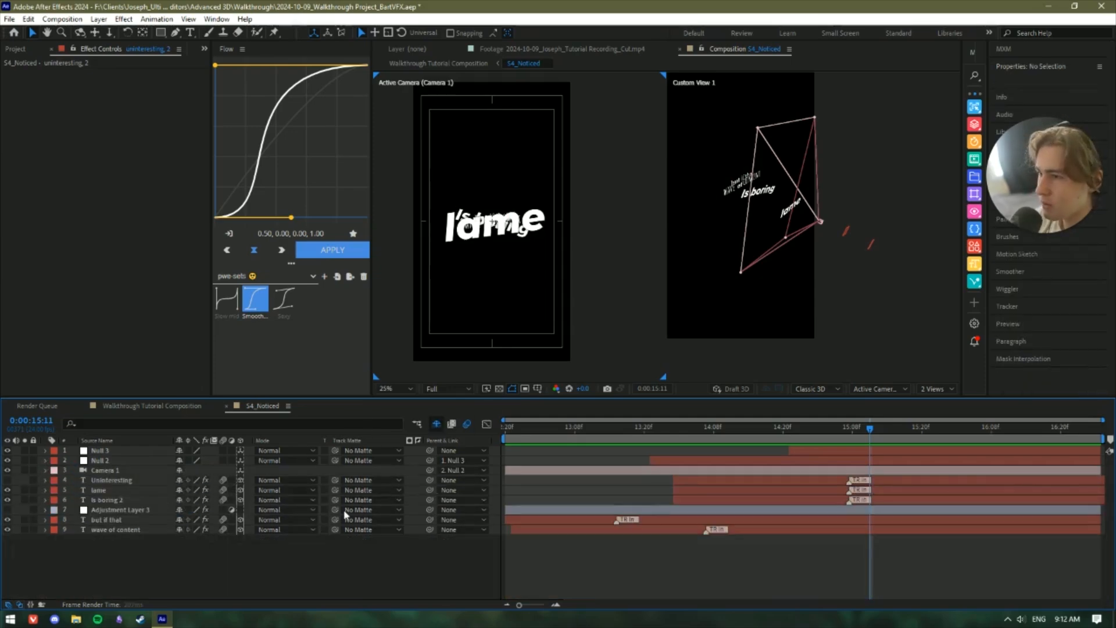
Add another null object, make it 3D and start keyframes for its Position and Z Rotation at 0:00:15:11.
right_click(126, 565)
mouse_move(174, 423)
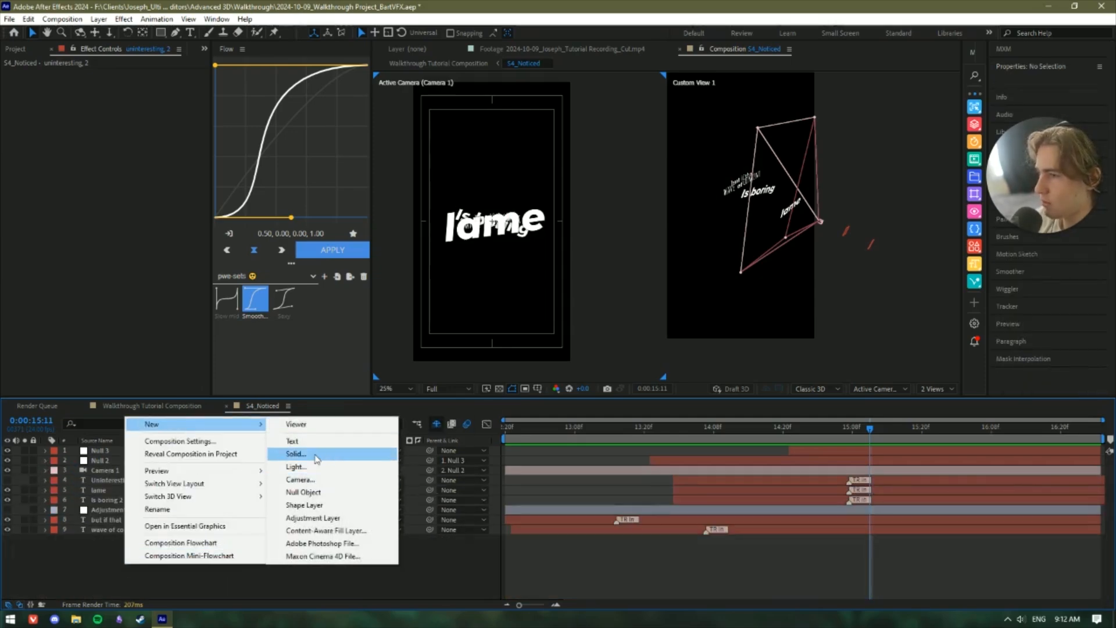
left_click(325, 492)
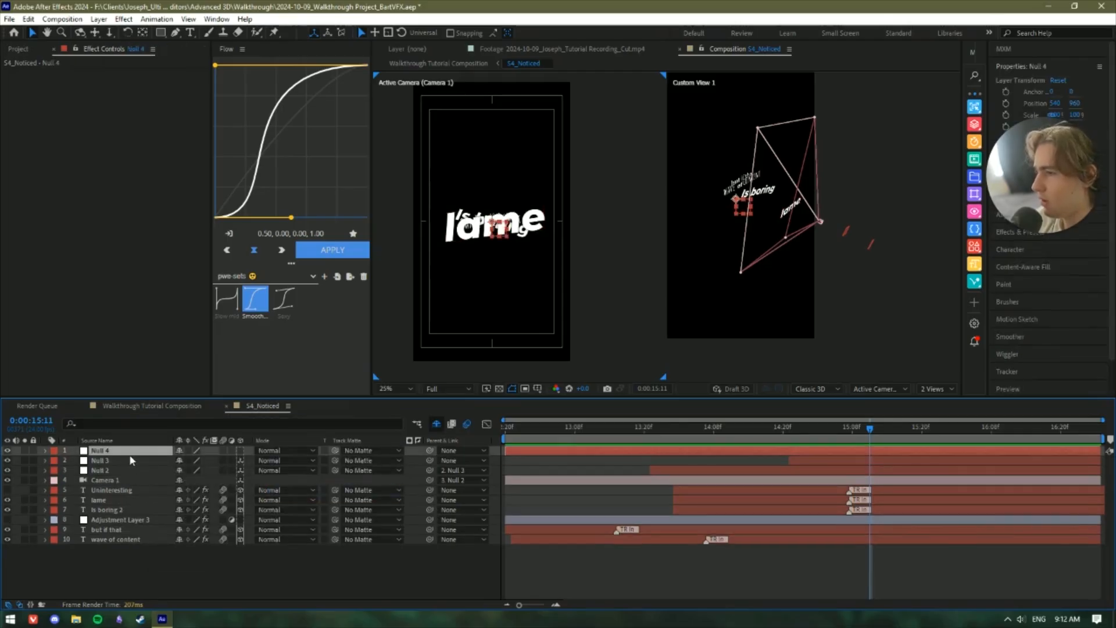
key("r")
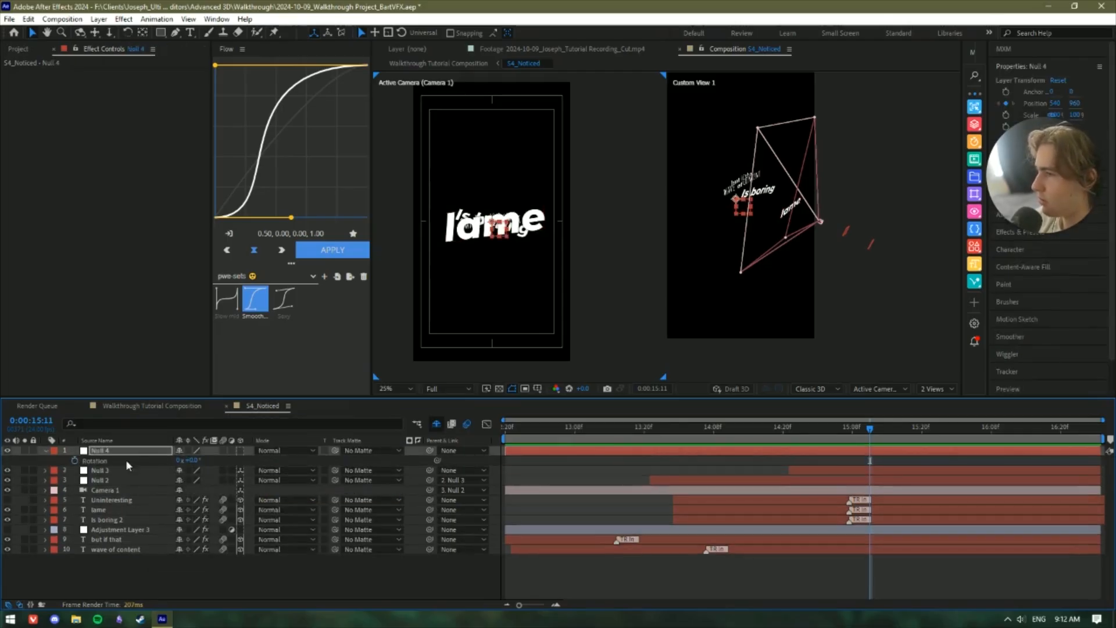
left_click(240, 451)
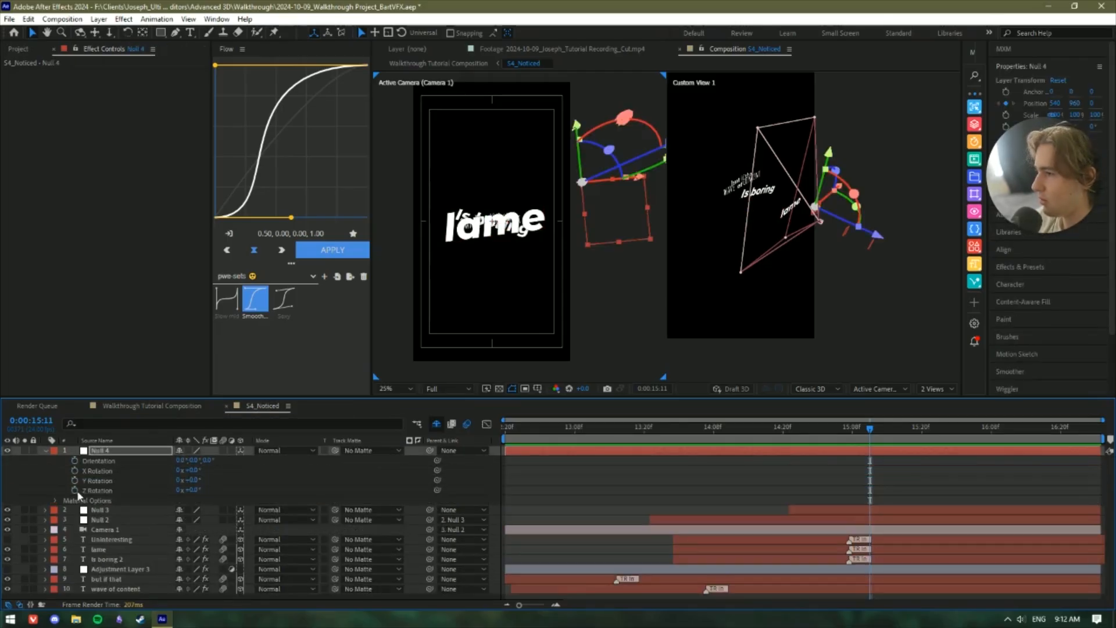
left_click(128, 450)
key("u")
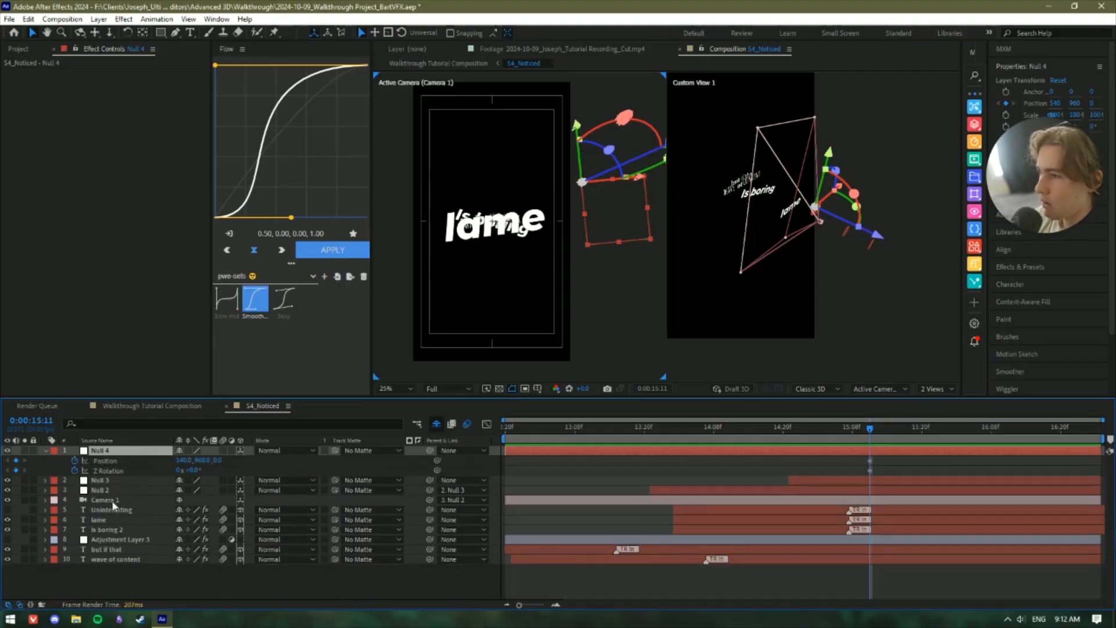
Unhide the shy layers, add Position and Z Rotation keyframes to Null 4 at 0:00:16:06, and make the Uninteresting layer visible.
left_click(440, 425)
scroll(399, 553, "down", 3)
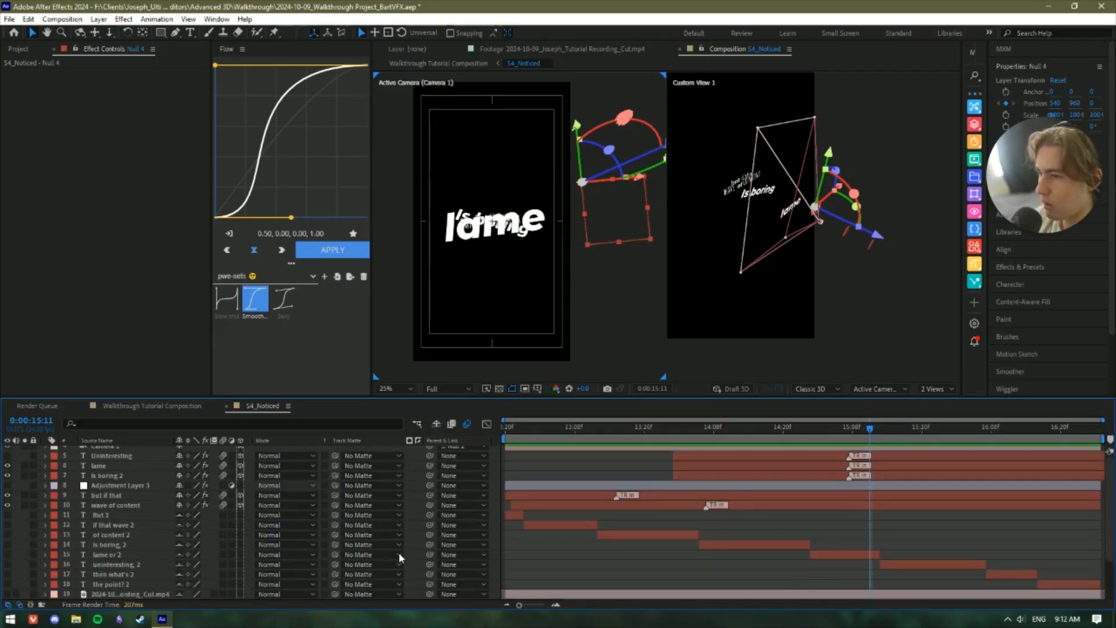
left_click(918, 553)
left_click(905, 566)
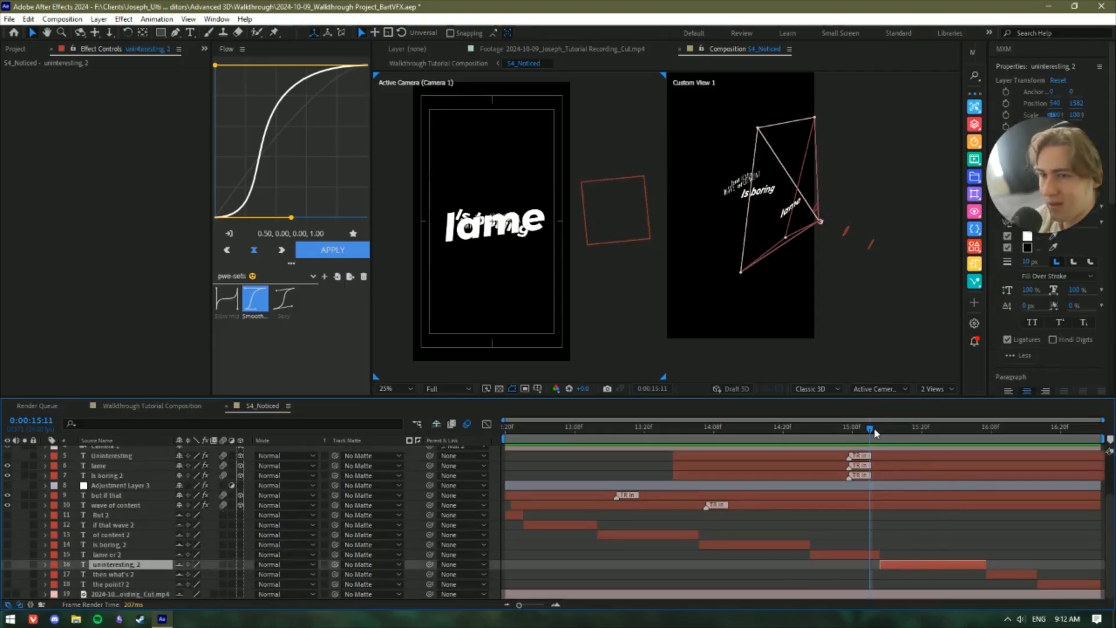
left_click_drag(870, 429, 924, 430)
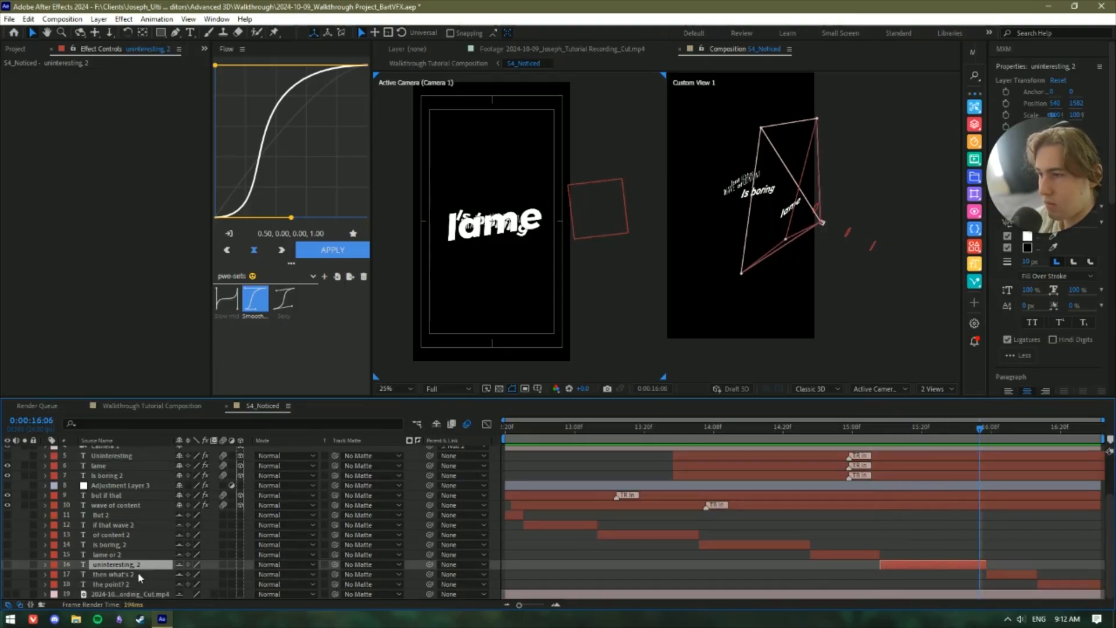
scroll(134, 574, "up", 3)
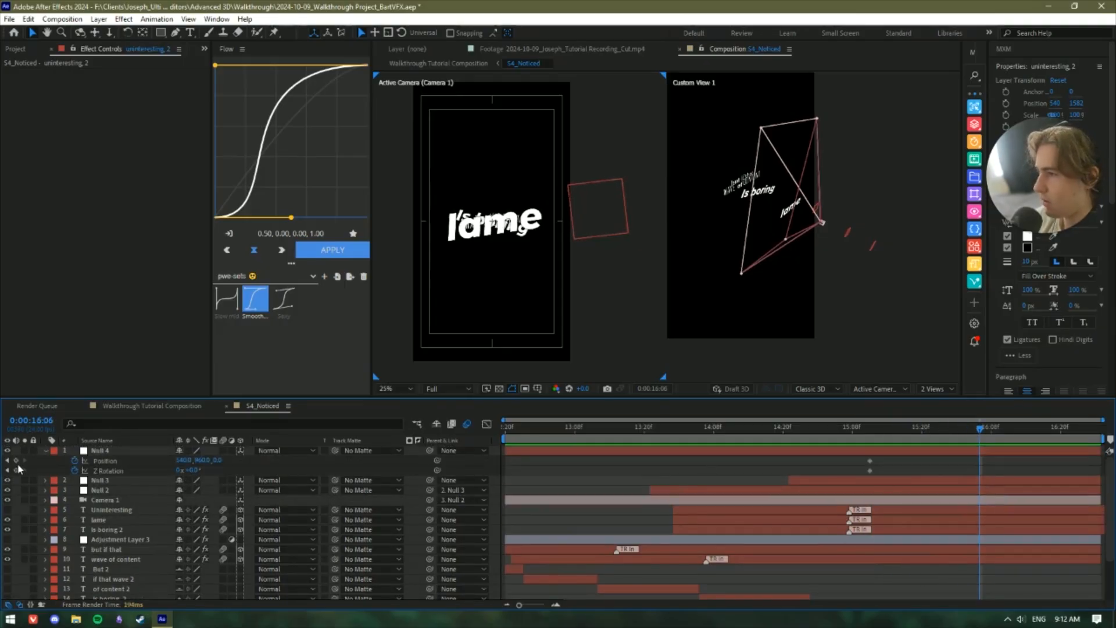
left_click(224, 466)
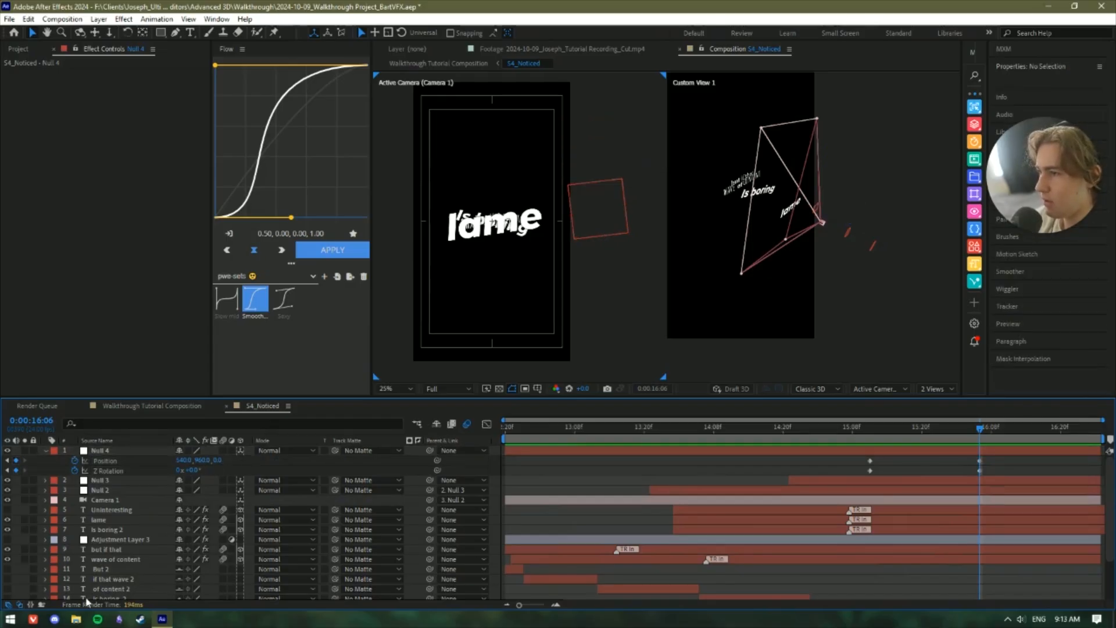
left_click(95, 550)
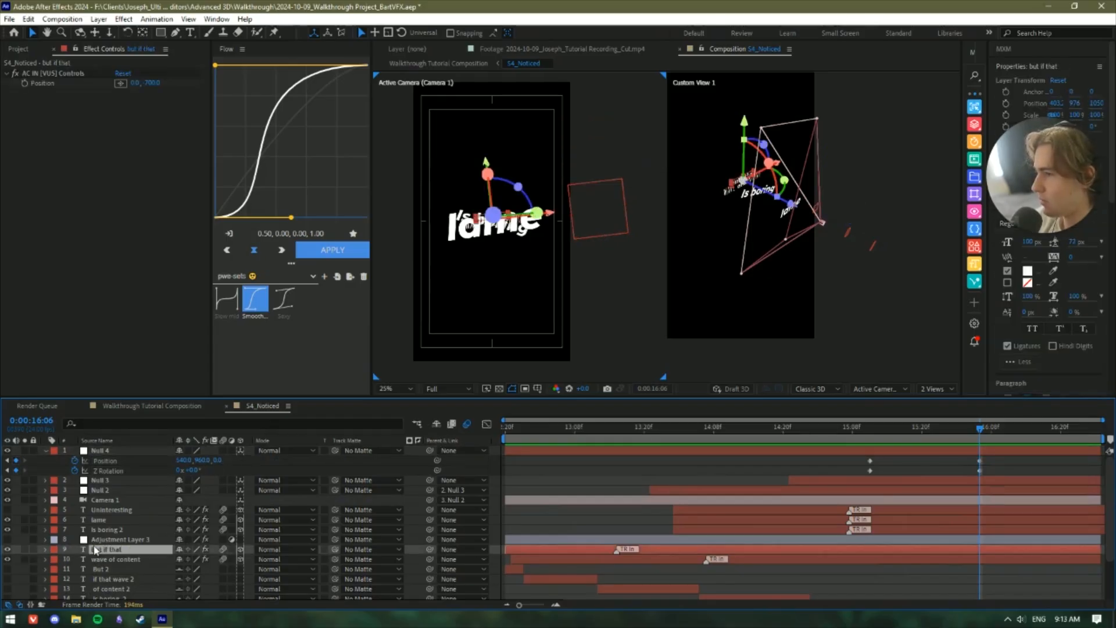
left_click(96, 513)
left_click(157, 451)
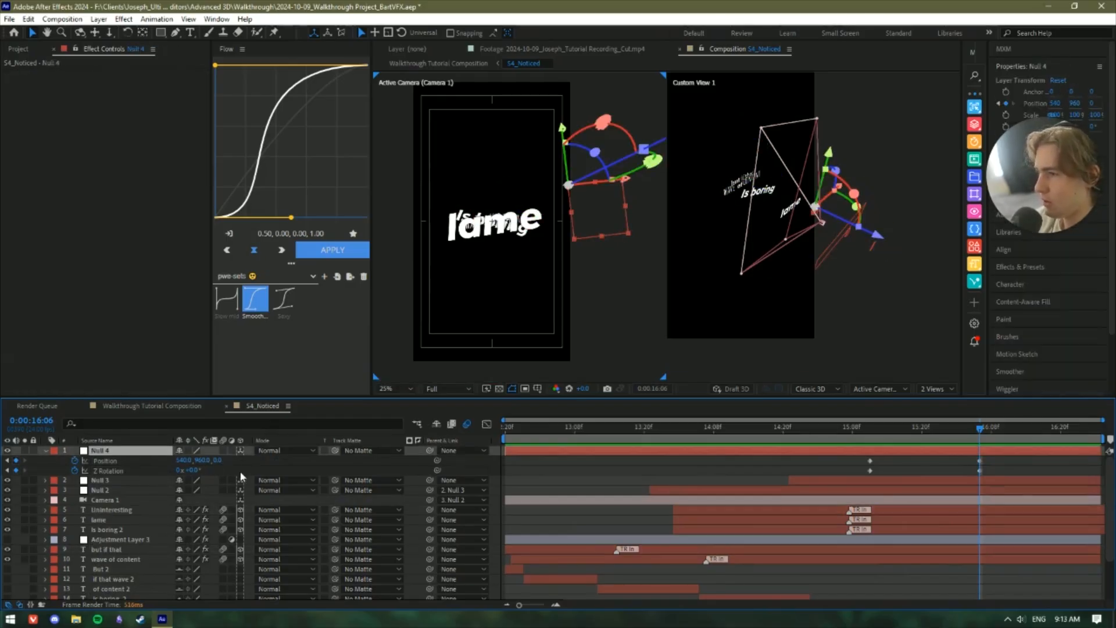
left_click_drag(218, 459, 116, 460)
key("Return")
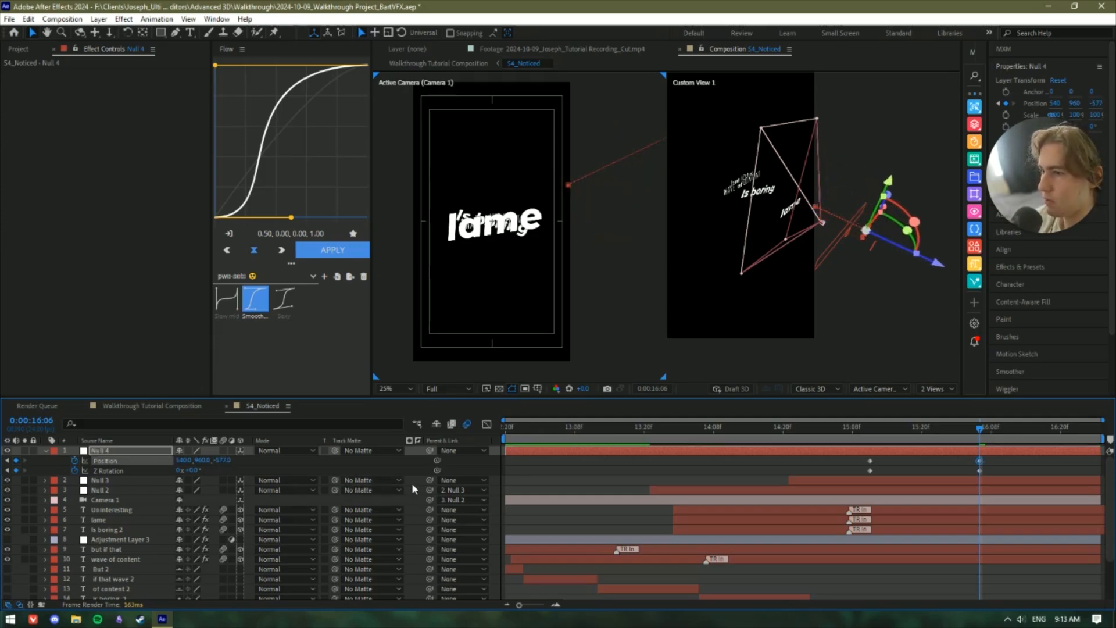
key("ctrl+z")
Parent Null 3 to Null 4, then set Null 4's Position Z to -982 and Z Rotation to -33° at 0:00:16:06.
left_click_drag(429, 480, 124, 453)
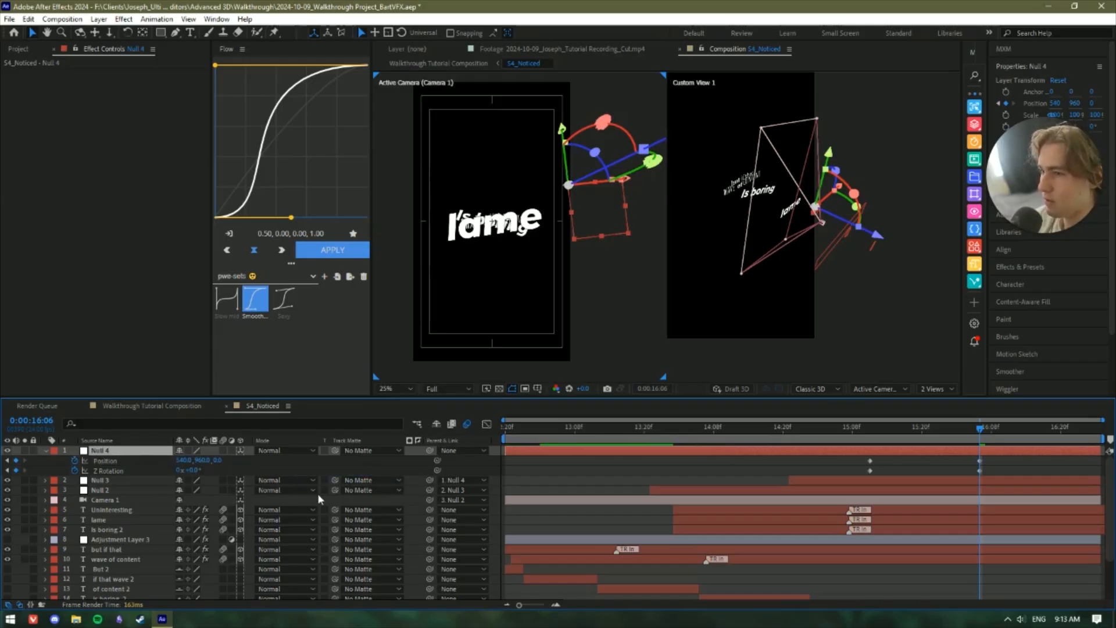
left_click_drag(219, 459, 0, 460)
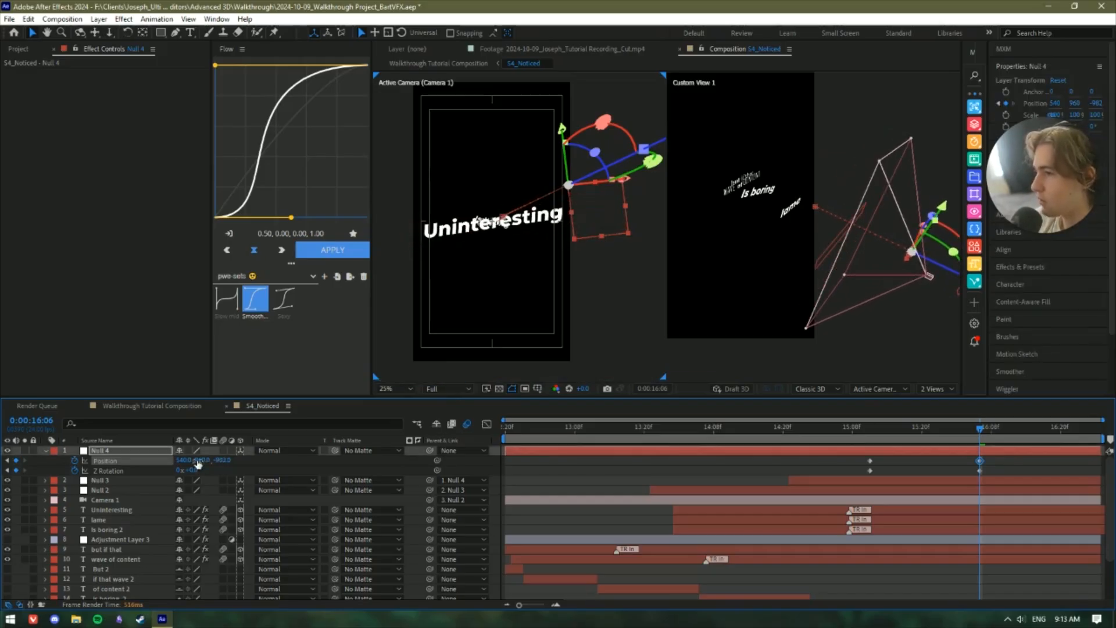
left_click_drag(191, 469, 7, 477)
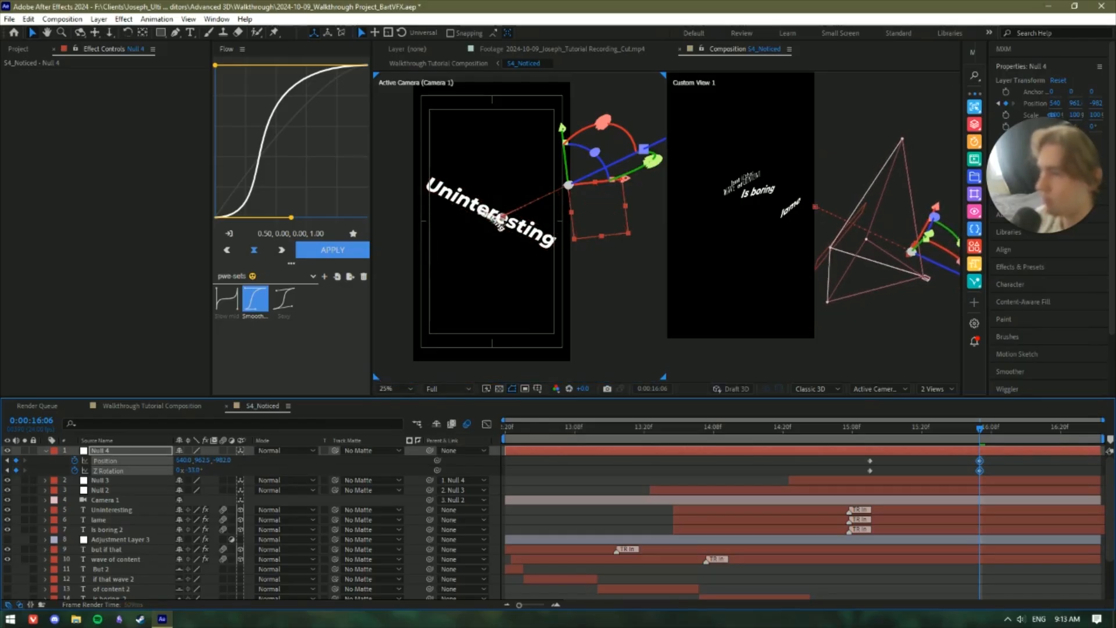
Undo the trial Position shifts on Null 4 and set its Position Y to about 896 to reframe Uninteresting.
key("ctrl+z")
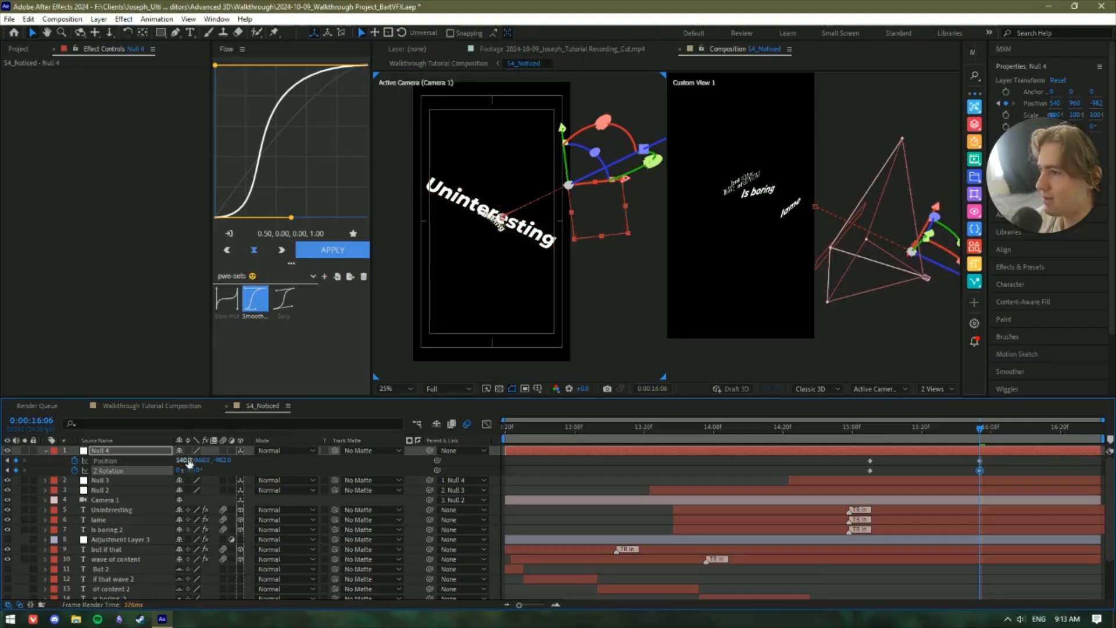
left_click_drag(184, 459, 159, 463)
key("ctrl+z")
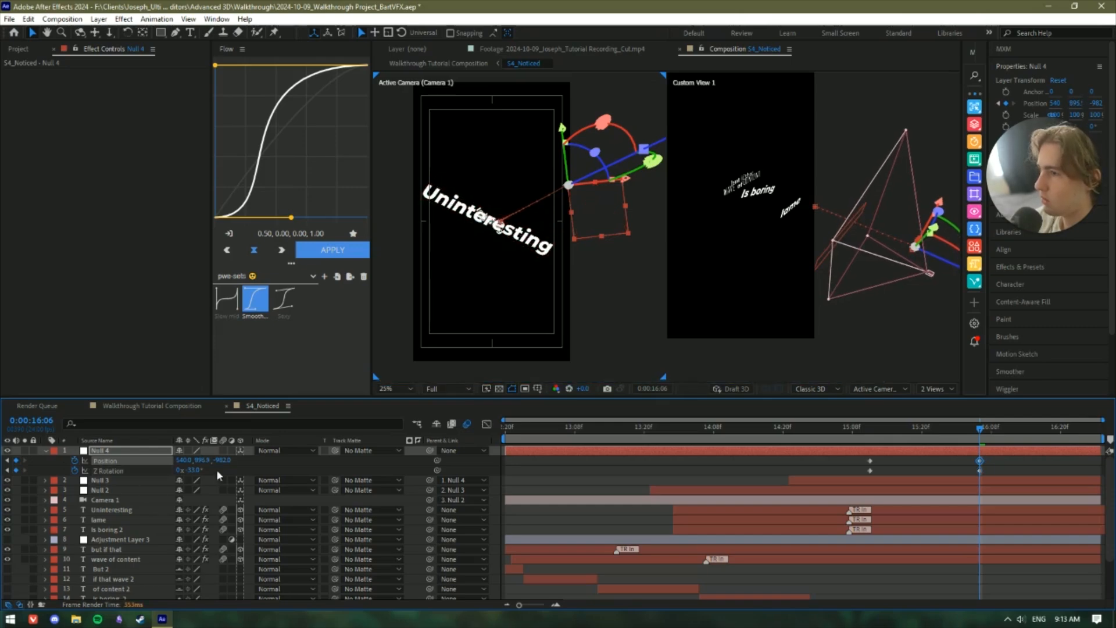
Set Null 4's Z Rotation to about -50° and shift its Position X to about 503 at 0:00:16:06.
left_click_drag(179, 460, 74, 429)
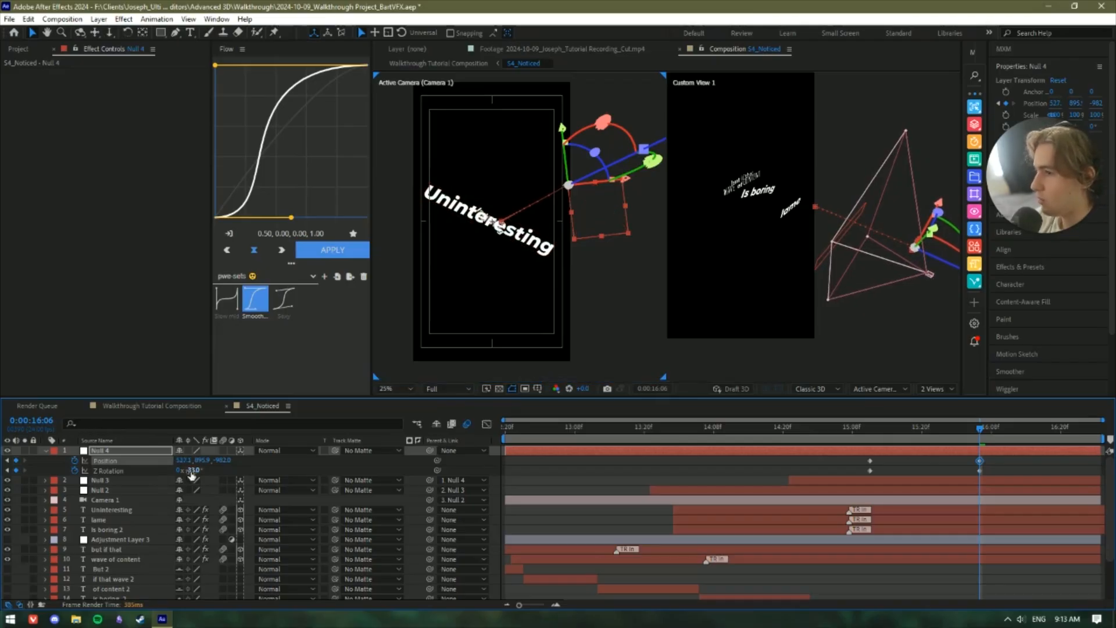
left_click_drag(186, 469, 65, 447)
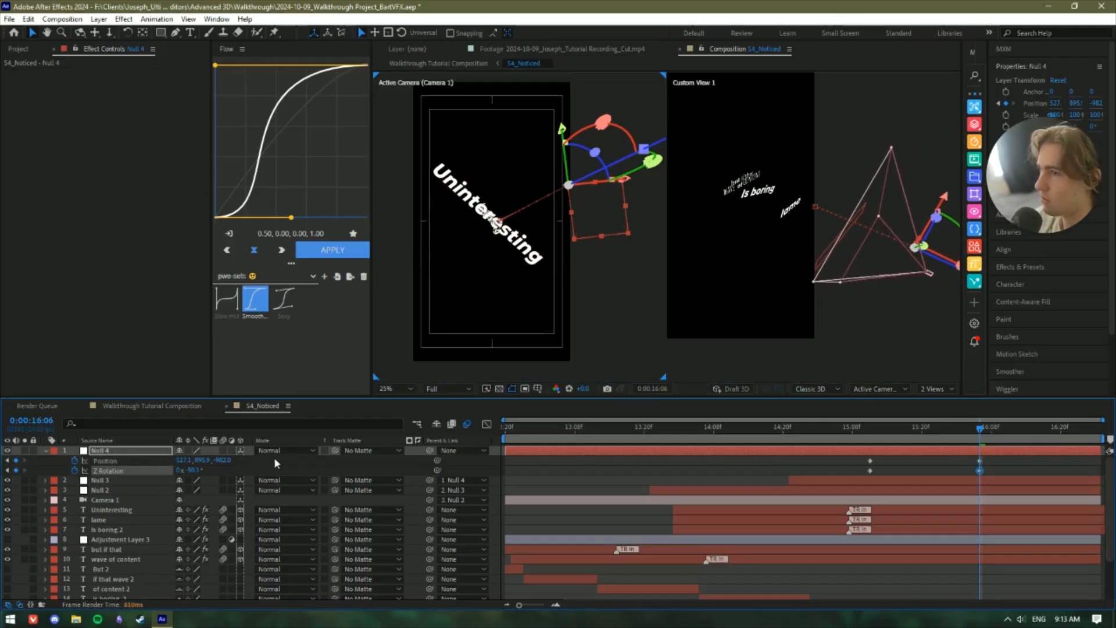
left_click_drag(201, 459, 350, 399)
key("ctrl+z")
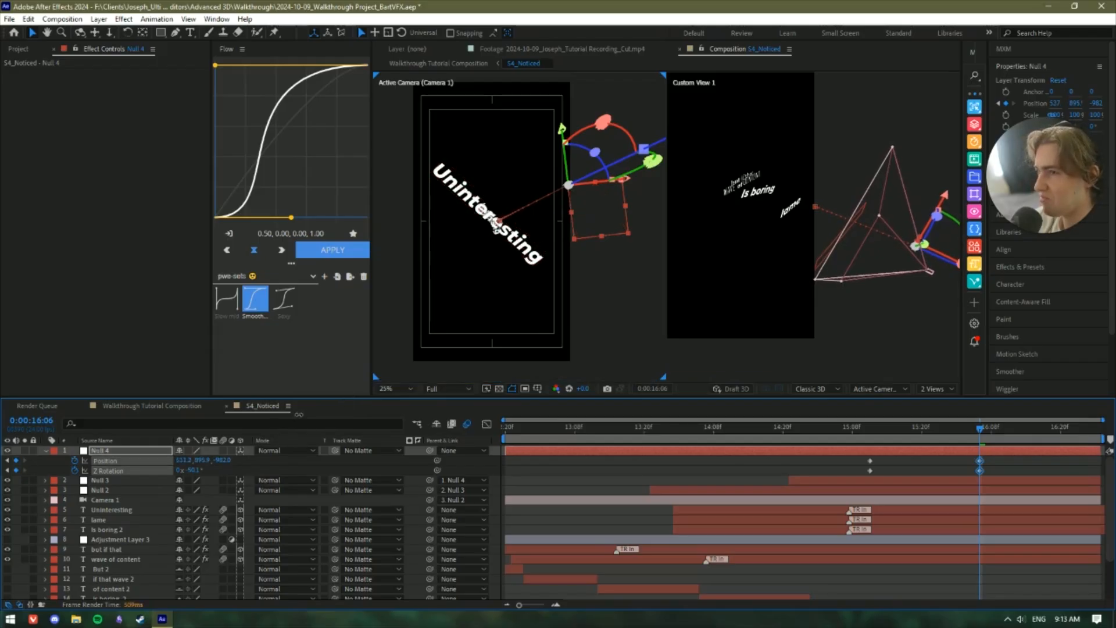
key("ctrl+z")
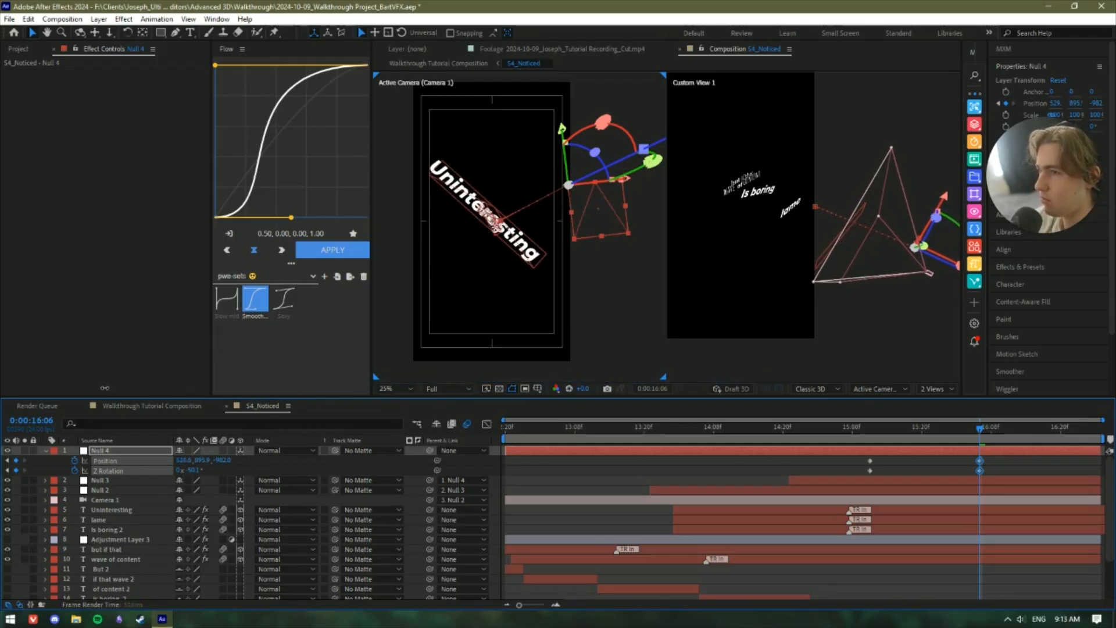
key("ctrl+z")
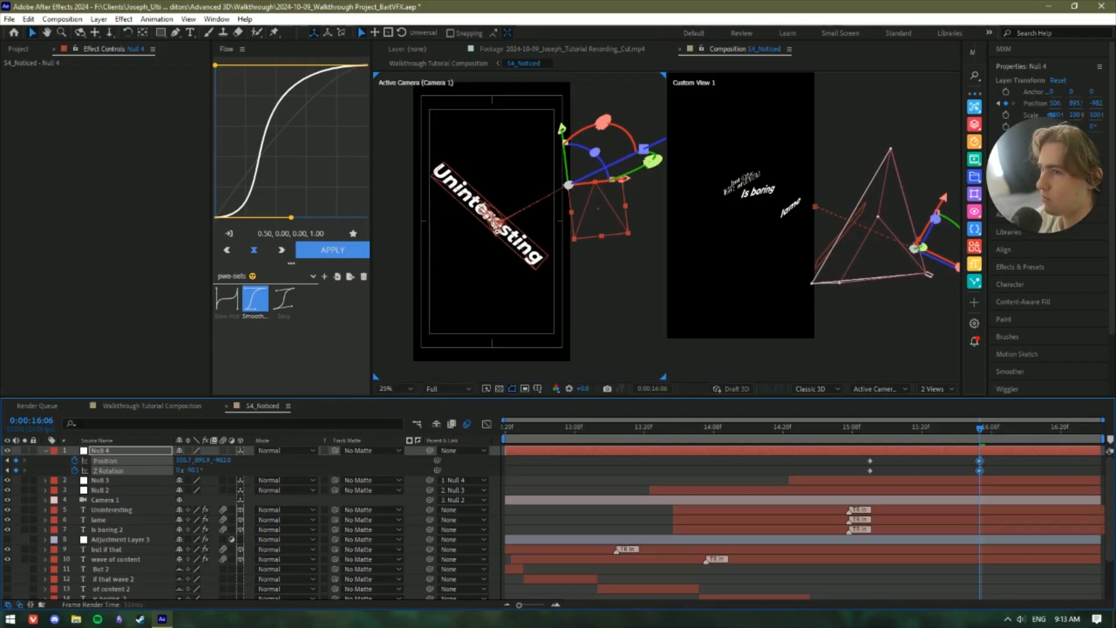
key("ctrl+z")
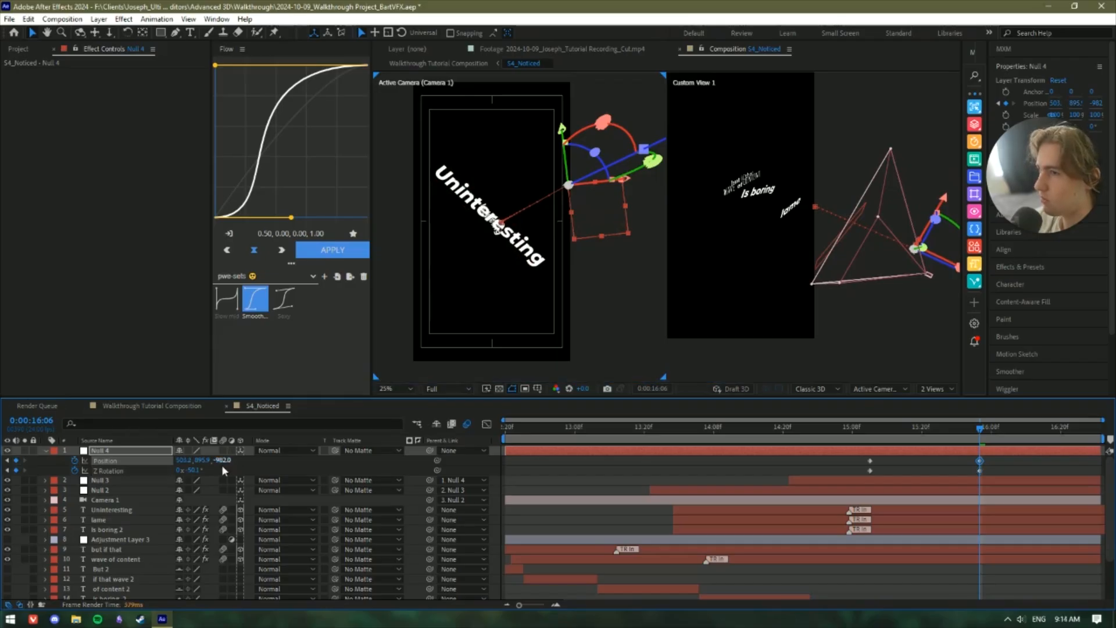
Fine-tune Null 4's Position at 0:00:16:06 to about 481, 888, -873 so Uninteresting fills the frame diagonally.
left_click_drag(227, 451, 297, 482)
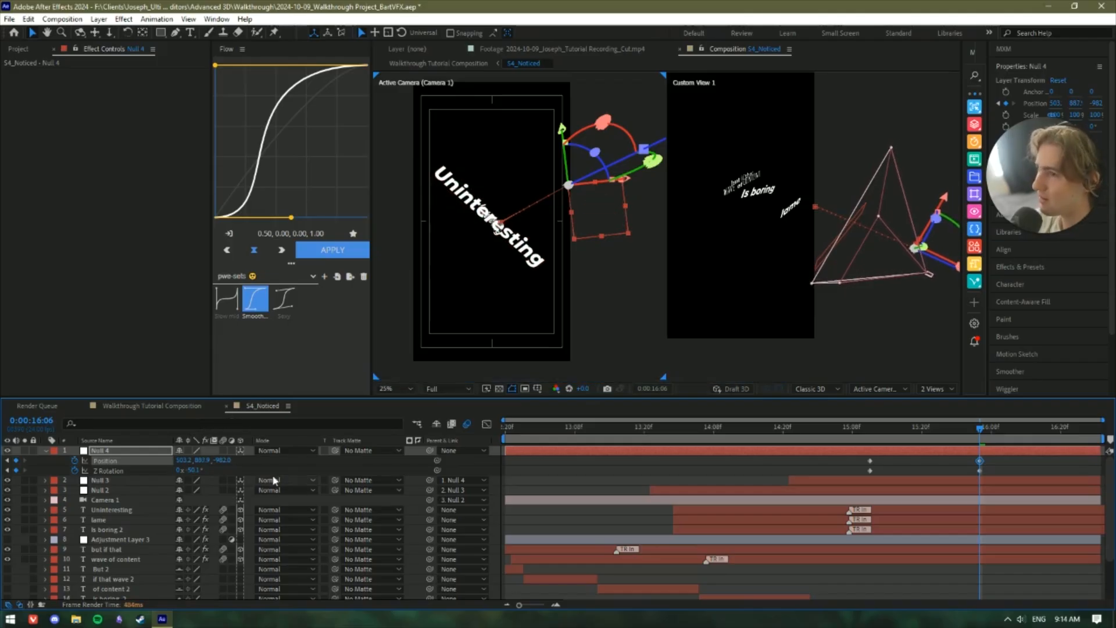
left_click_drag(223, 459, 231, 455)
left_click_drag(312, 437, 321, 431)
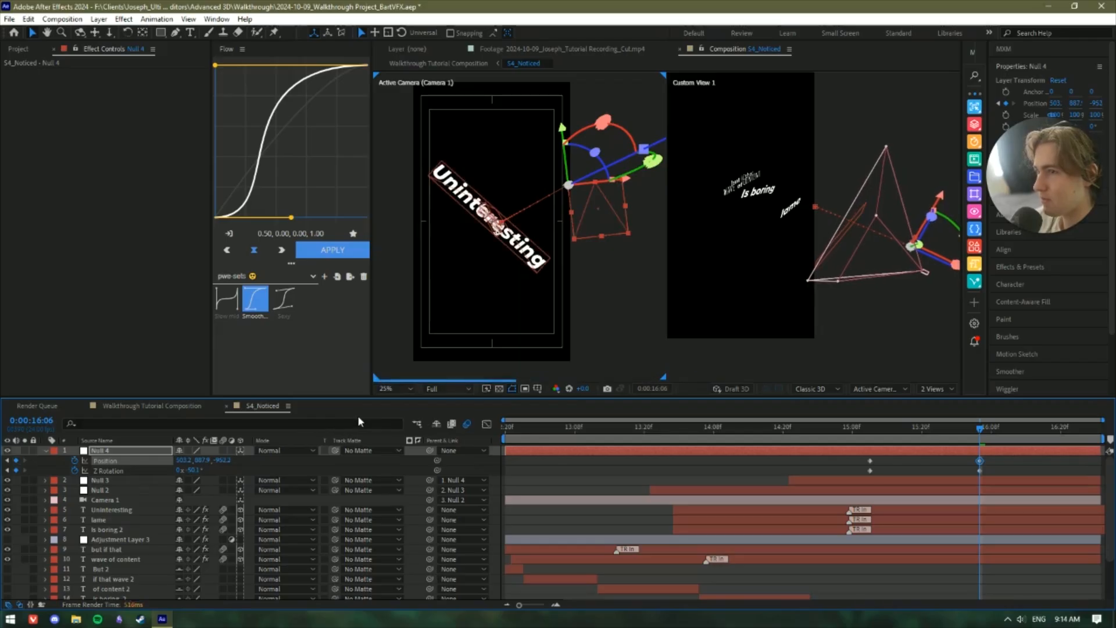
left_click_drag(375, 406, 420, 395)
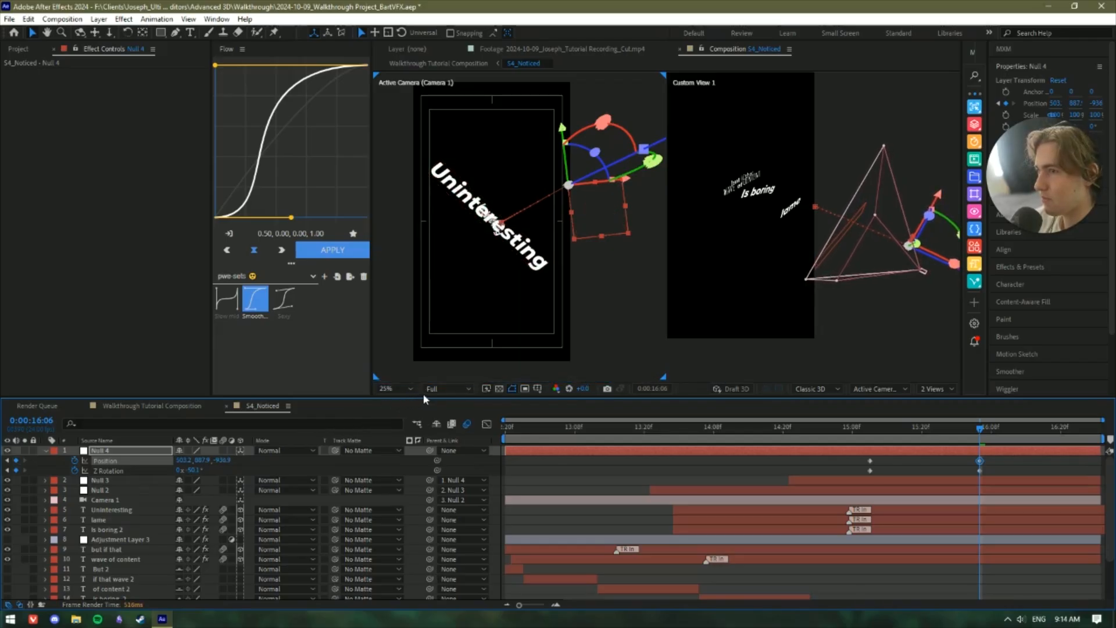
left_click_drag(434, 389, 498, 381)
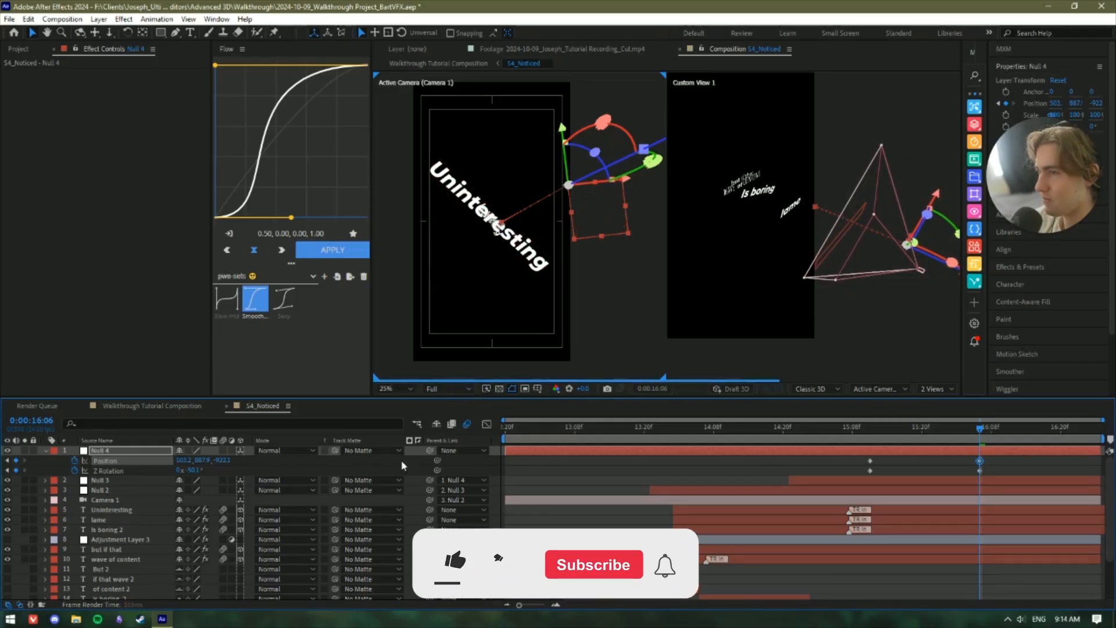
left_click_drag(228, 462, 501, 452)
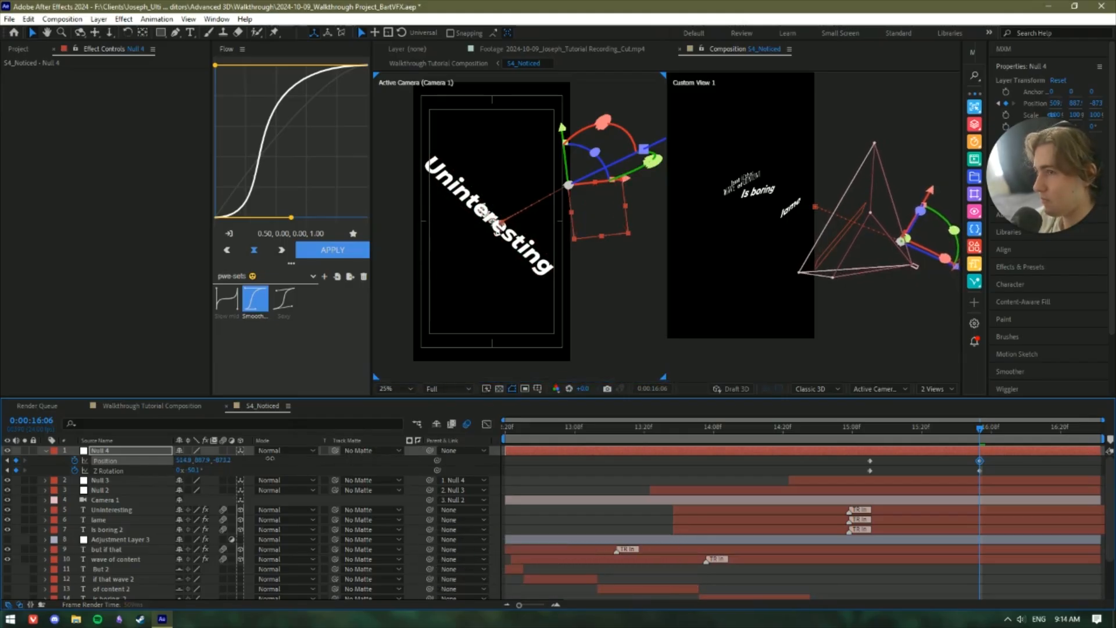
left_click_drag(270, 458, 119, 446)
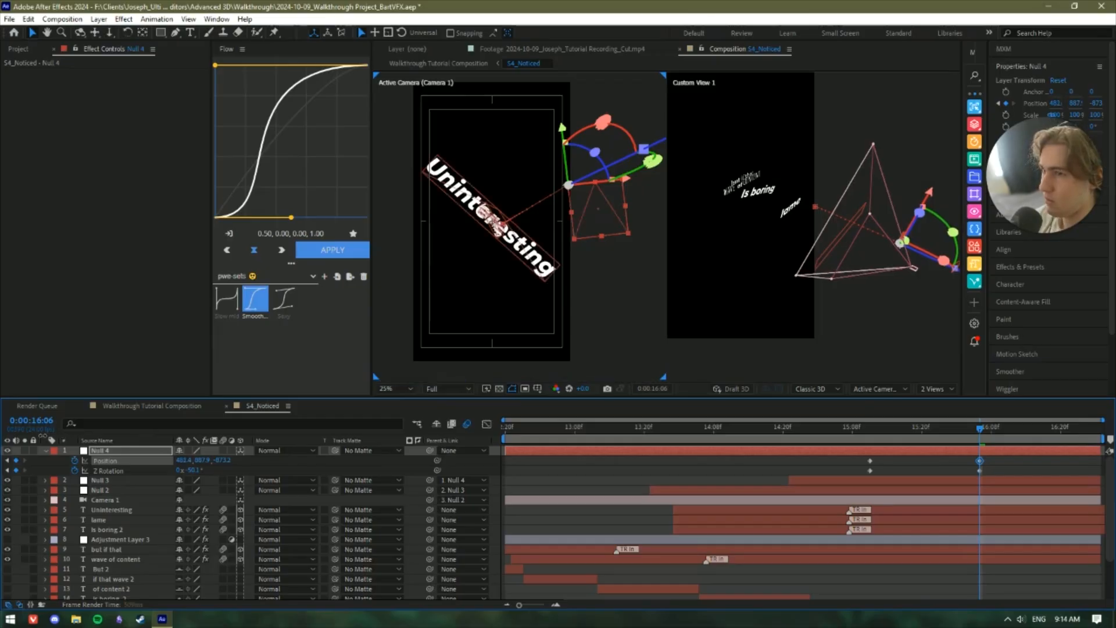
Apply the Smooth easing curve to all of Null 4's Position and Z Rotation keyframes and check the move back to 0:00:15:11.
left_click_drag(1005, 467, 766, 457)
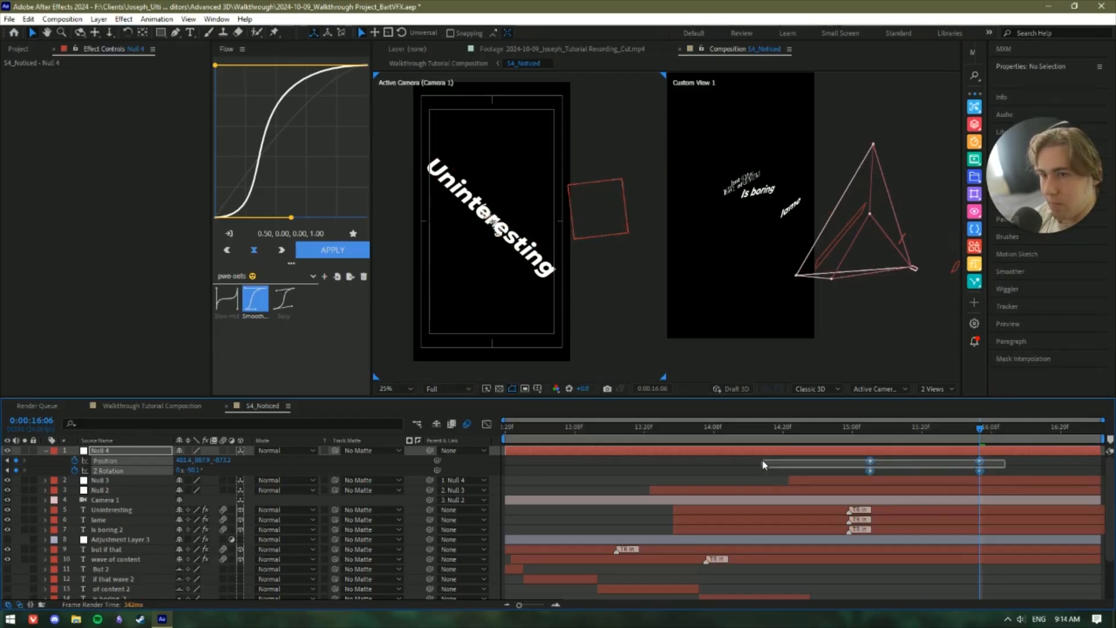
left_click(334, 251)
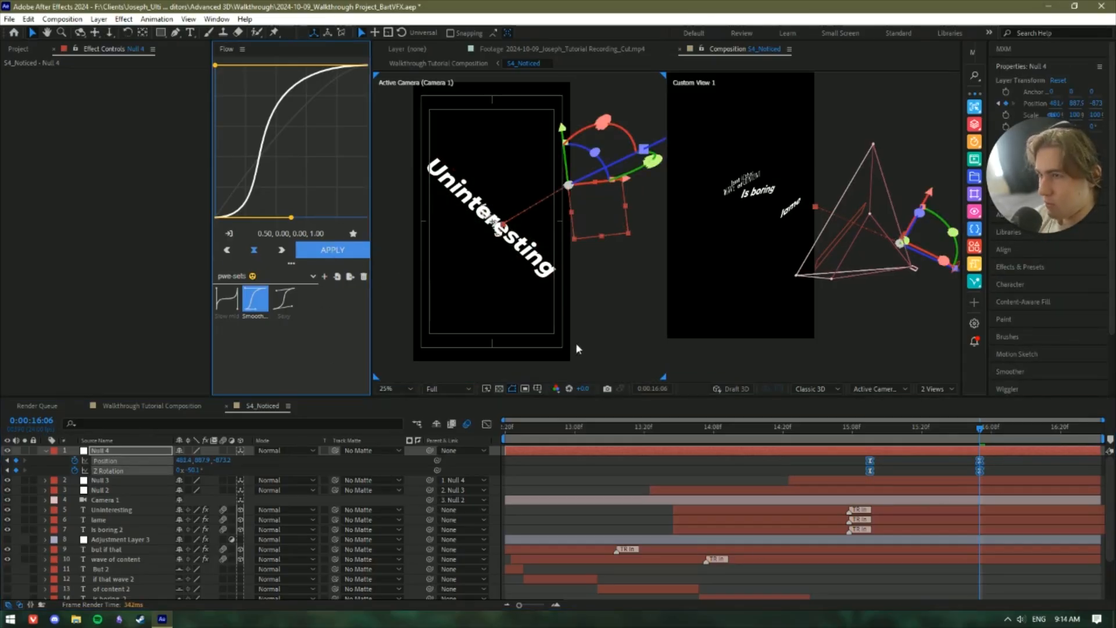
left_click_drag(980, 420, 869, 419)
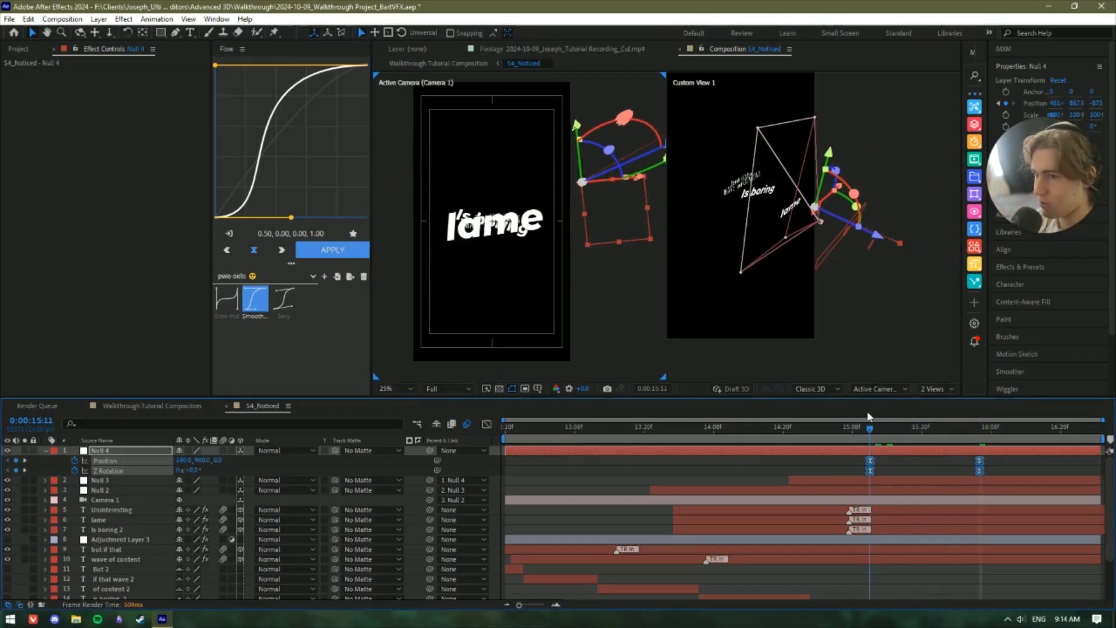
Shift the Uninteresting layer later so it starts just before Null 4's first keyframes, and scrub through the transition.
left_click(688, 530)
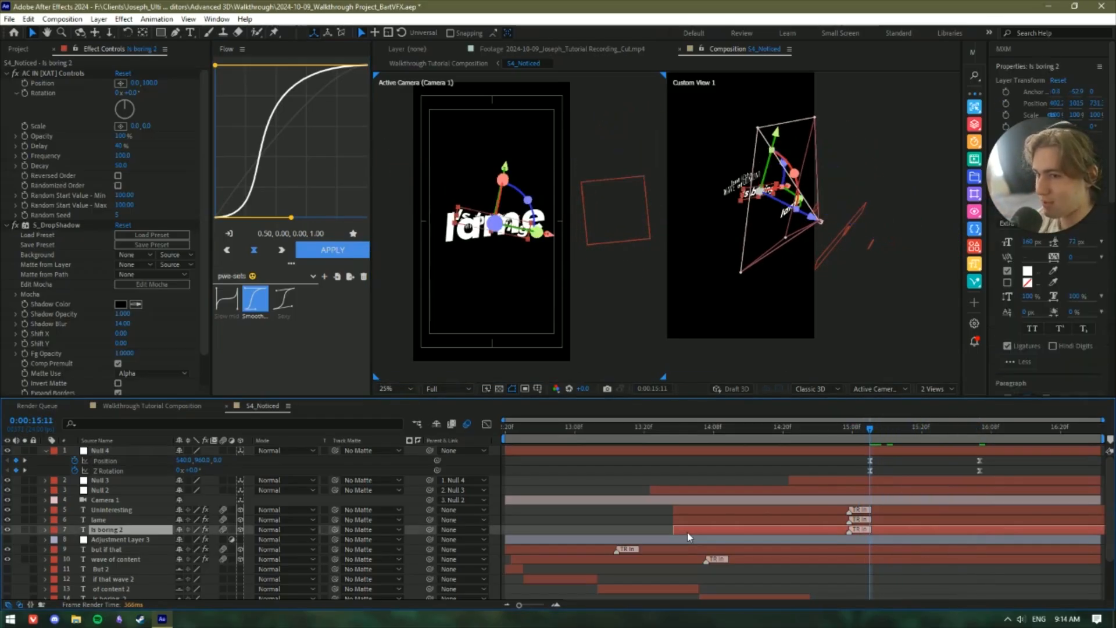
left_click(128, 510)
left_click_drag(801, 514, 909, 504)
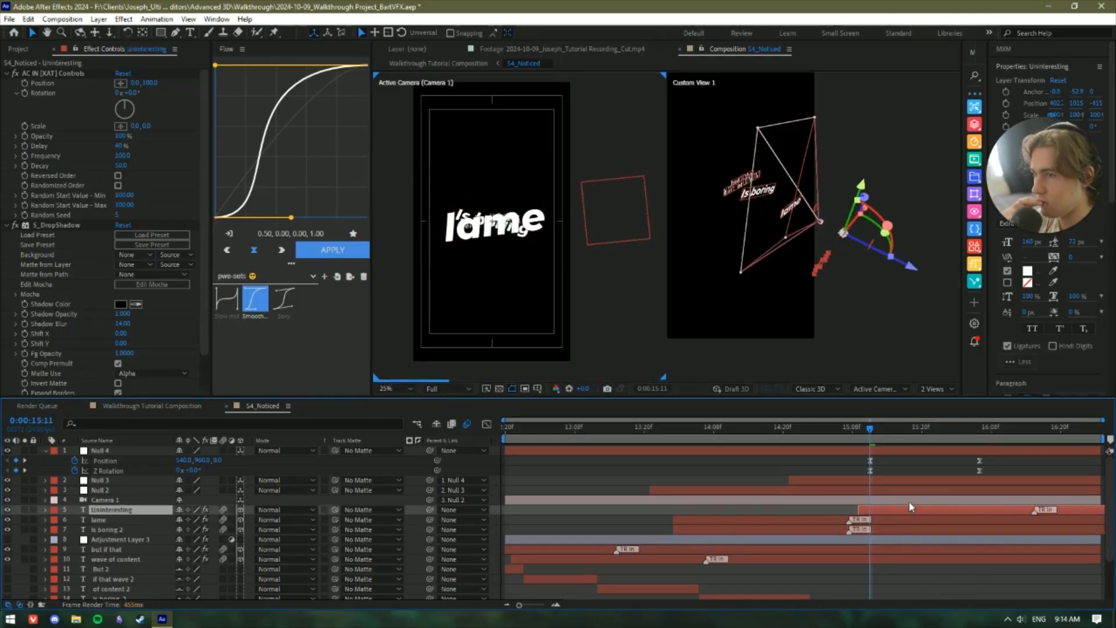
left_click(940, 435)
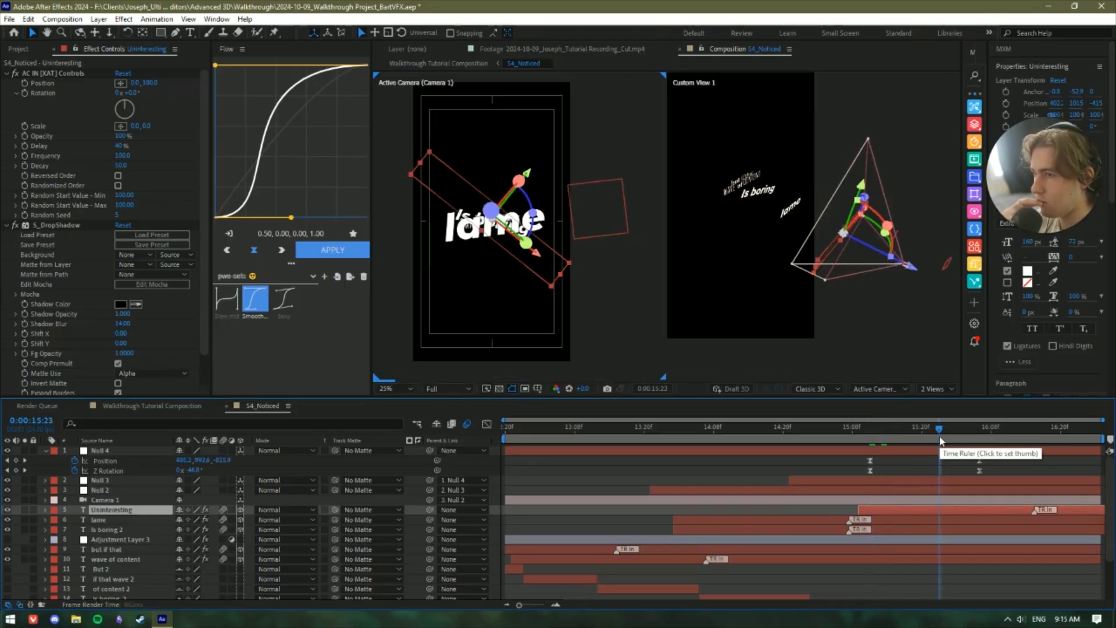
left_click_drag(939, 436, 835, 436)
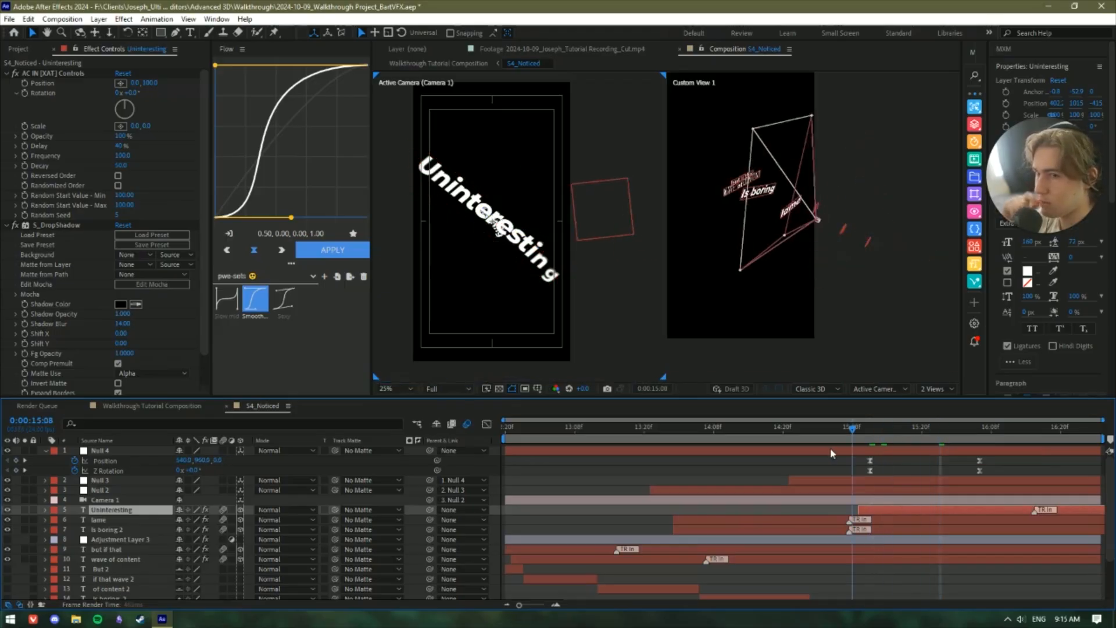
Reveal Null 3's keyframes and shift the lame layer later so it starts at Null 3's first keyframes.
left_click(827, 478)
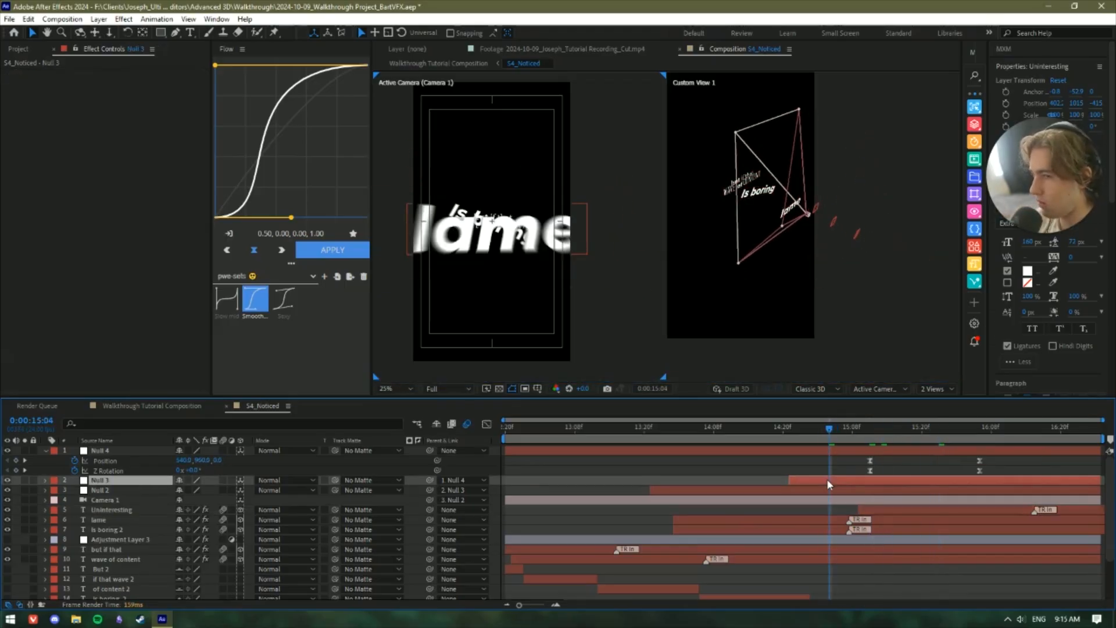
key("u")
left_click_drag(853, 440, 794, 437)
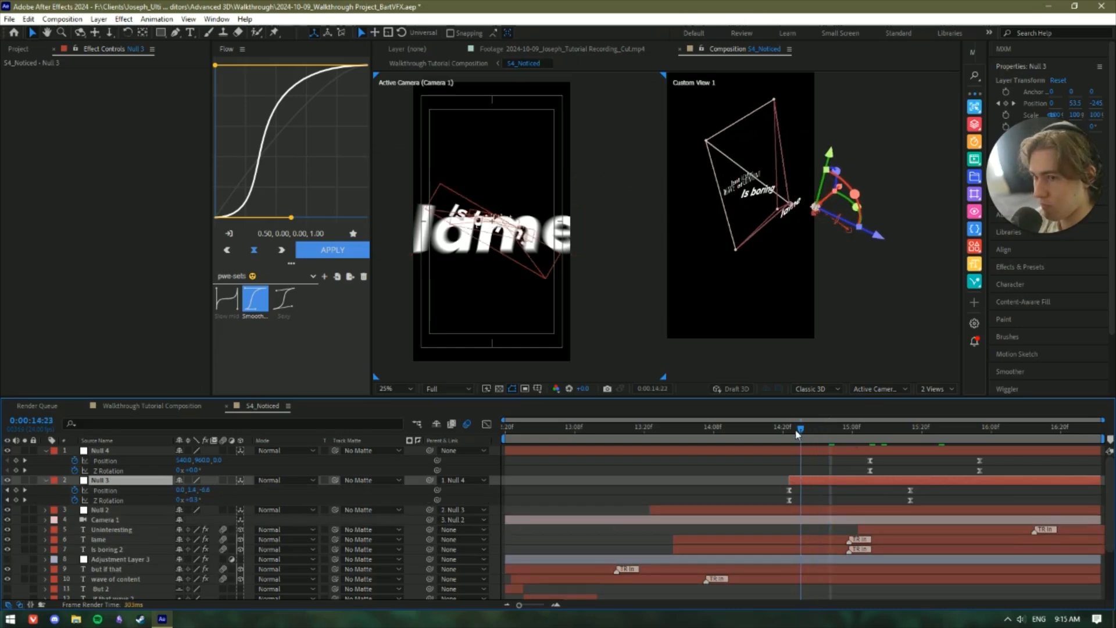
left_click(749, 538)
key("[")
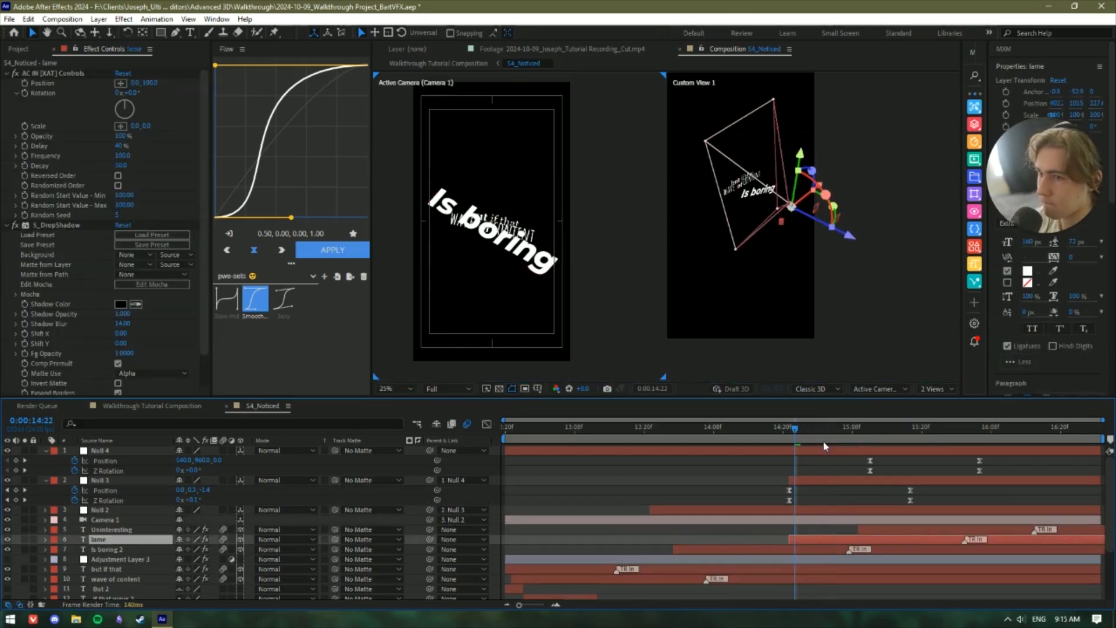
Move the text-in animation markers on the lame and Uninteresting layers earlier to speed up their reveals.
left_click_drag(795, 428, 864, 428)
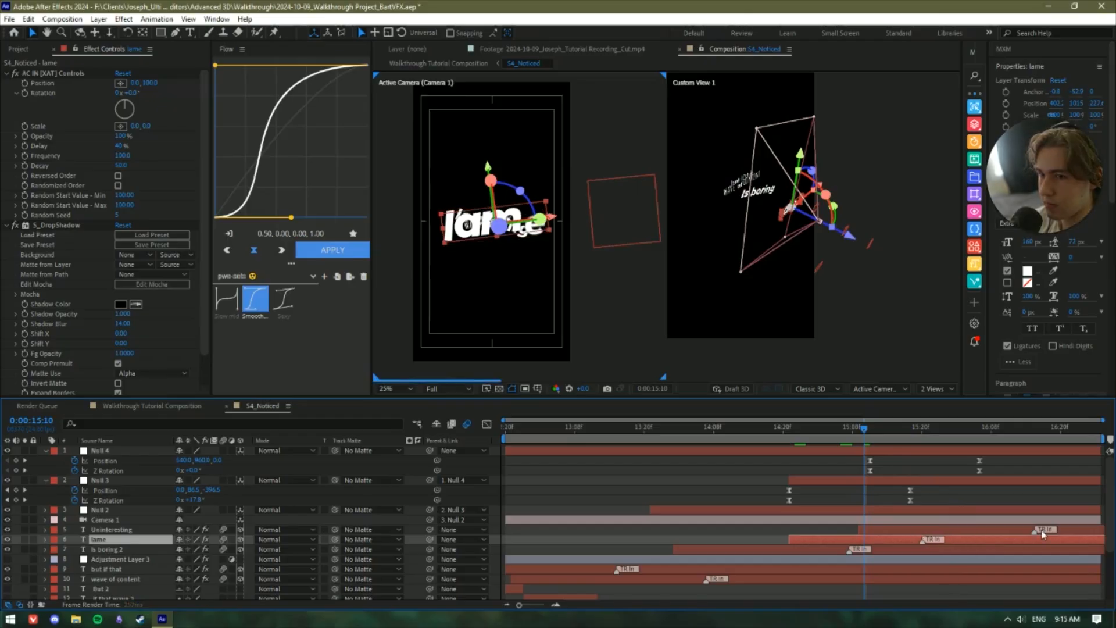
left_click_drag(1035, 529, 1014, 529)
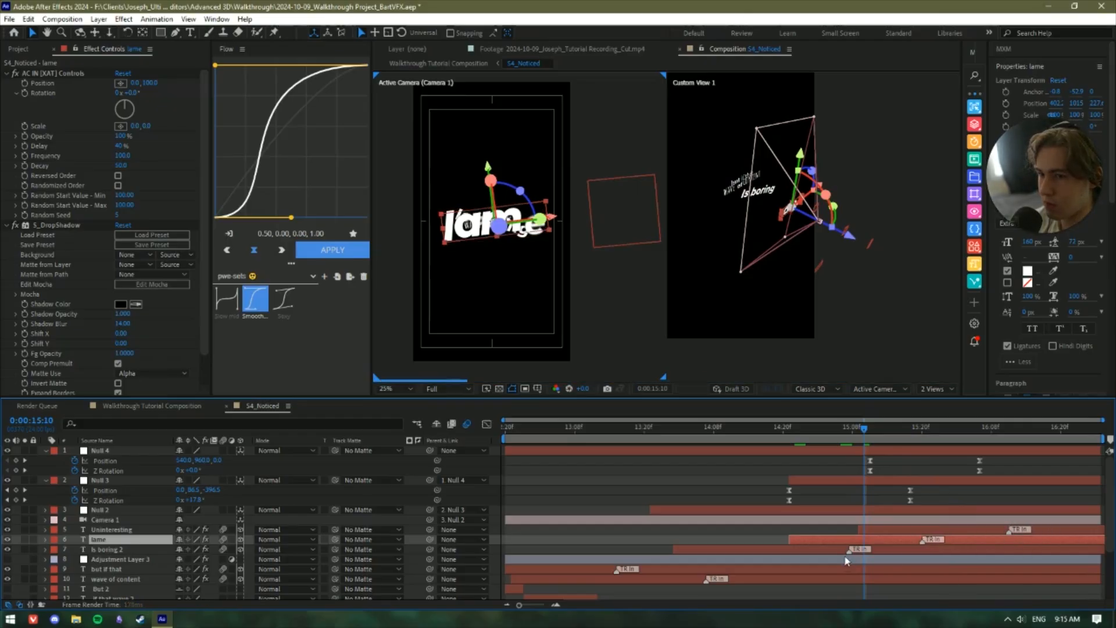
Save the project and play the composition from its start to check the camera moves and word timing.
key("space")
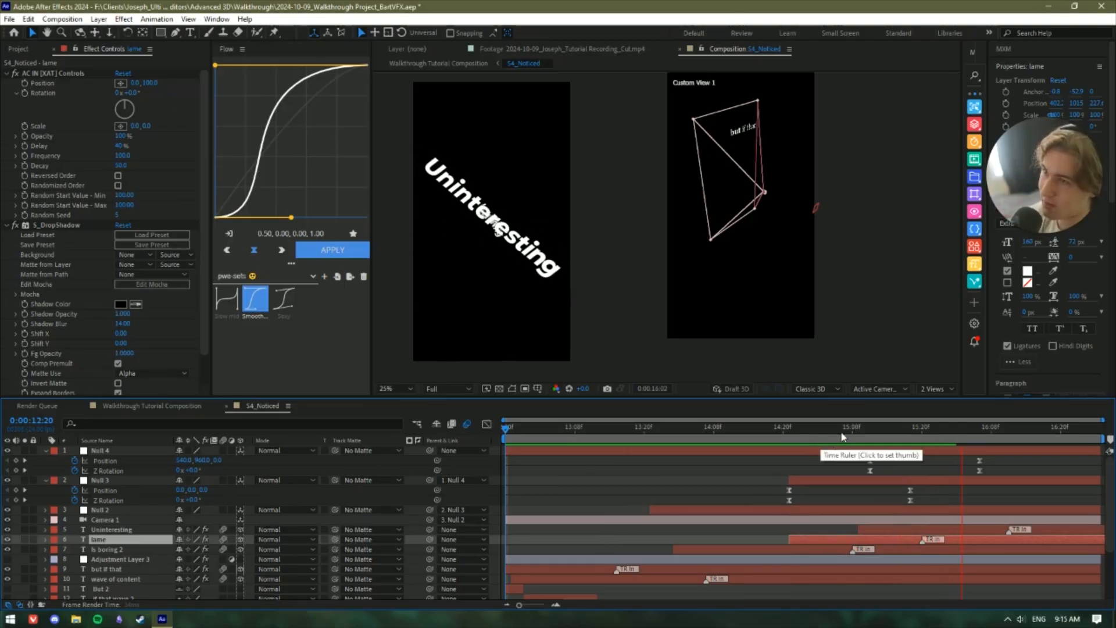
key("space")
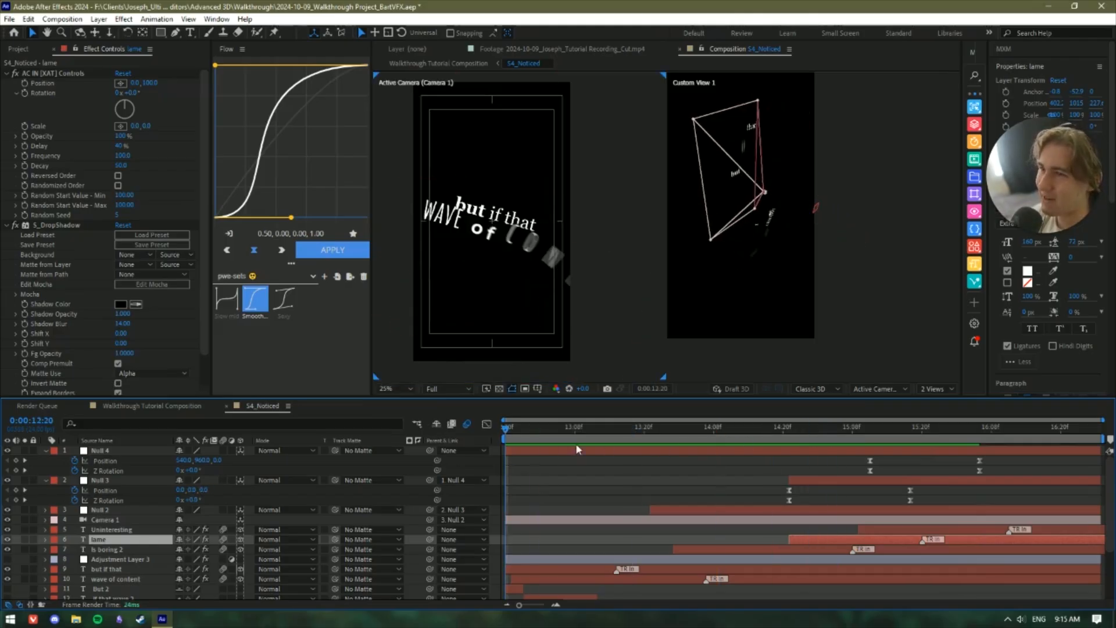
key("Home")
key("ctrl+s")
key("space")
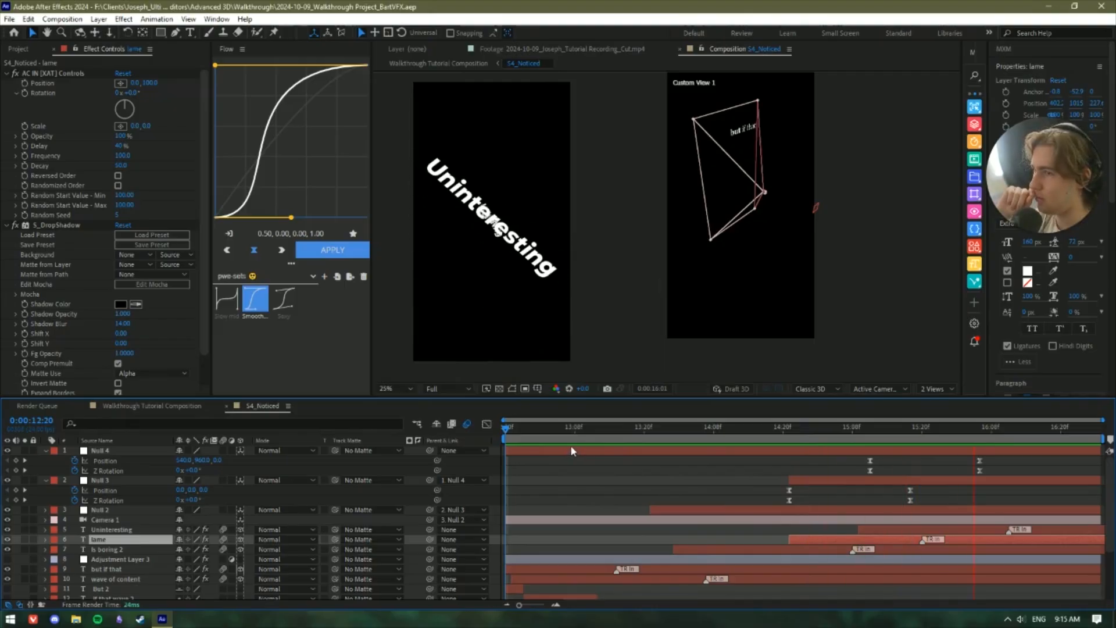
key("space")
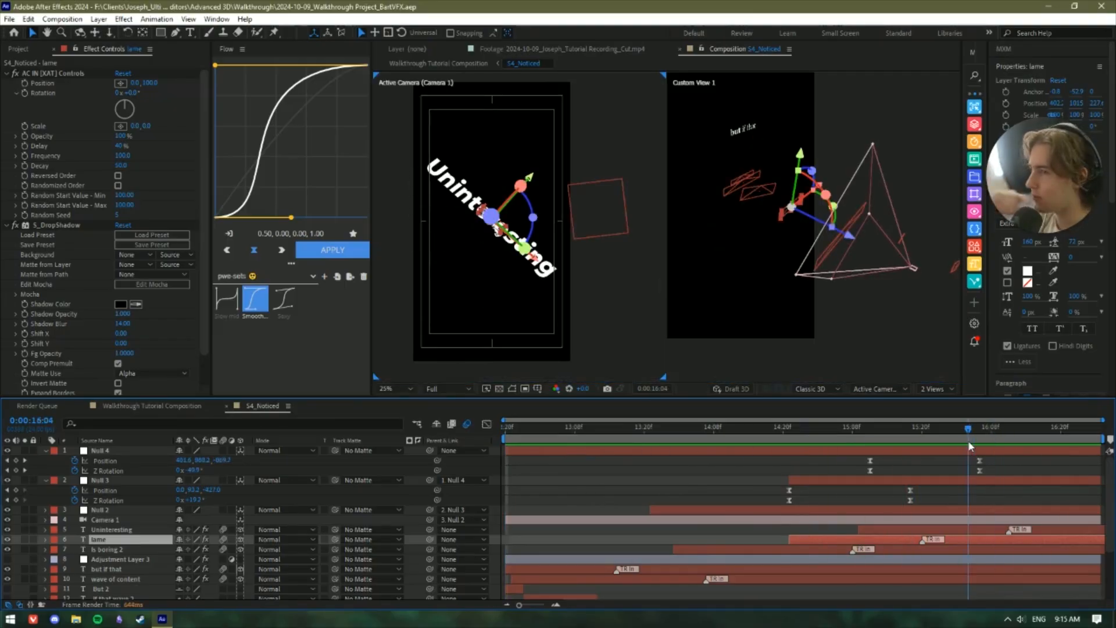
left_click_drag(991, 436, 515, 523)
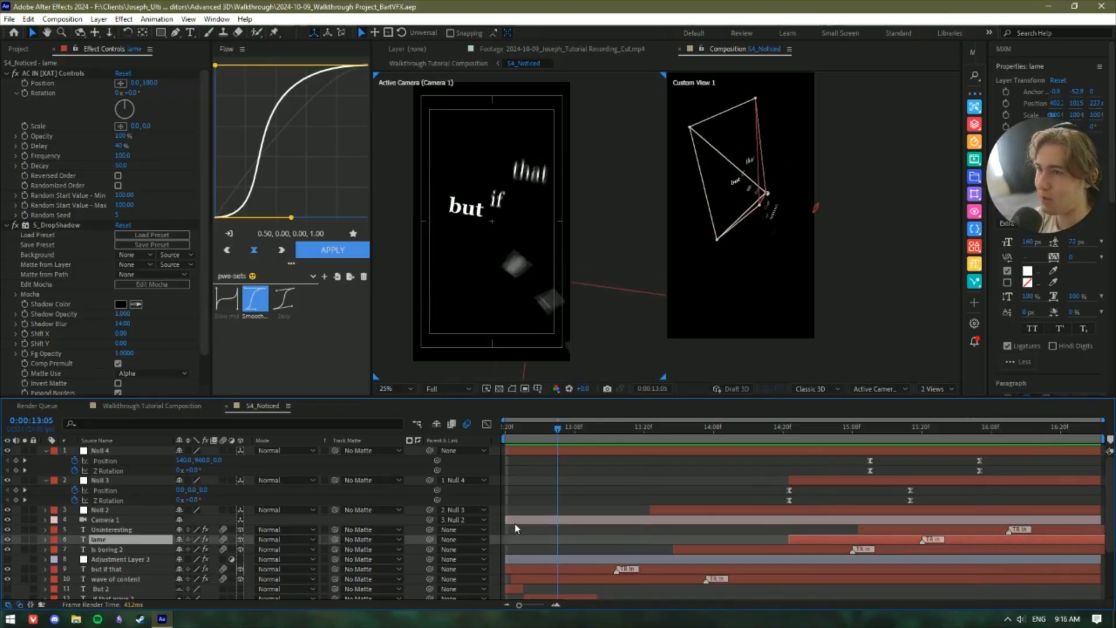
left_click(599, 500)
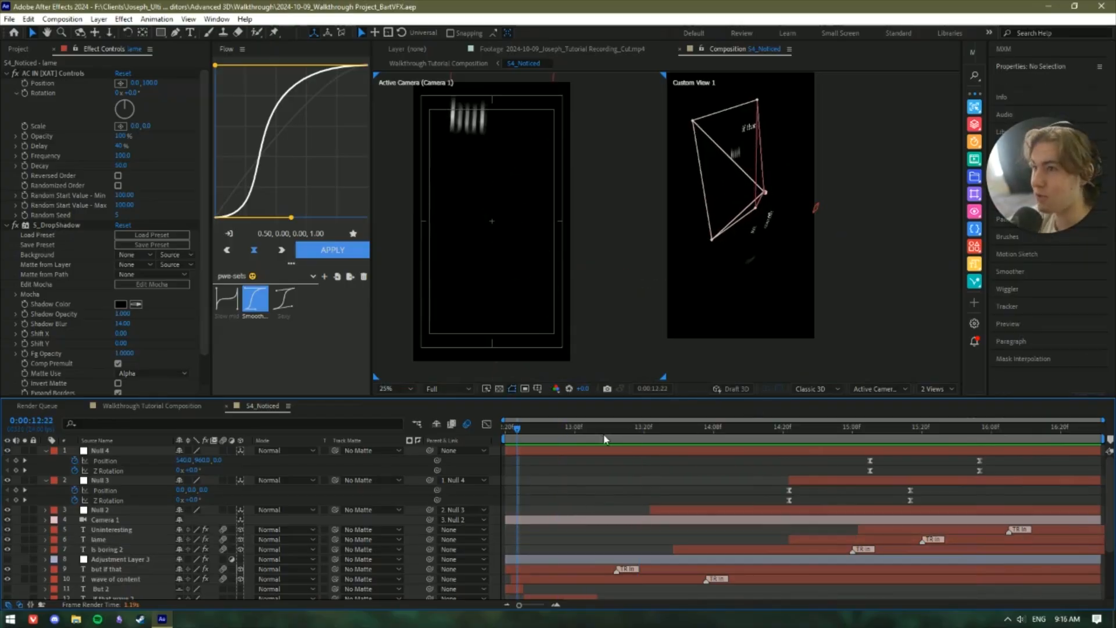
key("space")
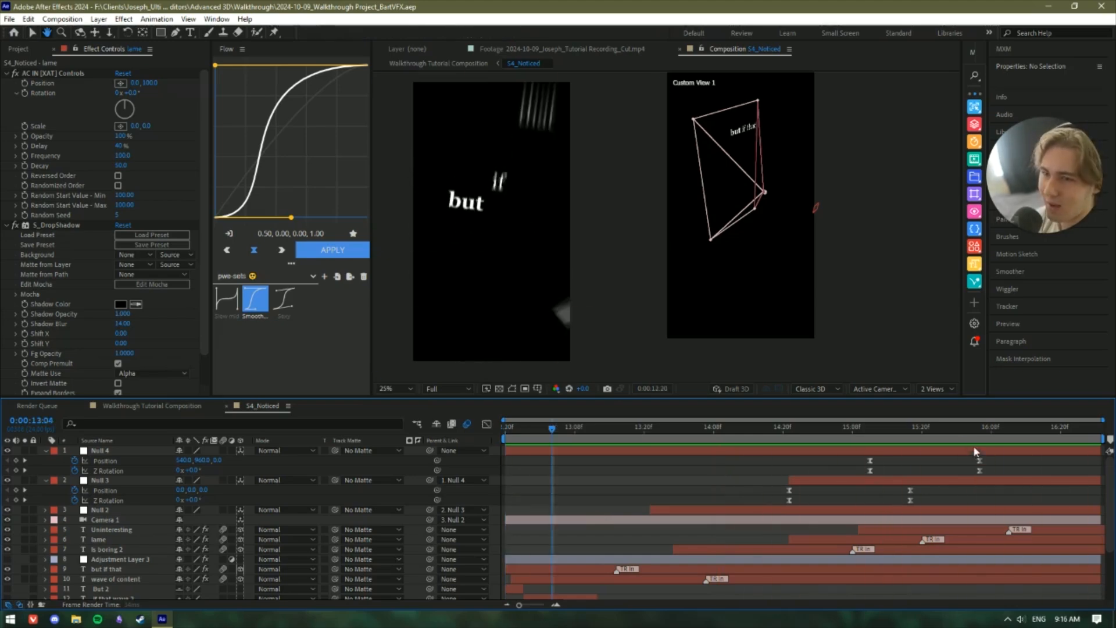
Scrub across the end of the Uninteresting camera move and compare it with the "then what's 2" and "the point? 2" caption layers.
left_click_drag(970, 430, 1038, 433)
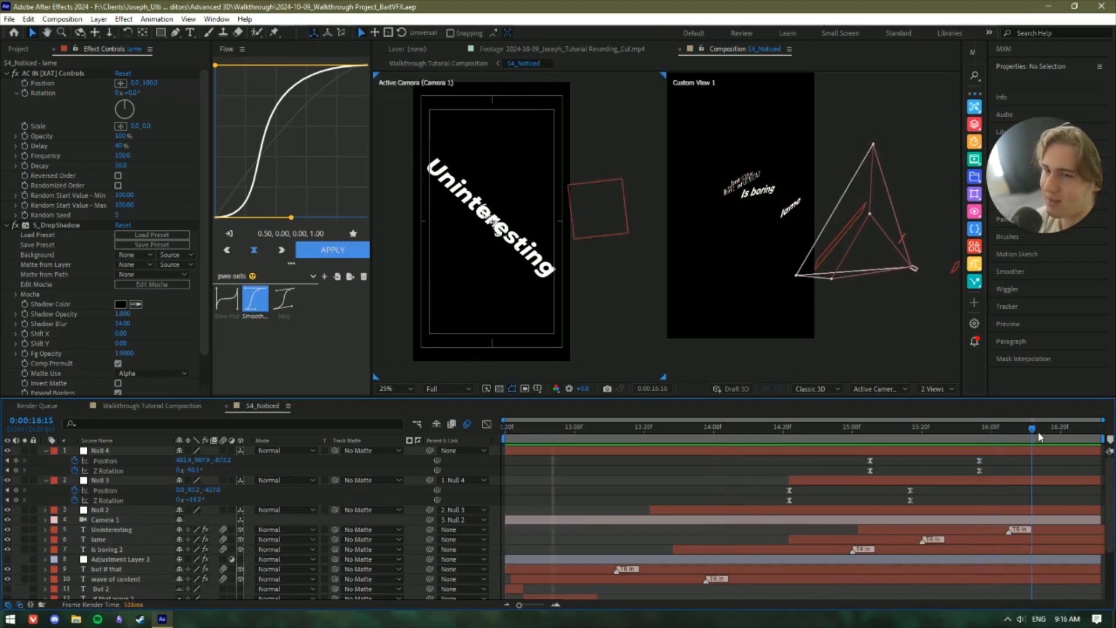
left_click(975, 461)
scroll(514, 543, "down", 3)
left_click(128, 574)
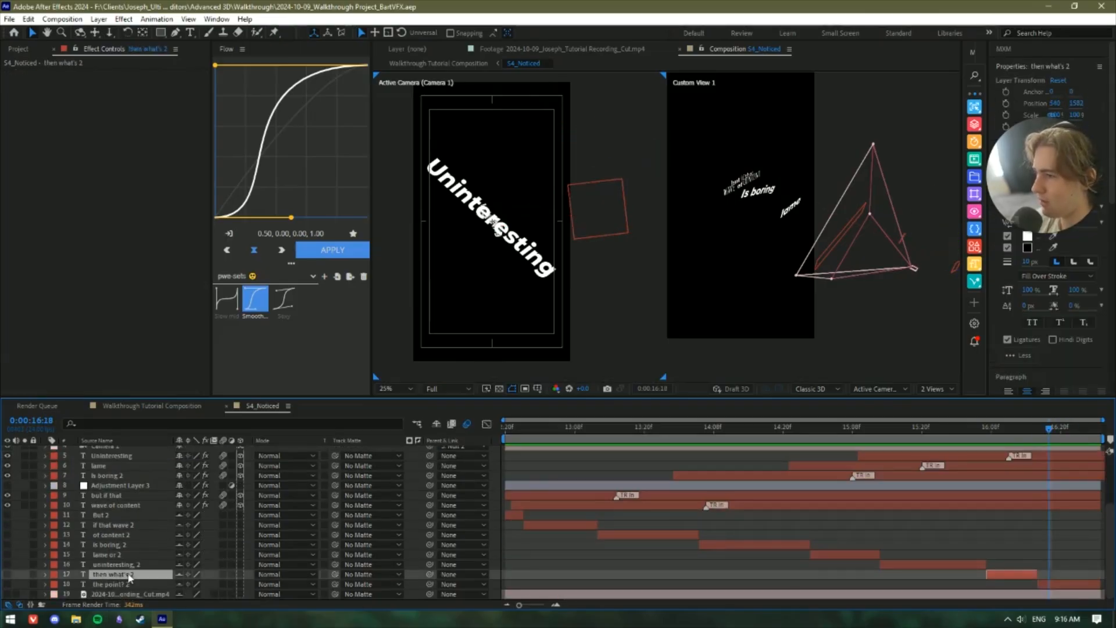
left_click(131, 583, "shift")
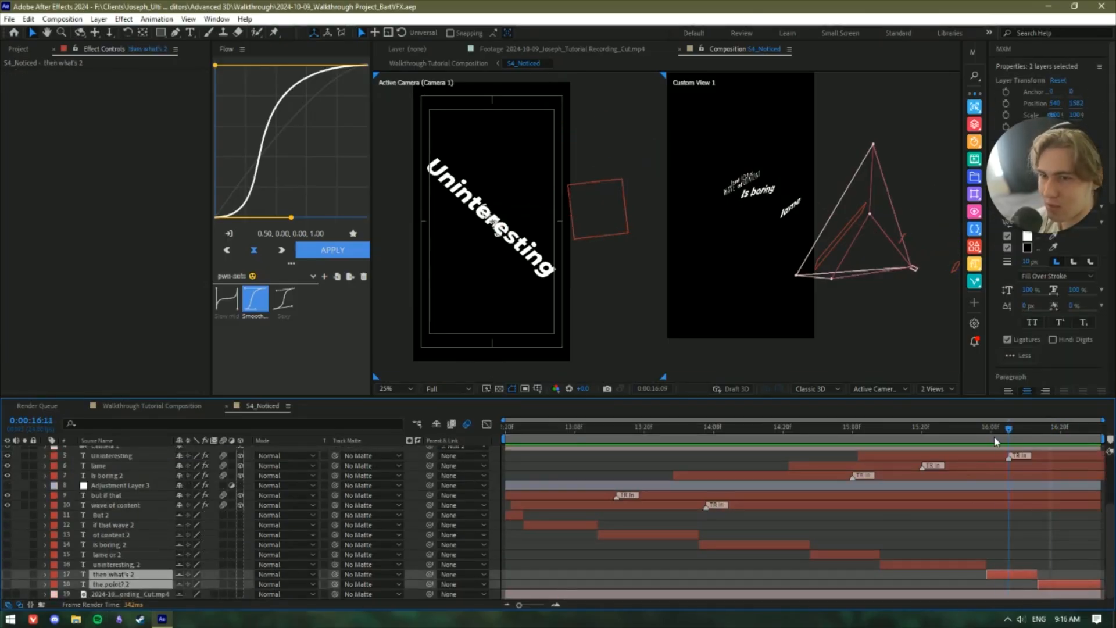
left_click_drag(991, 442, 986, 441)
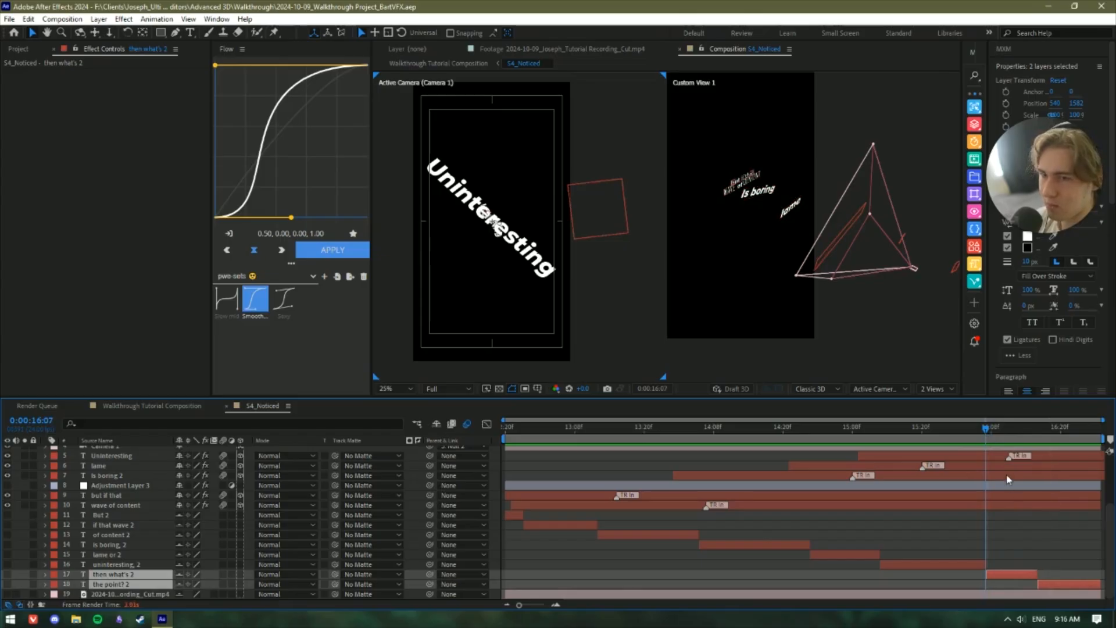
scroll(1009, 483, "up", 3)
scroll(1005, 474, "down", 3)
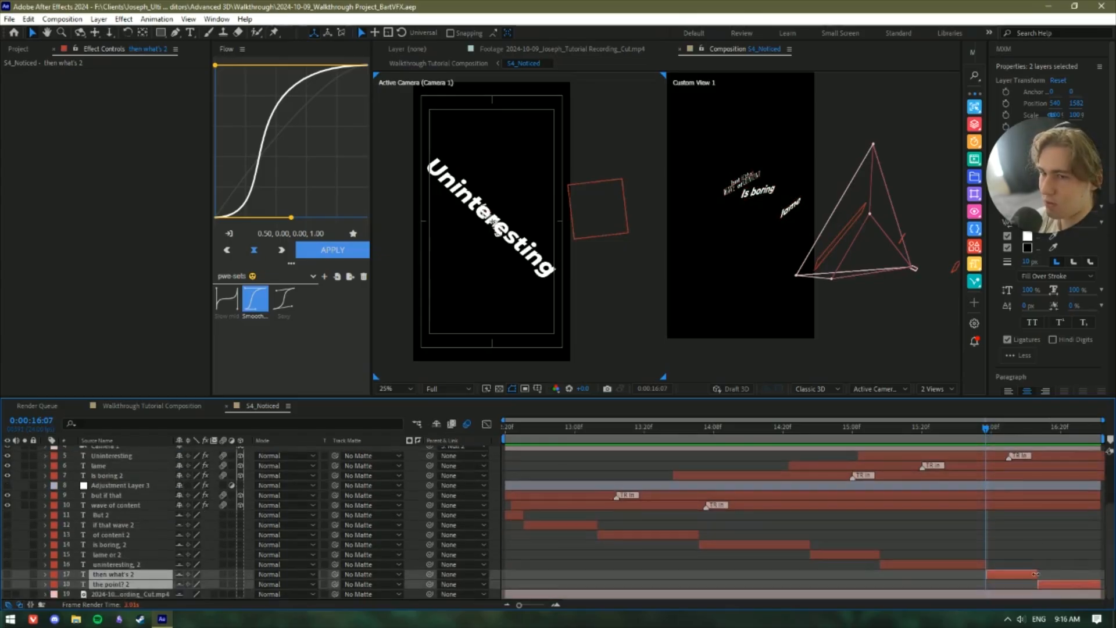
scroll(1028, 573, "up", 3)
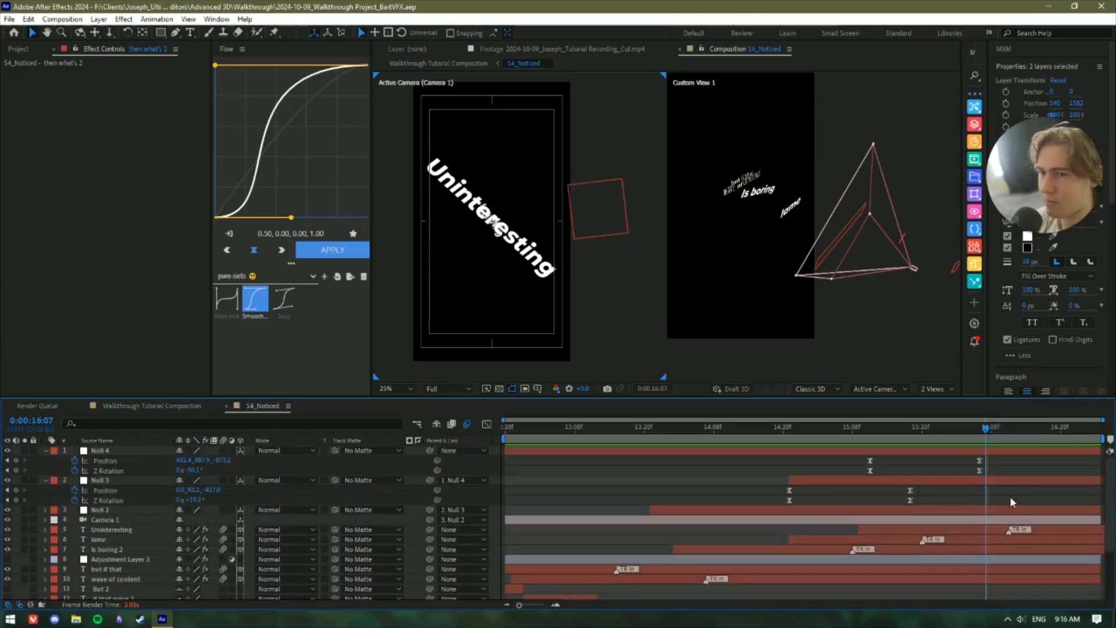
key("ctrl+a")
scroll(999, 471, "down", 3)
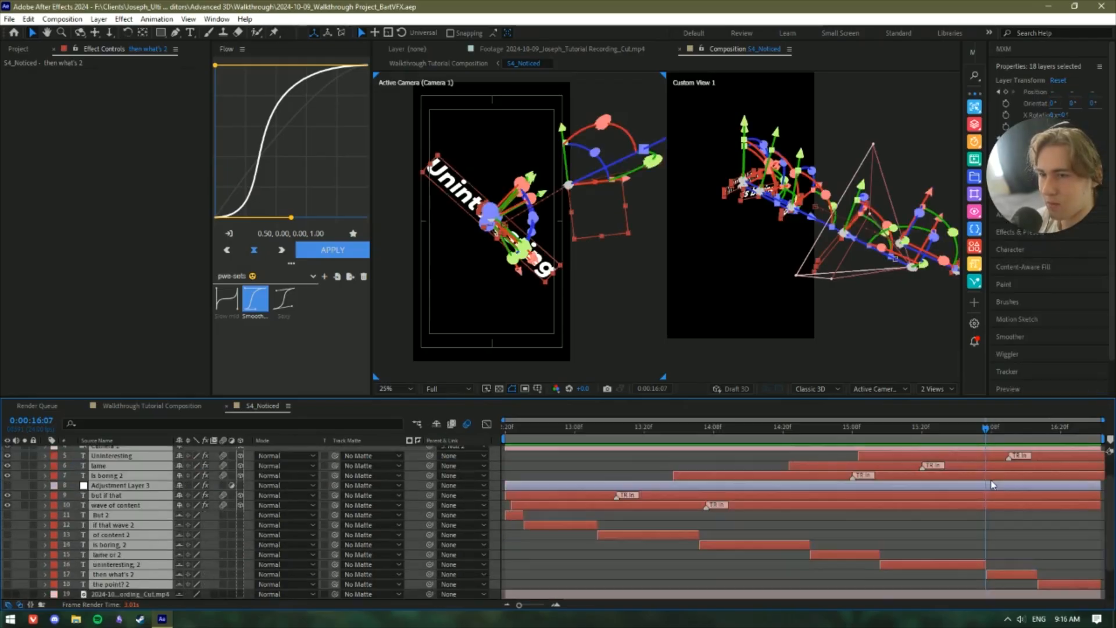
key("ctrl+shift+a")
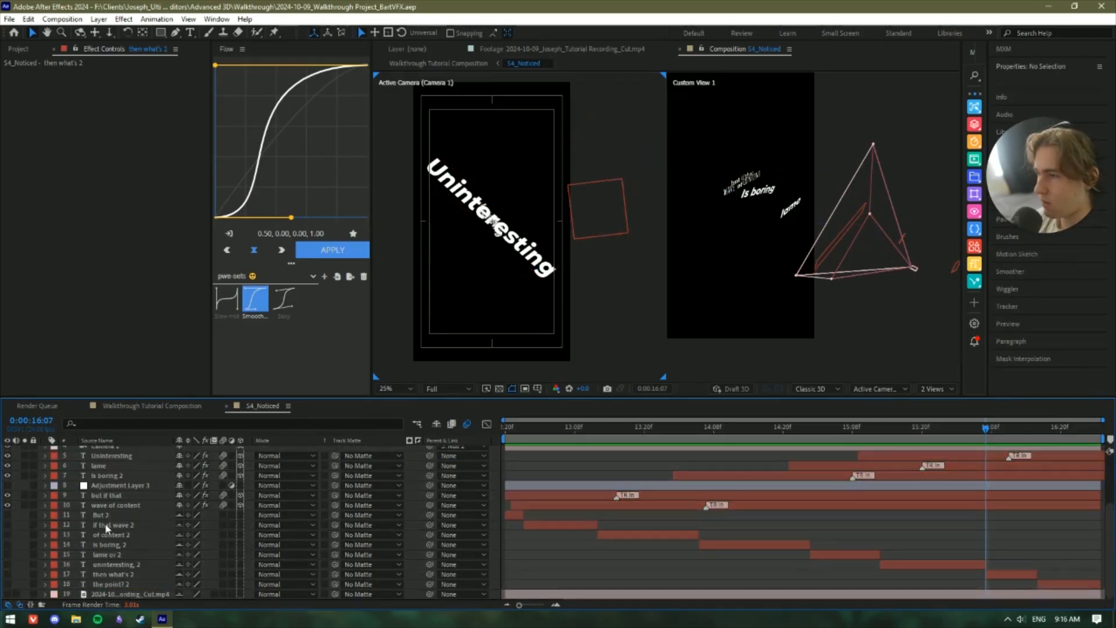
Pre-compose the layers from Null 4 through wave of content, moving all attributes into a new composition named "S4_3D Composition".
left_click(129, 505)
scroll(132, 474, "up", 3)
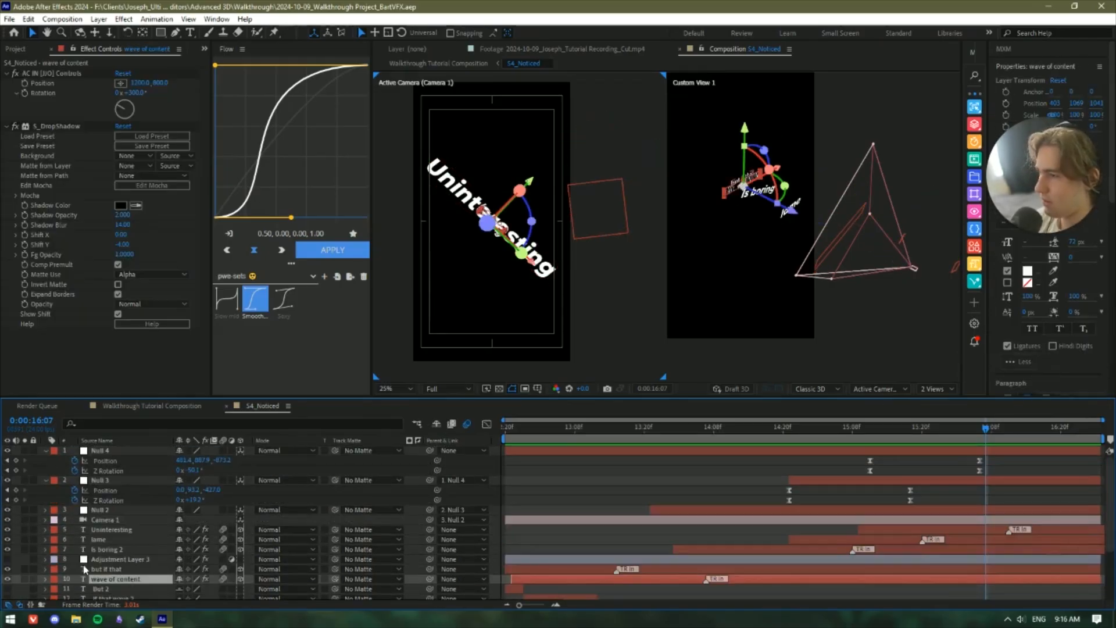
left_click(124, 452, "shift")
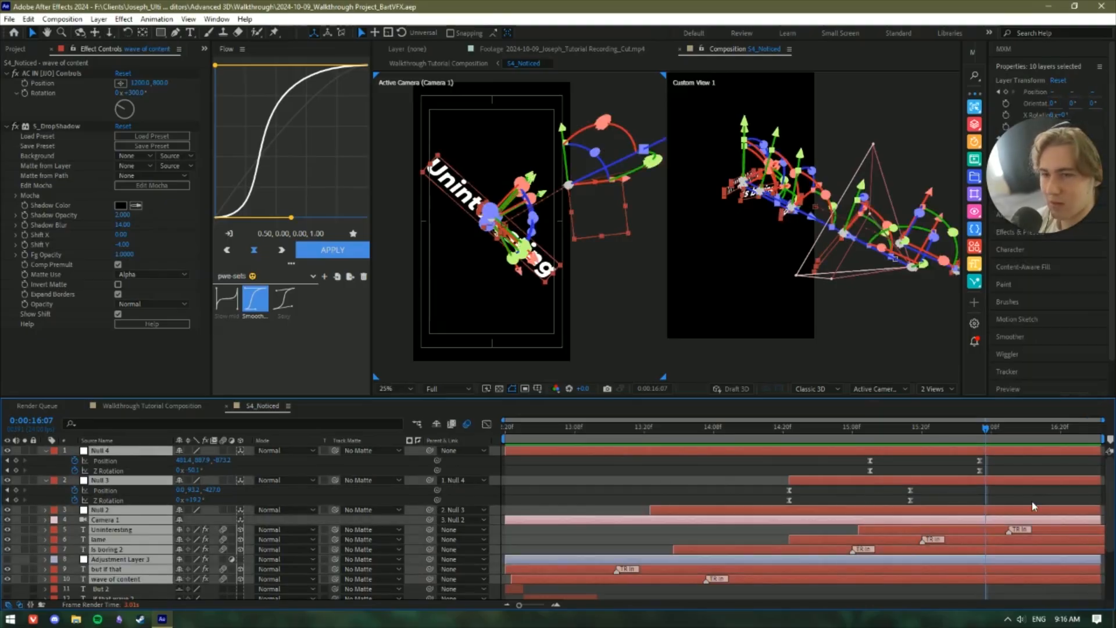
right_click(873, 541)
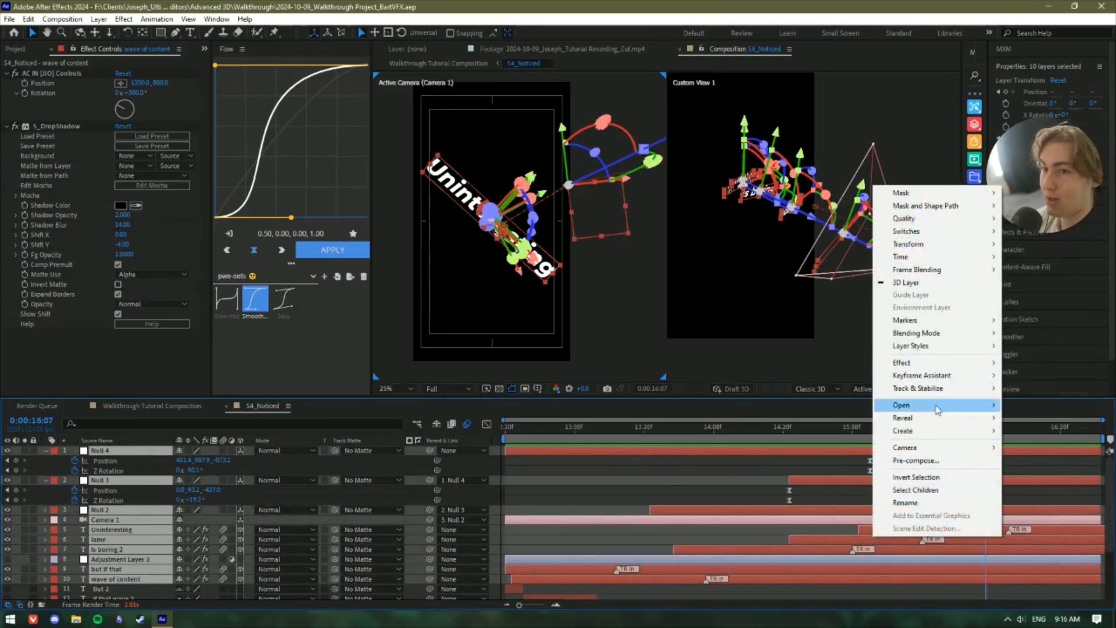
left_click(918, 460)
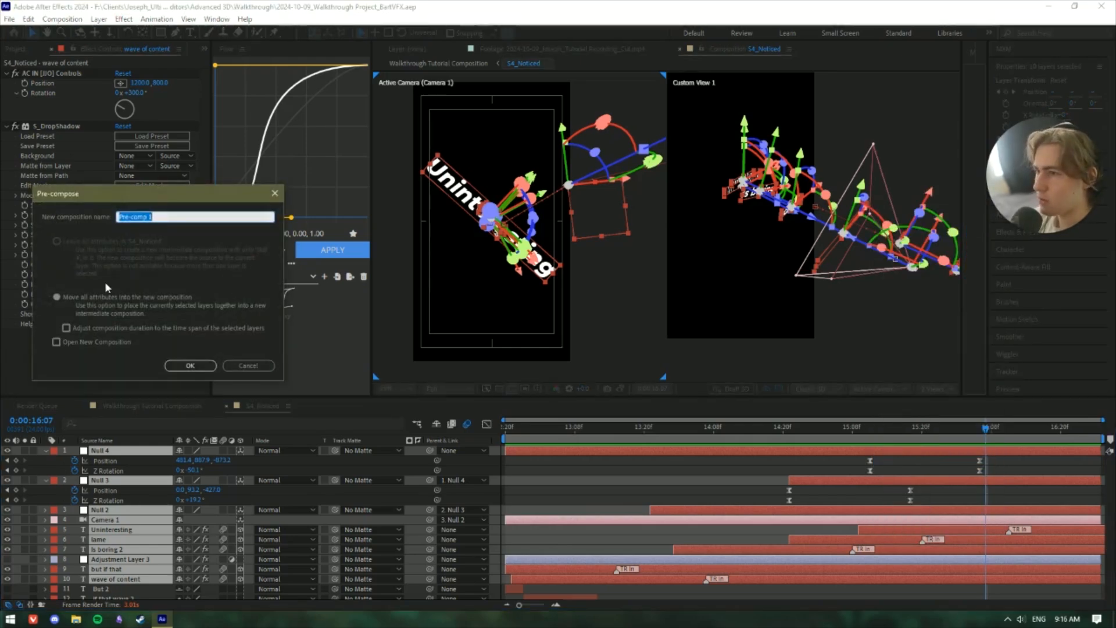
type("S4_3D")
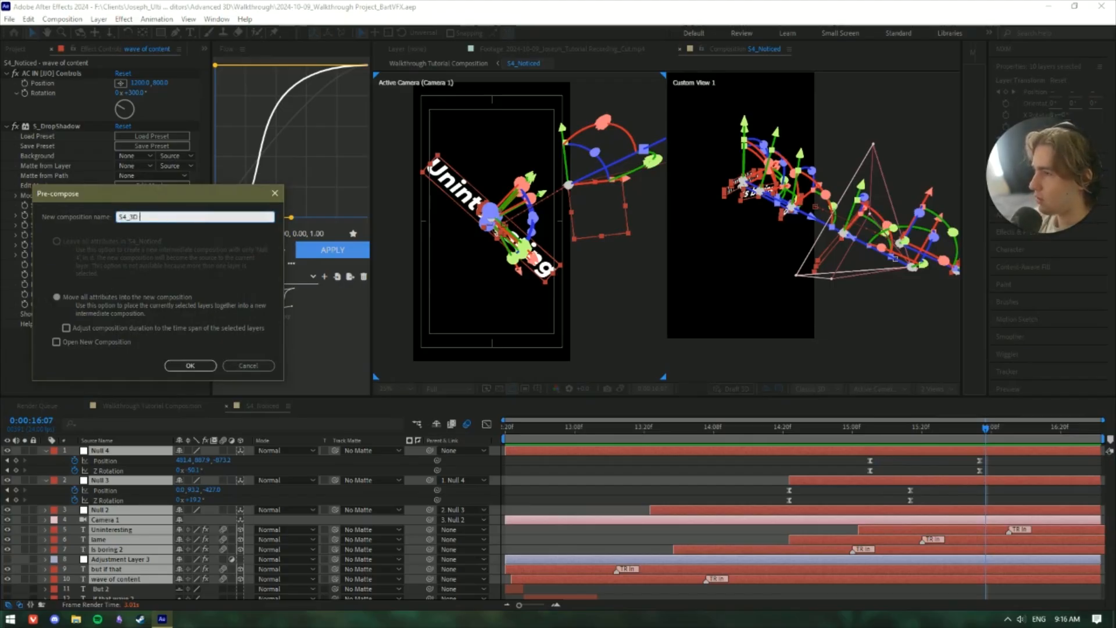
type(" Composition")
key("Return")
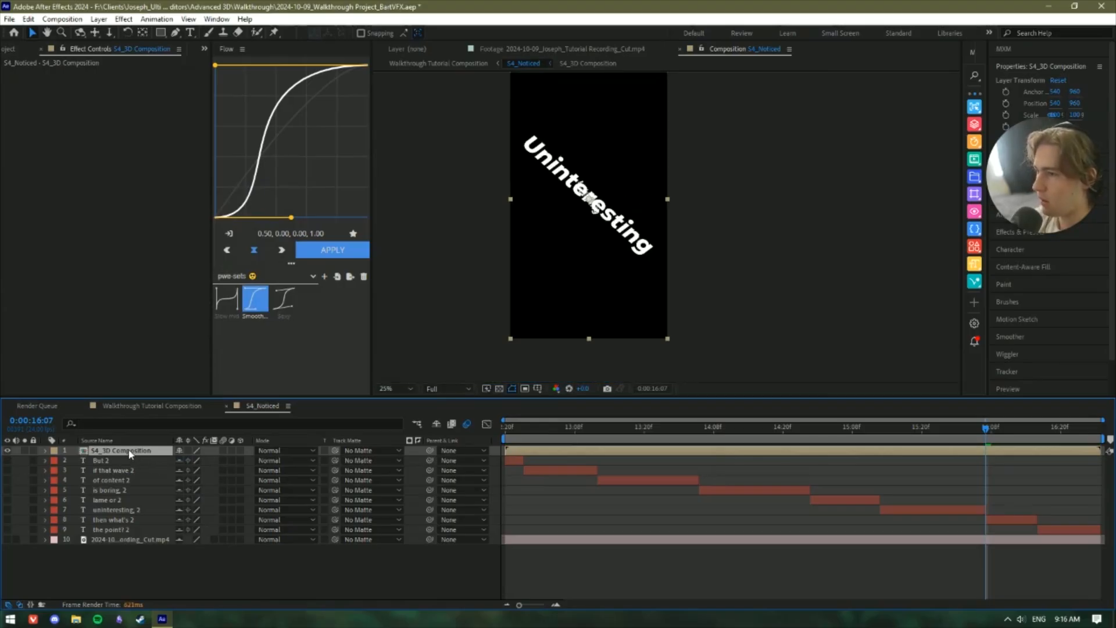
Open the S4_3D Composition pre-comp in its own timeline.
double_click(129, 451)
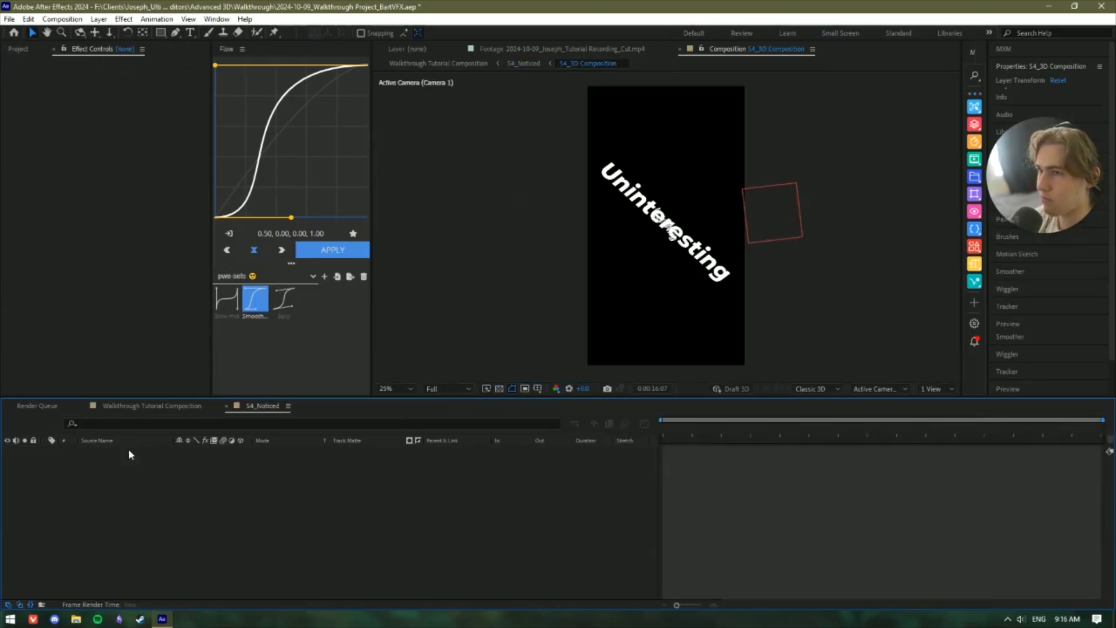
scroll(478, 402, "up", 2)
scroll(478, 402, "down", 1)
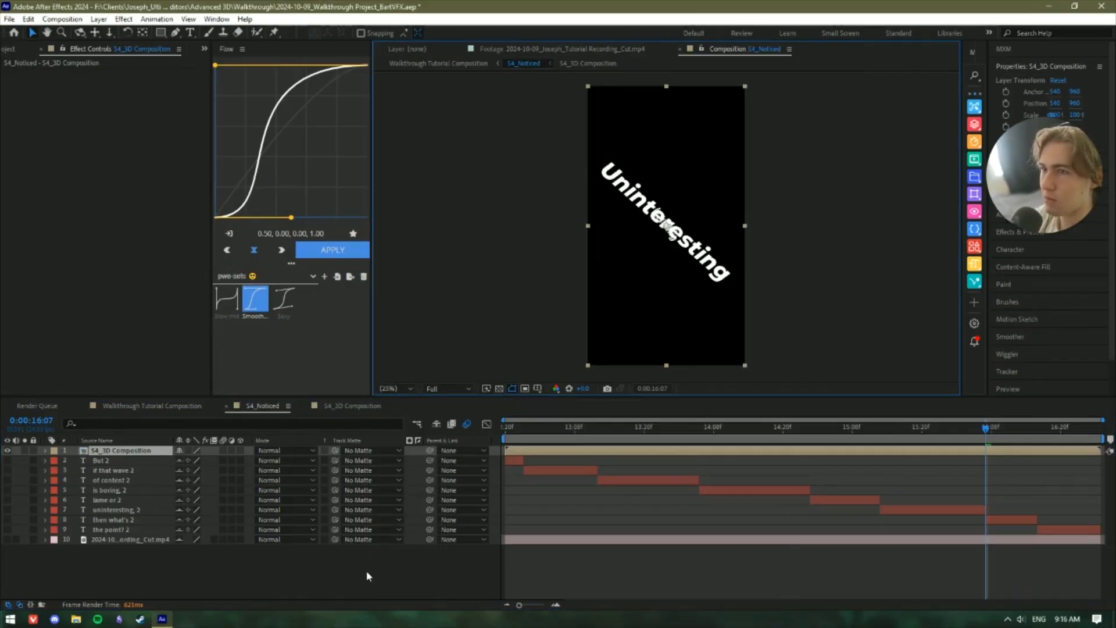
left_click(366, 570)
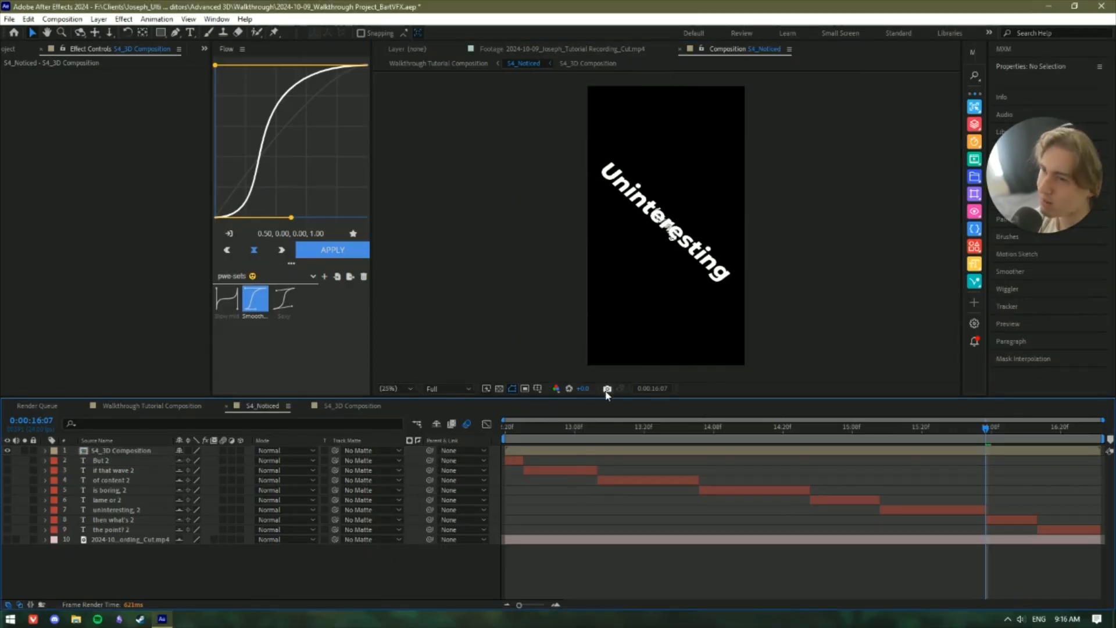
left_click(327, 409)
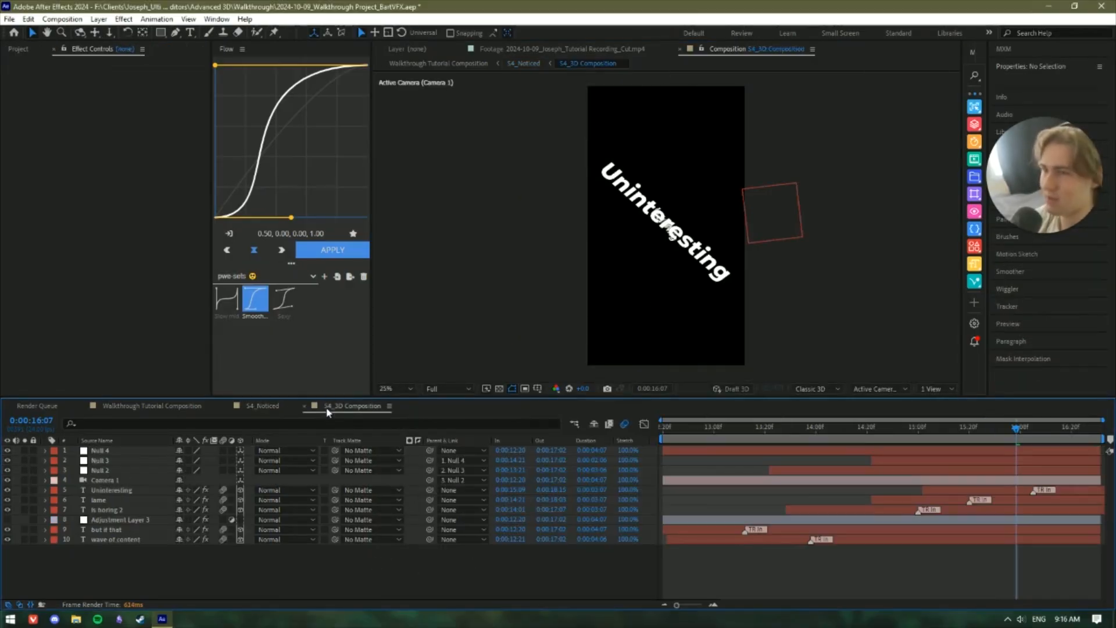
key("space")
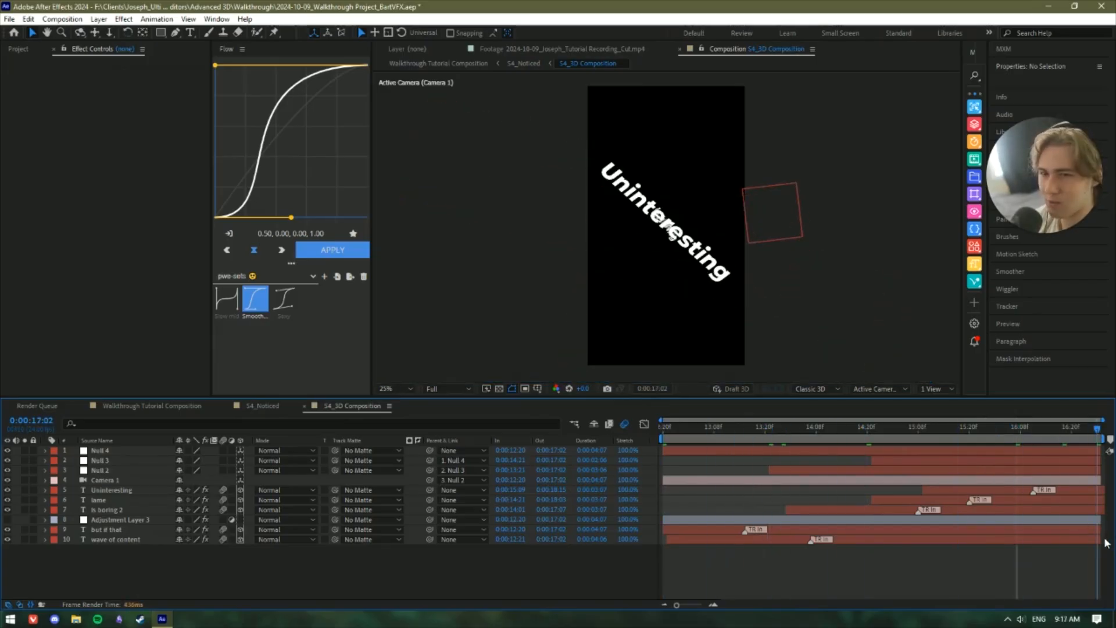
left_click(1081, 490)
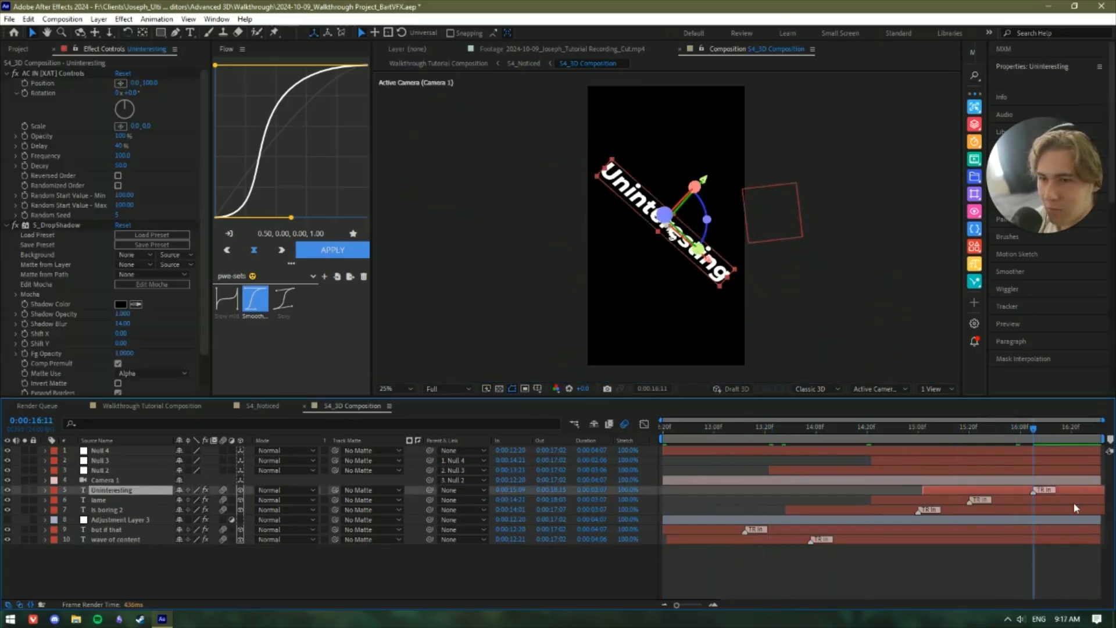
left_click(1072, 508)
left_click(1070, 517)
left_click(1069, 514)
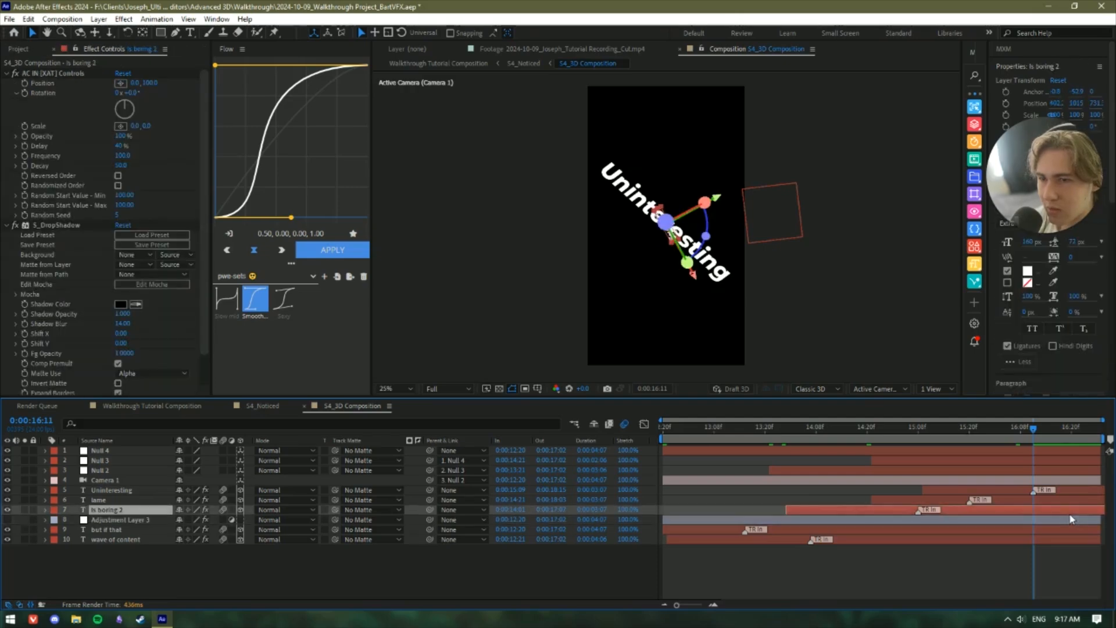
Reveal Null 4's keyframes, preview the composition from its start, and scrub through the lame to Uninteresting transition.
left_click(1078, 452)
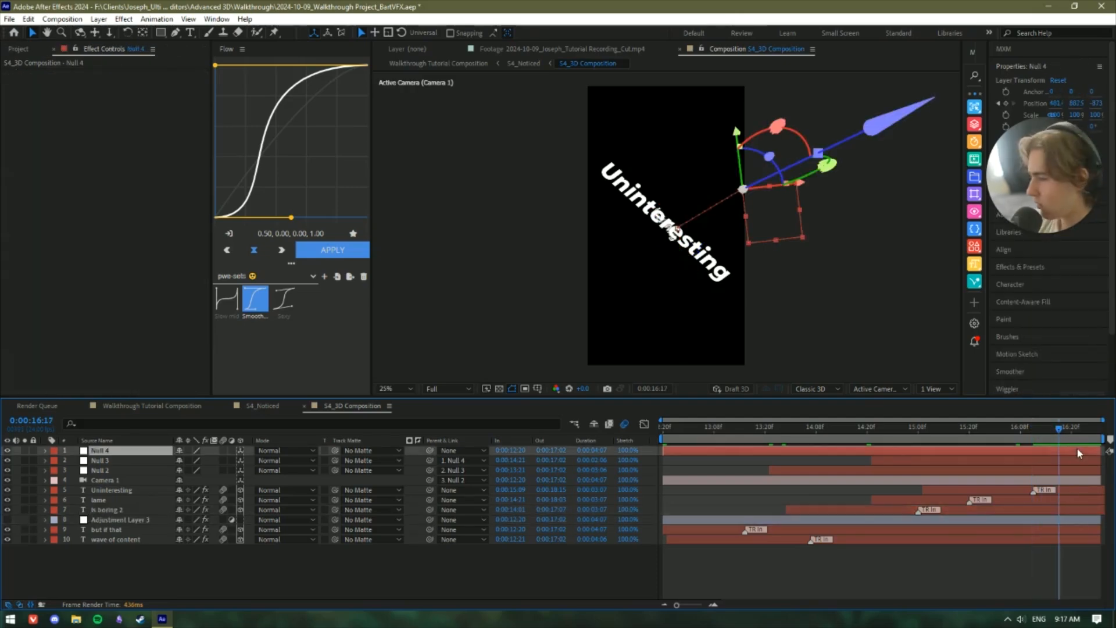
key("u")
key("Home")
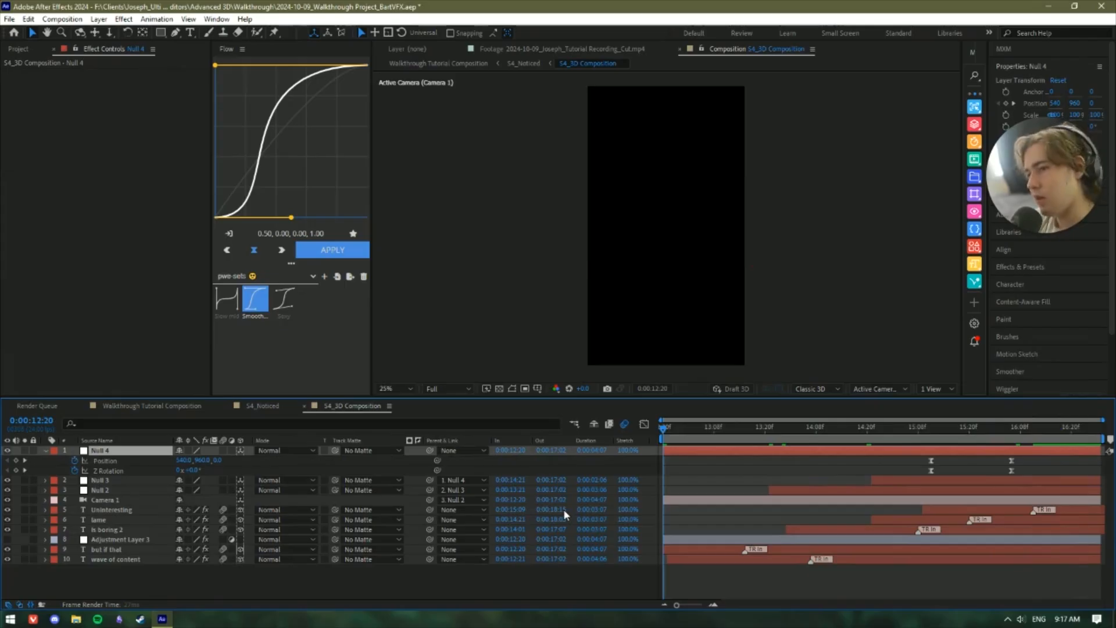
key("space")
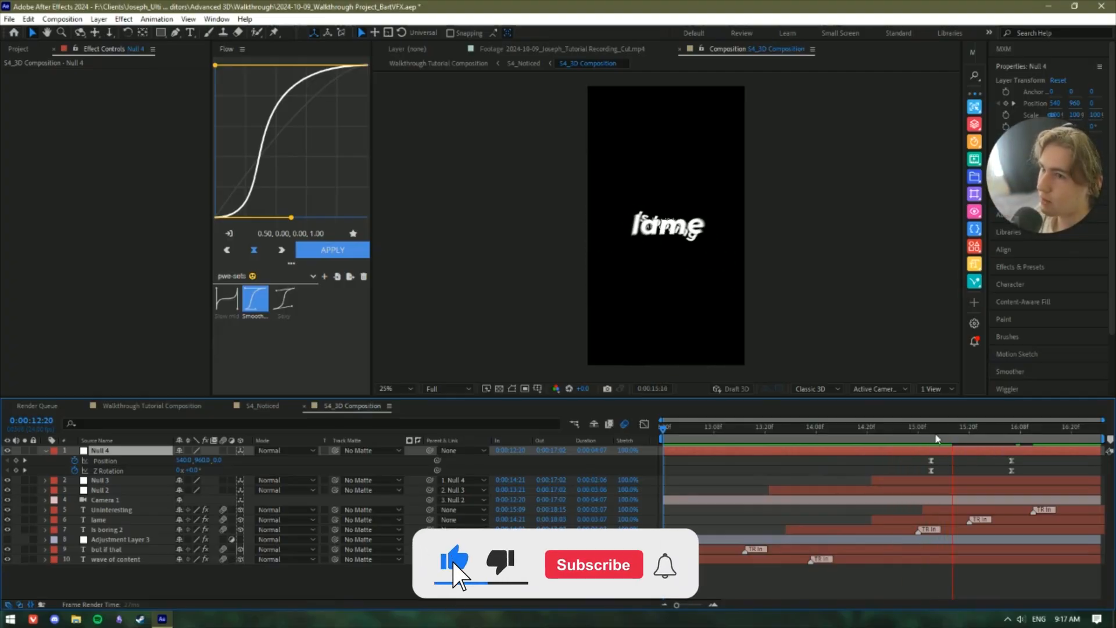
mouse_move(940, 444)
left_mouse_down()
mouse_move(907, 434)
mouse_move(937, 444)
mouse_move(979, 431)
mouse_move(940, 429)
left_mouse_up()
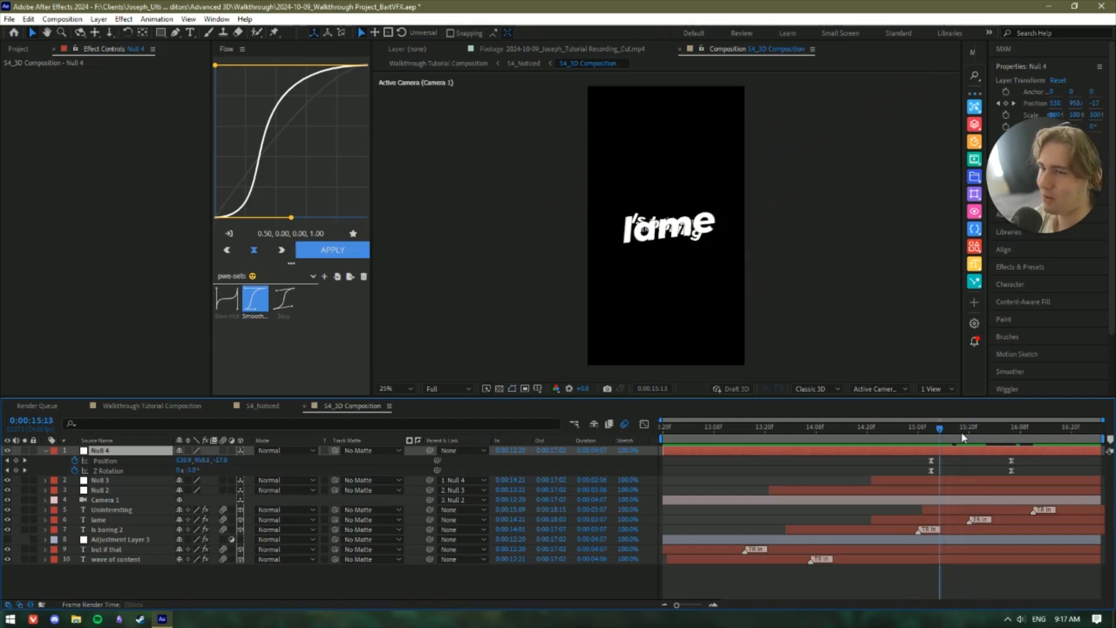
left_click_drag(966, 430, 982, 429)
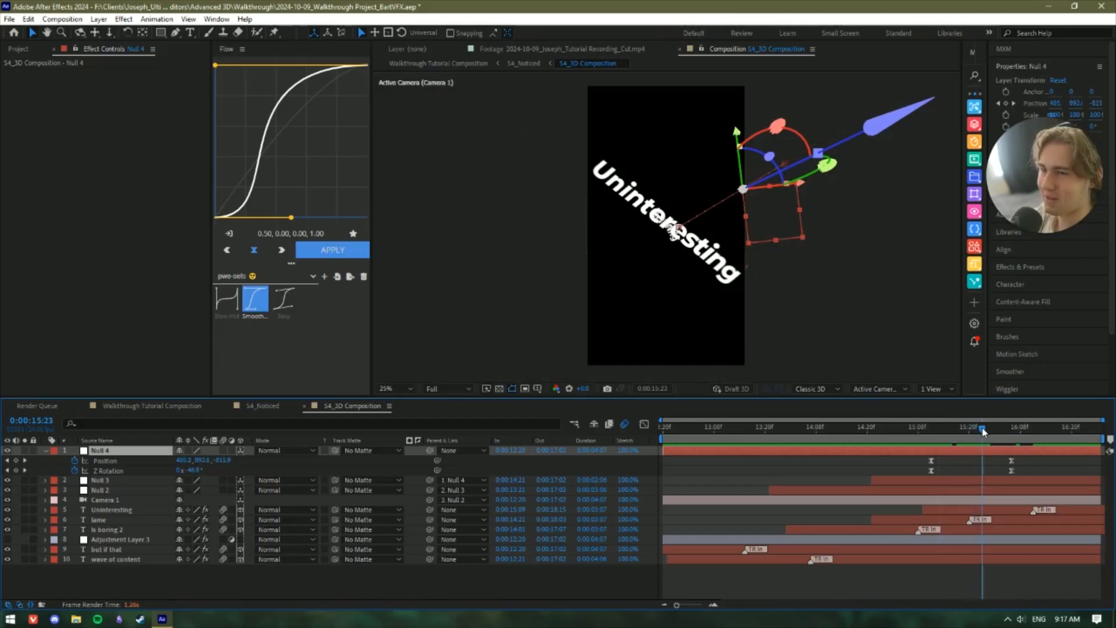
left_click_drag(983, 429, 1028, 443)
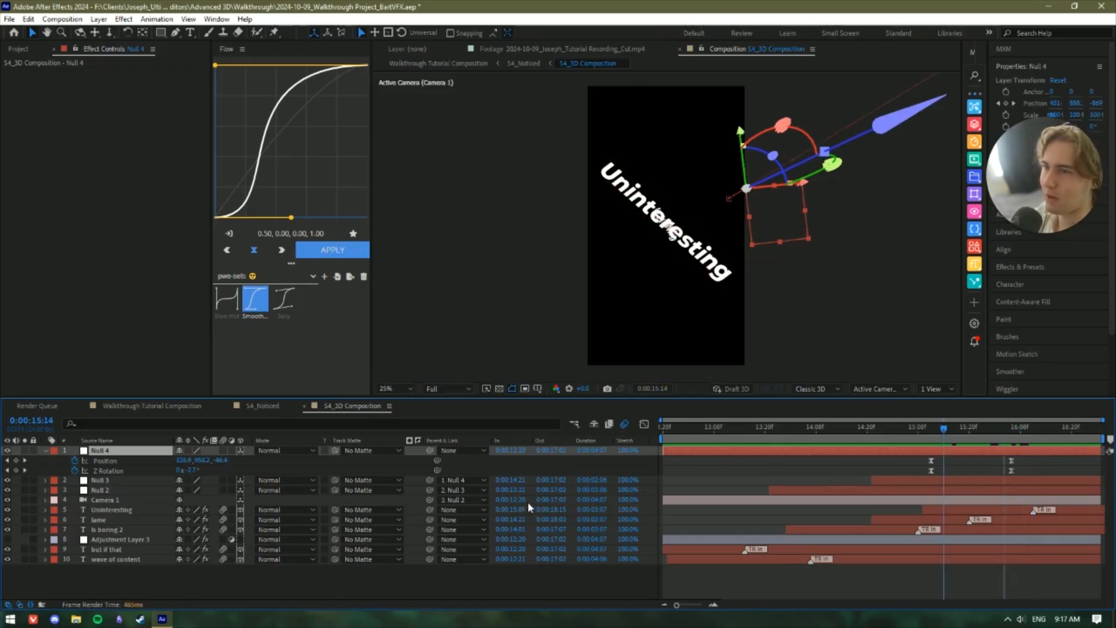
Check Adjustment Layer 3's visibility at the composition start and reveal Null 2's position and Z rotation keyframes.
key("Home")
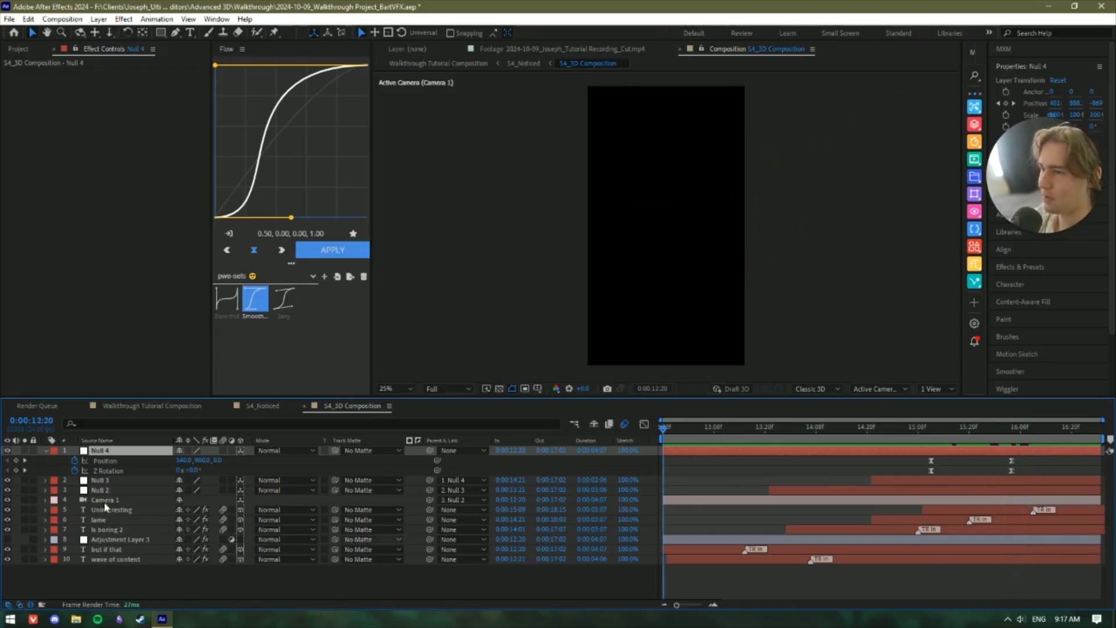
left_click(91, 540)
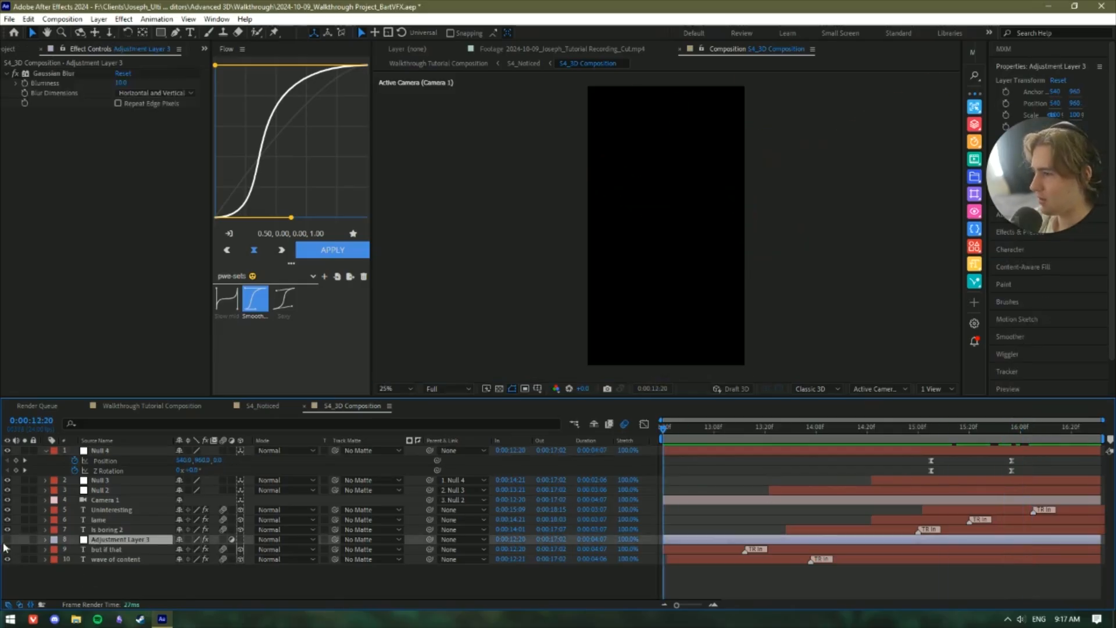
left_click(4, 541)
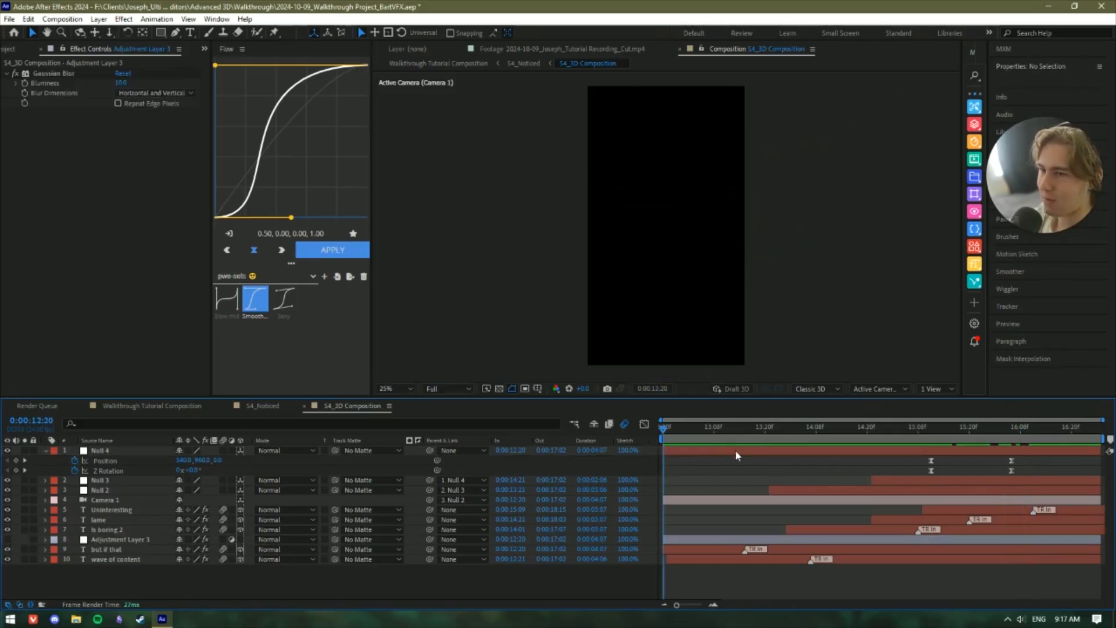
left_click(784, 499)
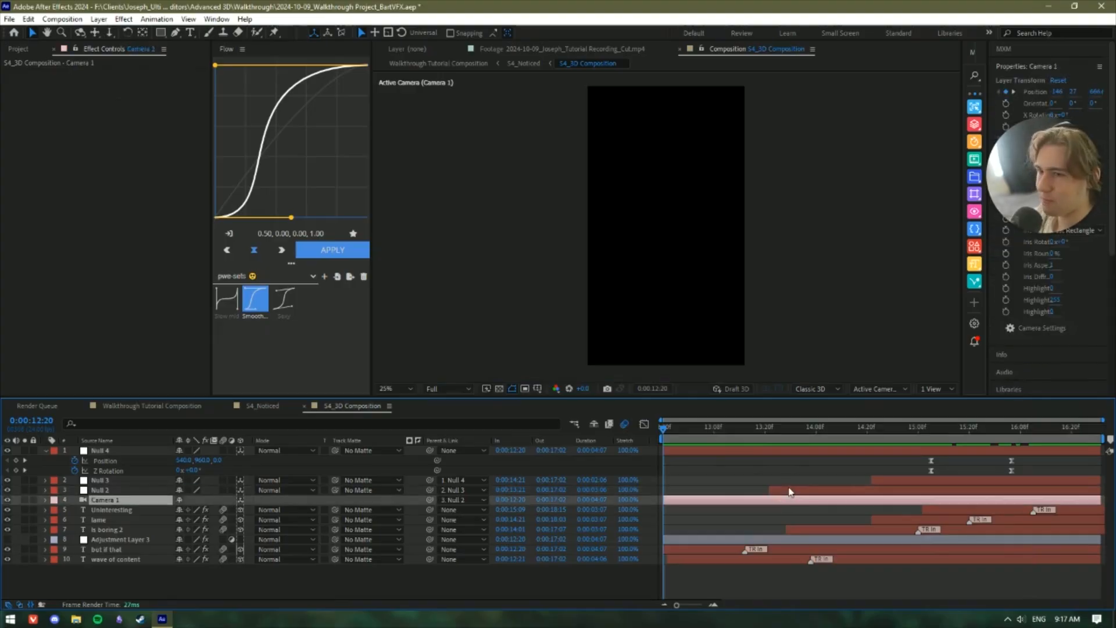
key("u")
key("u")
left_click(782, 490)
key("u")
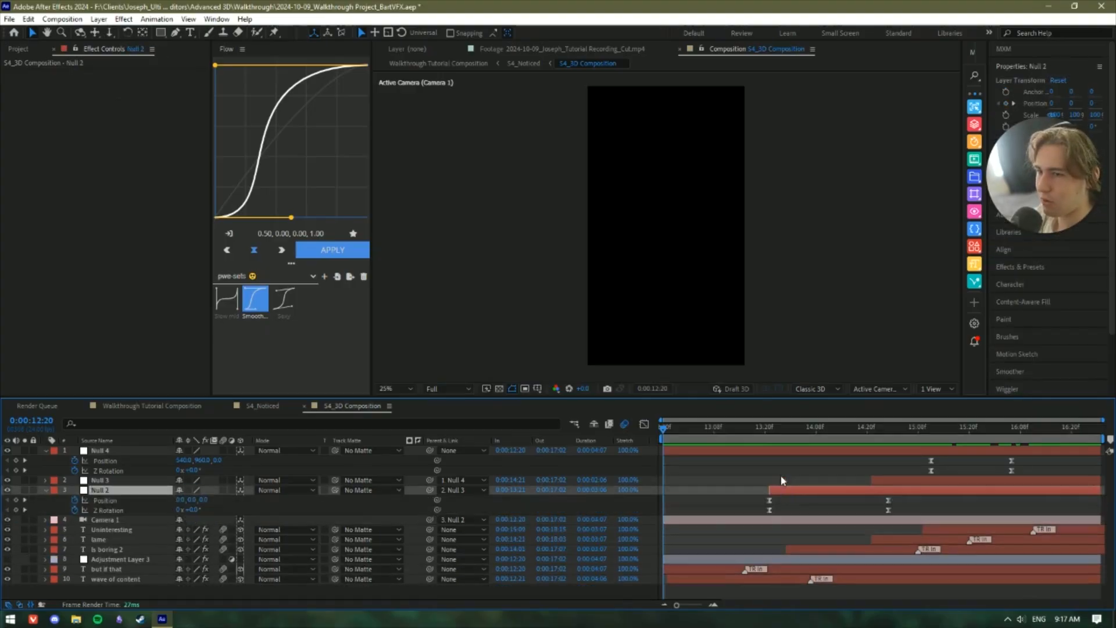
Split Adjustment Layer 3 at Null 2's first keyframes (0:00:13:21), delete the earlier part, and select the remaining part.
left_click(768, 438)
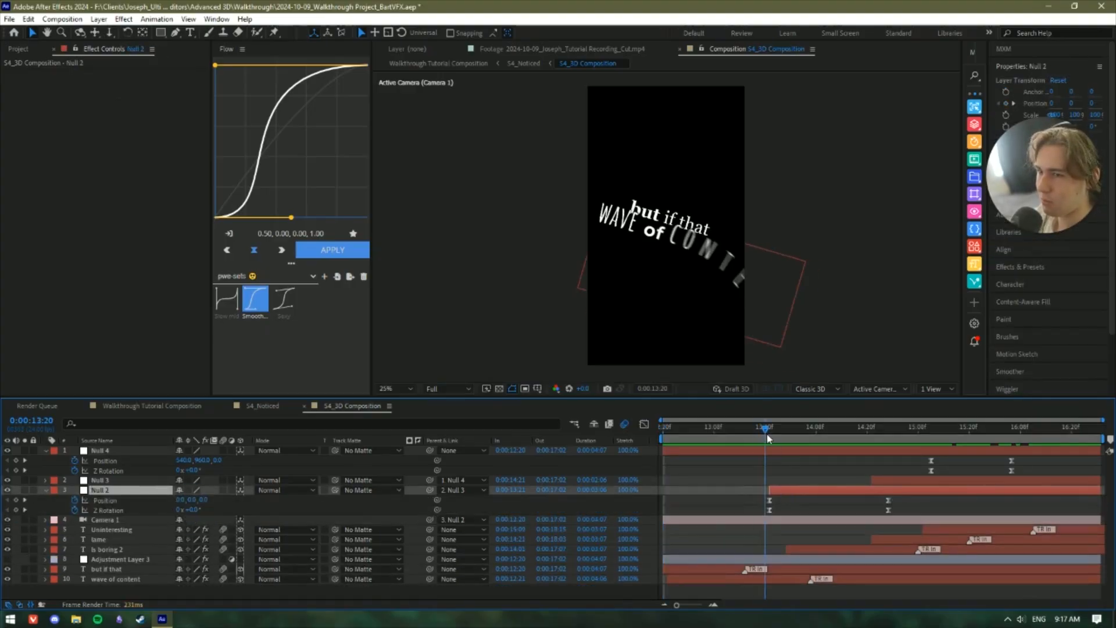
left_click(786, 561)
key("ctrl+shift+d")
left_click(741, 571)
key("Delete")
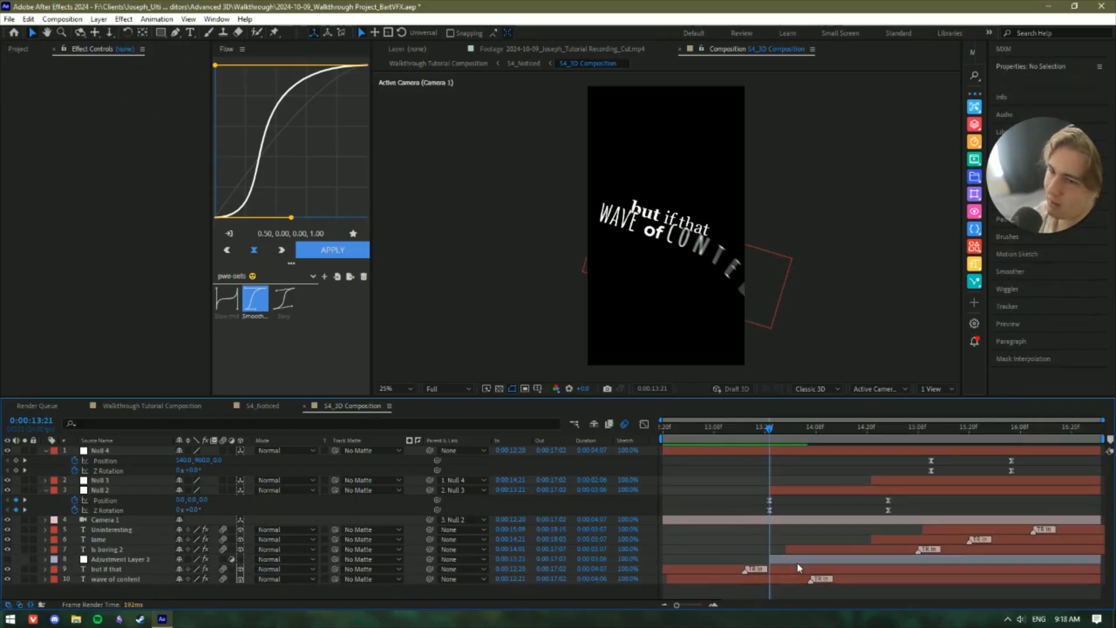
left_click(797, 562)
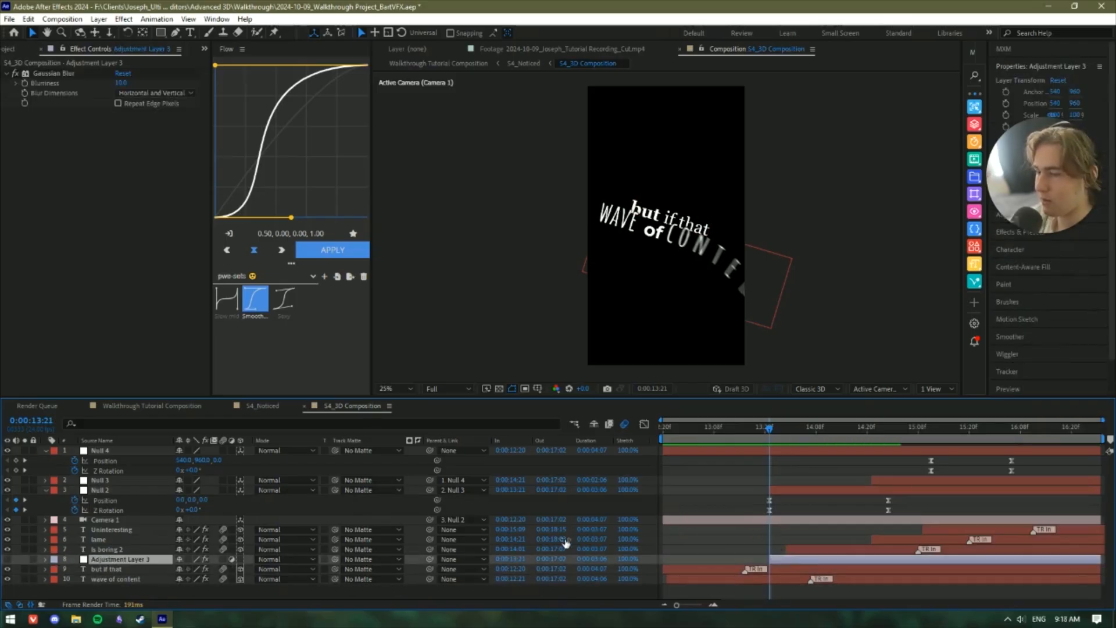
Start keyframing Adjustment Layer 3's Gaussian Blur Blurriness at 10 on Null 2's last keyframes (0:00:15:01) and reveal that keyframe.
key("space")
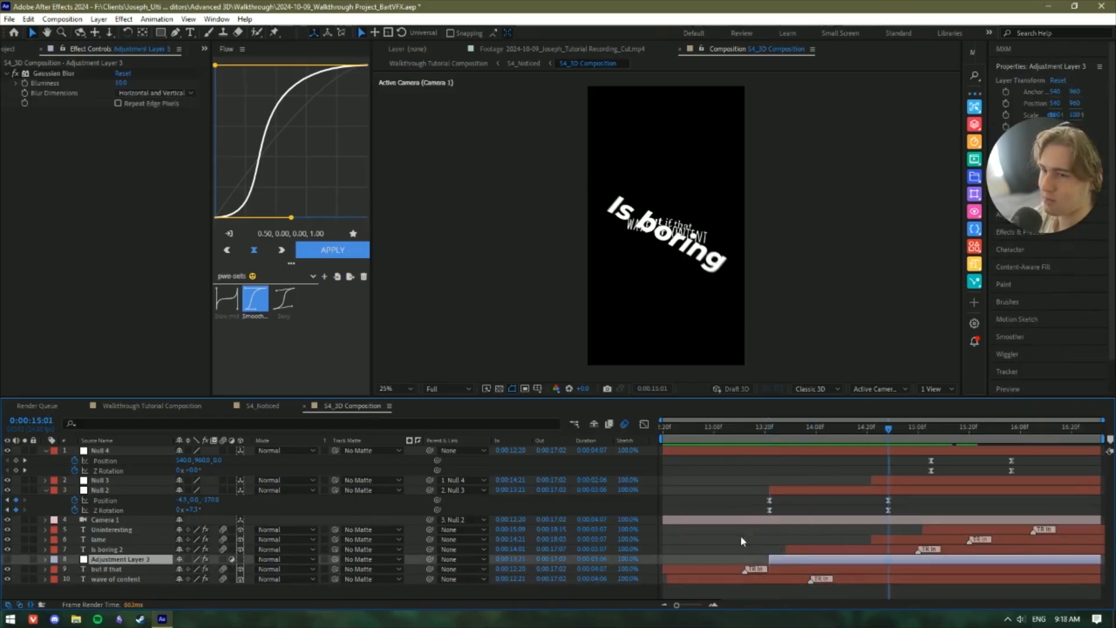
left_click(8, 559)
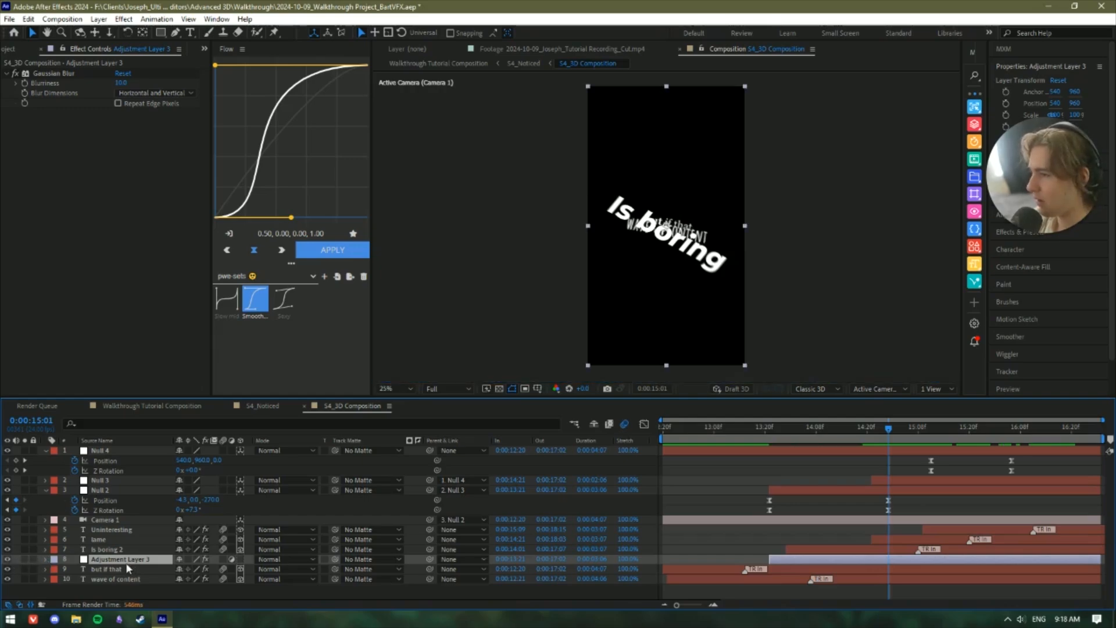
left_click(23, 85)
left_click(25, 84)
key("u")
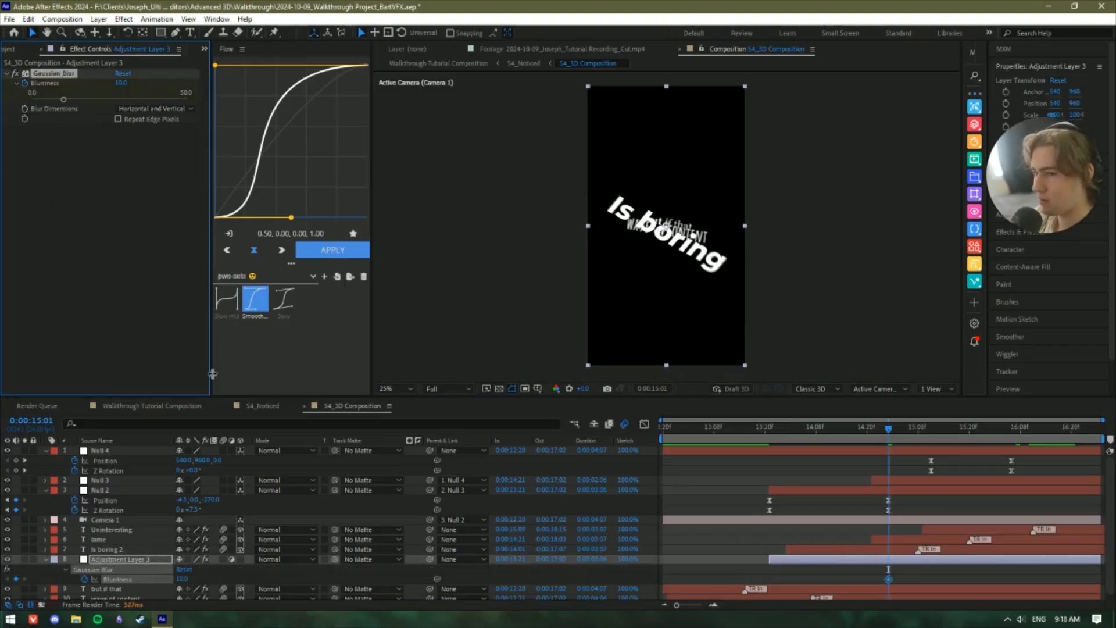
Add a Blurriness keyframe of 0 to Adjustment Layer 3 at Null 2's first keyframes (0:00:13:21).
key("j")
key("j")
left_click(16, 580)
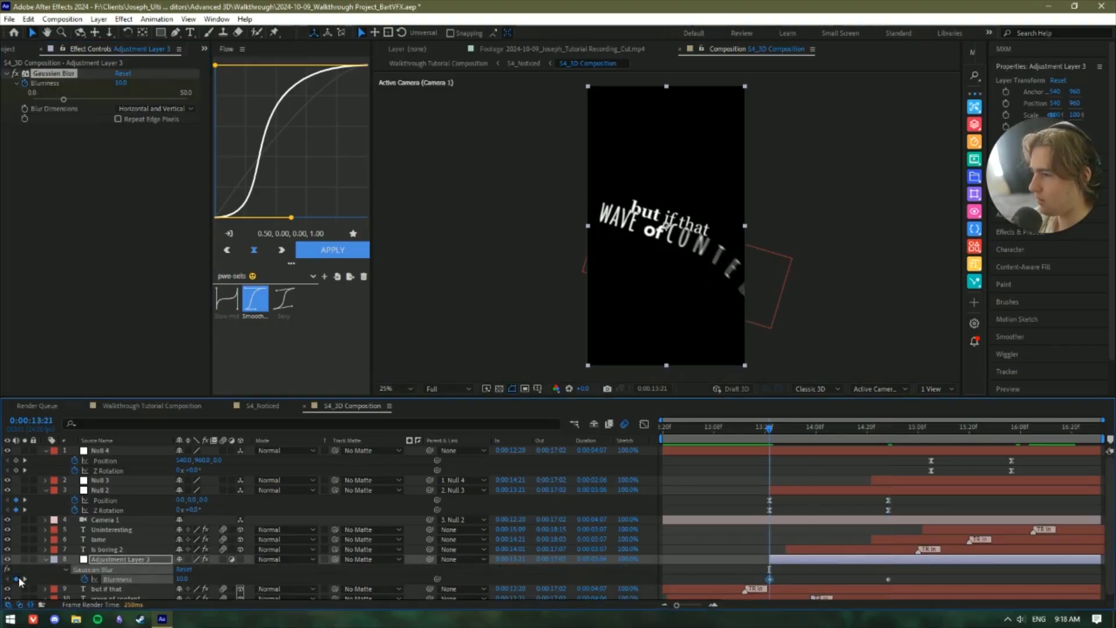
key("shift+Page_Down")
key("shift+Page_Up")
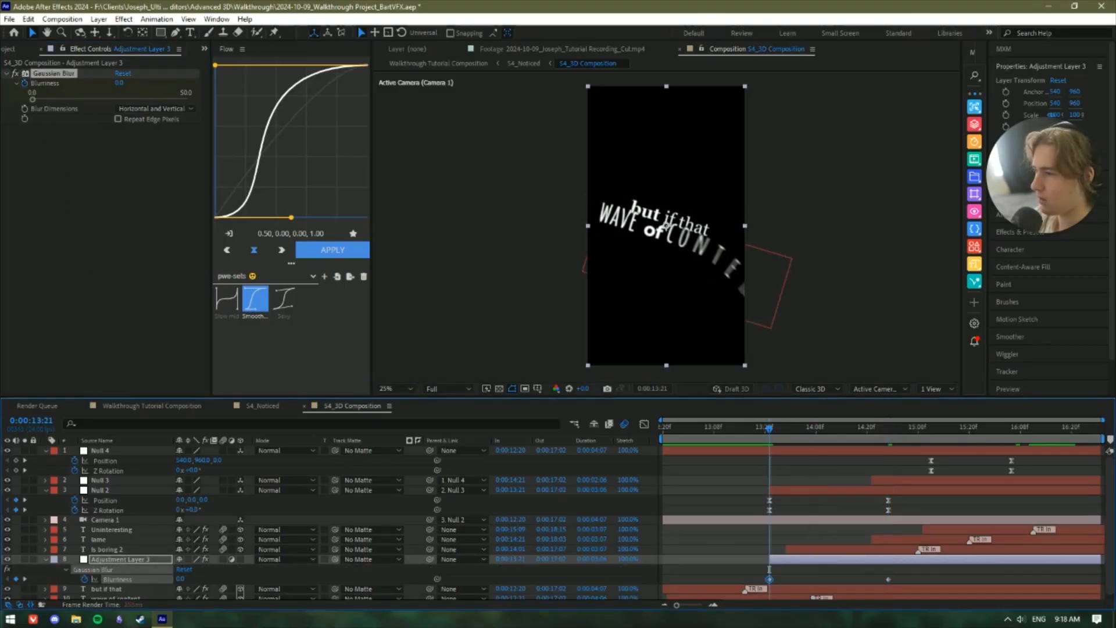
Ease both Blurriness keyframes with the 0.50, 0.00, 0.00, 1.00 Flow curve and move the time to 0:00:15:01.
left_click_drag(897, 571, 695, 596)
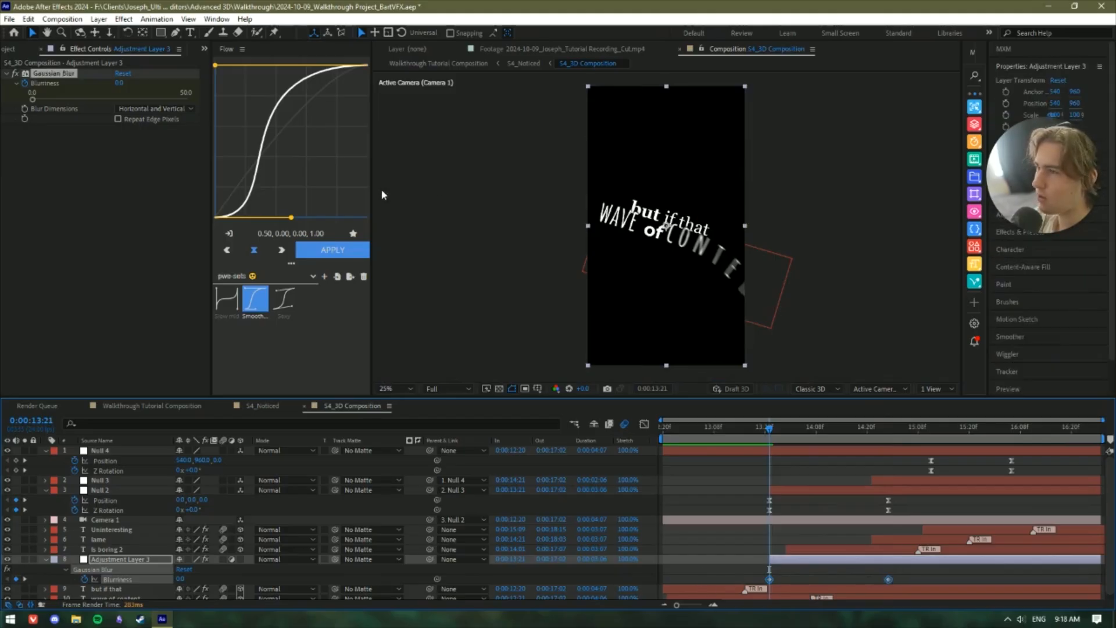
left_click(323, 250)
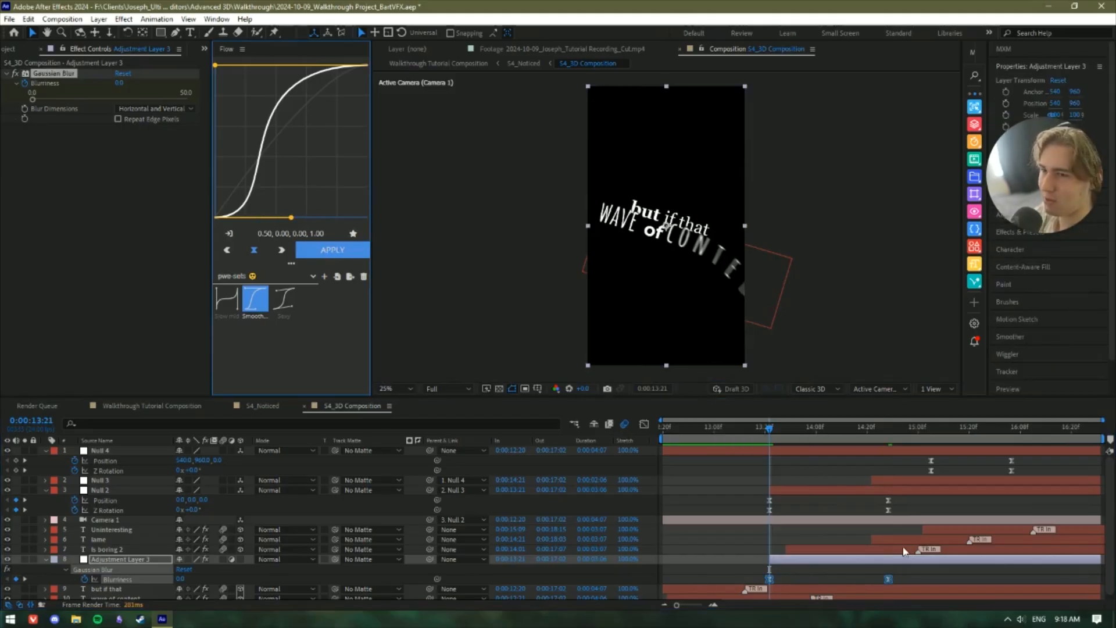
left_click(918, 568)
key("k")
key("k")
Duplicate Adjustment Layer 3, place the copy directly beneath lame, and align its start with Null 3's first keyframes (0:00:14:21).
left_click(915, 563)
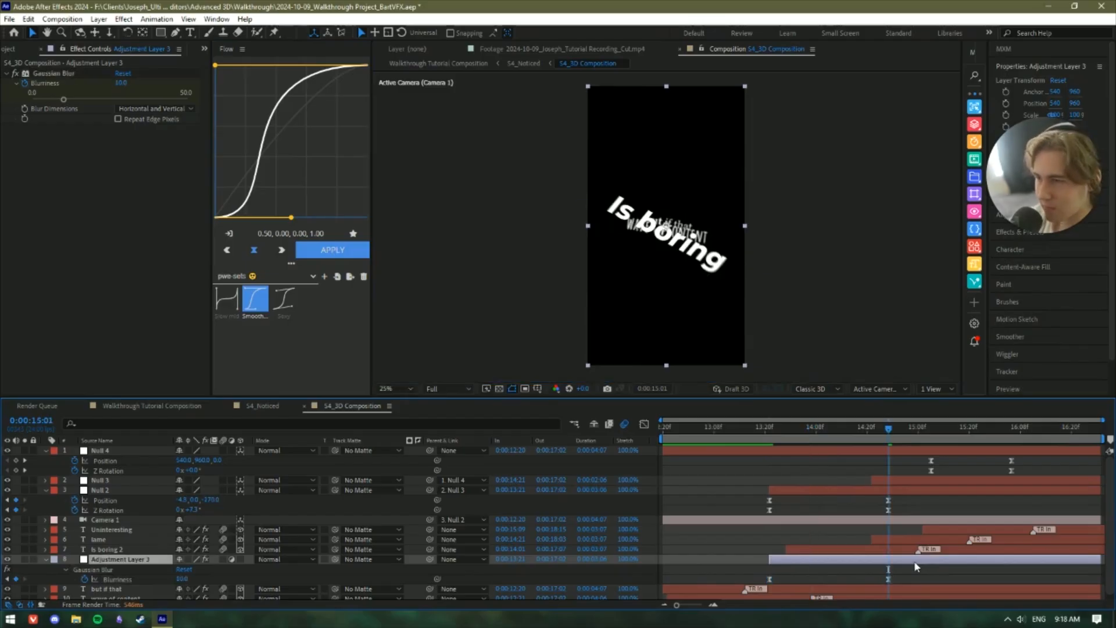
key("ctrl+d")
left_click_drag(136, 561, 129, 548)
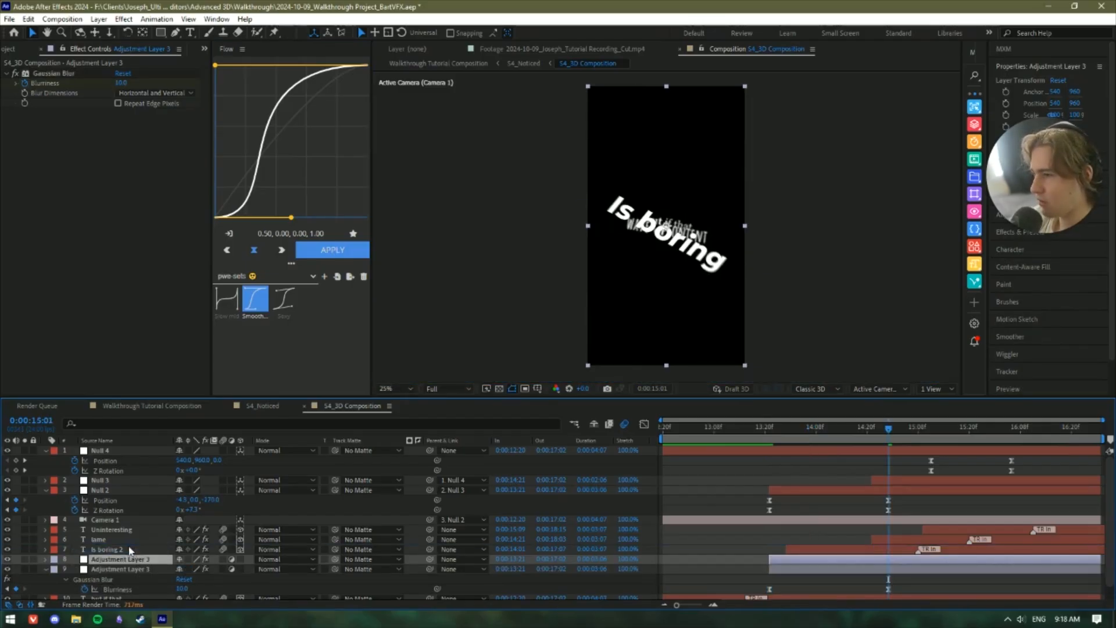
left_click_drag(832, 550, 928, 543)
left_click(930, 470)
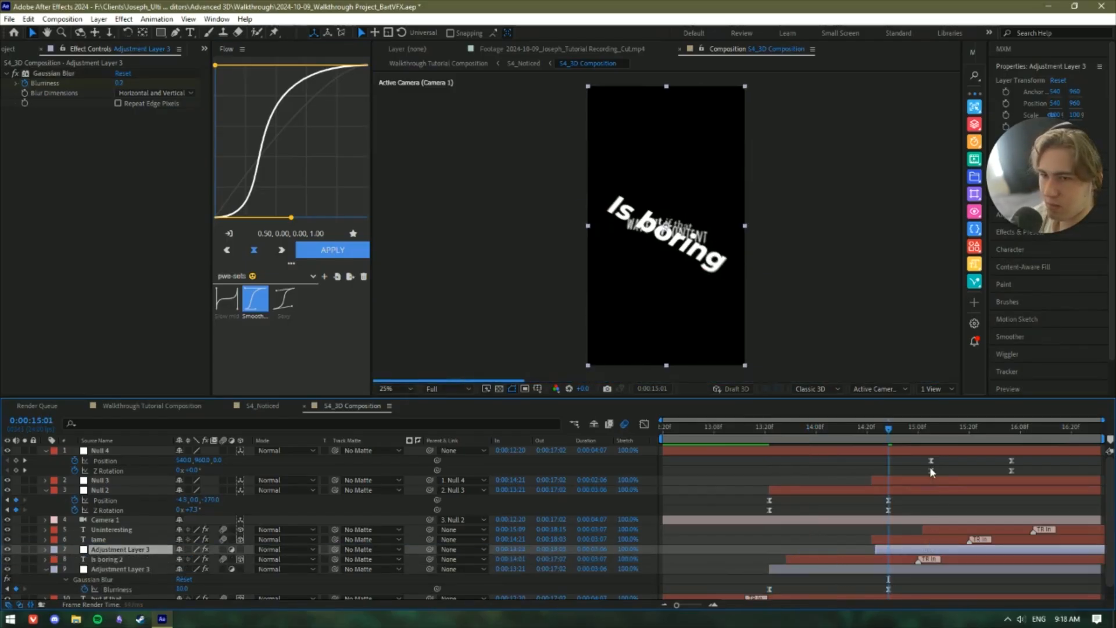
left_click(911, 477)
key("u")
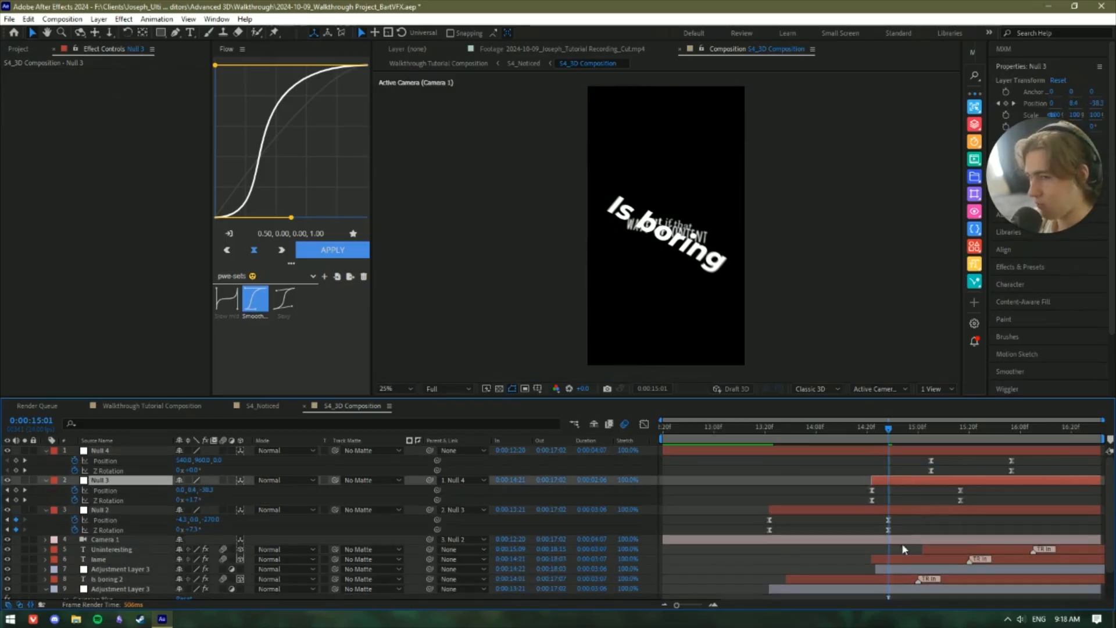
left_click(895, 569)
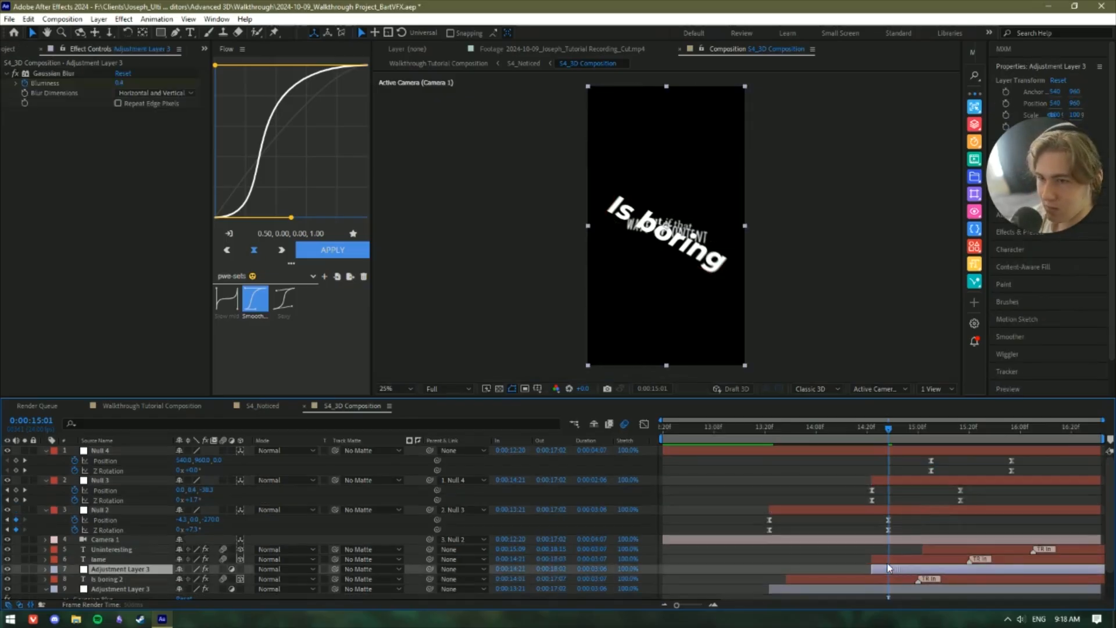
Move the copy's last Blurriness keyframe to Null 3's last keyframes (0:00:15:18) and apply the Flow curve to both Blurriness keyframes.
scroll(937, 546, "up", 2)
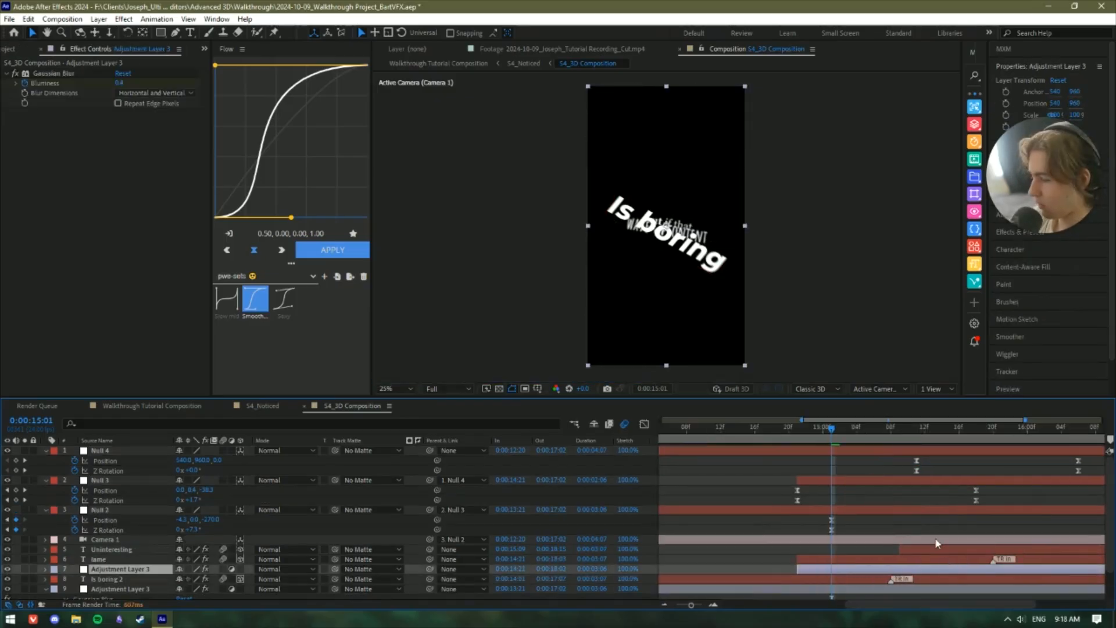
key("u")
scroll(932, 529, "down", 2)
key("k")
key("k")
key("k")
scroll(1027, 557, "up", 2)
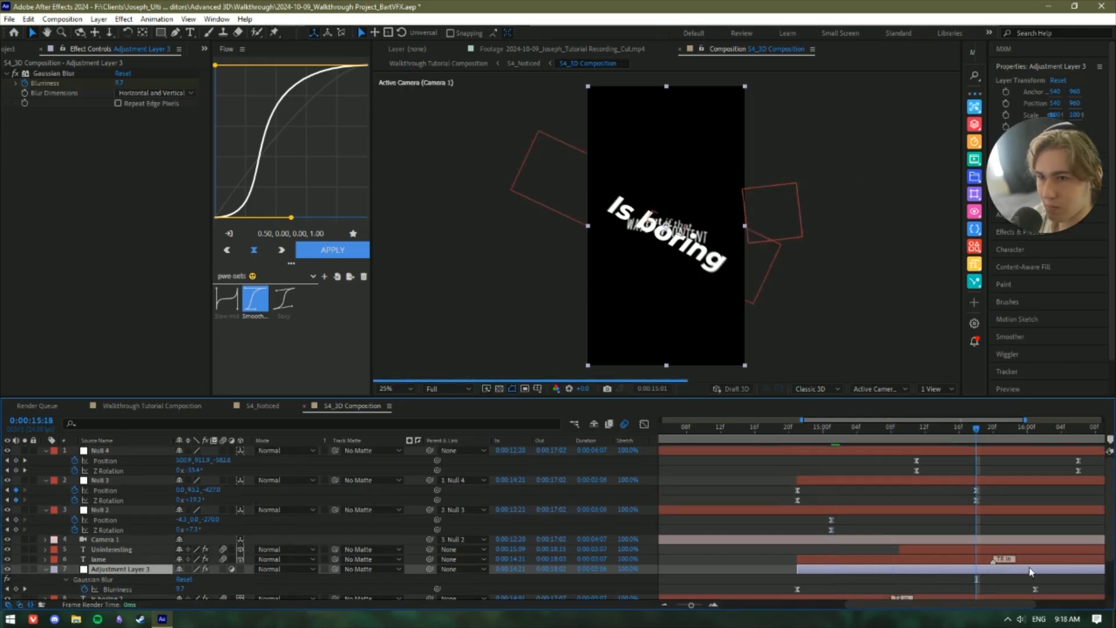
left_click_drag(1035, 589, 847, 588)
scroll(984, 575, "down", 1)
left_click(329, 261)
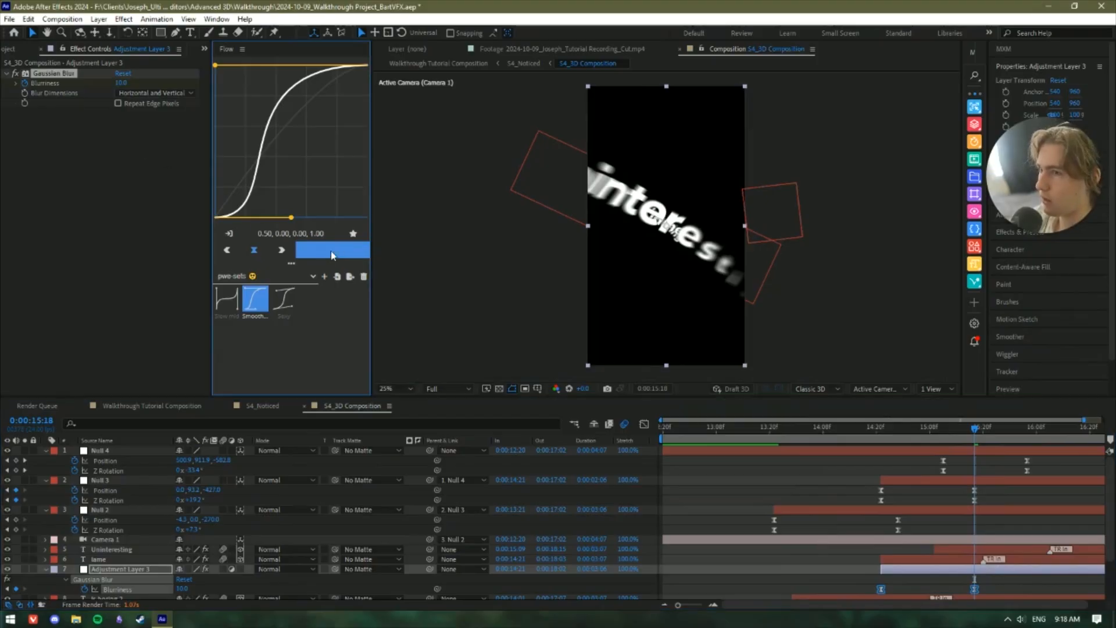
scroll(873, 559, "down", 1)
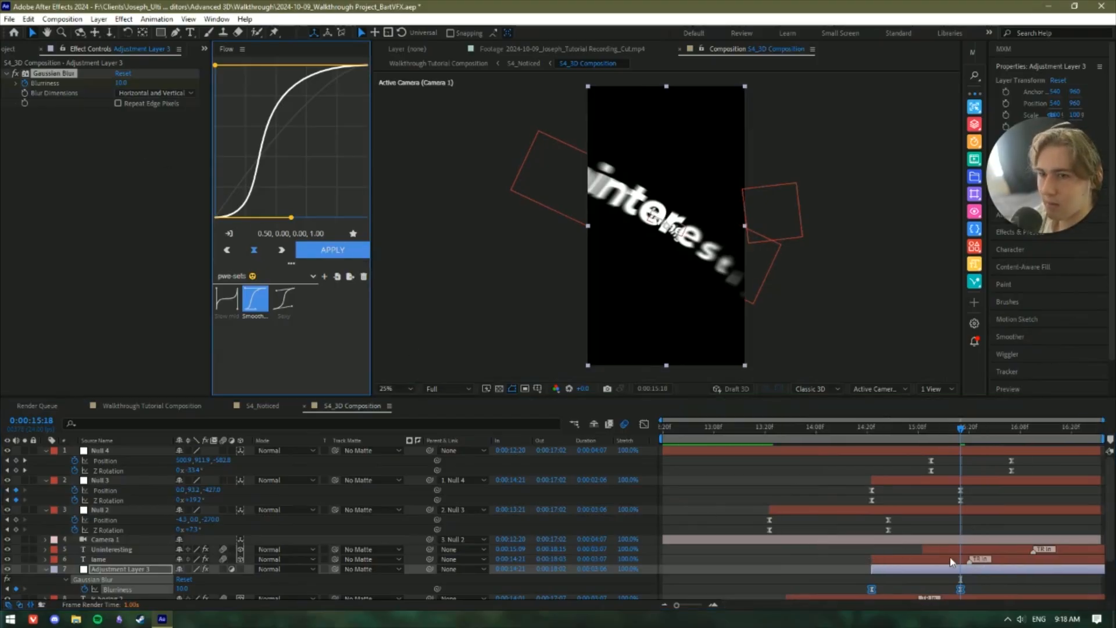
left_click(46, 569)
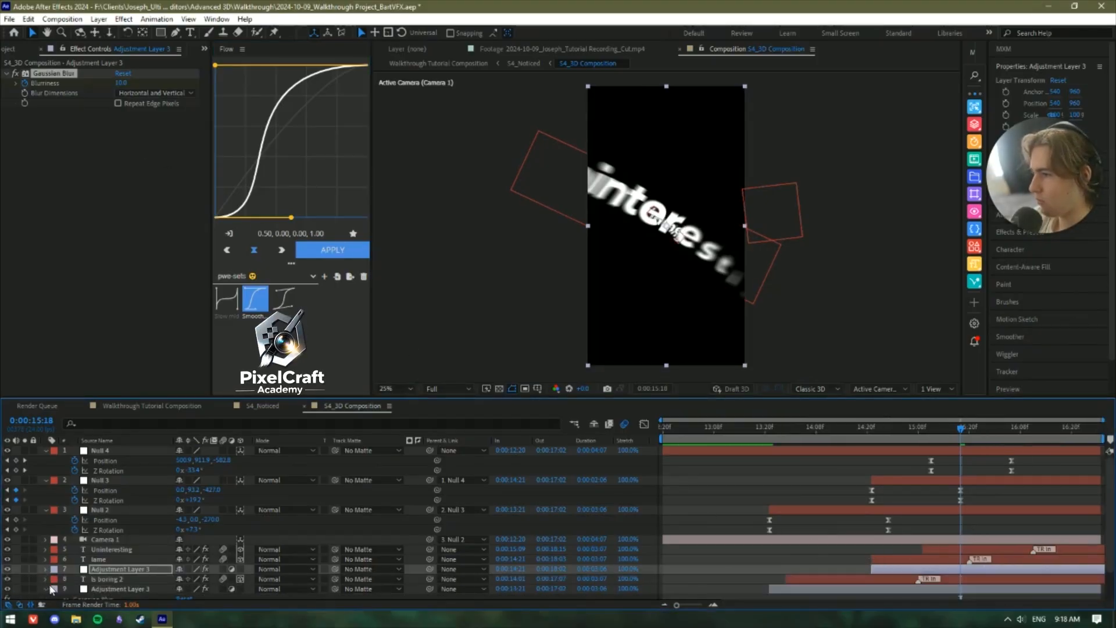
Duplicate the adjustment layer beneath lame, place the copy directly beneath Uninteresting, and slide its start to about 0:00:15:08.
left_click(130, 571)
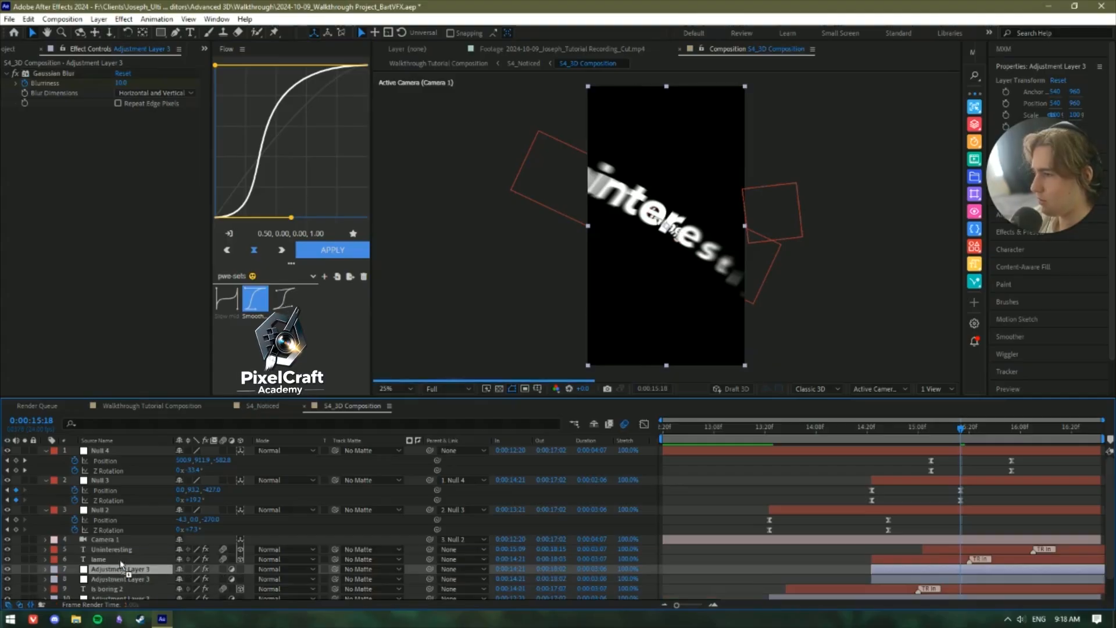
key("ctrl+d")
key("ctrl+bracketright")
left_click_drag(931, 563, 958, 553)
Split Null 4 at its first keyframes (0:00:15:11) and delete the earlier part.
left_click(935, 439)
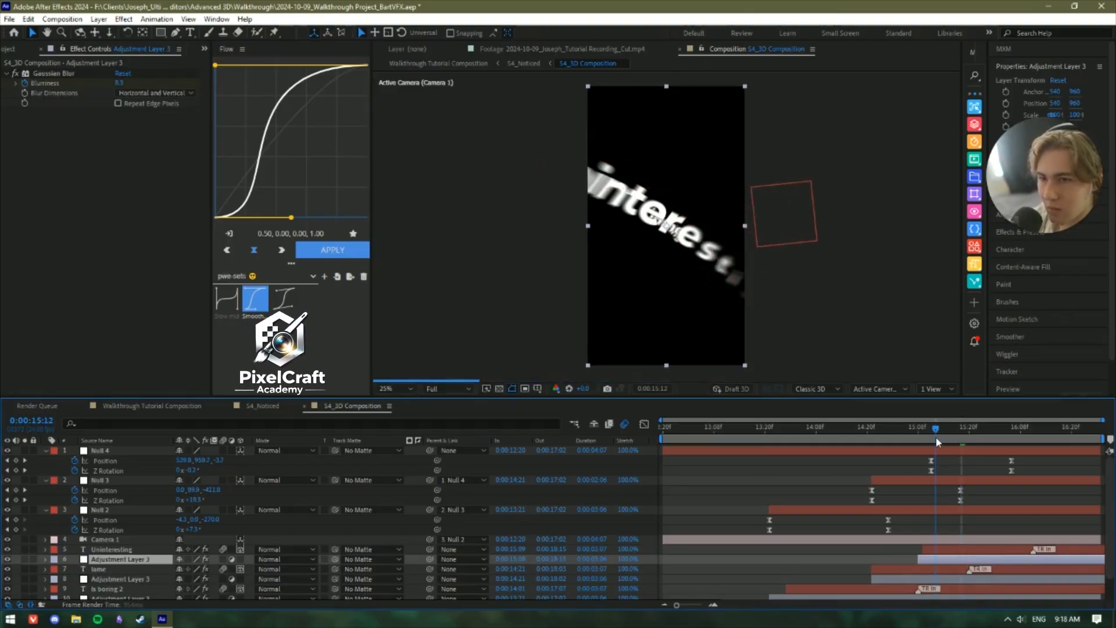
left_click(923, 454)
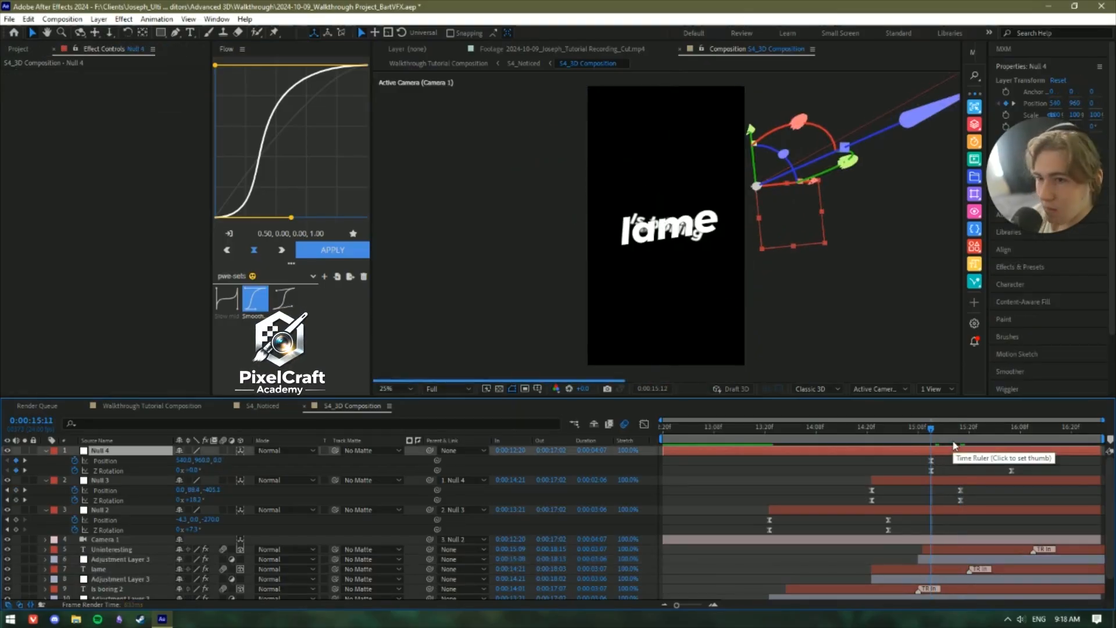
key("ctrl+shift+d")
left_click(897, 461)
key("Delete")
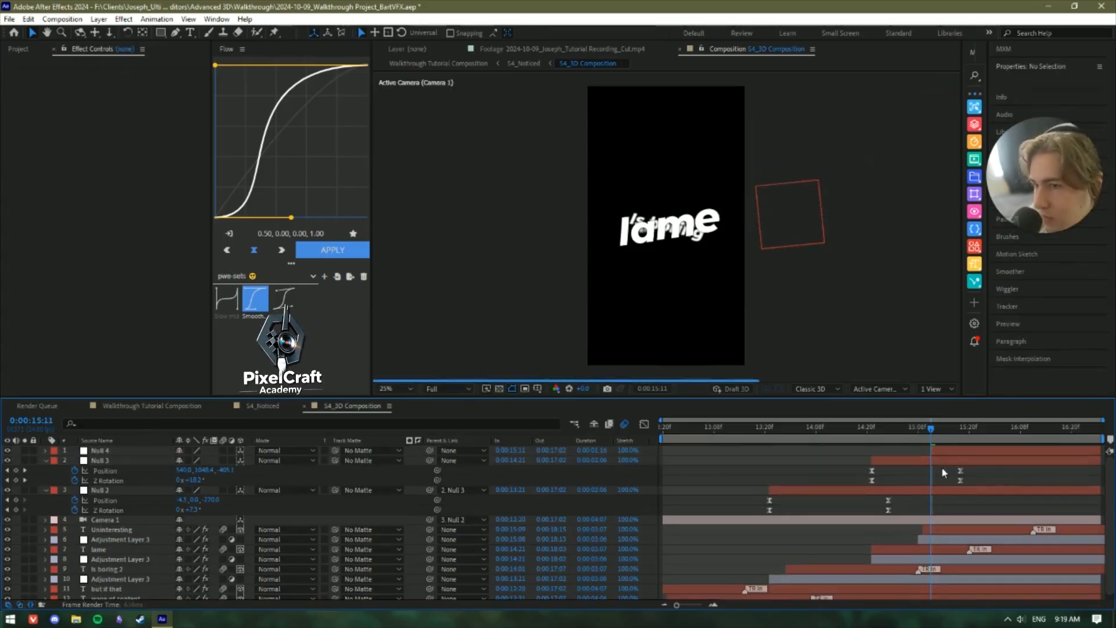
Check the Blurriness keyframes of the adjustment layer beneath lame against Null 3's first keyframes at 0:00:14:21.
left_click(871, 429)
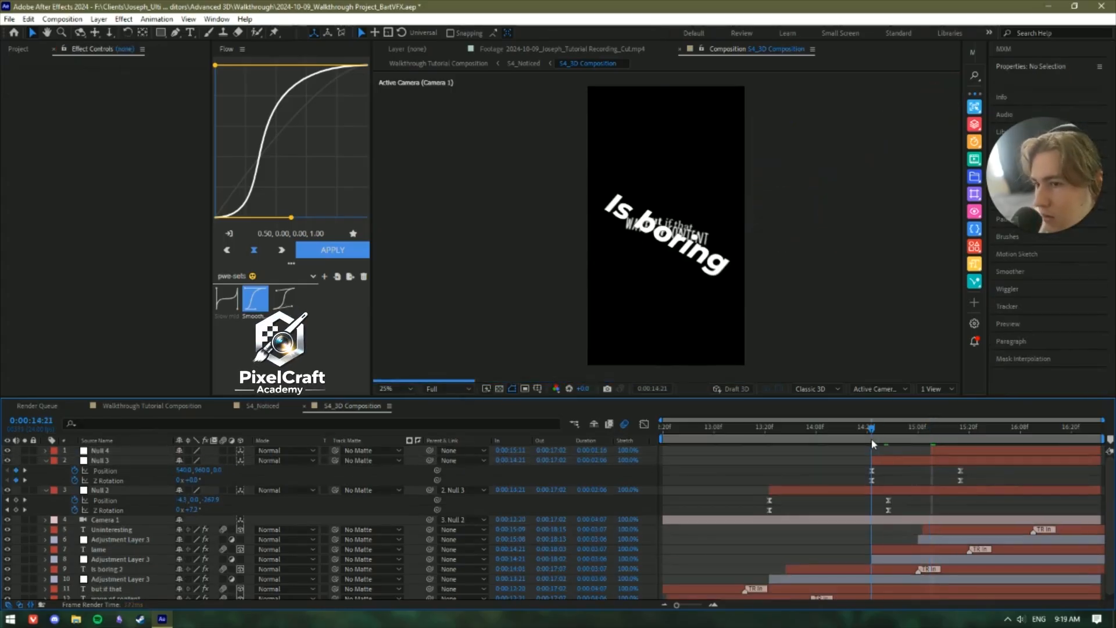
left_click(894, 561)
key("u")
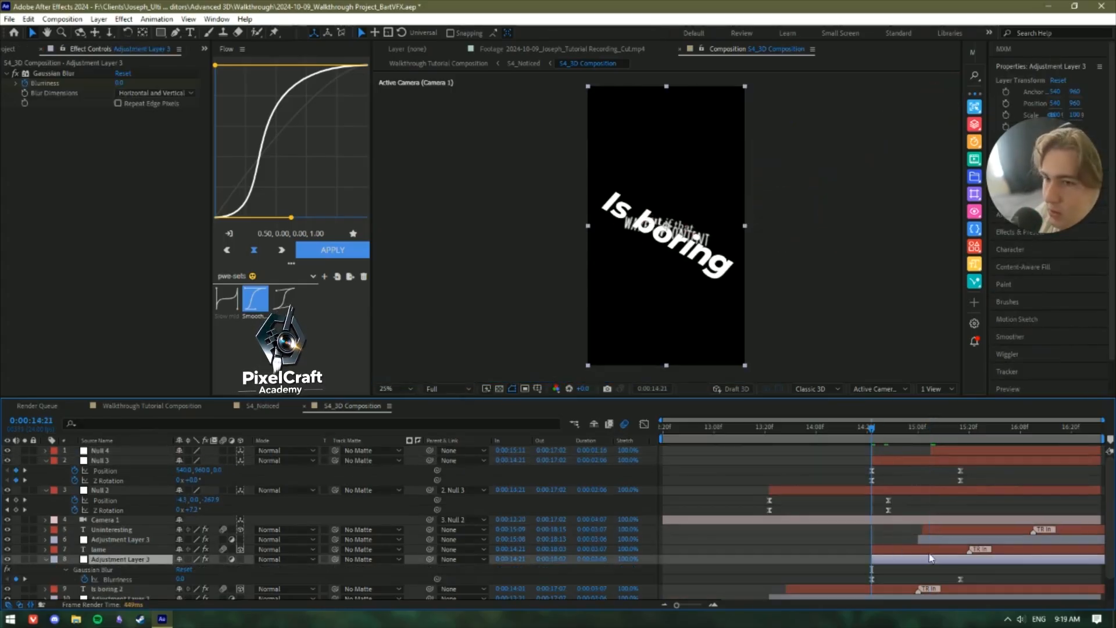
key("u")
Slide the adjustment layer beneath Uninteresting to start with that text at 0:00:15:09 and reveal its Blurriness keyframes.
left_click(923, 441)
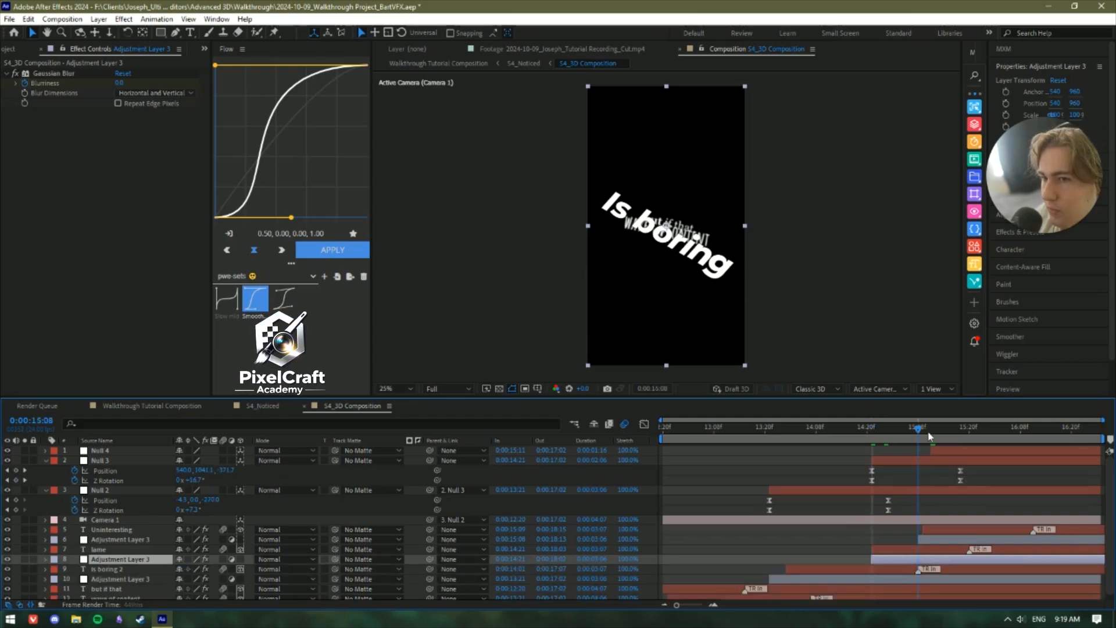
left_click_drag(929, 539, 935, 540)
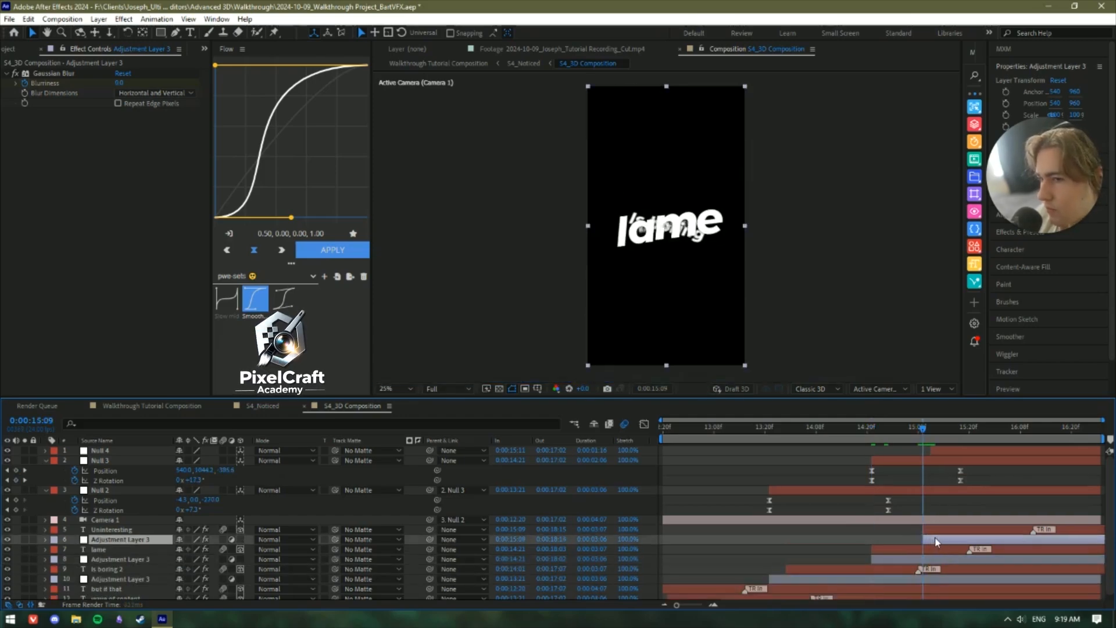
key("u")
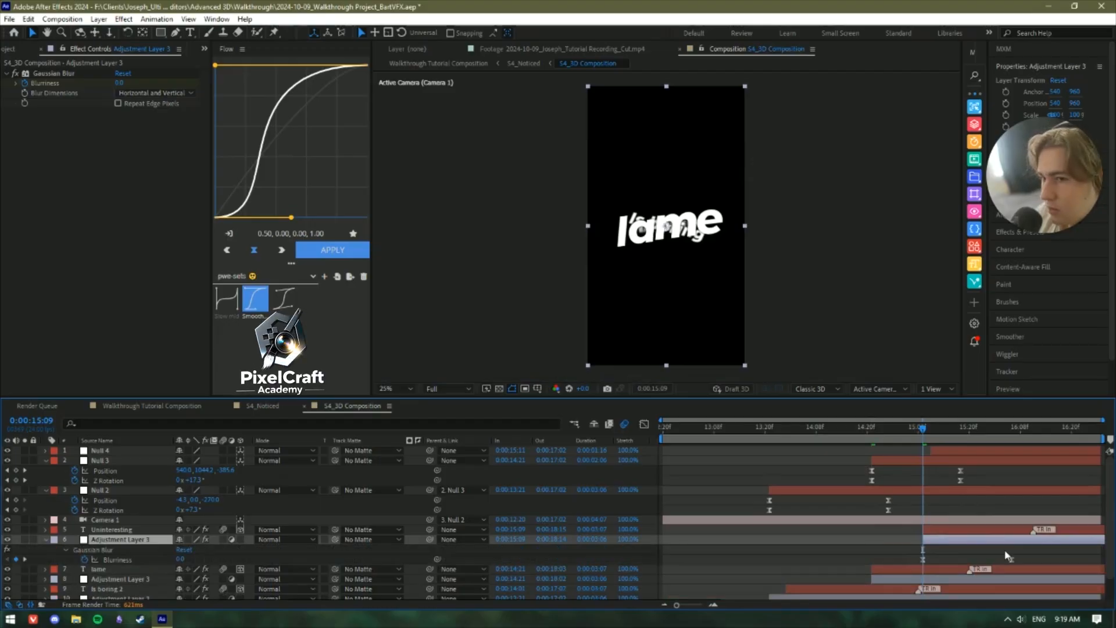
Compare the top adjustment layer's last Blurriness keyframe with Null 4's last keyframes at 0:00:16:06, and collapse all layer properties.
key("j")
key("k")
key("k")
key("k")
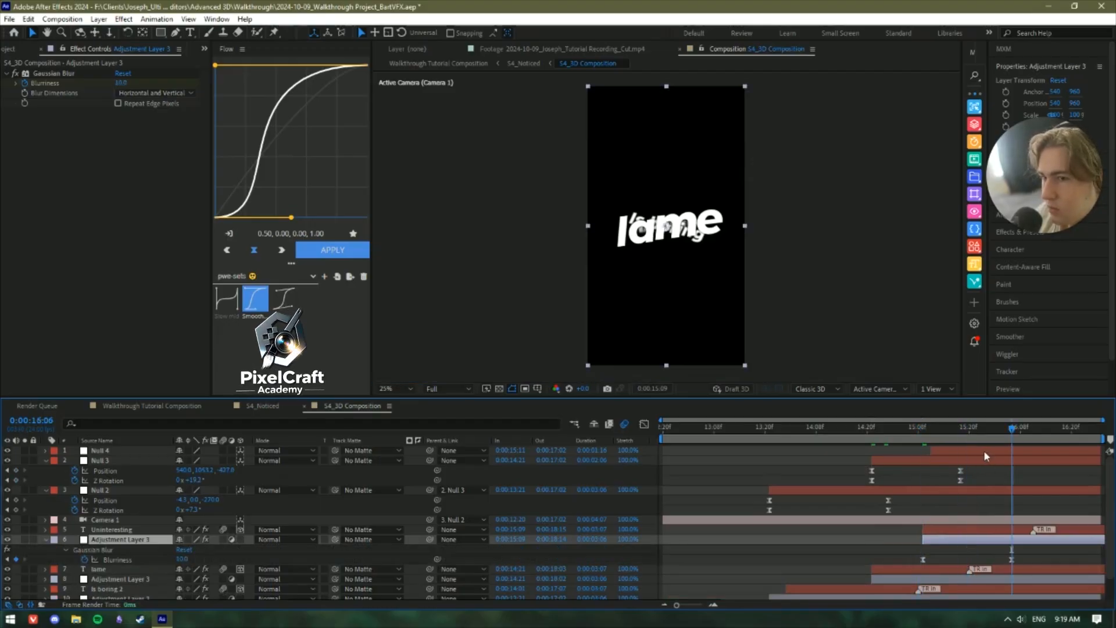
left_click(984, 449)
key("u")
key("k")
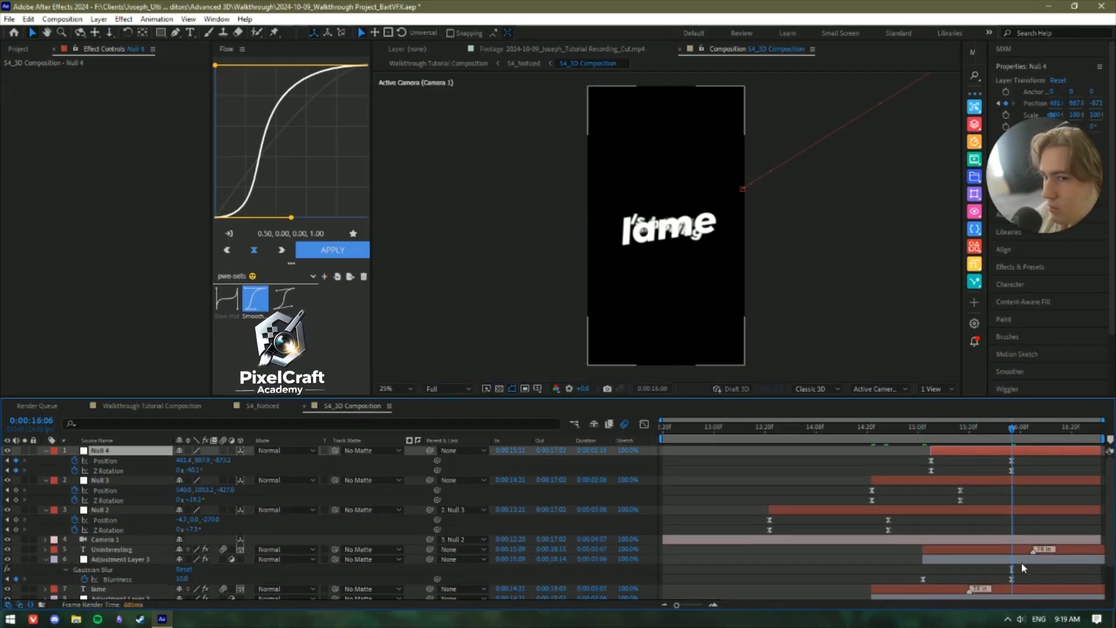
key("F2")
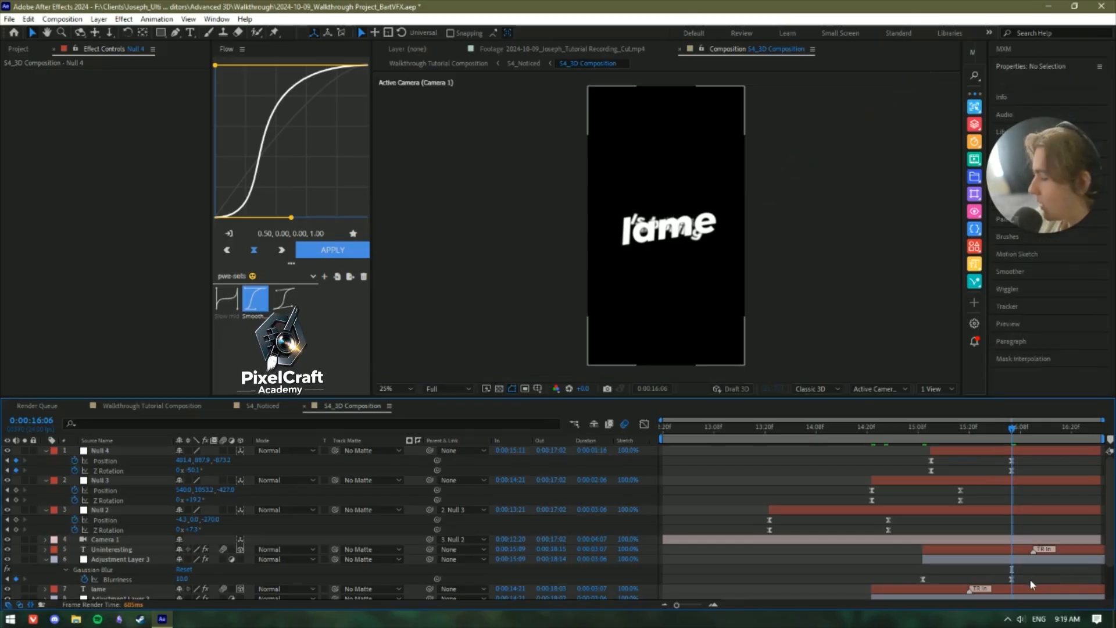
key("u")
Inspect the Uninteresting text and its adjustment layer while scrubbing between 0:00:16:00 and the composition's end at 0:00:17:02.
left_click_drag(991, 432, 1018, 432)
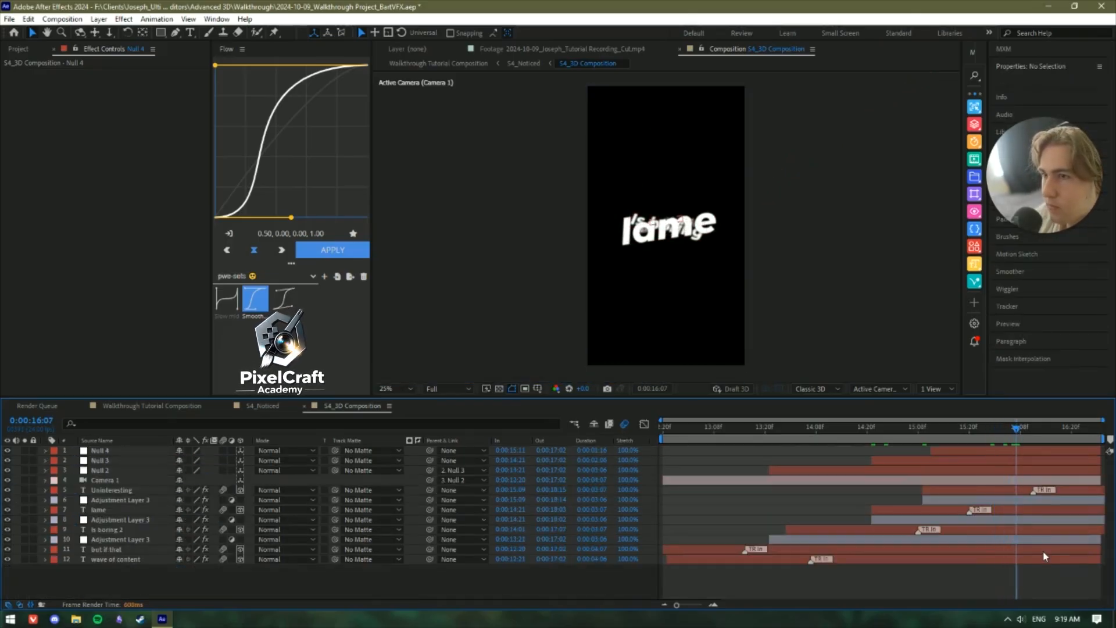
left_click(125, 501)
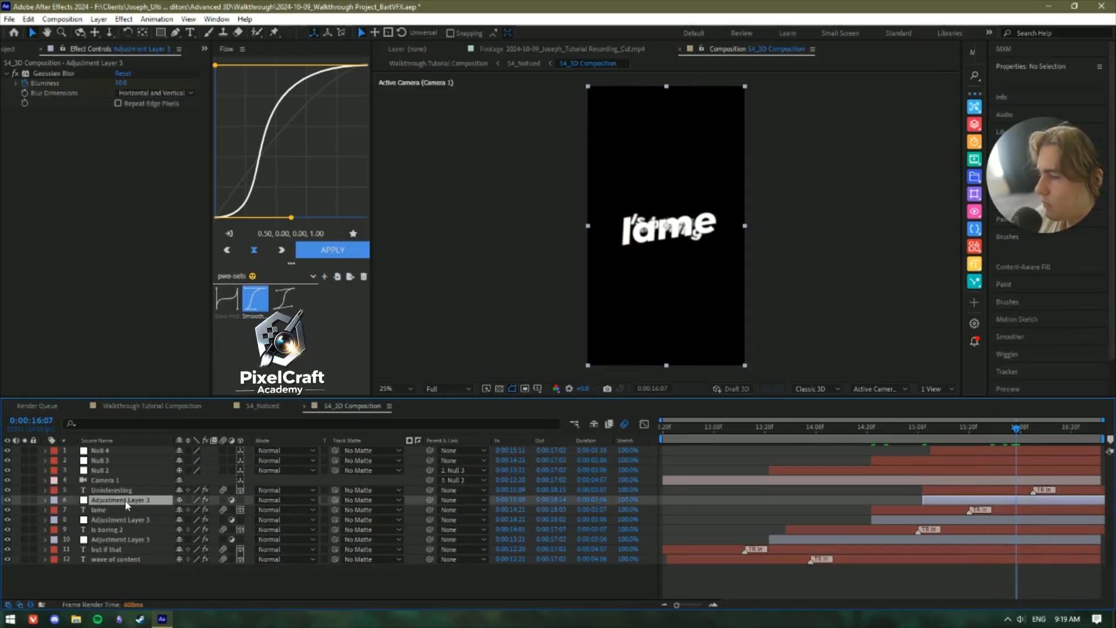
left_click(124, 491)
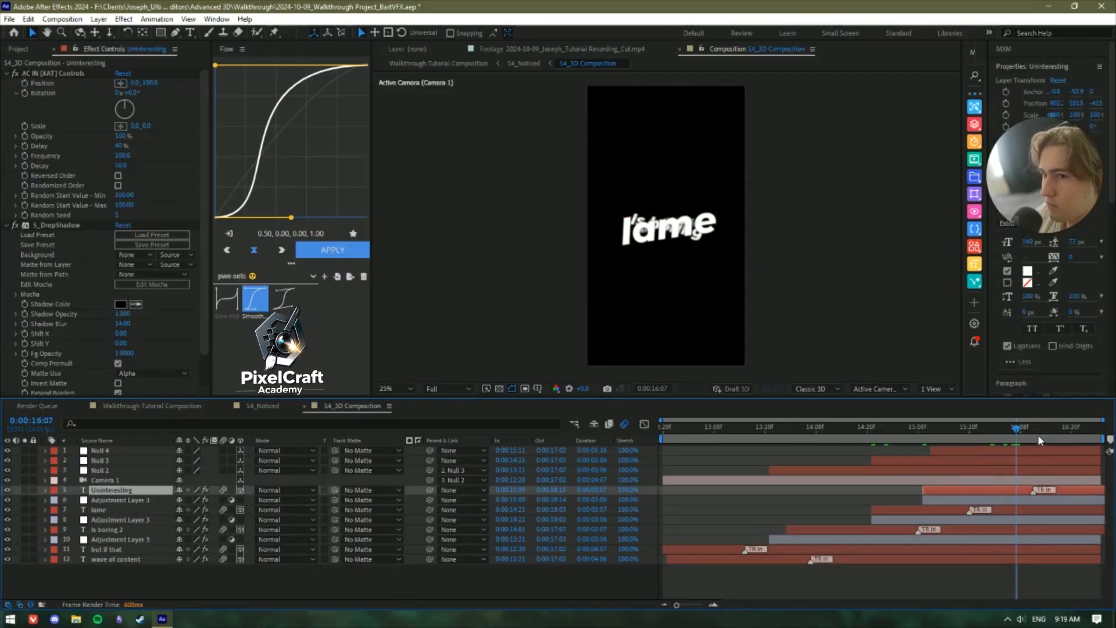
left_click(1064, 435)
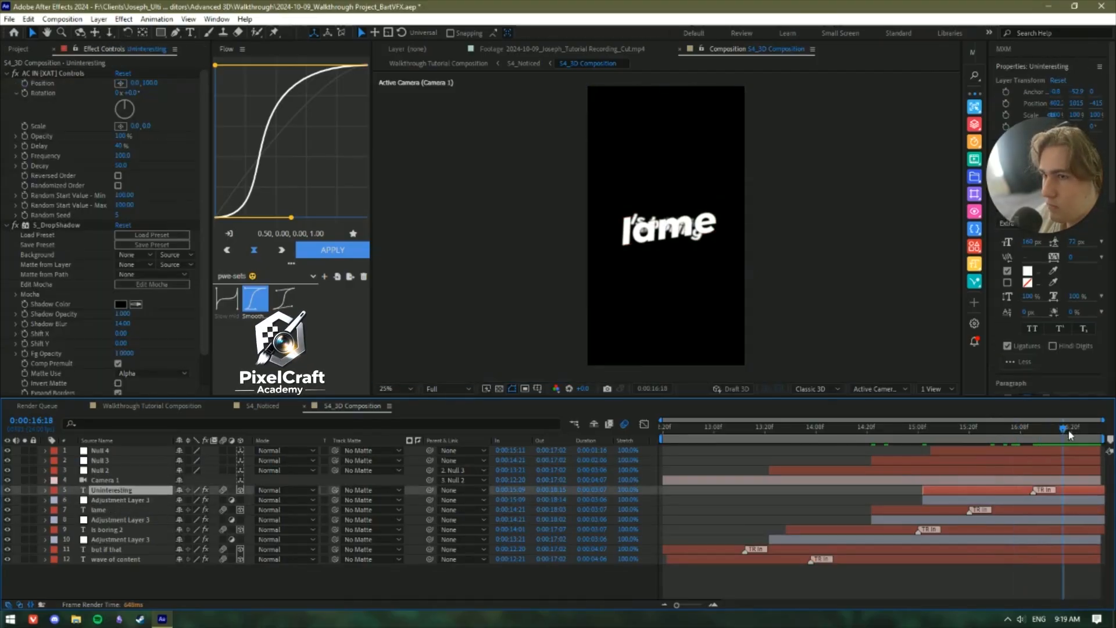
left_click_drag(1082, 435, 1098, 431)
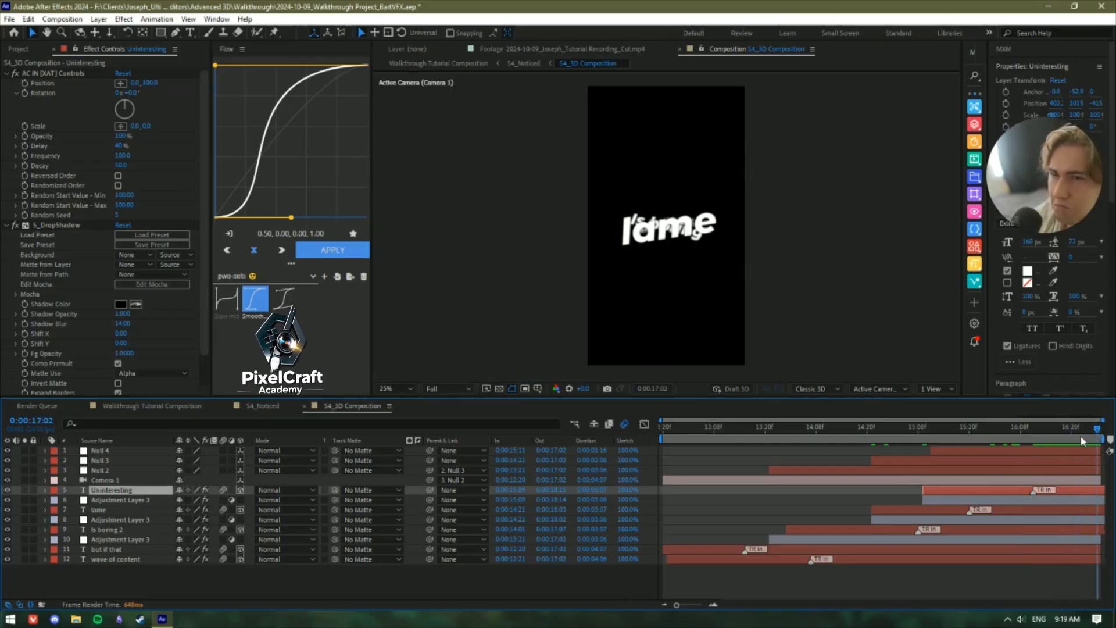
left_click(987, 433)
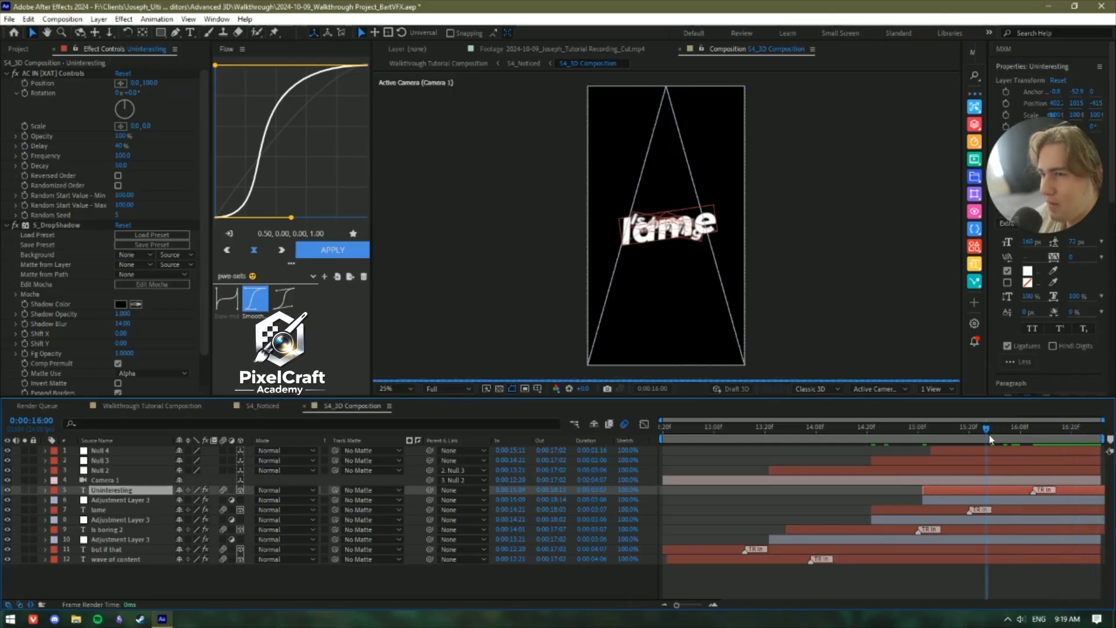
Inspect the frames where the Uninteresting text starts, at 0:00:15:09 and 0:00:15:10, and save the project.
left_click(922, 435)
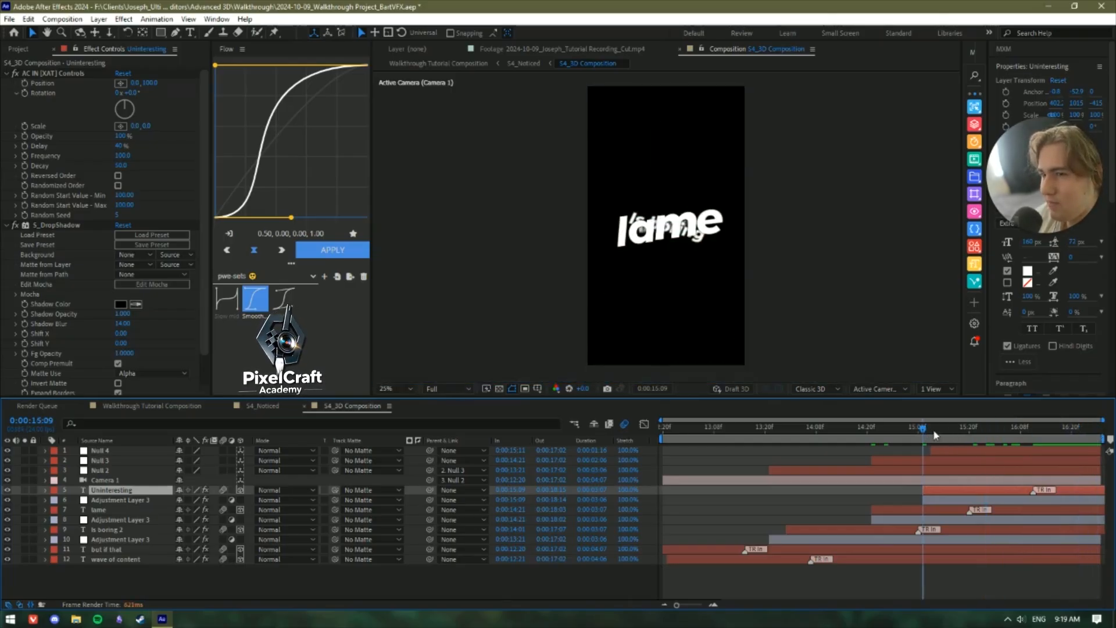
left_click(928, 427)
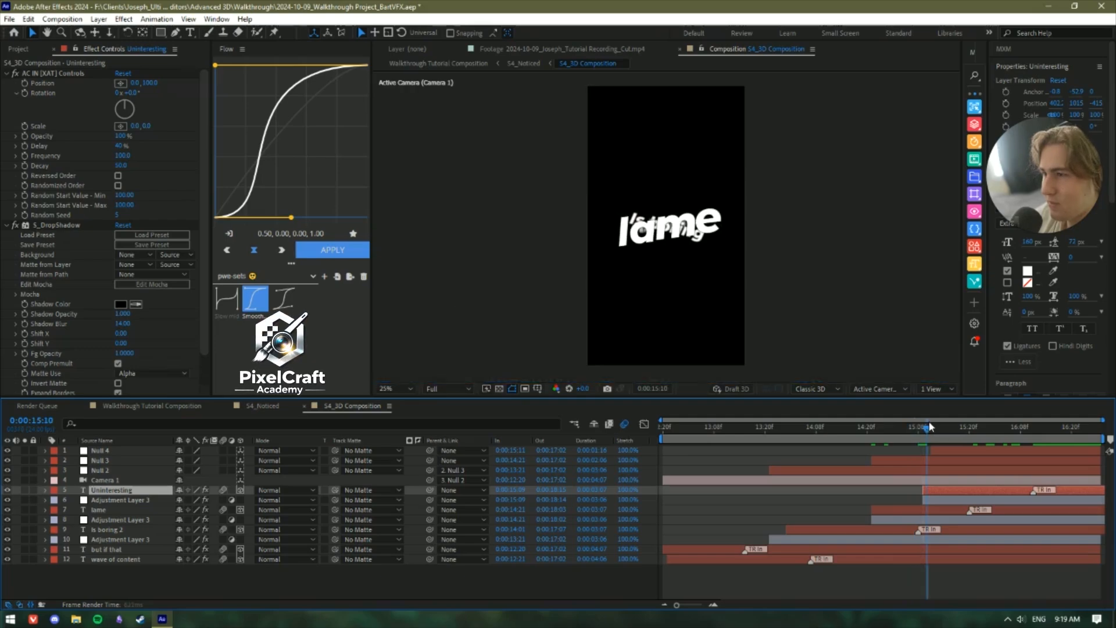
key("ctrl+s")
Place the playhead of S4_3D Composition at 0:00:16:17 and switch the viewer to the 2 Views layout.
left_click(264, 407)
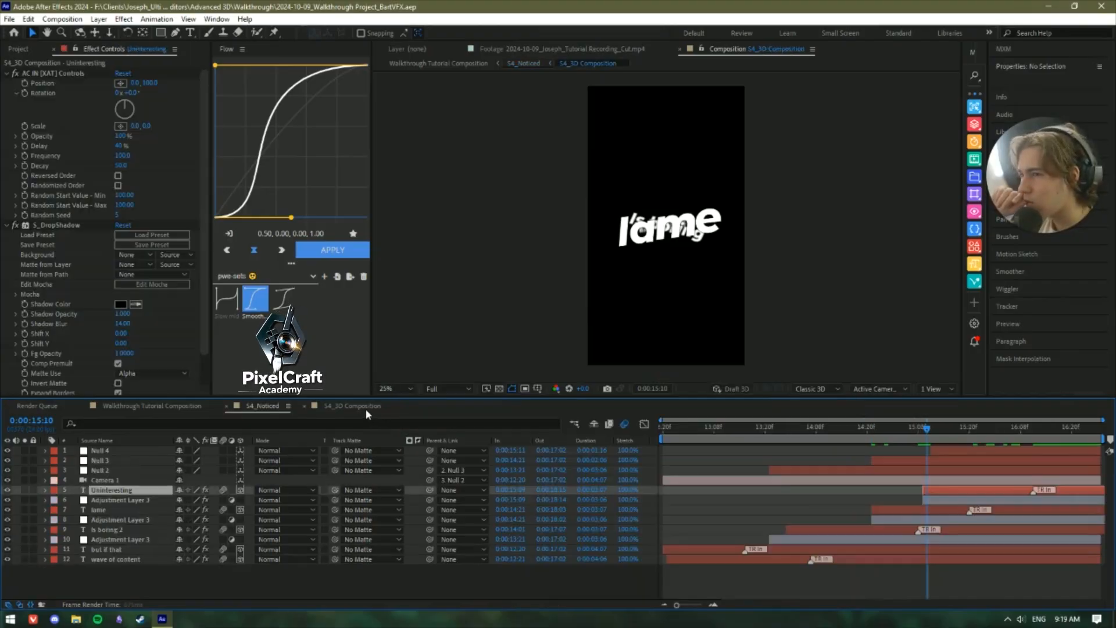
left_click(365, 408)
left_click_drag(1090, 432, 1094, 432)
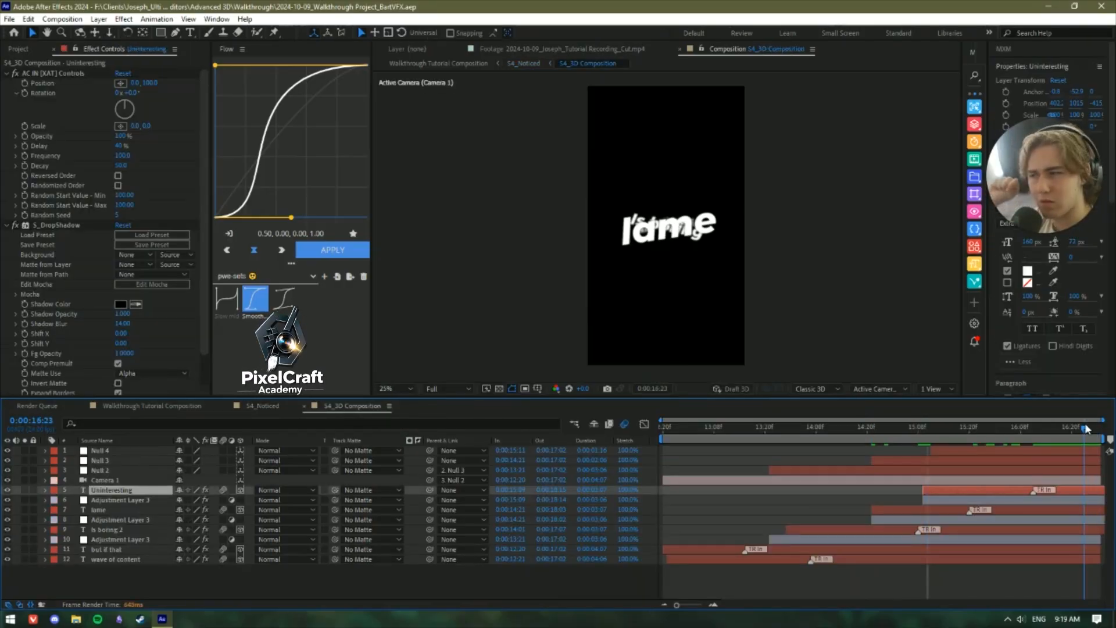
left_click_drag(1084, 426, 1058, 427)
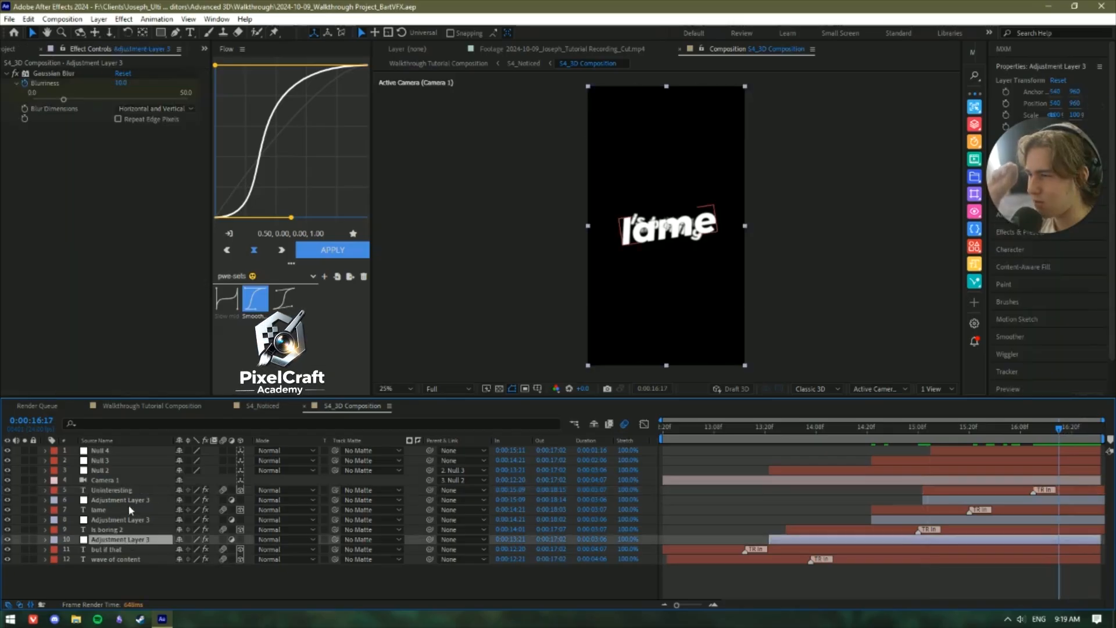
left_click(935, 388)
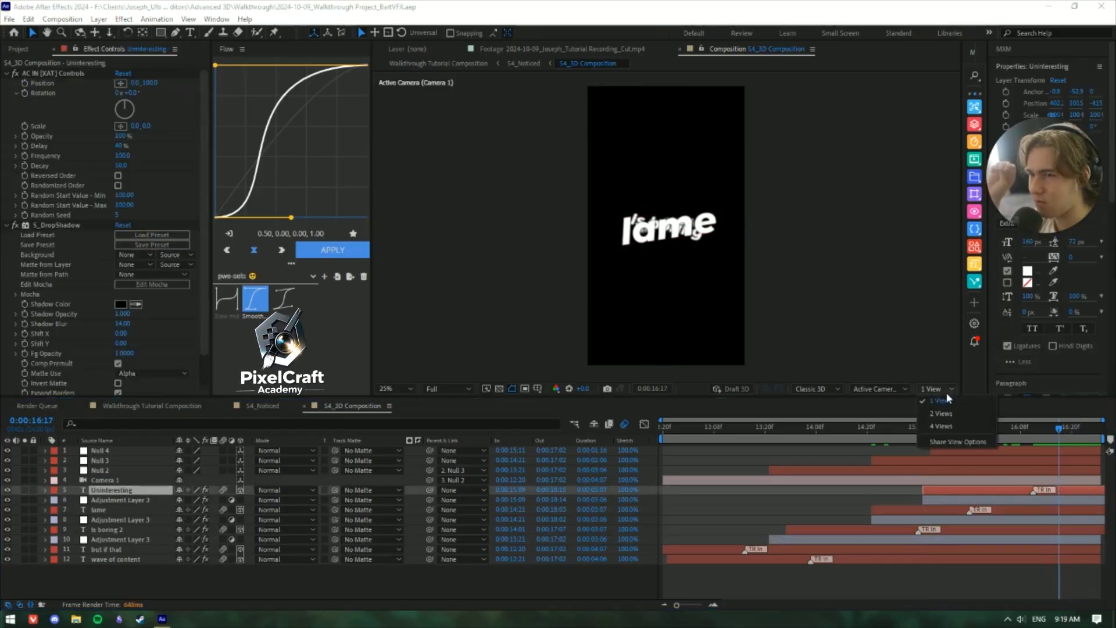
left_click(943, 421)
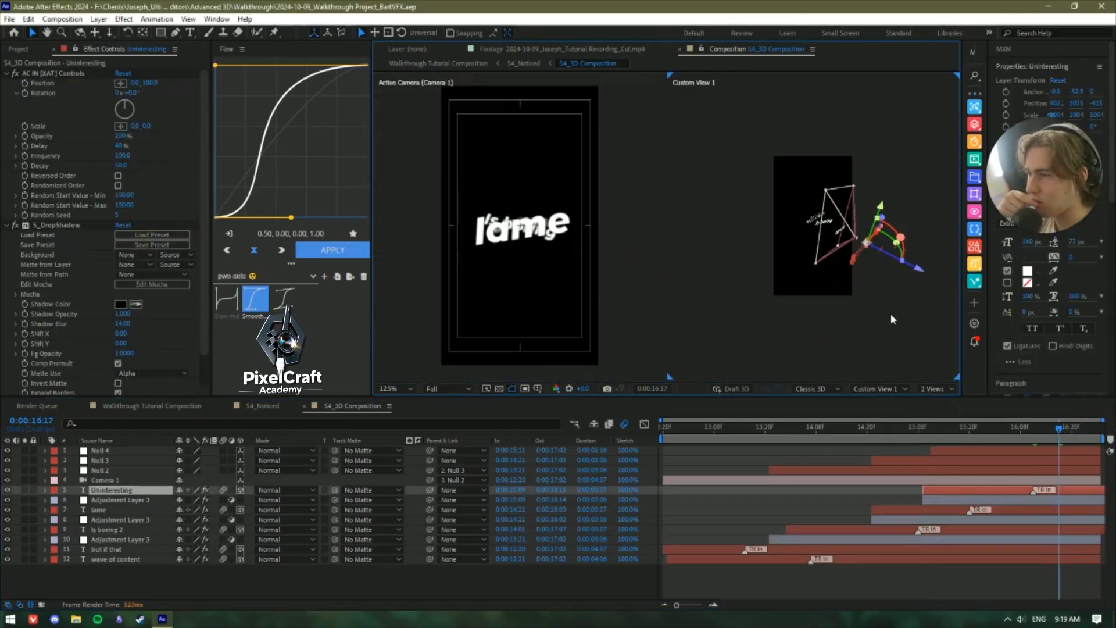
Reveal Null 4's Position and Z Rotation keyframes and examine its move frame by frame backwards from the last keyframes at 0:00:16:06.
left_click(1050, 451)
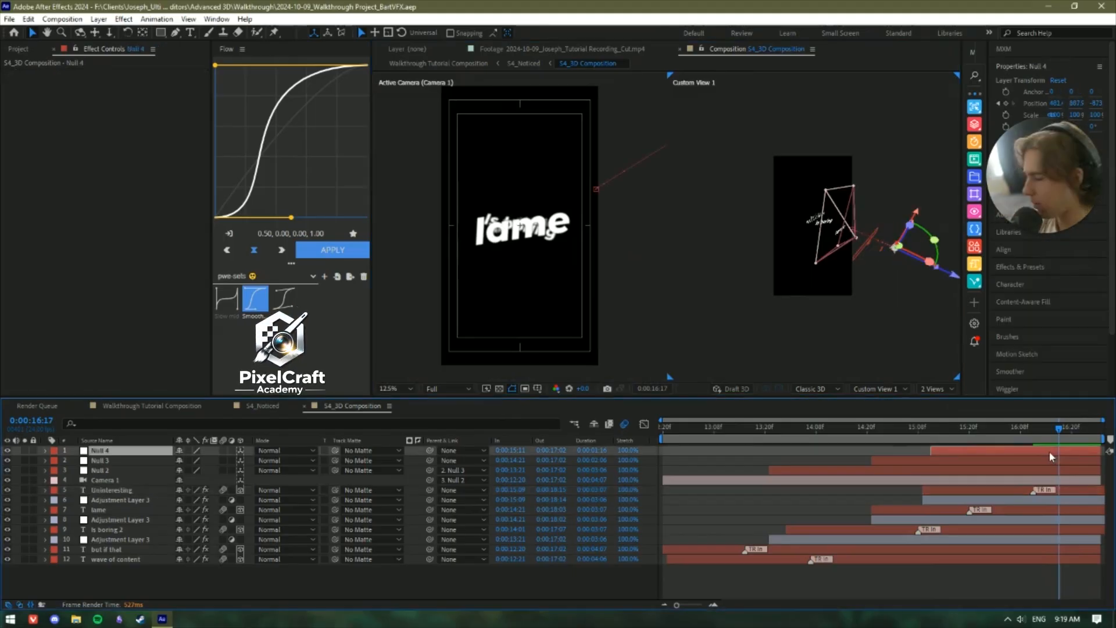
key("u")
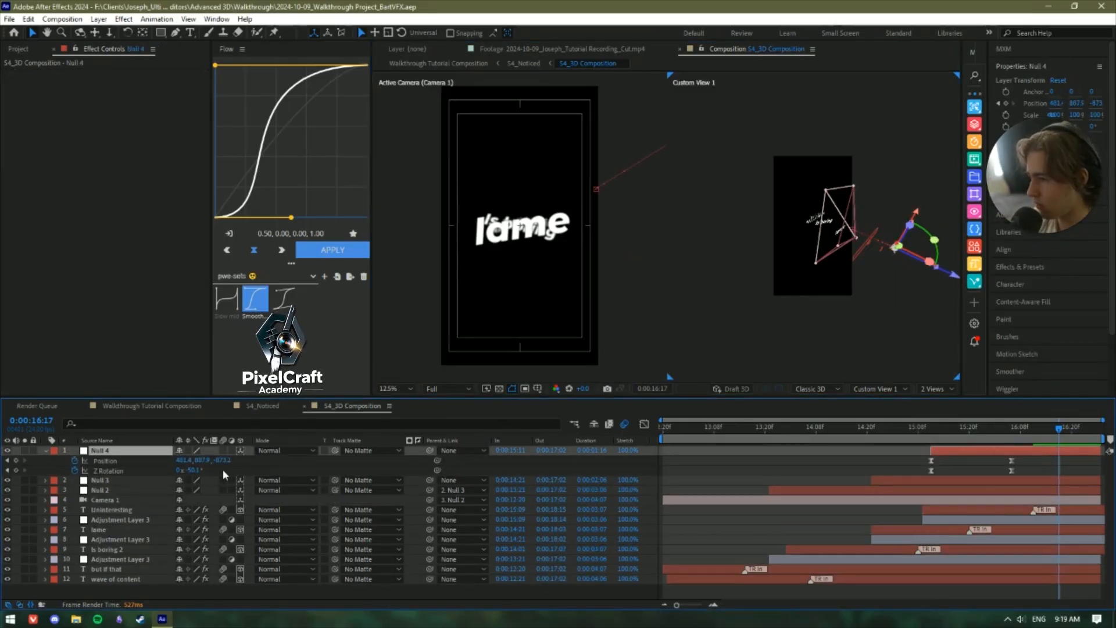
key("j")
key("Page_Up")
key("Page_Up")
key("Page_Up")
key("Page_Up")
key("Page_Up")
key("Page_Up")
key("Page_Up")
key("Page_Up")
key("Page_Up")
key("Page_Up")
key("Page_Up")
key("Page_Up")
key("Page_Up")
key("Page_Up")
key("Page_Up")
key("Page_Up")
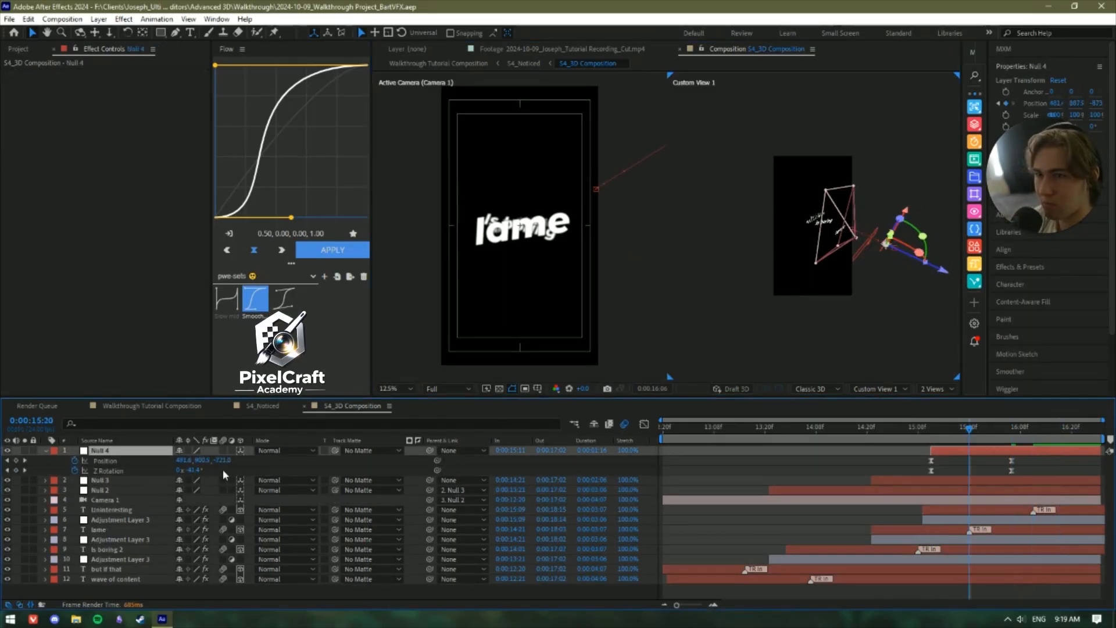
Reveal Null 4's keyframes, go to its last keyframe at 0:00:16:06 and display the composition in two views.
key("k")
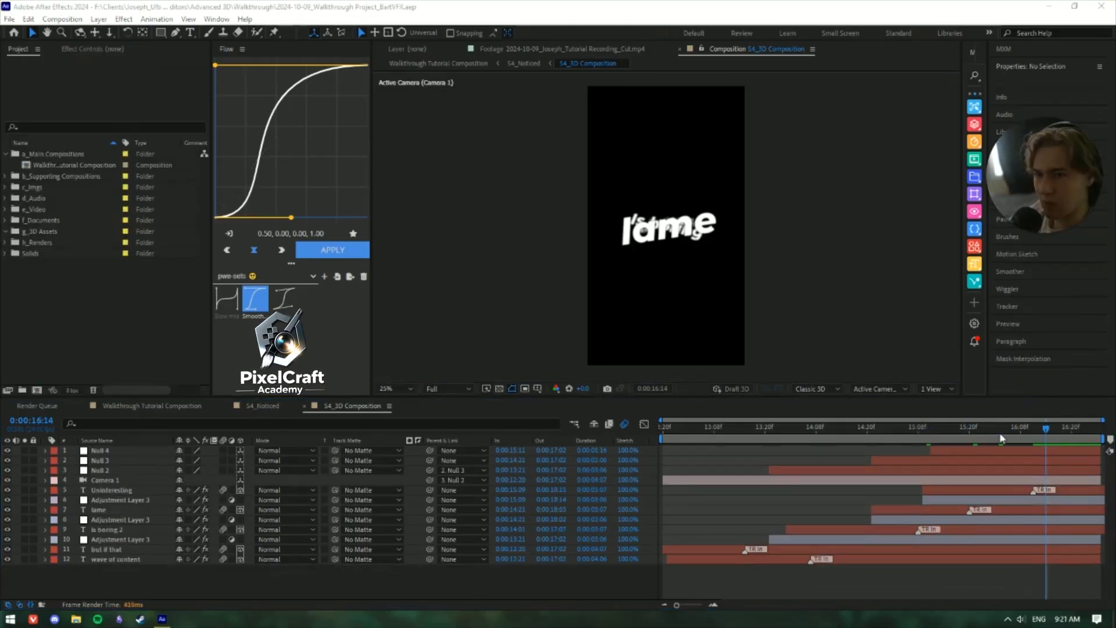
left_click(1005, 450)
key("u")
key("j")
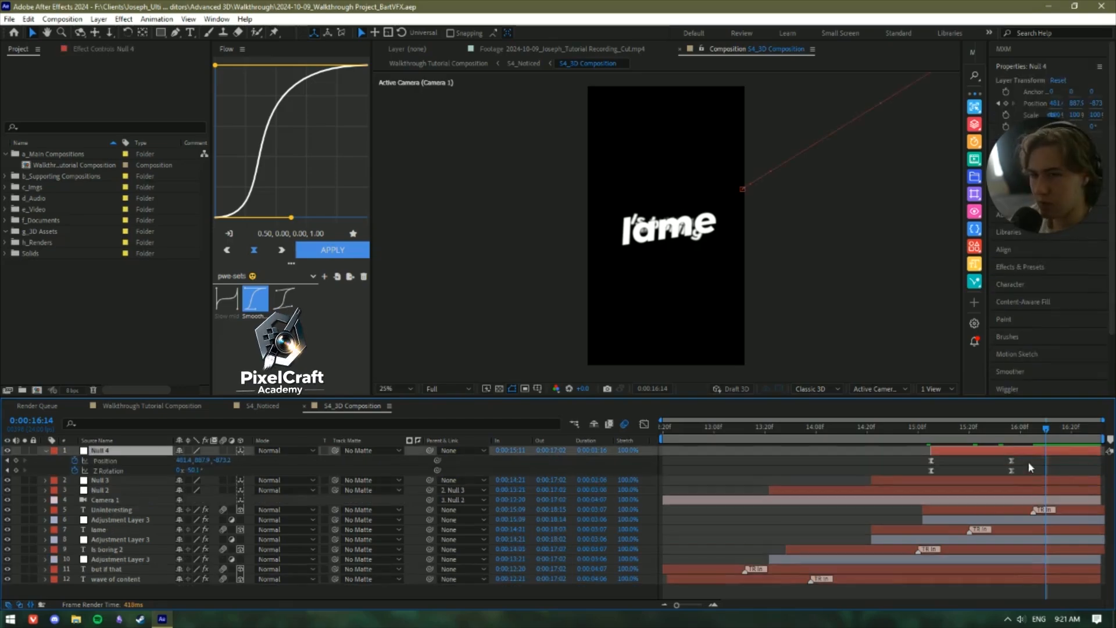
left_click(933, 388)
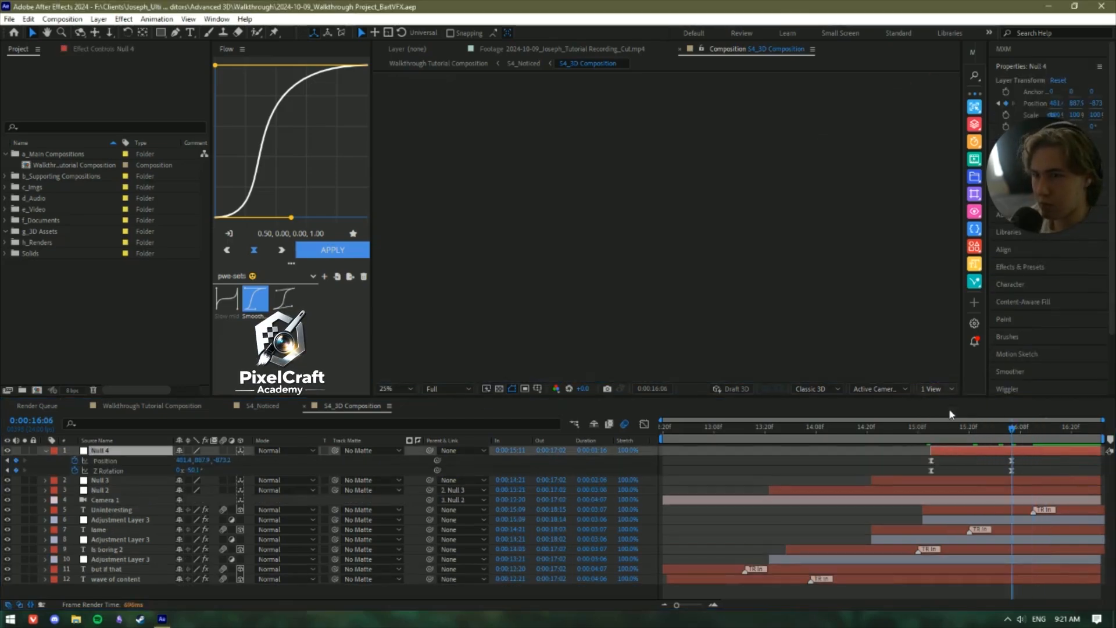
left_click(932, 401)
Examine how the Uninteresting text layer and Null 4 sit in the custom view around 0:00:16:06.
left_click(127, 518)
left_click(128, 510)
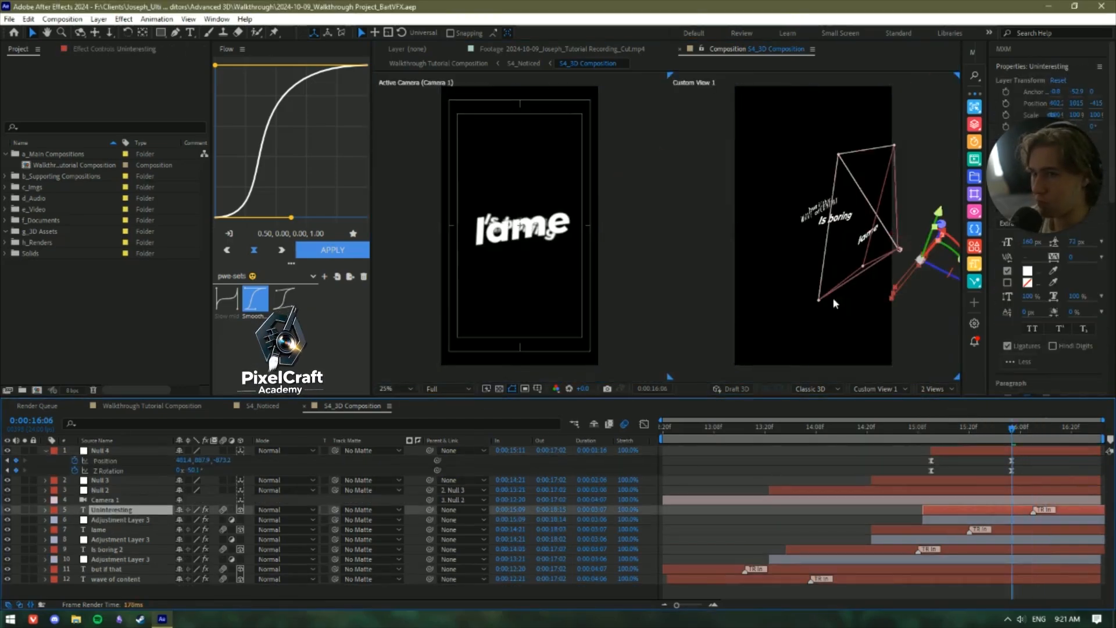
scroll(866, 285, "up", 2)
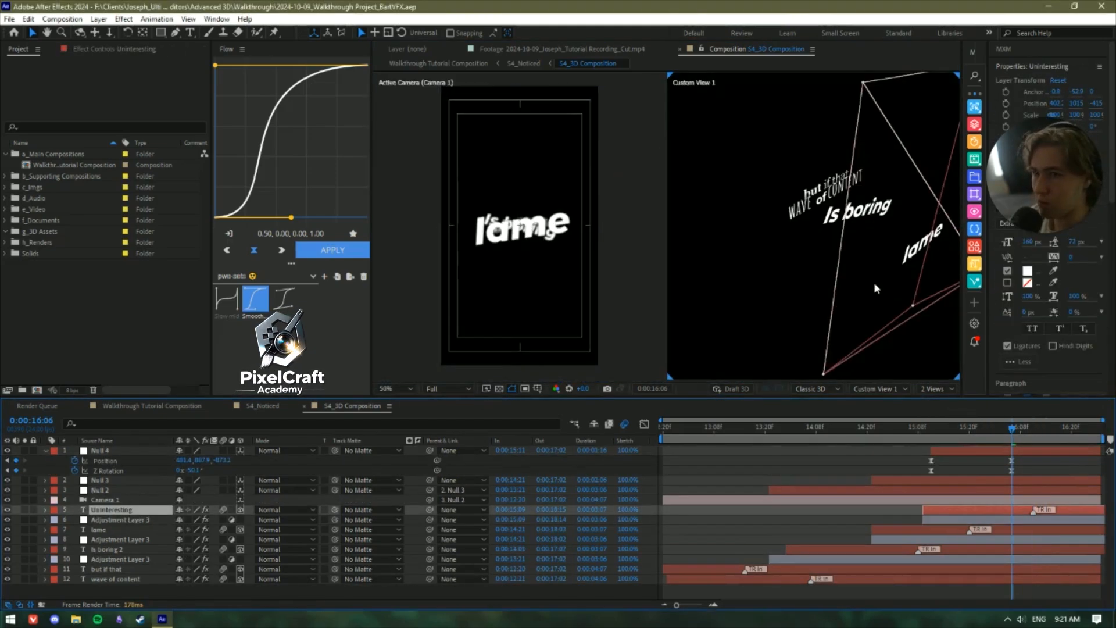
left_click(1021, 451)
left_click_drag(1061, 425, 1077, 429)
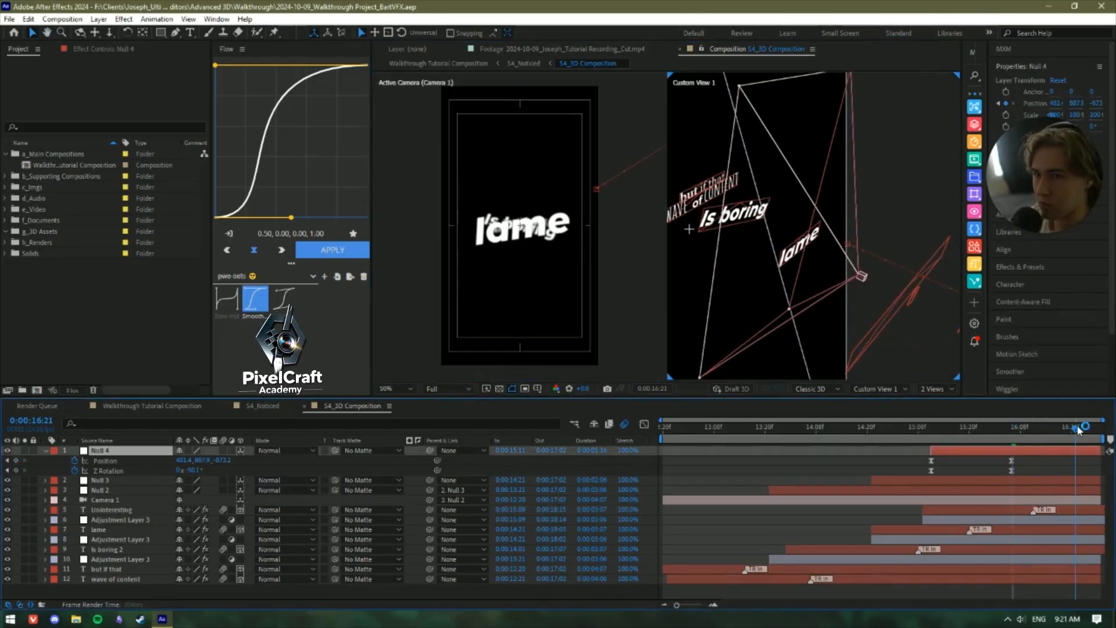
key("j")
key("j")
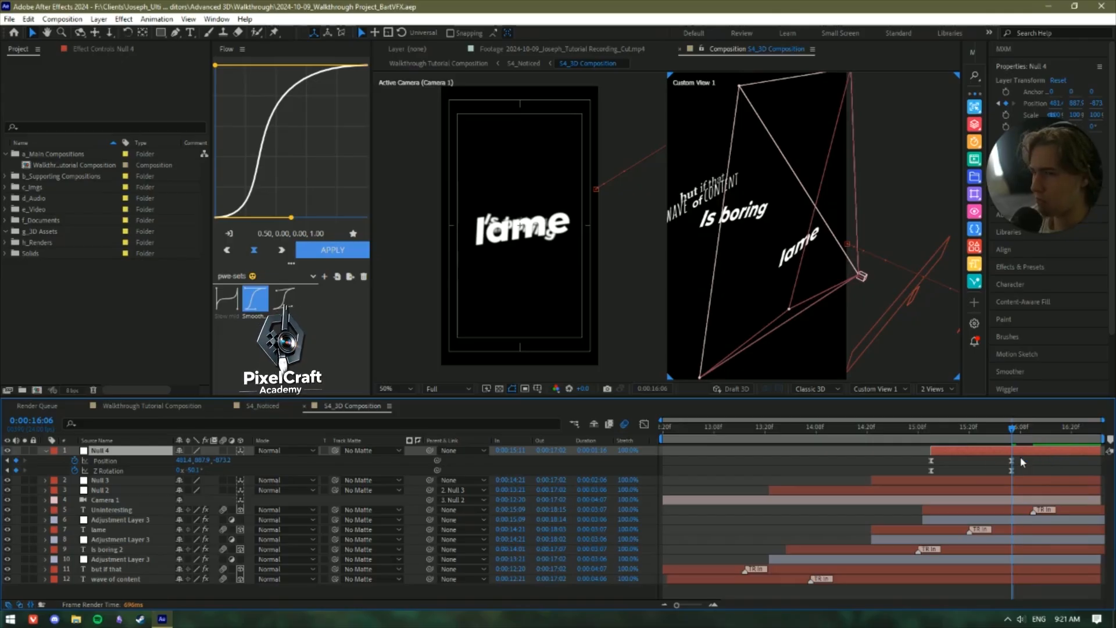
left_click(100, 511)
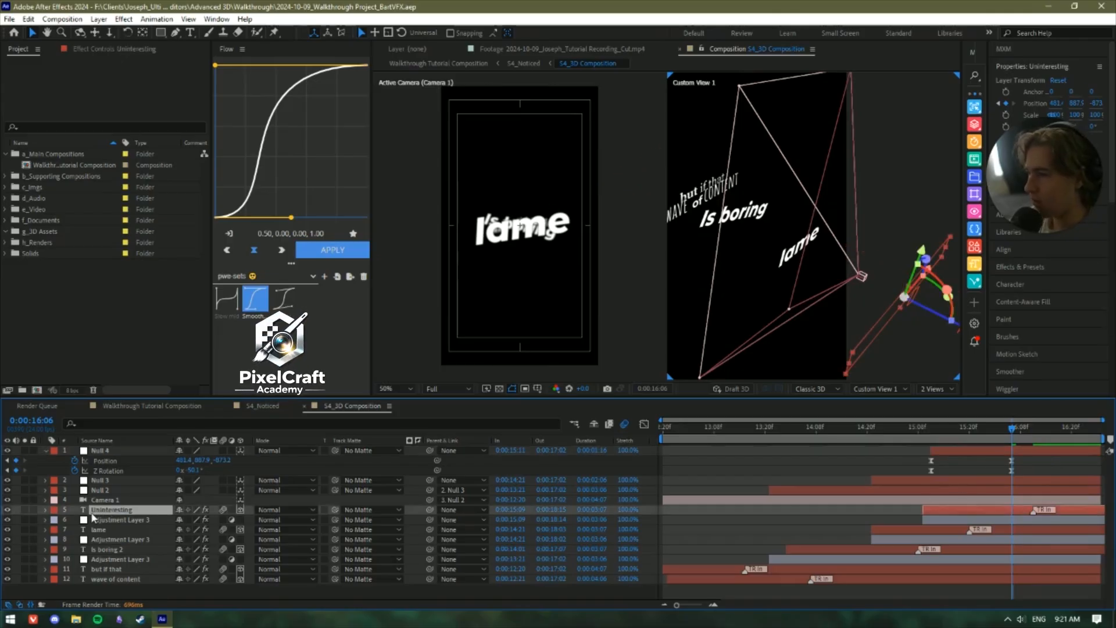
left_click(1027, 456)
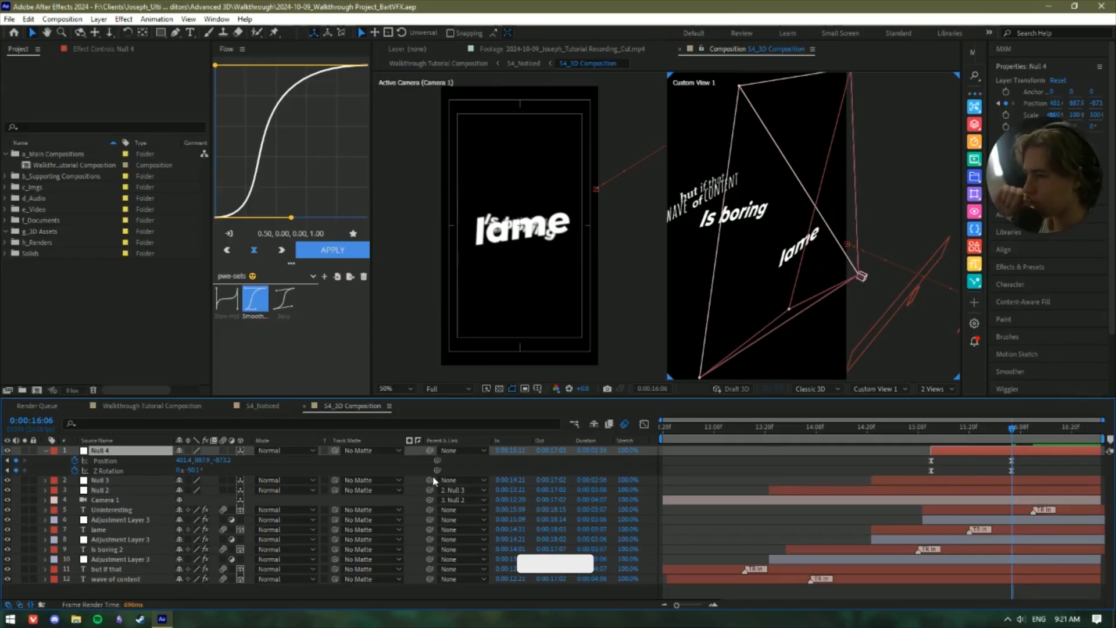
Parent Null 3 to Null 4 at Null 4's first keyframe, 0:00:15:11, and check its last keyframe.
key("j")
key("j")
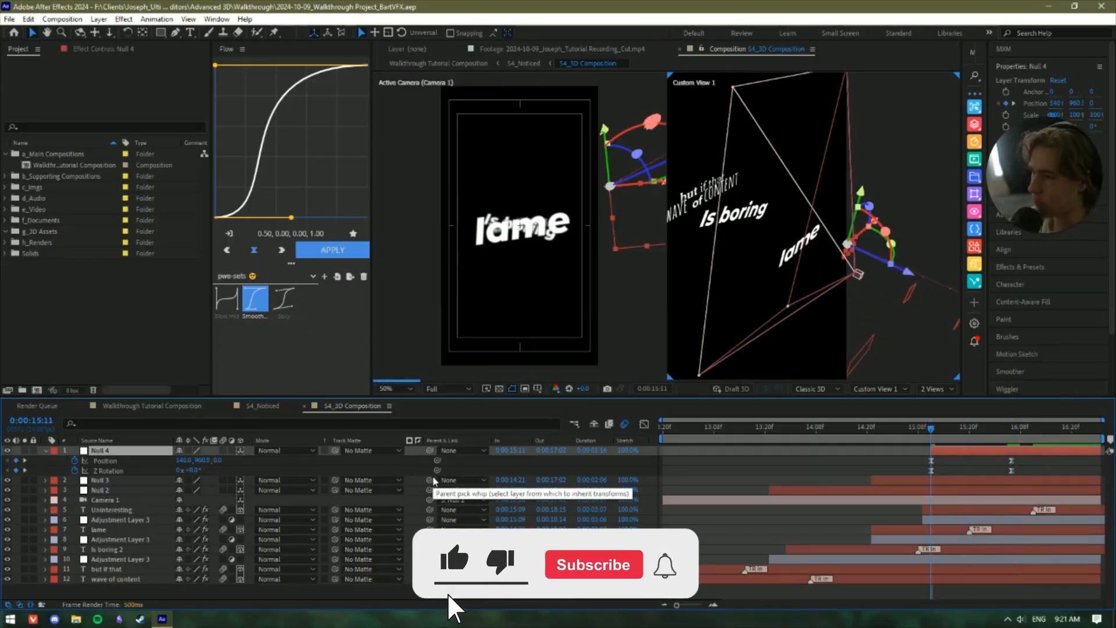
left_click_drag(433, 480, 165, 460)
key("k")
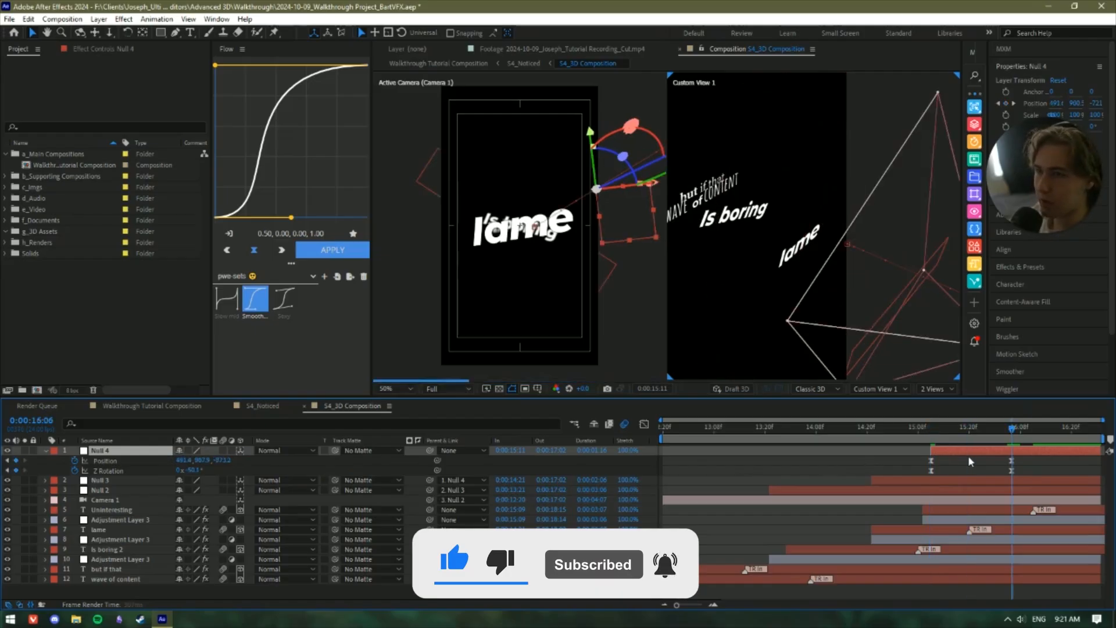
Preview the camera animation from the composition's start and inspect the lame text up close in a maximized viewer.
key("Home")
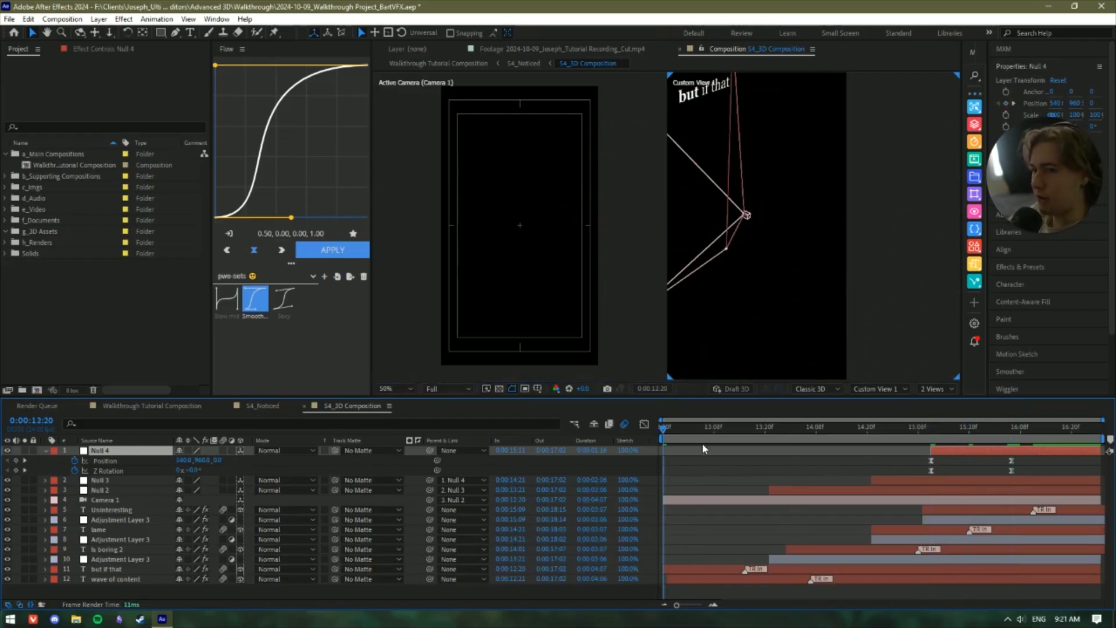
key("space")
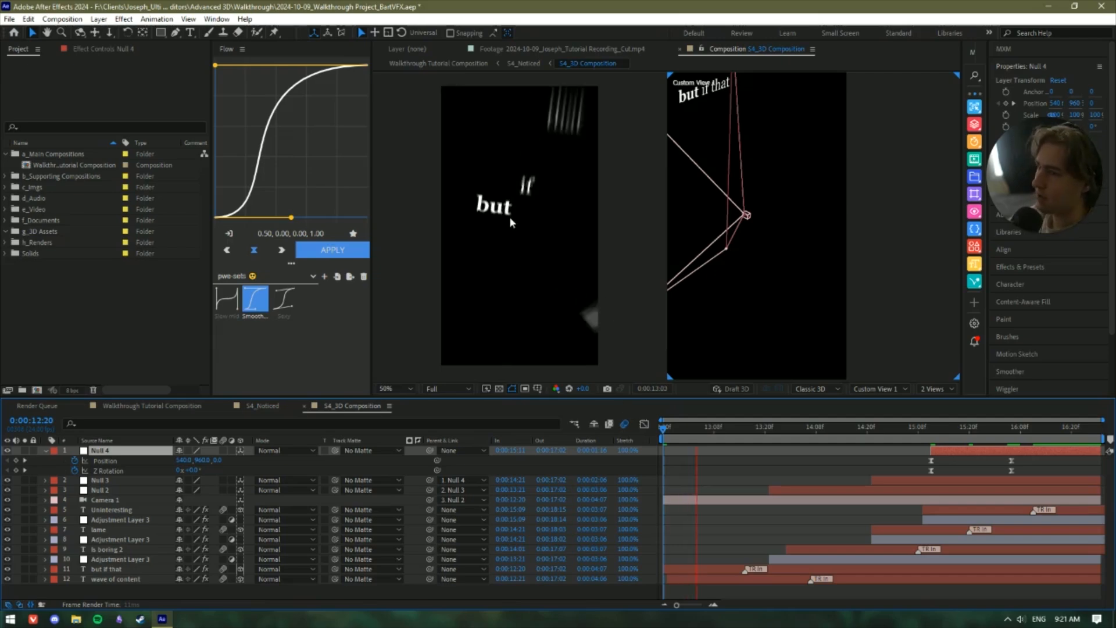
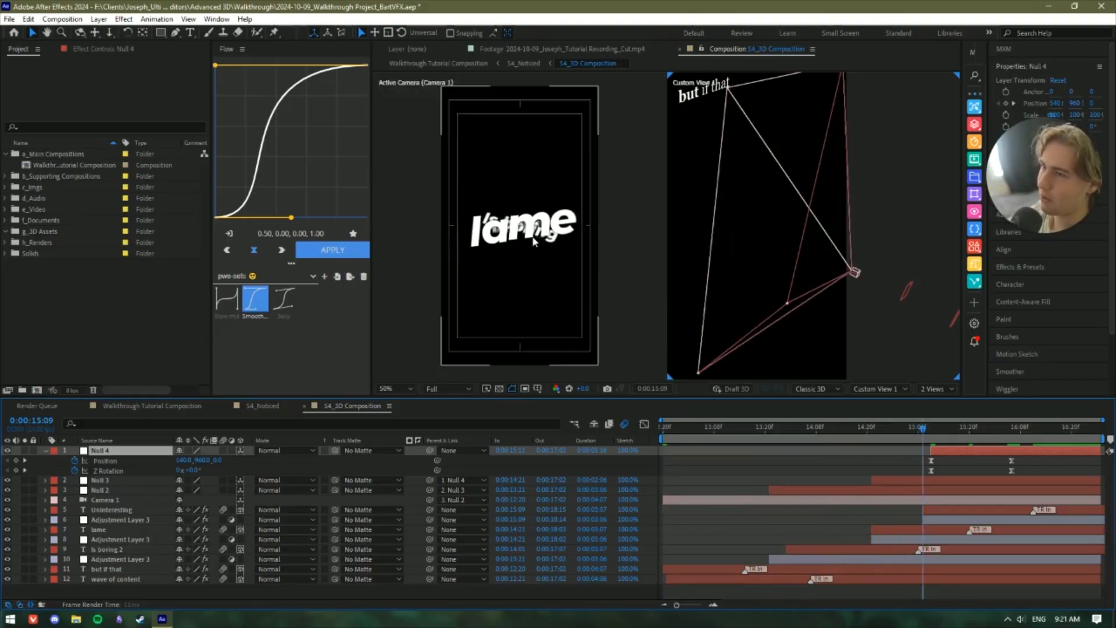
key("grave")
scroll(282, 336, "up", 5)
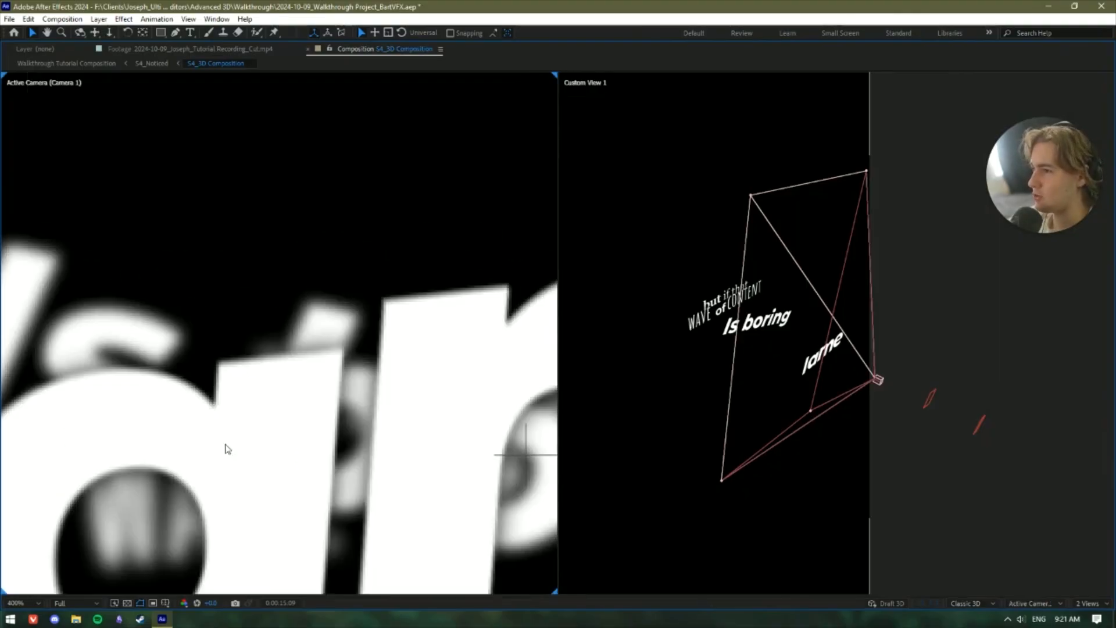
Switch the maximized viewer to a single view and fit the composition in it.
key("v")
left_click(1087, 603)
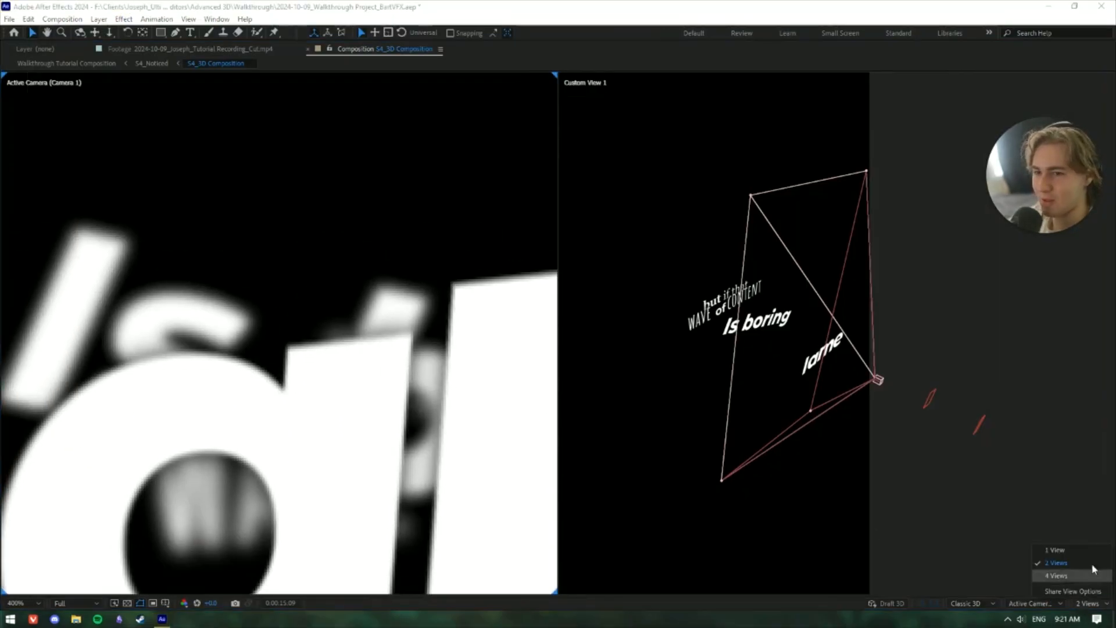
left_click(1081, 557)
scroll(407, 464, "down", 2)
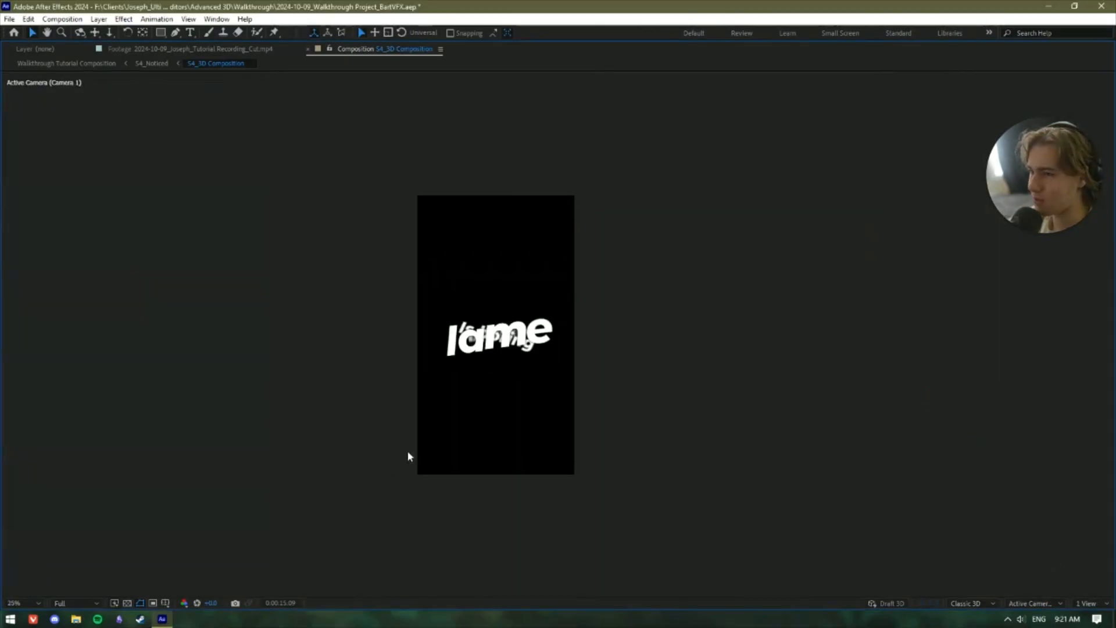
left_click(19, 607)
left_click(35, 410)
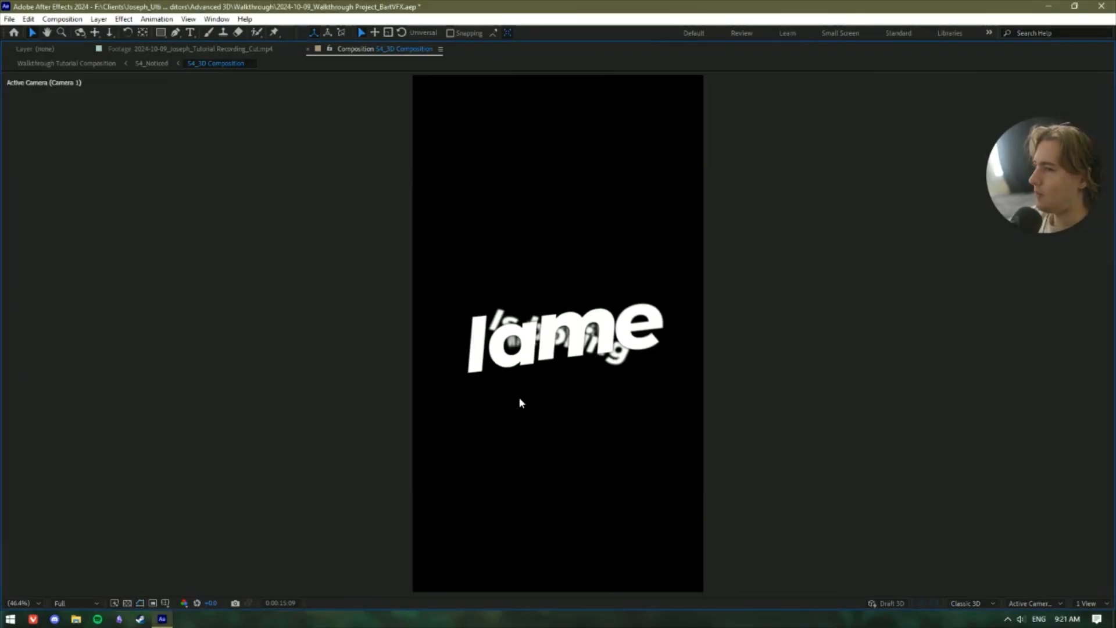
Play the animation up to the Uninteresting text, inspect the blurred text behind it and restore the normal workspace layout.
key("space")
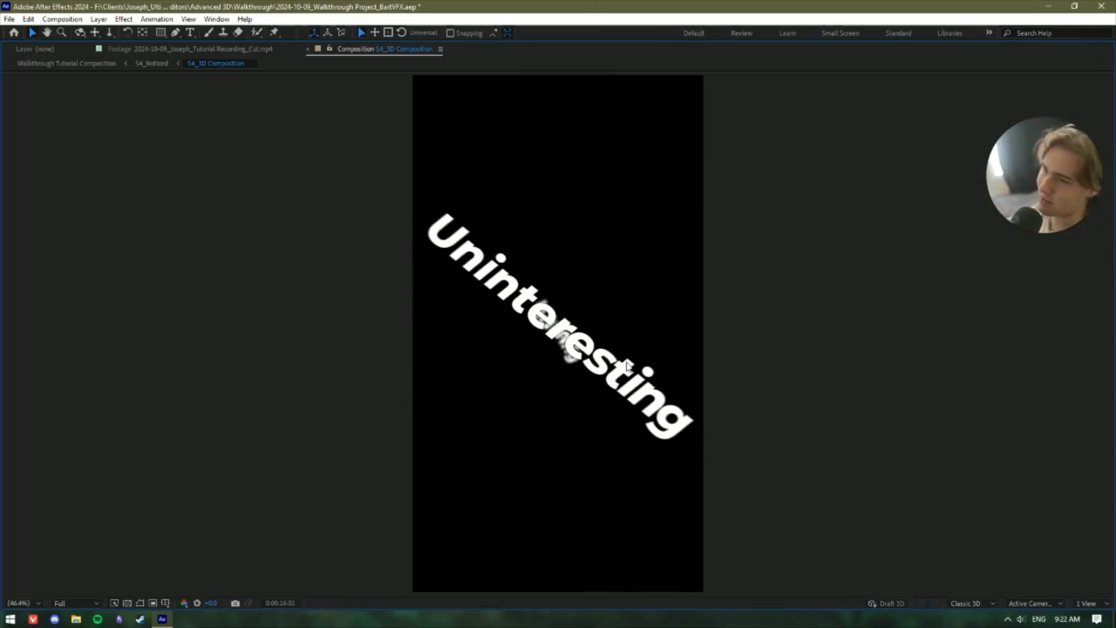
key("space")
scroll(573, 356, "up", 5)
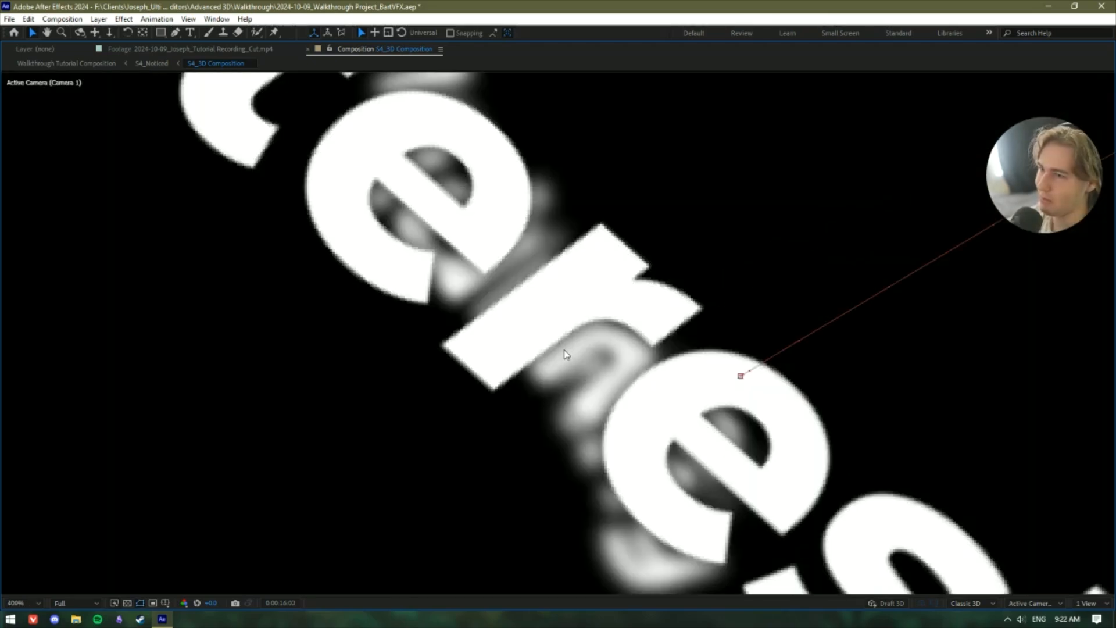
scroll(565, 357, "down", 6)
key("grave")
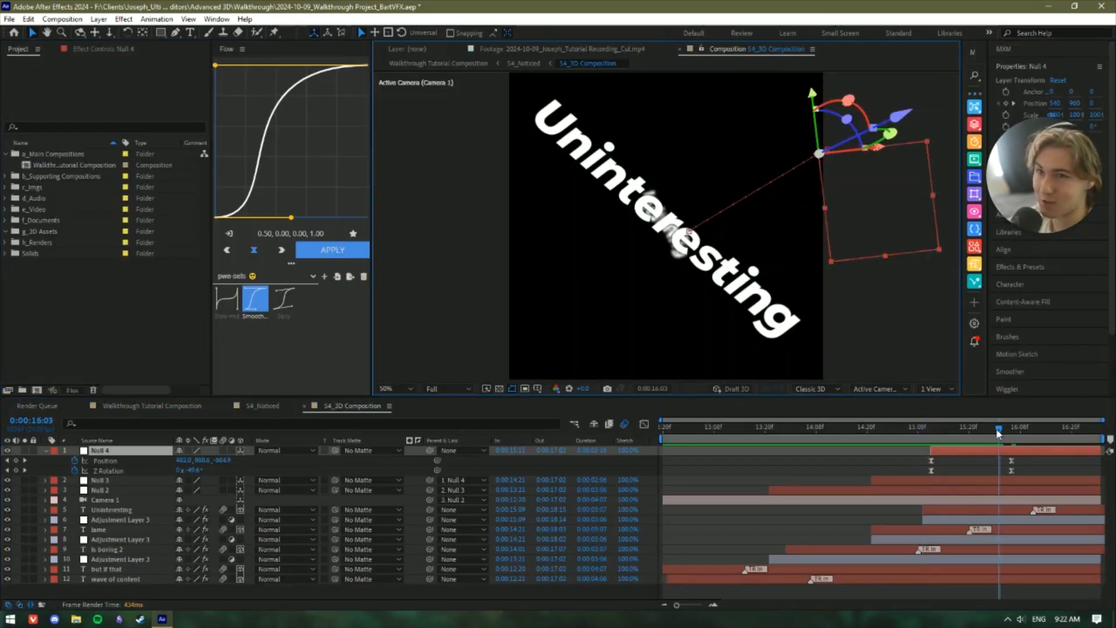
Review the text animation again from the composition's start at 0:00:12:20 to the Uninteresting text.
left_click_drag(998, 431, 949, 430)
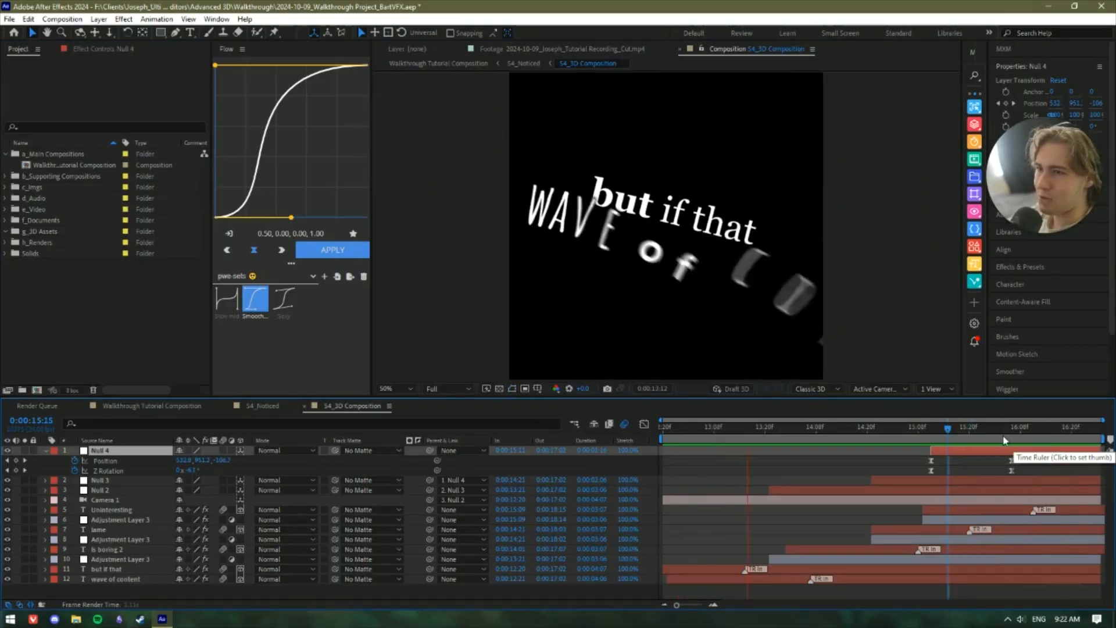
left_click_drag(807, 427, 592, 420)
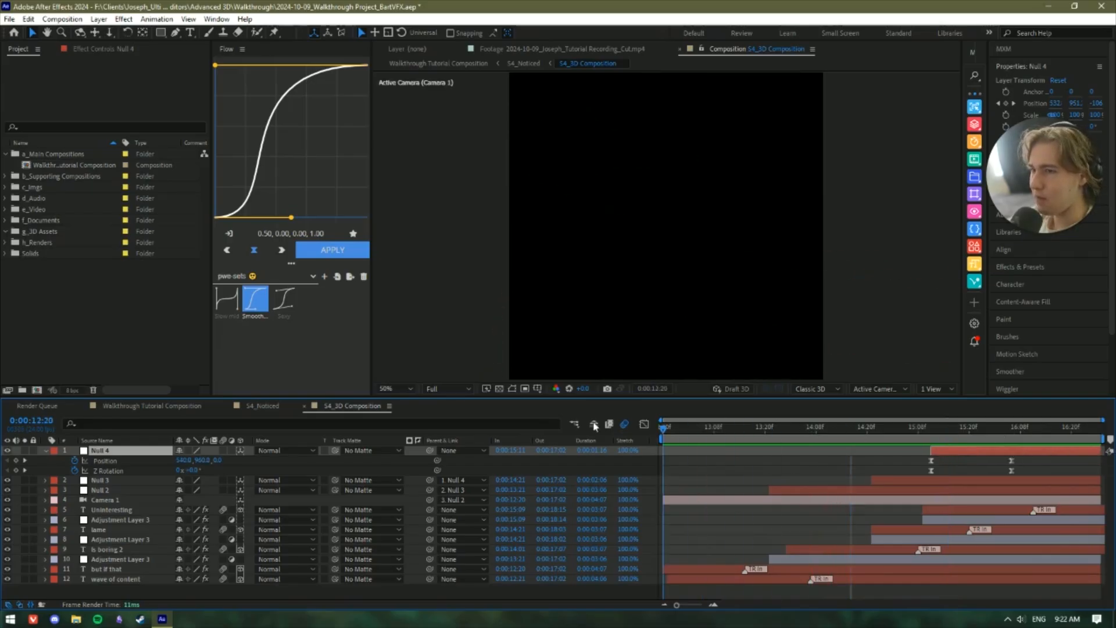
key("space")
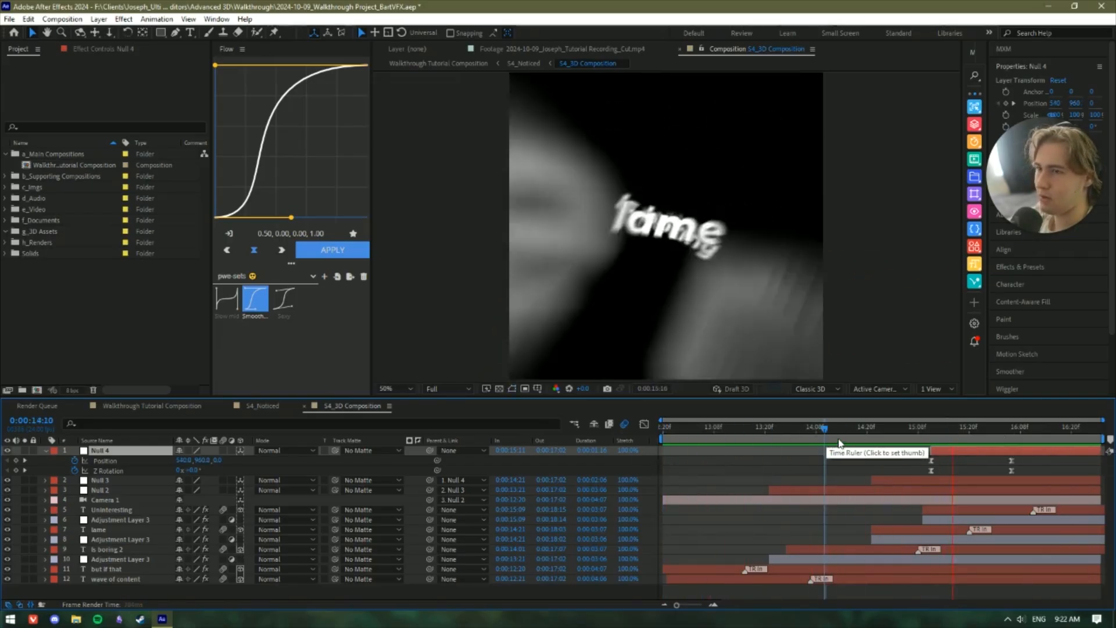
key("space")
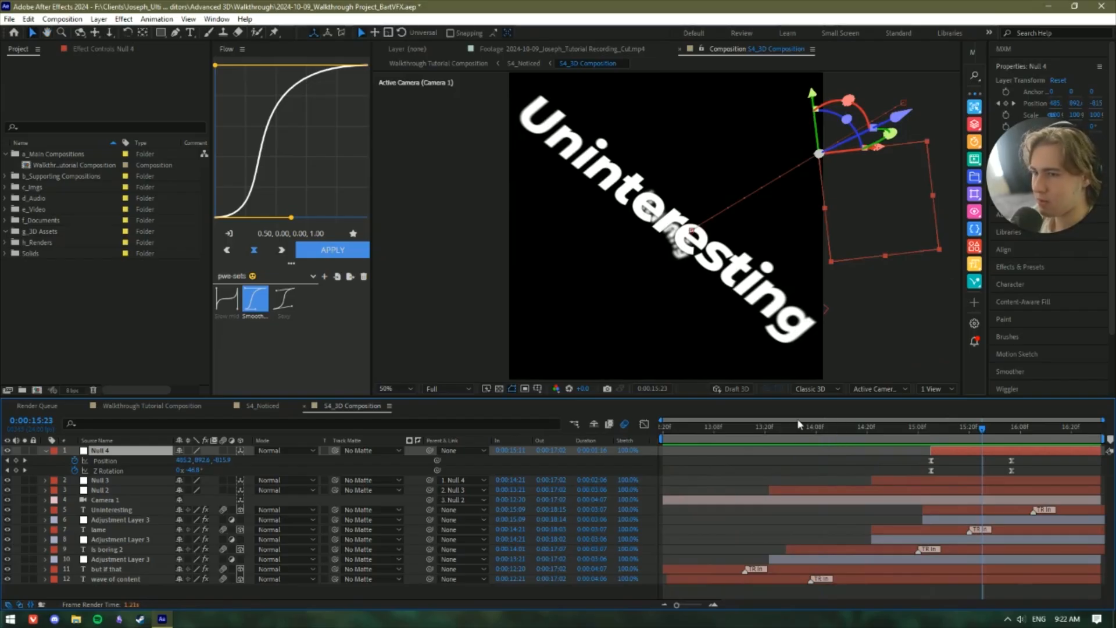
Reveal the Position and Z Rotation keyframes of Null 2 and Null 3 around 0:00:14:21.
left_click(856, 493)
key("u")
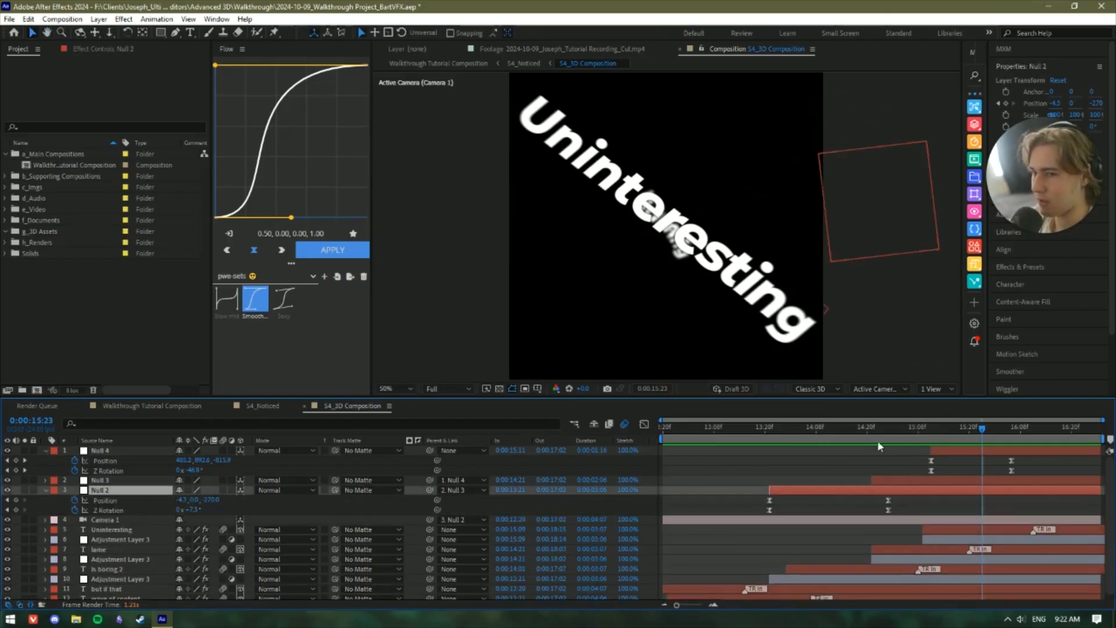
left_click(875, 433)
left_click(883, 473)
left_click(886, 482)
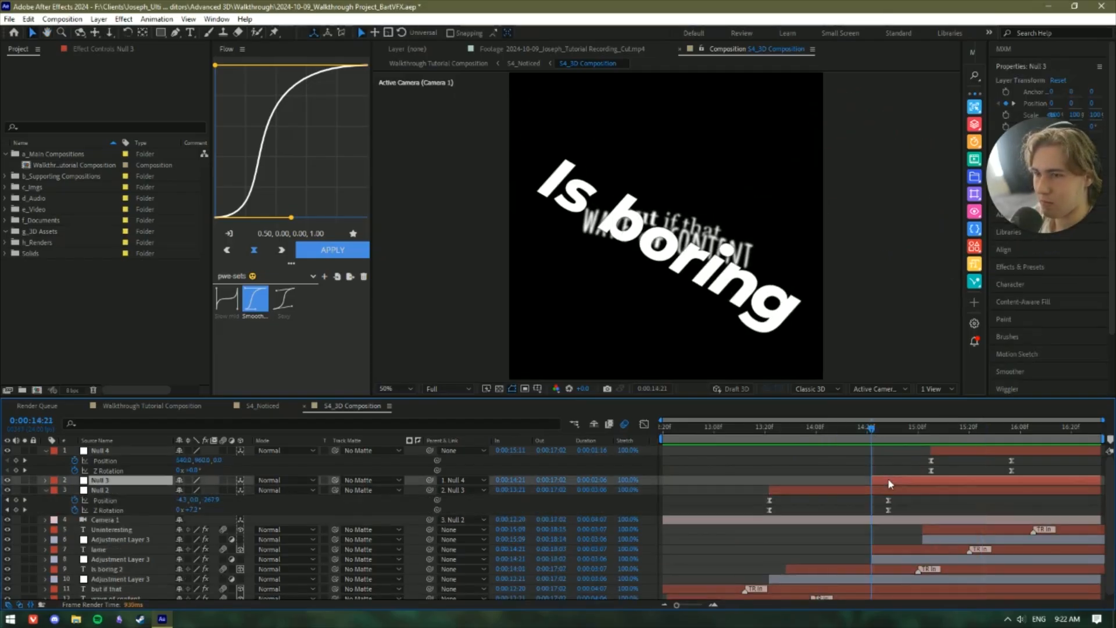
key("u")
Delay Null 2's final Position and Z Rotation keyframes, apply the 0.50, 0.00, 0.00, 1.00 easing to its keyframes and preview from 0:00:13:15.
left_click(886, 529)
left_click_drag(885, 525, 724, 518)
left_click(332, 250)
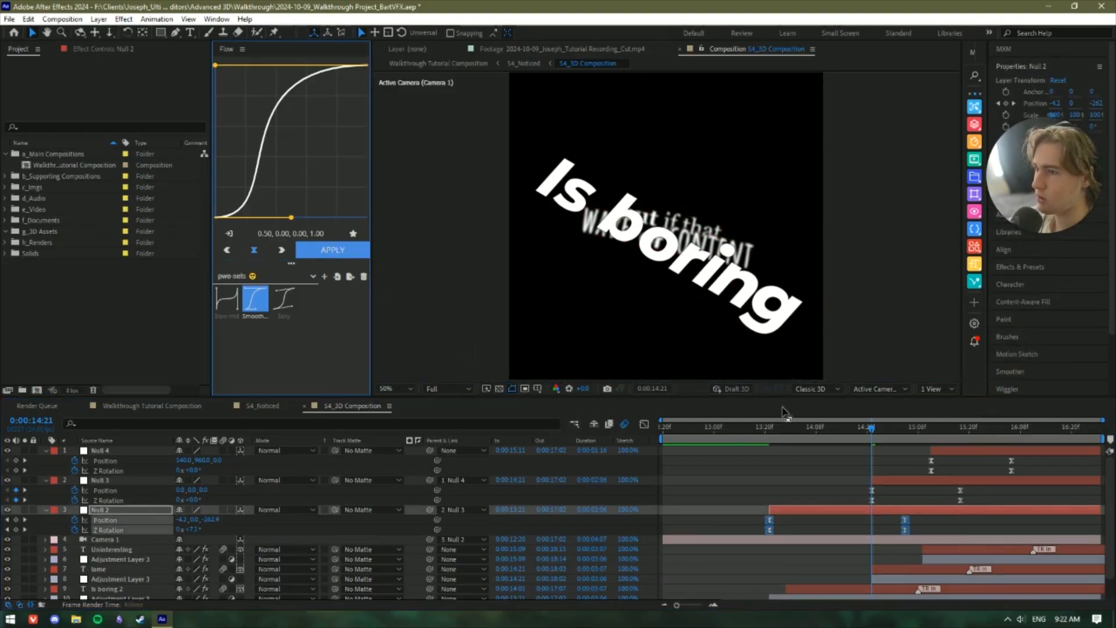
left_click(744, 426)
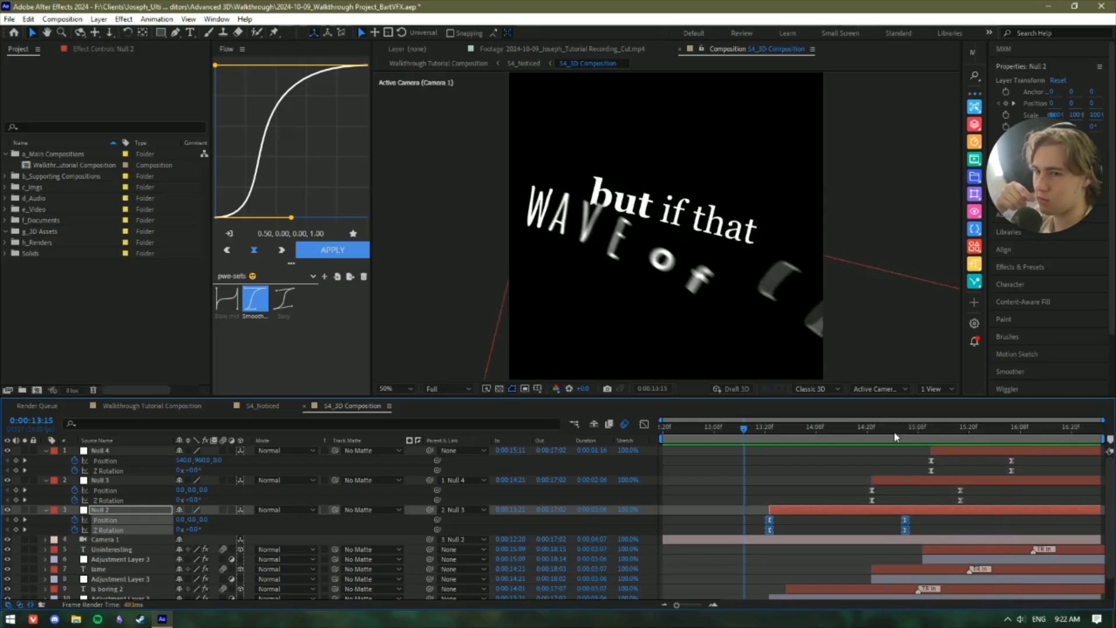
Close the S4_3D Composition timeline, find the end of Uninteresting in S4_Noticed and select the "then what's 2" and "the point? 2" layers.
left_click(305, 406)
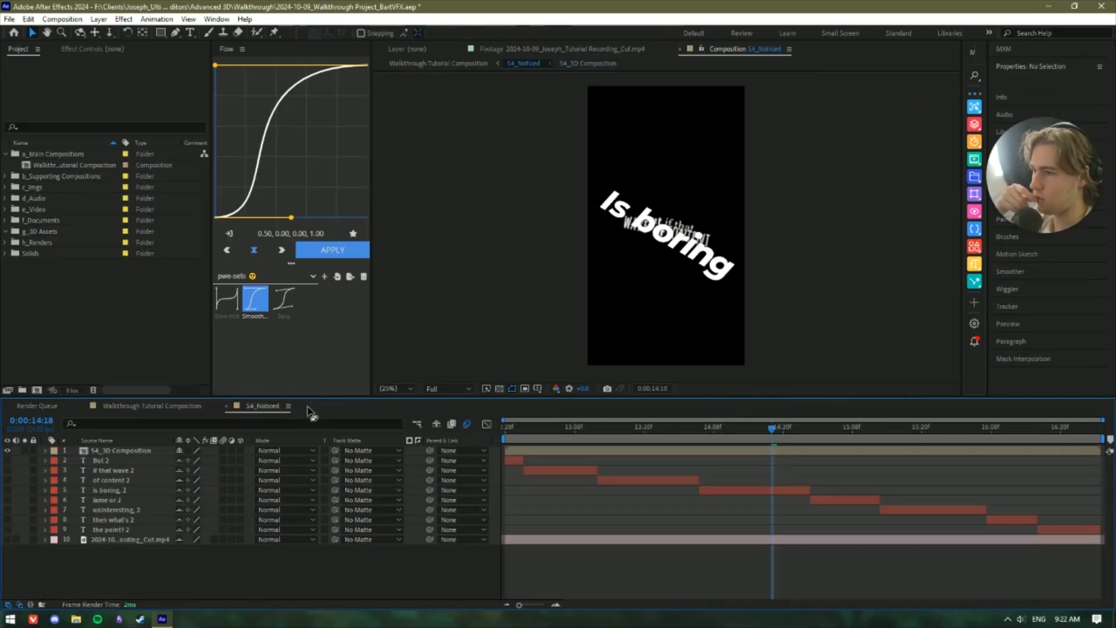
left_click_drag(819, 445, 995, 445)
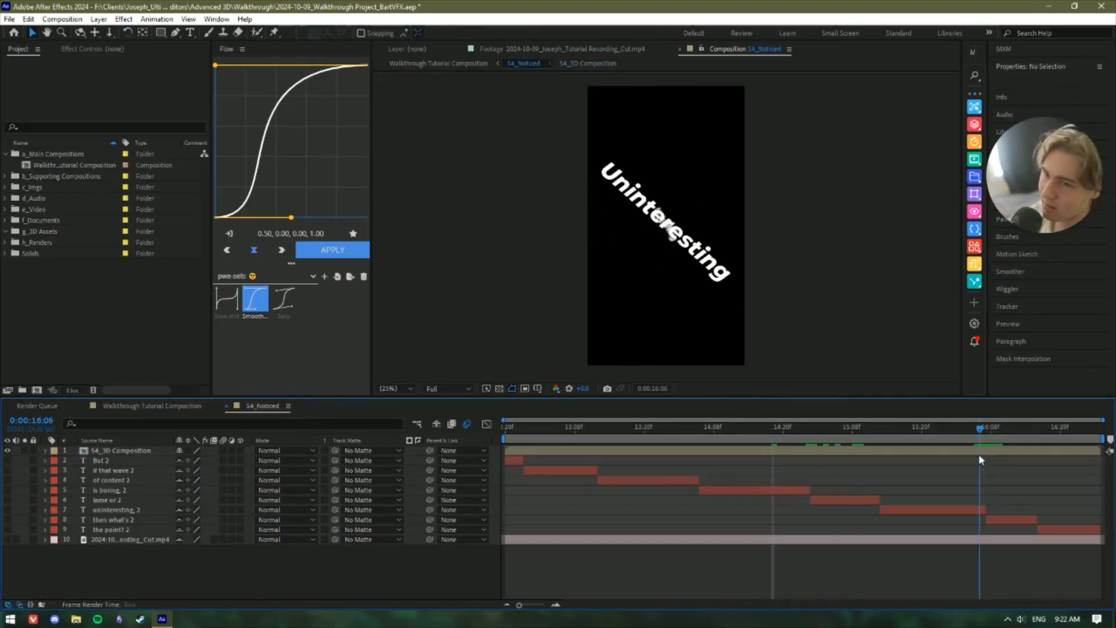
left_click(111, 529)
left_click(111, 519)
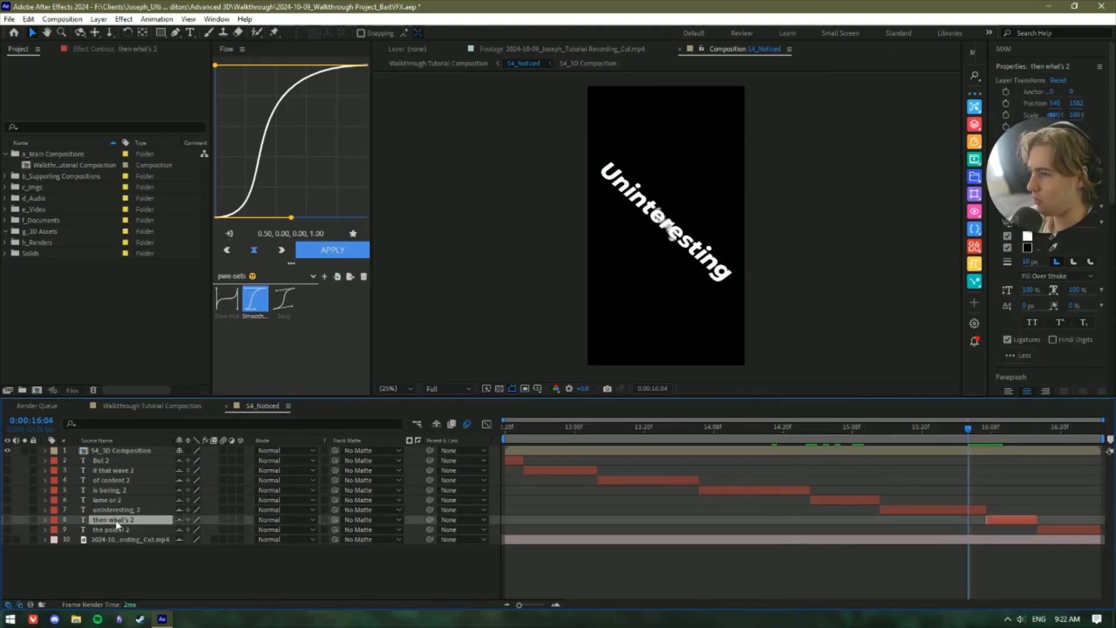
left_click(121, 531, "shift")
Split the S4_3D Composition layer at 0:00:16:07 and delete the part after it.
scroll(1077, 526, "up", 3)
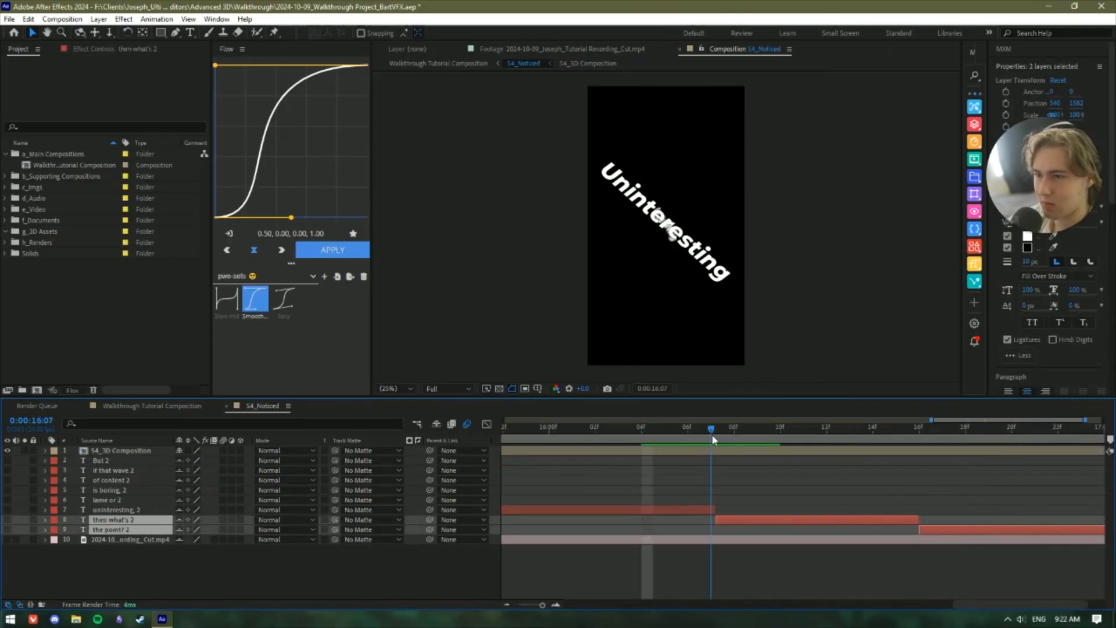
left_click(712, 433)
left_click(717, 449)
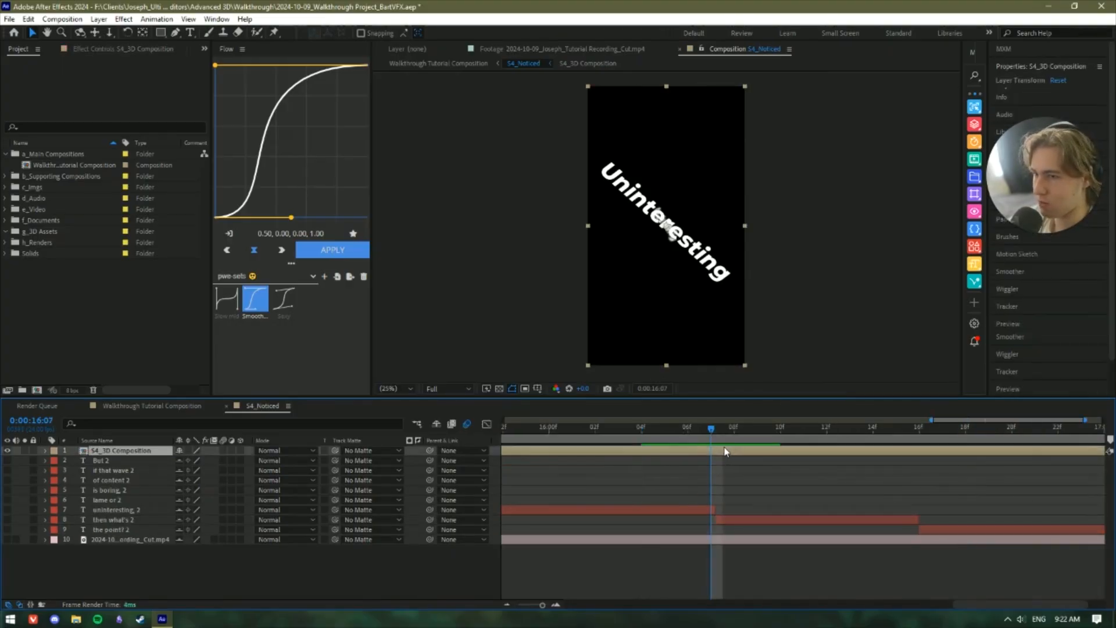
key("ctrl+shift+d")
key("Delete")
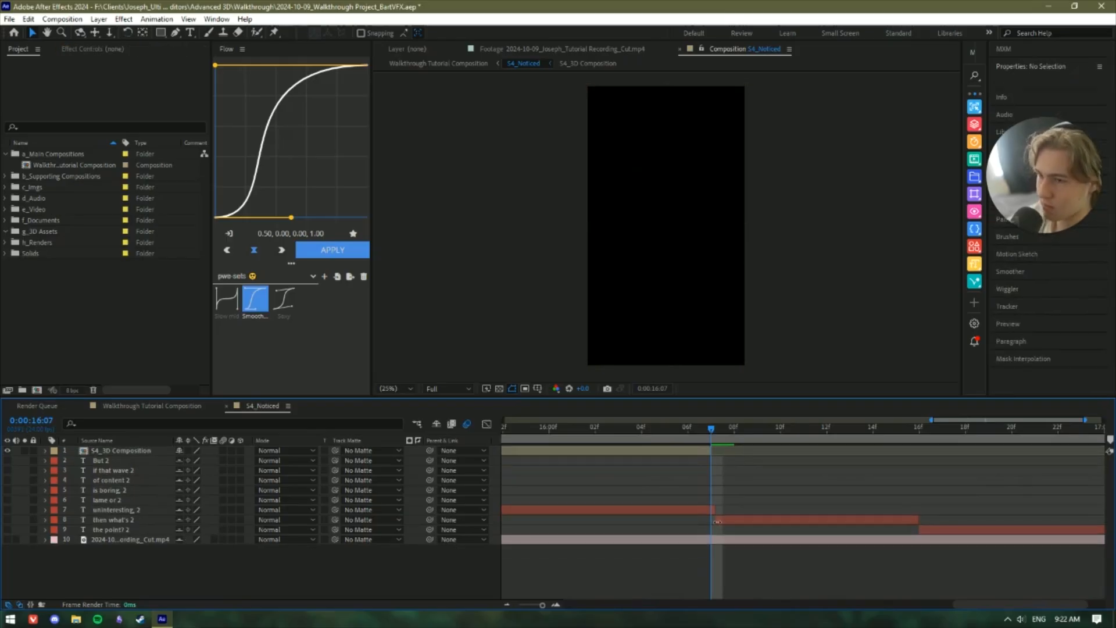
Split the 2024-10-09 recording footage layer at 0:00:16:07, show the second part's video and turn on the audio of both parts.
left_click(139, 540)
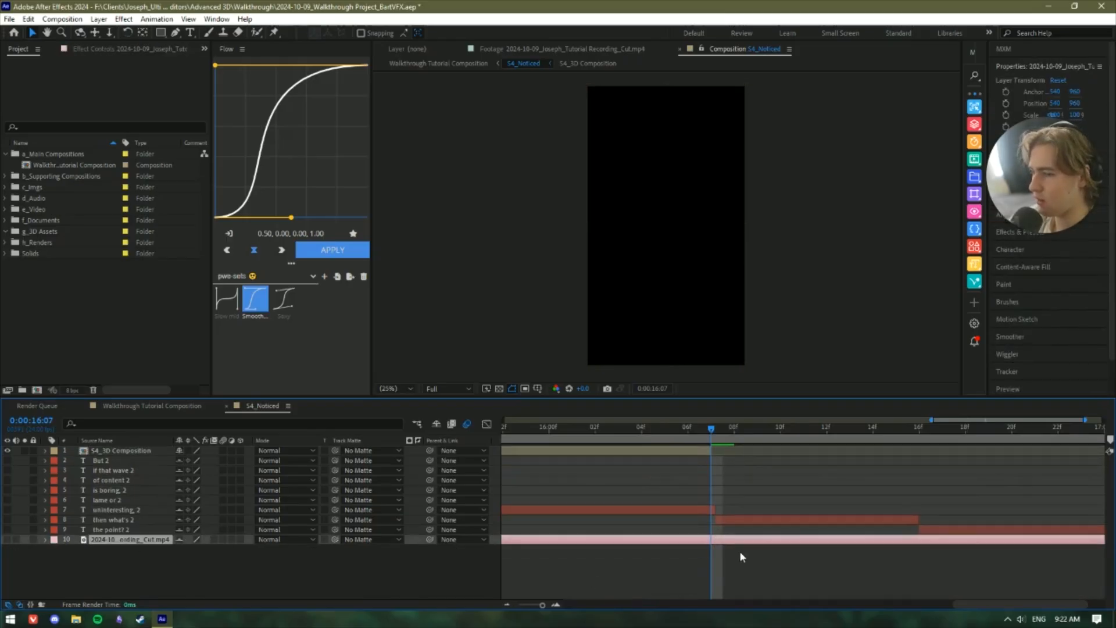
key("ctrl+shift+d")
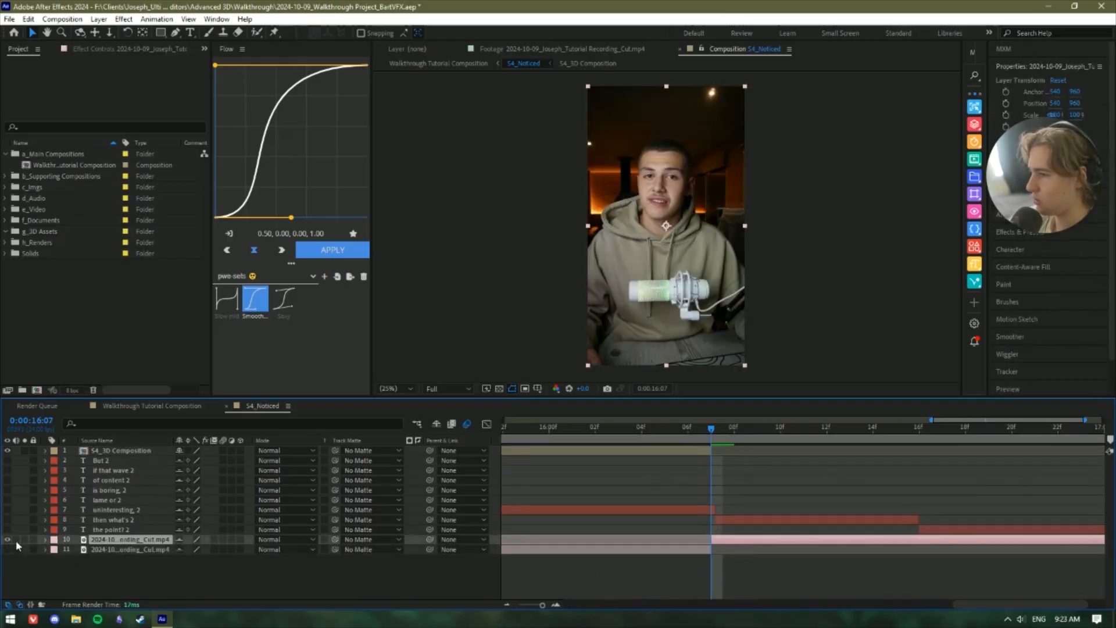
key("semicolon")
left_click(749, 549)
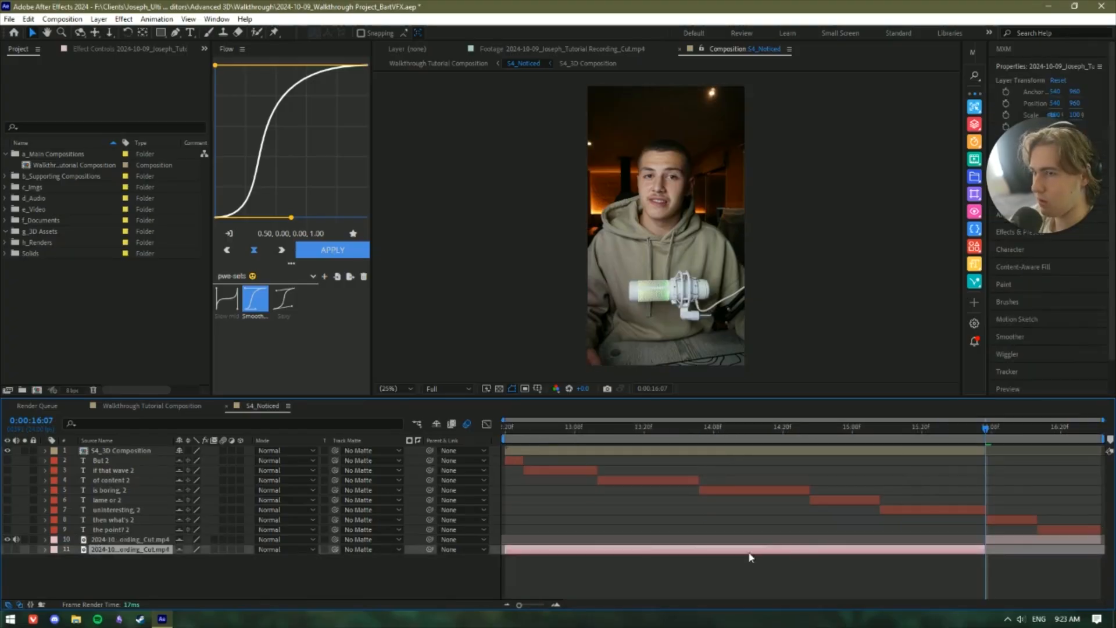
left_click(13, 557)
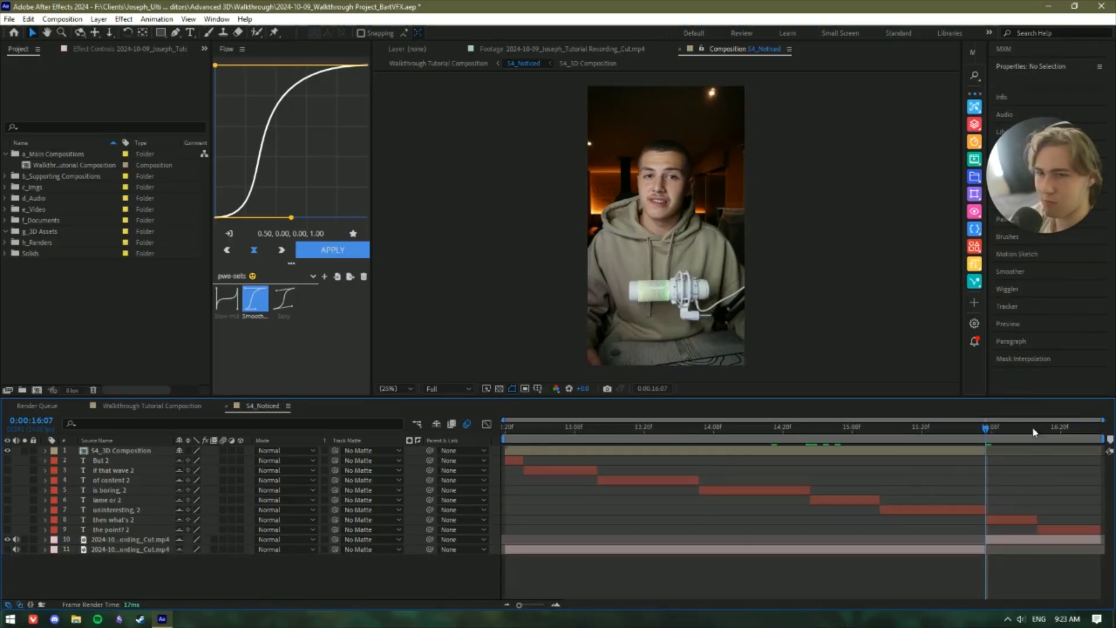
Preview S4_Noticed from 0:00:12:20 and scrub back through the Uninteresting section from 0:00:16:06 to 0:00:15:13.
left_click_drag(985, 428, 463, 466)
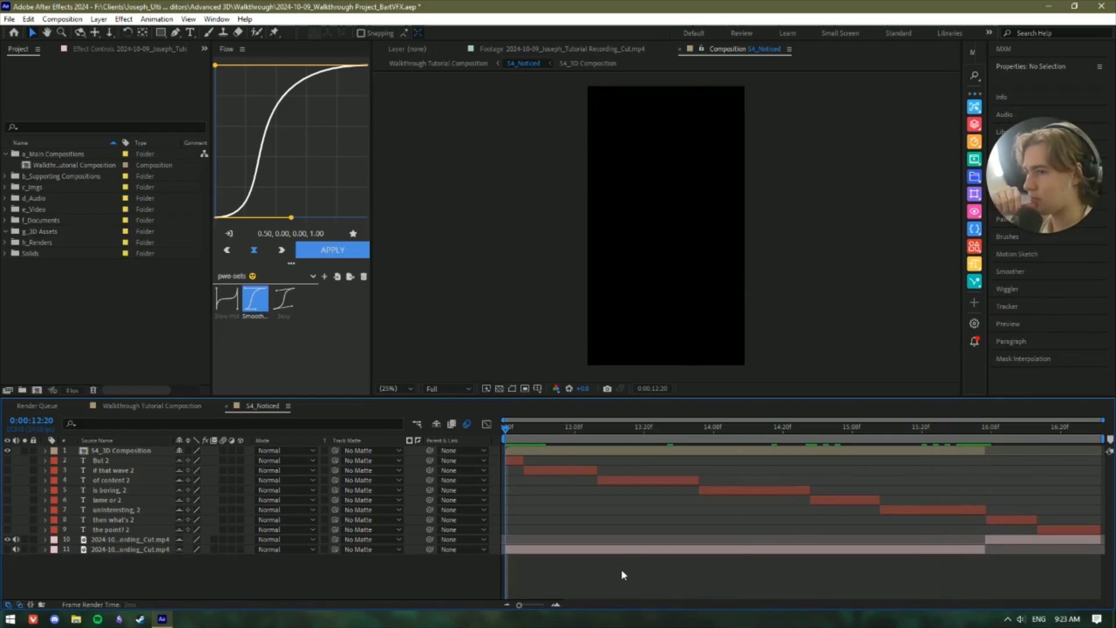
key("space")
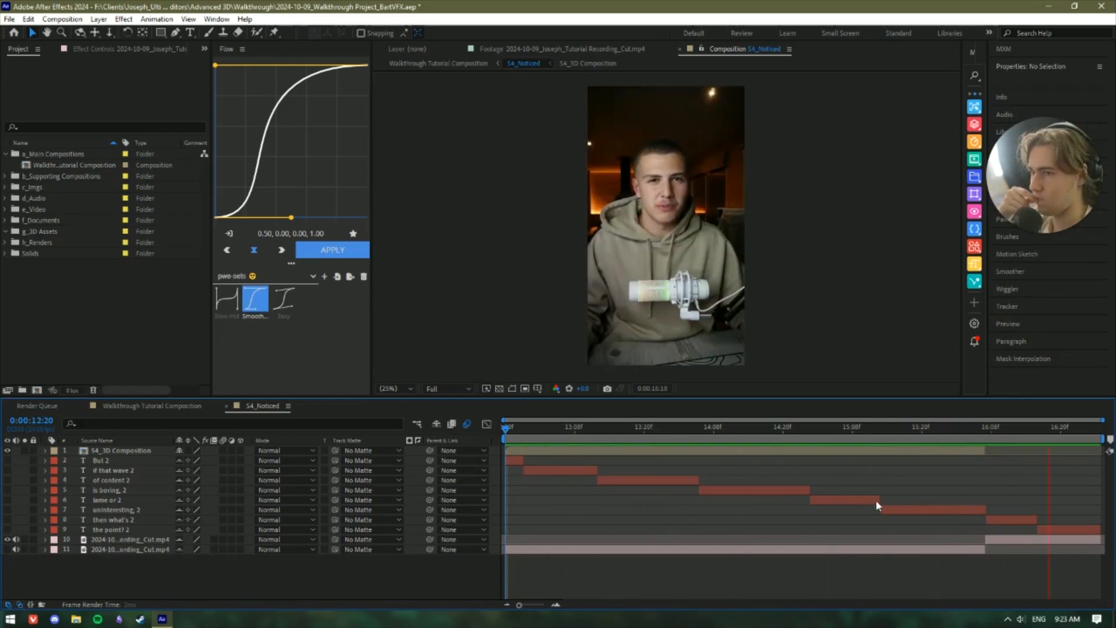
left_click(981, 440)
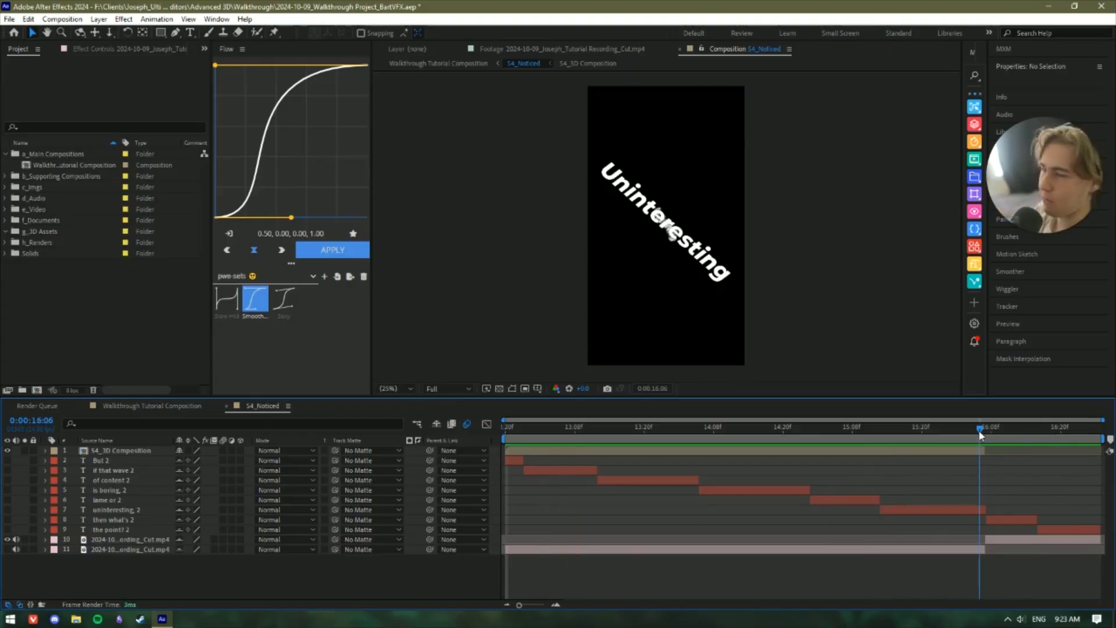
left_click_drag(979, 435, 881, 480)
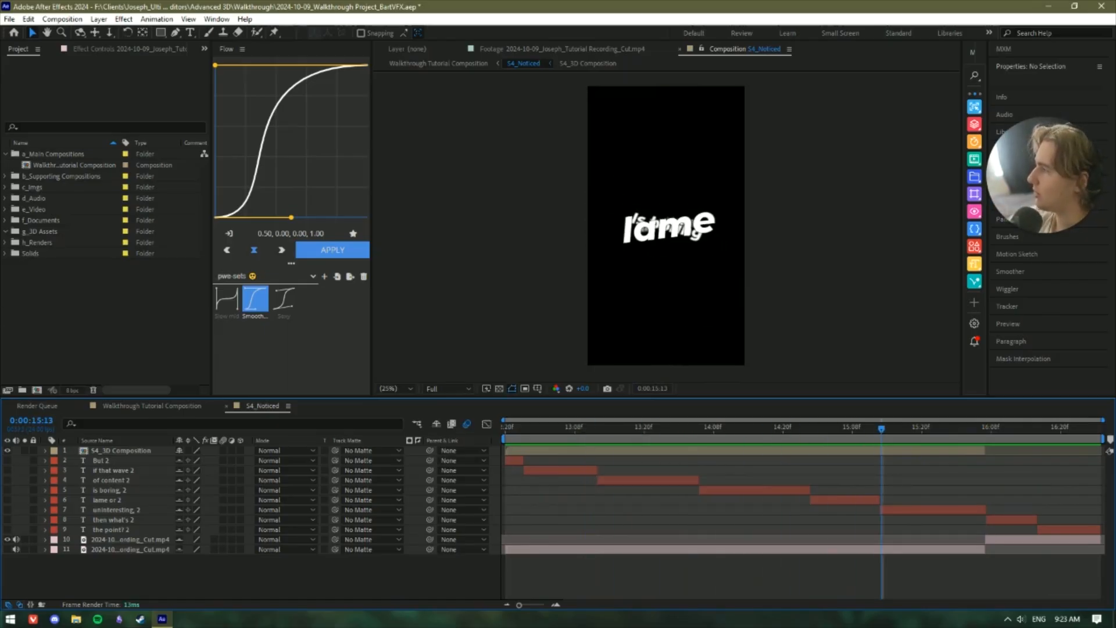
In Walkthrough Tutorial Composition, examine the S2_Focus on output layer up close at 0:00:06:17 together with its applied effects.
left_click(166, 402)
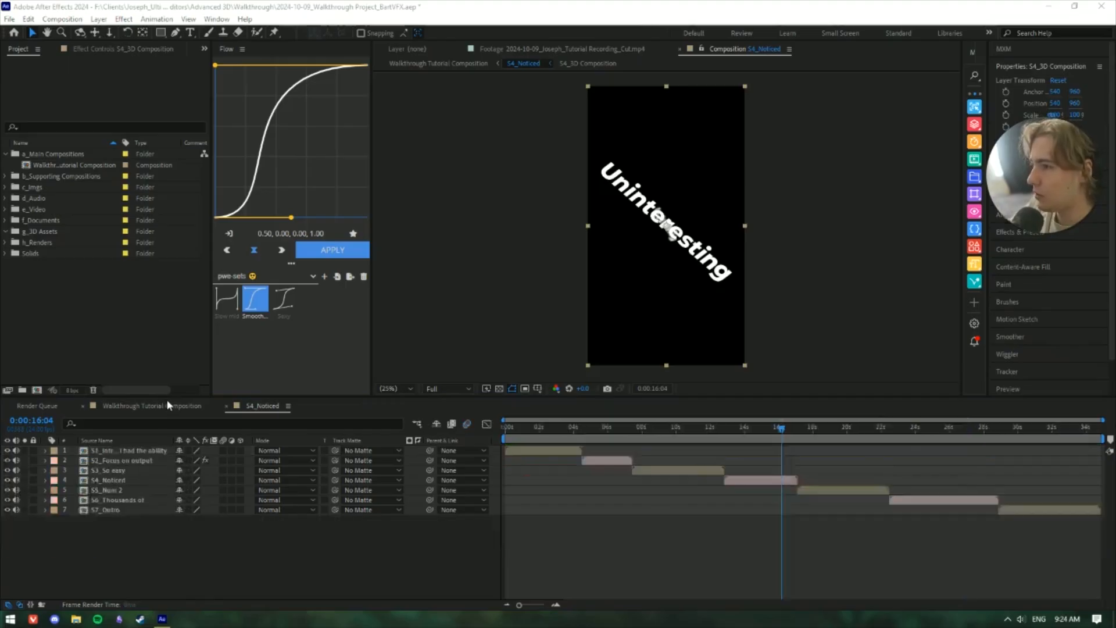
left_click(619, 429)
left_click(615, 460)
scroll(708, 224, "up", 2)
key("grave")
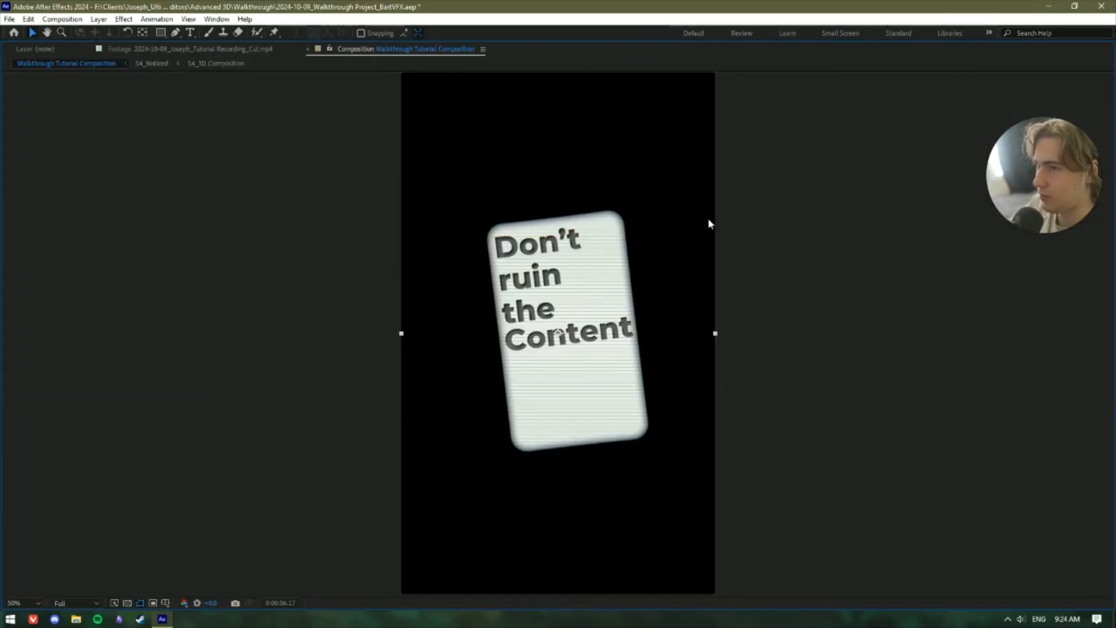
scroll(708, 223, "up", 2)
key("grave")
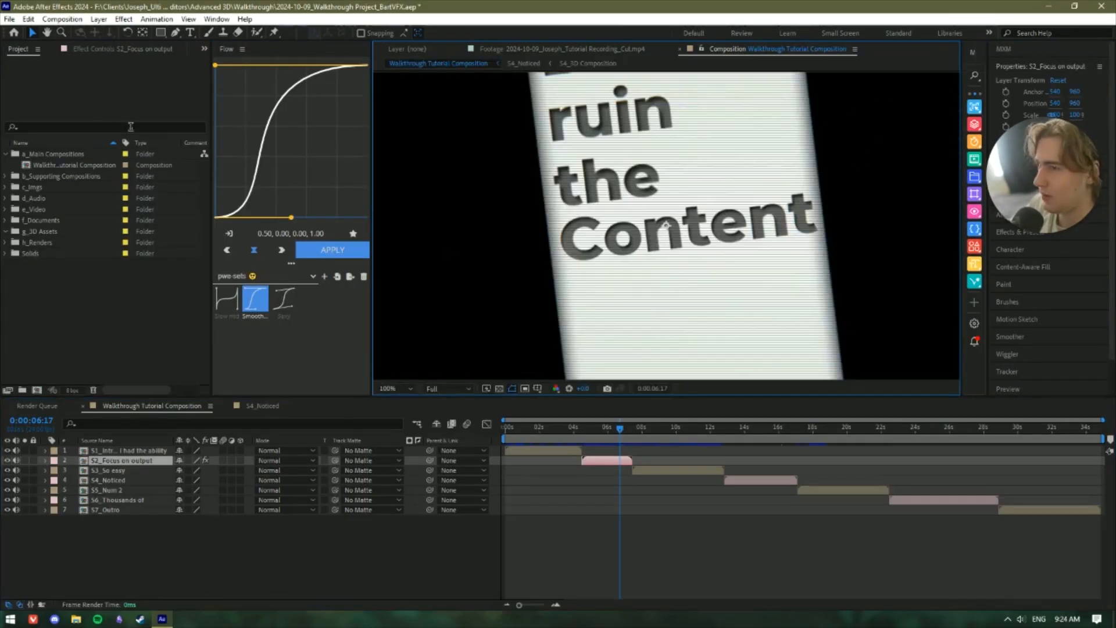
left_click(85, 49)
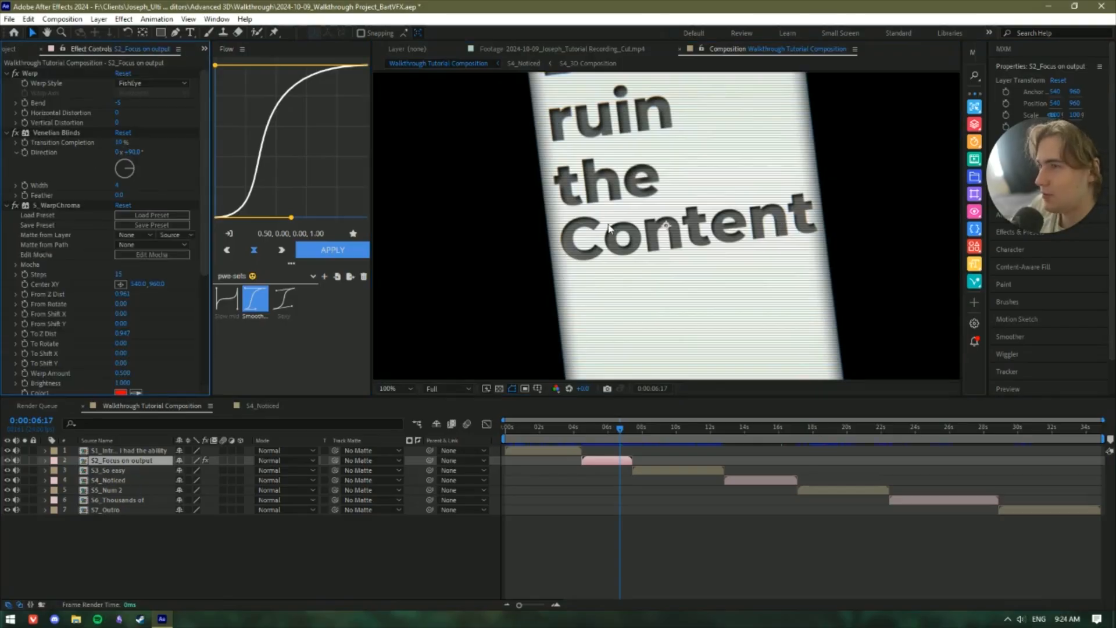
key("grave")
scroll(551, 273, "down", 2)
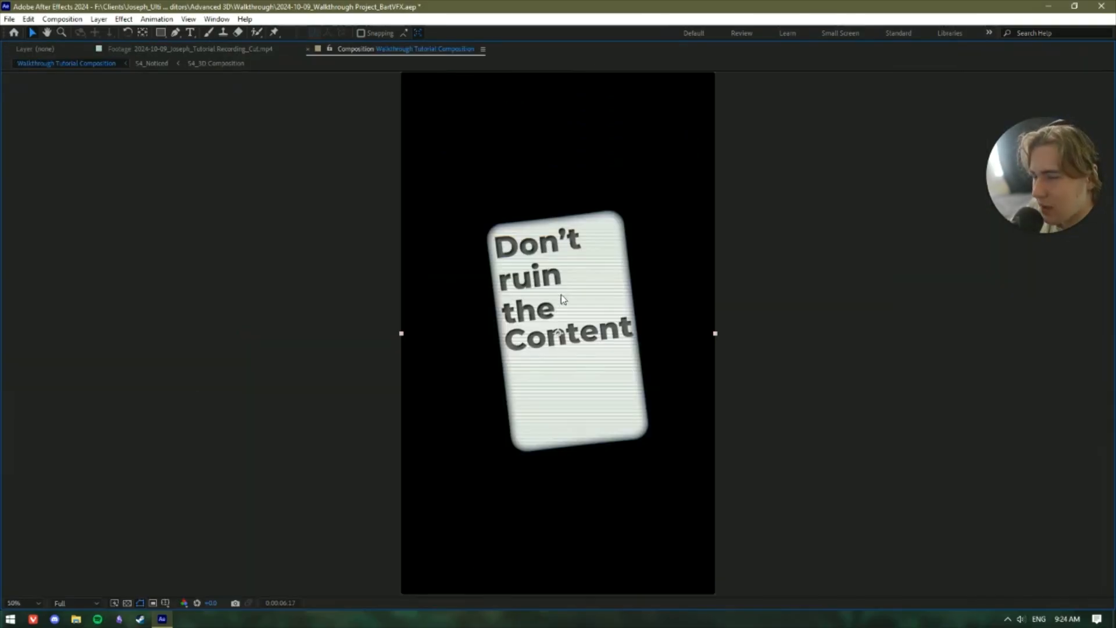
scroll(561, 295, "up", 2)
scroll(567, 323, "down", 2)
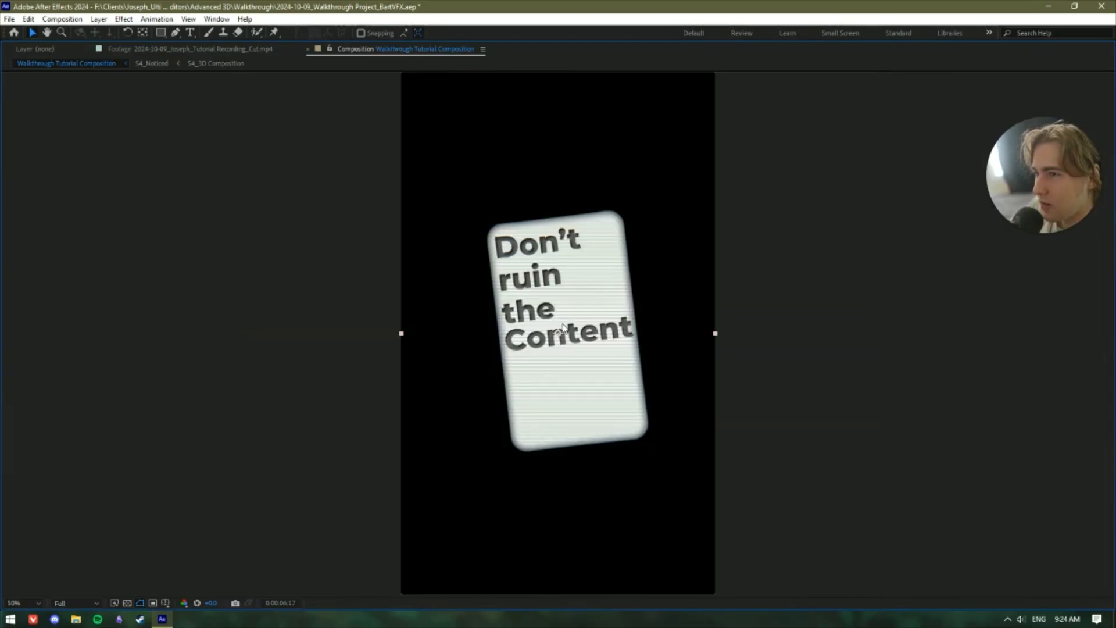
Copy the Warp, Venetian Blinds and S_WarpChroma effects from S2_Focus on output onto the S4_3D Composition layer inside S4_Noticed.
key("grave")
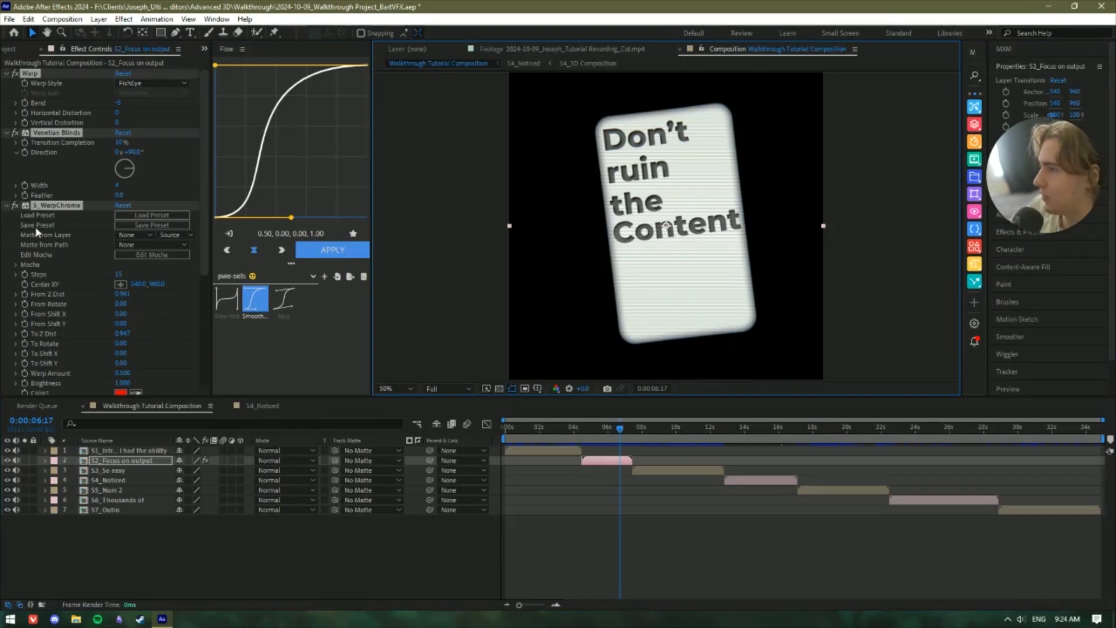
left_click(732, 429)
left_click(748, 478)
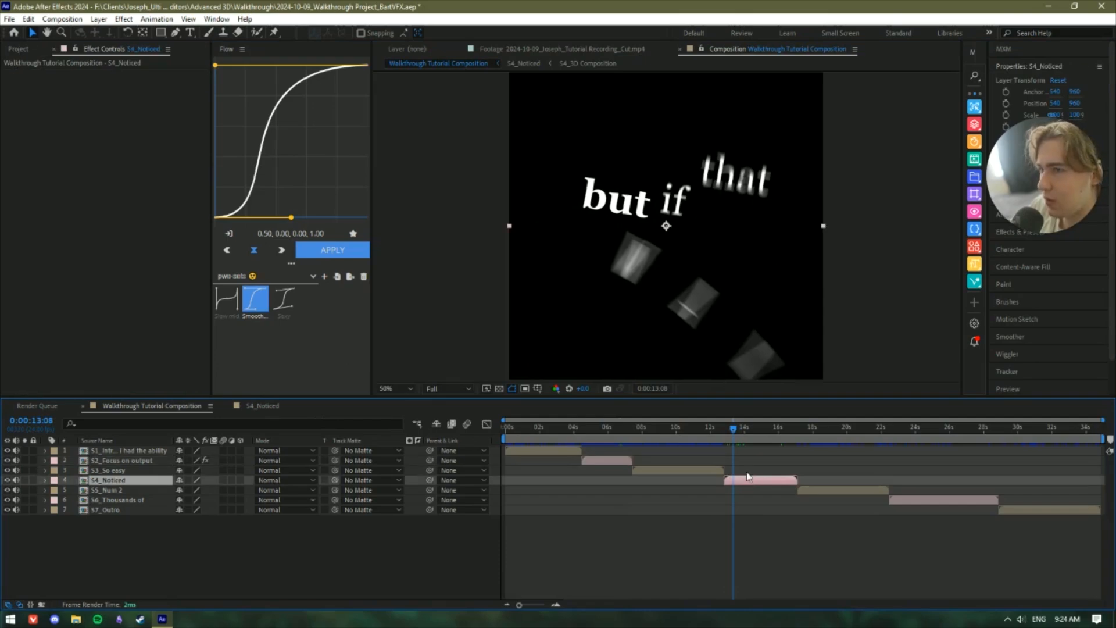
double_click(742, 480)
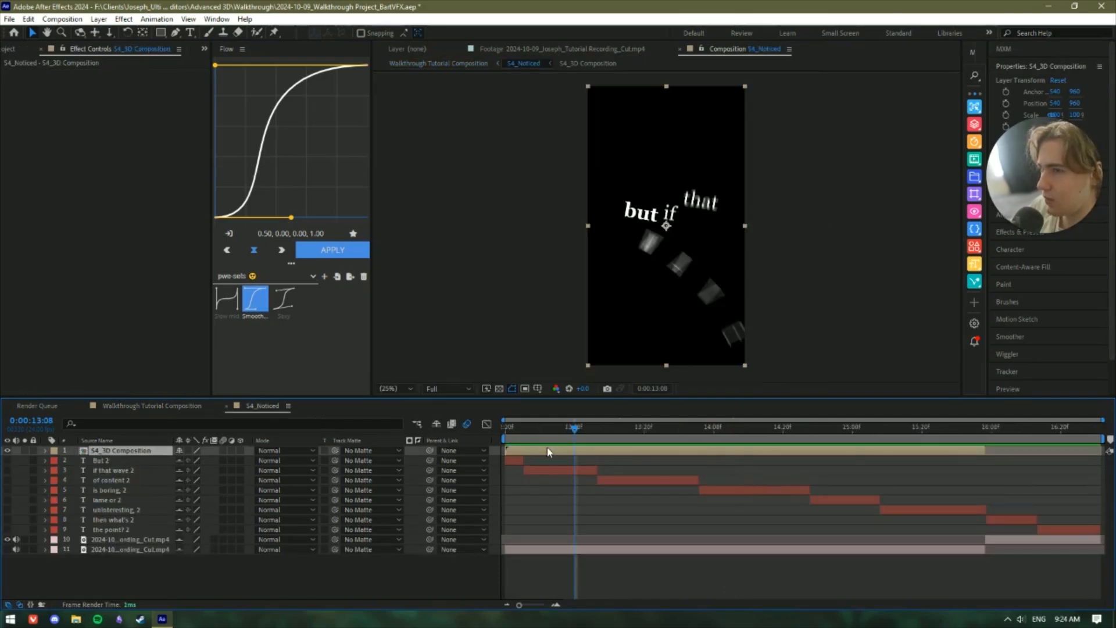
key("slash")
Examine the scan lines and colour fringing on the "but if that" letters up close at 0:00:13:08.
key("grave")
scroll(677, 257, "down", 1)
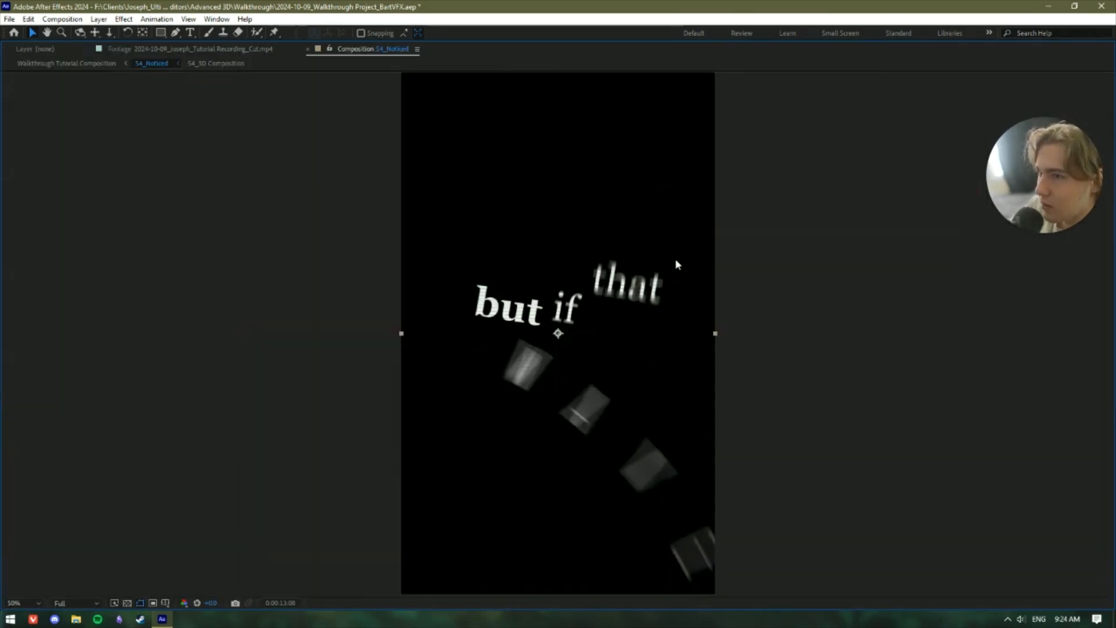
scroll(675, 258, "up", 5)
left_click_drag(302, 226, 503, 548)
left_click_drag(225, 366, 517, 449)
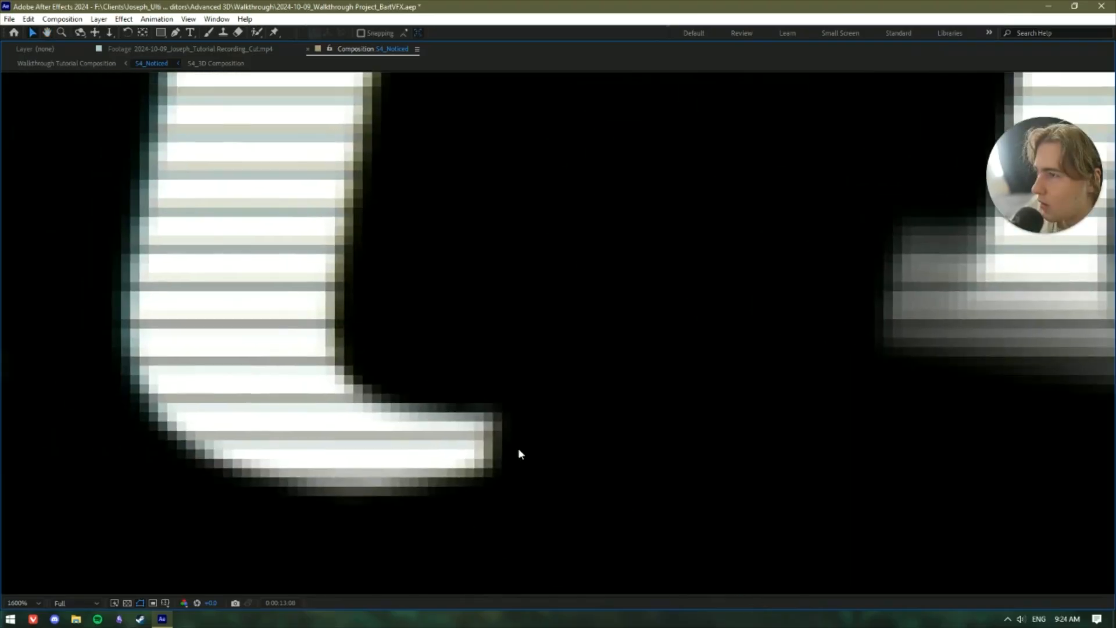
scroll(505, 436, "down", 2)
left_click_drag(417, 354, 429, 416)
left_click_drag(669, 349, 286, 396)
left_click_drag(870, 297, 494, 384)
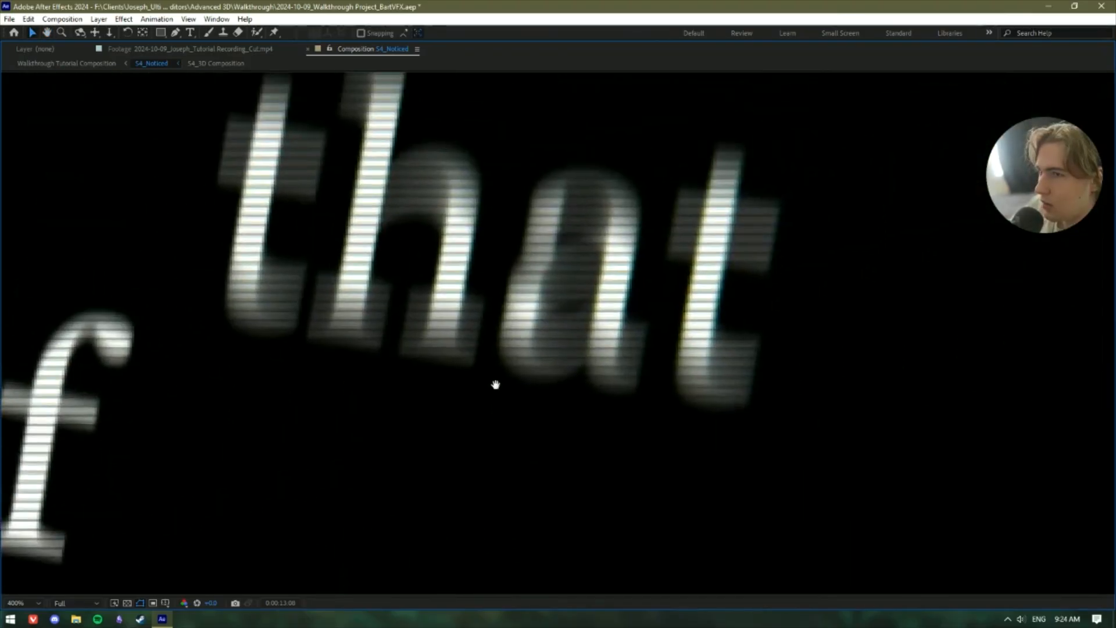
key("grave")
scroll(528, 282, "down", 1)
Set the S_WarpChroma To Z Dist on S4_3D Composition to 0.971 and check the colour fringing on the letters up close.
left_click(26, 266)
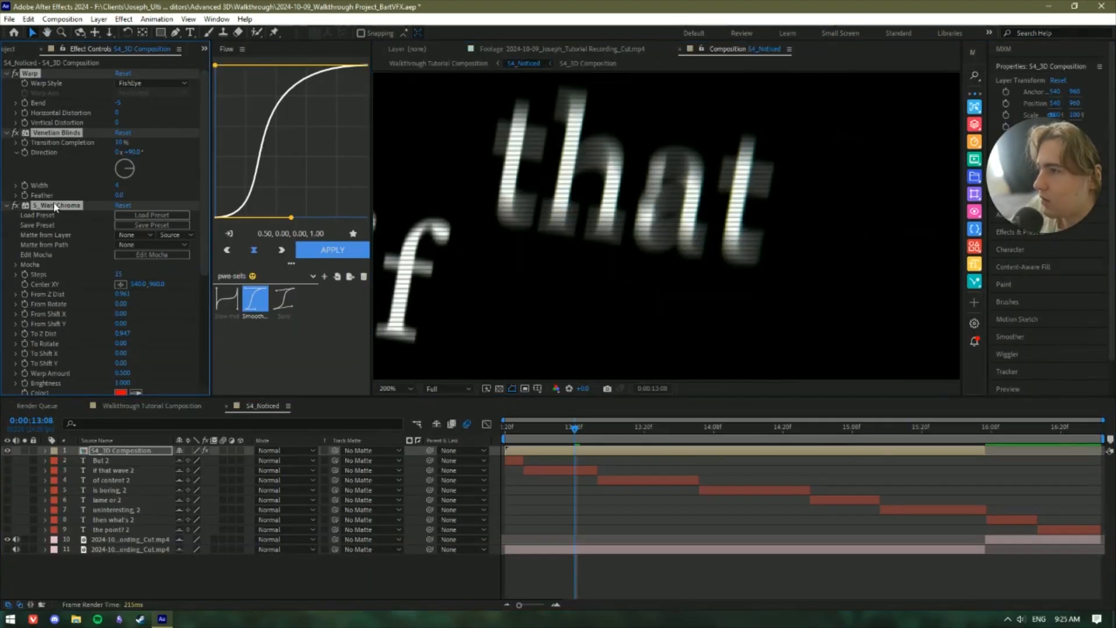
left_click(608, 498)
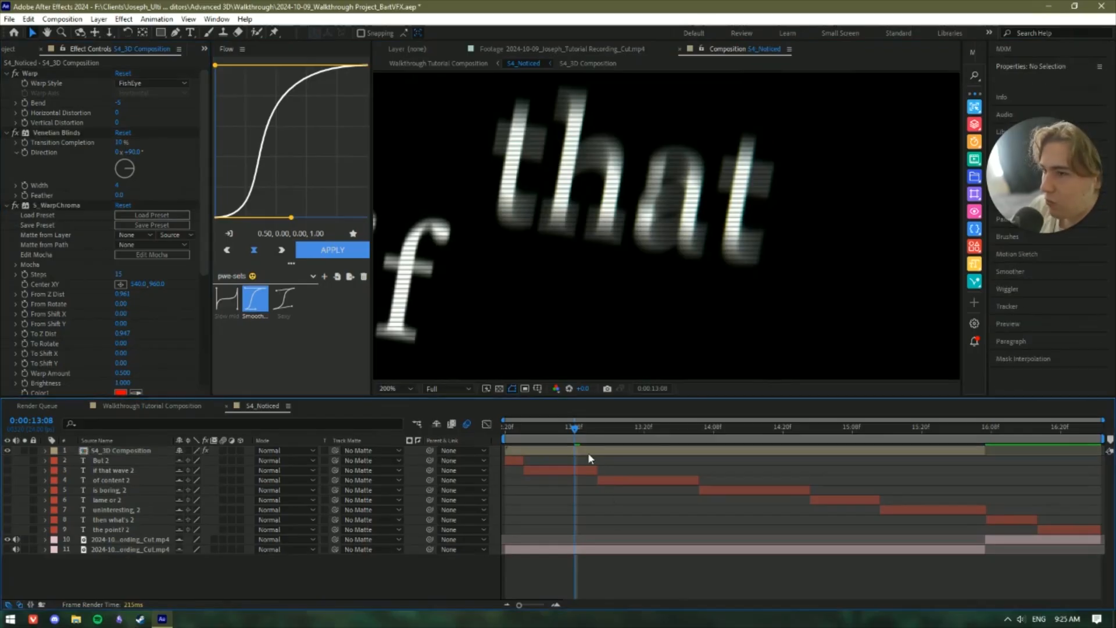
left_click(43, 208)
scroll(499, 202, "down", 6)
scroll(691, 234, "up", 6)
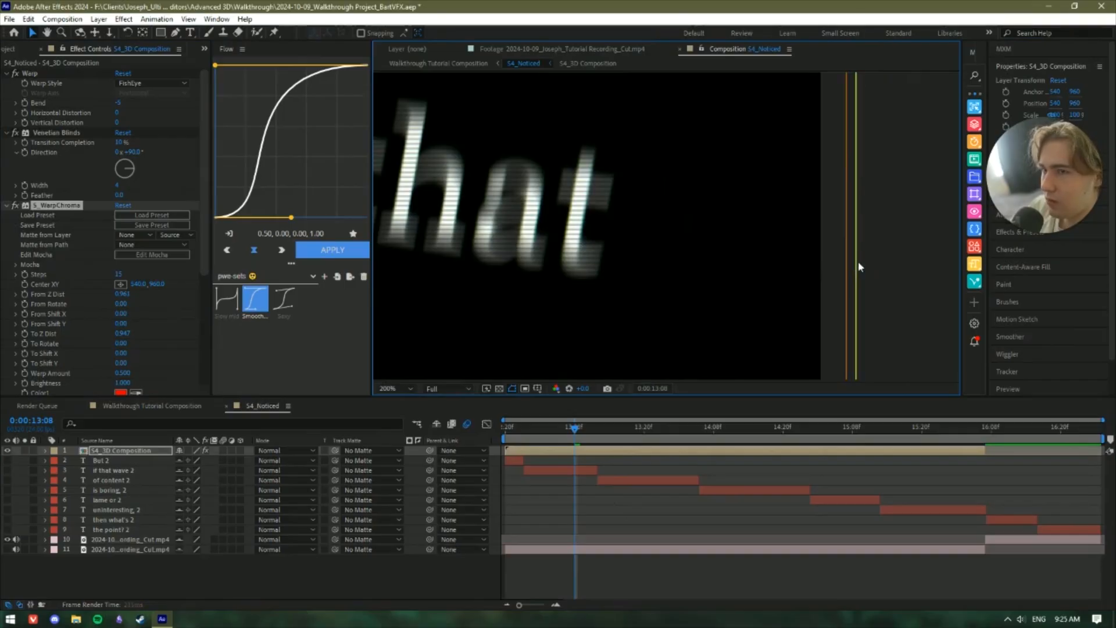
scroll(593, 247, "down", 4)
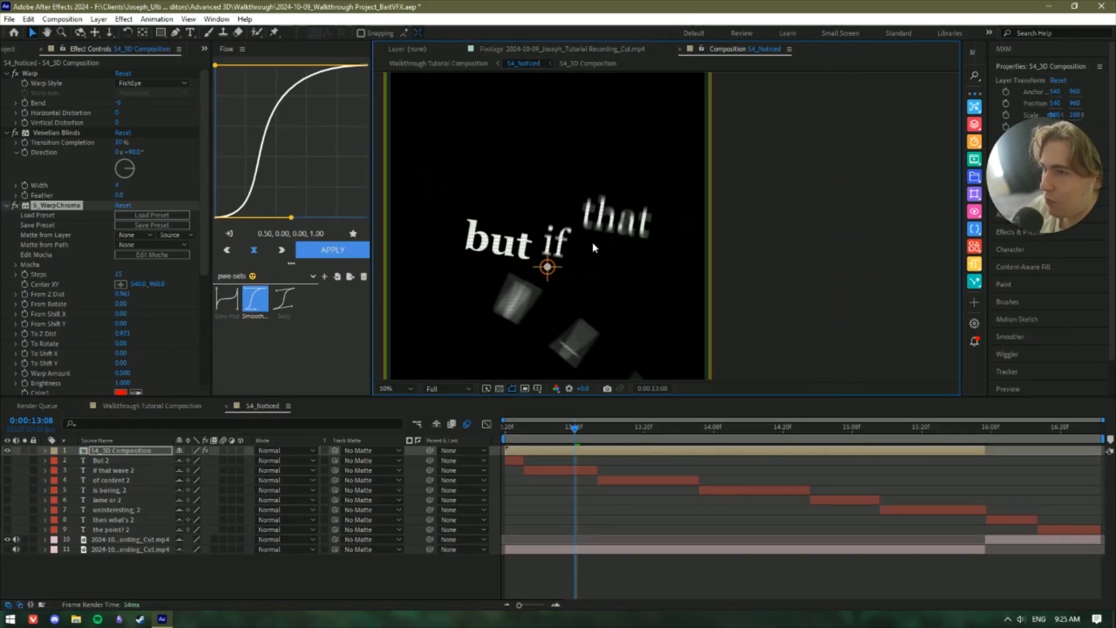
scroll(593, 248, "up", 7)
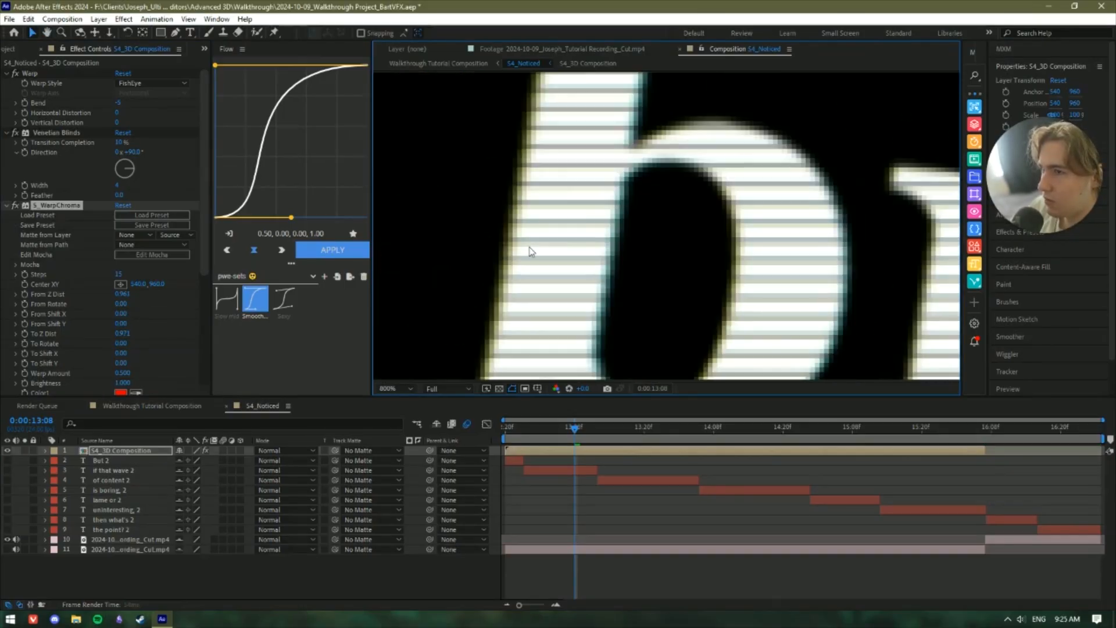
scroll(690, 258, "down", 4)
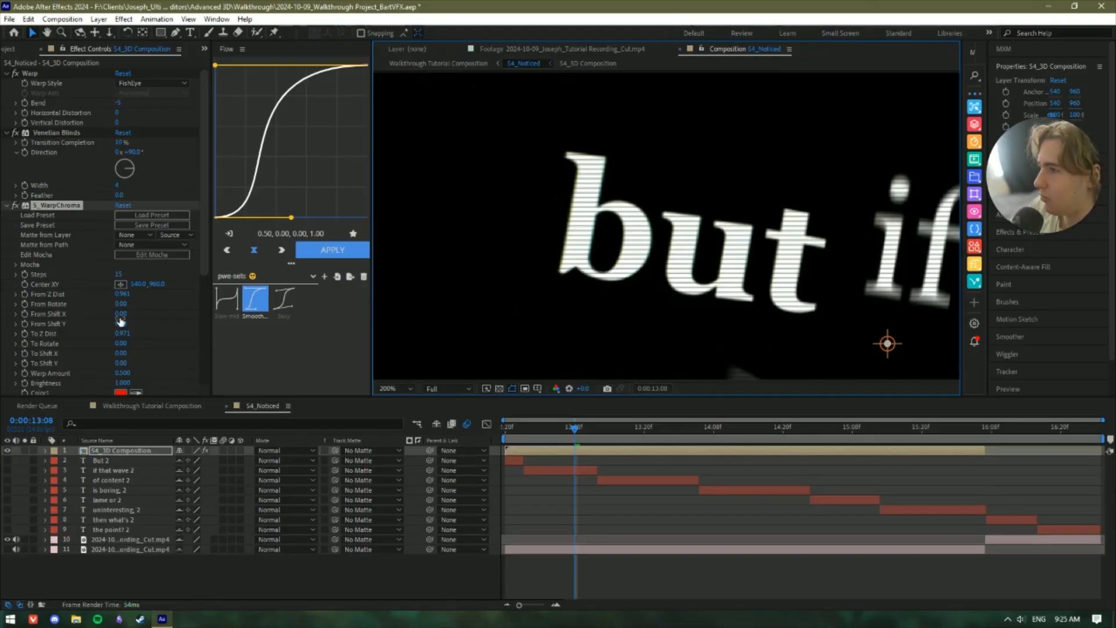
scroll(120, 321, "down", 5)
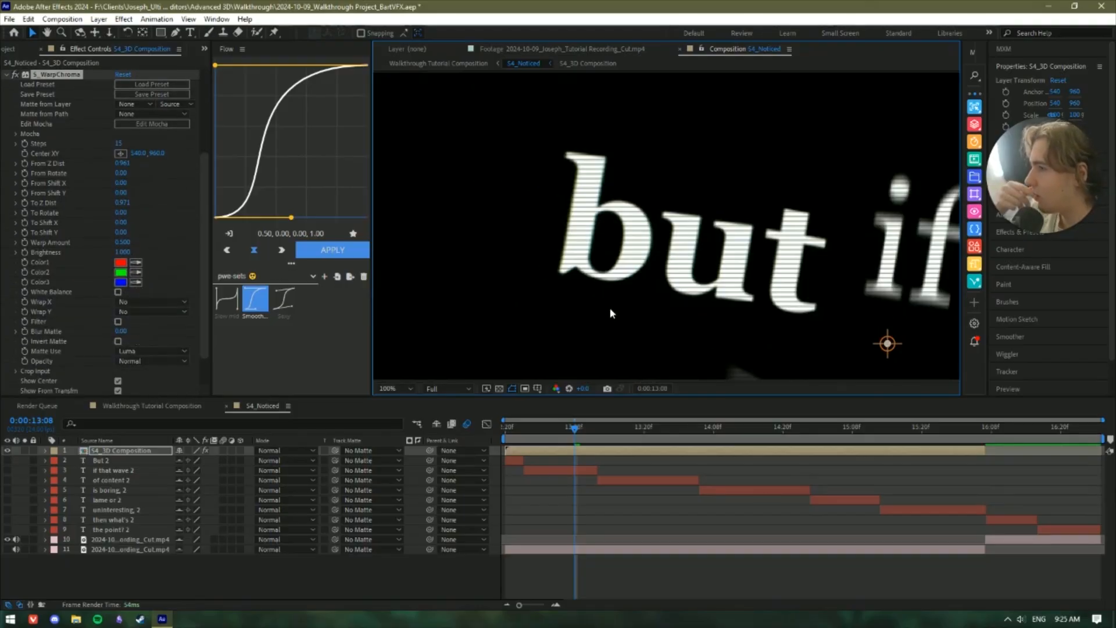
scroll(845, 249, "up", 4)
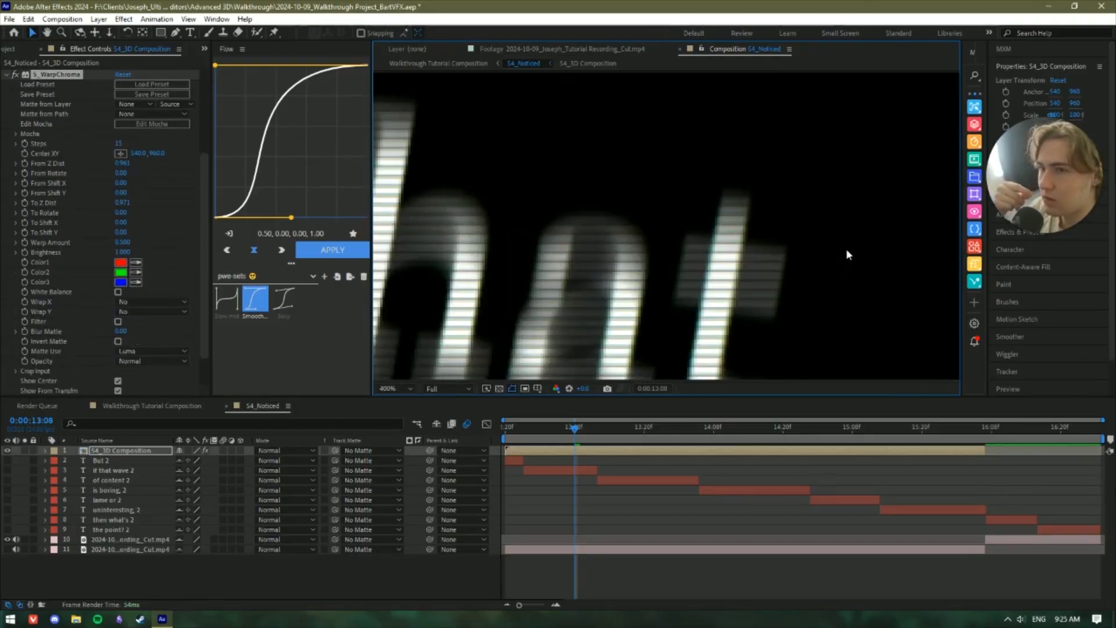
scroll(846, 249, "down", 2)
mouse_move(812, 248)
left_mouse_down()
mouse_move(526, 271)
mouse_move(795, 286)
mouse_move(717, 277)
mouse_move(695, 287)
left_mouse_up()
key("ctrl+z")
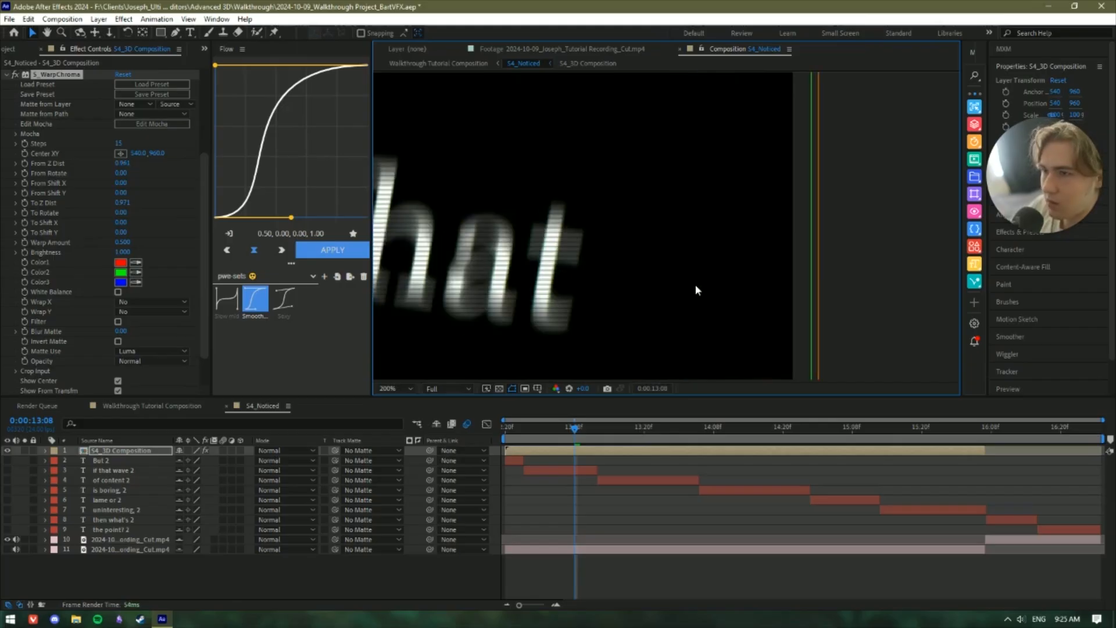
In Walkthrough Tutorial Composition, set S_WarpChroma To Z Dist on S2_Focus on output to 0.976 and check the fringing up close at 0:00:06:04.
left_click(168, 406)
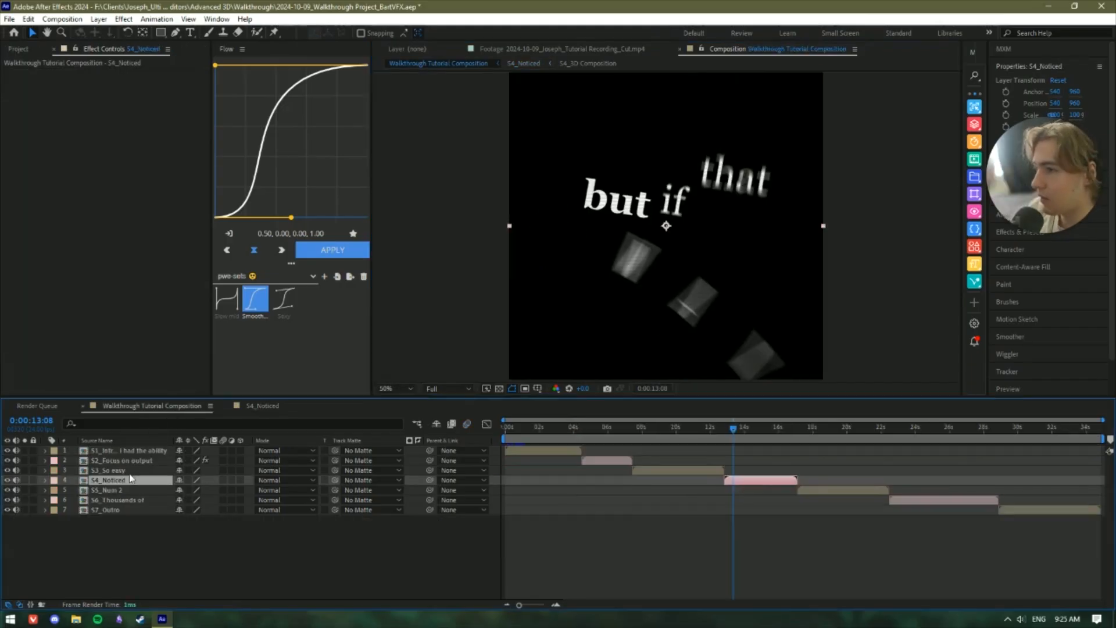
left_click(611, 428)
left_click(604, 466)
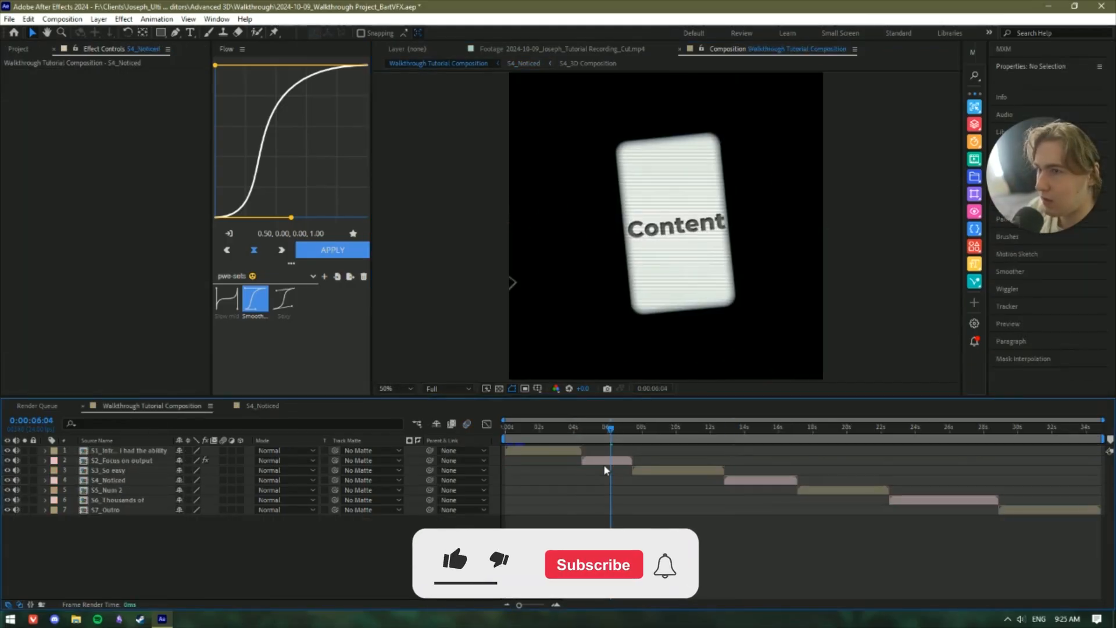
left_click(597, 464)
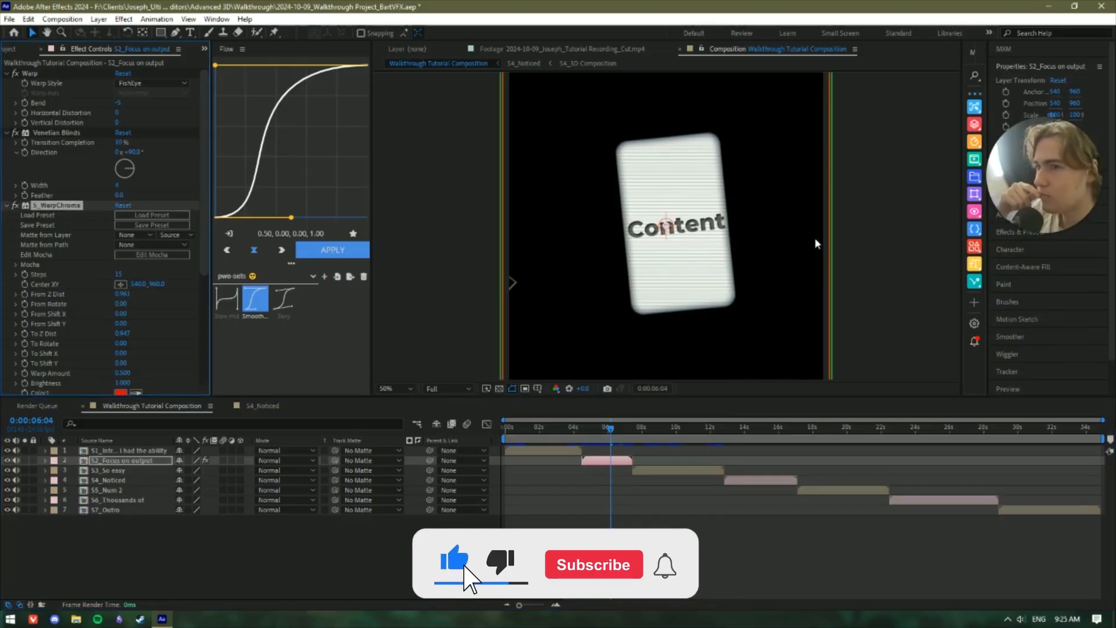
scroll(759, 231, "up", 4)
scroll(469, 258, "up", 2)
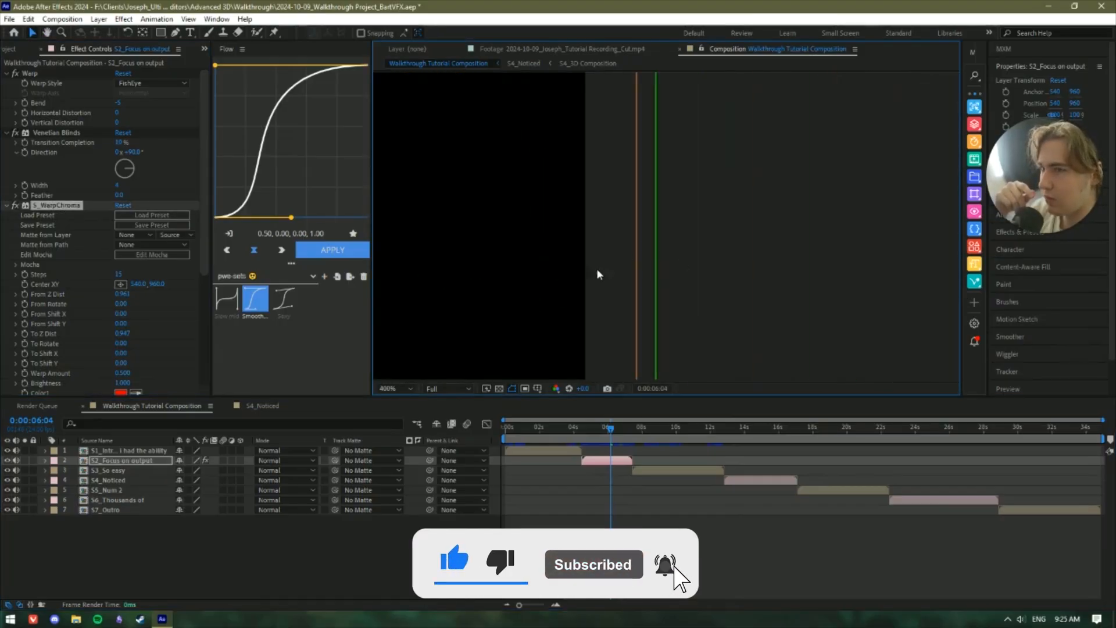
scroll(644, 251, "down", 2)
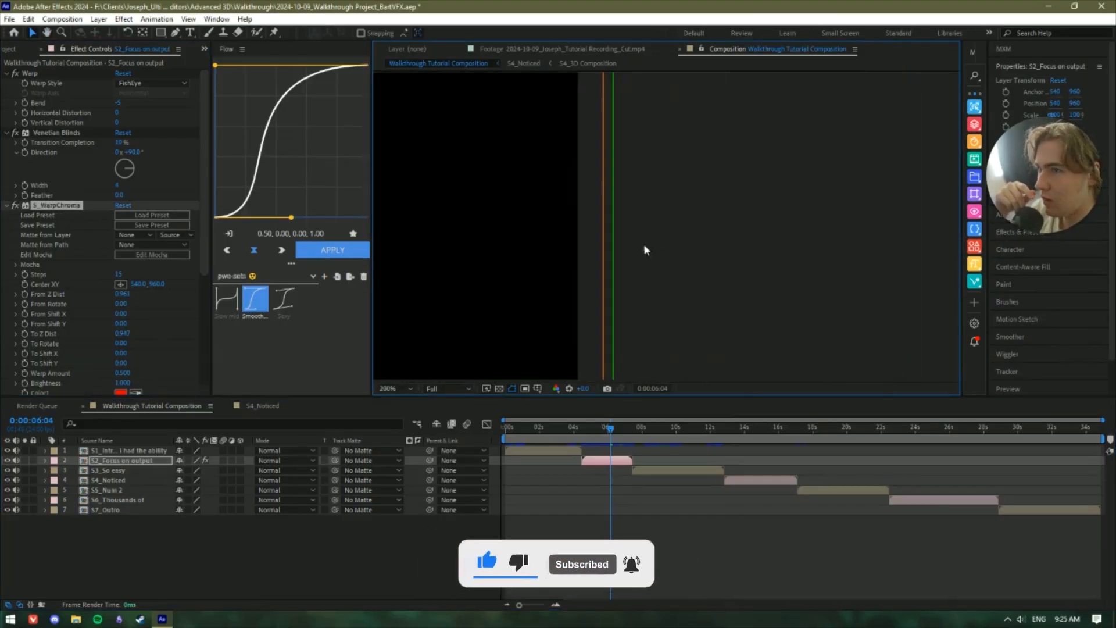
left_click_drag(523, 249, 773, 251)
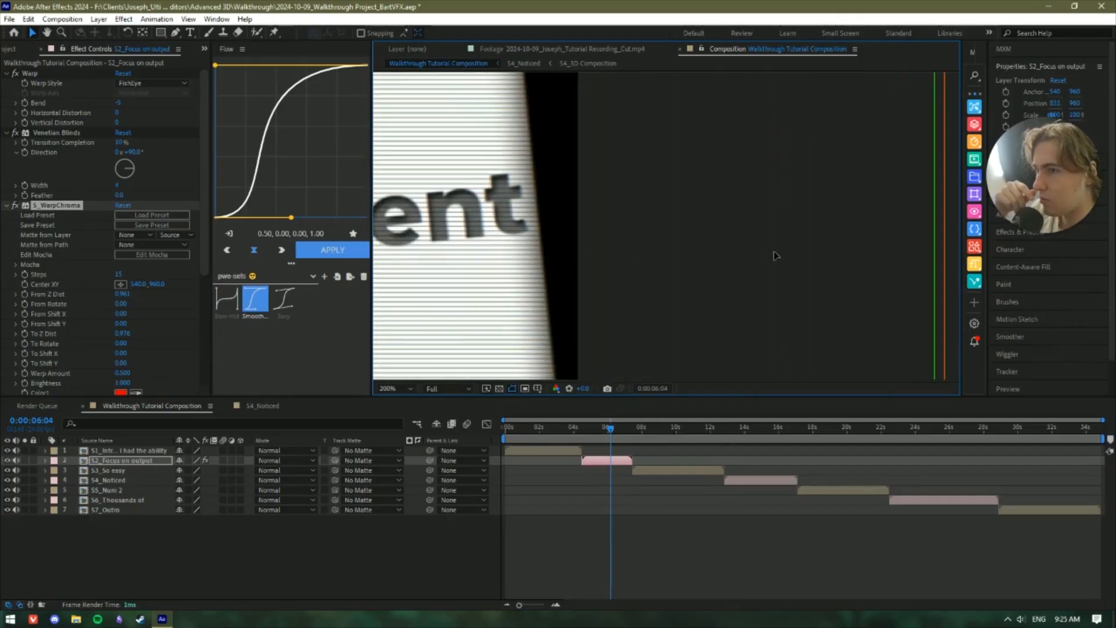
key("ctrl+z")
scroll(523, 249, "down", 4)
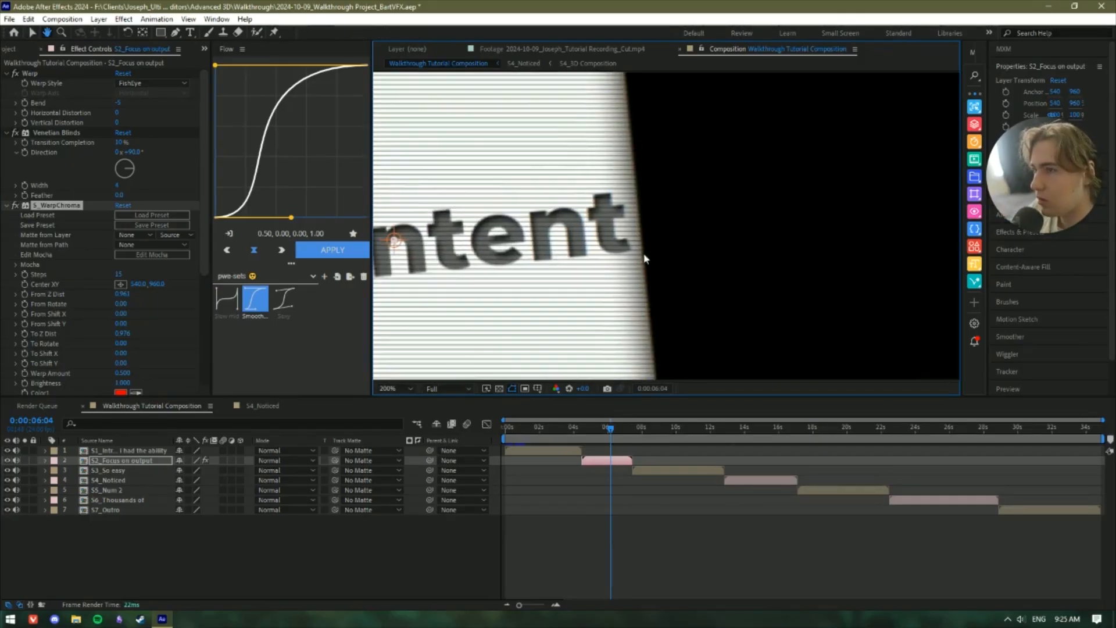
left_click_drag(545, 254, 595, 269)
left_click(431, 563)
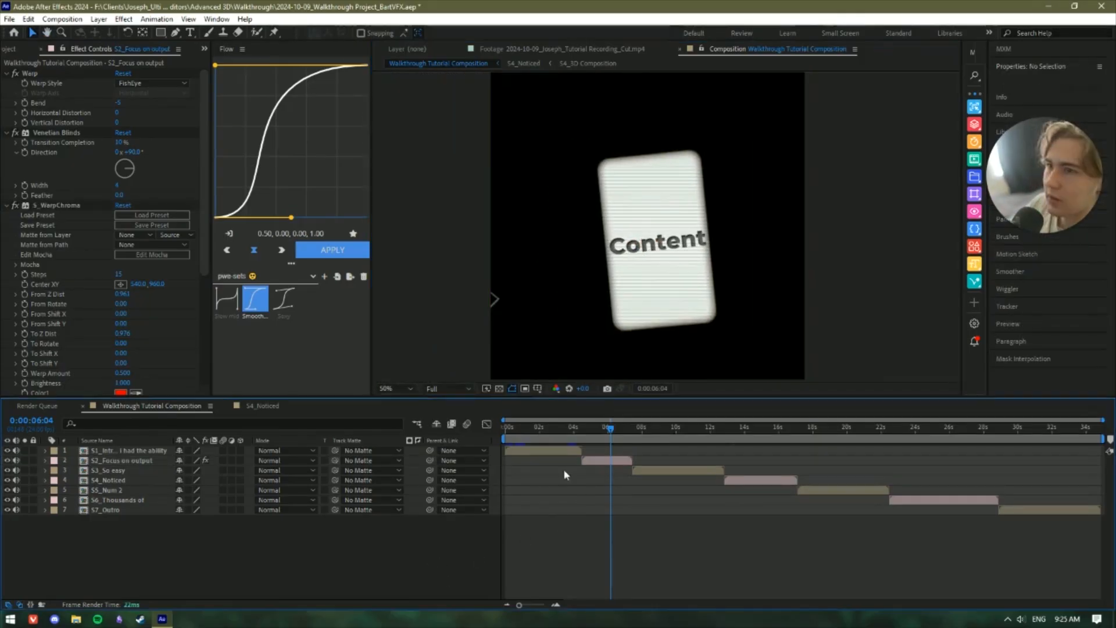
Collapse the effect settings of S2_Focus on output and reopen S4_Noticed at 0:00:13:06 with the whole frame fitted in view.
left_click(6, 205)
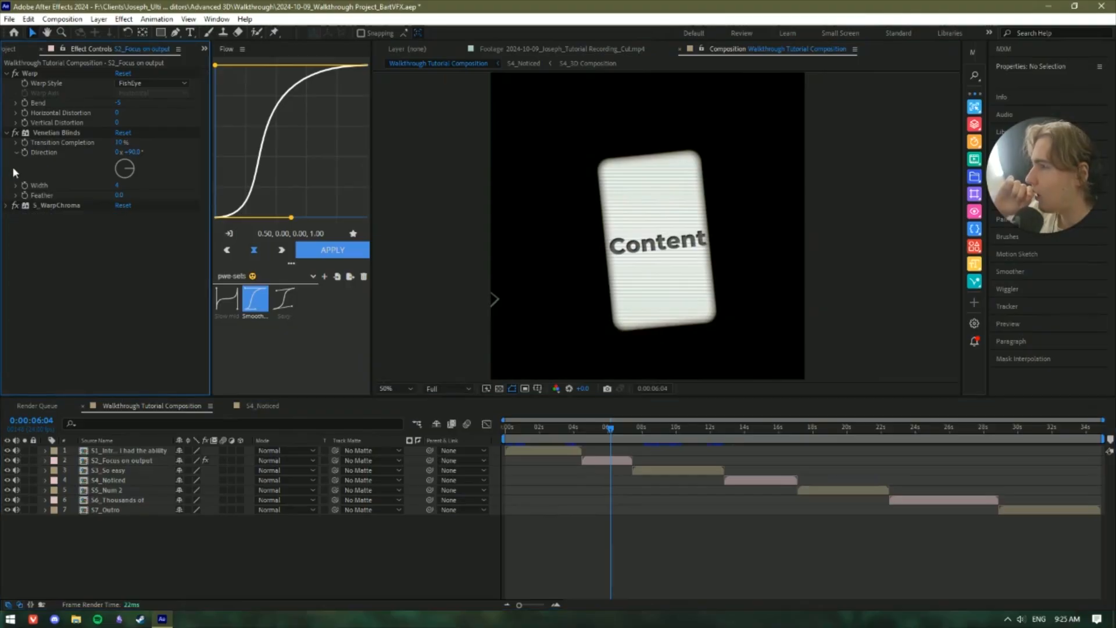
left_click(6, 133)
left_click(14, 74)
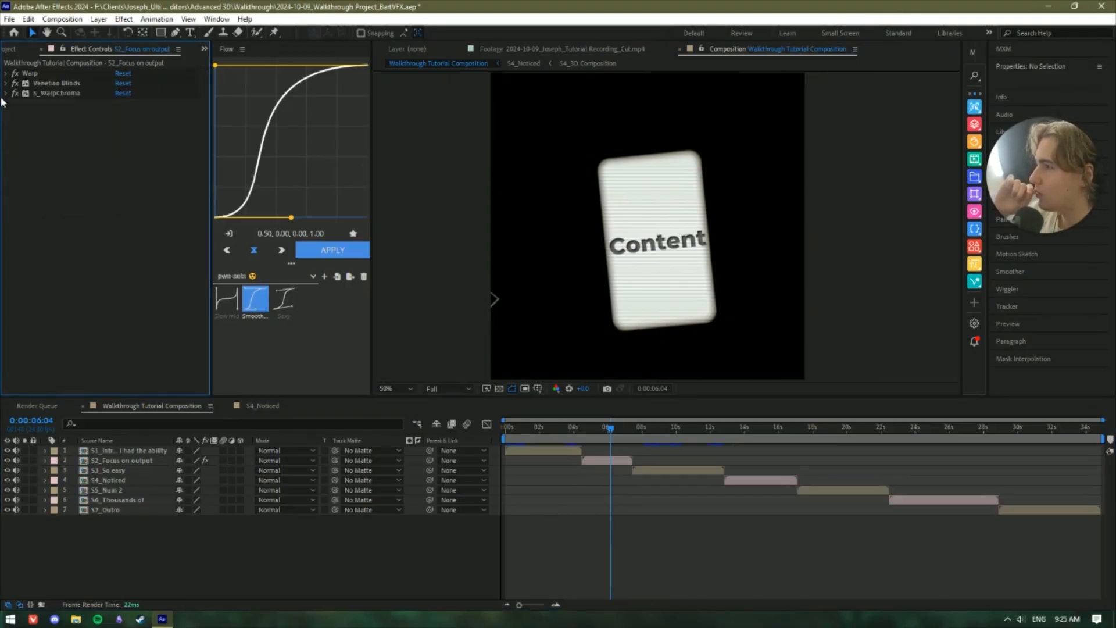
left_click(731, 432)
double_click(748, 479)
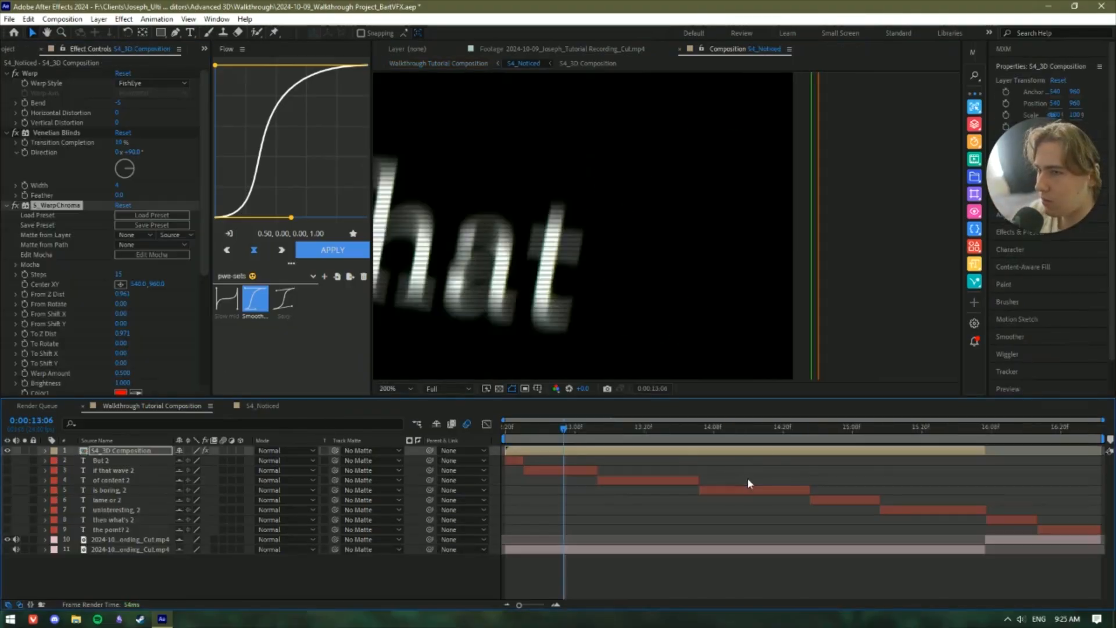
left_click(406, 389)
left_click(401, 405)
Try the Posterize Time effect on S4_3D Composition, placed above Warp, with the existing effects' settings collapsed.
left_click(1028, 232)
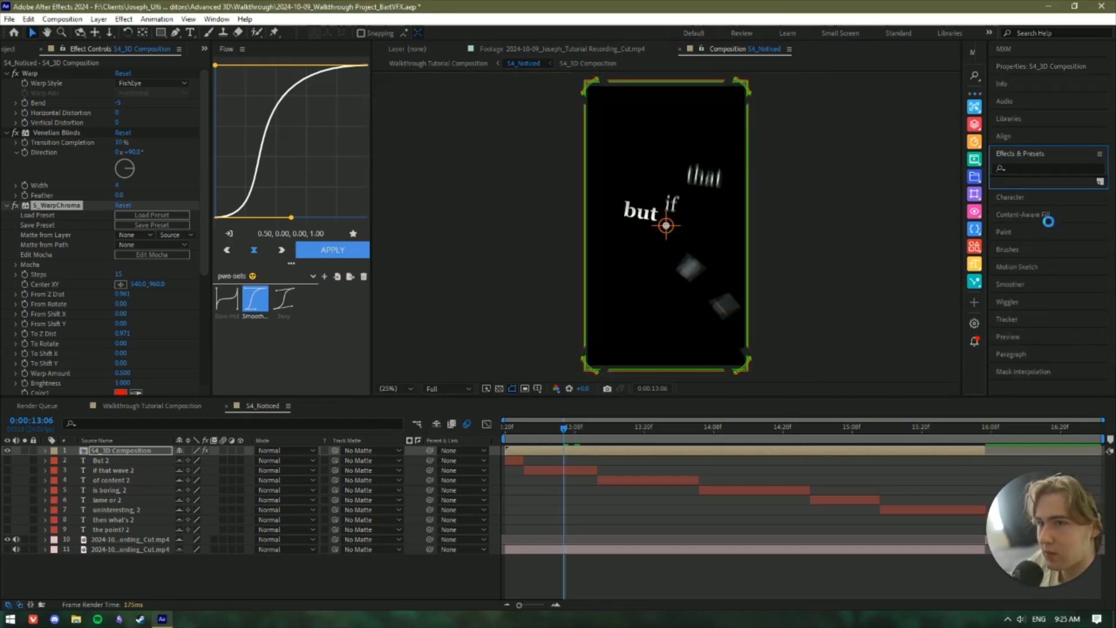
left_click(1043, 169)
type("poster")
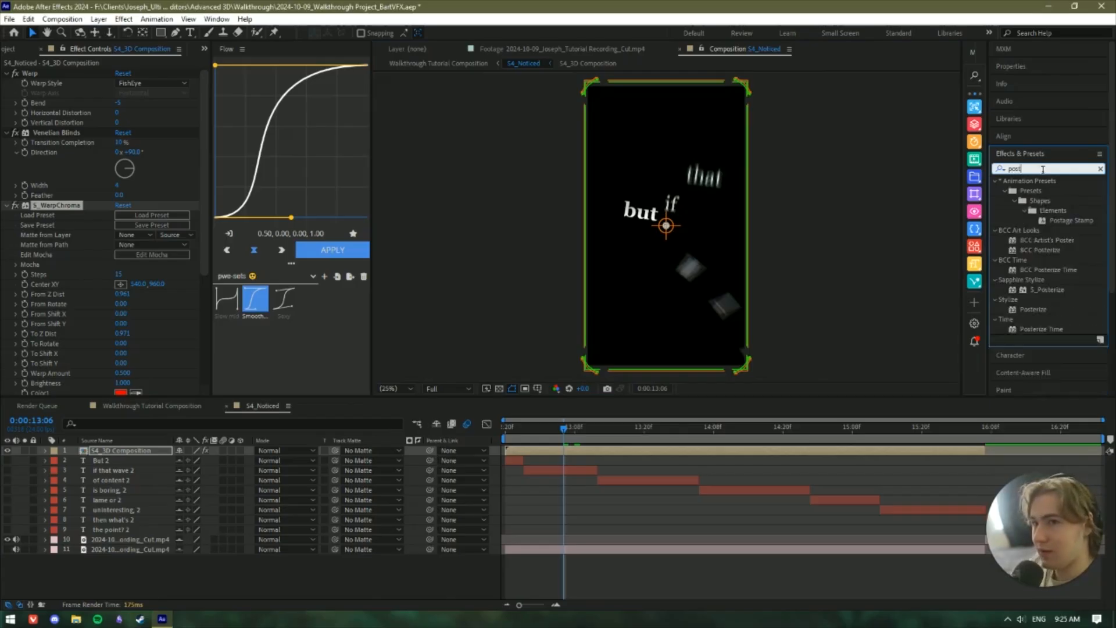
left_click(7, 73)
left_click(7, 84)
left_click(7, 93)
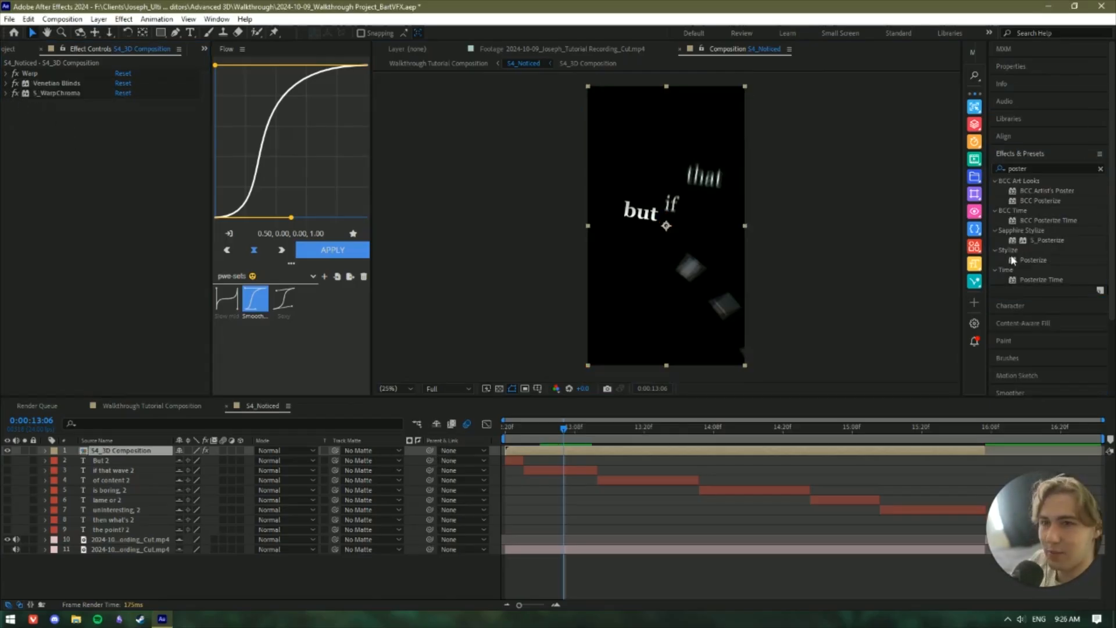
left_click_drag(1050, 282, 24, 74)
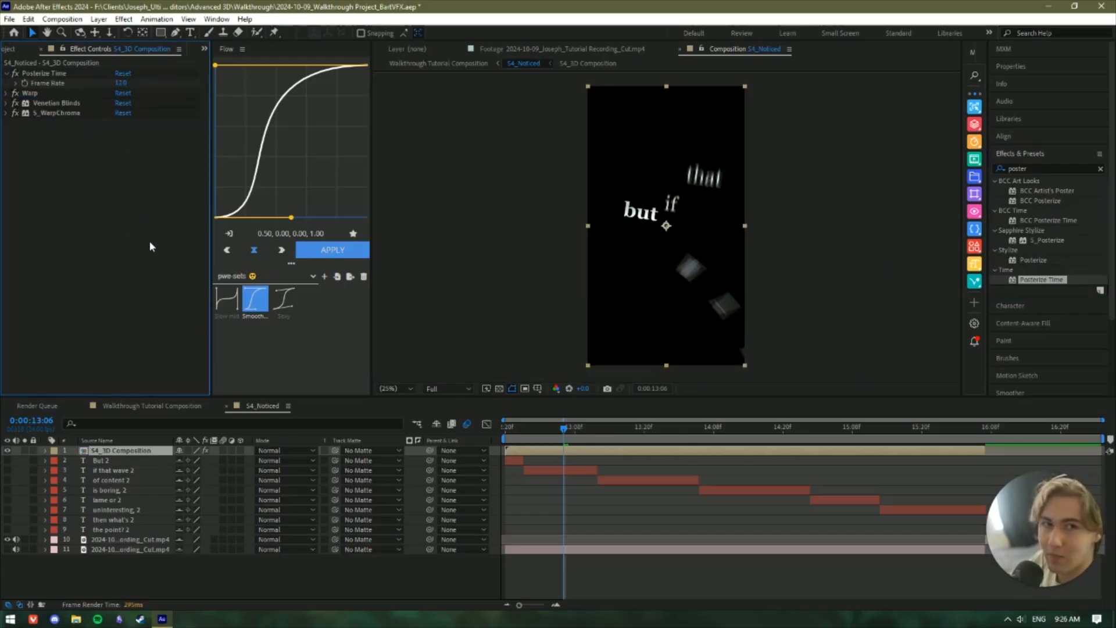
Preview S4_Noticed from 0:00:12:20 and delete the Posterize Time effect from S4_3D Composition.
left_click_drag(521, 451, 521, 439)
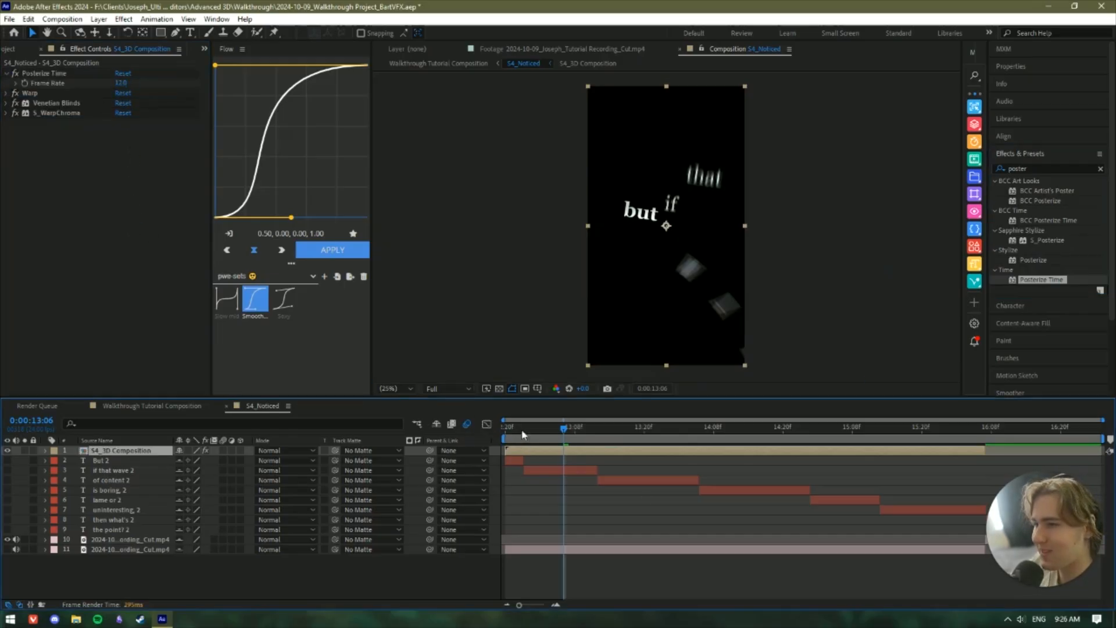
left_click(393, 588)
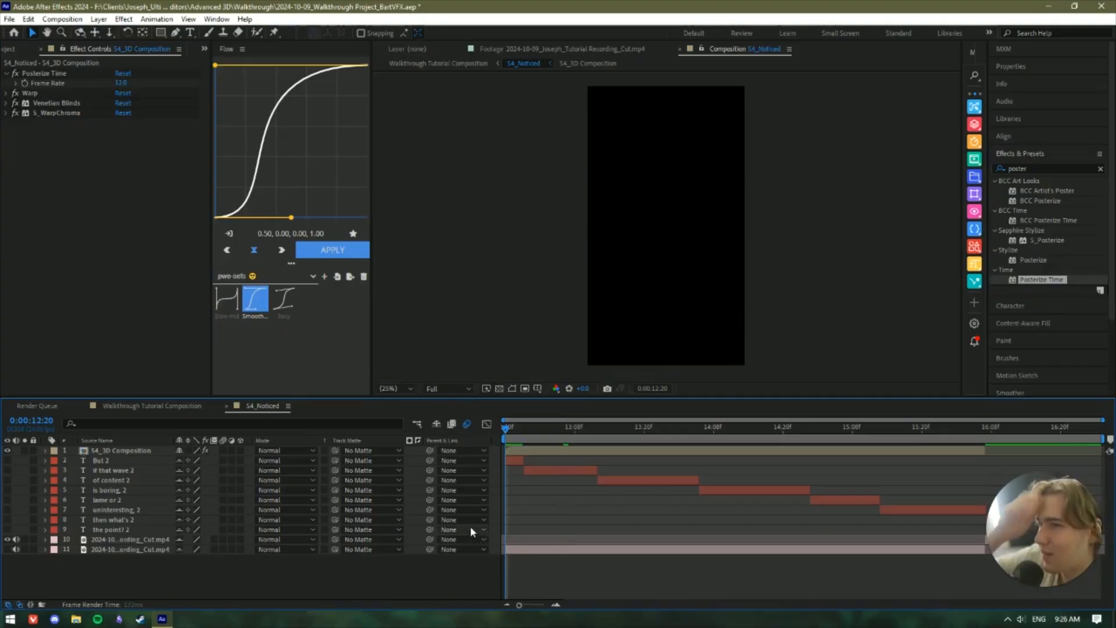
key("space")
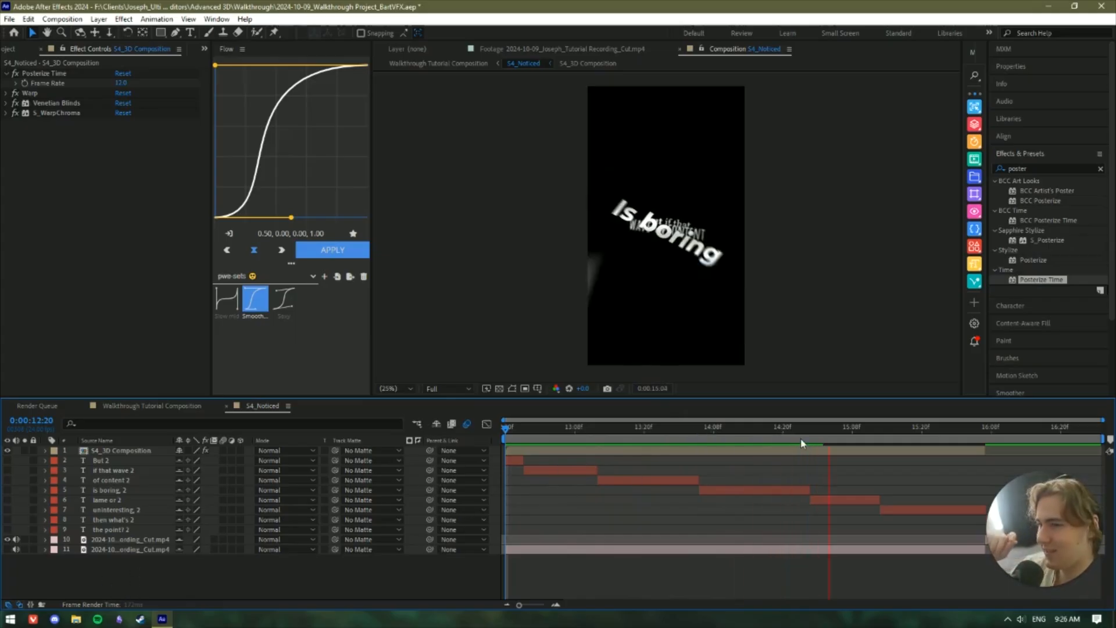
key("space")
left_click_drag(604, 450, 503, 456)
key("space")
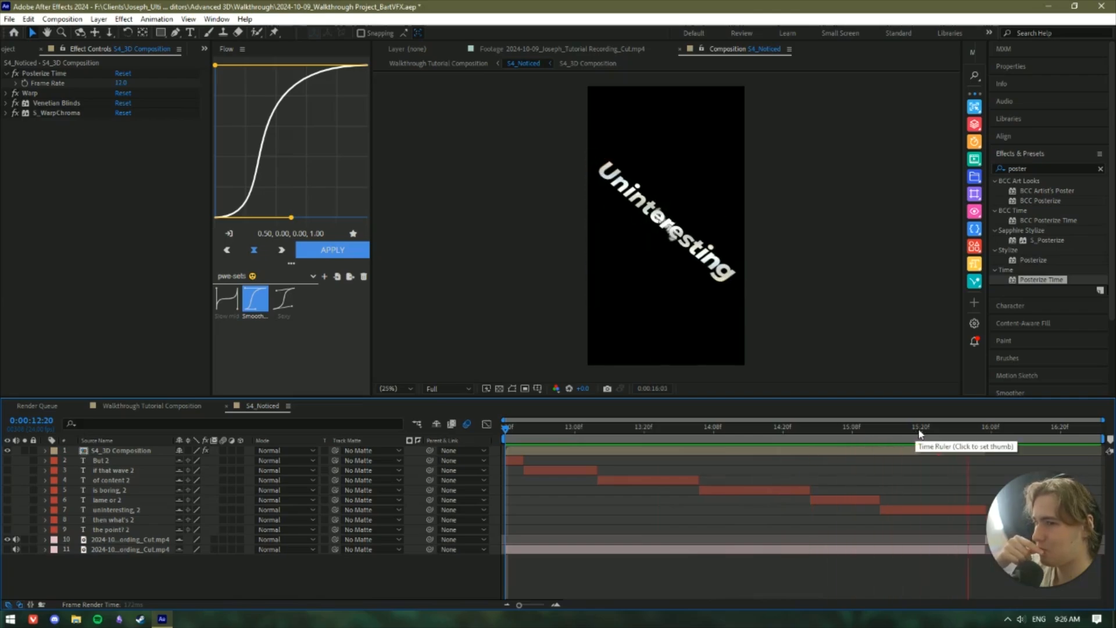
key("space")
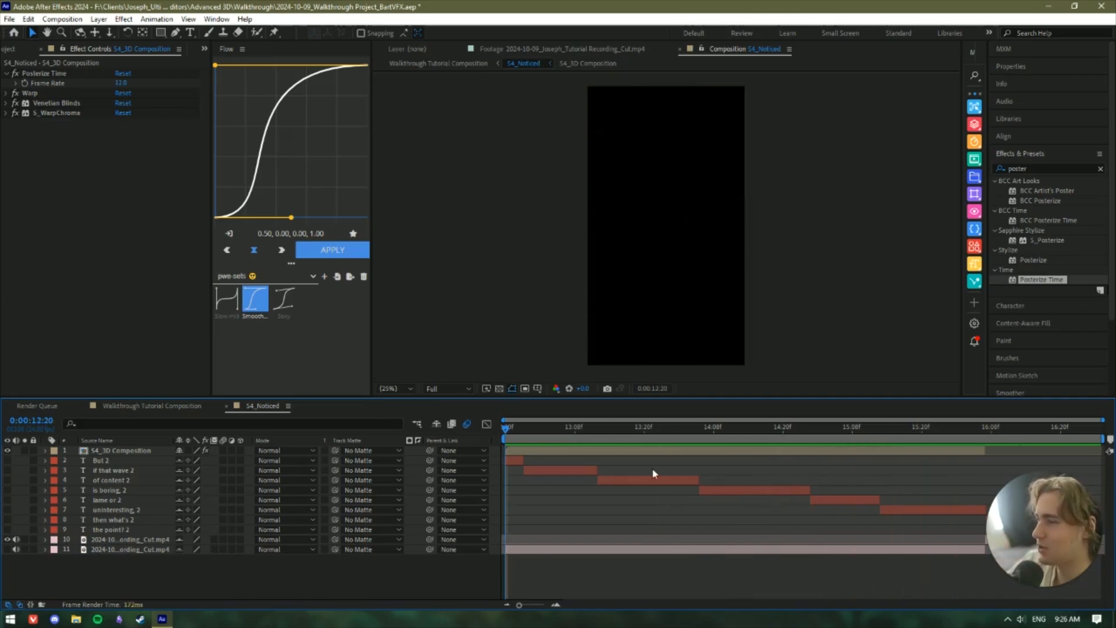
key("space")
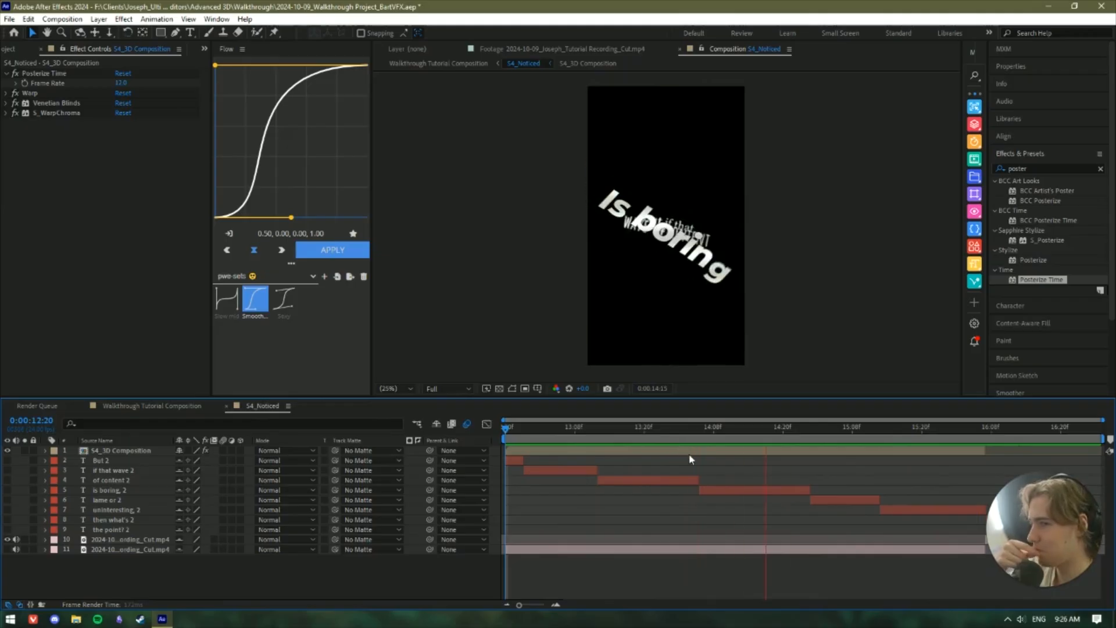
left_click(900, 433)
left_click(54, 73)
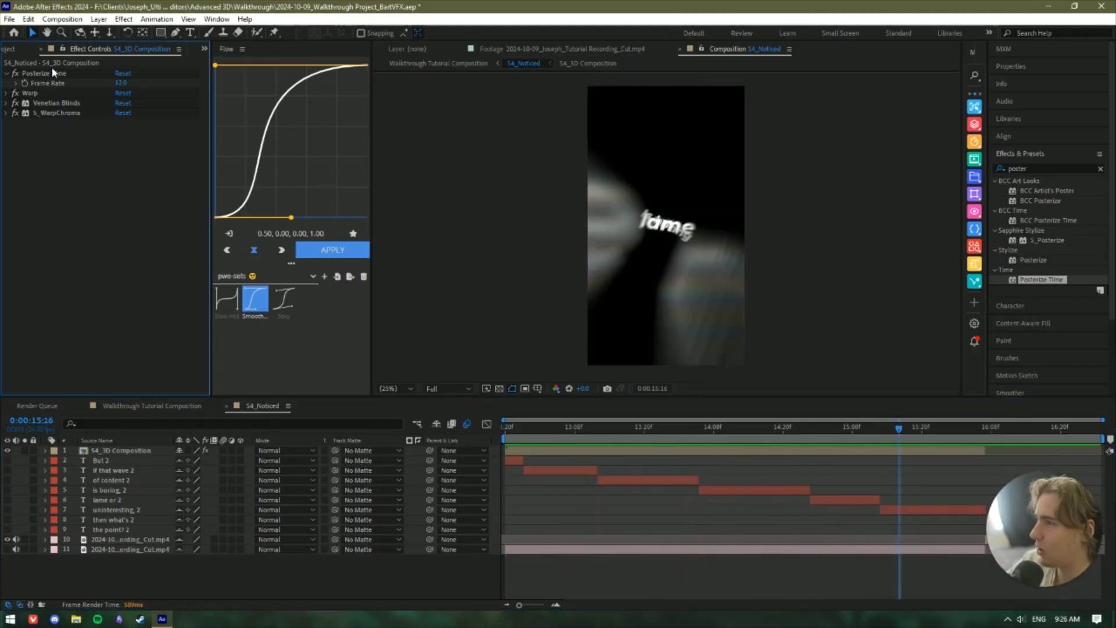
Open S4_3D Composition at 0:00:13:20 and set the fill colour of the word "WAVE" to FF0000.
double_click(147, 452)
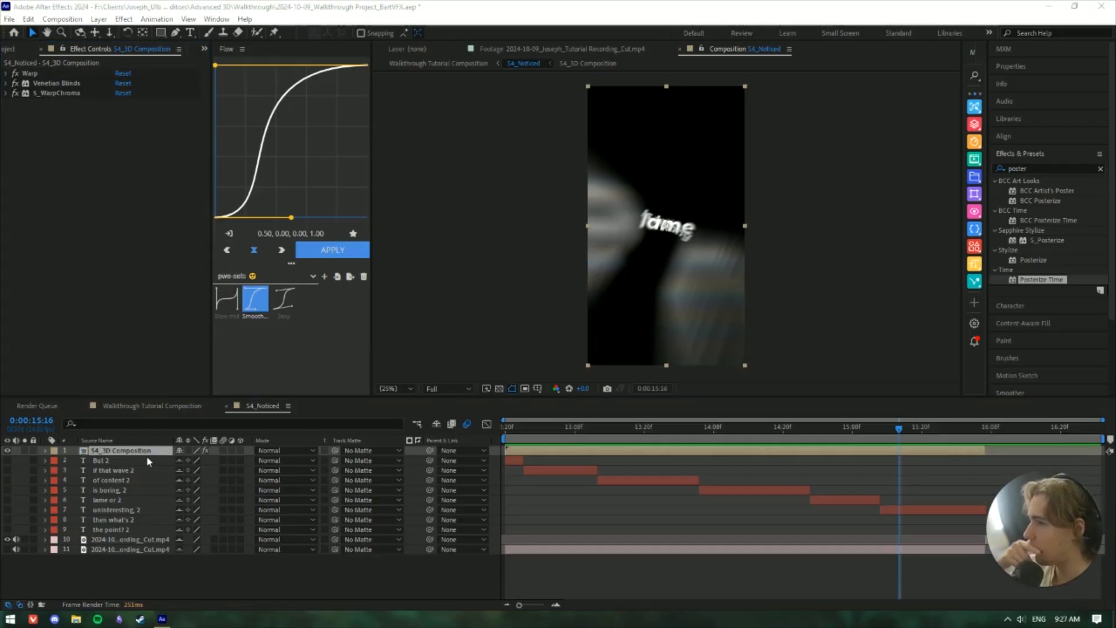
scroll(699, 315, "down", 2)
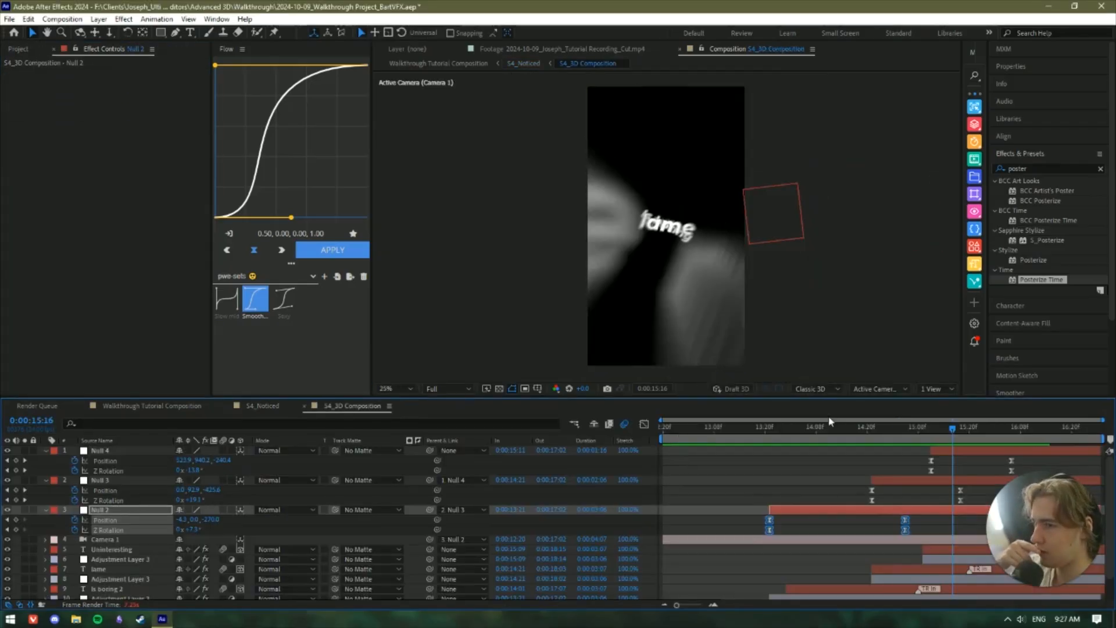
left_click_drag(807, 430, 764, 440)
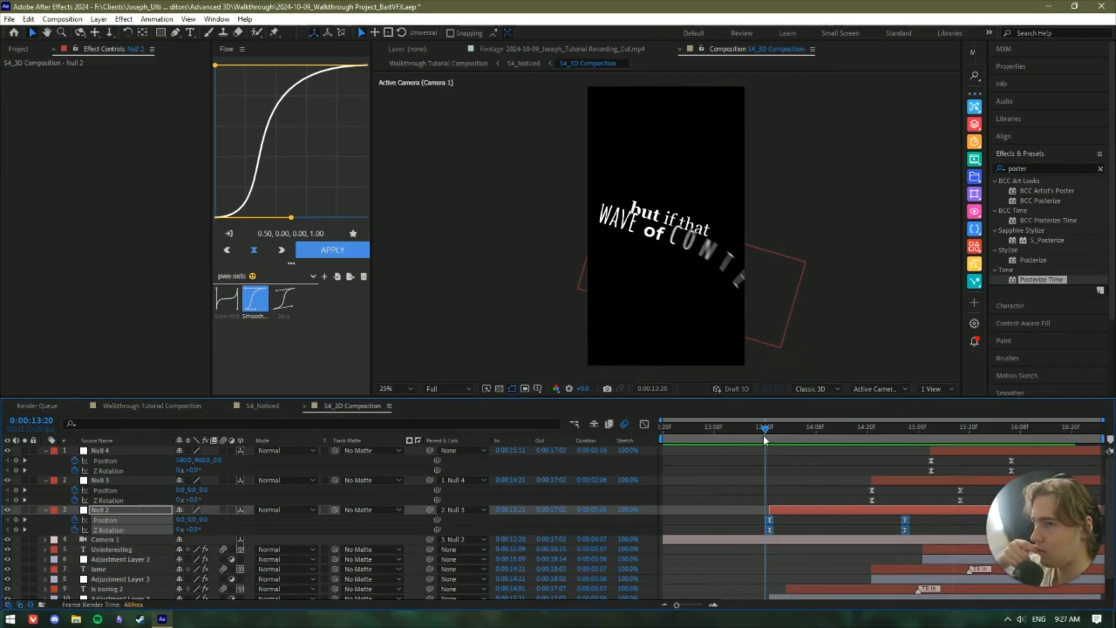
left_click(622, 245)
double_click(622, 245)
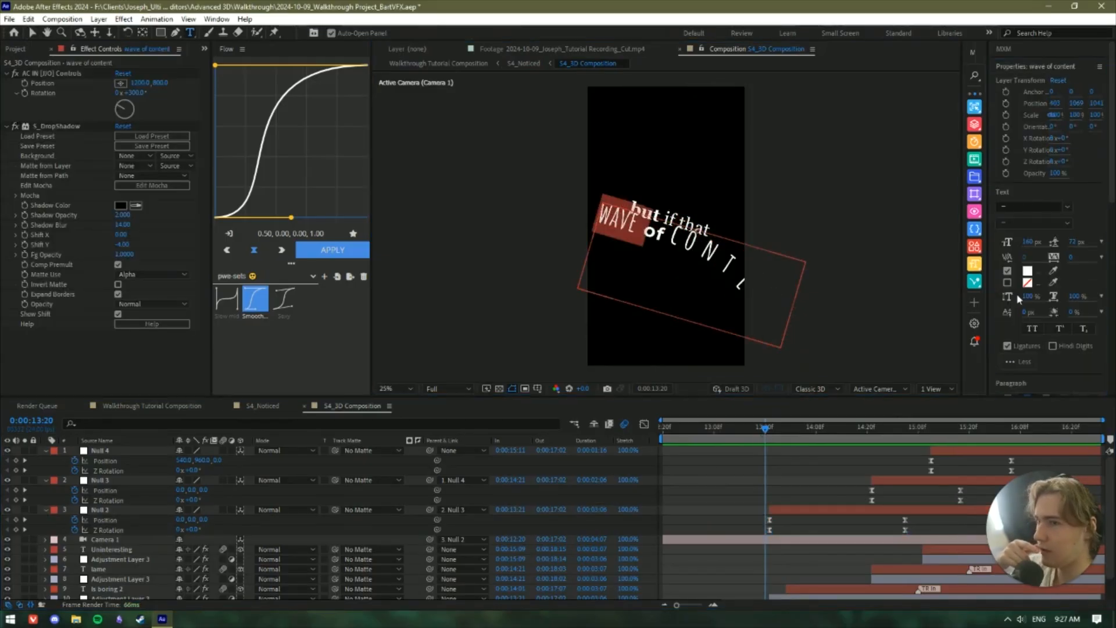
left_click(1027, 271)
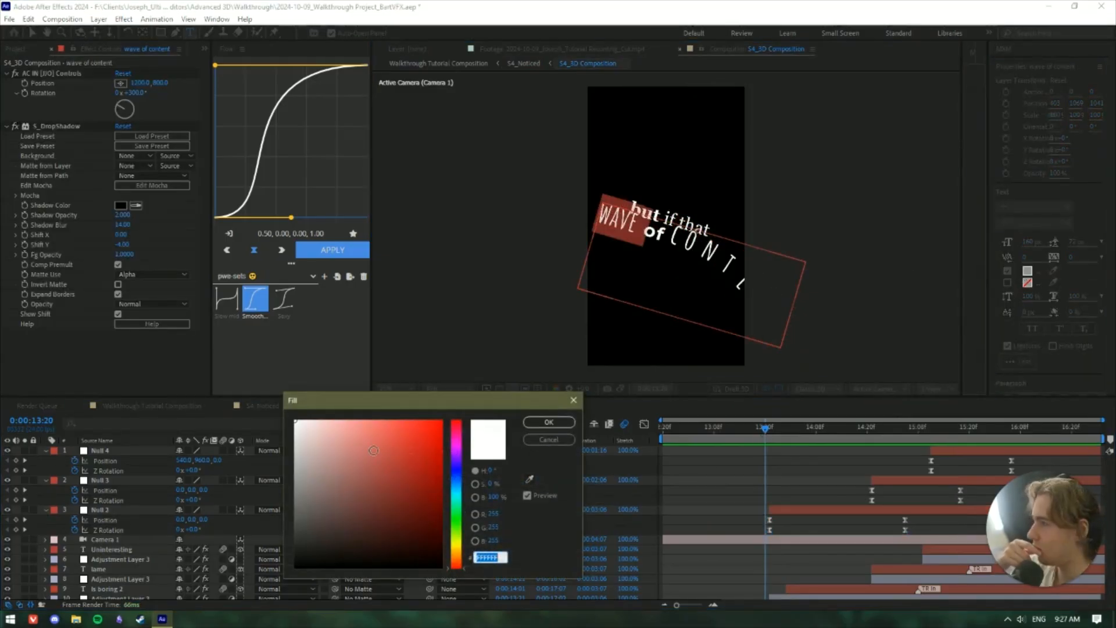
type("FF0000")
key("Tab")
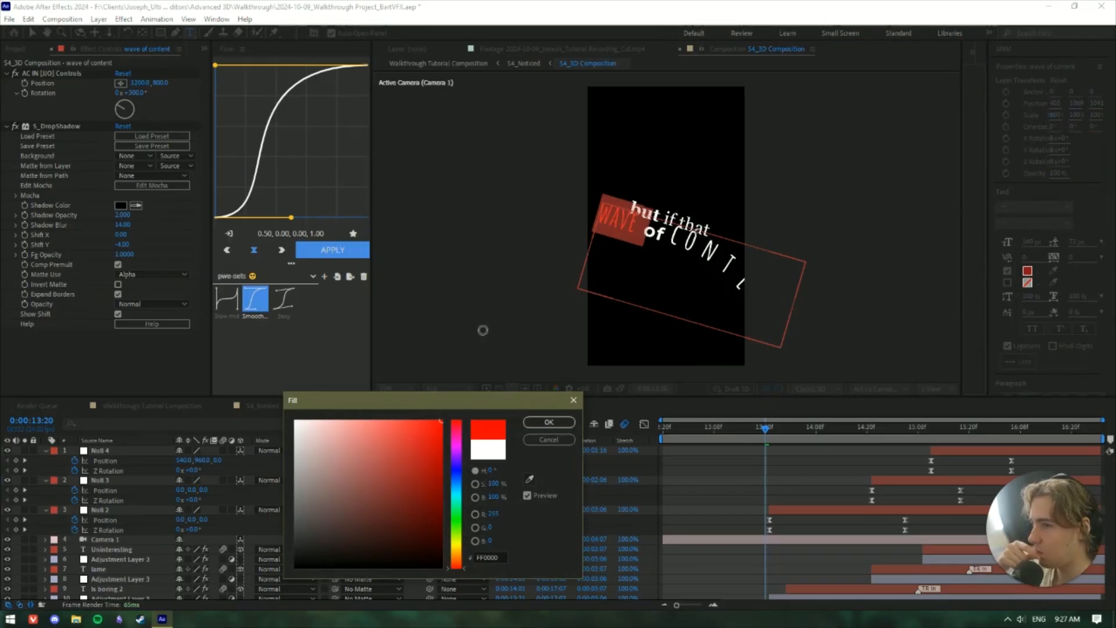
left_click(528, 422)
Set the fill colour of the word "CONTENT" to red and check both red words at around 0:00:14:05.
key("period")
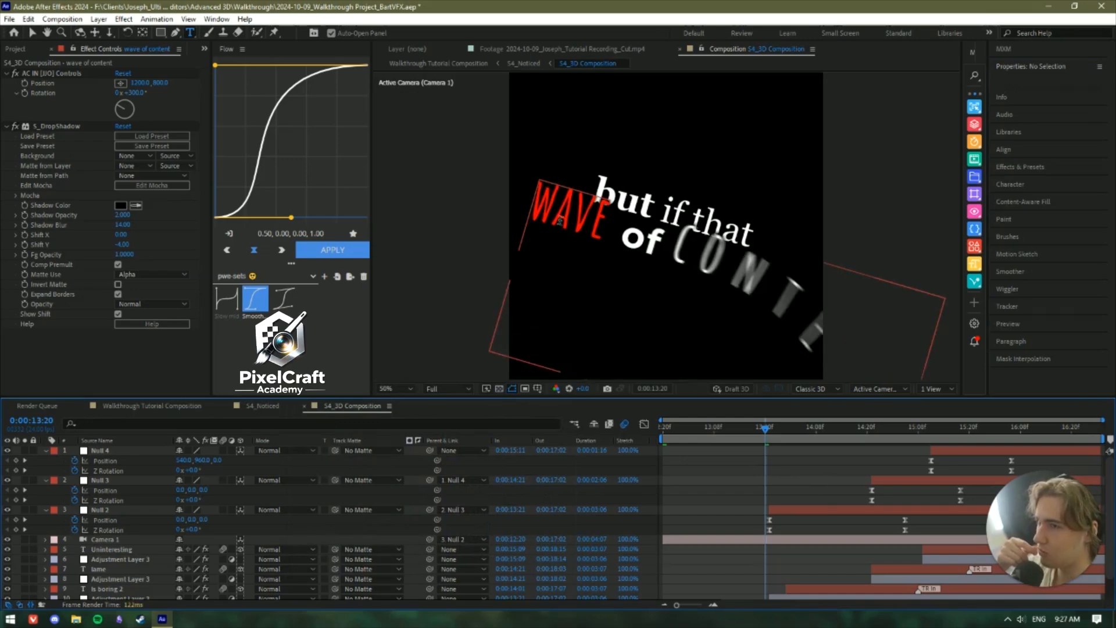
left_click(559, 220)
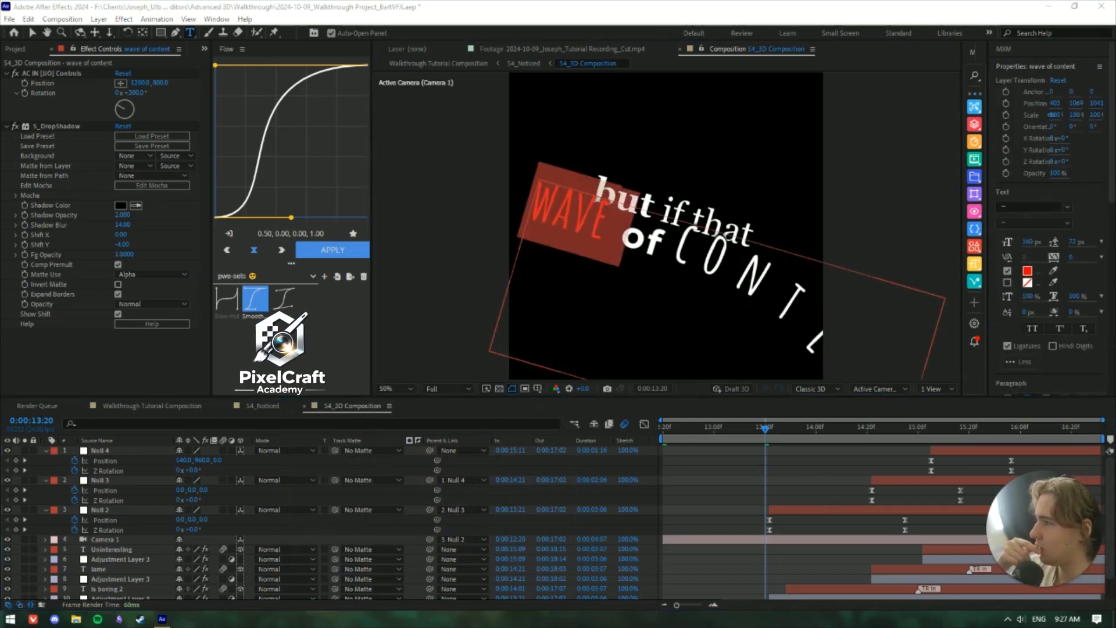
double_click(726, 273)
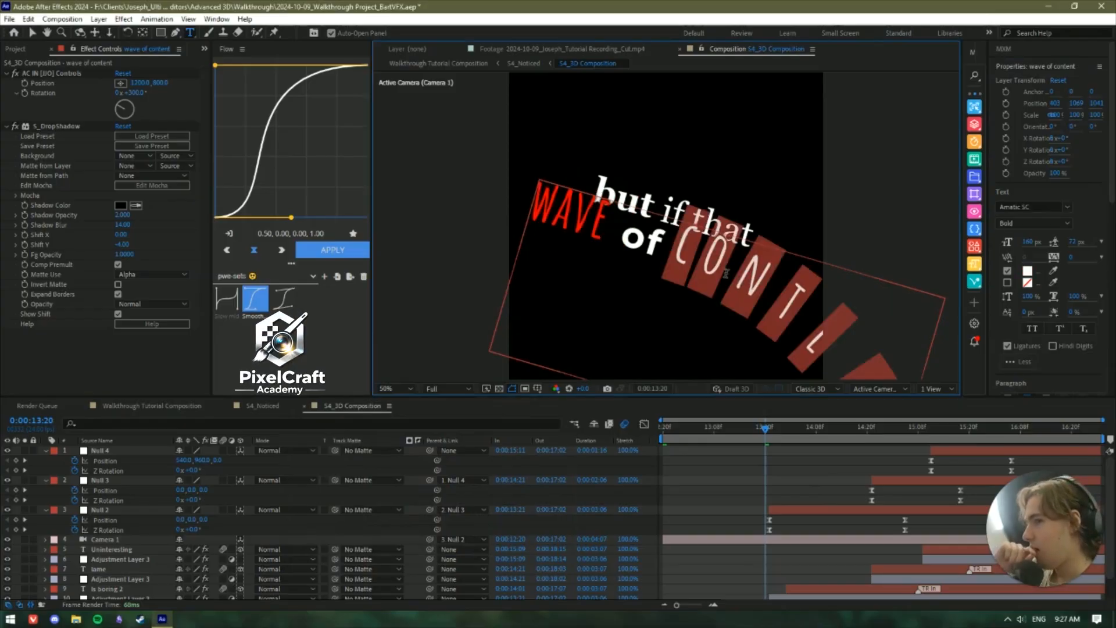
left_click(1029, 273)
left_click_drag(390, 435, 447, 416)
left_click(542, 426)
left_click(798, 465)
key("space")
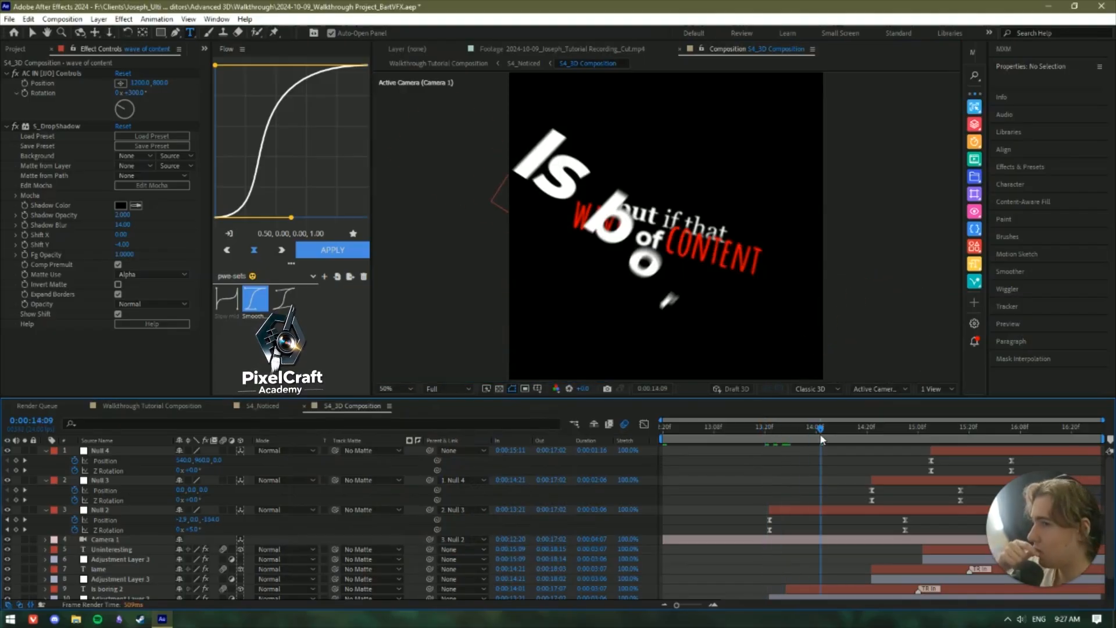
left_click(804, 428)
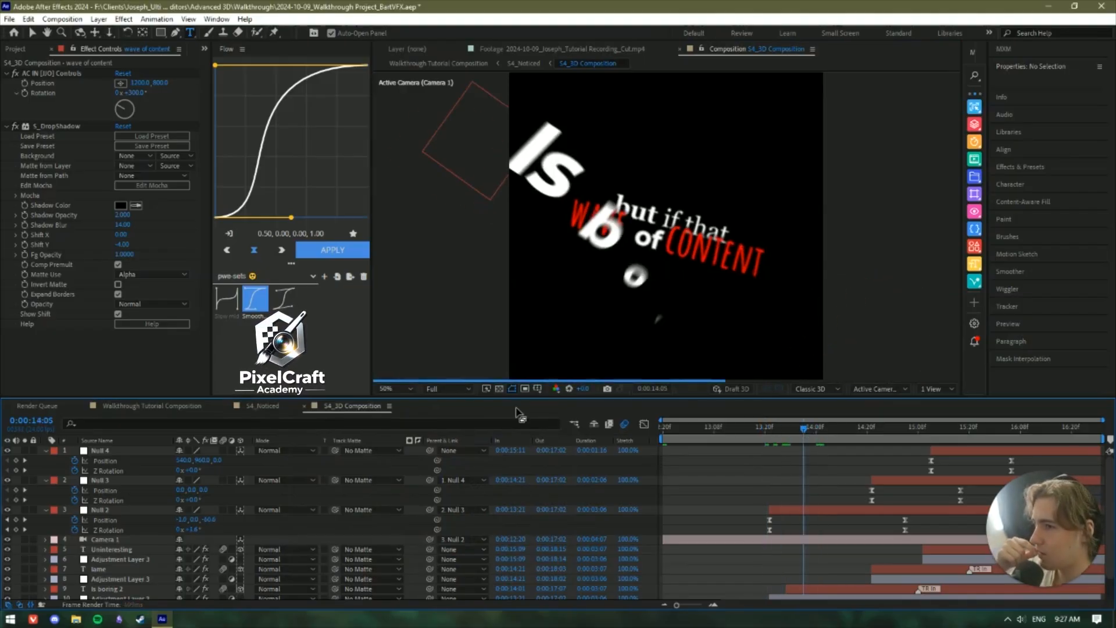
Apply the Deep Glow effect to the S4_3D Composition layer in S4_Noticed and check the glow on the text.
key("shift+Escape")
left_click(1054, 230)
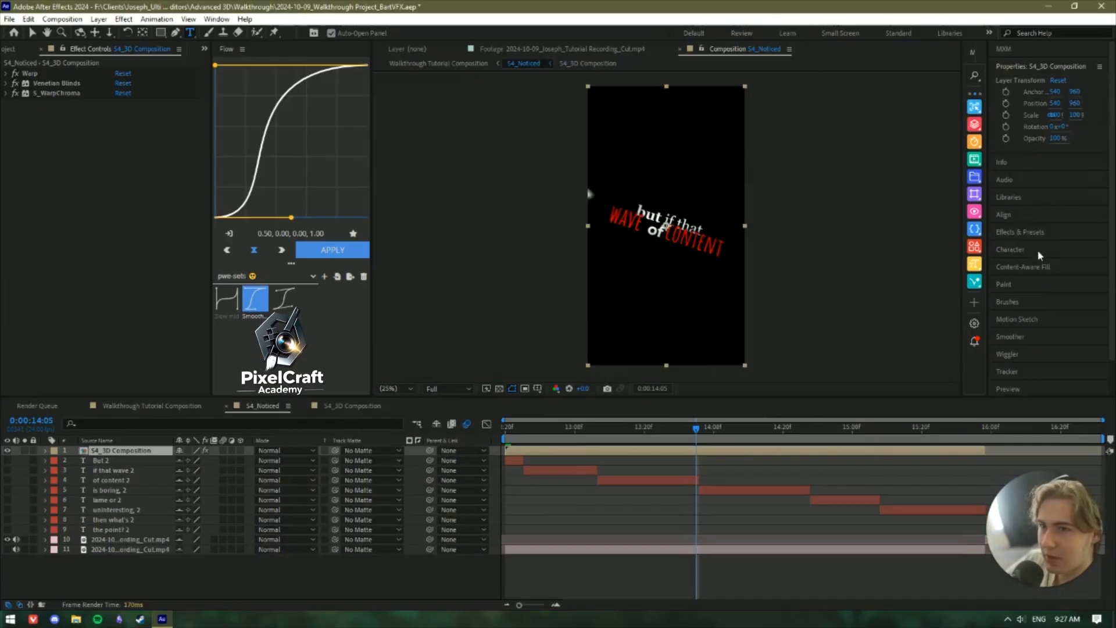
left_click(1051, 167)
type("d")
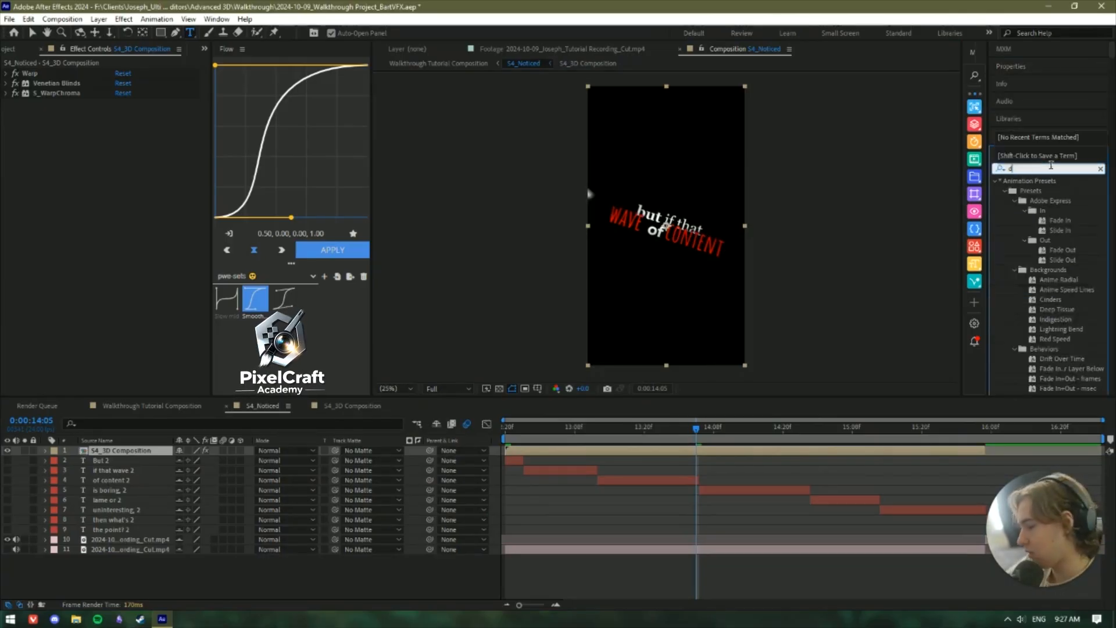
type("eep")
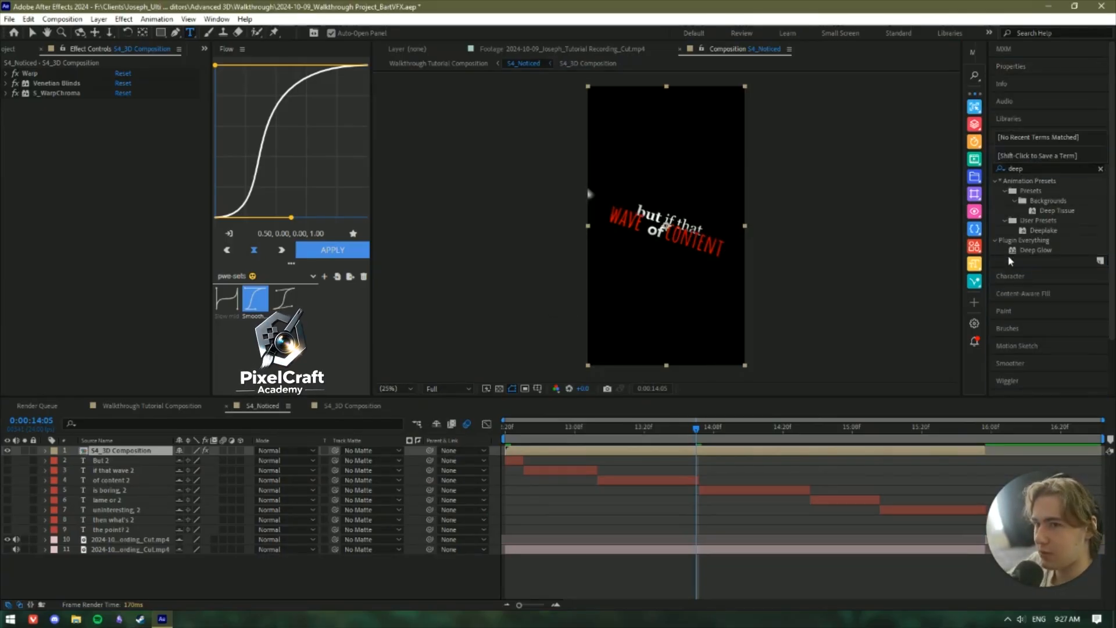
left_click_drag(1022, 248, 109, 452)
key("v")
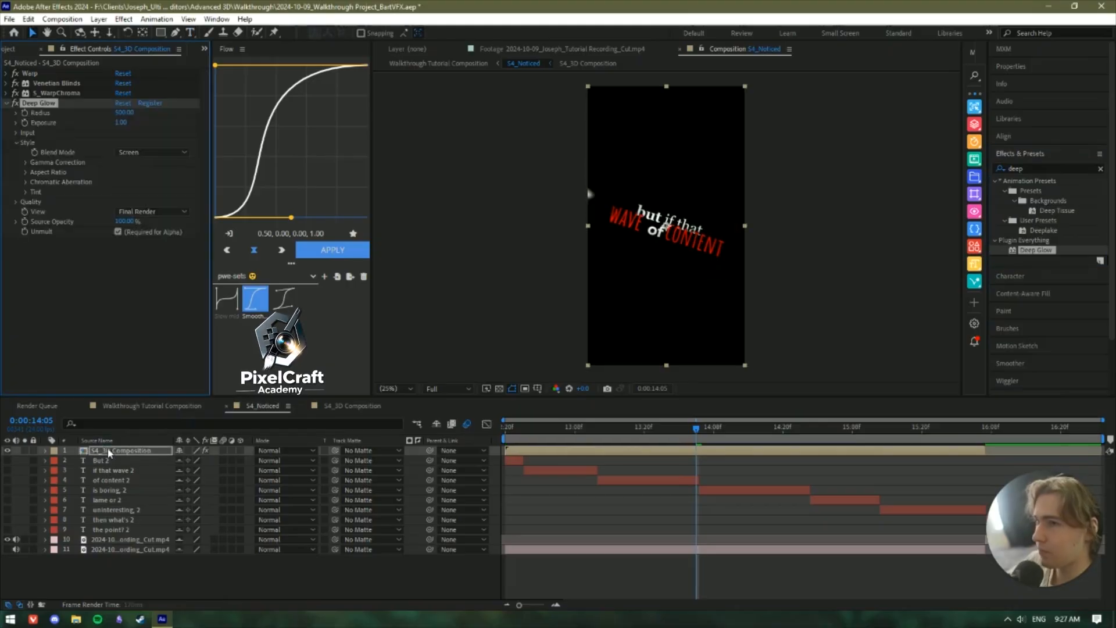
scroll(690, 251, "up", 2)
scroll(663, 239, "down", 2)
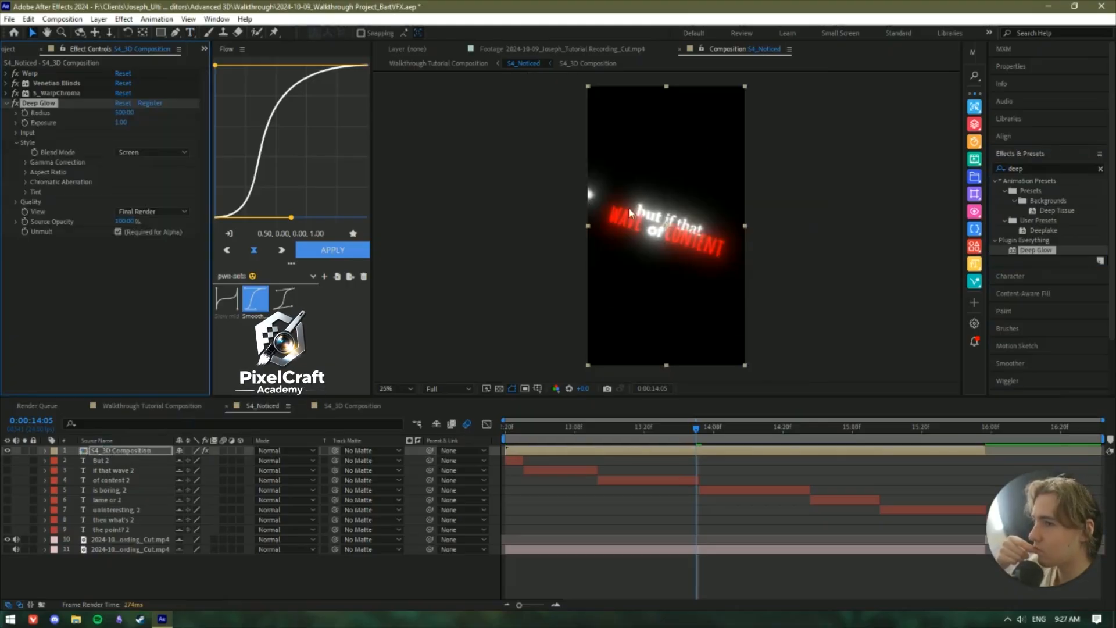
scroll(629, 208, "up", 2)
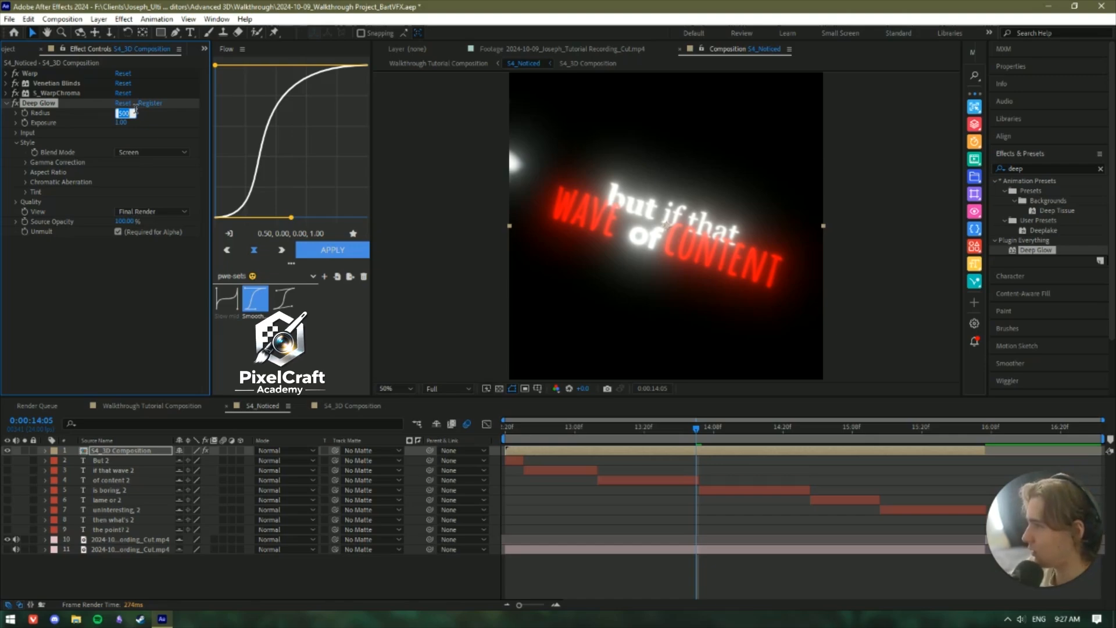
left_click(542, 524)
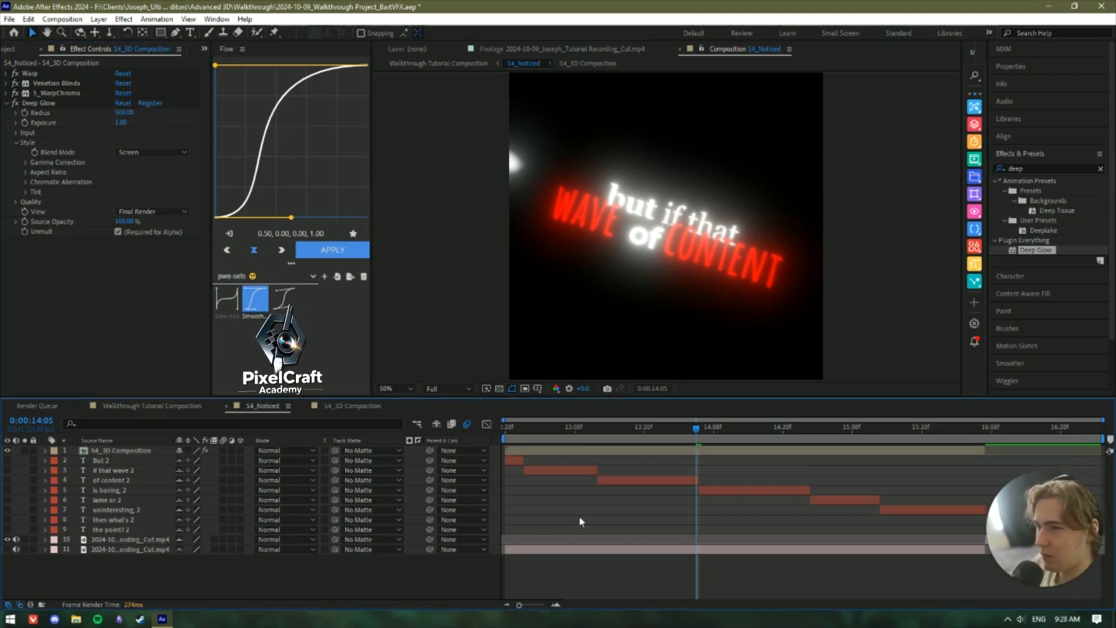
Open S4_3D Composition and apply Deep Glow to the "wave of content" text layer.
double_click(125, 451)
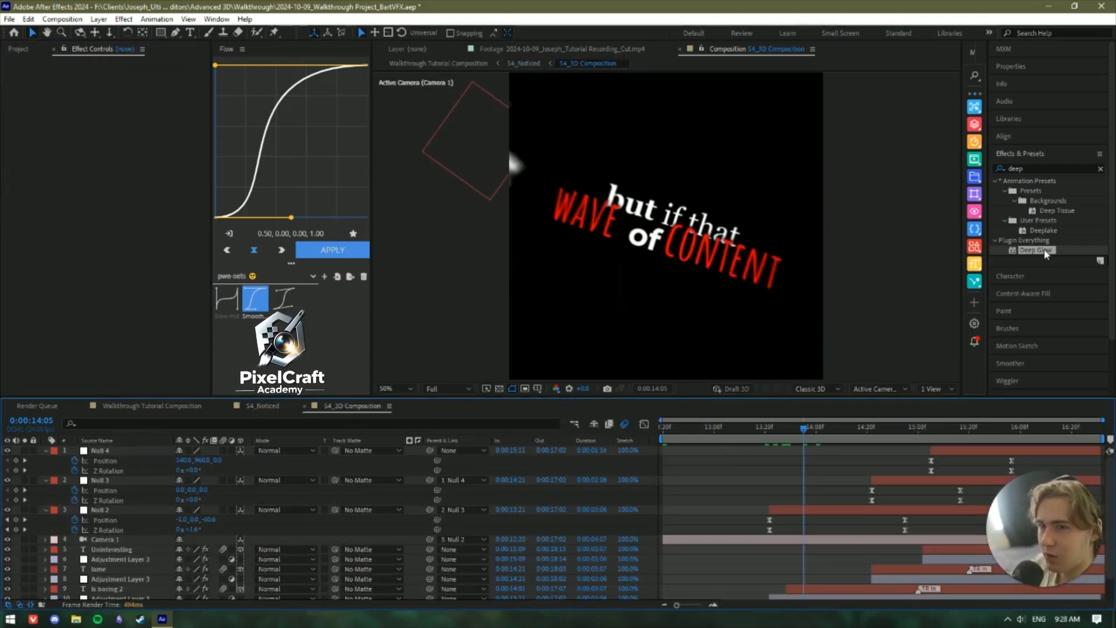
left_click_drag(1046, 254, 794, 533)
mouse_move(231, 529)
left_mouse_down()
mouse_move(136, 553)
mouse_move(126, 461)
mouse_move(119, 572)
mouse_move(633, 231)
mouse_move(275, 518)
mouse_move(223, 526)
left_mouse_up()
scroll(52, 535, "down", 2)
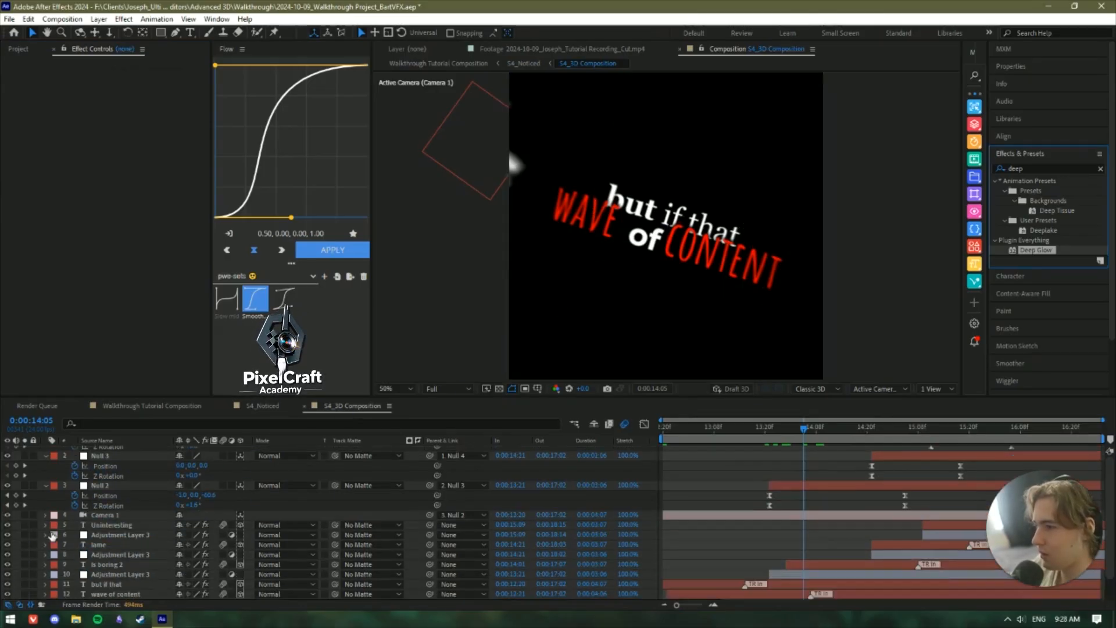
left_click(106, 584)
left_click(116, 593)
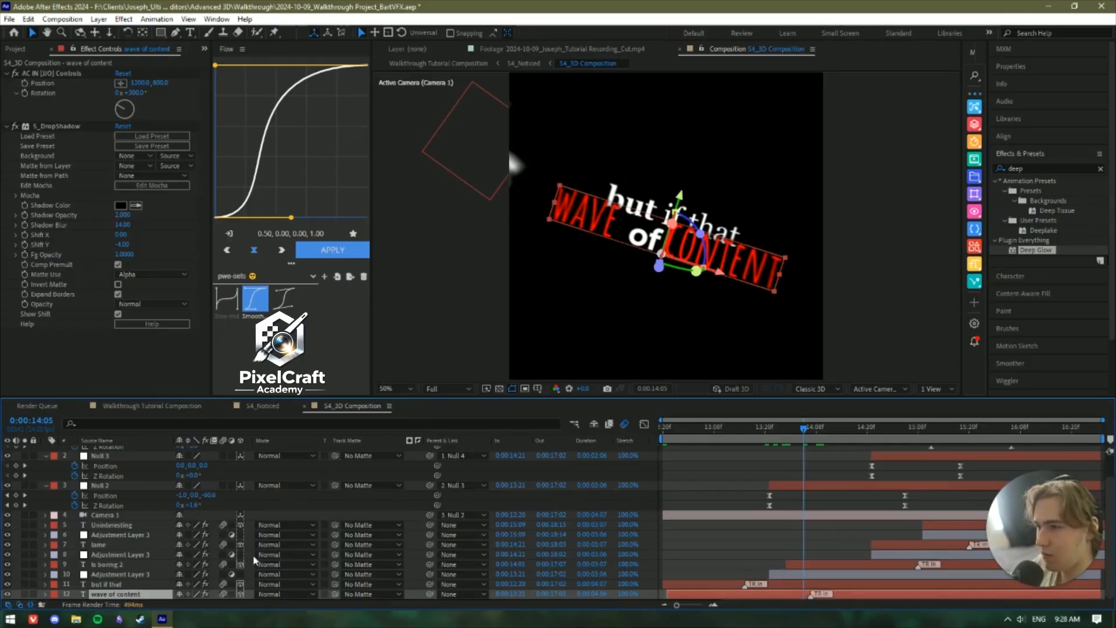
double_click(1034, 250)
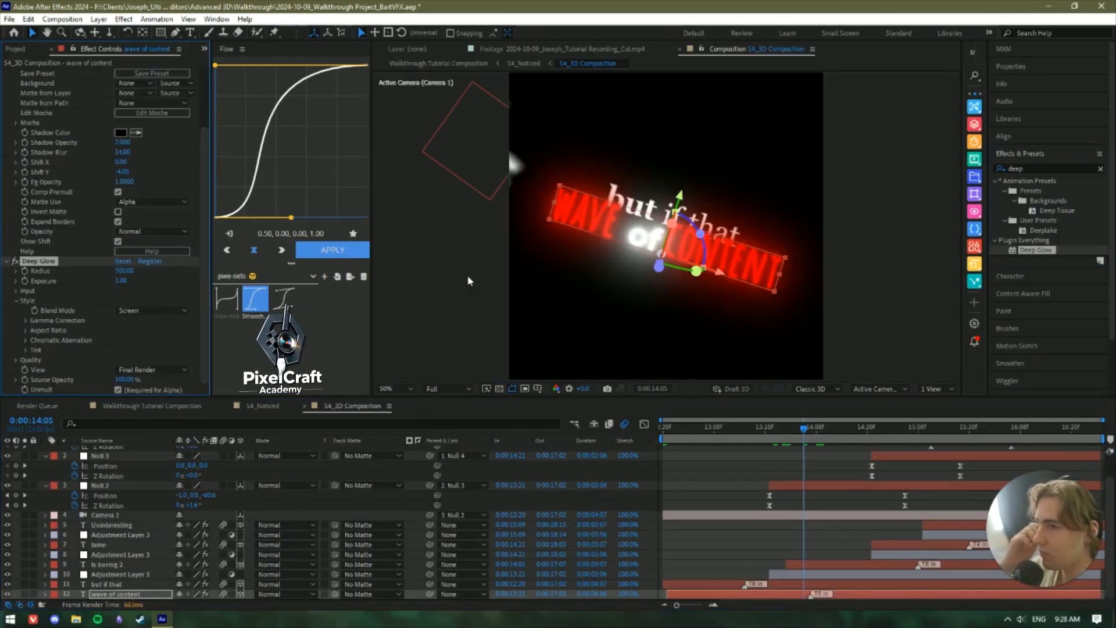
Try a much higher Deep Glow input threshold on the "wave of content" layer, and undo the change.
left_click(16, 291)
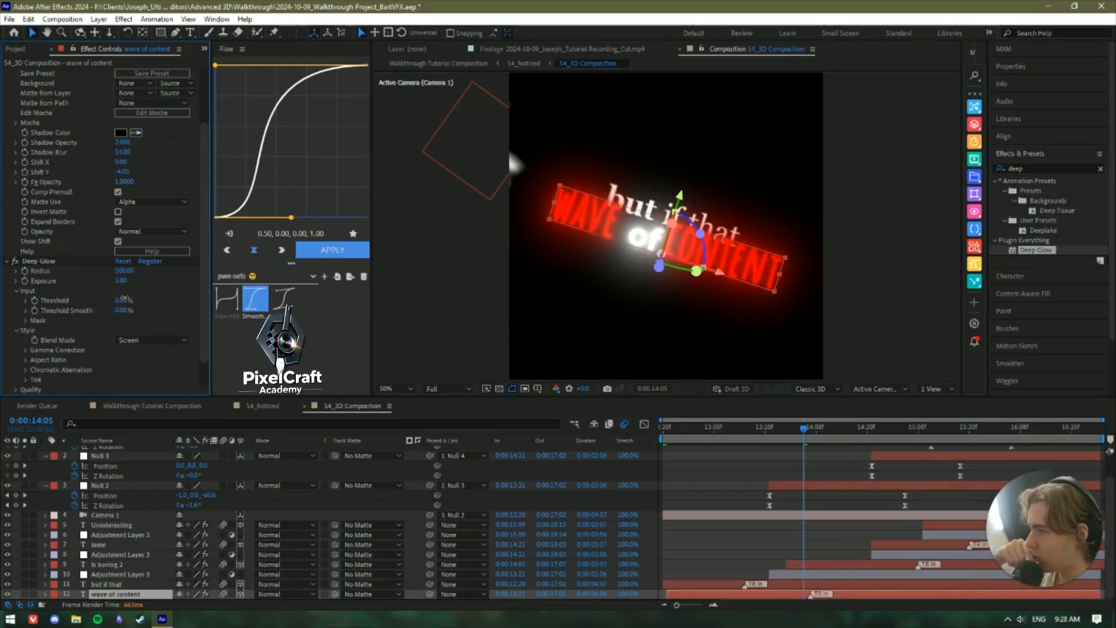
left_click_drag(121, 300, 302, 305)
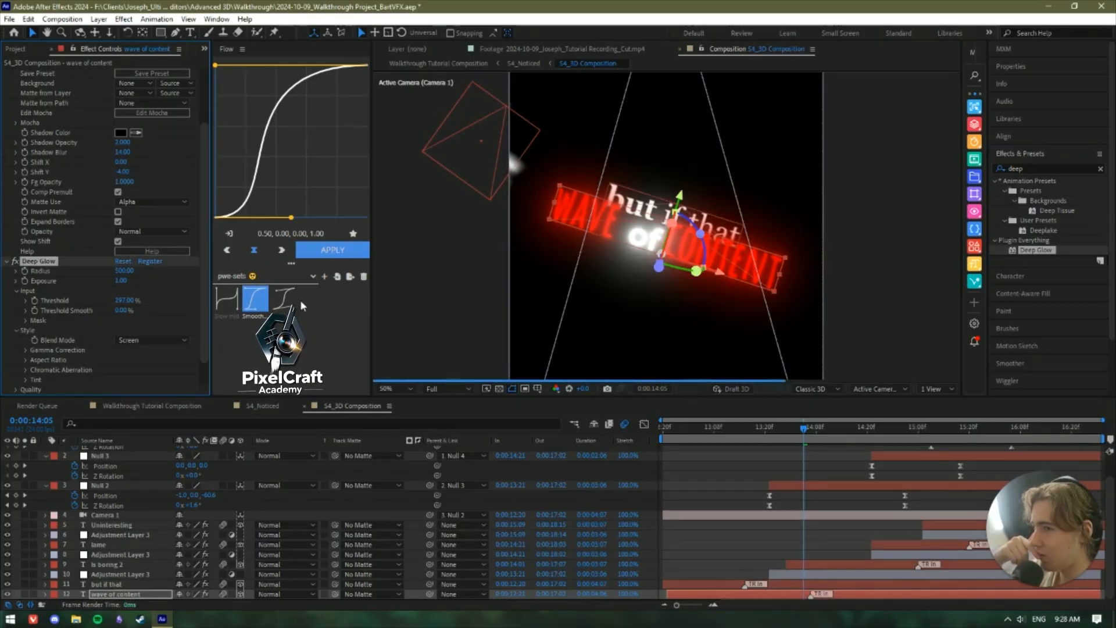
key("ctrl+z")
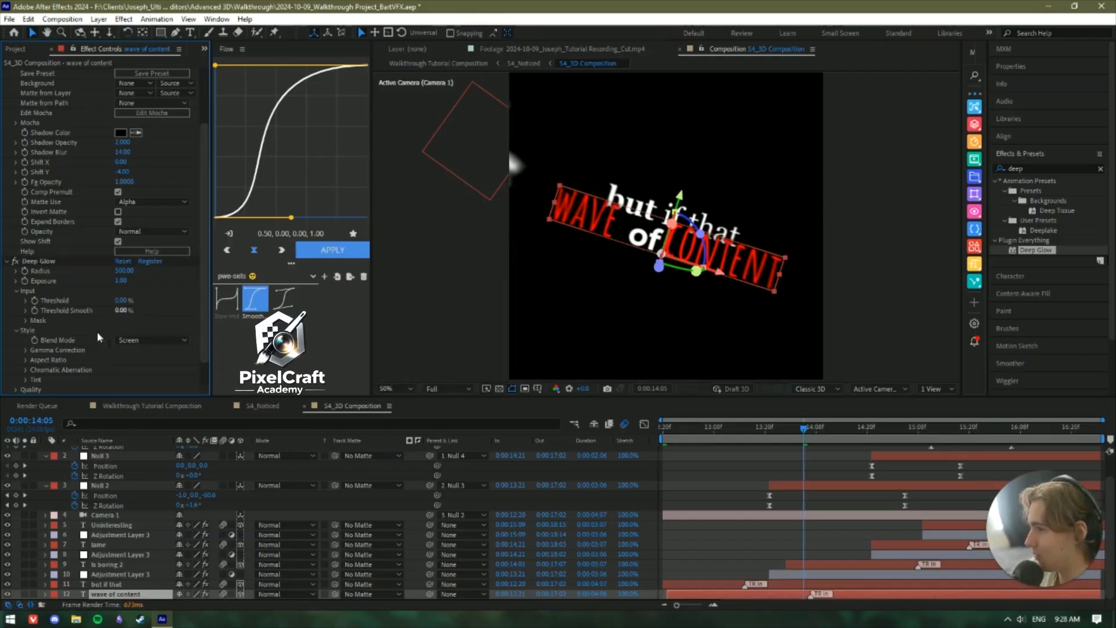
Draw a rectangular mask around the word "of" on the "wave of content" layer, with mode None and Inverted enabled.
left_click(26, 321)
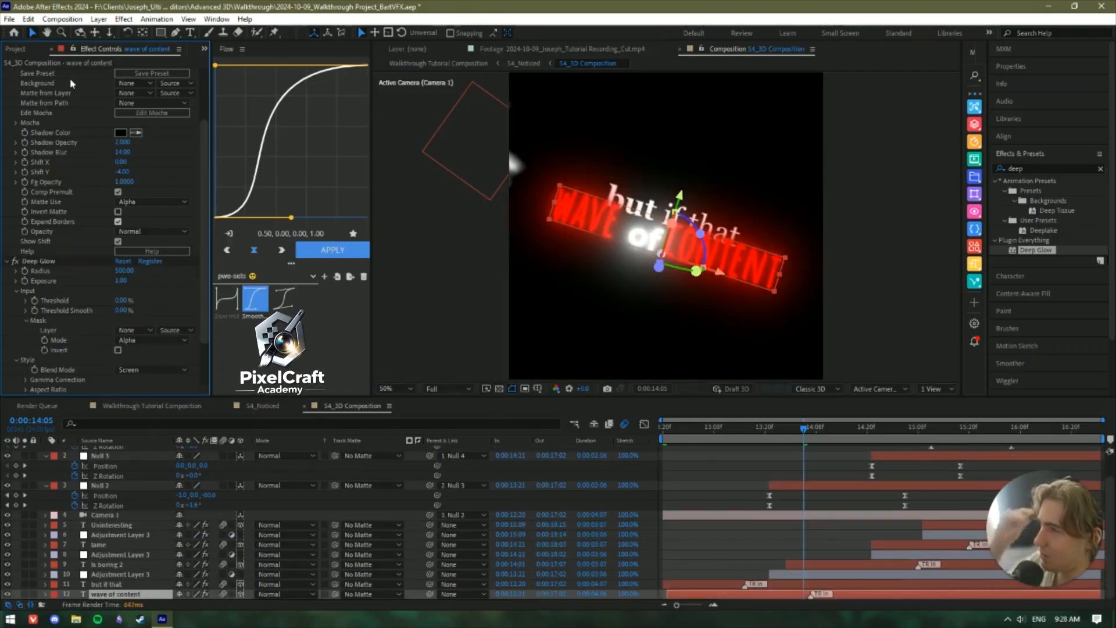
left_click(160, 33)
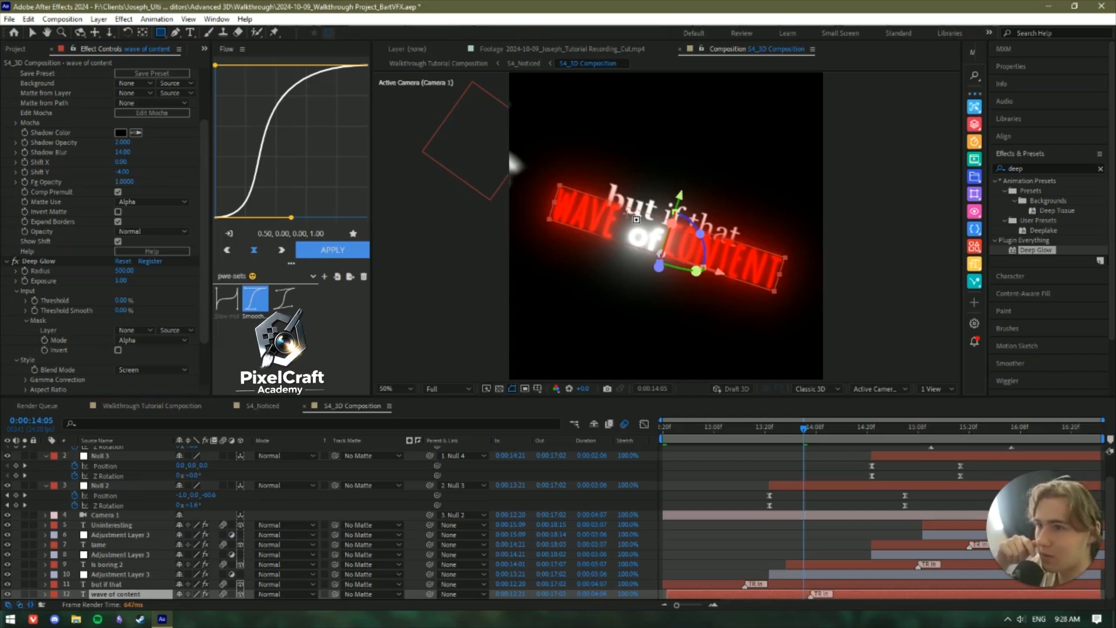
left_click_drag(624, 213, 662, 259)
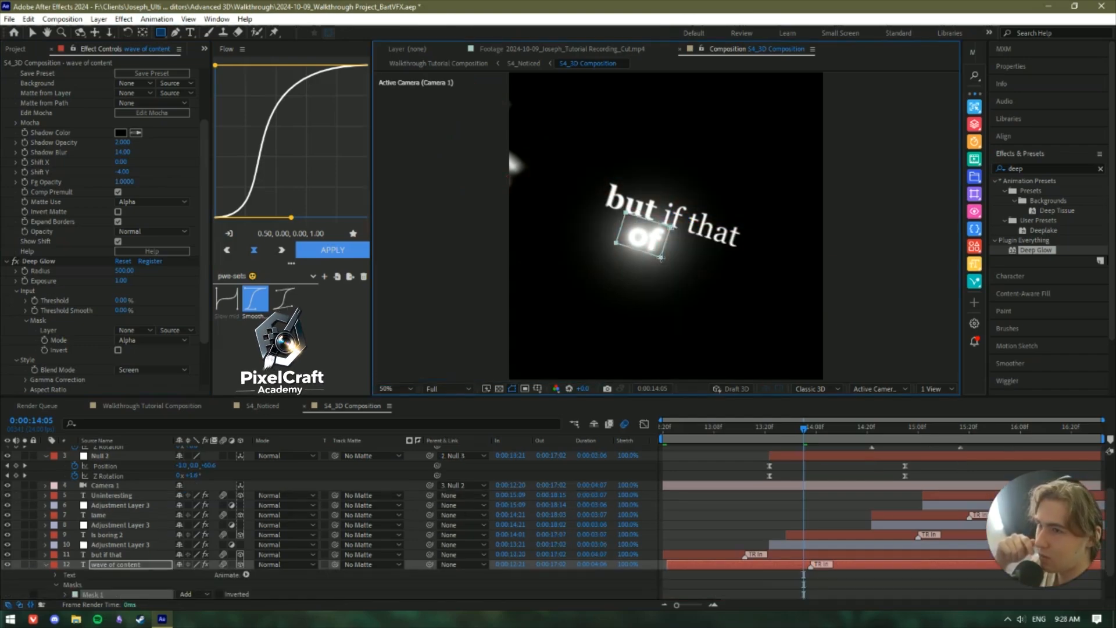
left_click(192, 594)
left_click(192, 501)
left_click(220, 593)
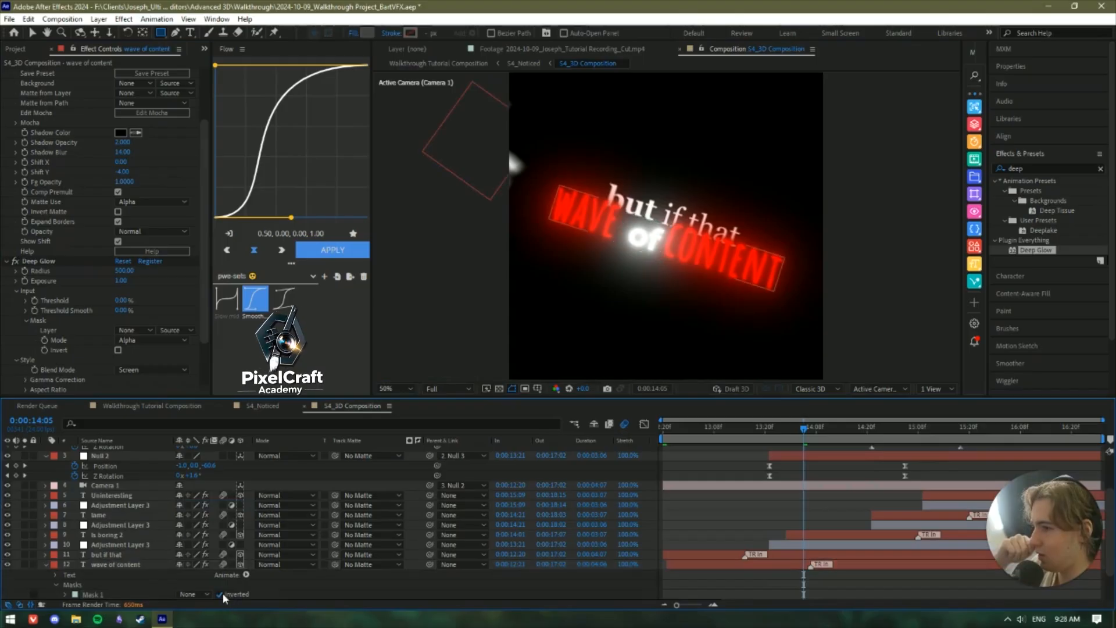
Set Deep Glow's input mask layer to "12. wave of content", keeping the mask mode at Alpha.
left_click(130, 341)
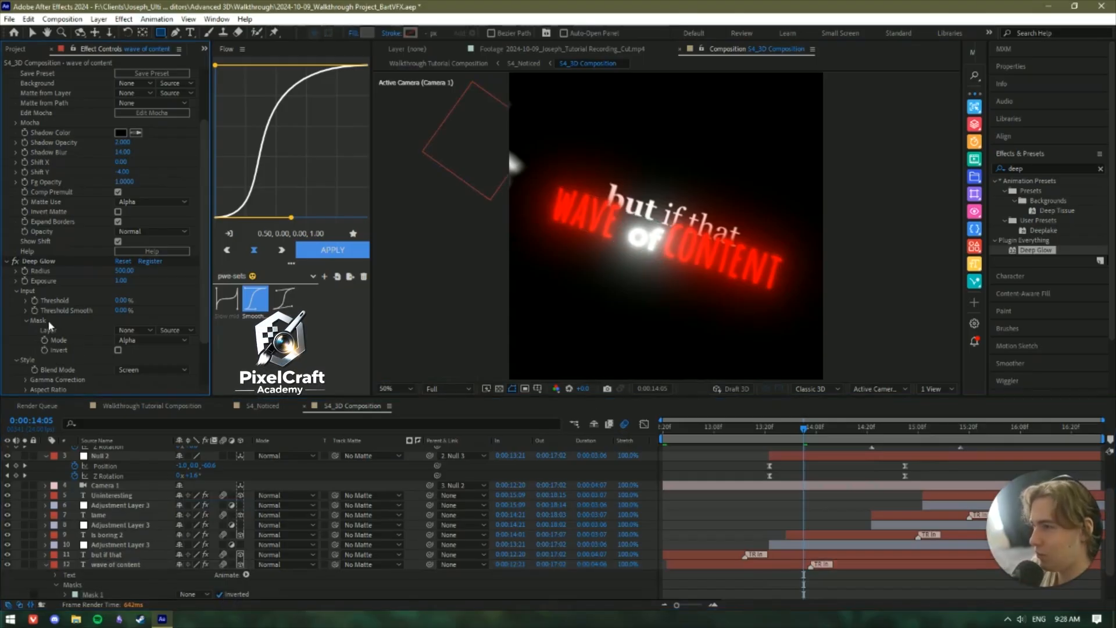
left_click(133, 330)
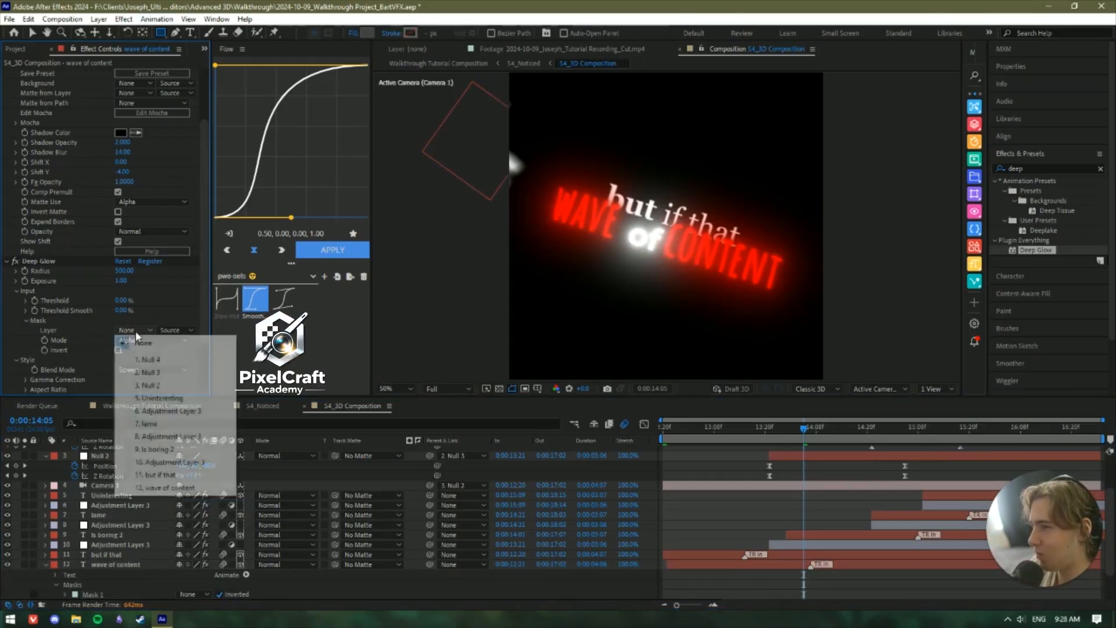
left_click(185, 490)
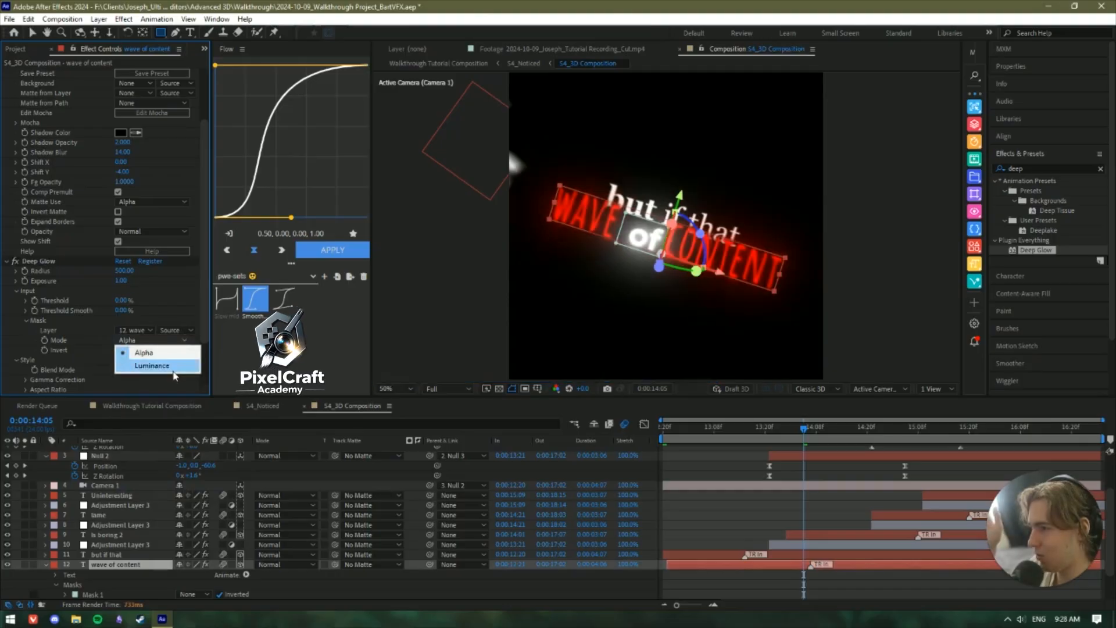
left_click(172, 341)
left_click(80, 331)
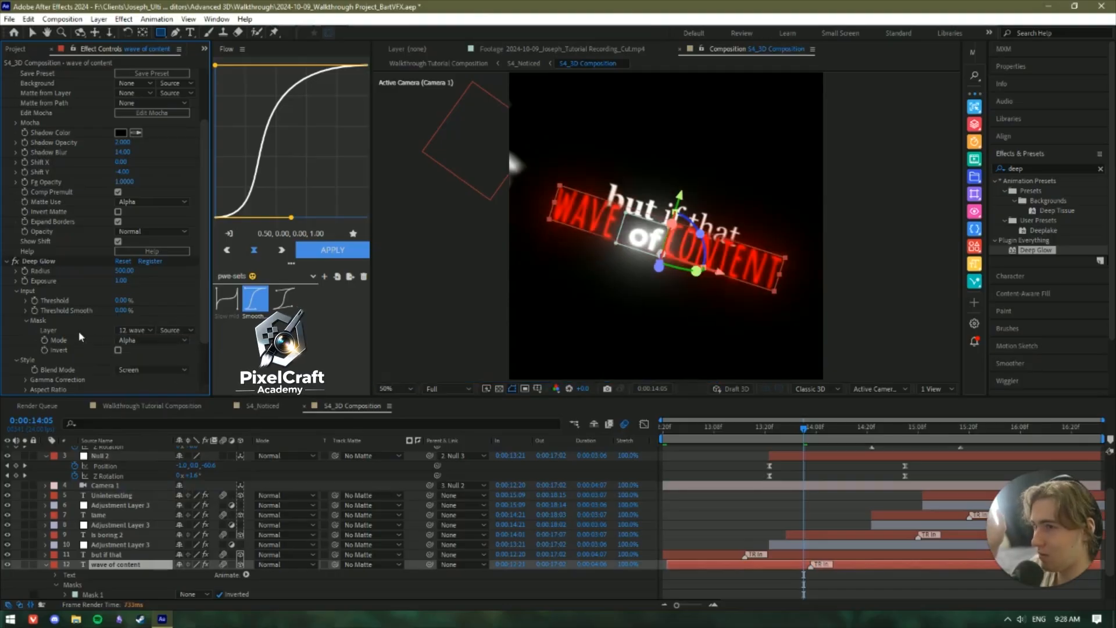
Turn off Inverted on the layer mask, enable Invert in Deep Glow's mask settings and inspect the glow up close.
left_click(219, 594)
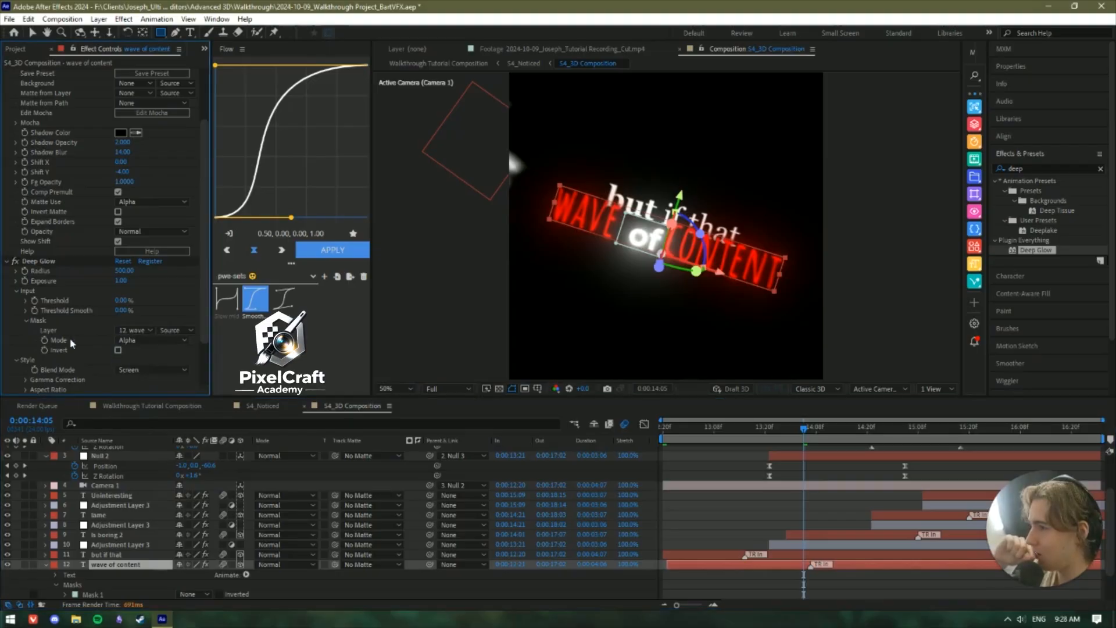
left_click(120, 350)
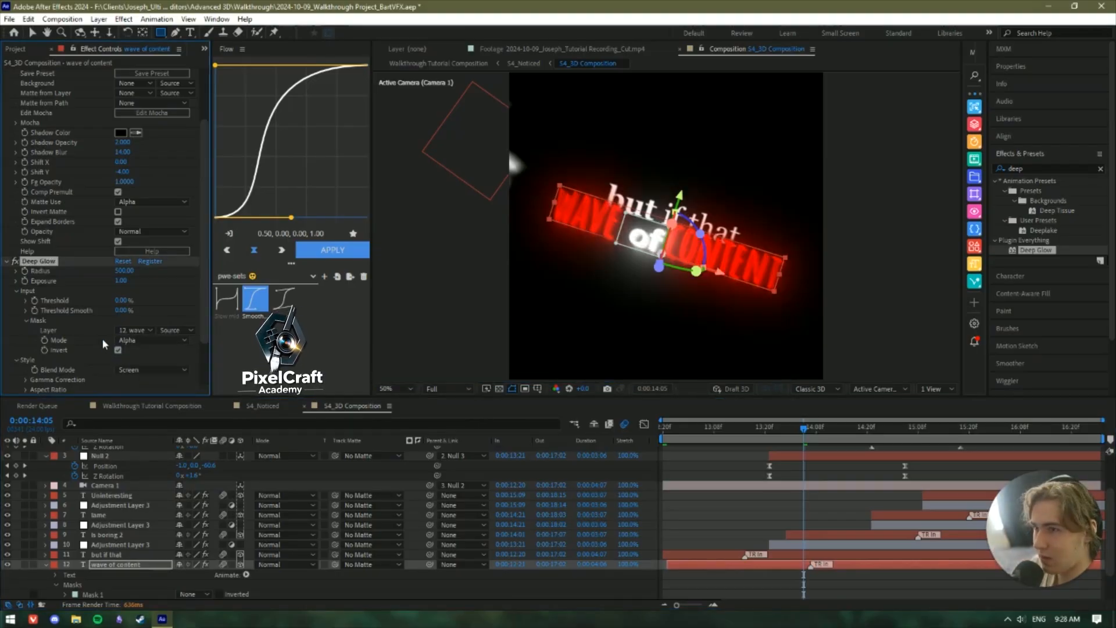
left_click(381, 598)
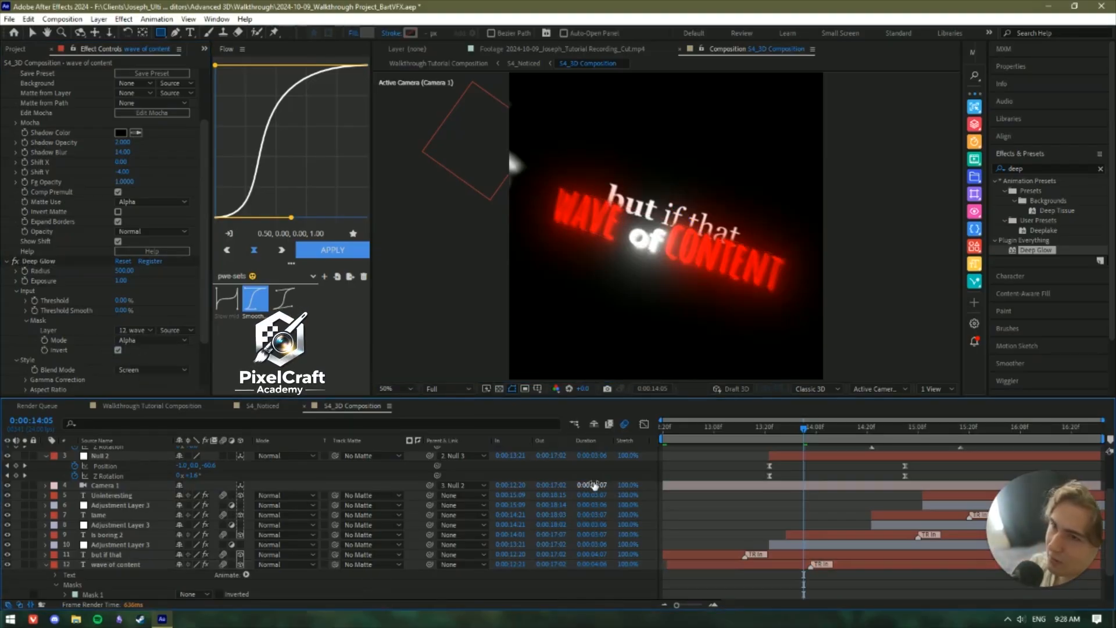
scroll(726, 275, "up", 4)
scroll(727, 275, "down", 2)
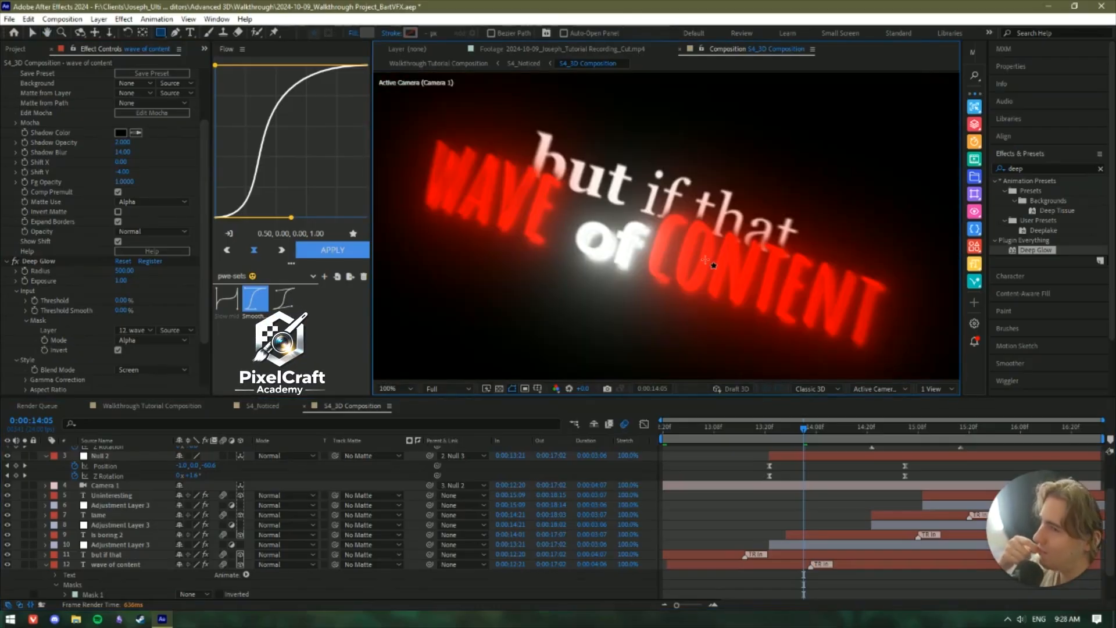
Set Deep Glow's mask layer source to Masks and its mode to Luminance, comparing Invert on and off and leaving it off.
left_click(173, 330)
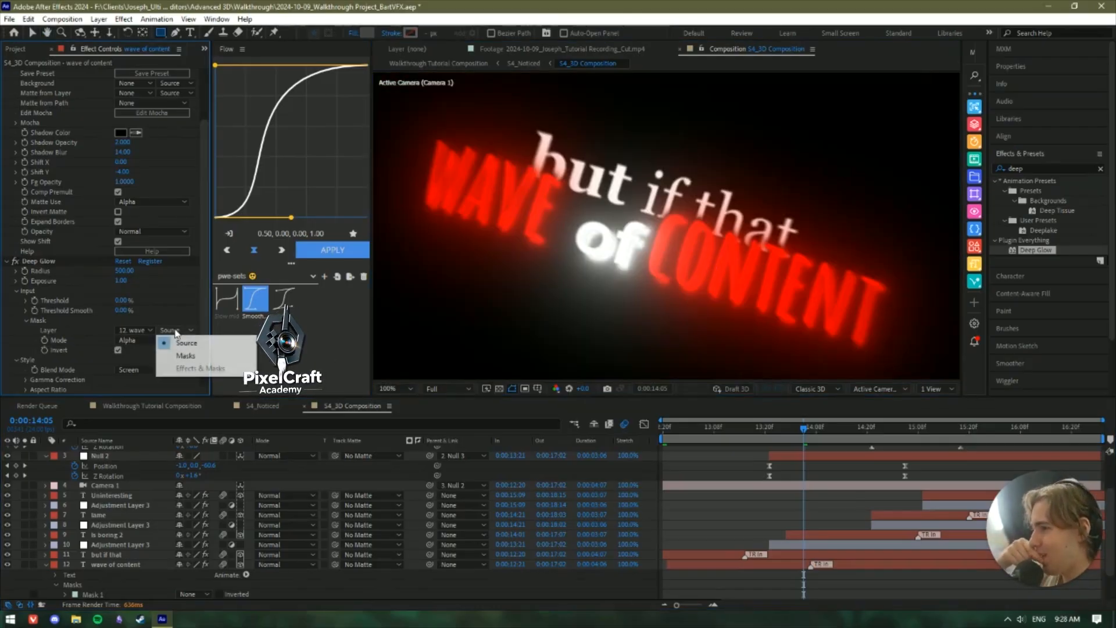
left_click(185, 355)
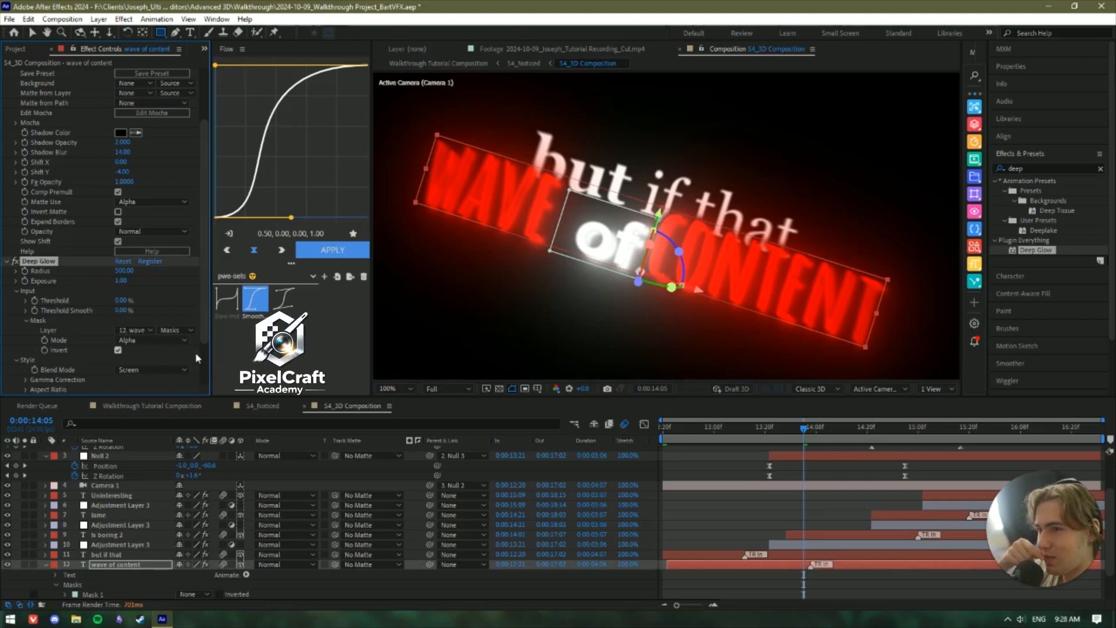
left_click(163, 340)
left_click(172, 366)
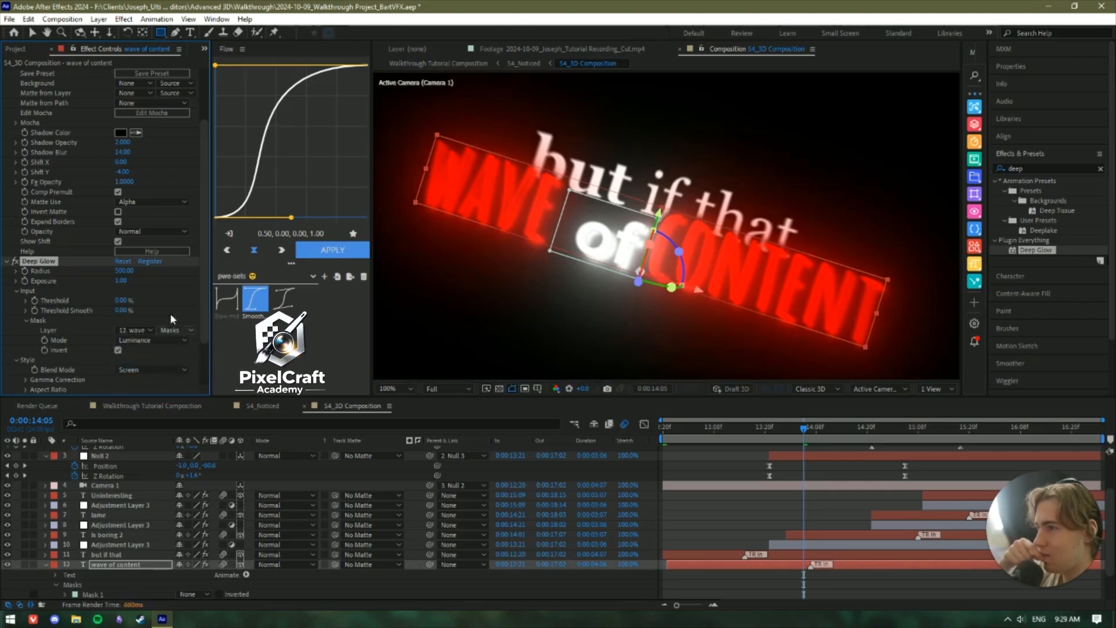
left_click(118, 351)
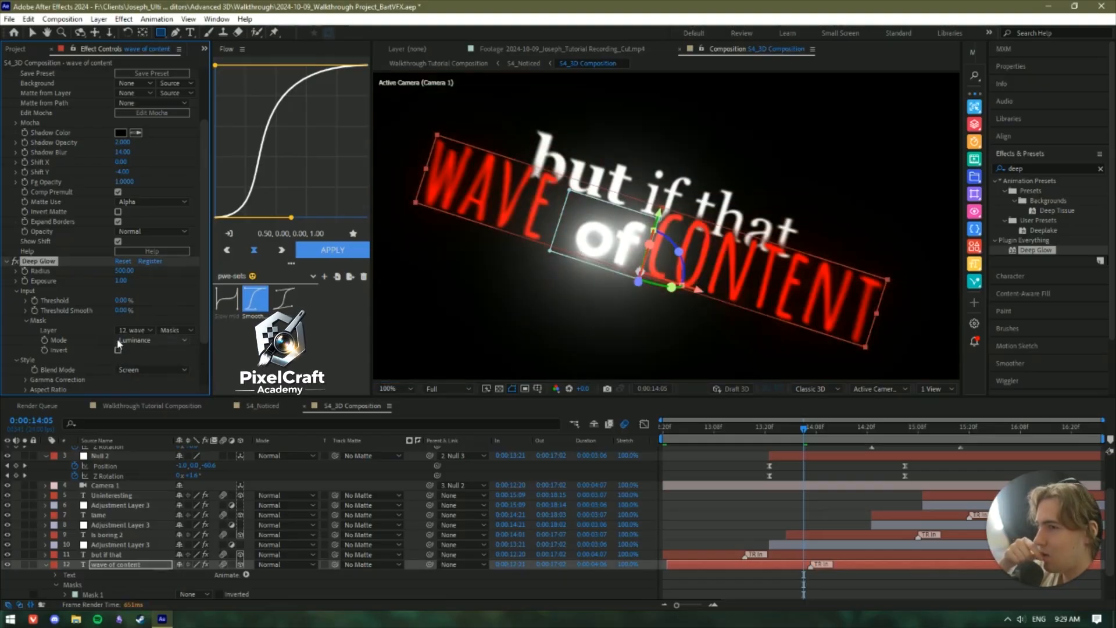
left_click(119, 342)
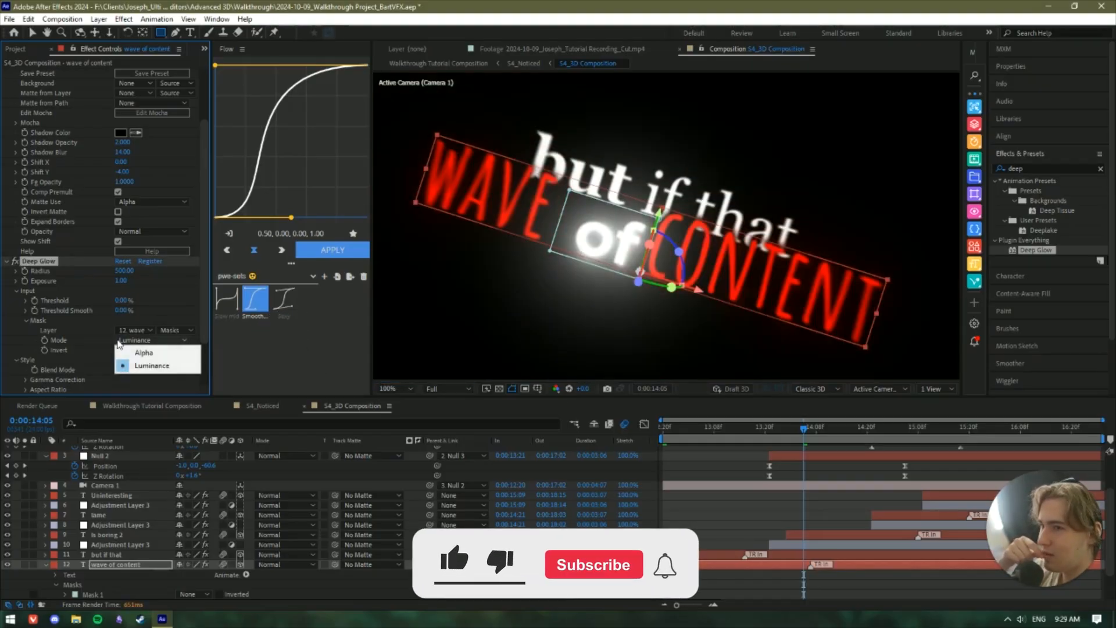
left_click(122, 349)
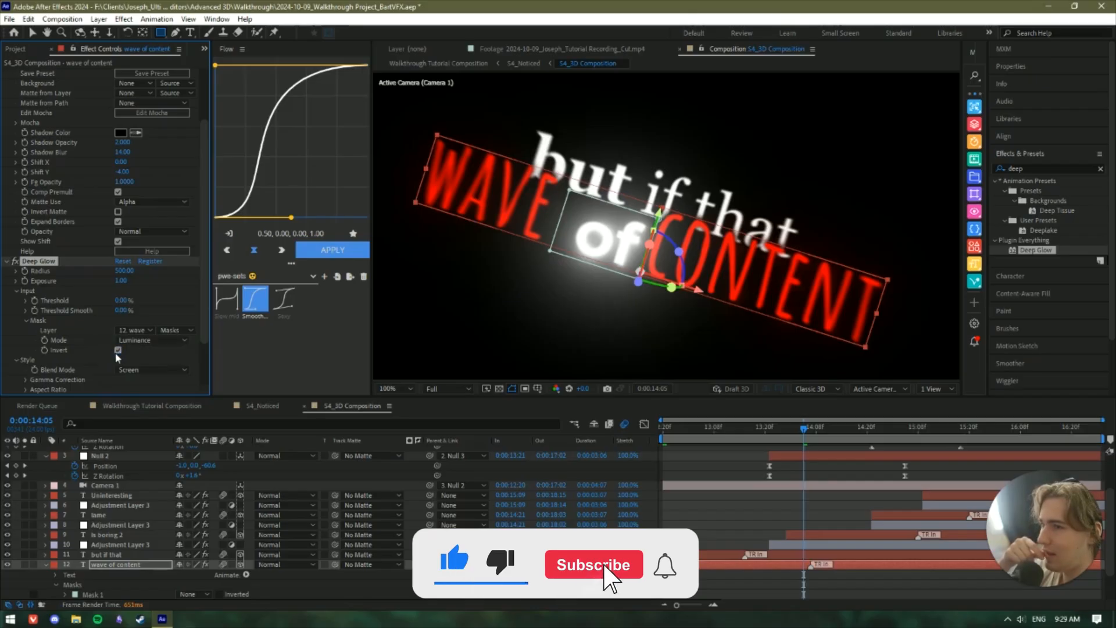
left_click(117, 351)
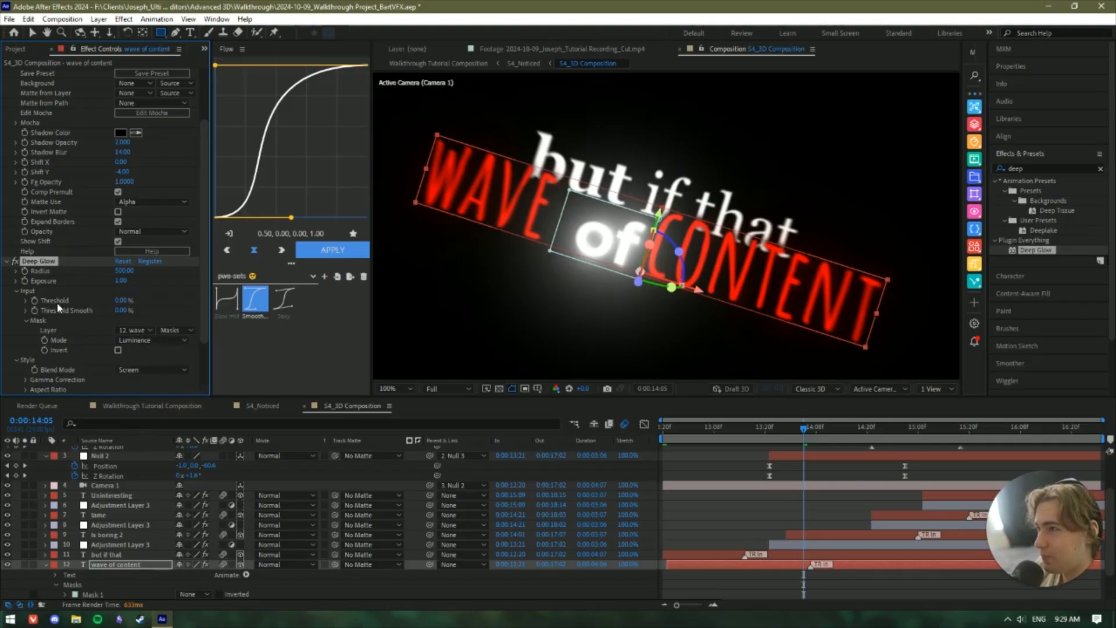
Delete the rectangular mask around "of" from the "wave of content" layer, leaving Deep Glow's mask layer selection as is.
left_click(141, 330)
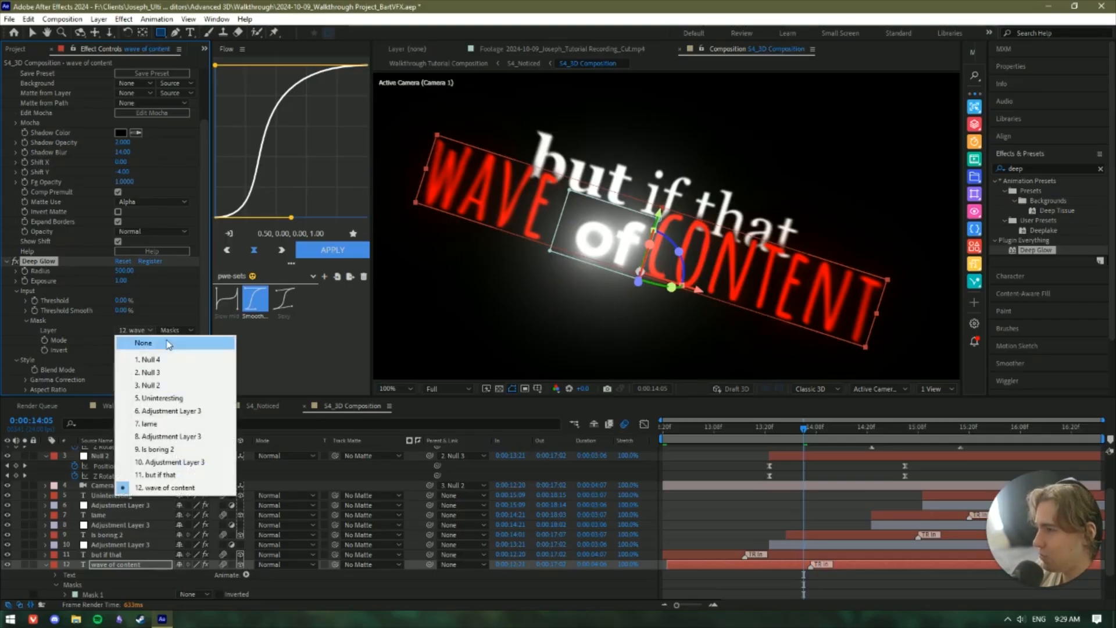
left_click(105, 594)
key("Delete")
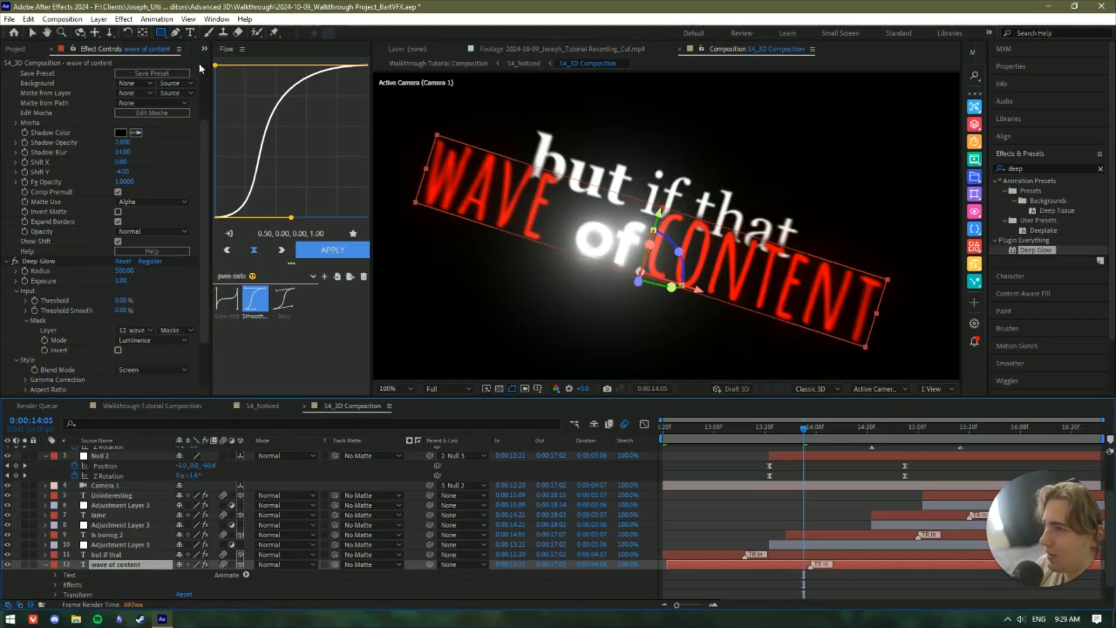
Draw a closed pen mask on the "wave of content" layer around "WAVE" and "CONTENT", leaving out "of".
left_click(428, 120)
left_click(395, 223)
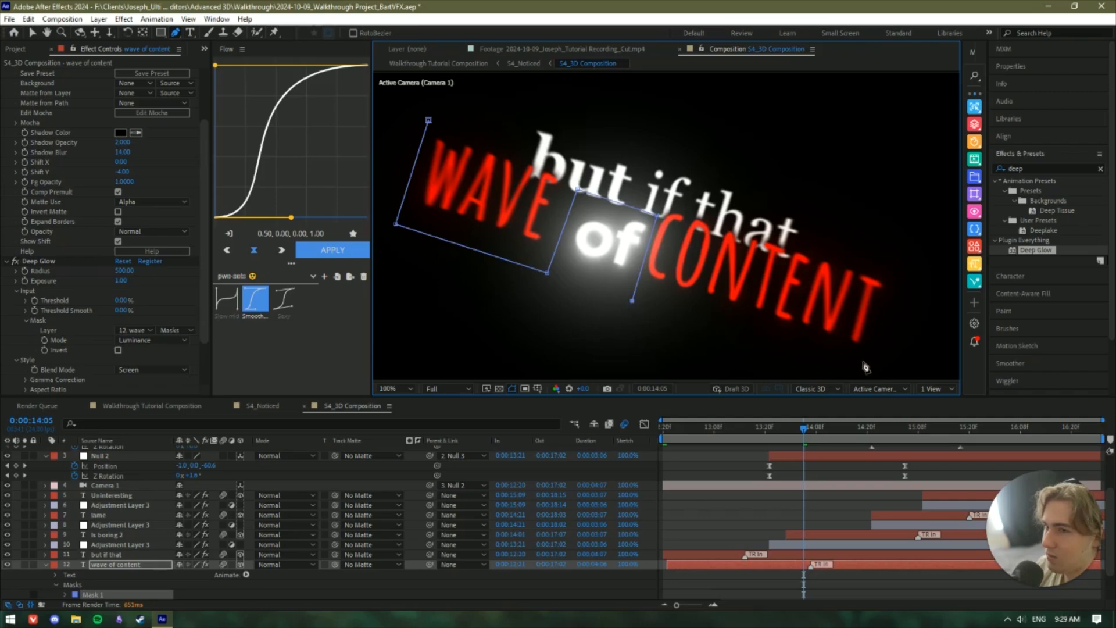
left_click(433, 105)
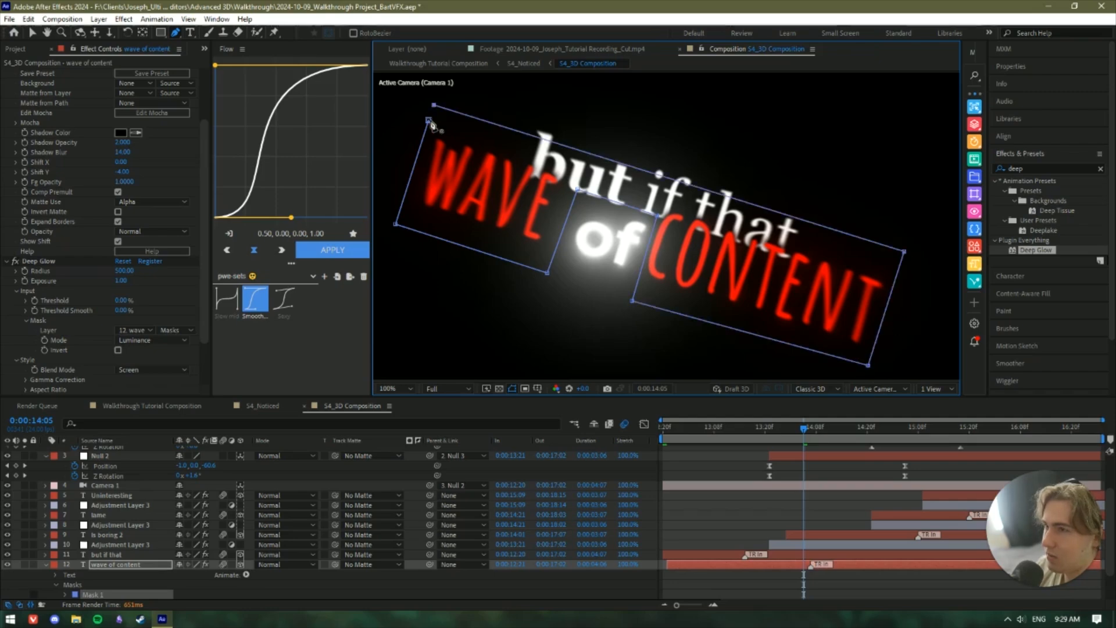
left_click(139, 331)
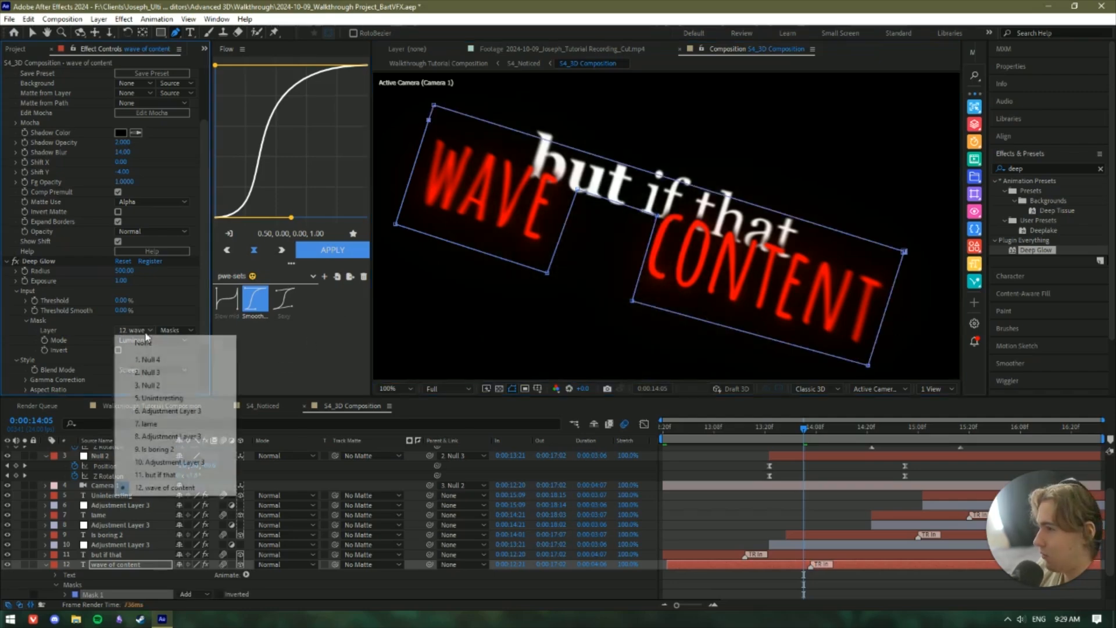
left_click(182, 326)
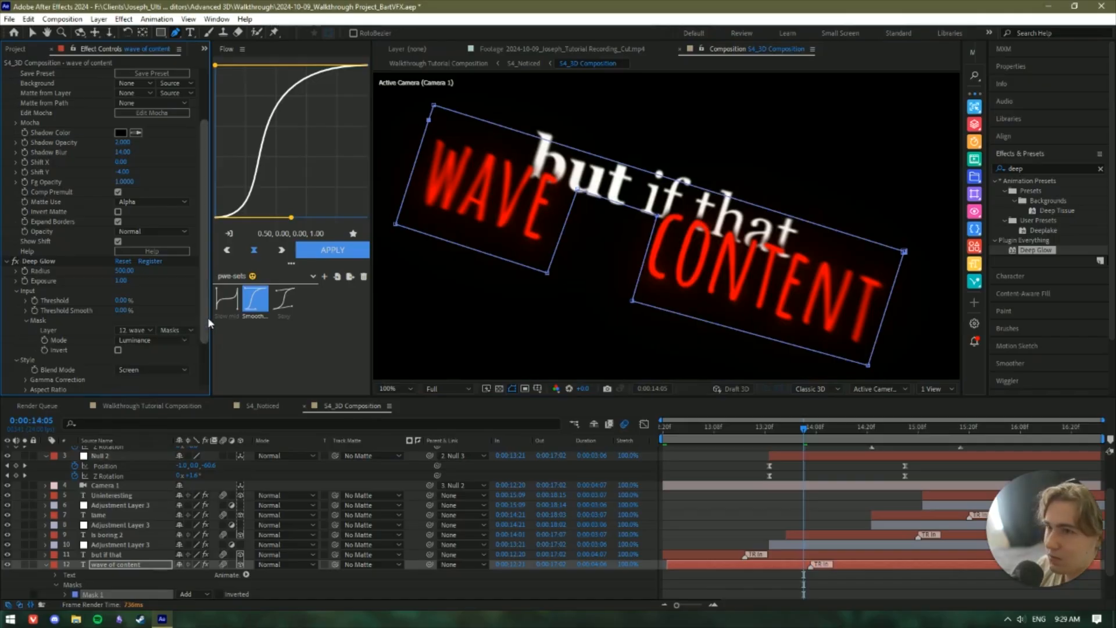
Set the layer's new mask to None and Deep Glow's mask mode to Alpha, comparing Invert on and off and leaving it off.
left_click(189, 594)
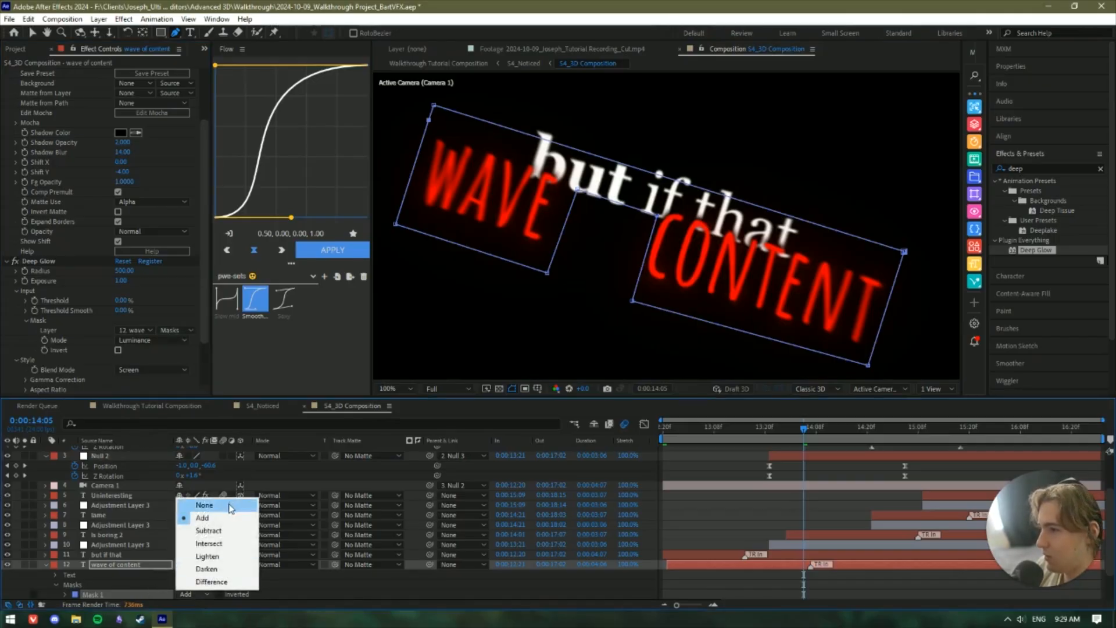
left_click(204, 505)
left_click(168, 340)
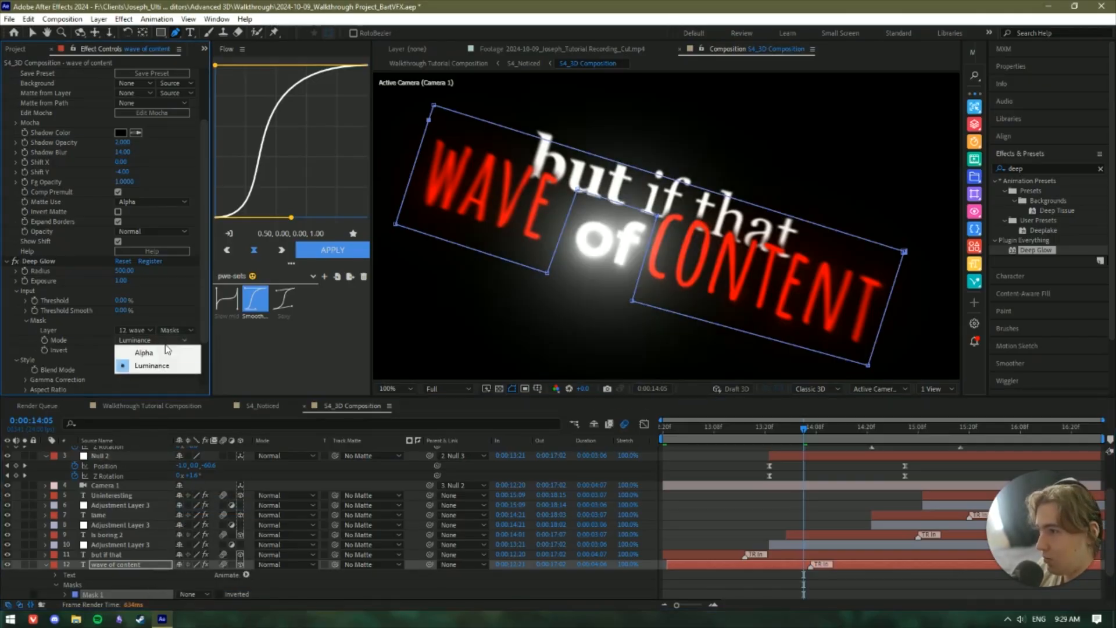
left_click(164, 350)
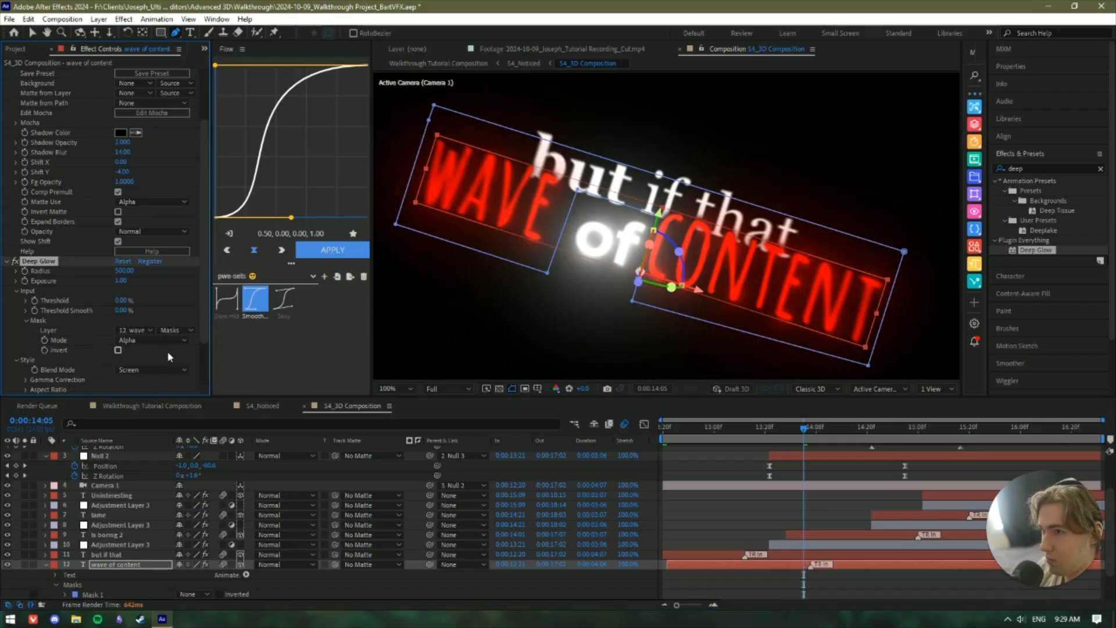
left_click(118, 350)
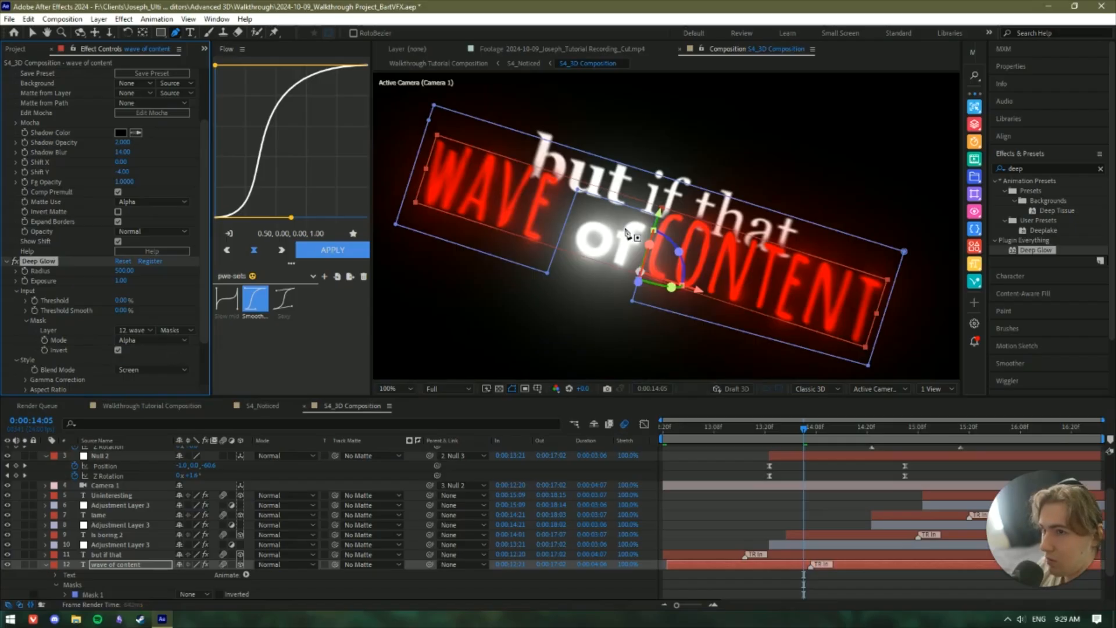
left_click(118, 350)
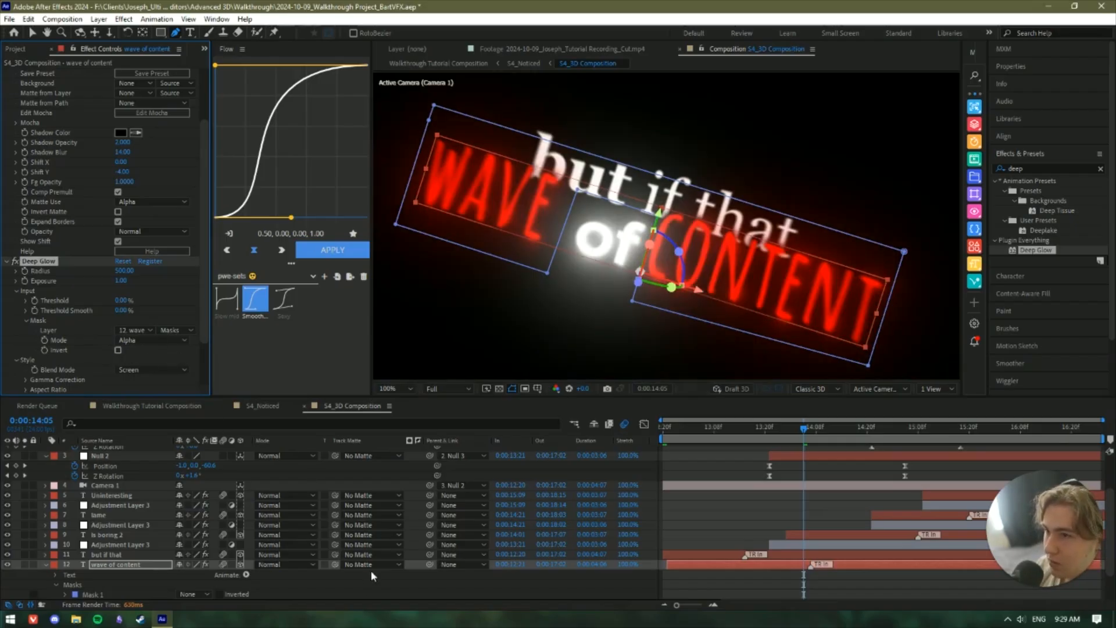
Keep Deep Glow's mask layer source at Masks and set the layer mask's mode to Add.
left_click(362, 584)
left_click(171, 330)
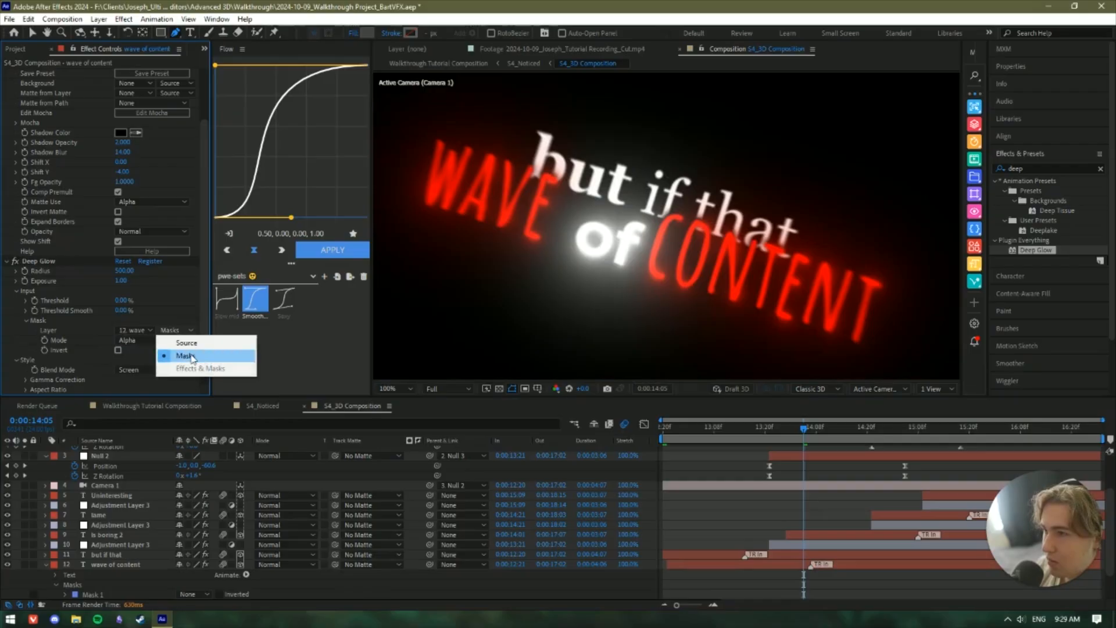
left_click(190, 357)
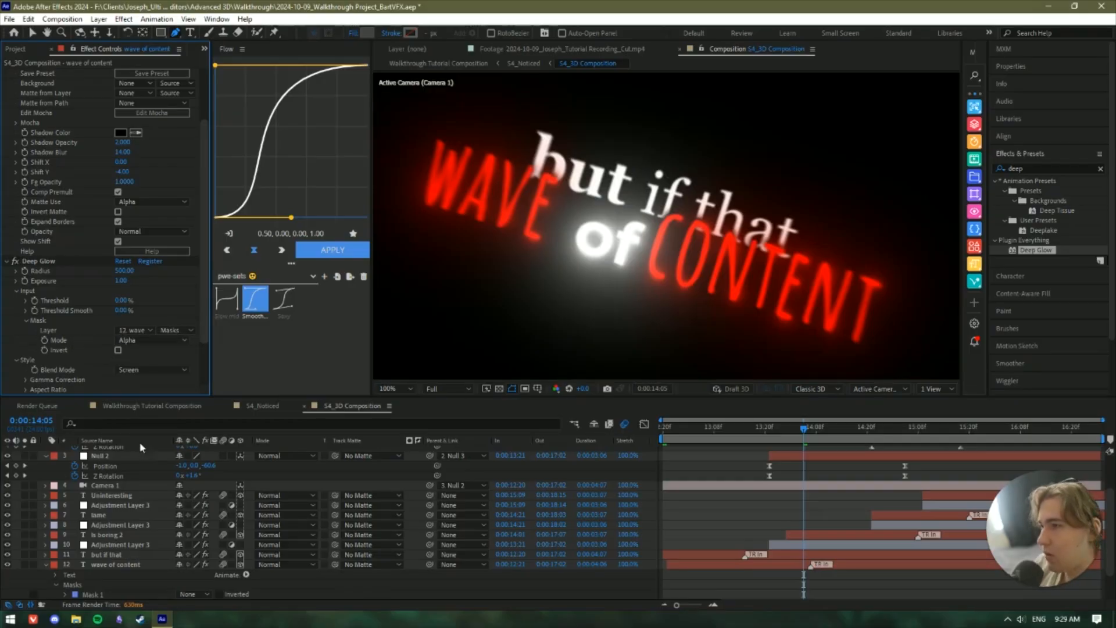
left_click(192, 594)
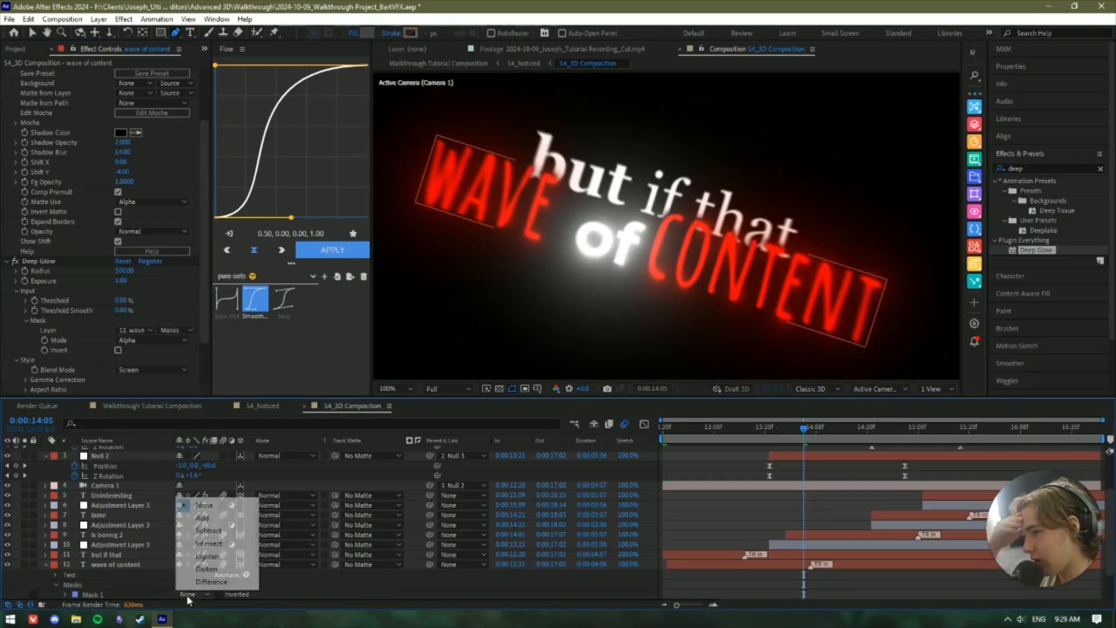
left_click(212, 519)
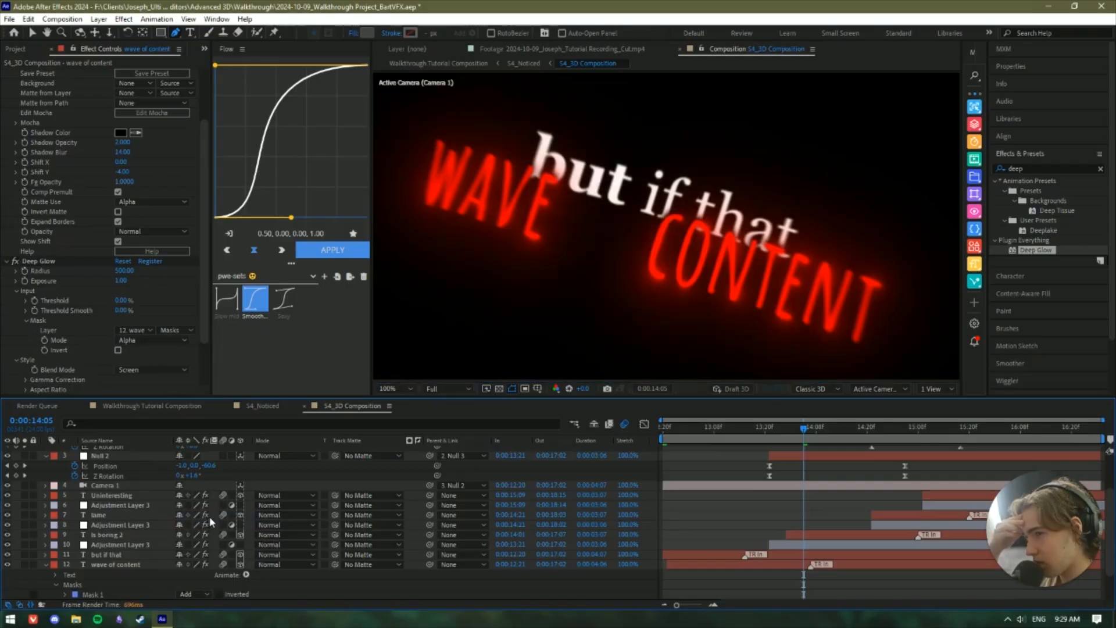
Collapse the "wave of content" layer's properties and duplicate the layer.
scroll(174, 523, "down", 2)
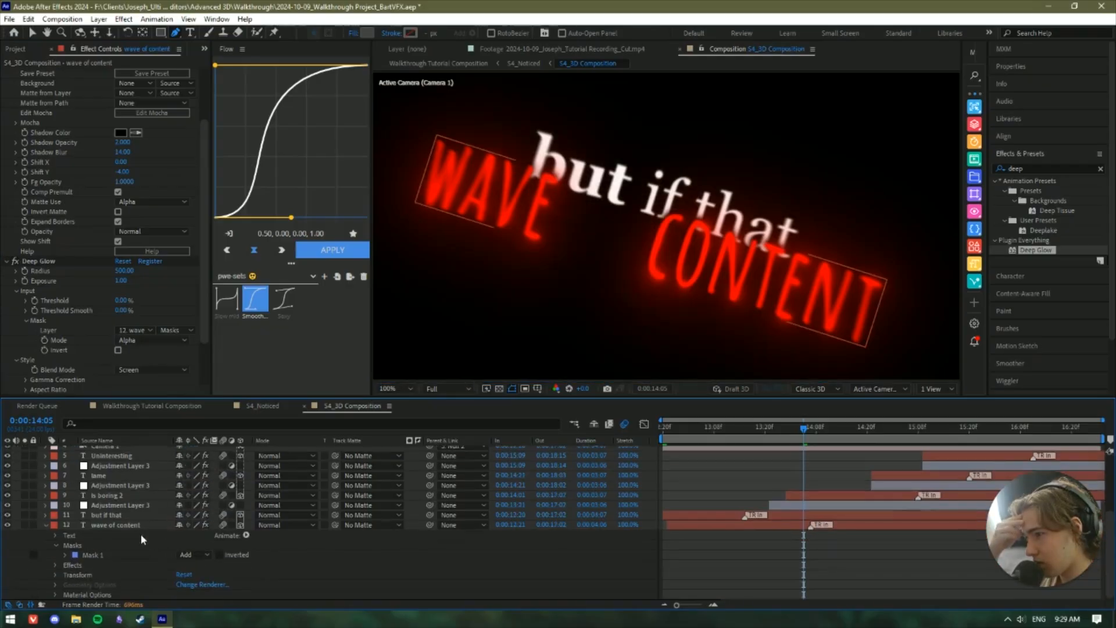
scroll(106, 363, "down", 2)
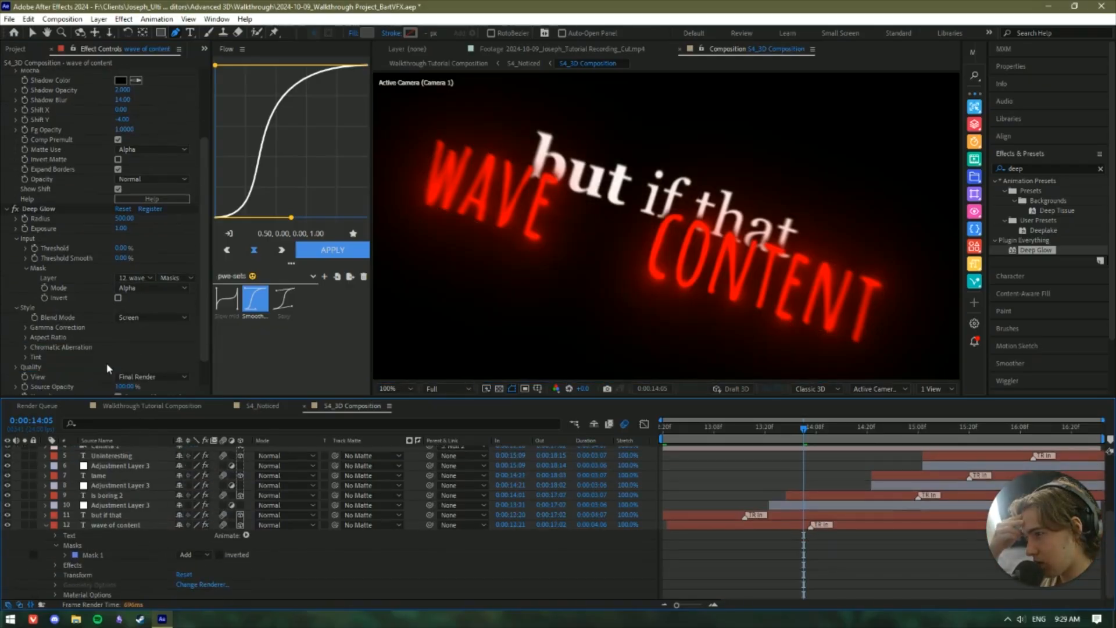
left_click(119, 524)
left_click(45, 524)
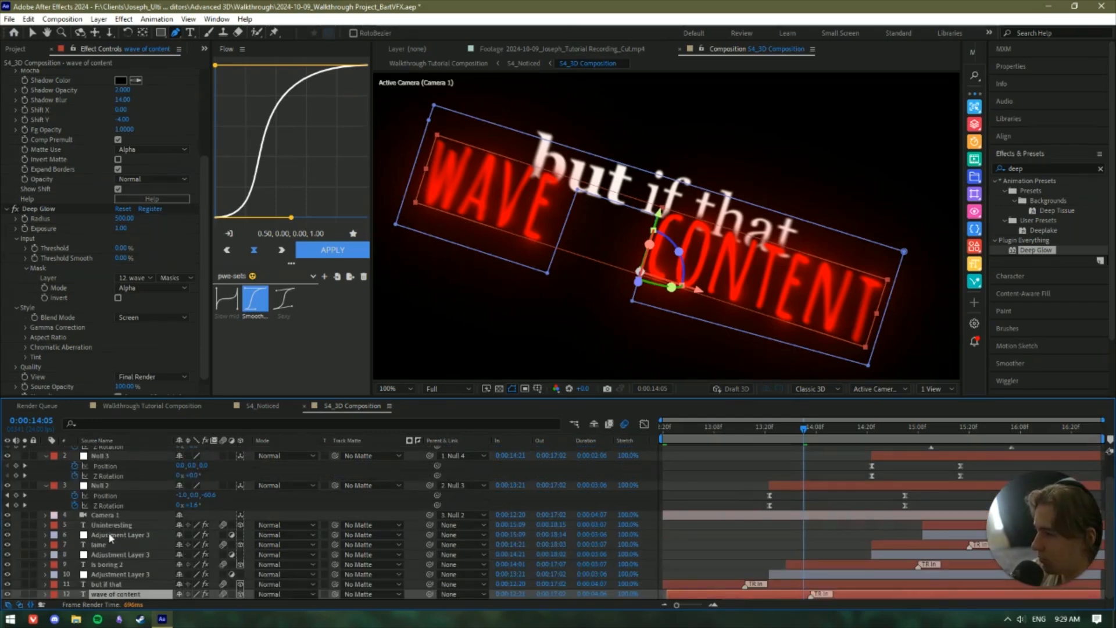
key("ctrl+d")
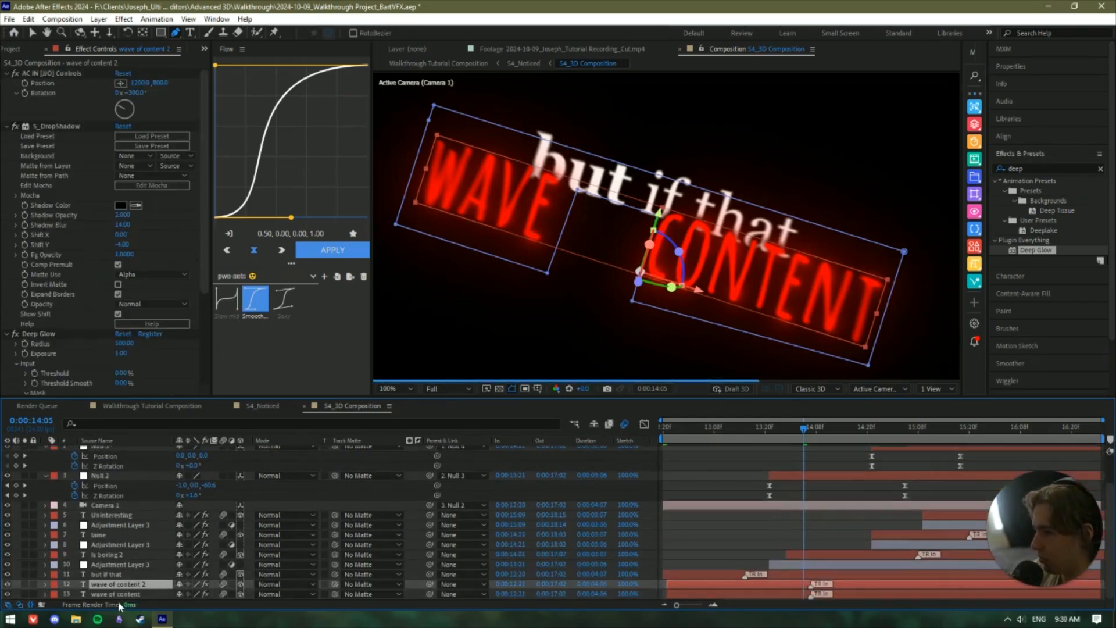
Set the mask mode on the original "wave of content" layer to Subtract.
left_click(115, 594)
key("m")
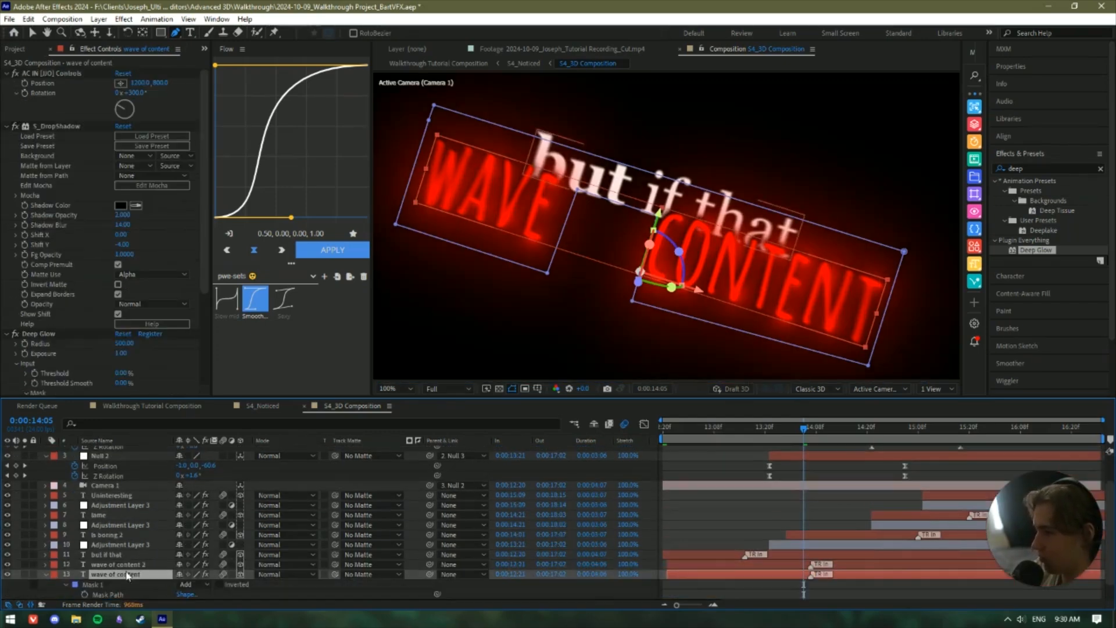
left_click(198, 584)
left_click(200, 523)
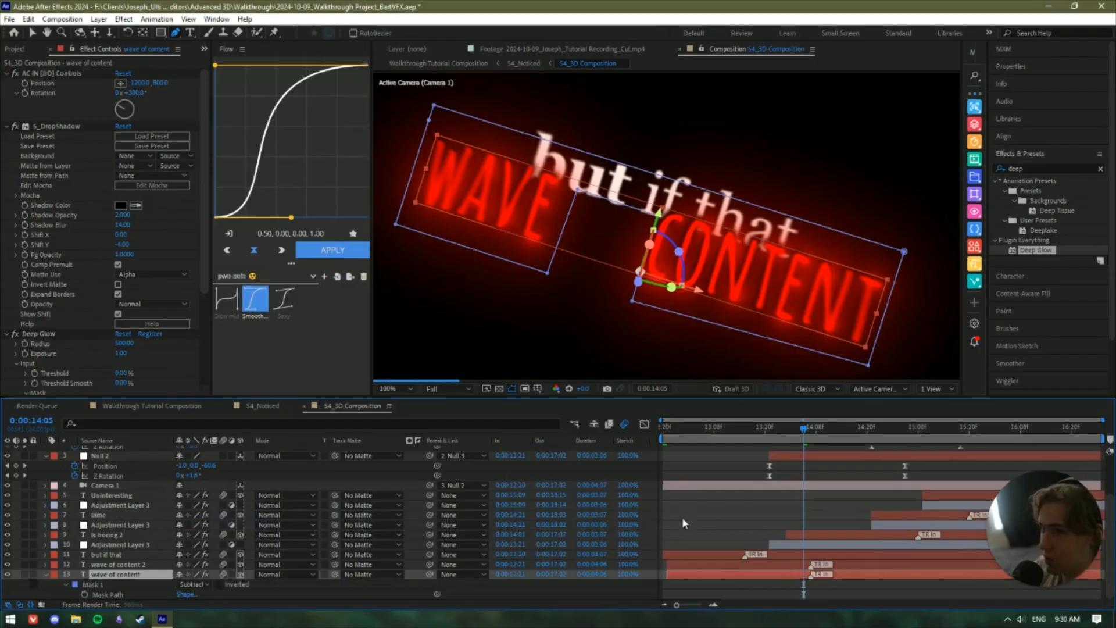
left_click(722, 514)
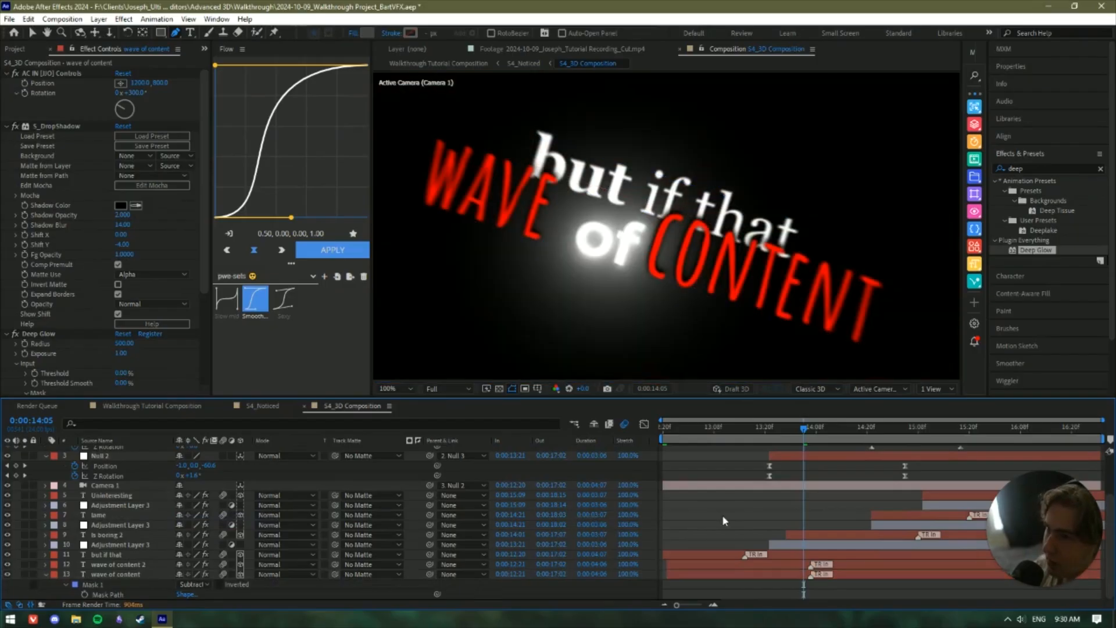
Set Deep Glow's mask layer to None on the "wave of content 2" layer.
left_click(127, 564)
scroll(111, 346, "down", 4)
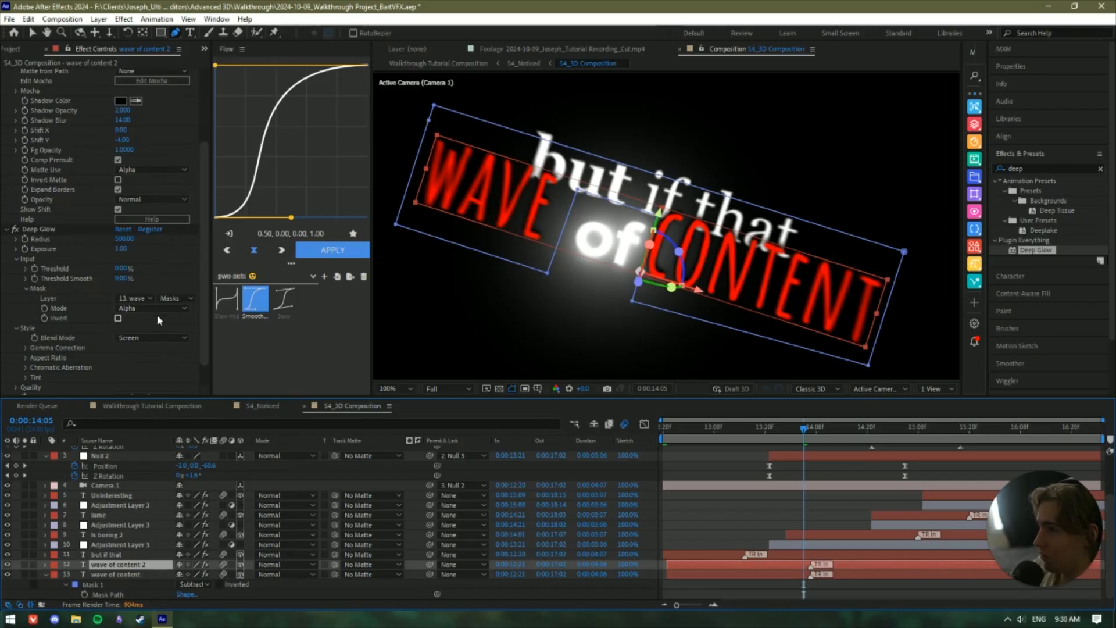
left_click(139, 298)
left_click(166, 307)
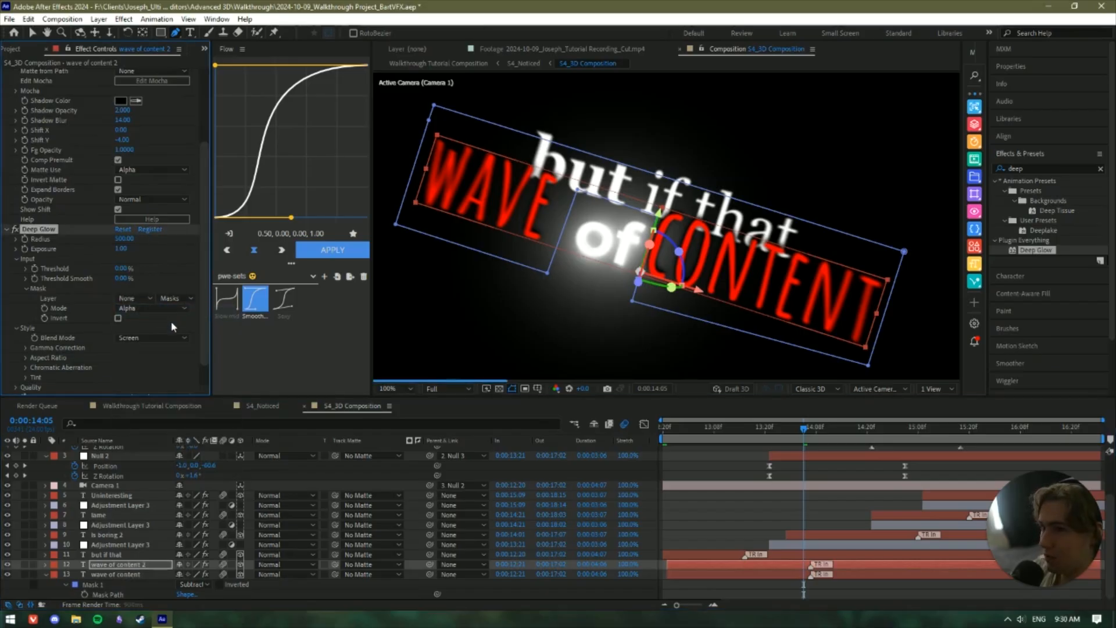
Delete the Deep Glow effect from the original "wave of content" layer.
left_click(110, 574)
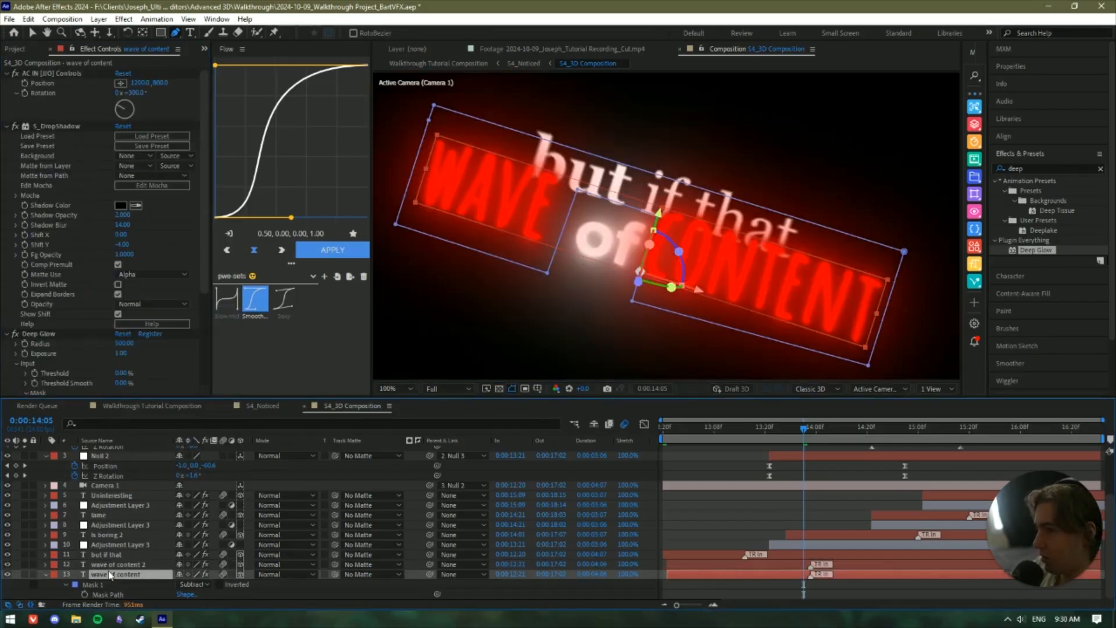
left_click(65, 332)
key("Delete")
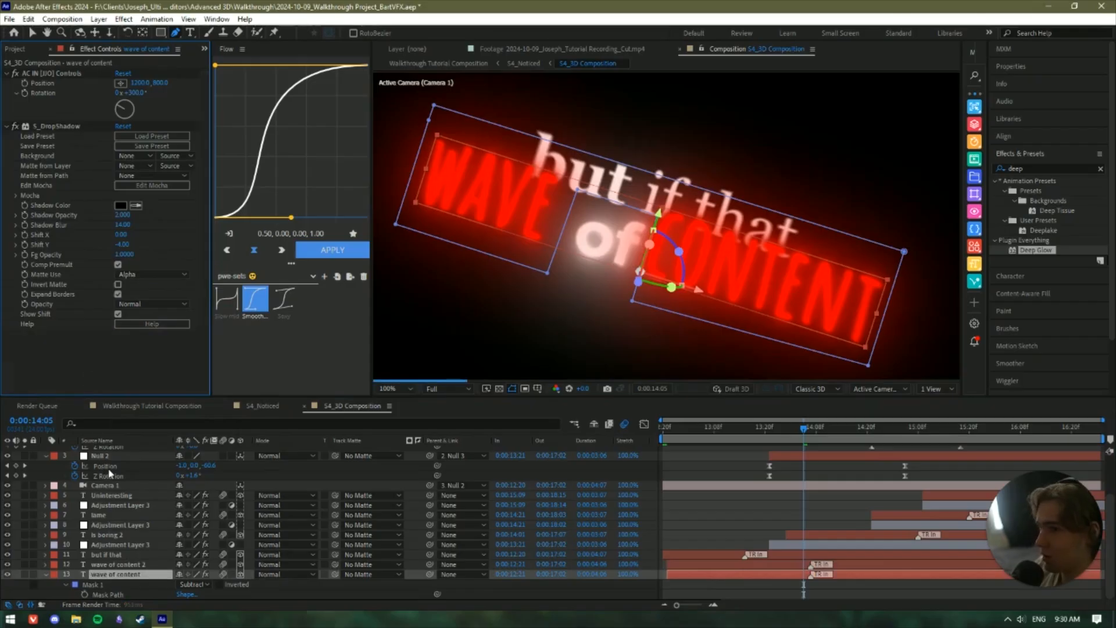
Move the original "wave of content" layer above "wave of content 2" in the layer stack.
left_click(710, 554)
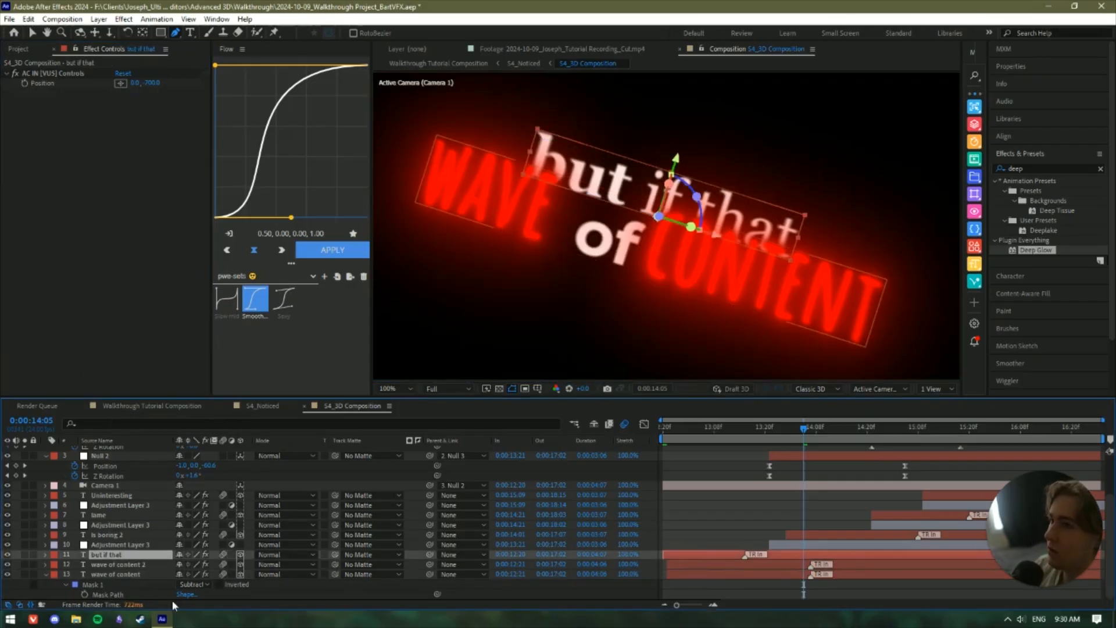
left_click(117, 574)
key("ctrl+bracketright")
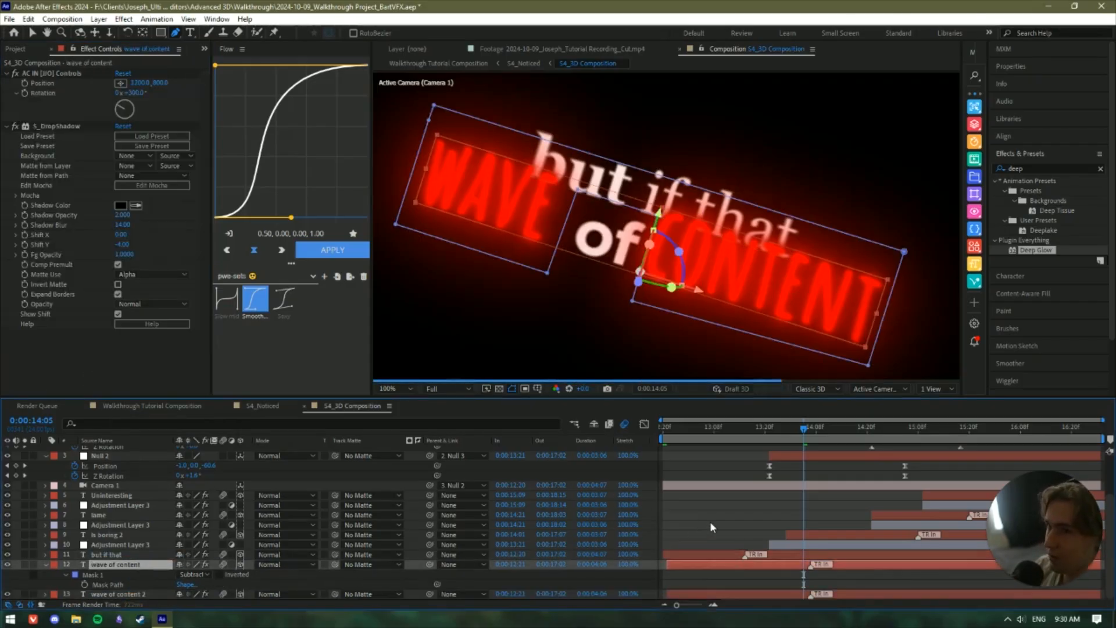
Check the glow on the whole frame at several times between 0:00:14:01 and 0:00:14:21.
left_click(711, 520)
key("v")
scroll(662, 254, "down", 2)
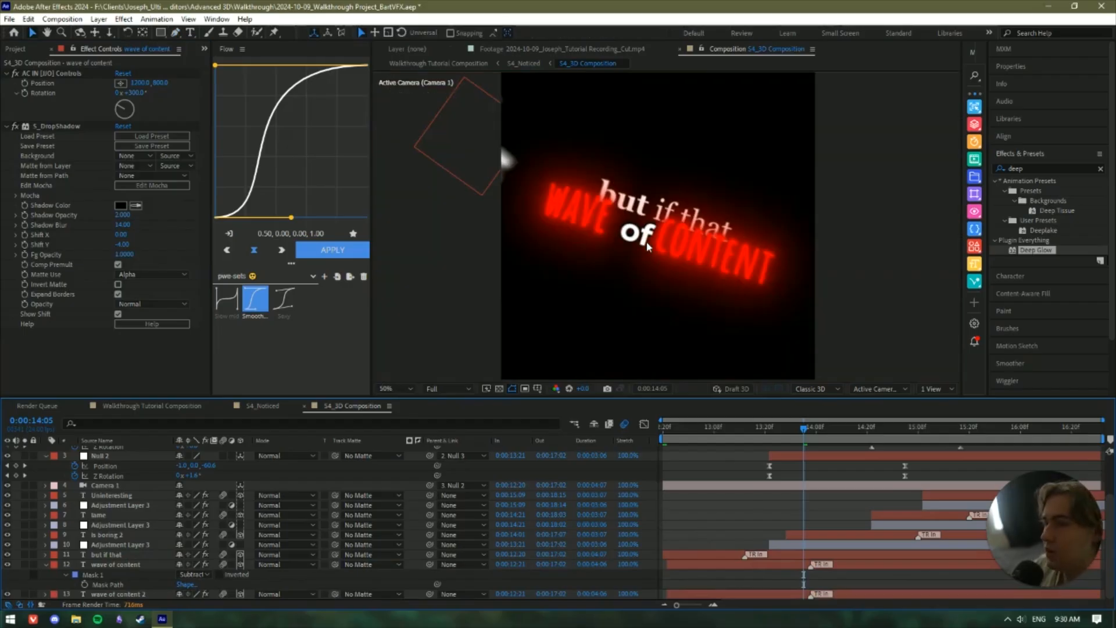
left_click(870, 434)
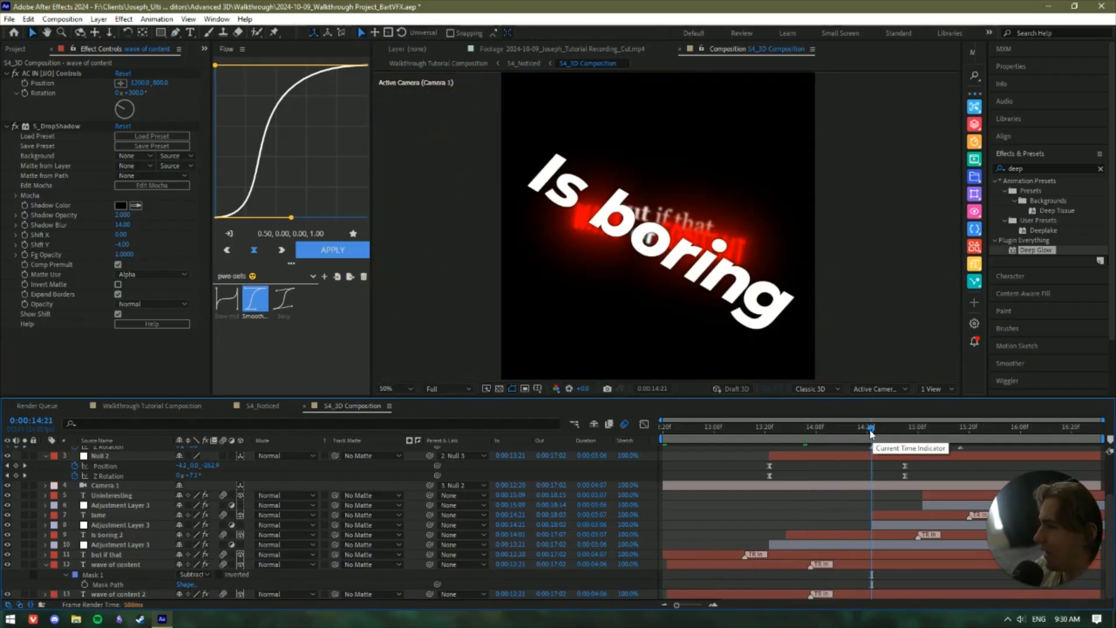
left_click_drag(871, 433, 826, 416)
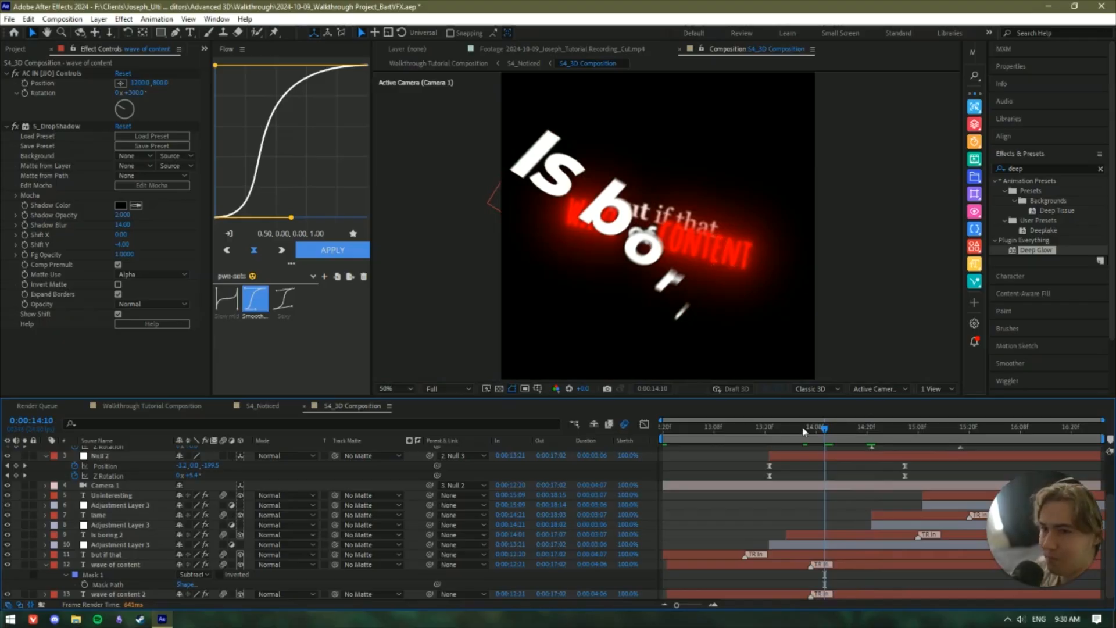
left_click(786, 429)
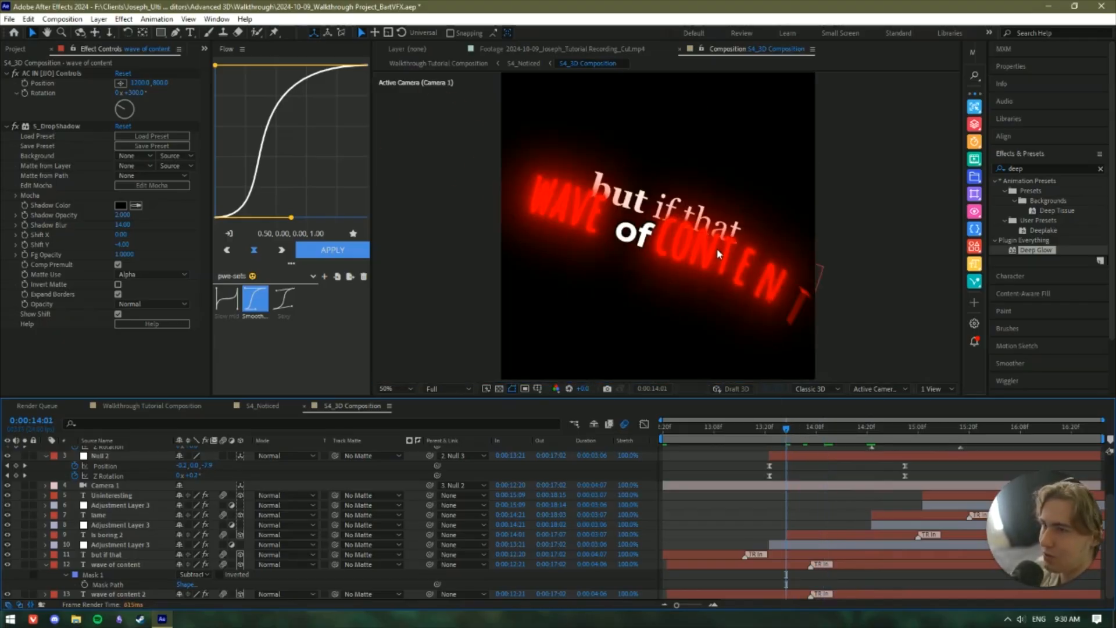
Compare the effects on the "but if that" layer and both "wave of content" layers, collapsing all effects on "wave of content 2".
left_click(128, 554)
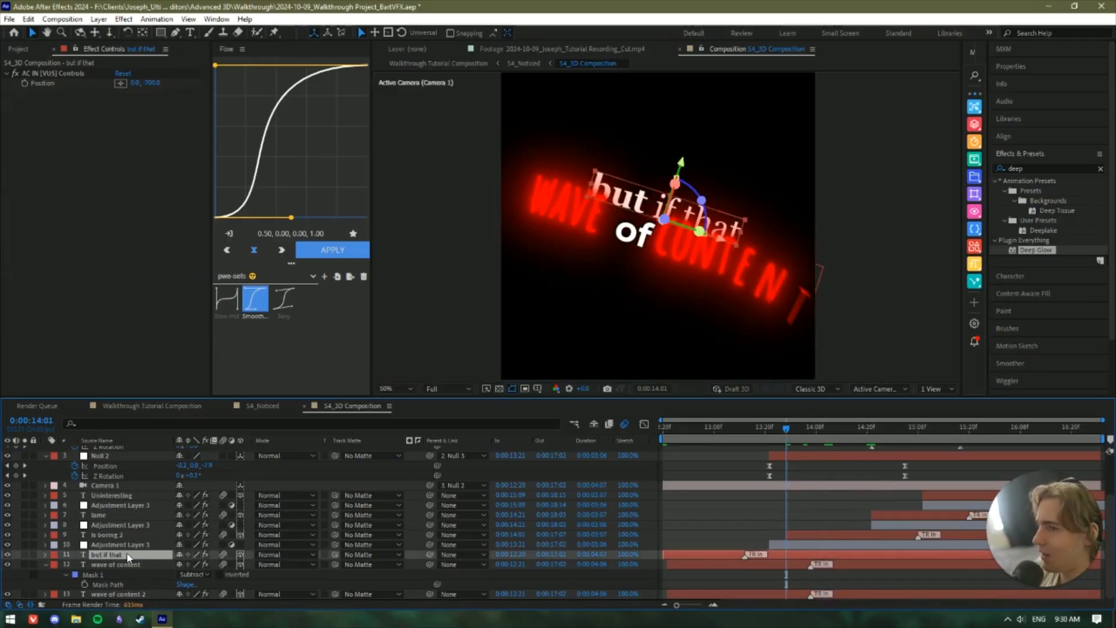
left_click(122, 564)
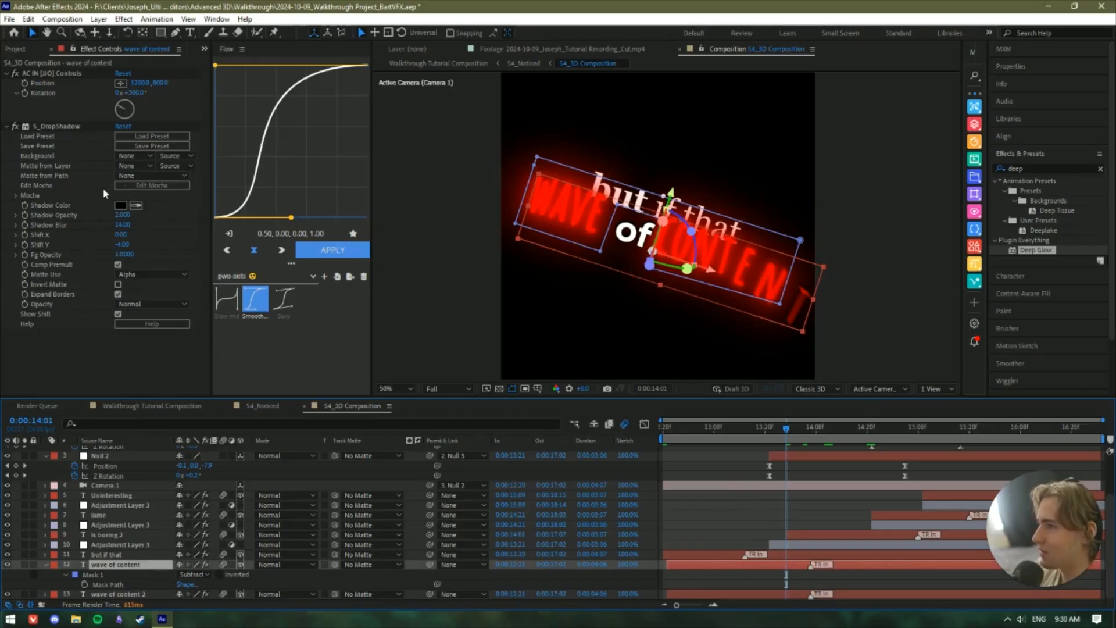
left_click(141, 593)
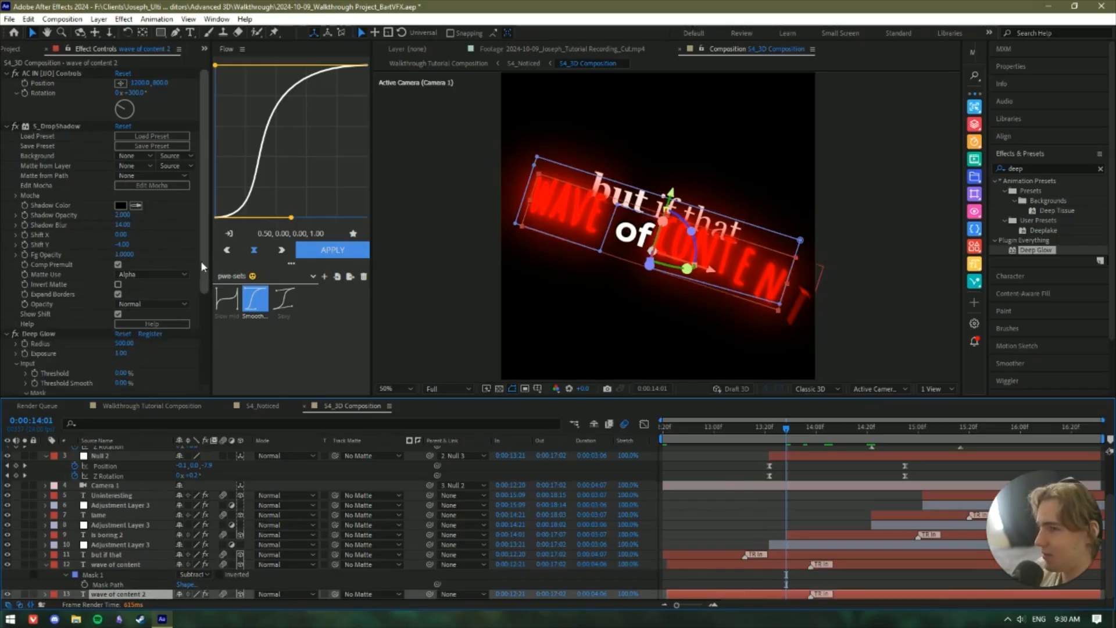
scroll(69, 230, "down", 2)
scroll(62, 201, "up", 2)
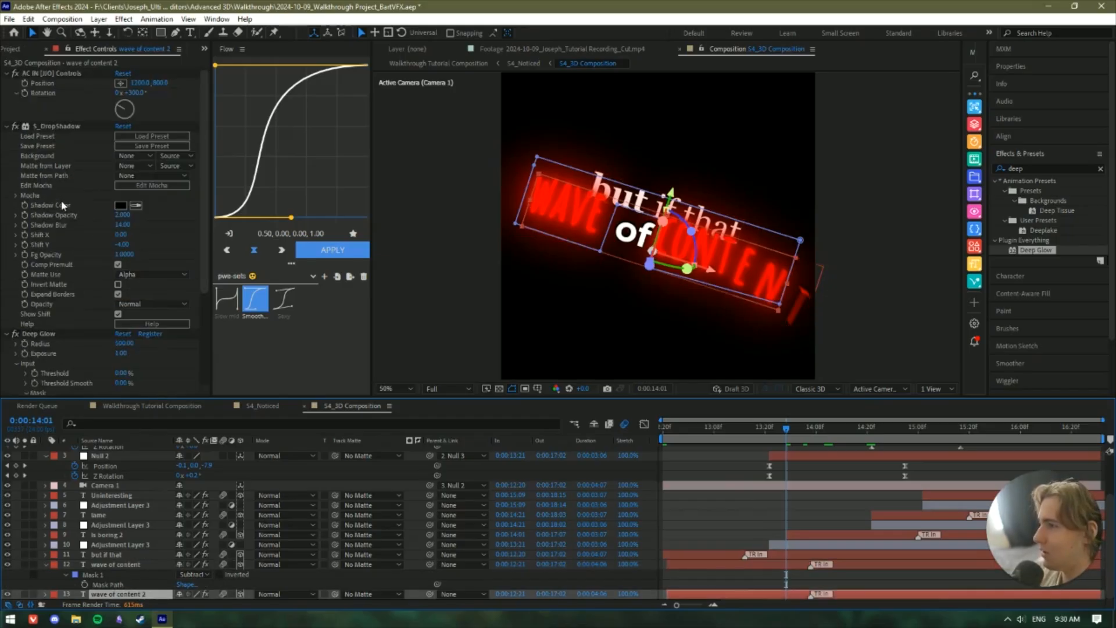
left_click(61, 195)
key("ctrl+a")
left_click(6, 127)
left_click(10, 131)
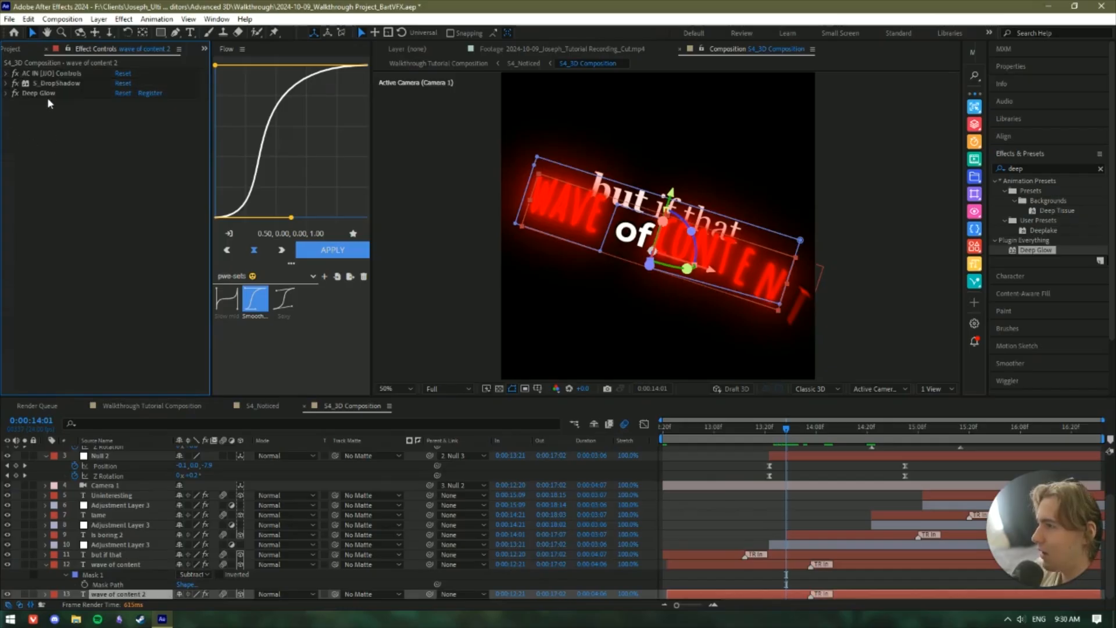
Try placing S_DropShadow below Deep Glow in the effect order of "wave of content 2", and undo the reorder.
left_click_drag(53, 85, 55, 104)
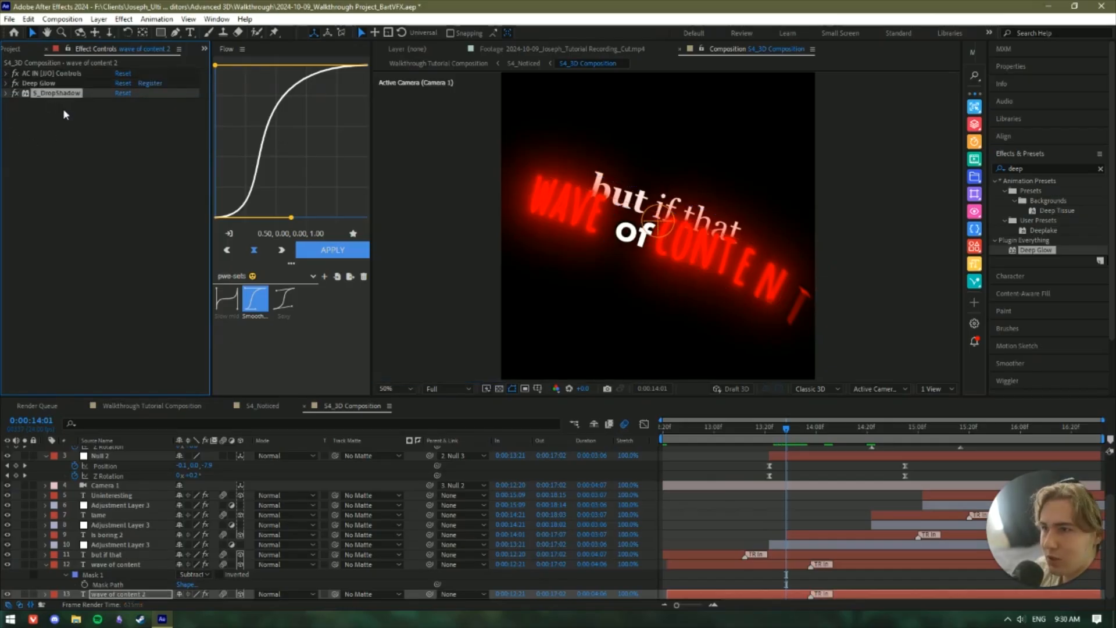
key("ctrl+z")
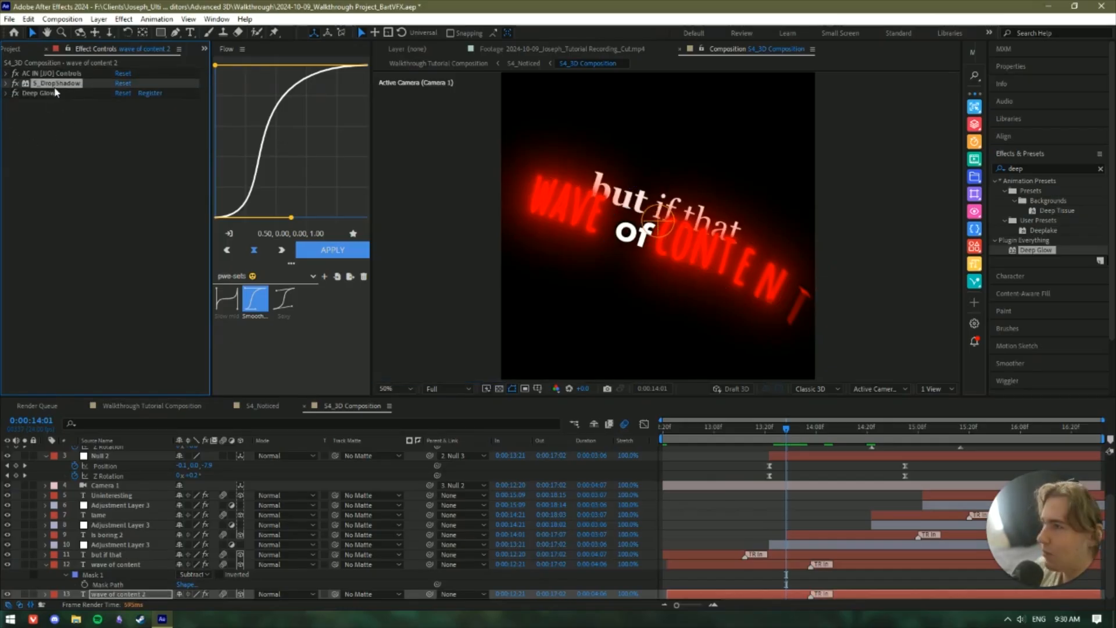
Set Deep Glow's radius to 250 and its exposure to 0.45 on the "wave of content 2" layer.
left_click(7, 93)
left_click(41, 102)
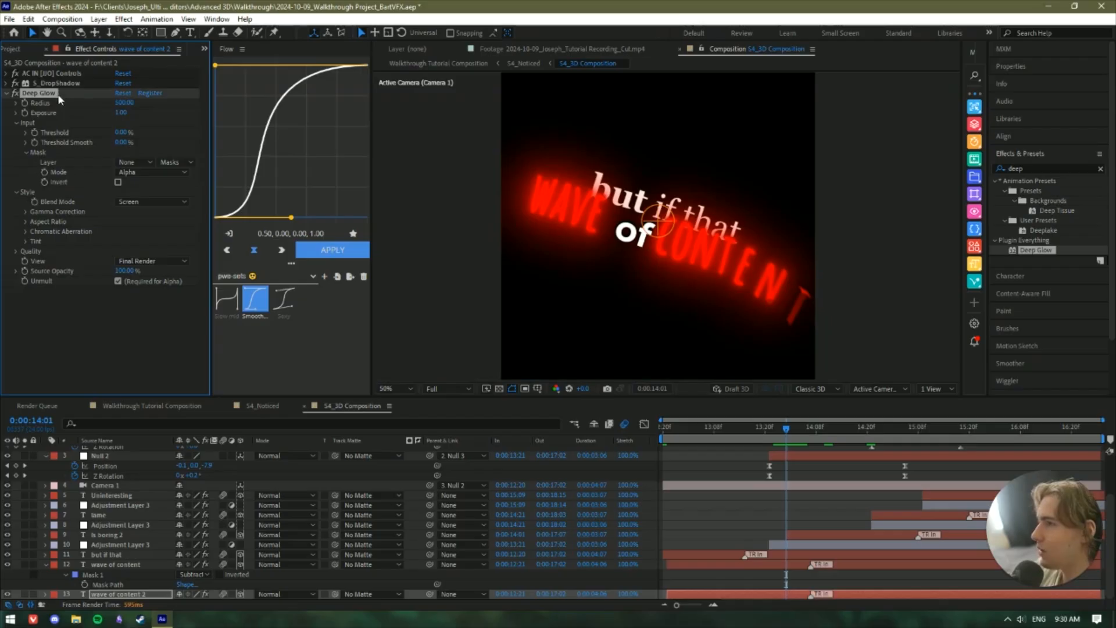
left_click(123, 103)
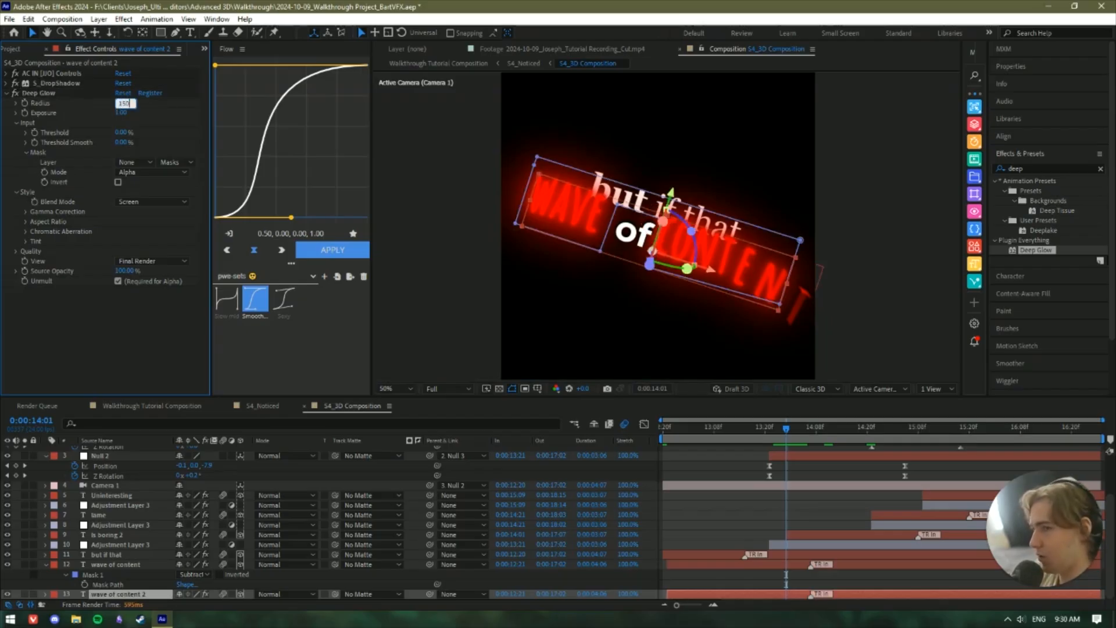
type("150")
key("Return")
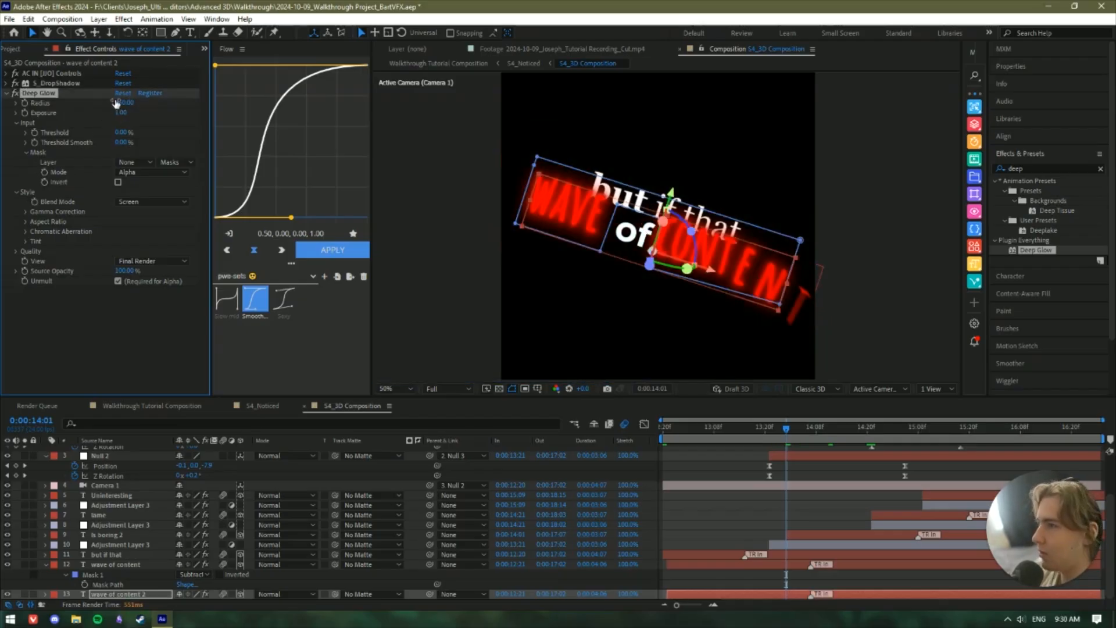
key("Return")
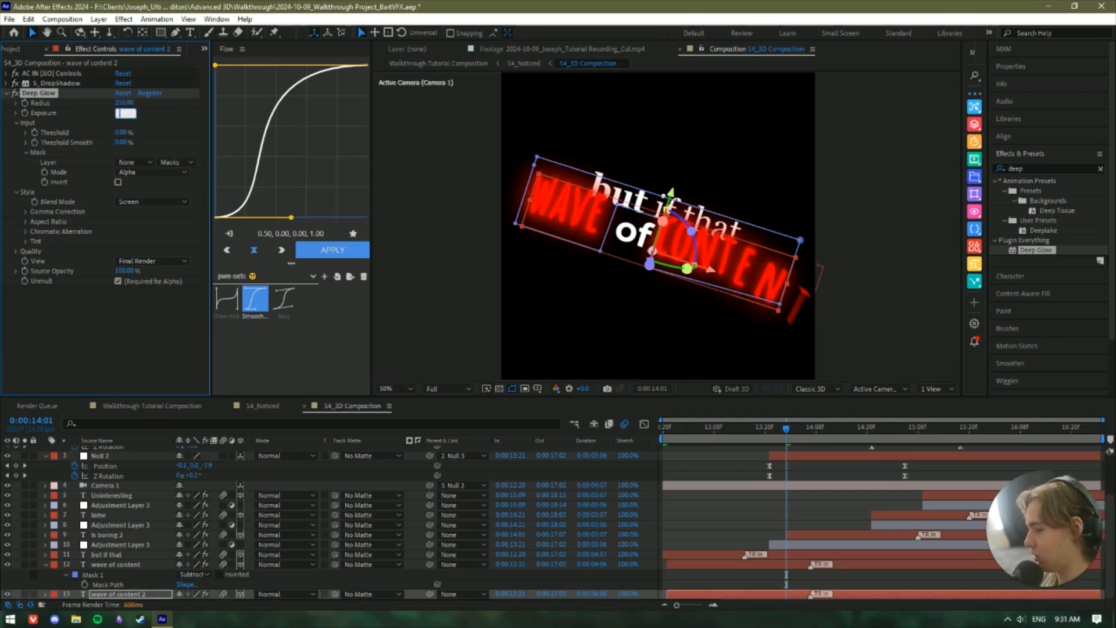
left_click(123, 363)
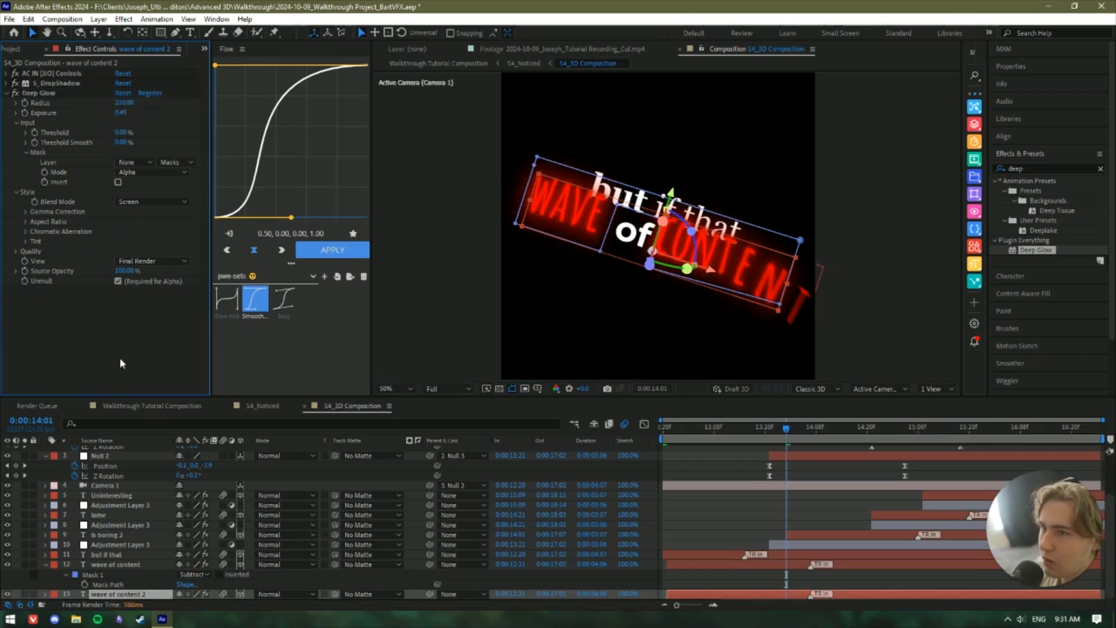
left_click(722, 500)
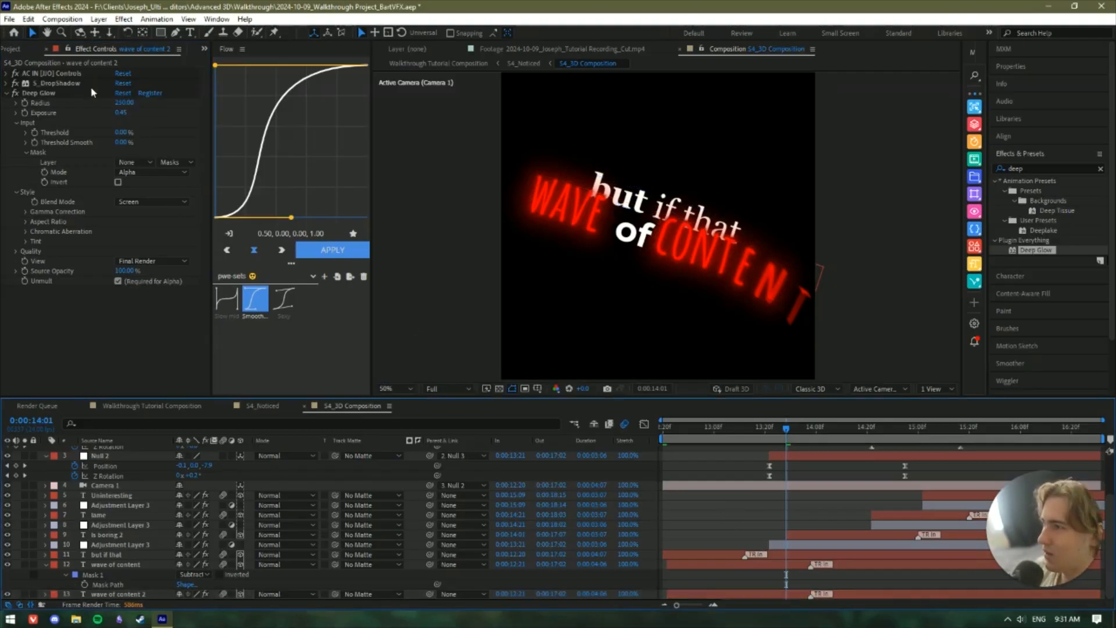
Set the Deep Glow radius to 300 and enable its red tint on "wave of content 2".
left_click(122, 103)
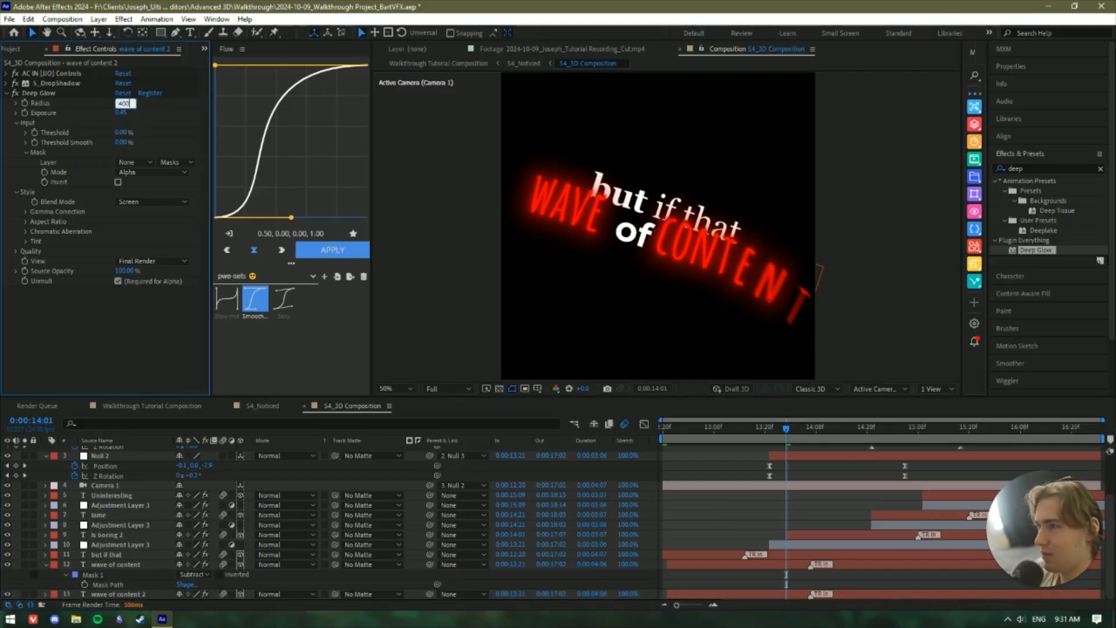
key("Return")
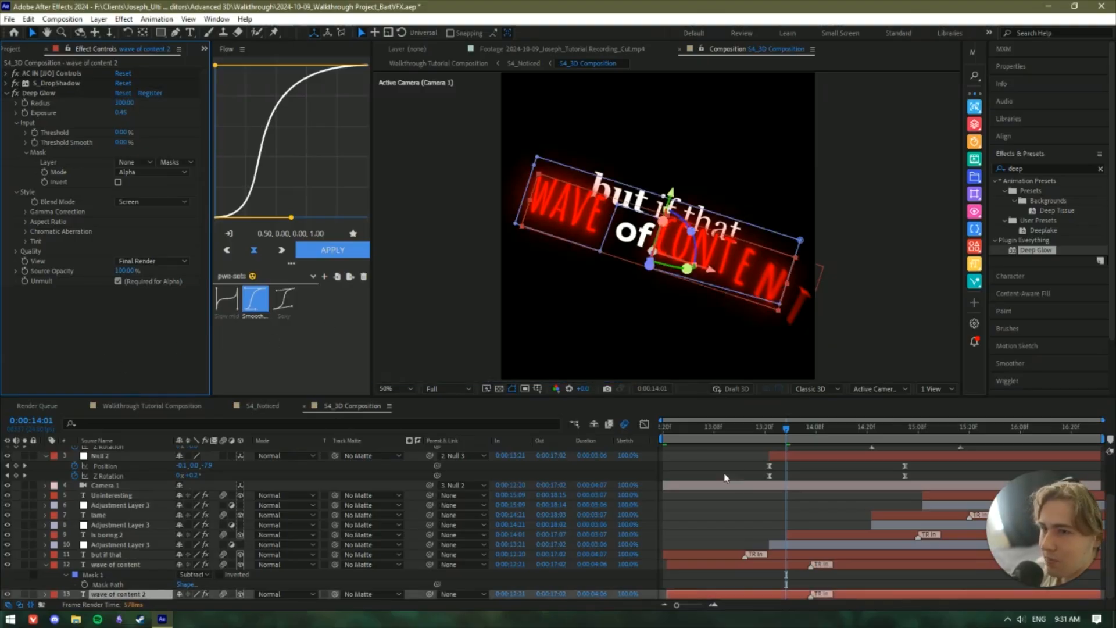
left_click(26, 240)
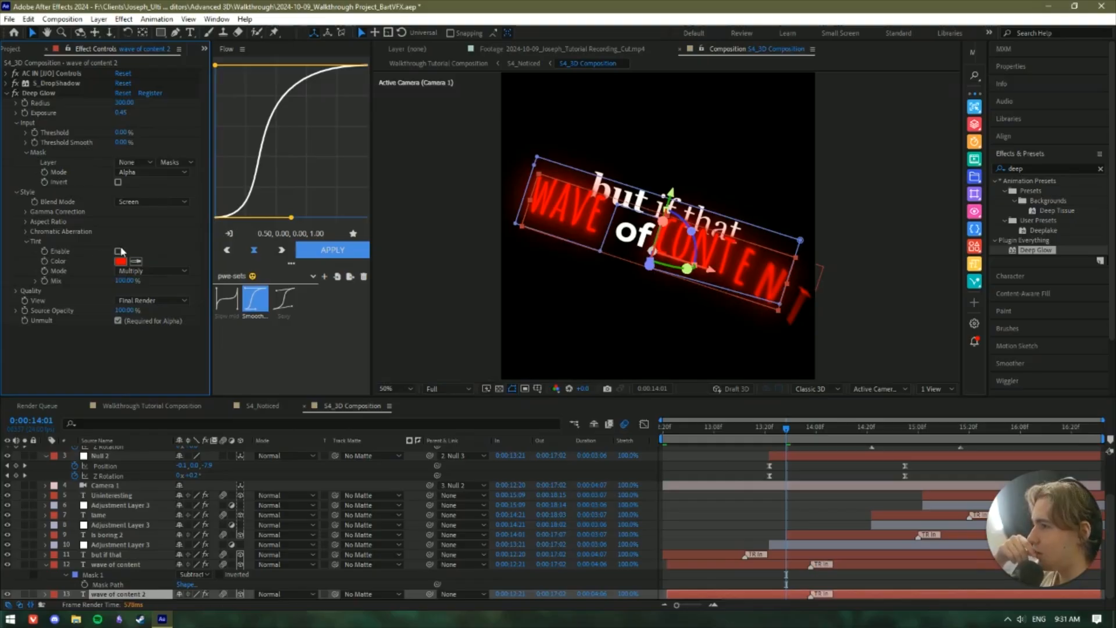
left_click(118, 251)
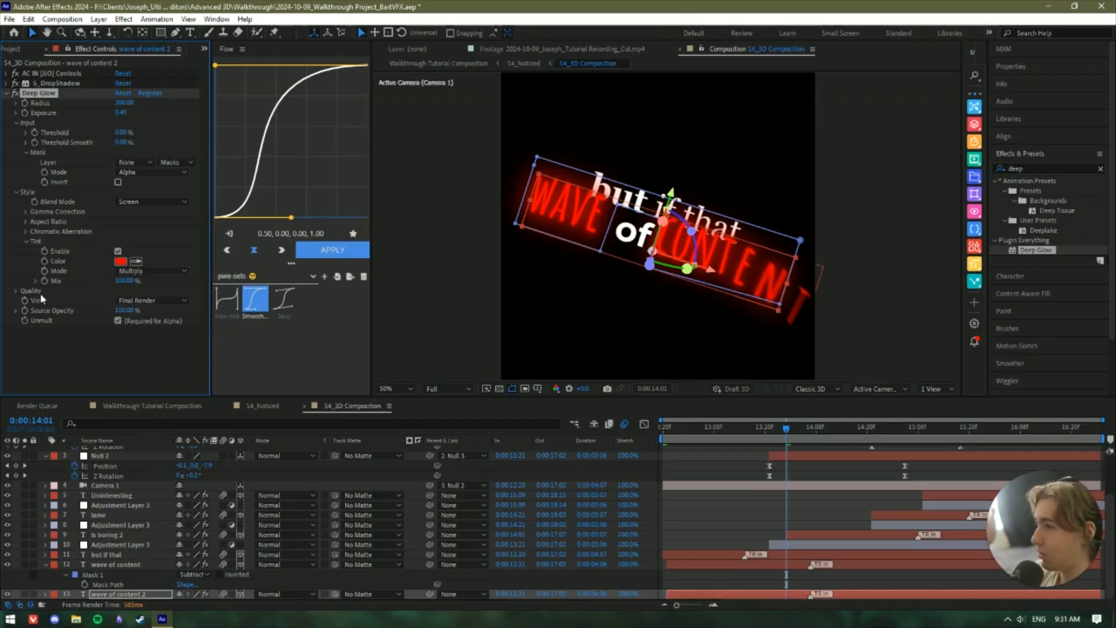
Inspect the glow around "of" up close and turn off Deep Glow's chromatic aberration on "wave of content 2".
left_click(25, 231)
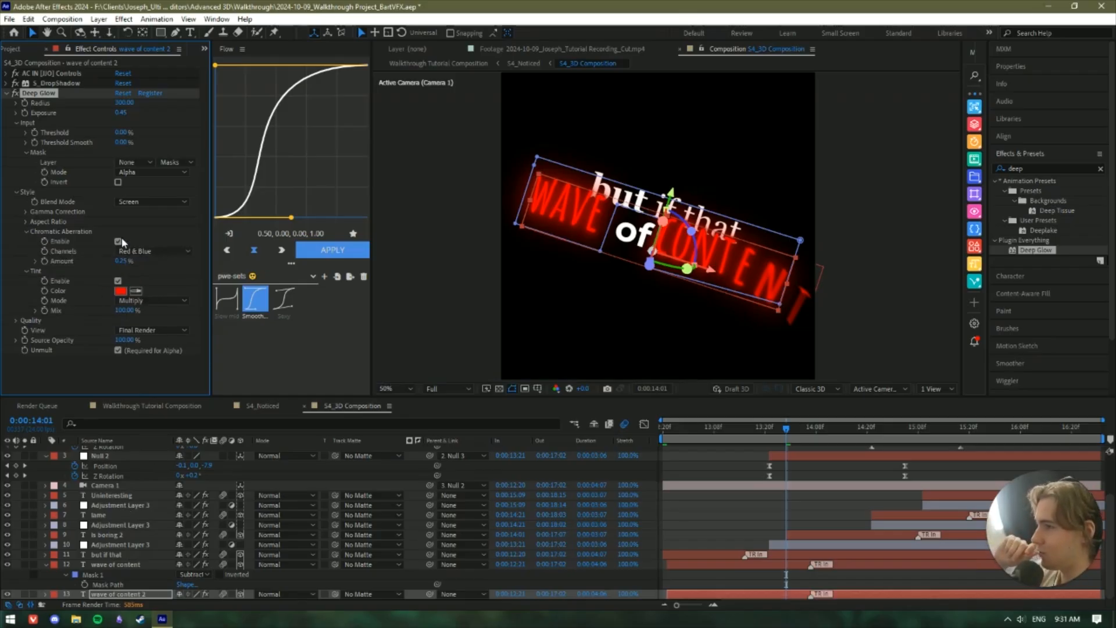
scroll(584, 248, "up", 4)
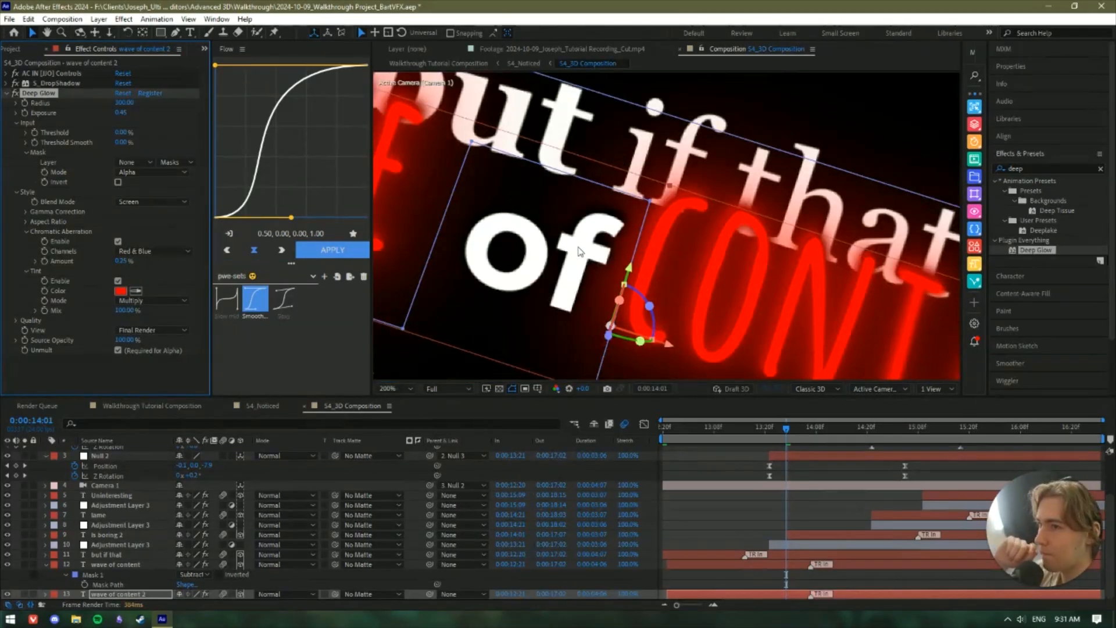
left_click(118, 241)
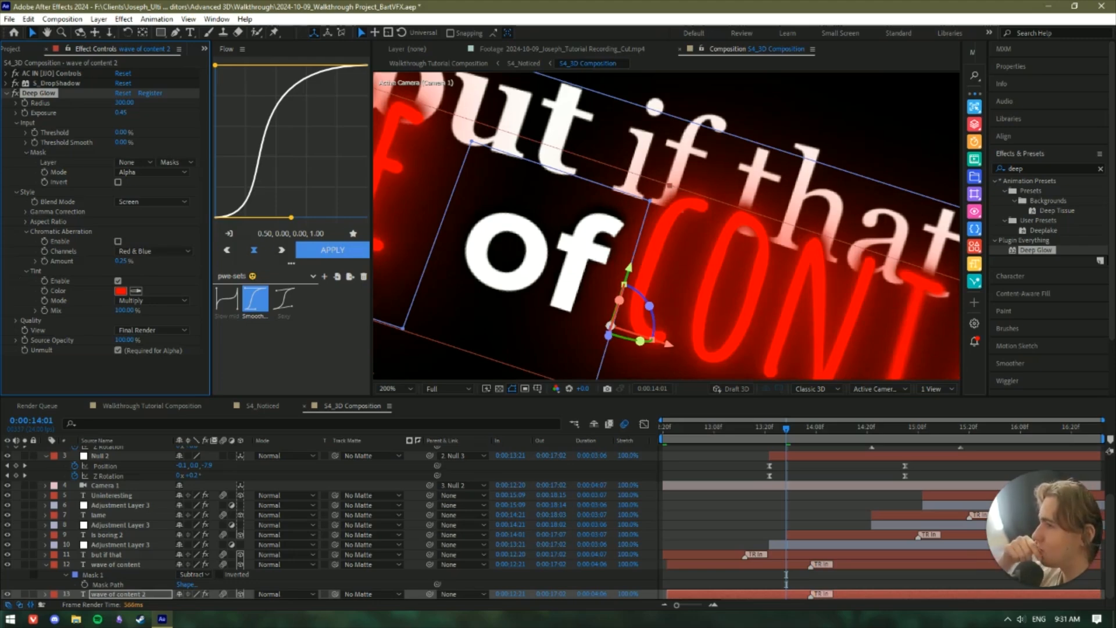
scroll(584, 261, "down", 1)
Collapse the expanded properties of all layers in the S4_3D Composition timeline.
left_click(737, 455)
key("u")
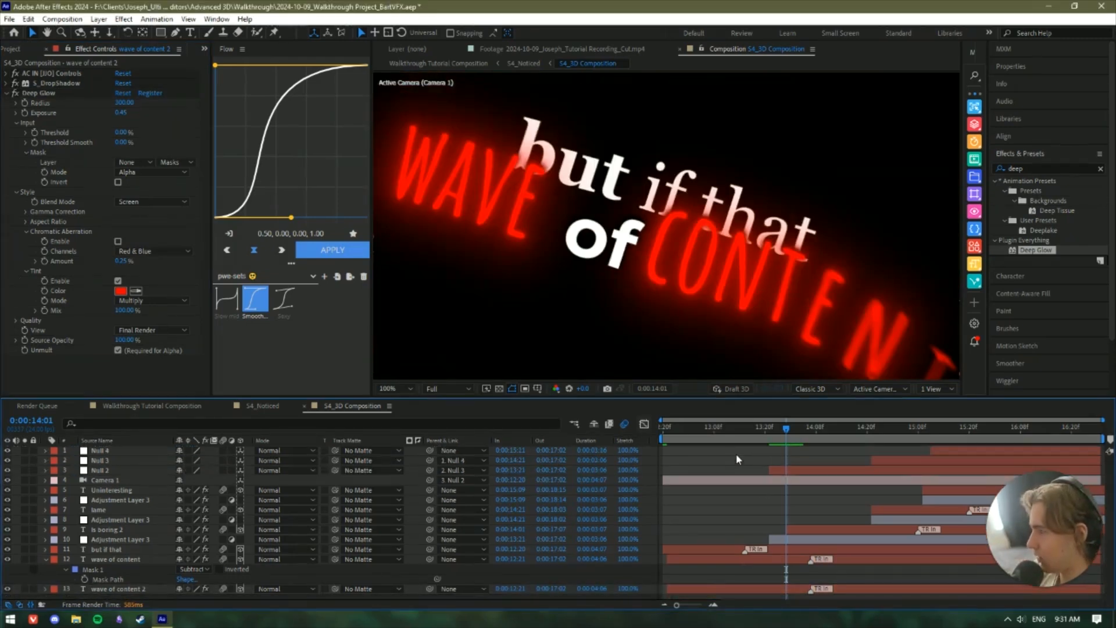
key("e")
key("e")
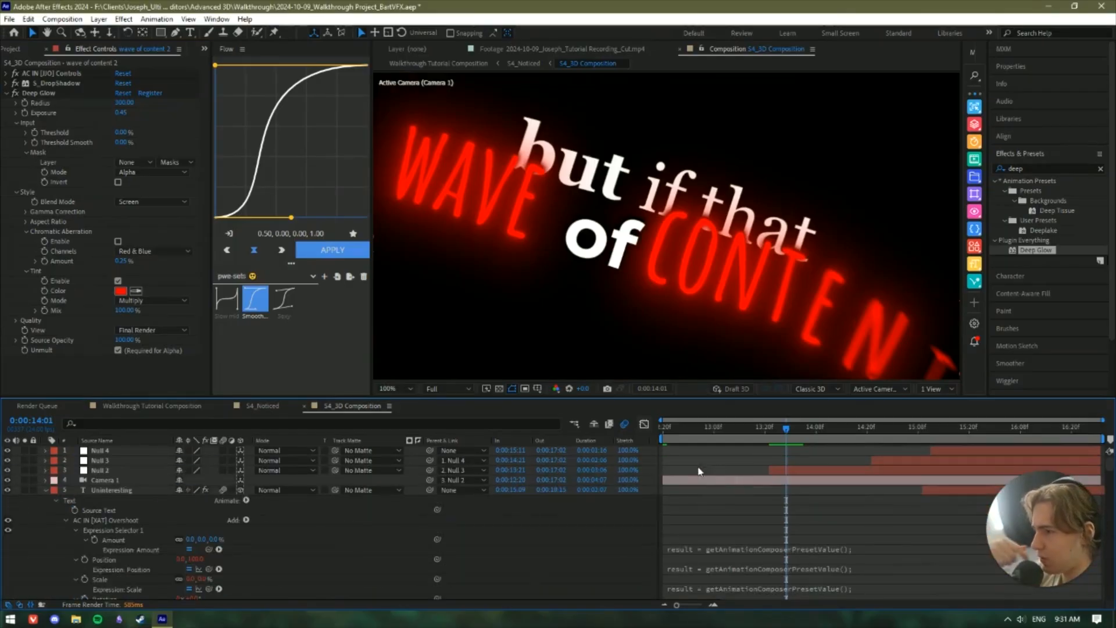
left_click(45, 490)
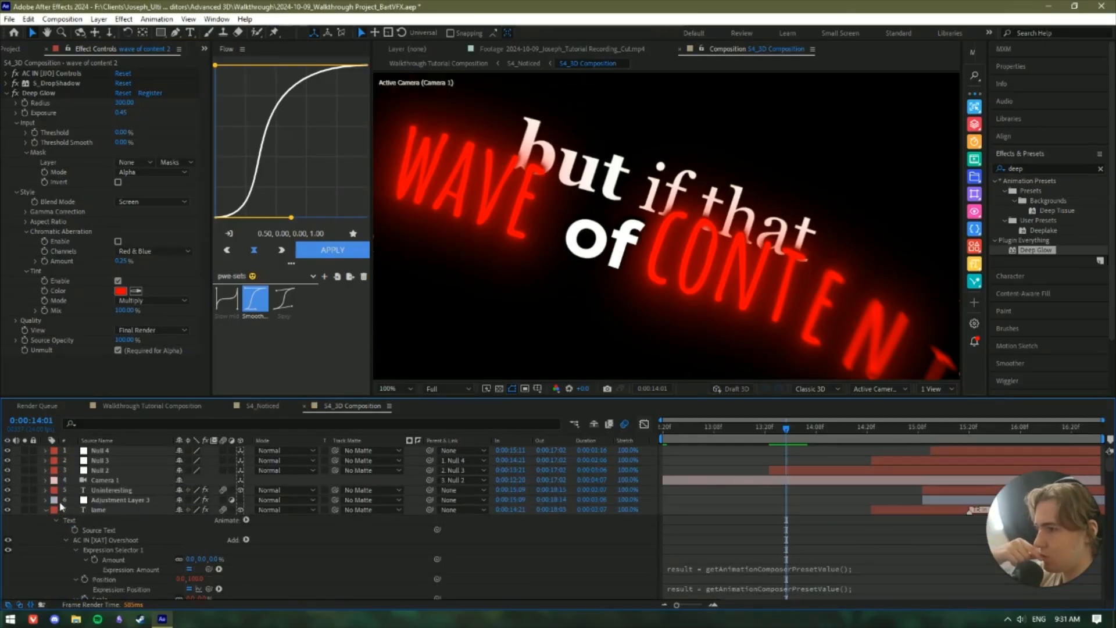
left_click(47, 509)
left_click(47, 509)
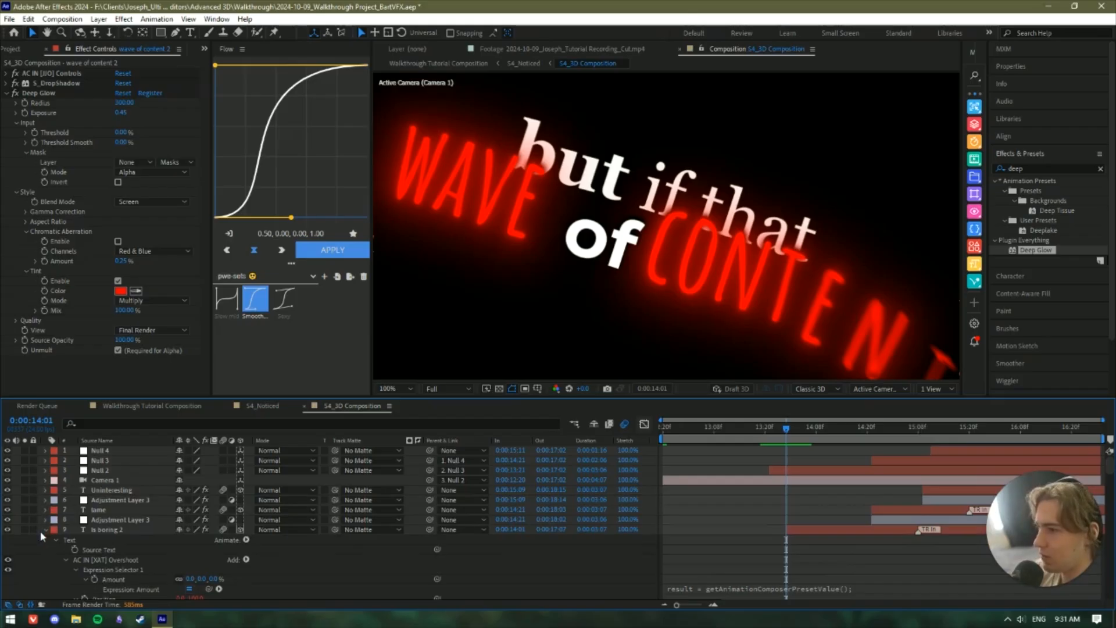
left_click(45, 529)
left_click(47, 549)
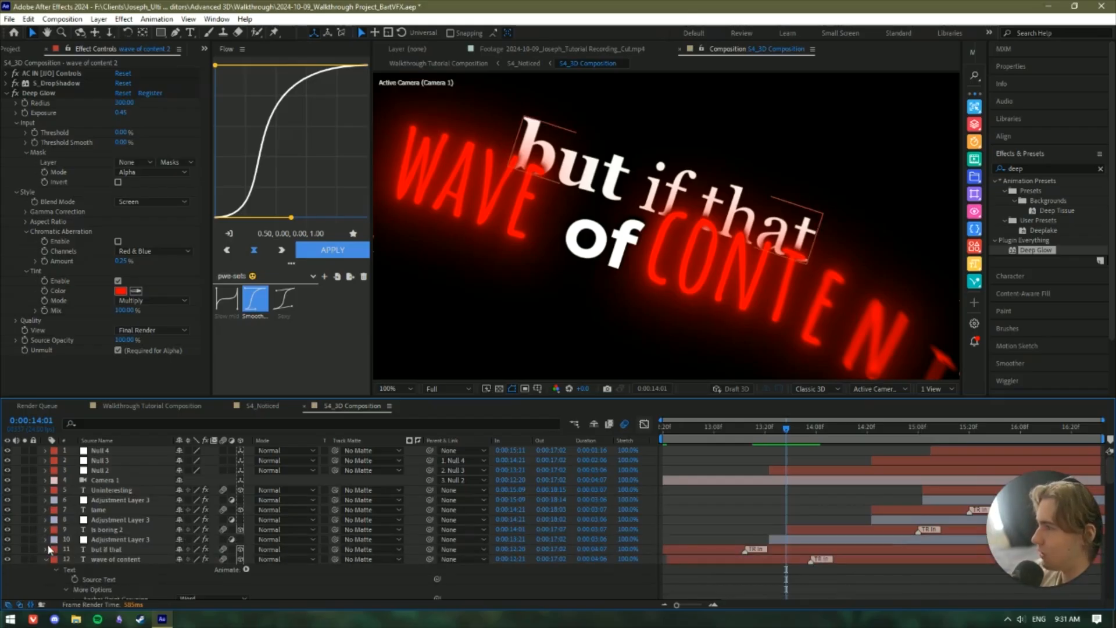
left_click(51, 559)
left_click(45, 559)
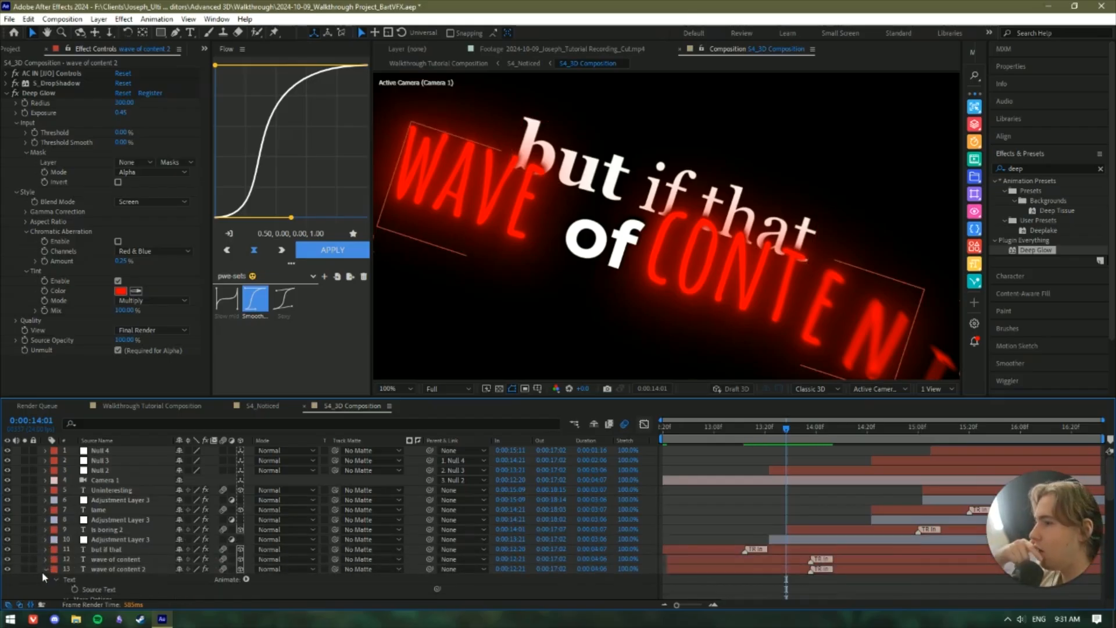
left_click(64, 579)
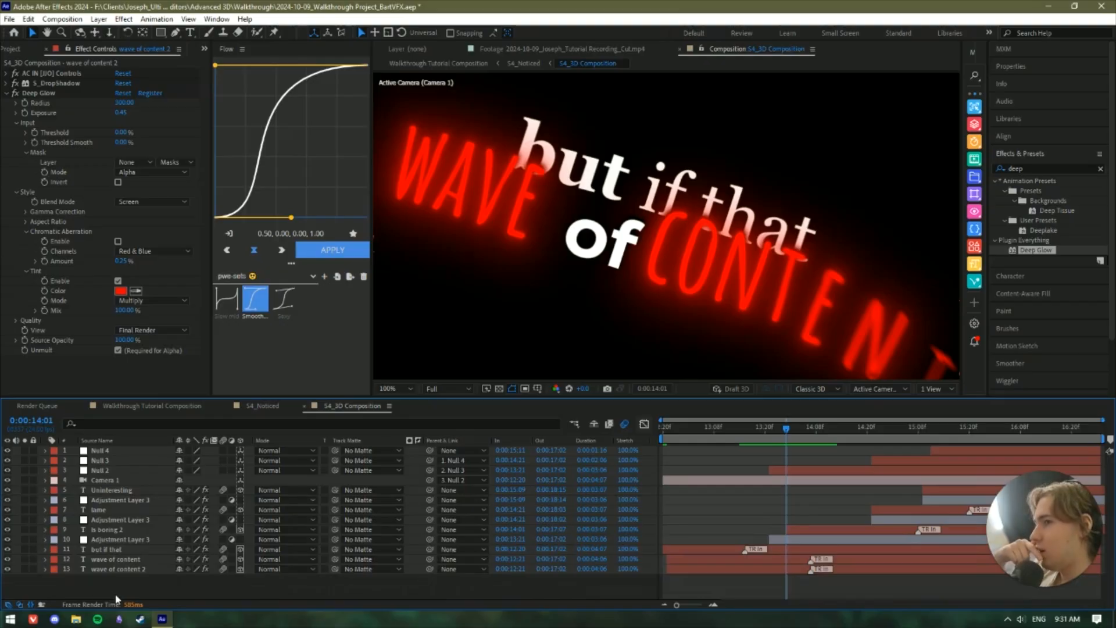
left_click(156, 559)
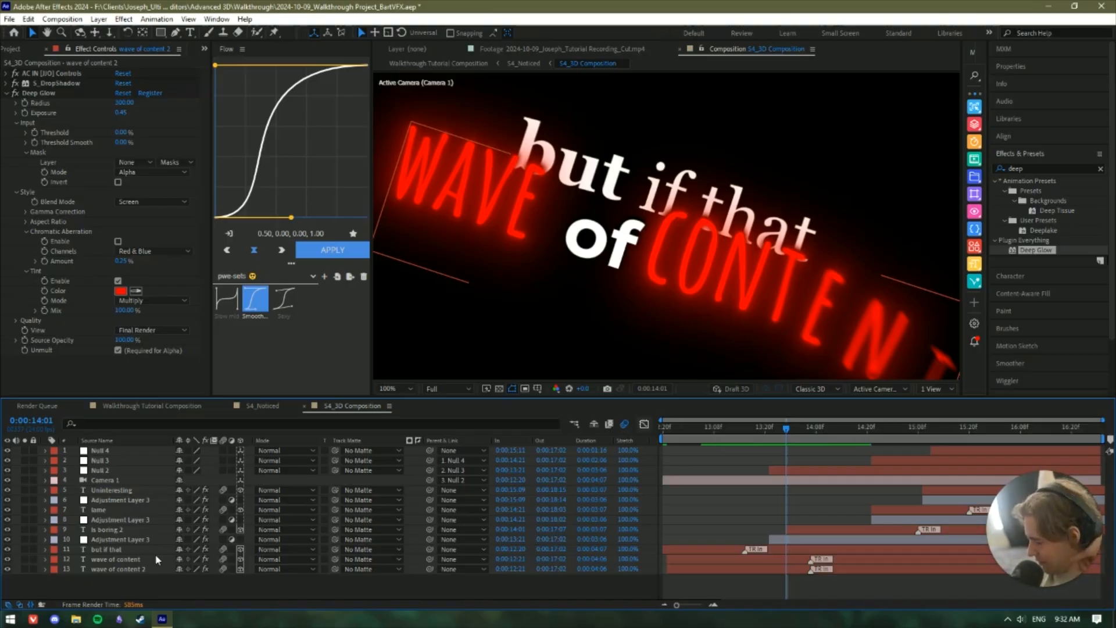
scroll(731, 256, "down", 2)
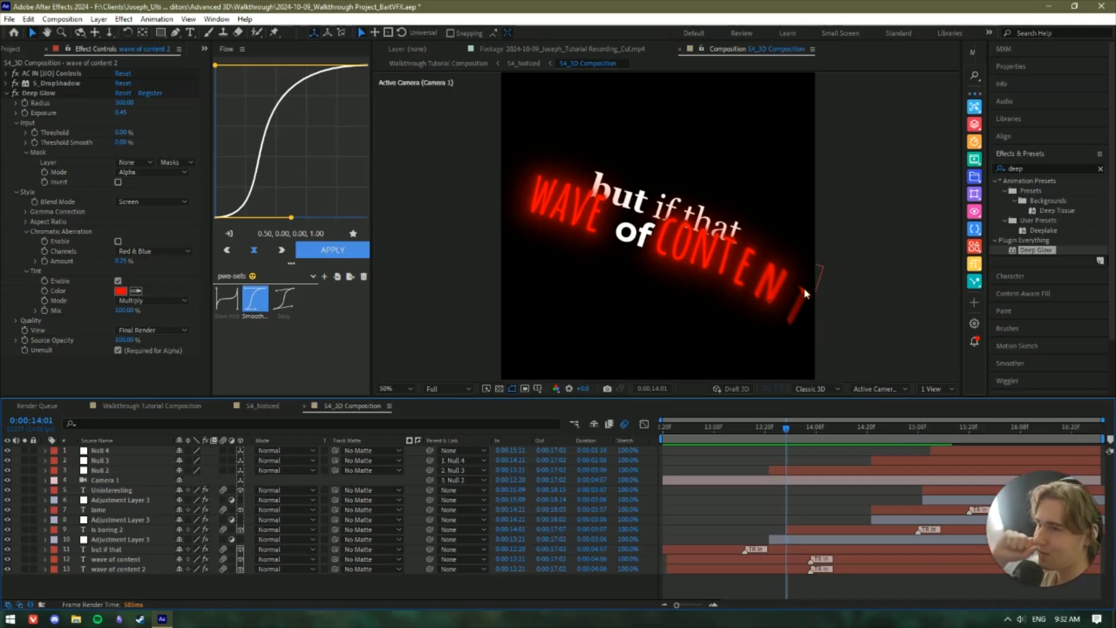
left_click(779, 470)
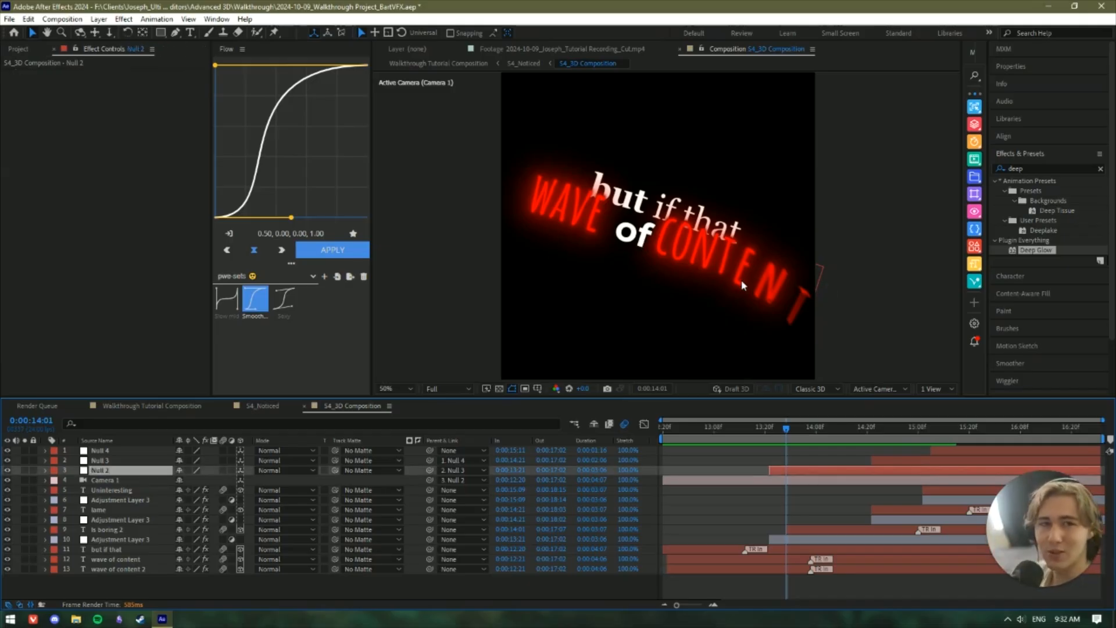
left_click(783, 464)
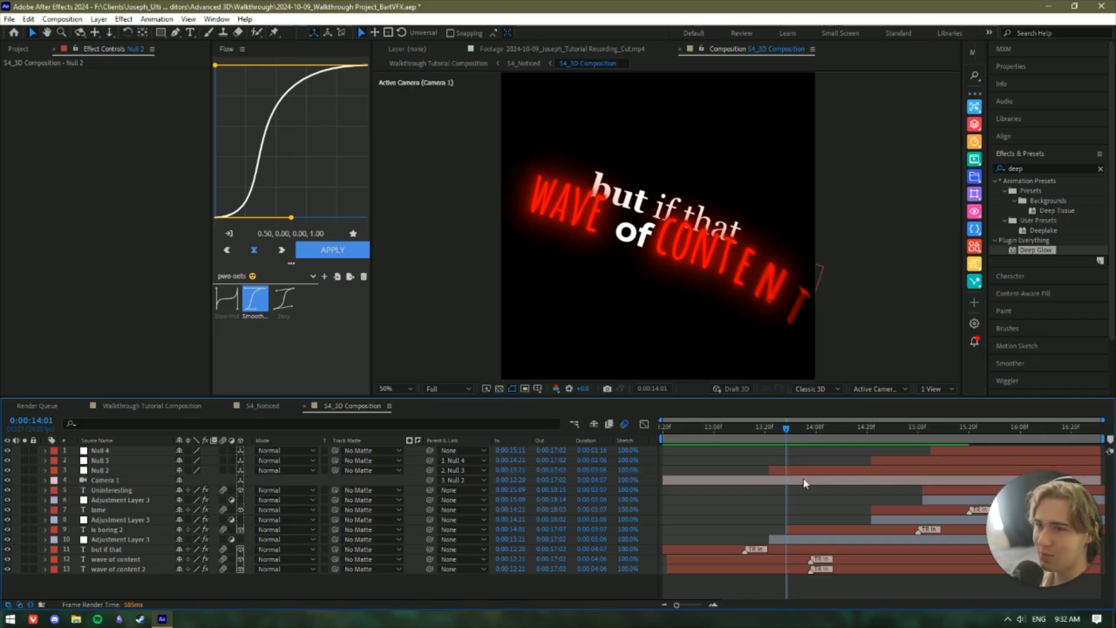
Preview the text animation from 0:00:12:20 and check the whole frame around "Uninteresting" near 0:00:16:00.
left_click_drag(784, 434, 623, 438)
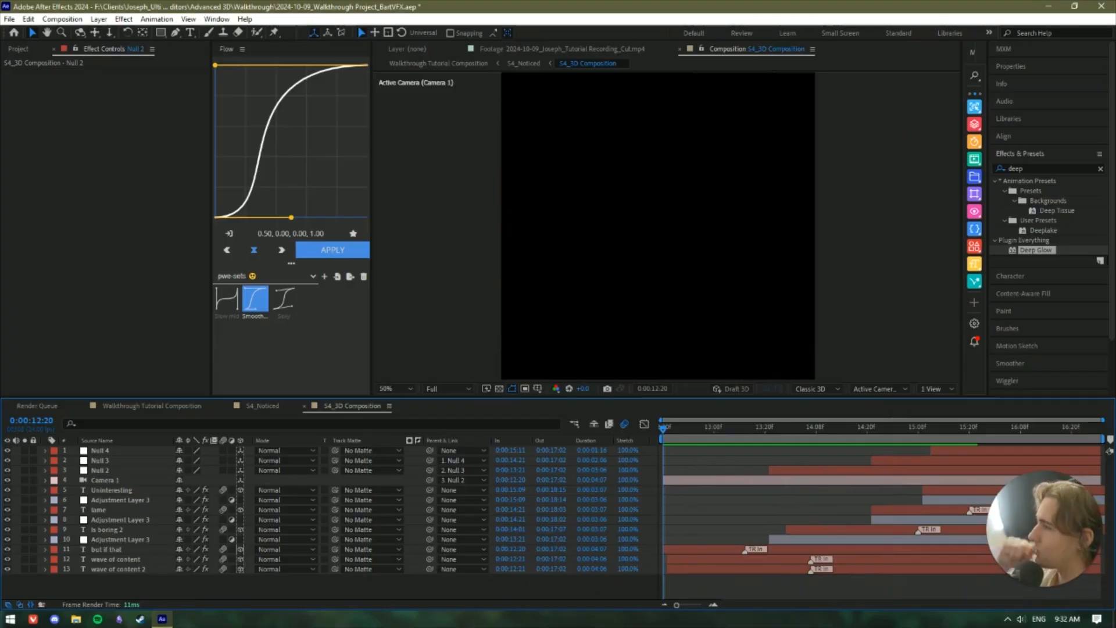
key("space")
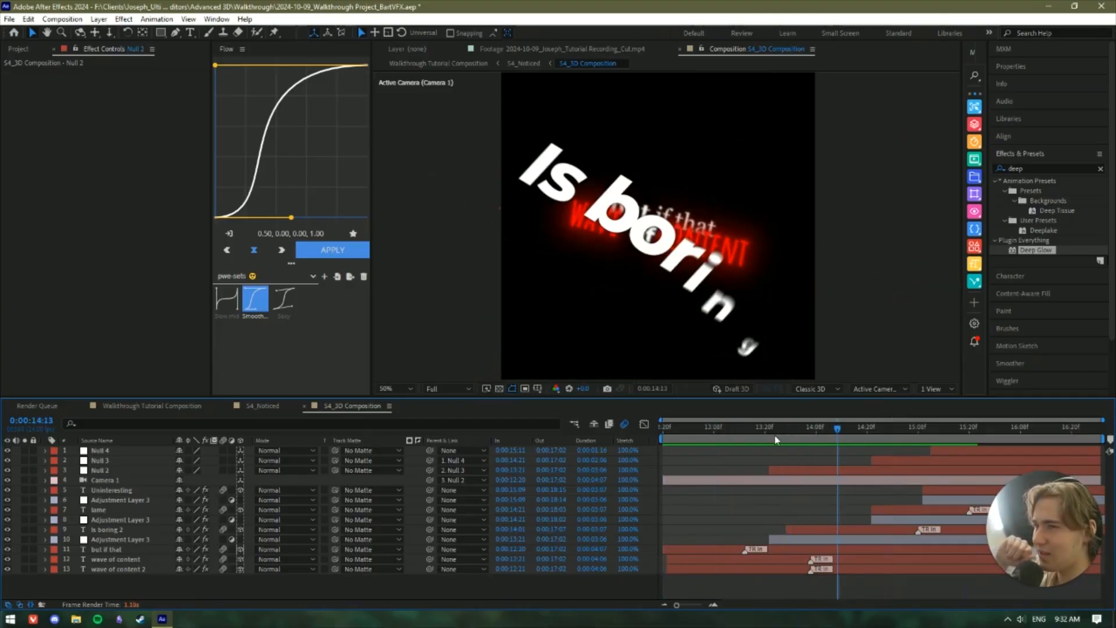
left_click(395, 388)
left_click(395, 465)
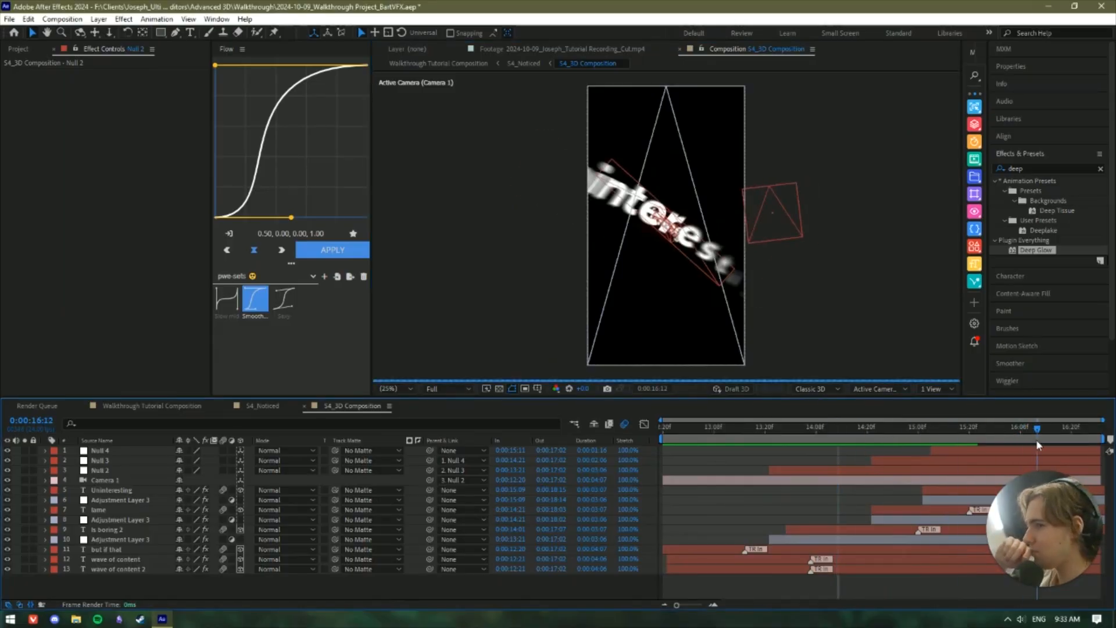
left_click(986, 429)
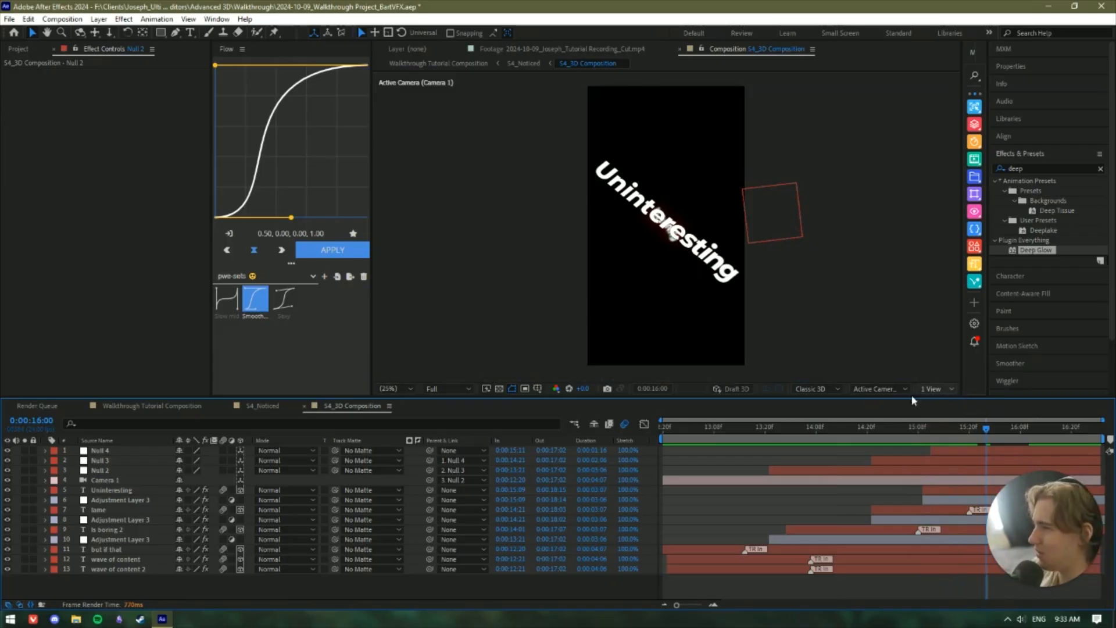
left_click_drag(836, 430, 1003, 428)
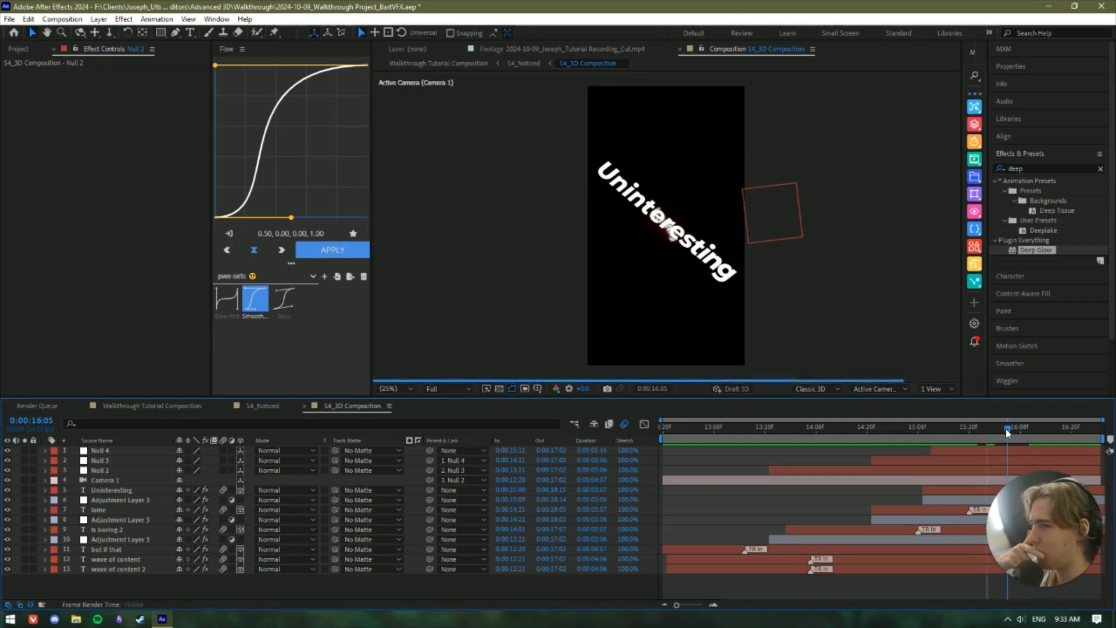
Apply the S_Flicker effect to the S4_3D Composition layer in S4_Noticed, placing it after the existing effects.
left_click(262, 406)
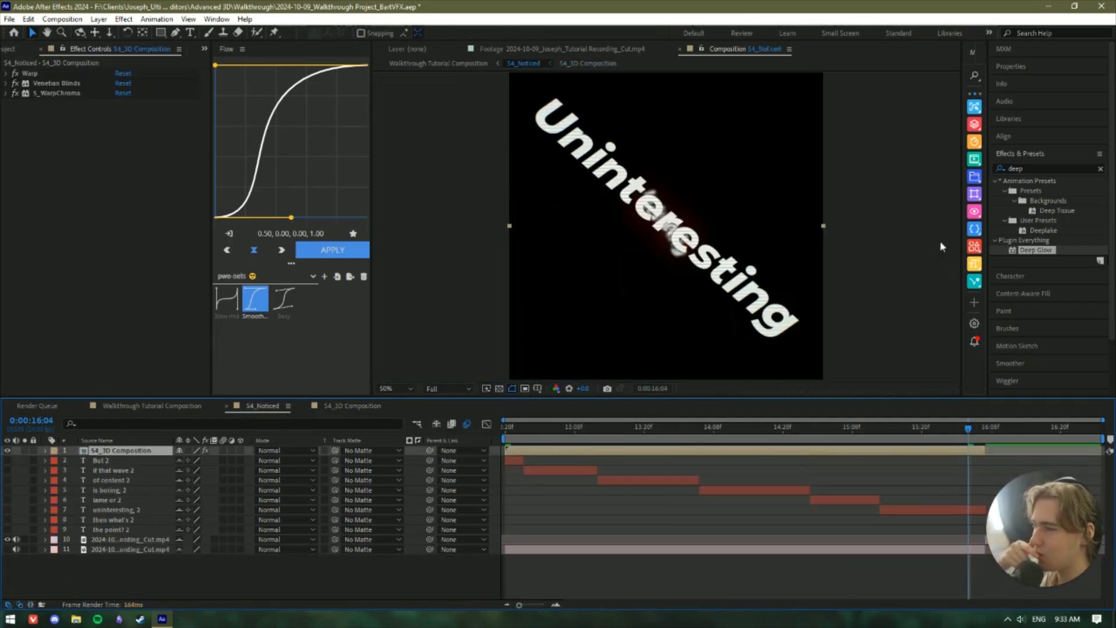
left_click(1025, 169)
key("BackSpace")
key("BackSpace")
key("BackSpace")
key("BackSpace")
type("fl")
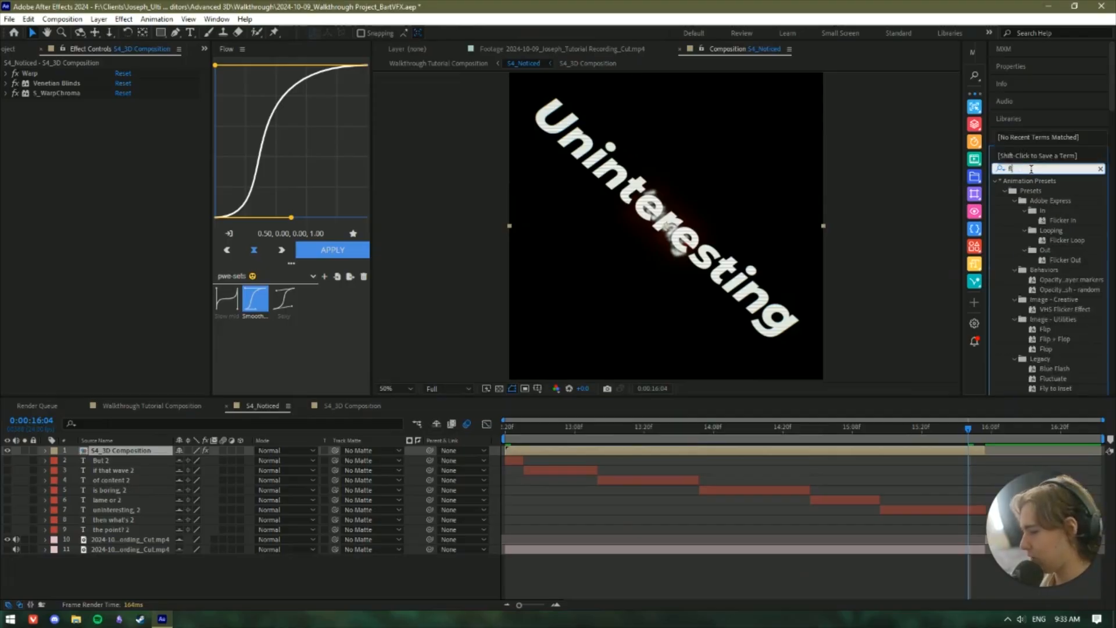
type("icker")
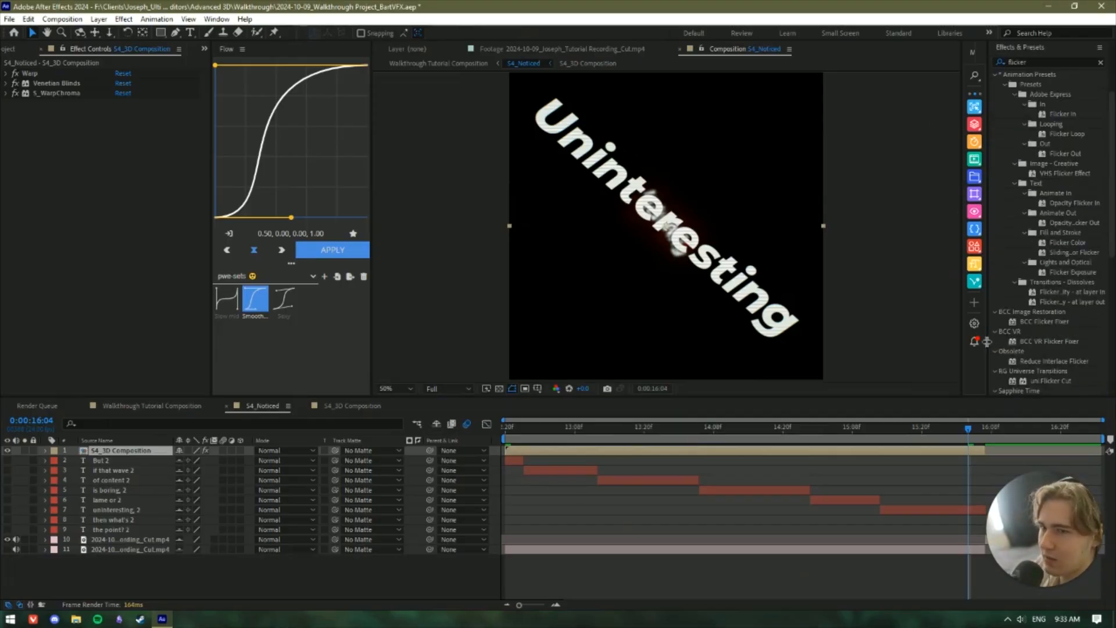
scroll(1043, 374, "down", 3)
scroll(1061, 355, "down", 2)
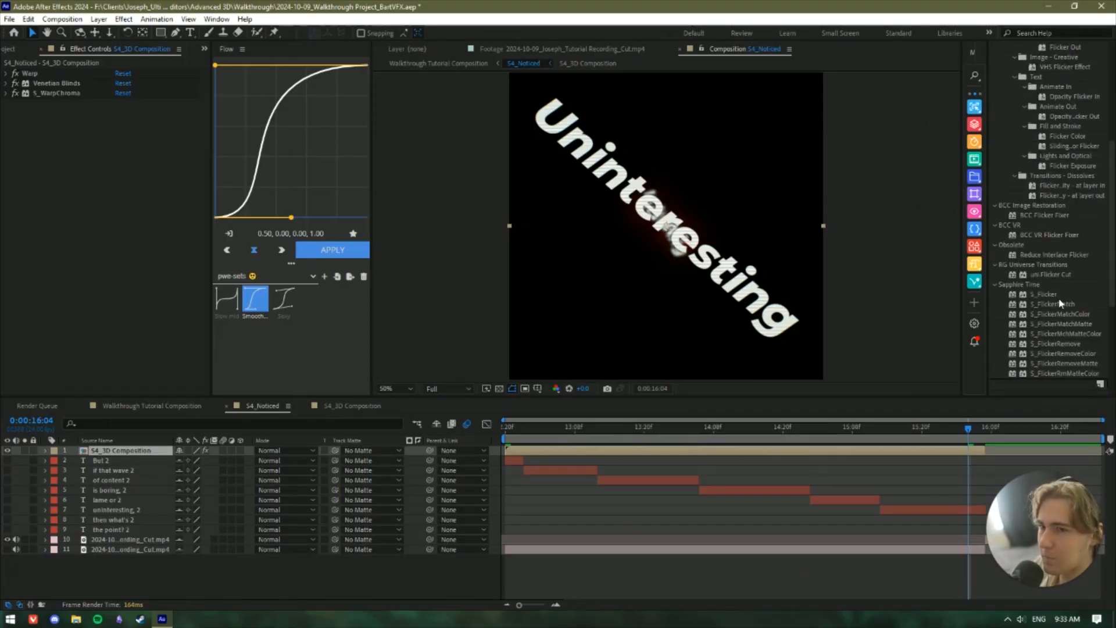
left_click_drag(1059, 297, 82, 154)
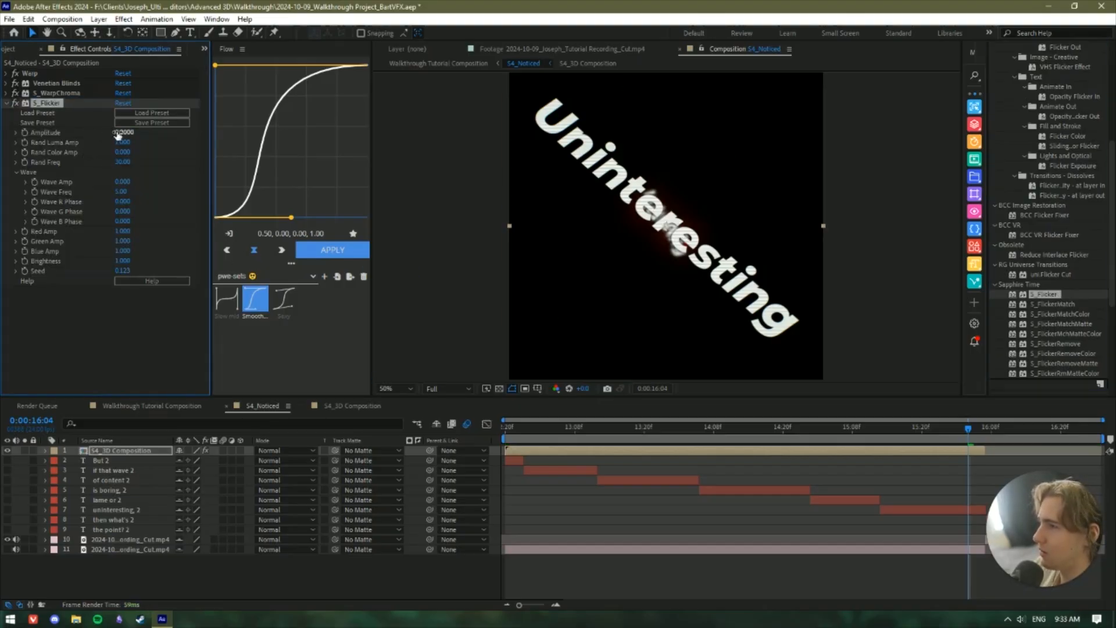
Preview the S_Flicker effect on the text animation from 0:00:12:20.
left_click_drag(949, 441, 493, 438)
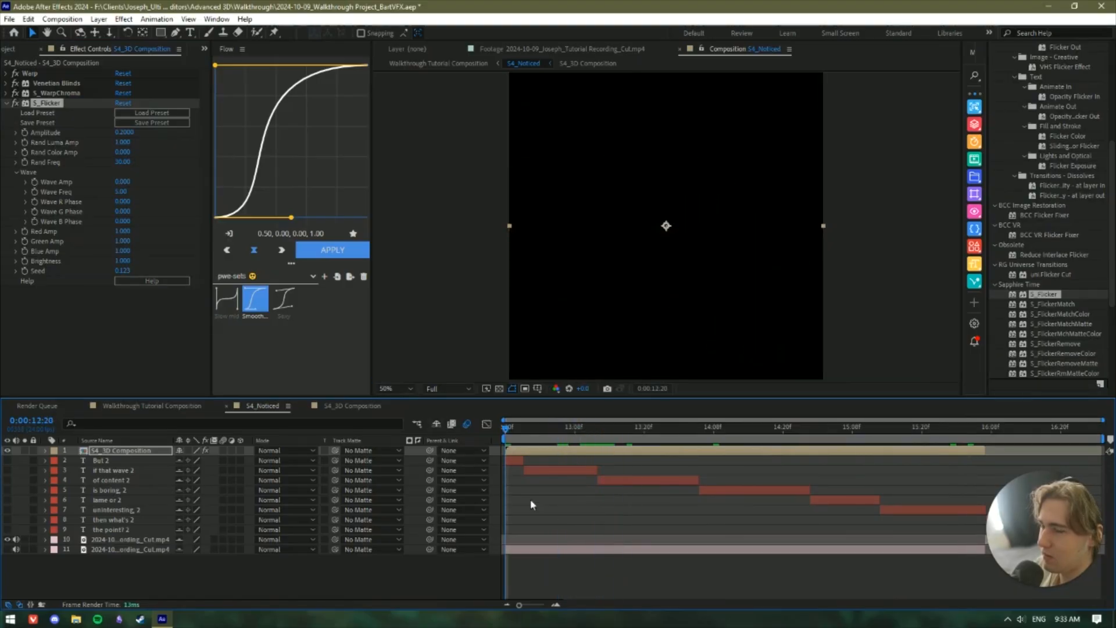
key("space")
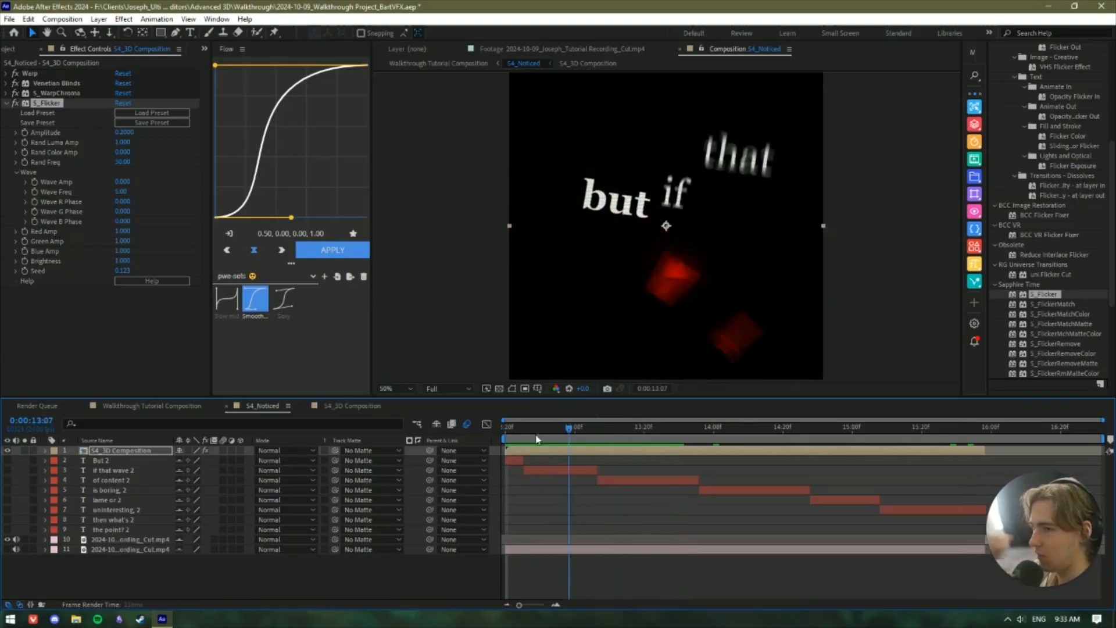
key("space")
key("space")
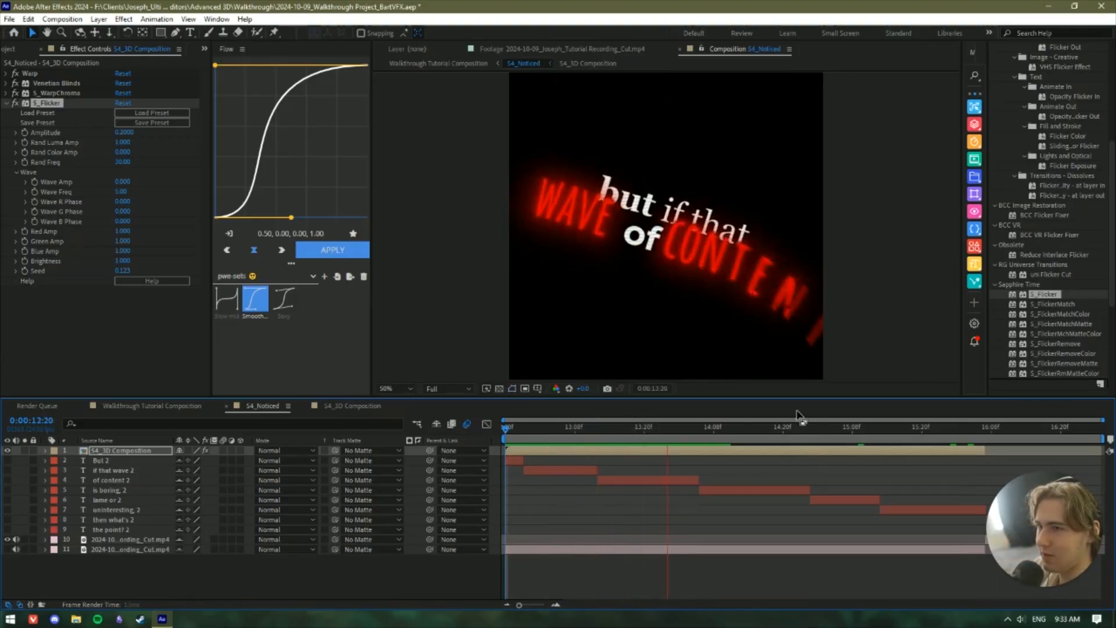
key("space")
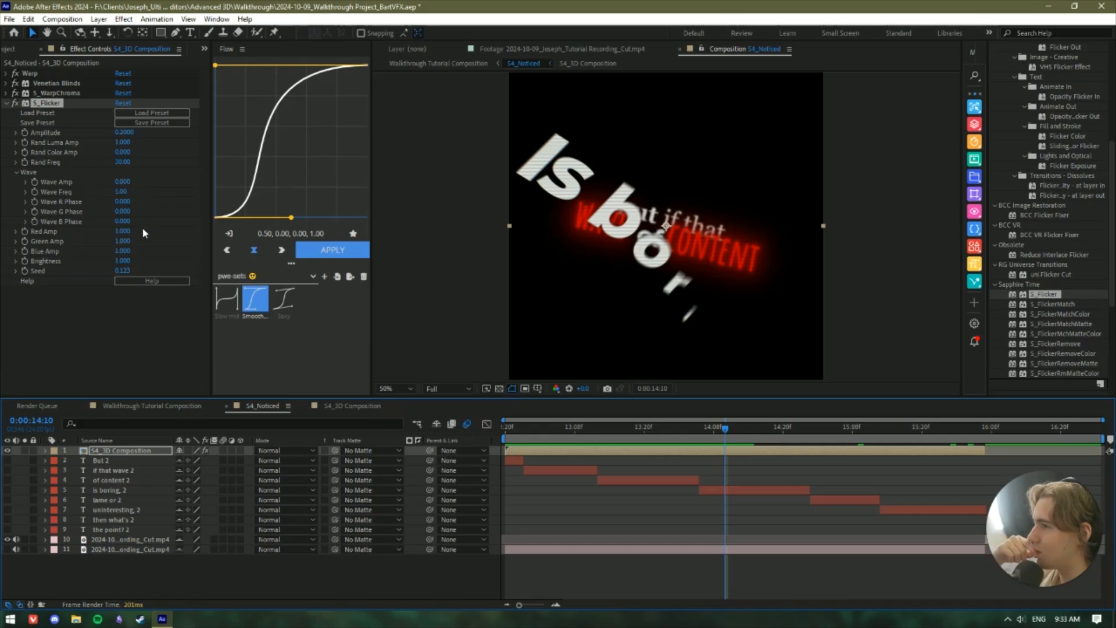
left_click(63, 135)
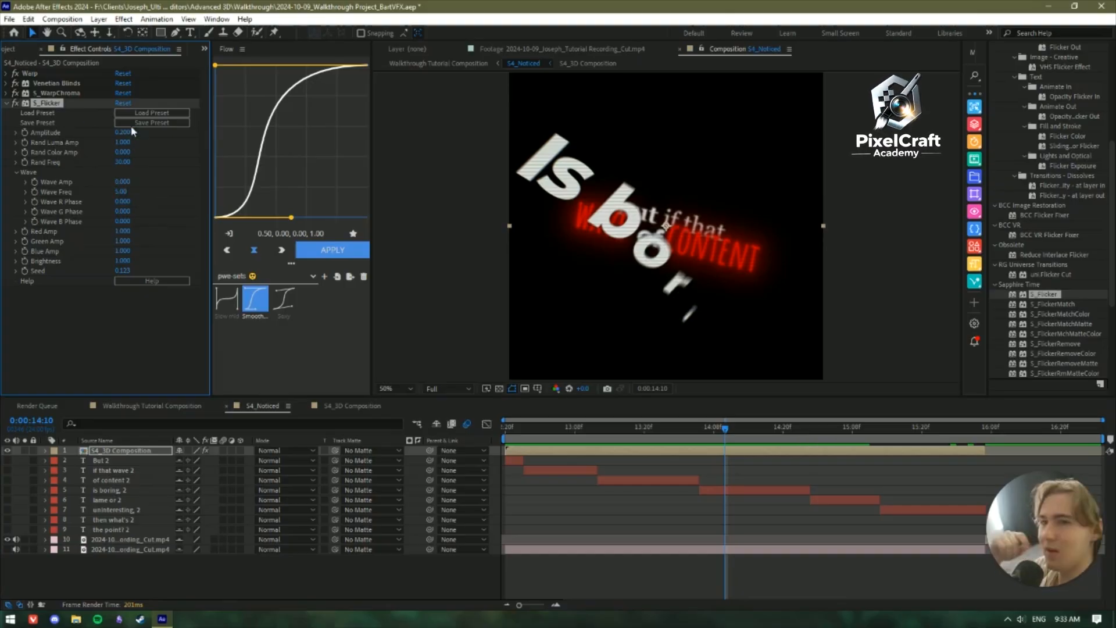
scroll(1075, 308, "up", 3)
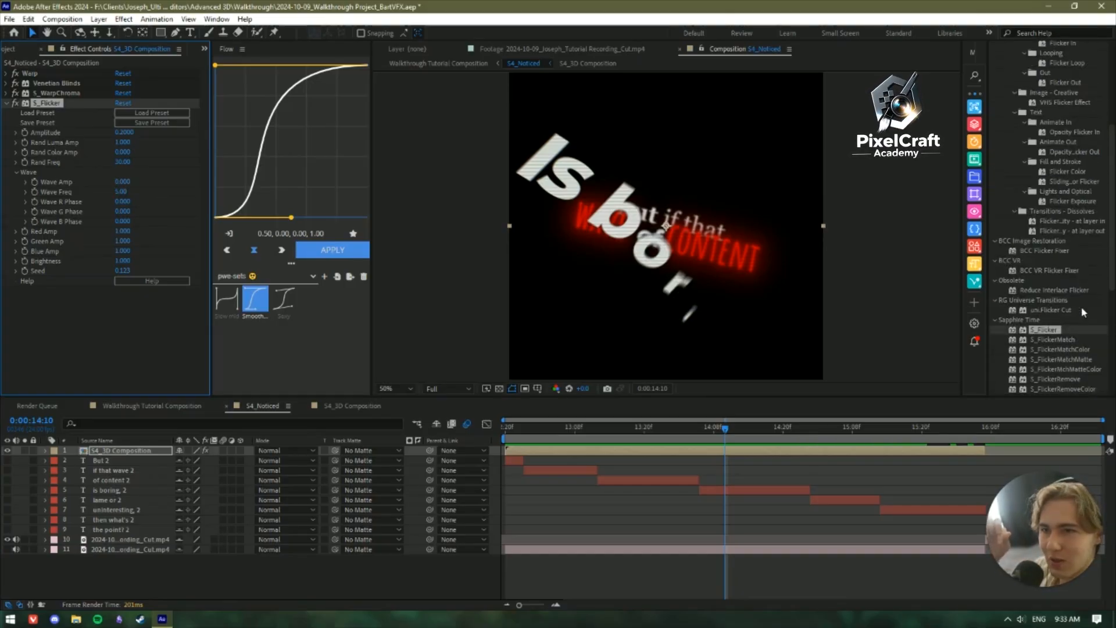
scroll(1072, 306, "up", 5)
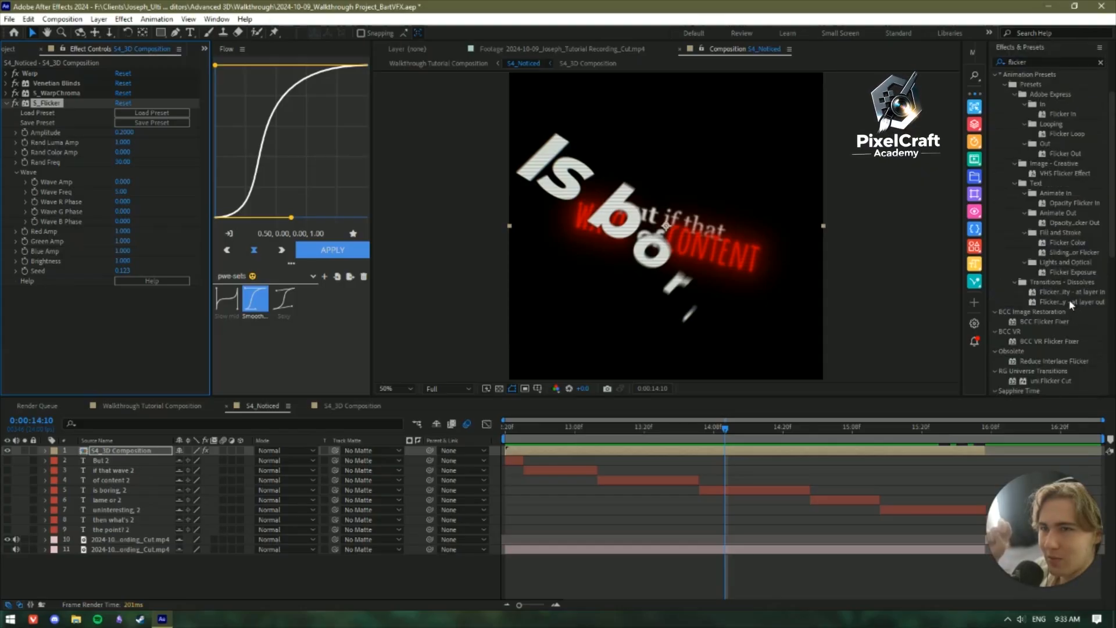
left_click(46, 264)
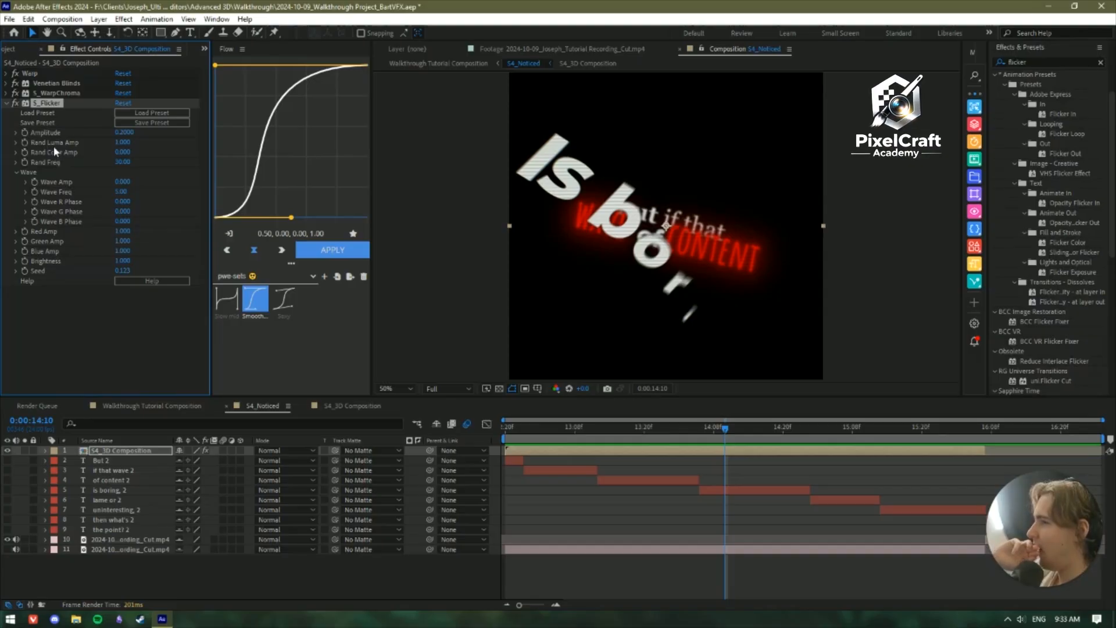
Replay the flickering text from 0:00:12:20 through the "Is boring" section.
left_click(710, 448)
left_click_drag(710, 431, 504, 434)
key("space")
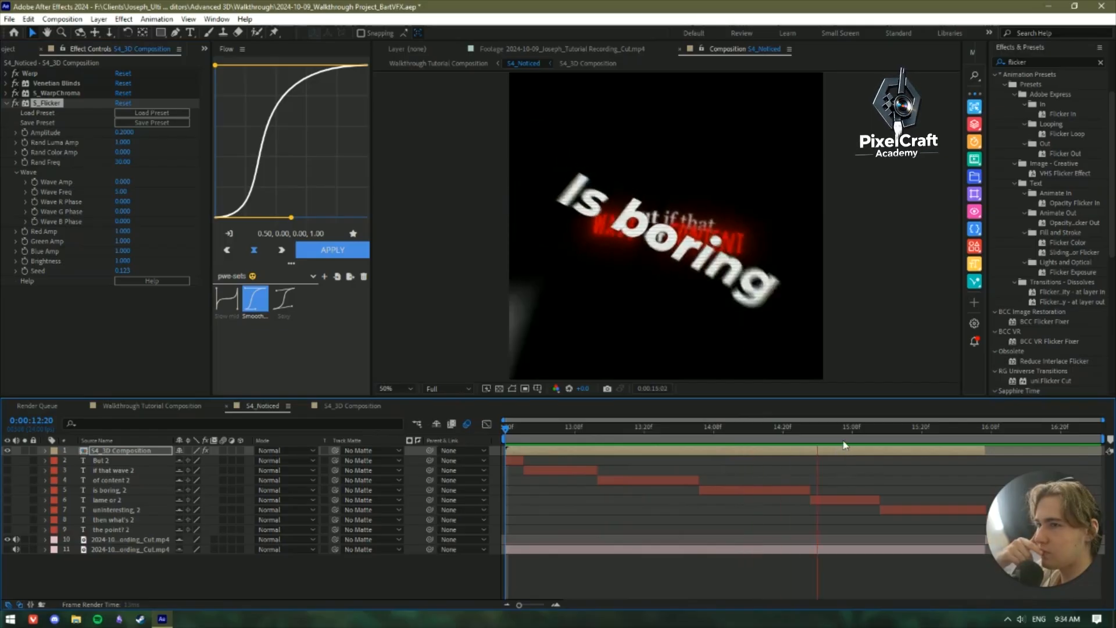
Collapse S_Flicker and move it above Venetian Blinds in the effect order, with the playhead at 0:00:14:16.
left_click_drag(837, 429, 759, 429)
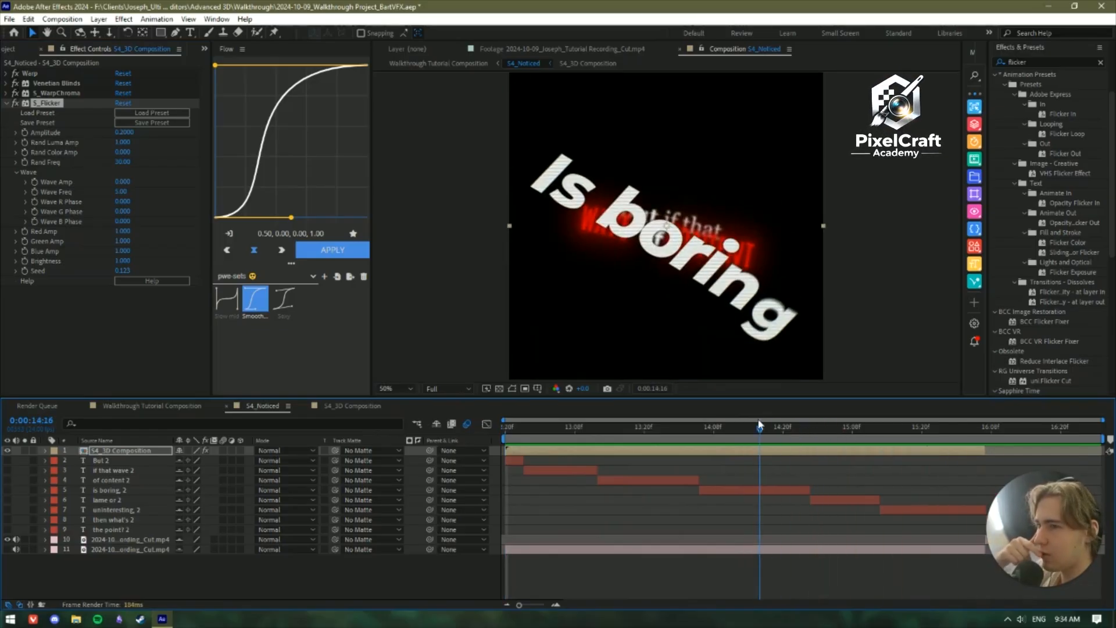
left_click(6, 102)
left_click_drag(44, 103, 55, 84)
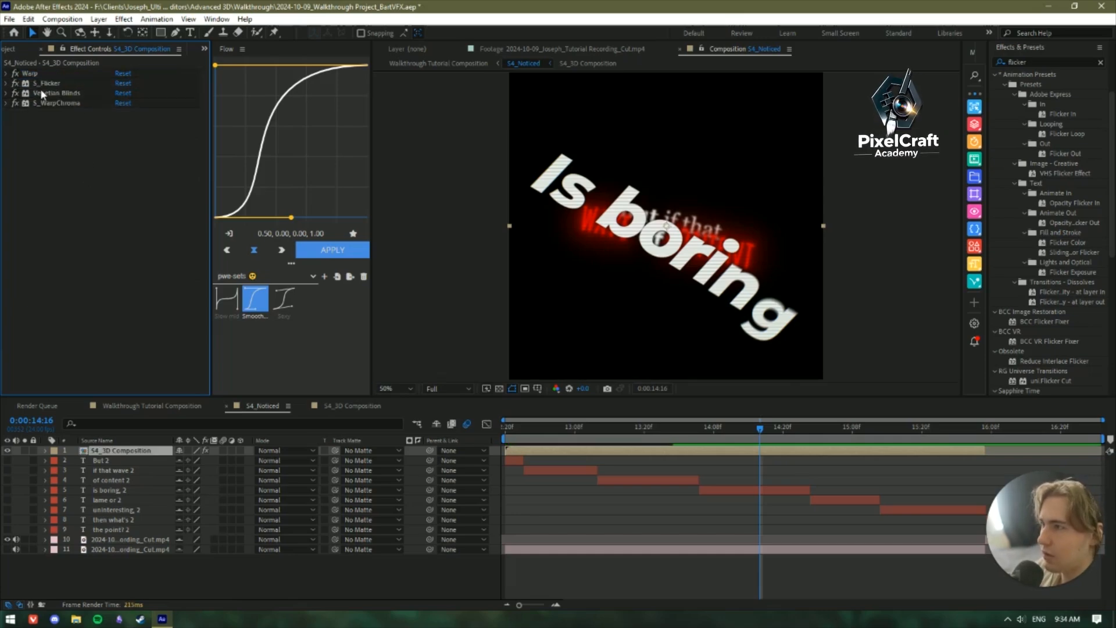
Find the uni.Camera Shake effect and apply it to S4_3D Composition above the Warp effect.
left_click(1042, 62)
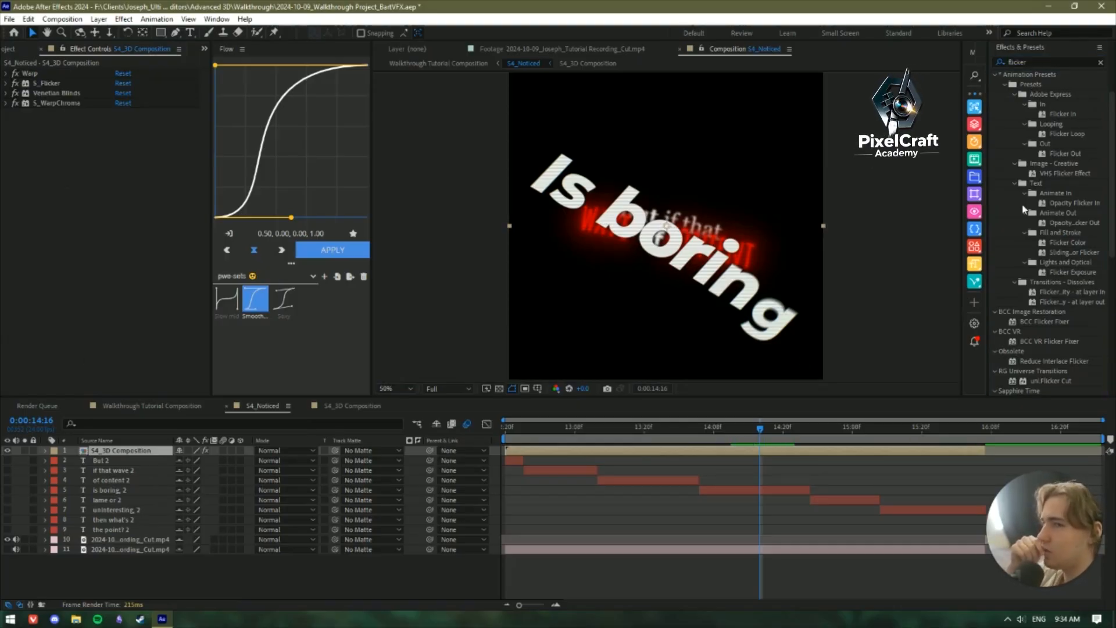
left_click(1026, 62)
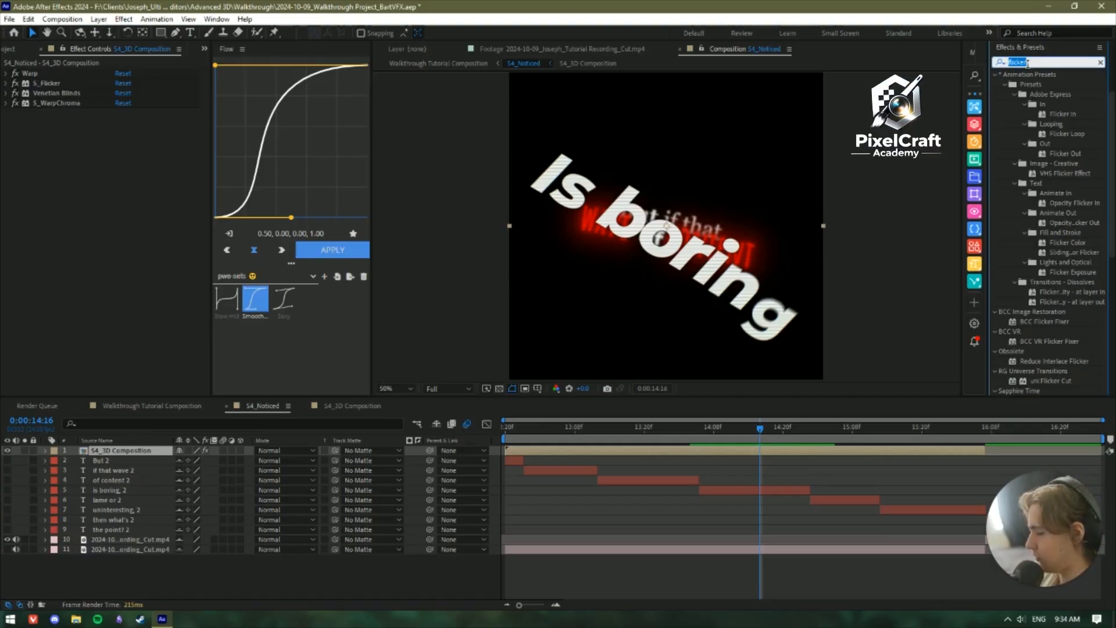
type("camera")
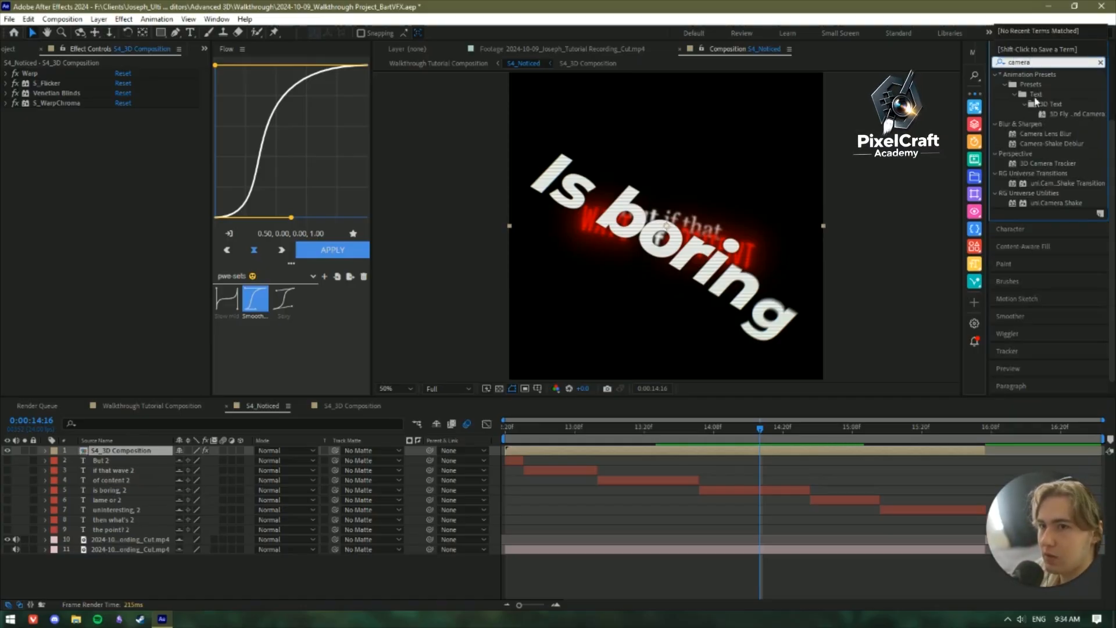
left_click_drag(1056, 203, 76, 72)
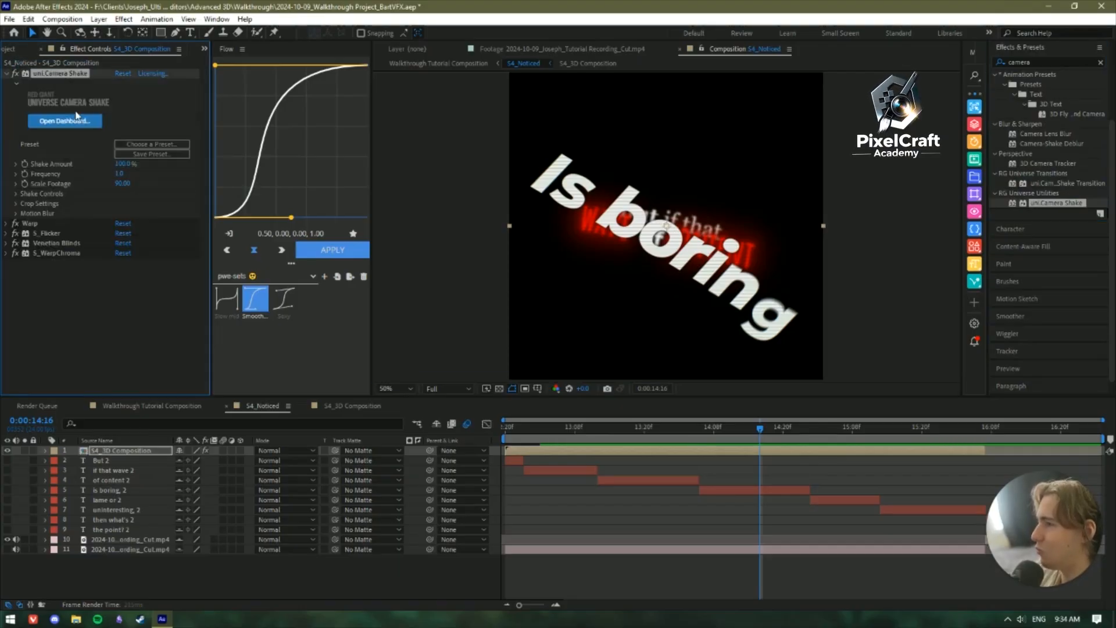
Set uni.Camera Shake's shake amount to 5% and scale footage to 100, and check the result around 0:00:14:09.
left_click(123, 164)
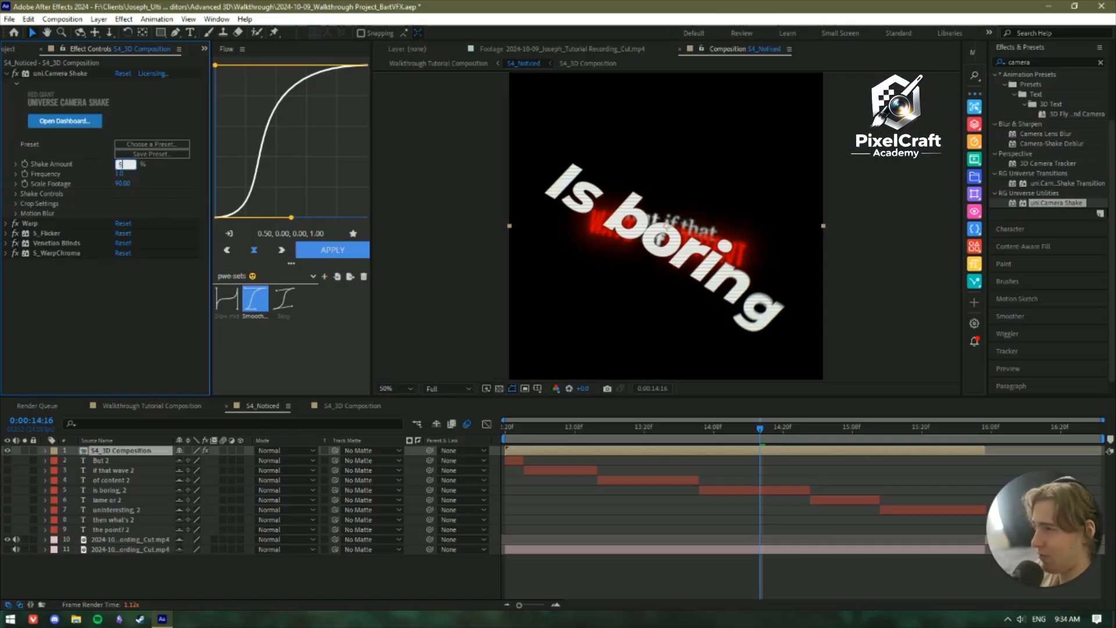
left_click(122, 184)
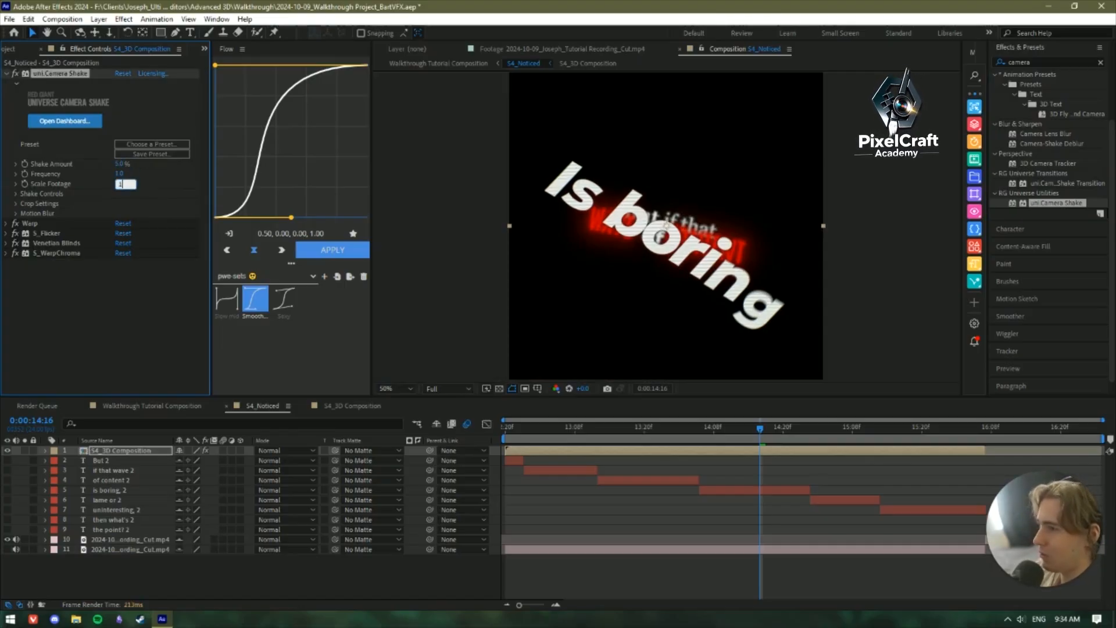
left_click(721, 426)
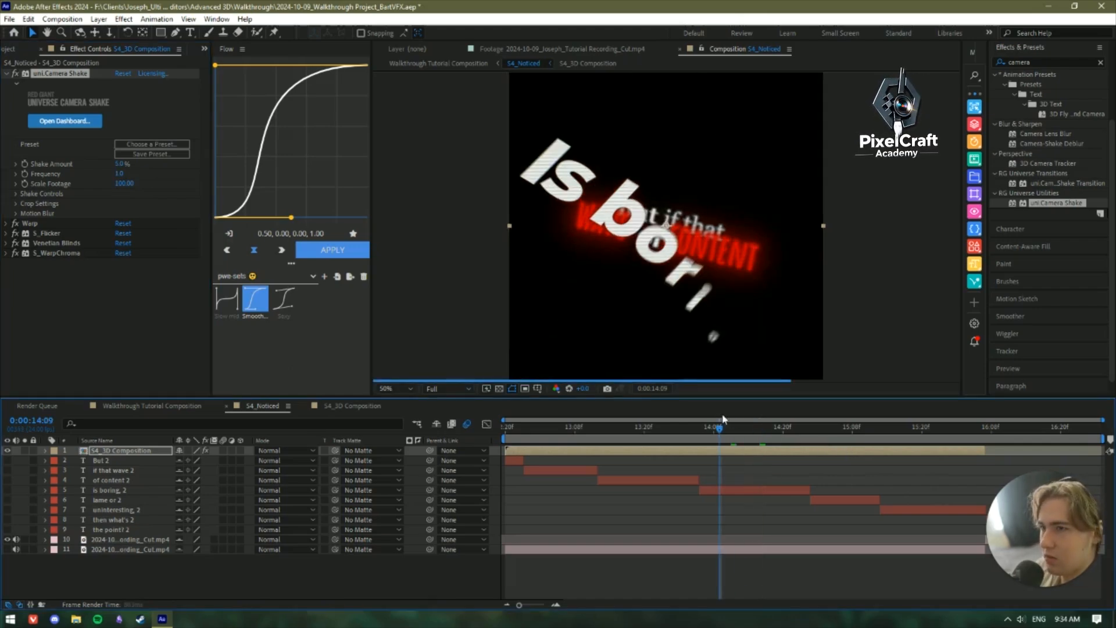
key("space")
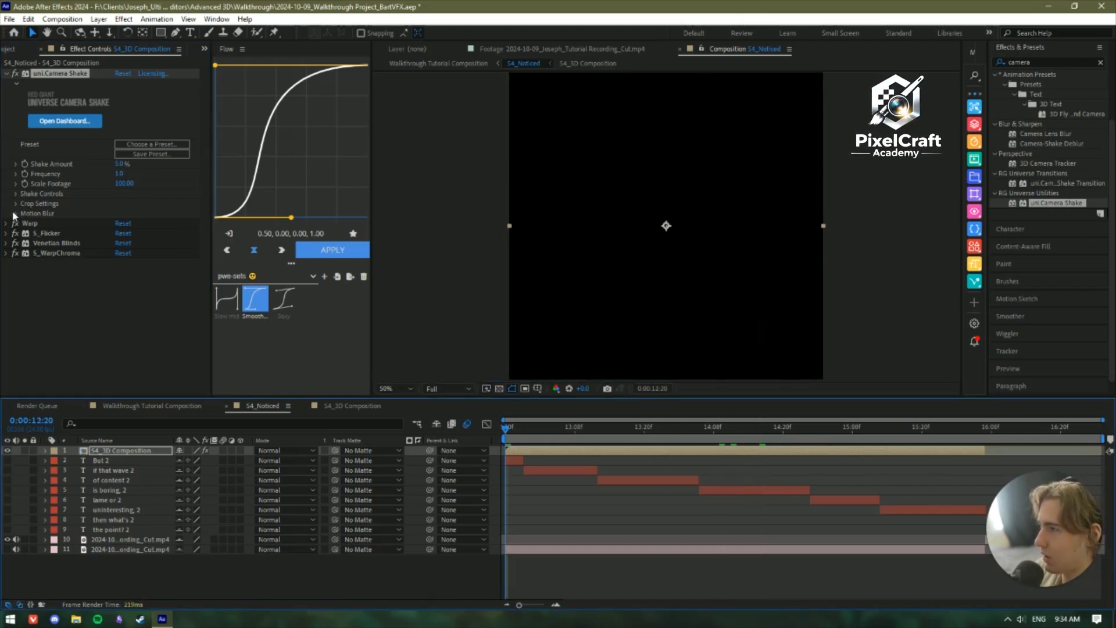
Turn off Warp, S_Flicker, Venetian Blinds and S_WarpChroma on S4_3D Composition, and preview the camera shake from 0:00:12:20.
left_click_drag(12, 224, 18, 253)
left_click(26, 273)
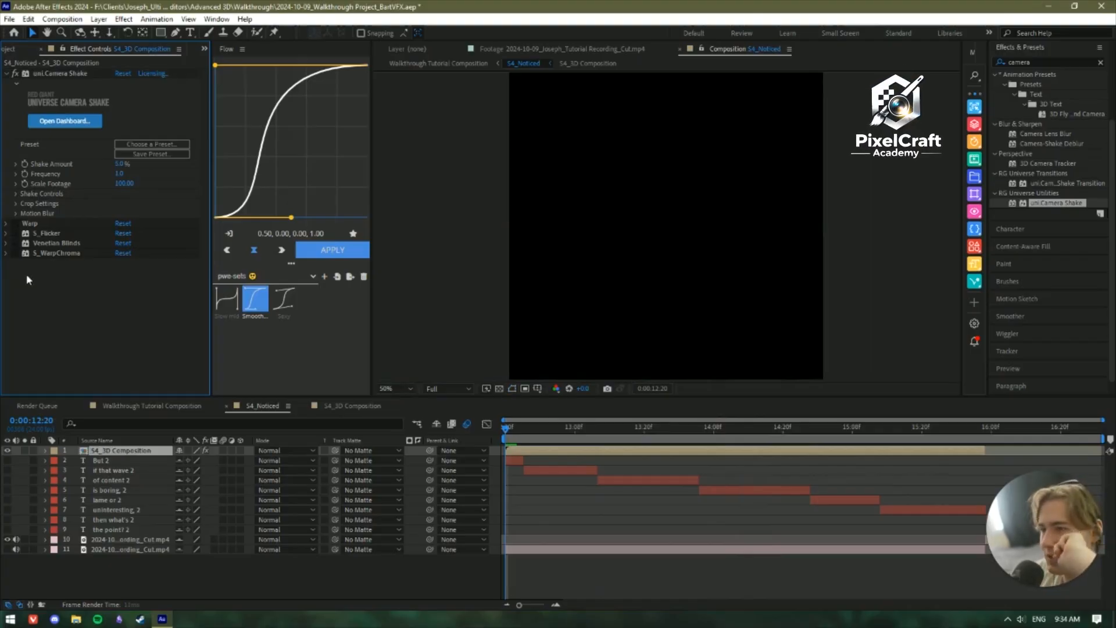
key("space")
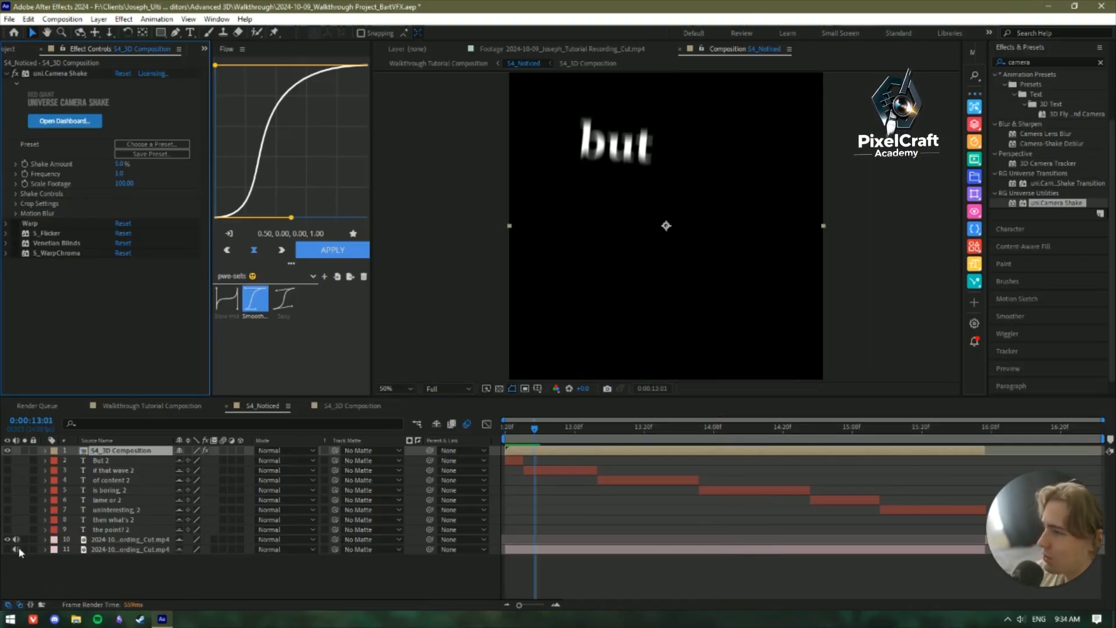
Mute the audio of both recording footage layers in S4_Noticed and play the shaking text from 0:00:12:20.
left_click(15, 541)
key("space")
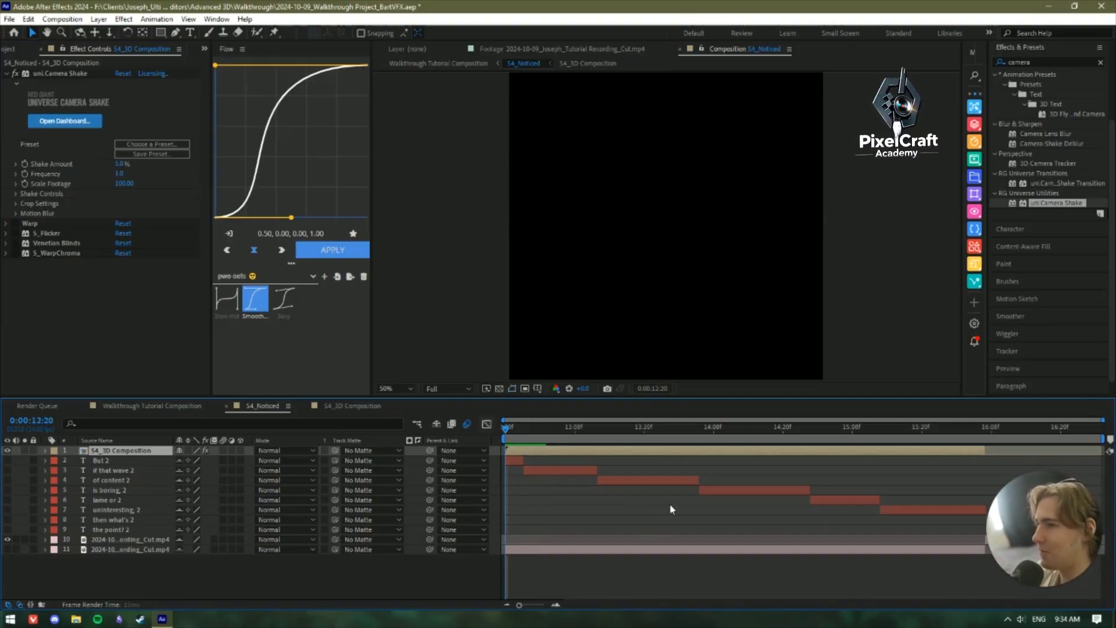
key("space")
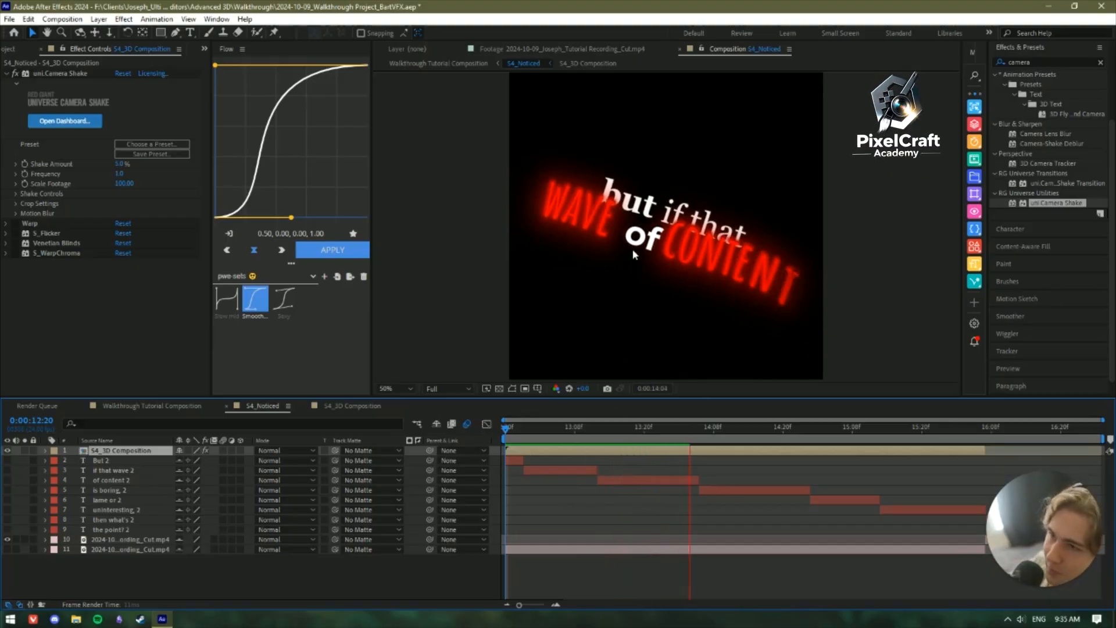
Examine the shadow and glow around "of" up close and compare the effects on the two "wave of content" layers in S4_3D Composition.
scroll(641, 248, "up", 4)
scroll(641, 248, "up", 3)
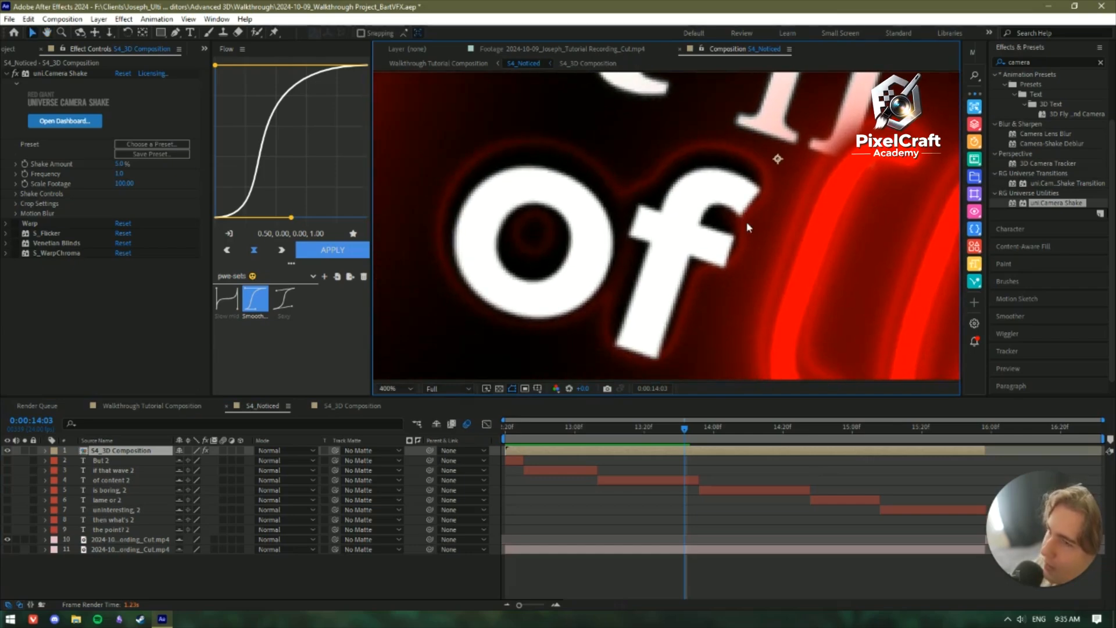
left_click(351, 405)
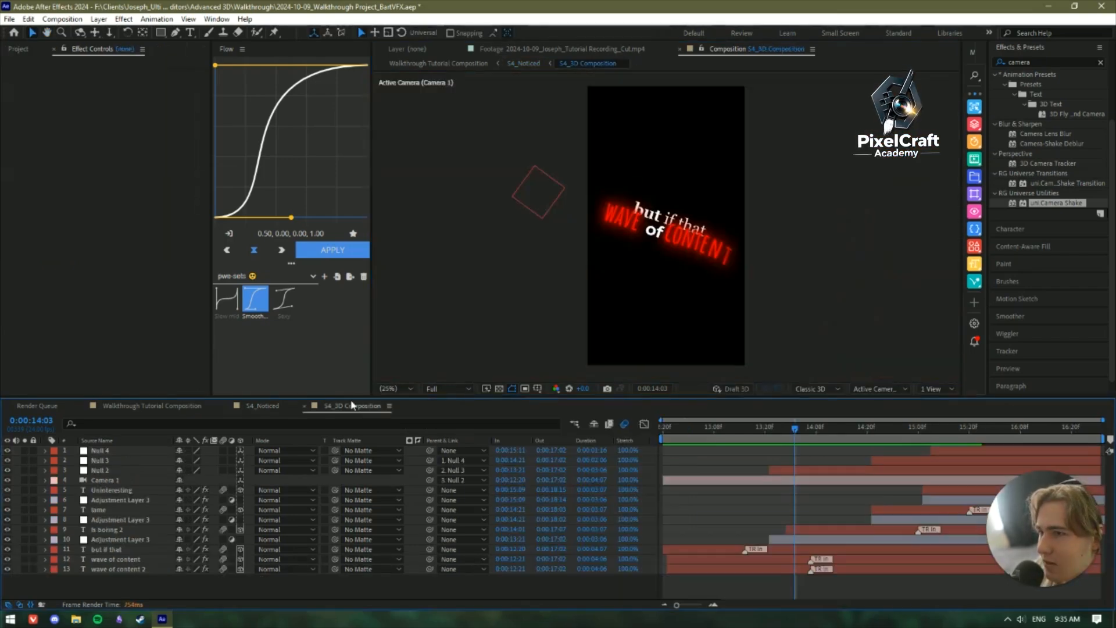
left_click(134, 569)
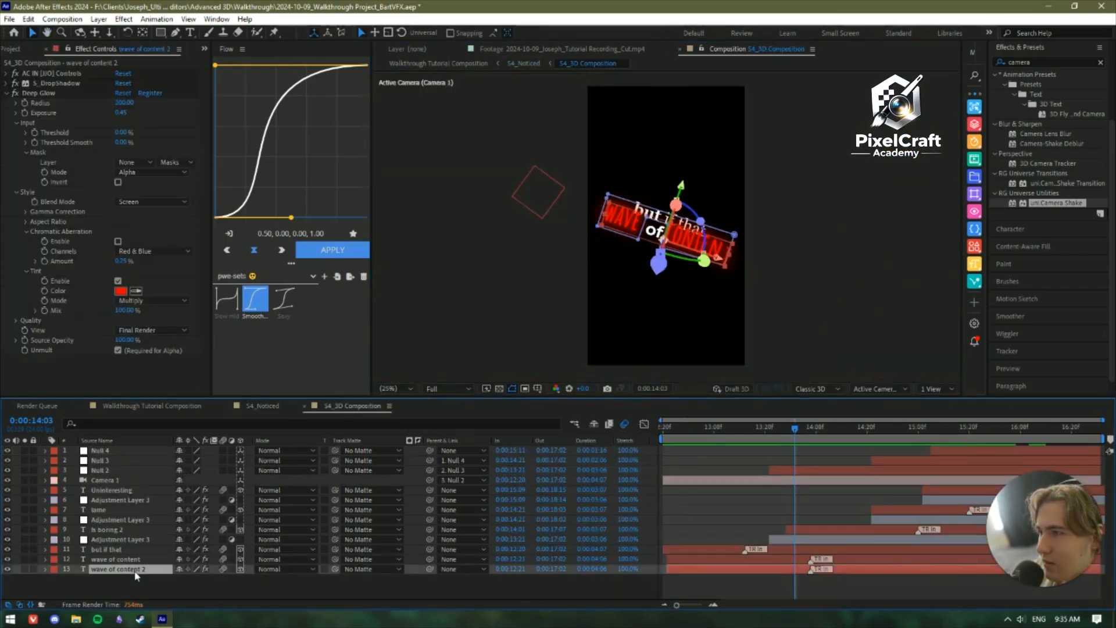
left_click(135, 559)
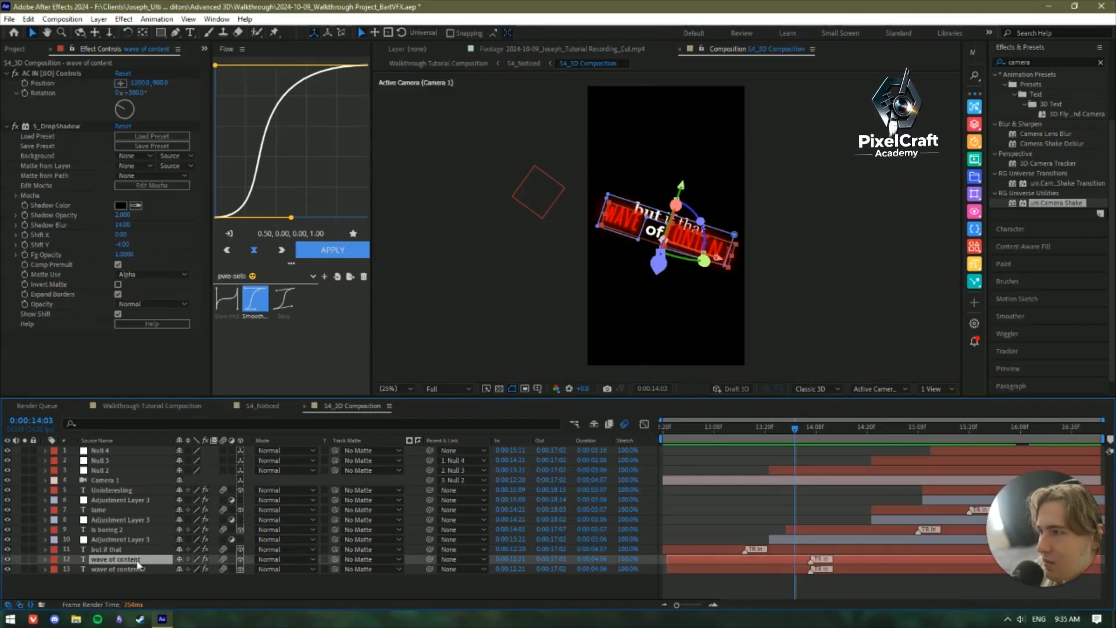
left_click(140, 575)
scroll(633, 296, "up", 4)
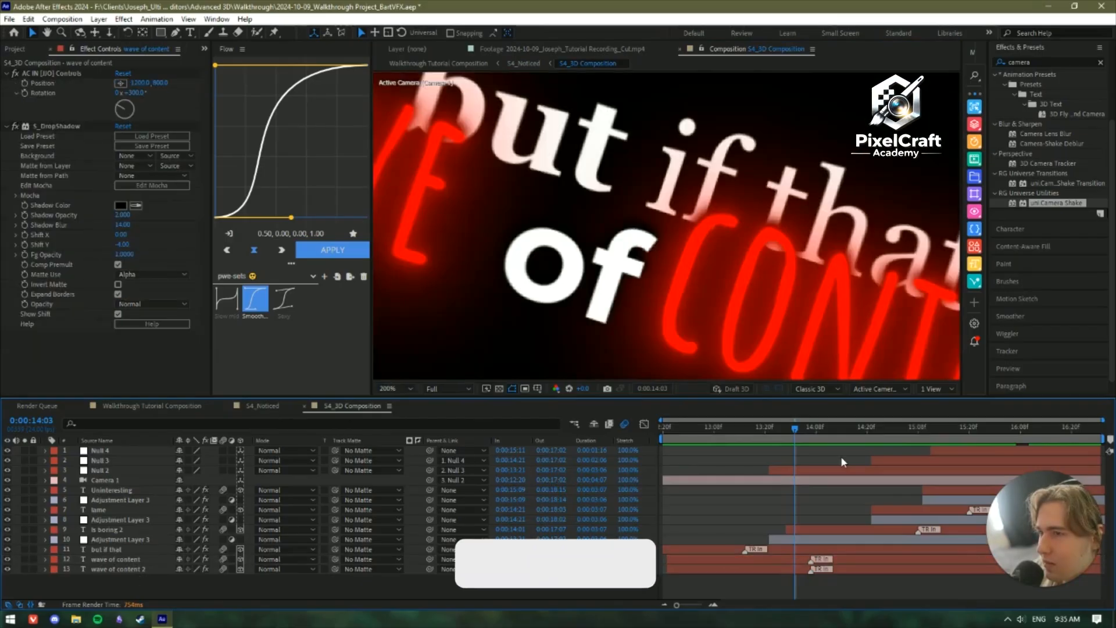
Compare the S_DropShadow and Deep Glow effects on the two "wave of content" layers at 0:00:13:21.
left_click_drag(795, 429, 769, 392)
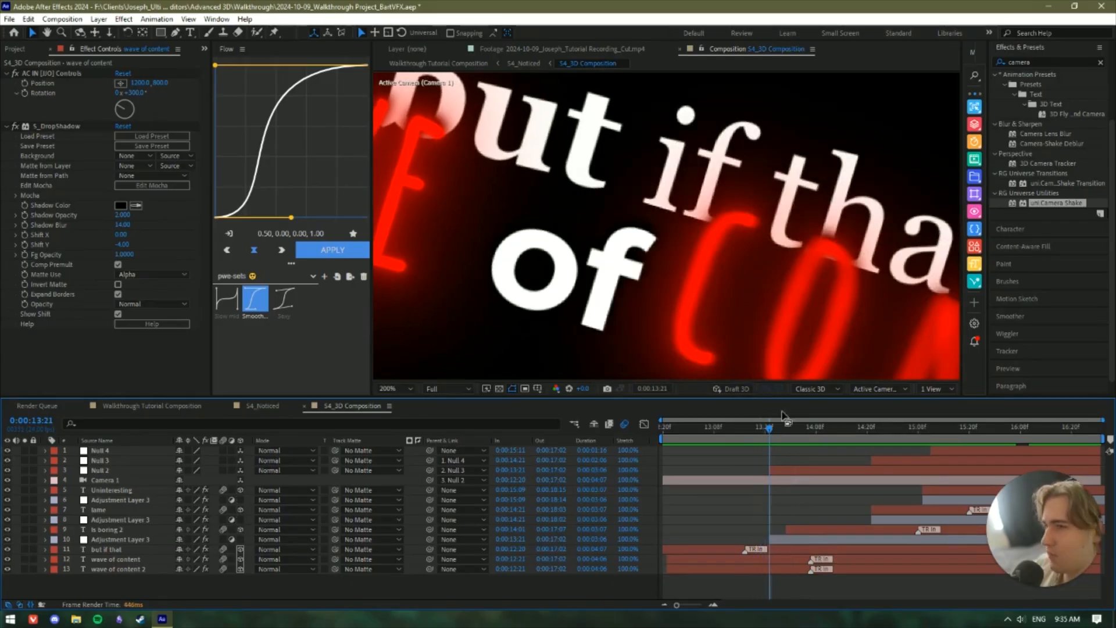
left_click(137, 560)
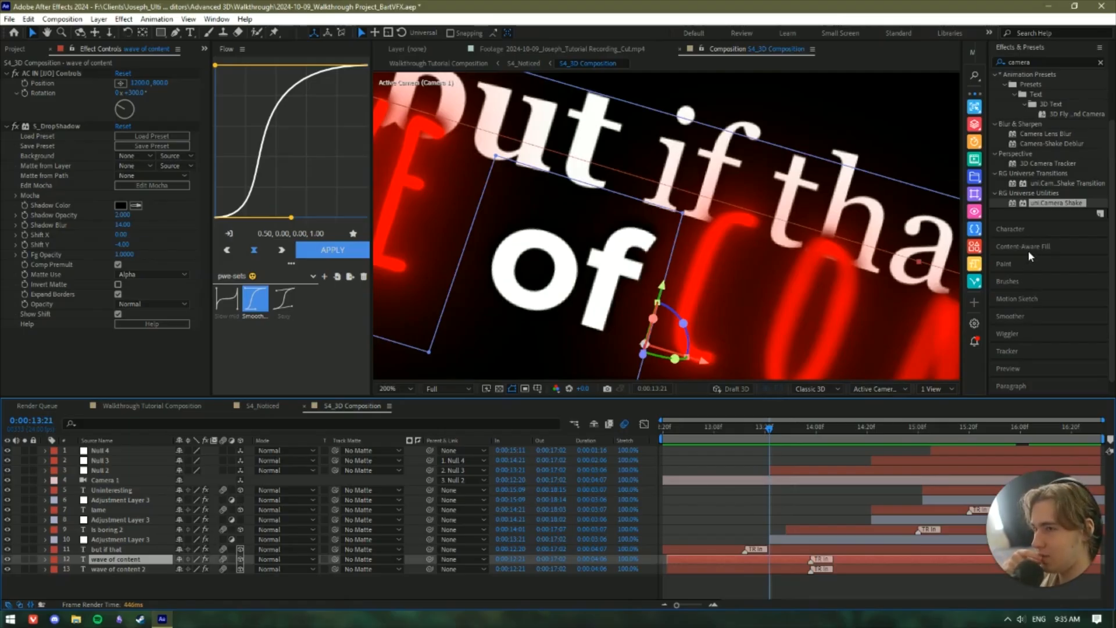
left_click(134, 570)
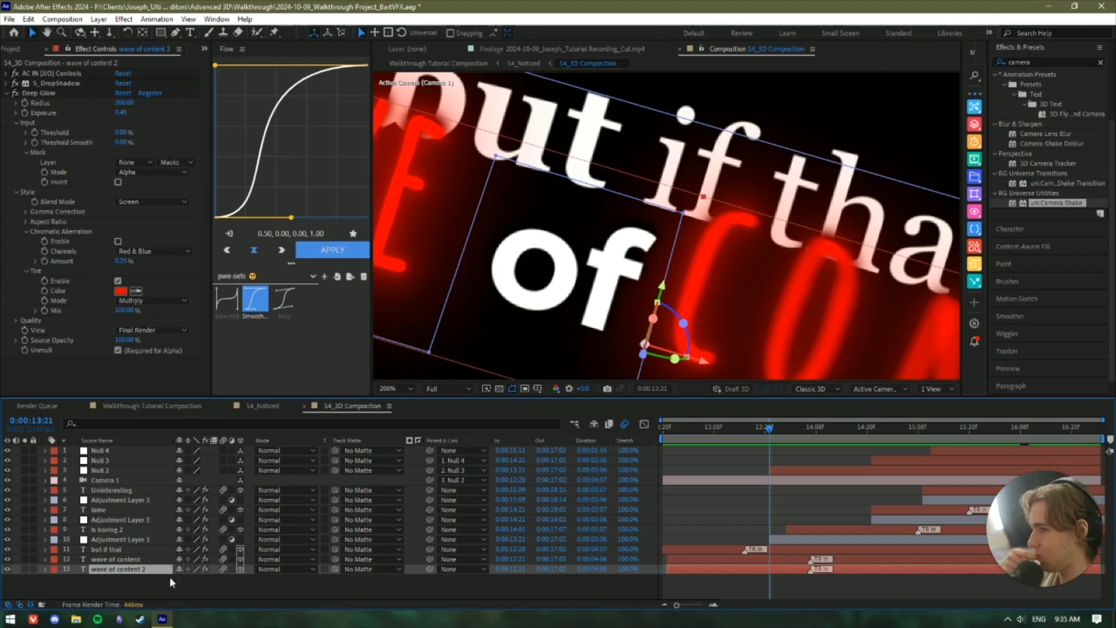
left_click(133, 559)
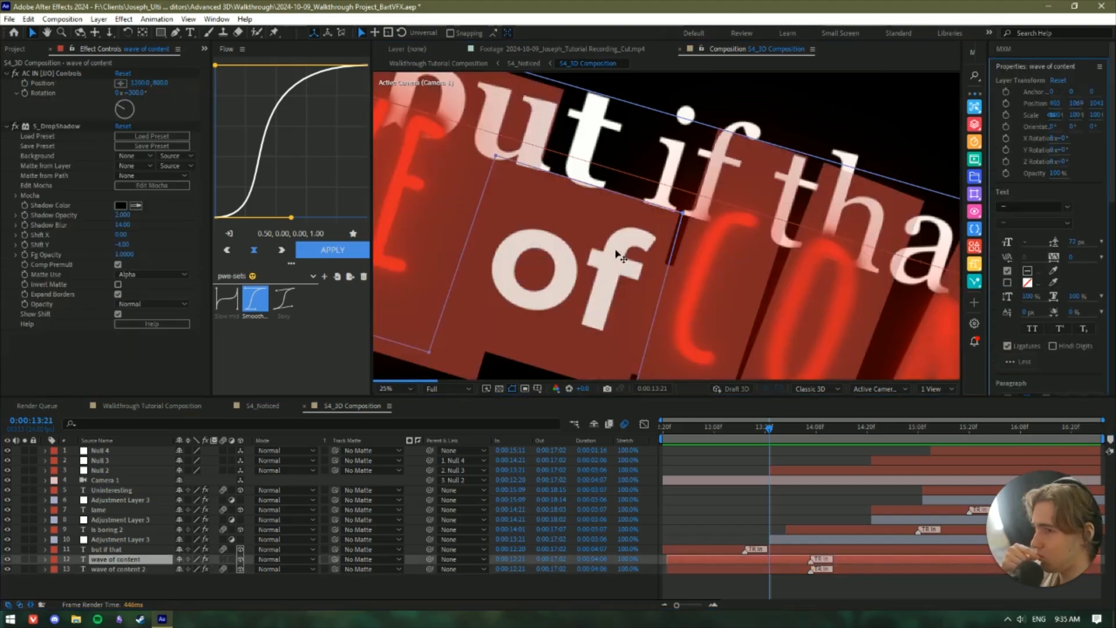
Try removing the word "content" from the upper "wave of content" text layer.
scroll(671, 254, "down", 5)
scroll(672, 254, "up", 1)
double_click(682, 238)
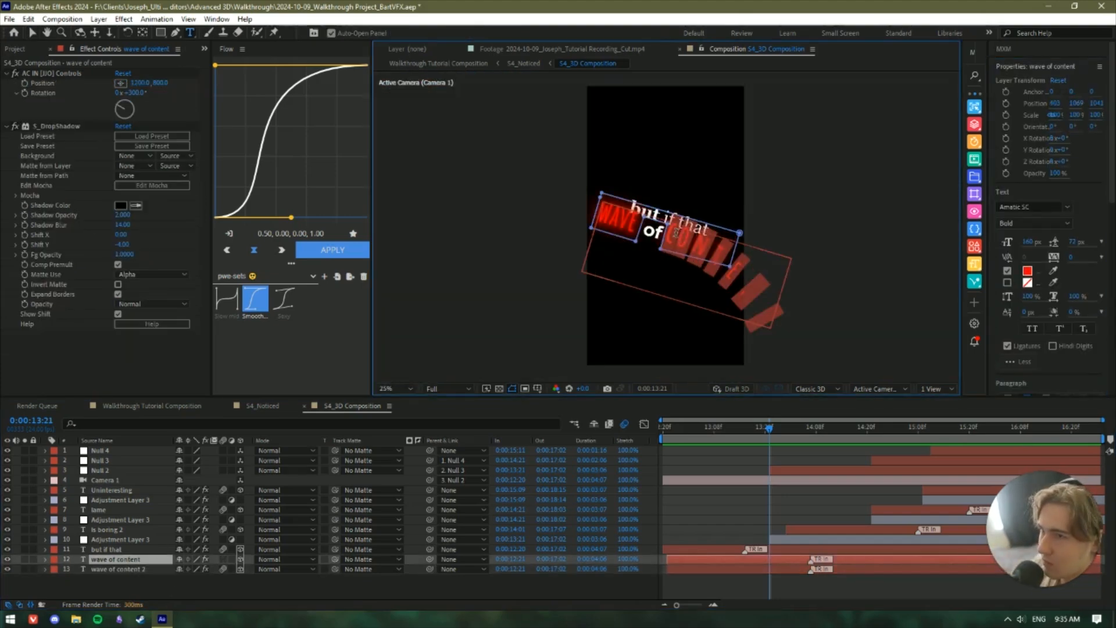
key("BackSpace")
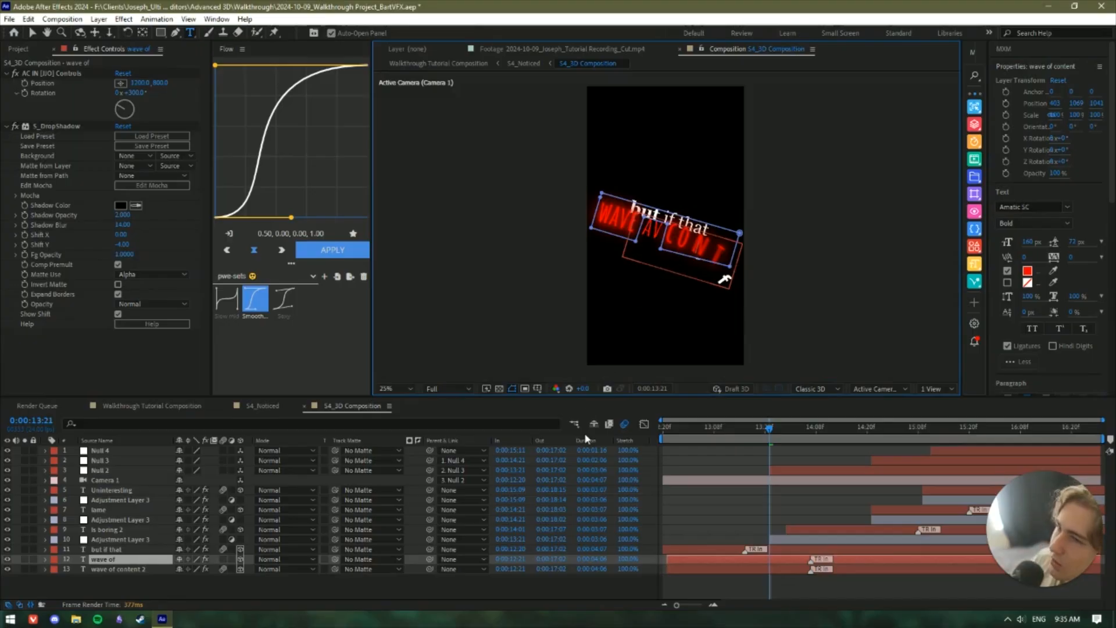
key("ctrl+z")
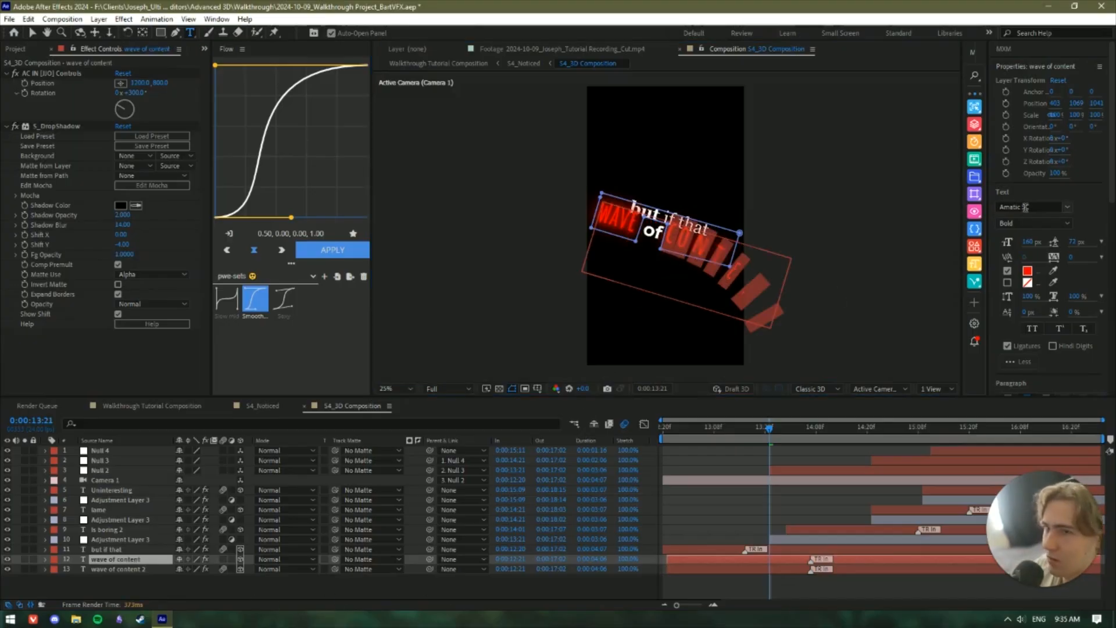
double_click(626, 225)
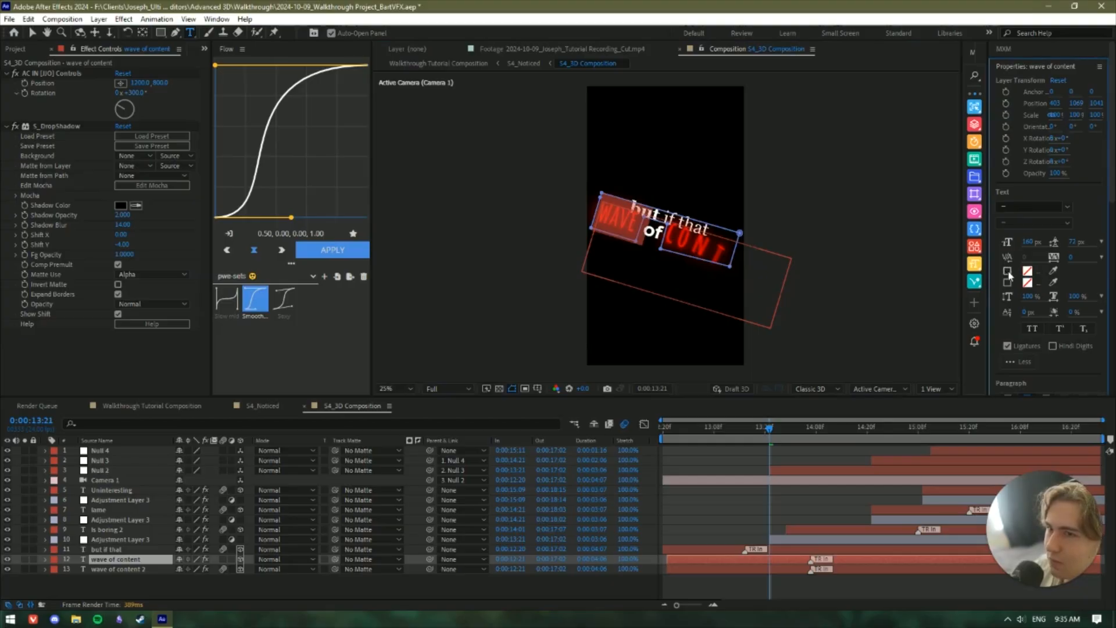
Examine the shadow and glow around "of" in S4_3D Composition between 0:00:13:12 and 0:00:14:05.
left_click_drag(772, 431, 778, 430)
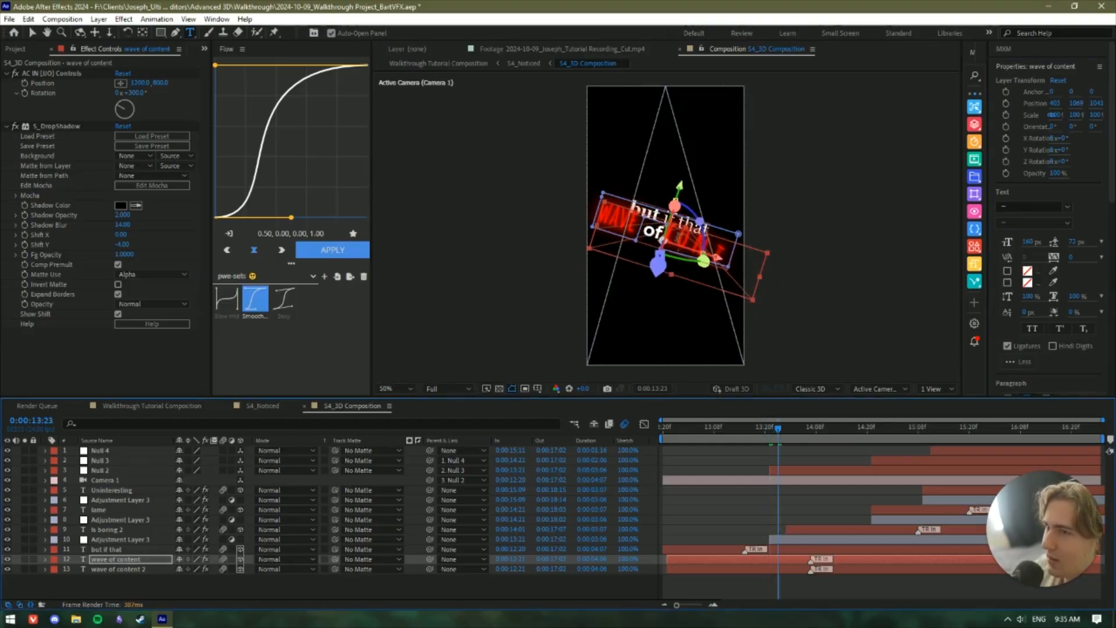
scroll(709, 336, "up", 4)
key("v")
left_click(803, 430)
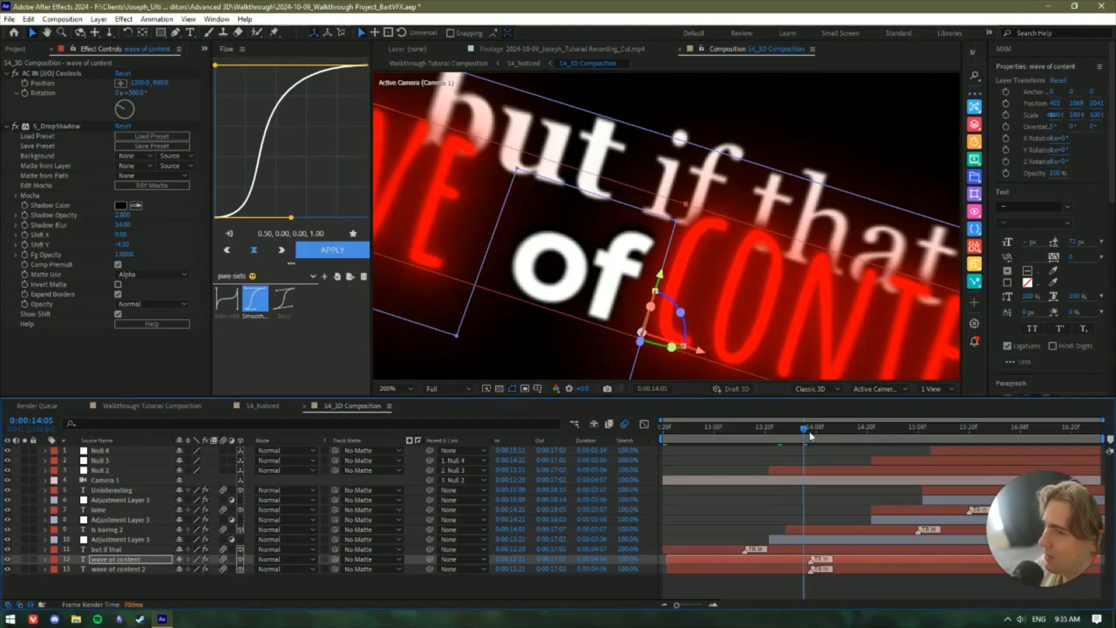
left_click(713, 431)
scroll(727, 292, "down", 2)
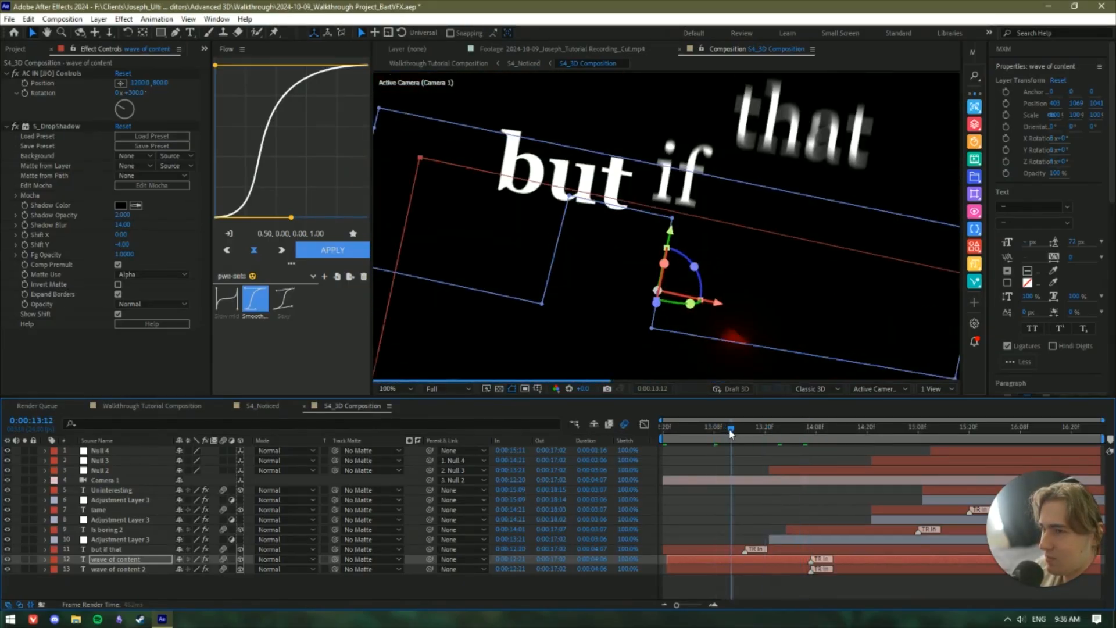
left_click_drag(729, 433, 743, 430)
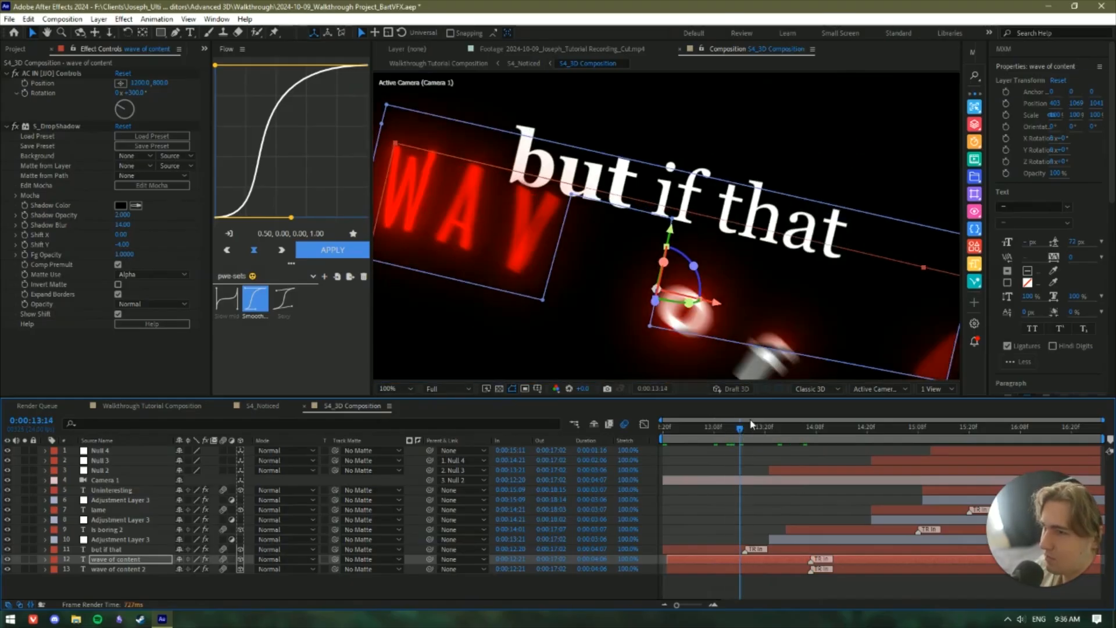
scroll(734, 308, "down", 1)
scroll(734, 308, "up", 1)
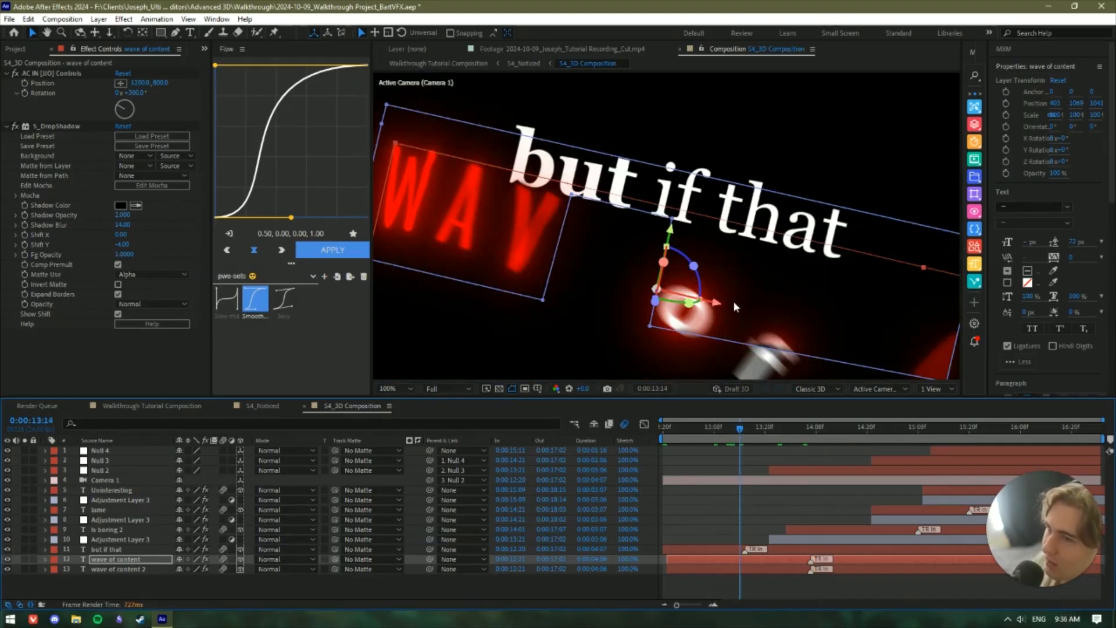
key("Page_Down")
key("Page_Down")
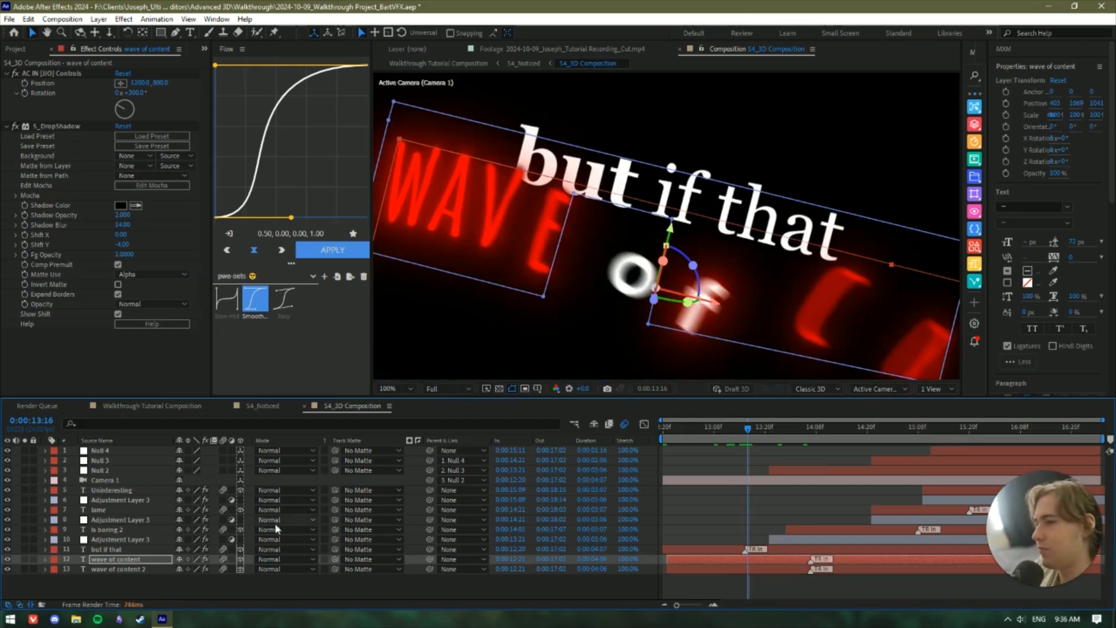
Return to S4_Noticed and undo the effect switch-offs, the audio mute and the last scale footage change.
key("ctrl+w")
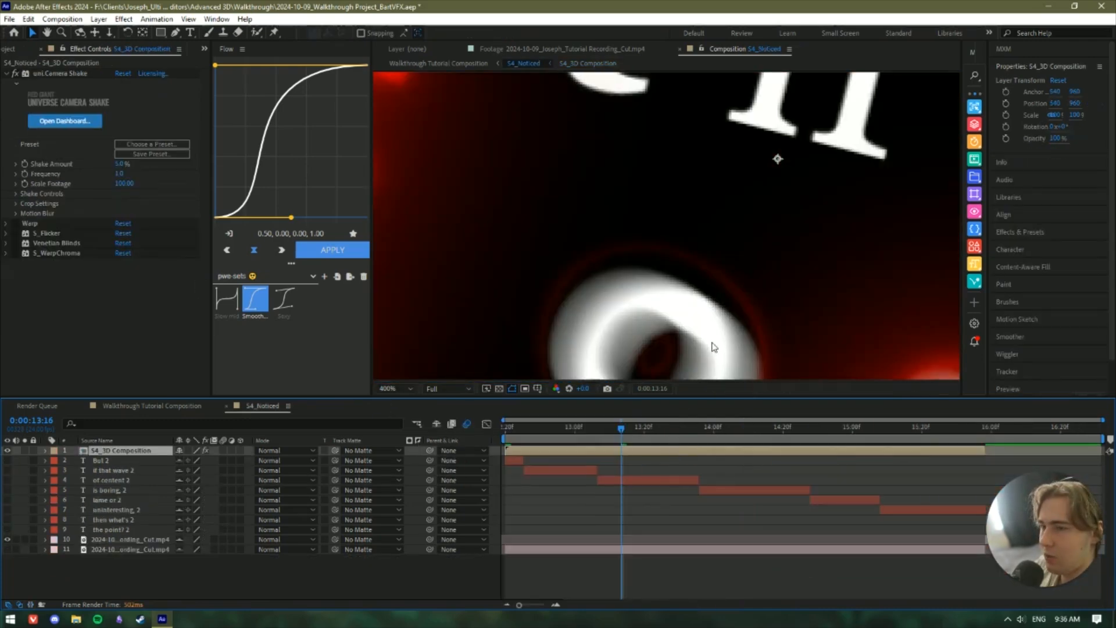
scroll(714, 347, "down", 4)
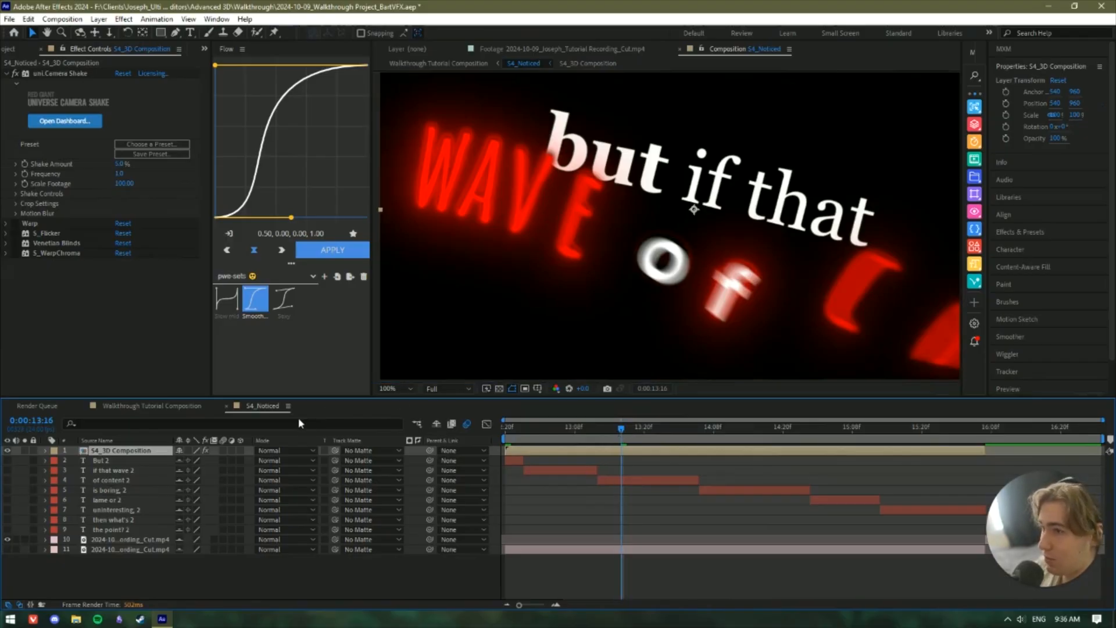
key("space")
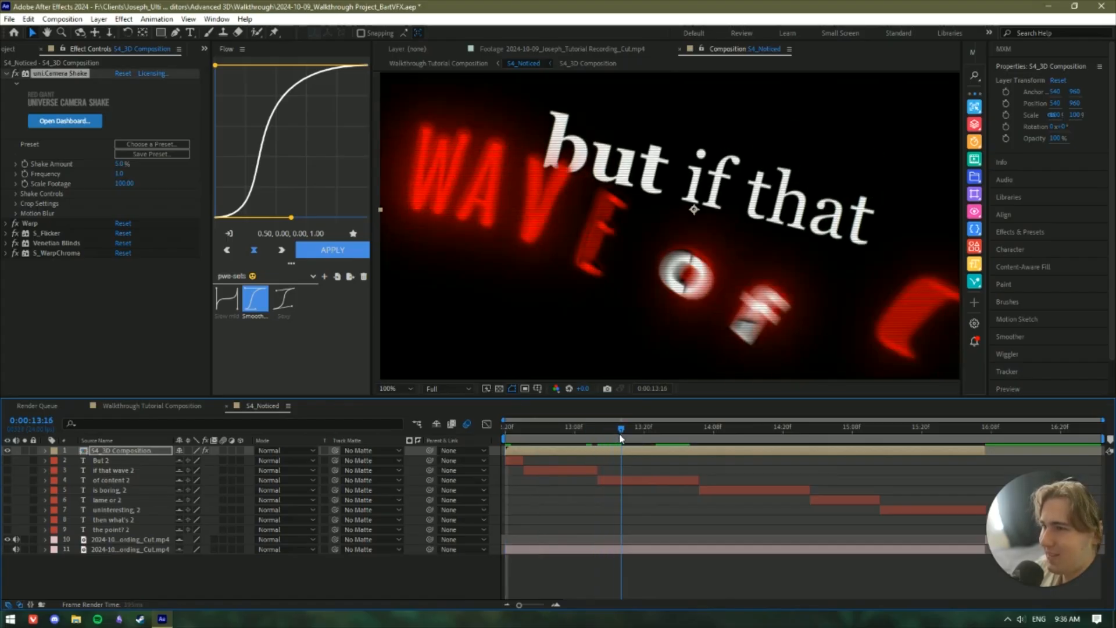
key("ctrl+z")
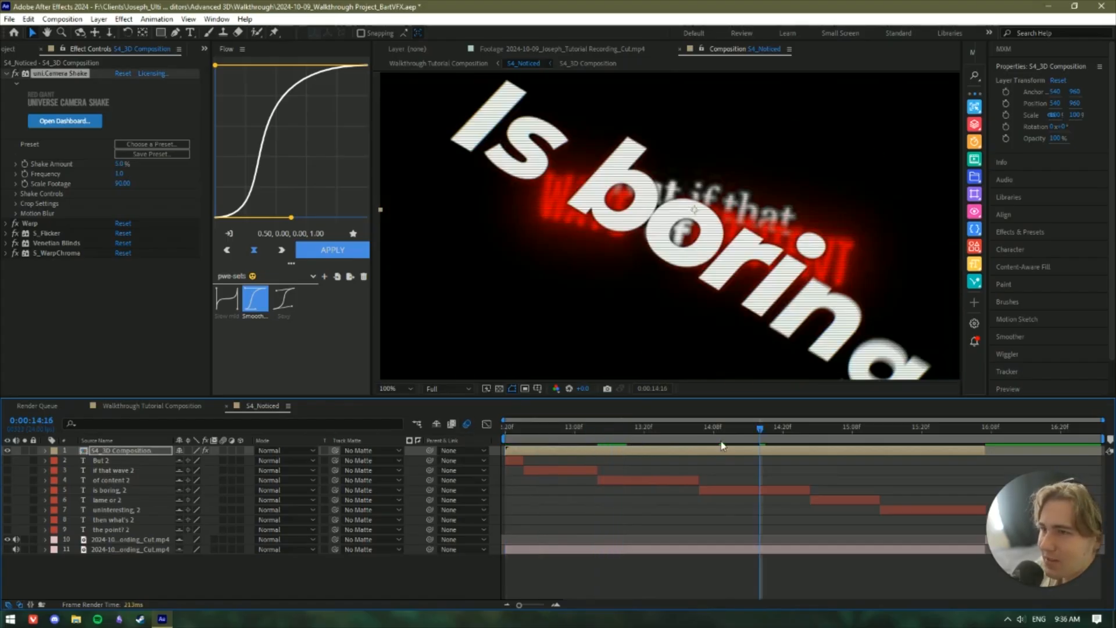
Turn off Warp, S_Flicker, Venetian Blinds and S_WarpChroma on the S4_3D Composition layer and inspect "WAVE" at 0:00:13:21.
double_click(114, 451)
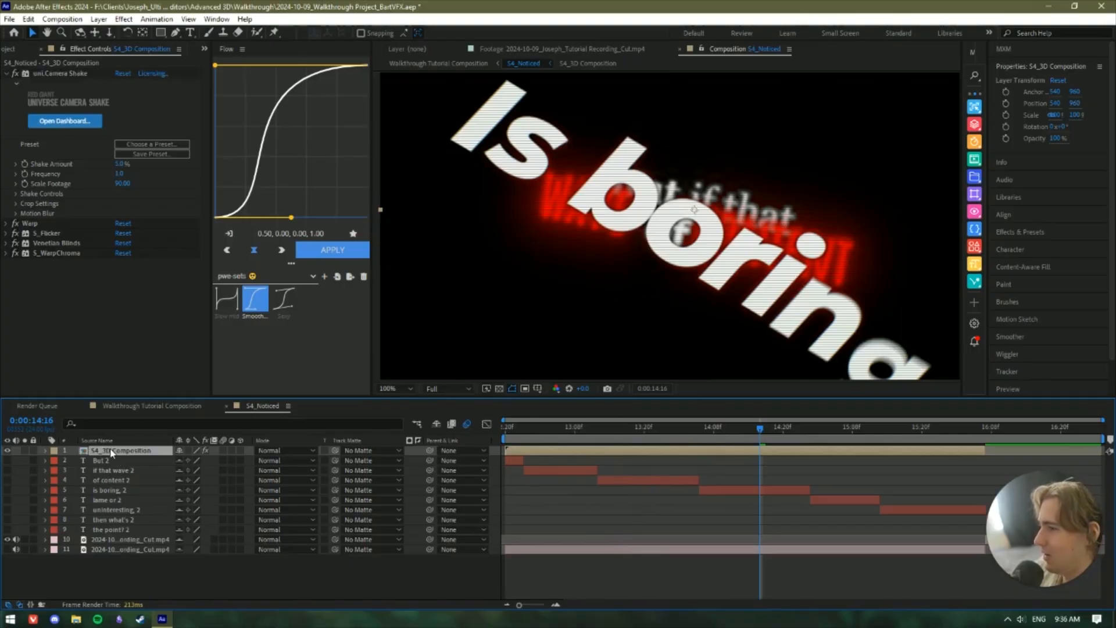
left_click_drag(731, 437, 769, 427)
left_click(263, 405)
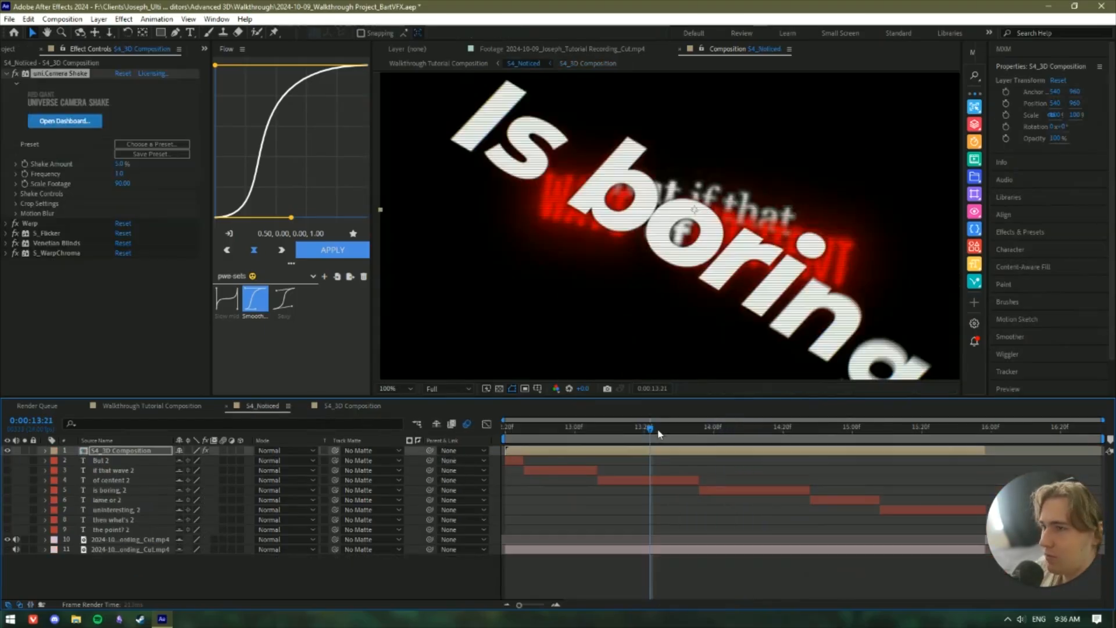
scroll(486, 208, "up", 1)
left_click_drag(486, 207, 694, 382)
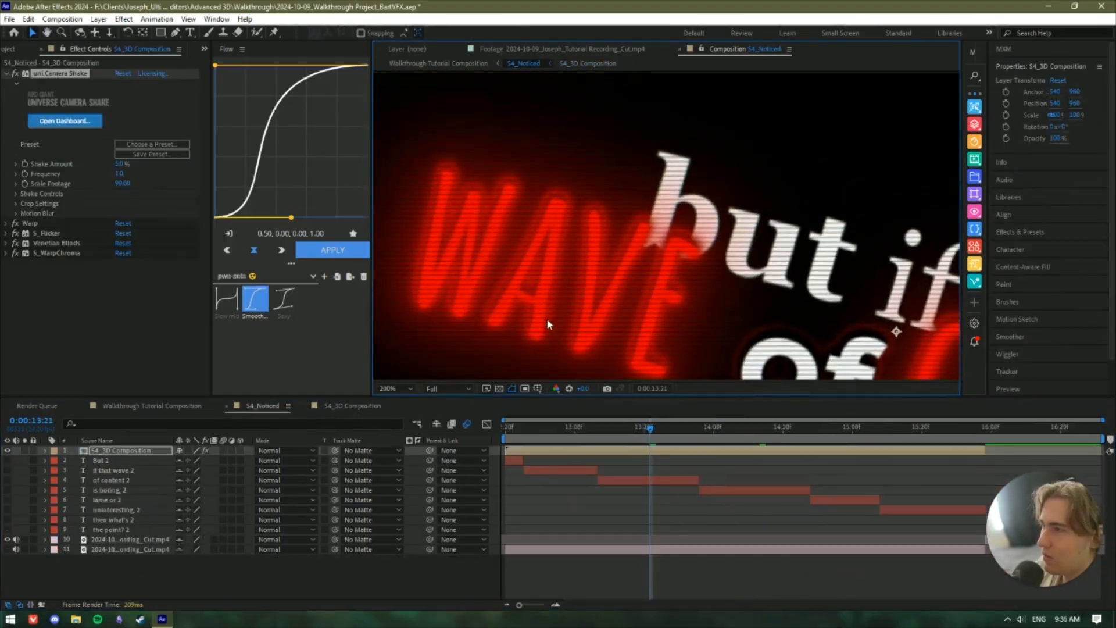
left_click_drag(15, 223, 16, 256)
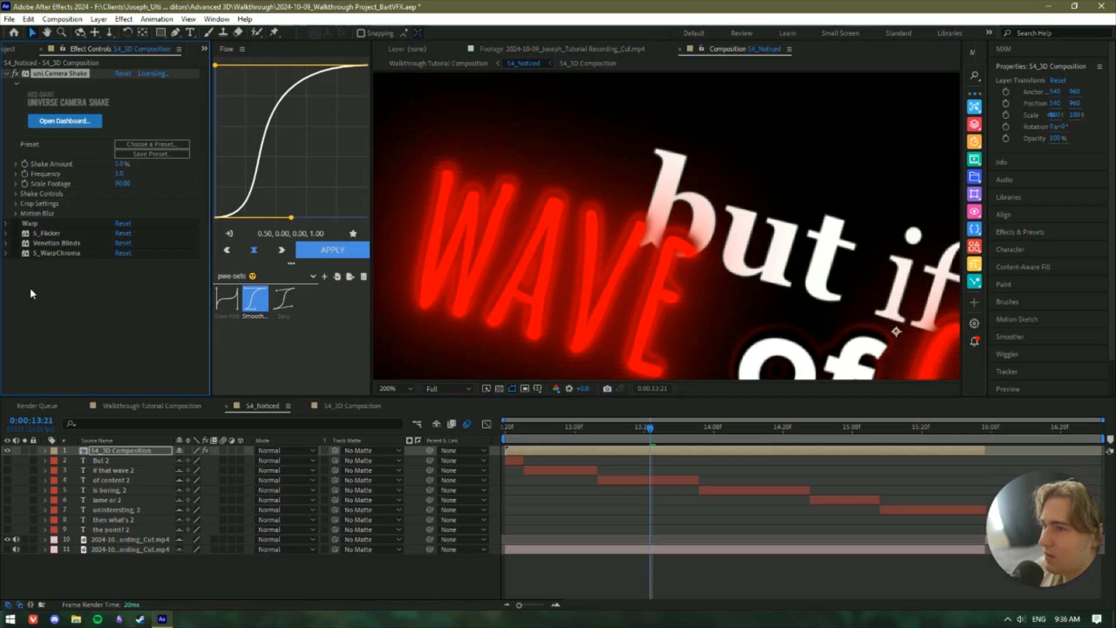
Compare the red "WAVE" lettering in S4_Noticed with the same frame in S4_3D Composition around 0:00:13:18.
left_click_drag(651, 429, 610, 432)
scroll(588, 268, "down", 1)
scroll(632, 279, "up", 1)
left_click_drag(645, 257, 786, 206)
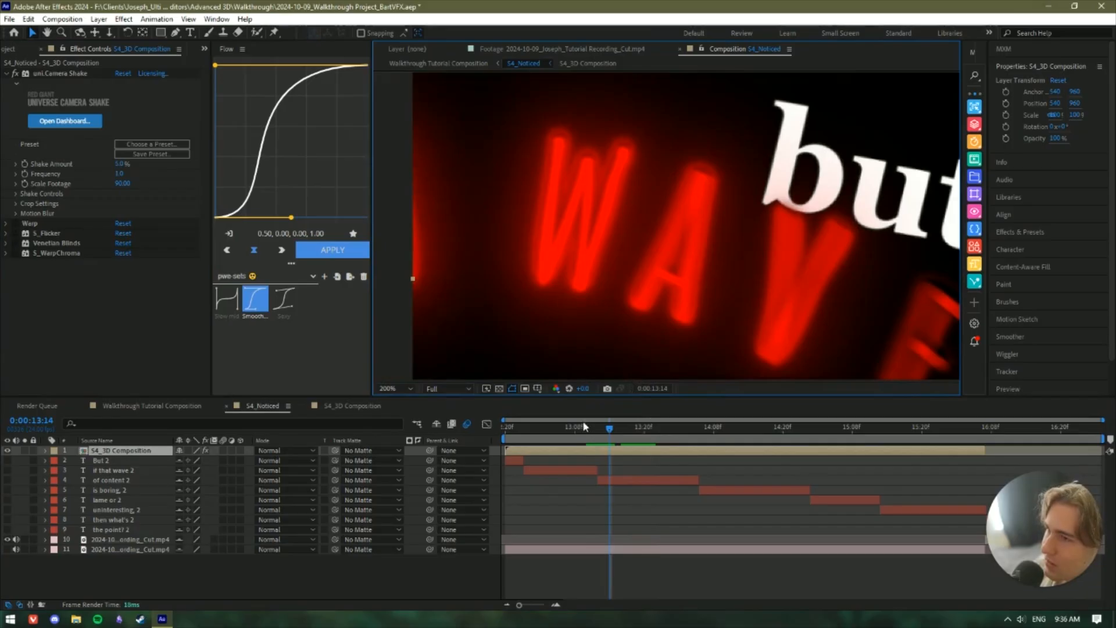
left_click_drag(622, 433, 633, 431)
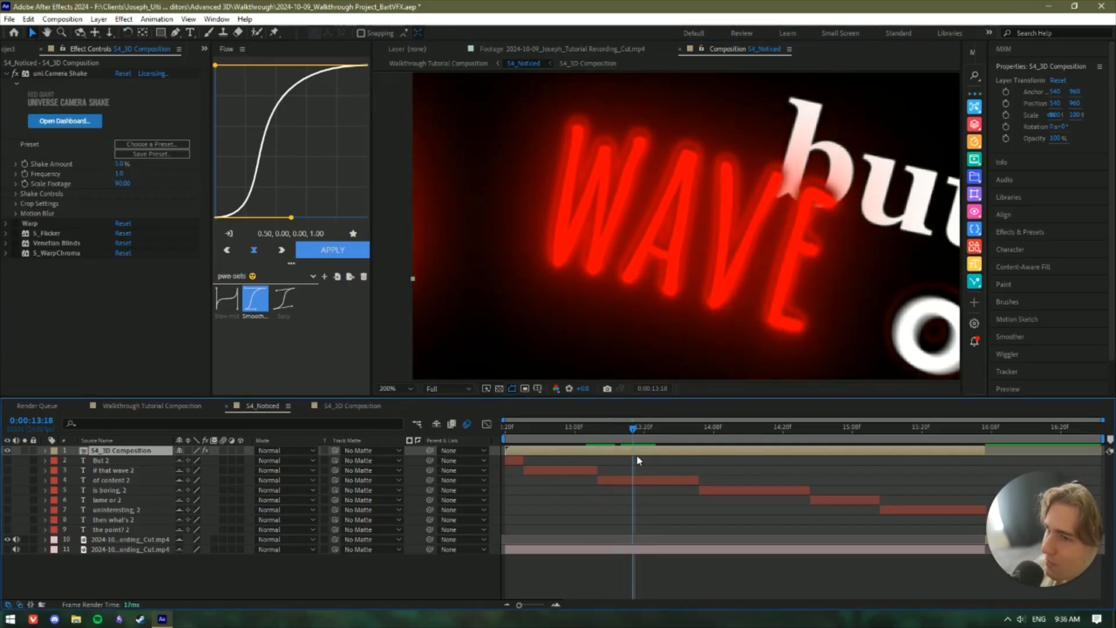
double_click(636, 452)
left_click_drag(475, 203, 720, 276)
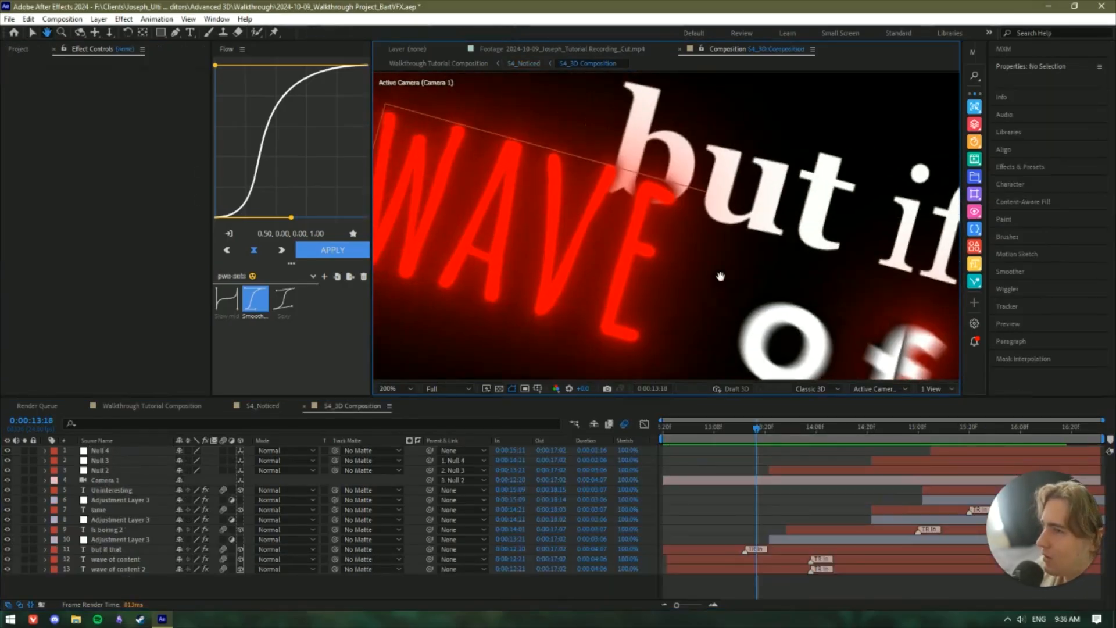
key("comma")
scroll(385, 402, "up", 1)
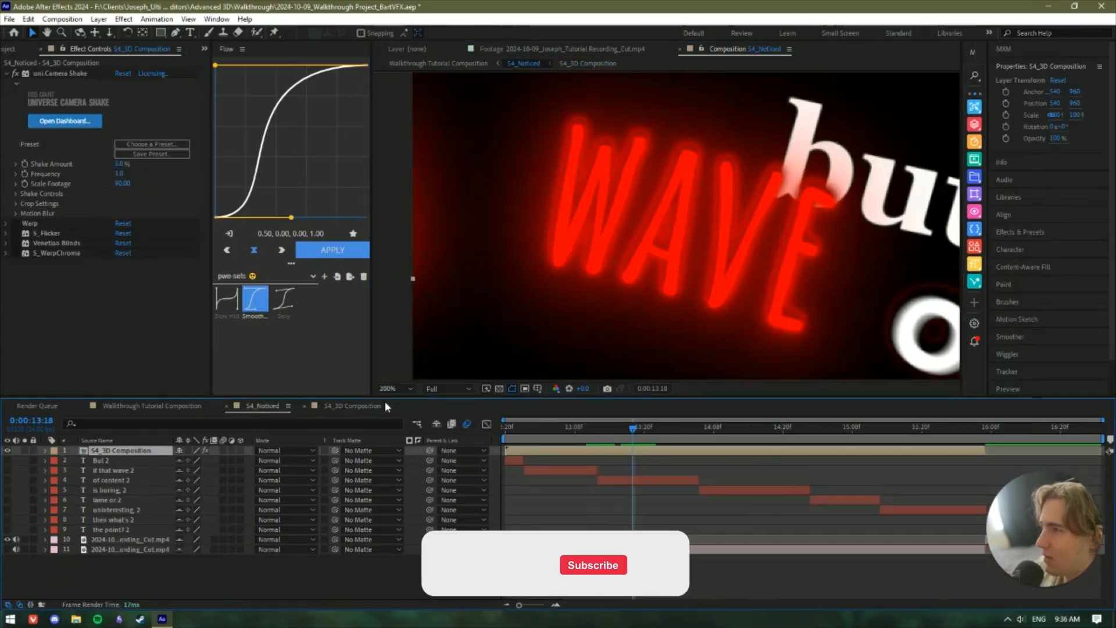
Check the frame with uni.Camera Shake on and off, and delete that effect from the S4_3D Composition layer.
left_click(14, 76)
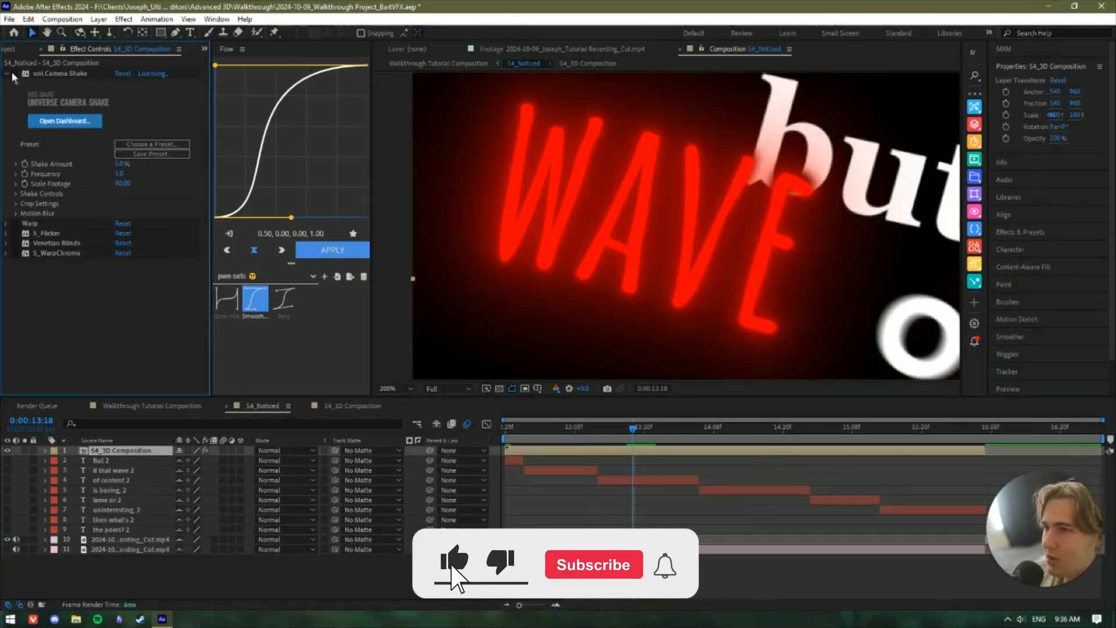
left_click(14, 77)
left_click(13, 76)
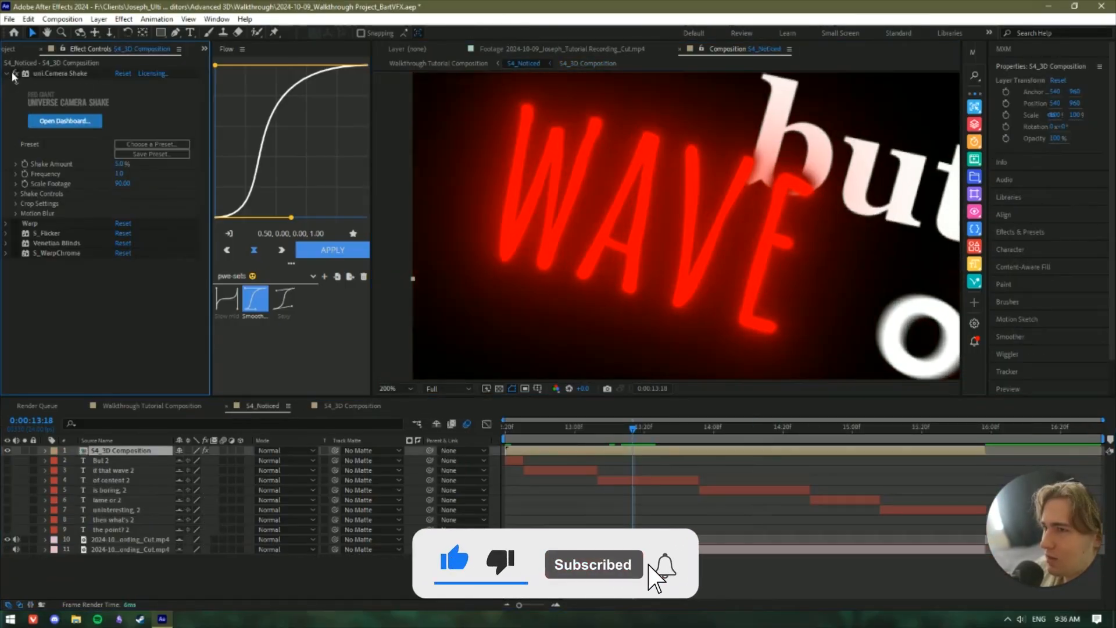
left_click(14, 76)
left_click(14, 76)
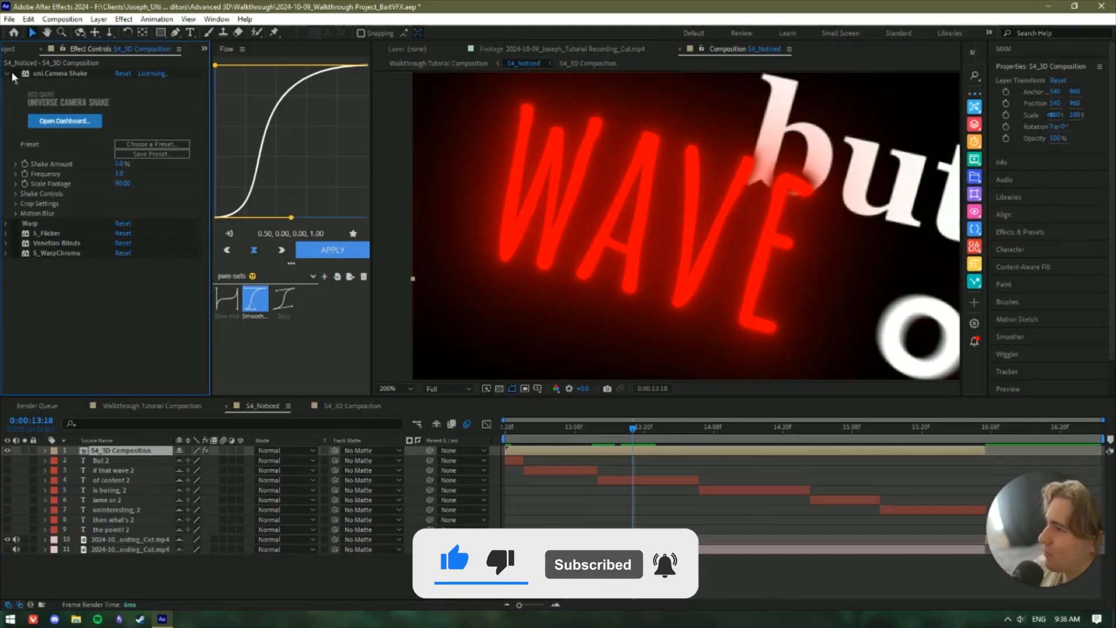
left_click(25, 75)
key("Delete")
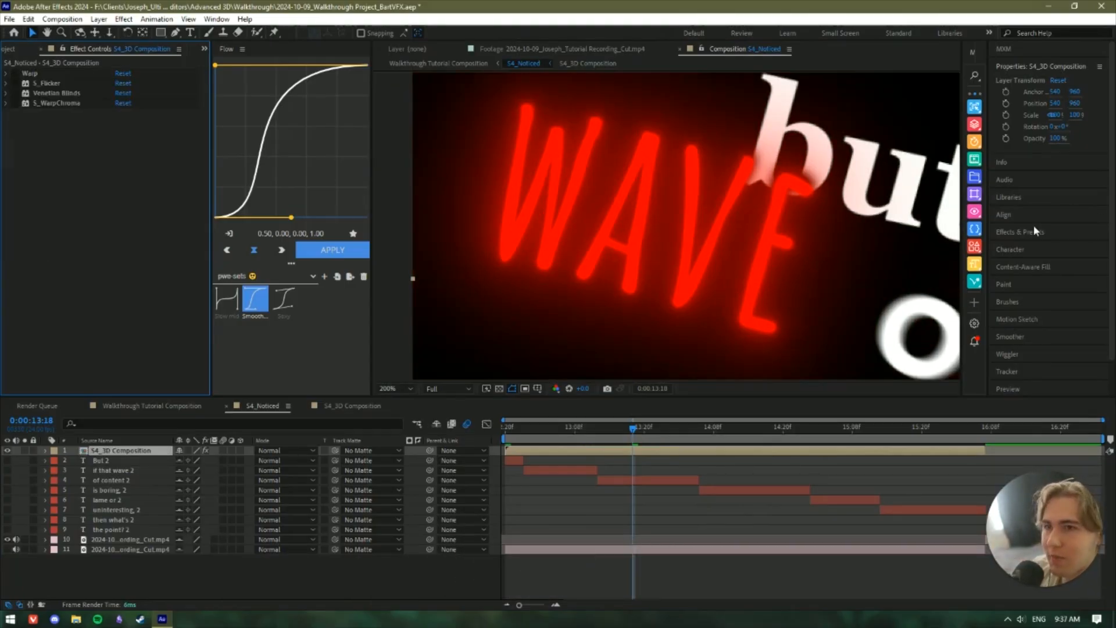
Search the effects for "shake" and apply S_Shake to the S4_3D Composition layer, first in the stack above Warp.
left_click(1027, 237)
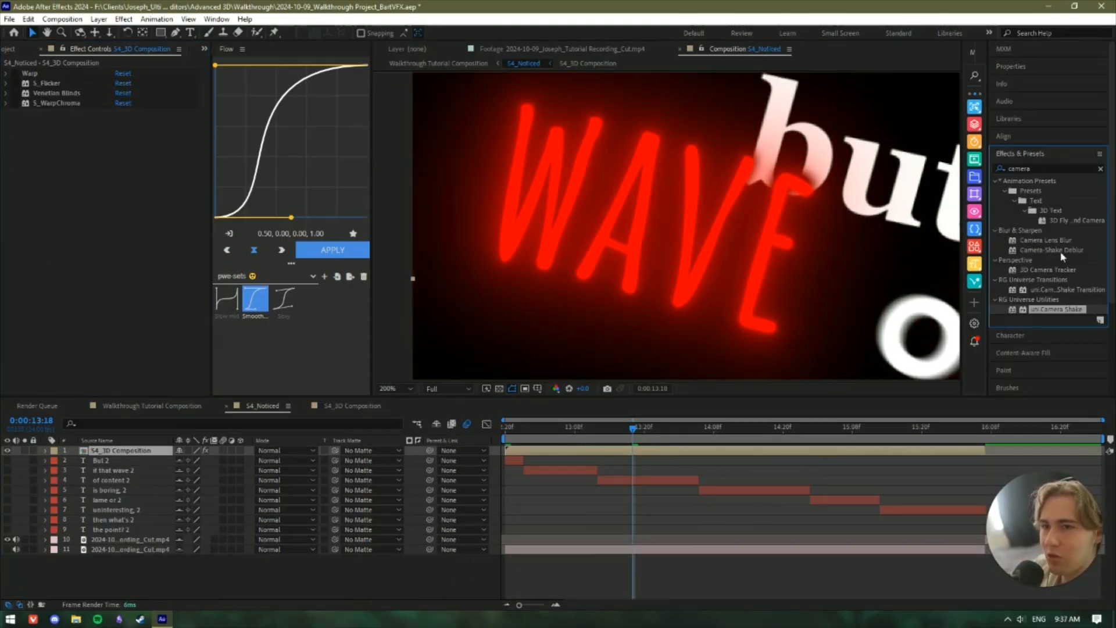
left_click(1074, 196)
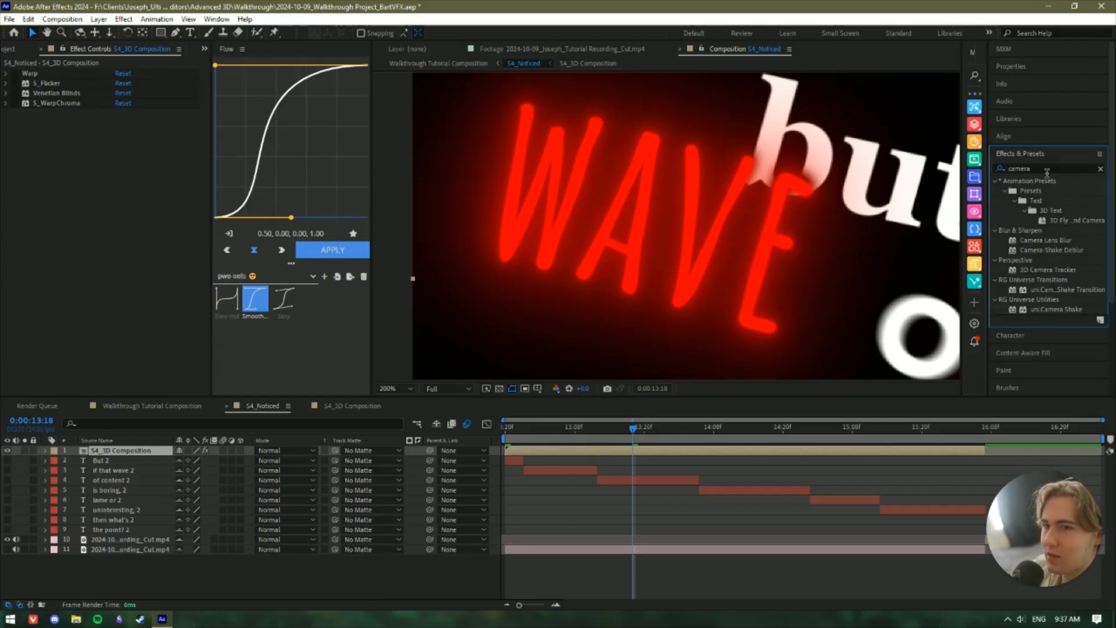
double_click(1046, 172)
type("shake")
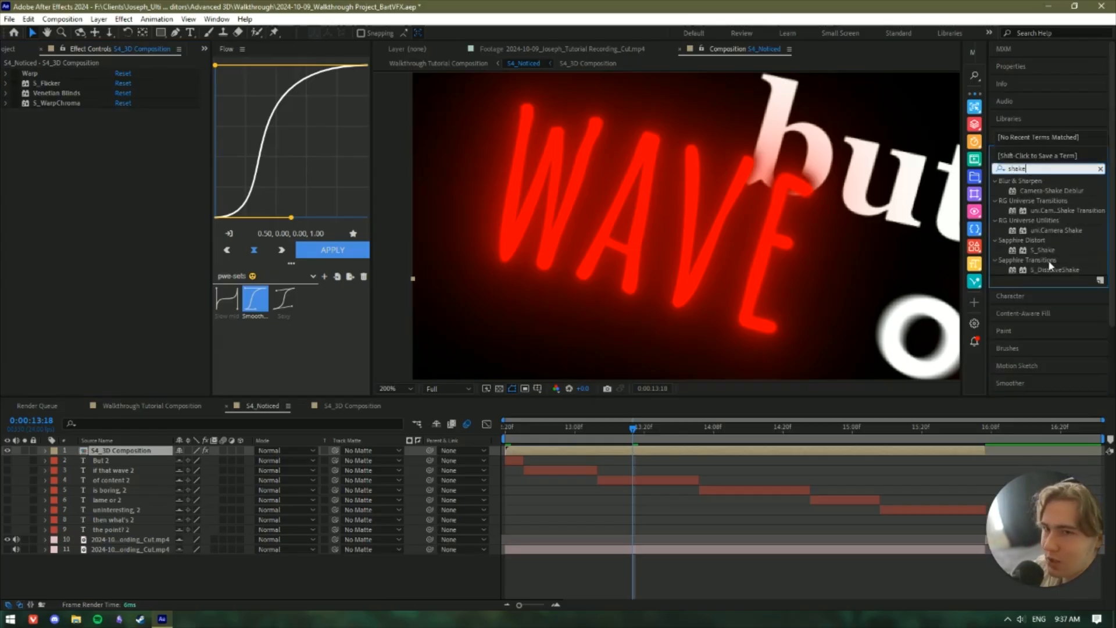
left_click(1040, 251)
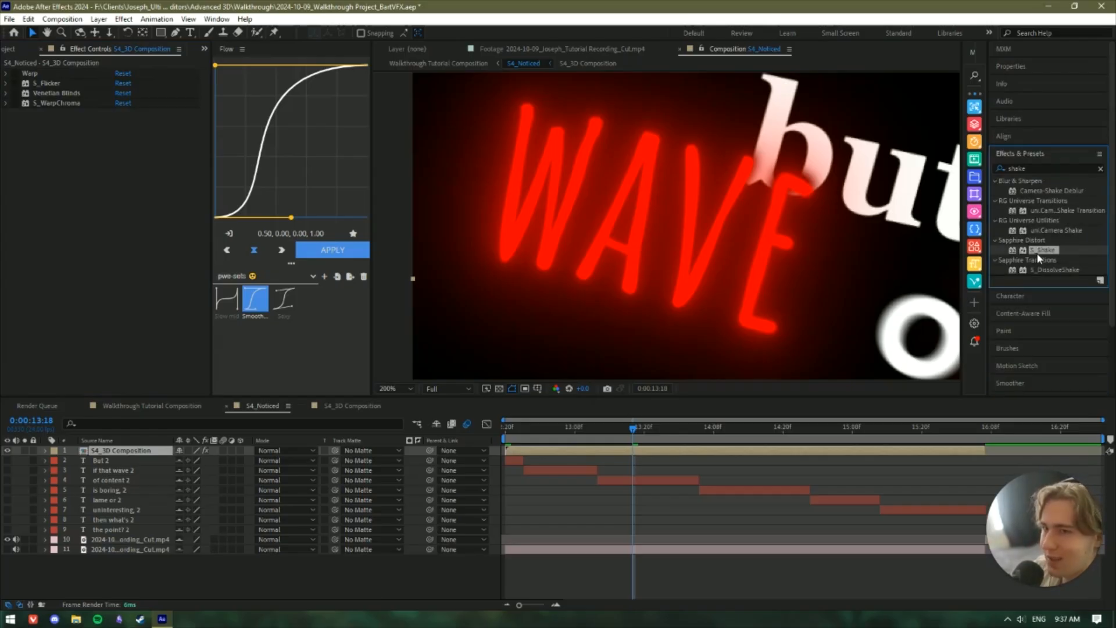
left_click_drag(156, 225, 44, 73)
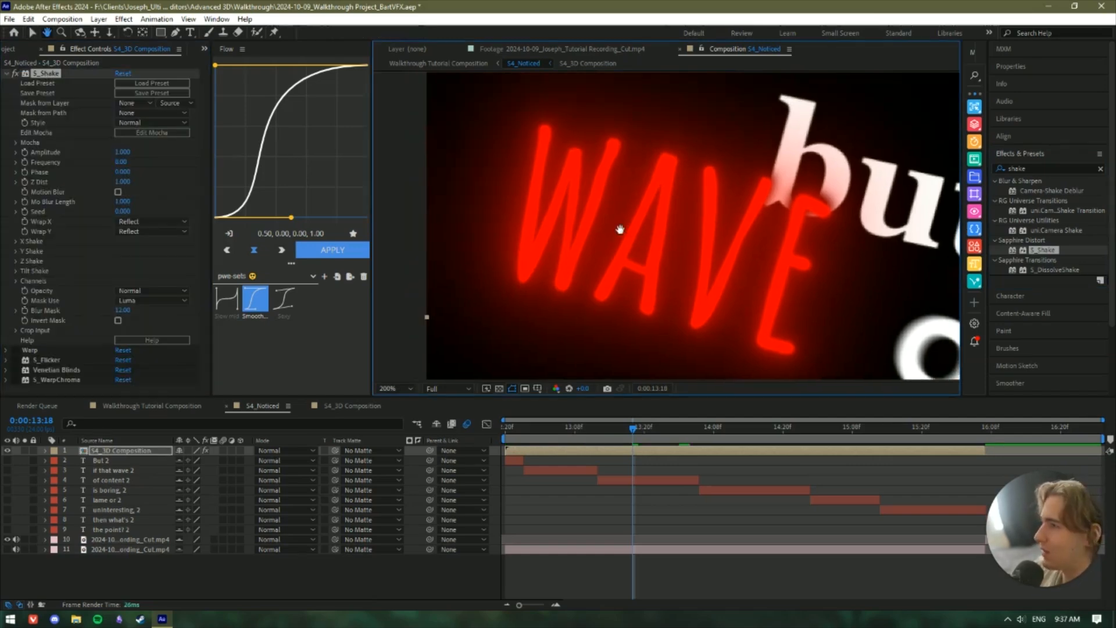
Set S_Shake's amplitude to 0.15 and its frequency to 3 on the S4_3D Composition layer.
left_click(119, 153)
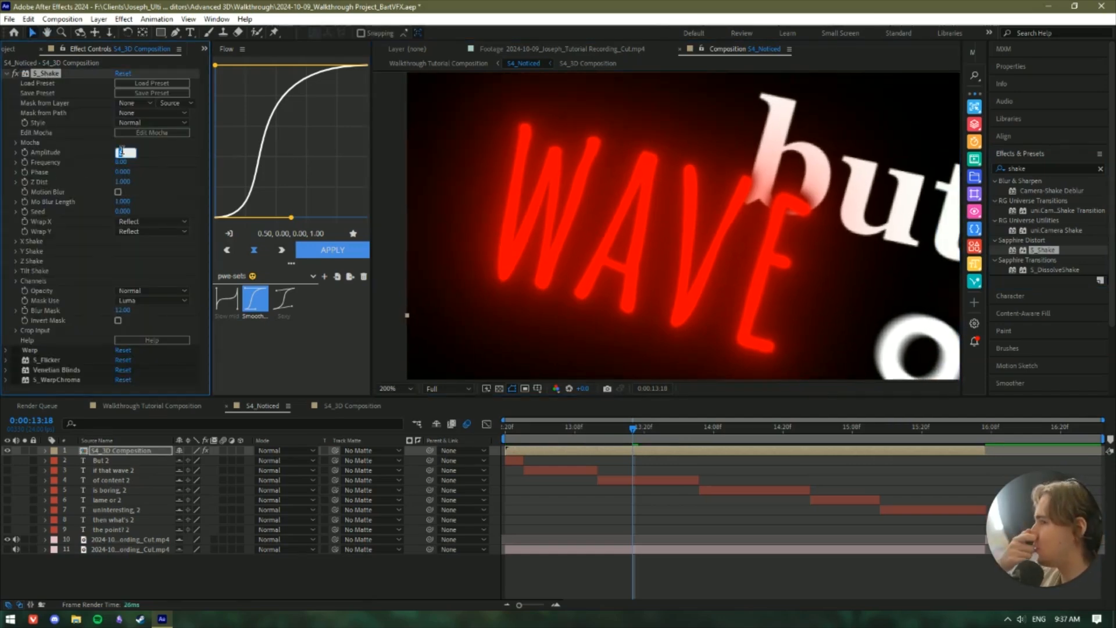
mouse_move(606, 433)
left_mouse_down()
mouse_move(647, 426)
mouse_move(597, 427)
left_mouse_up()
scroll(690, 291, "down", 1)
left_click(120, 152)
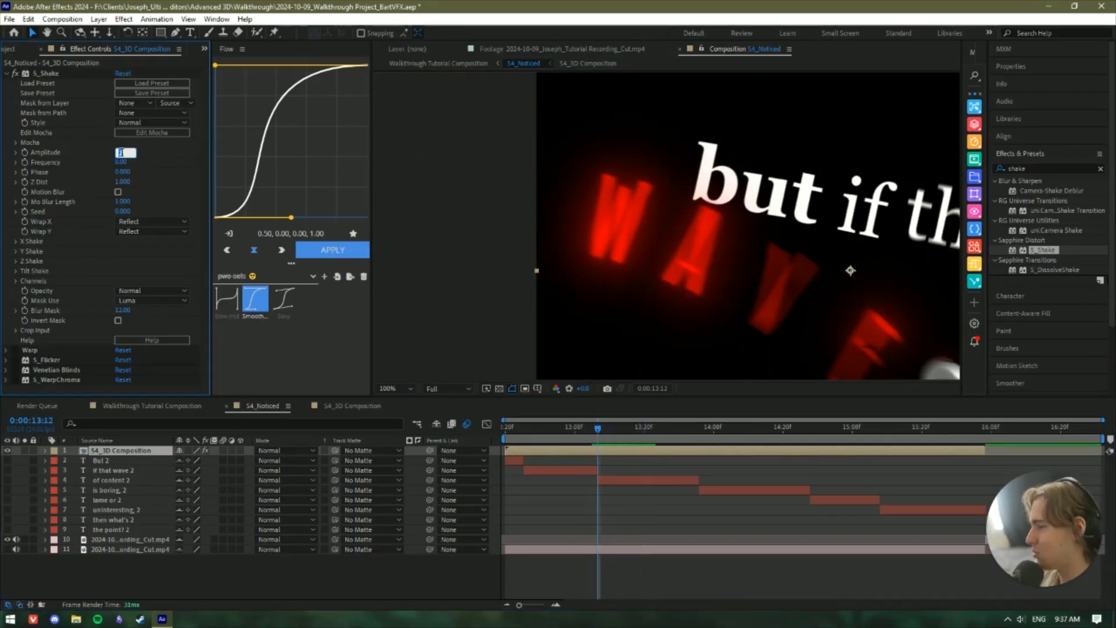
type("0.15")
key("Return")
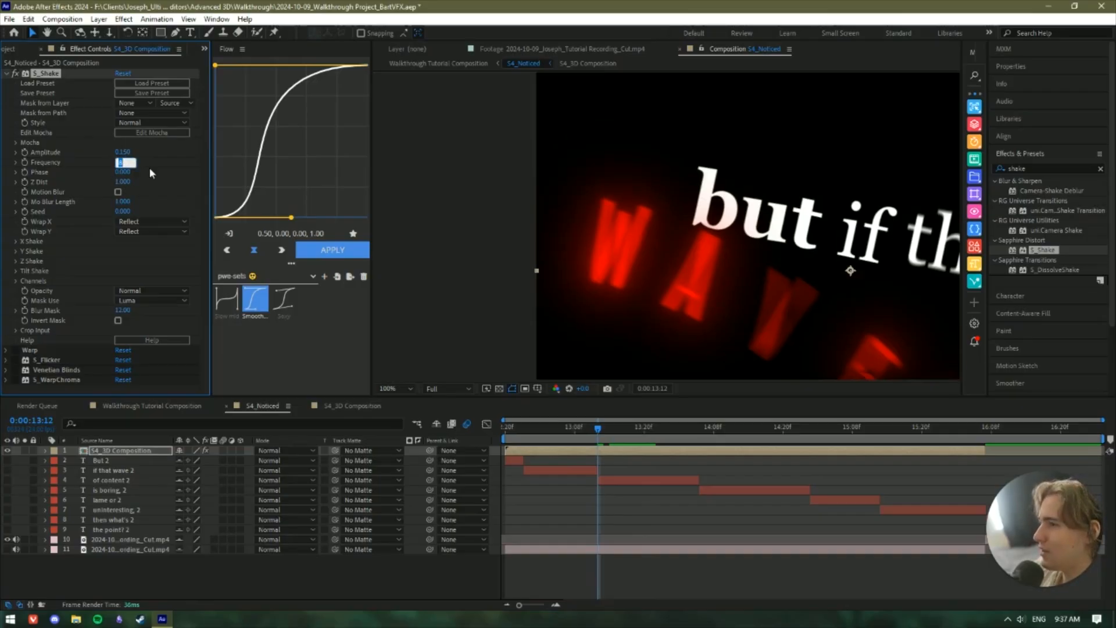
left_click(121, 163)
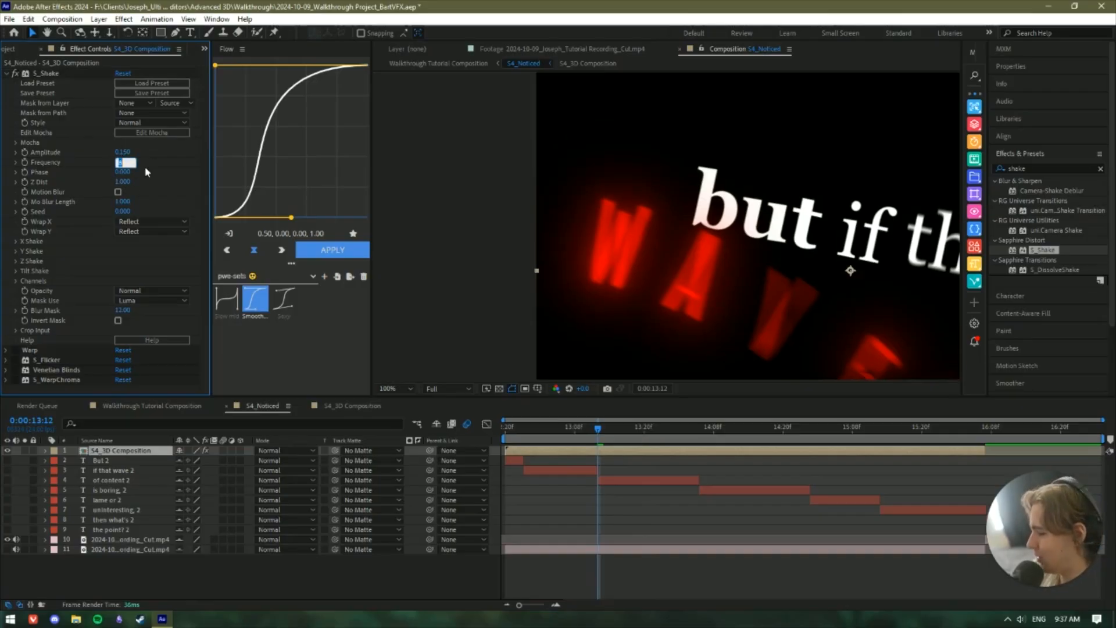
type("3")
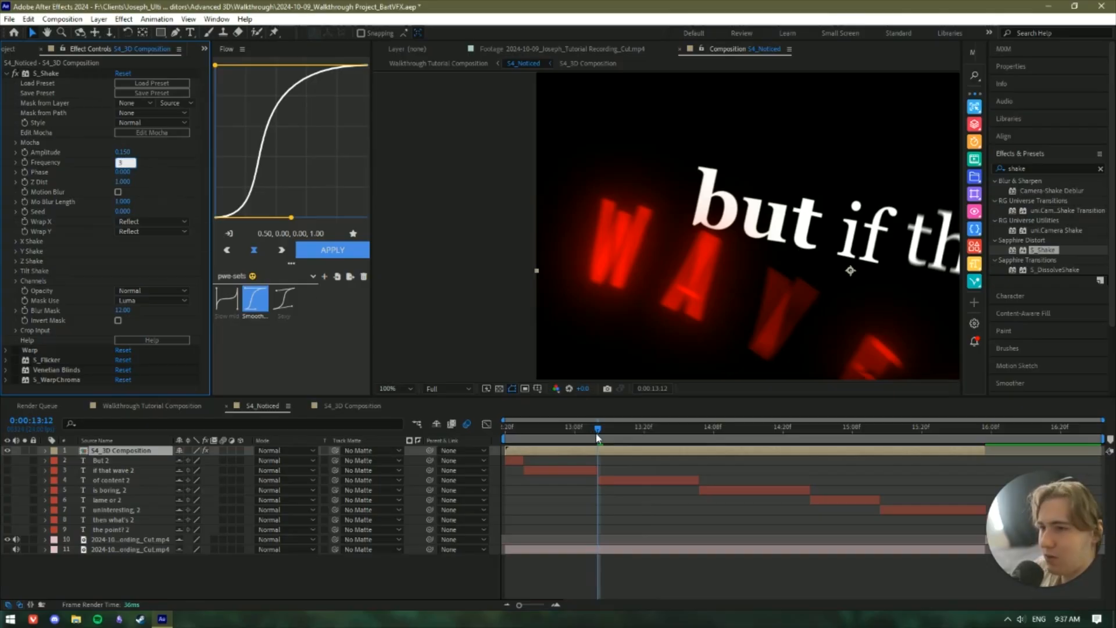
key("Return")
Preview the shaking text in S4_Noticed from 0:00:12:20 with the whole frame fitted in view.
left_click_drag(597, 436, 493, 439)
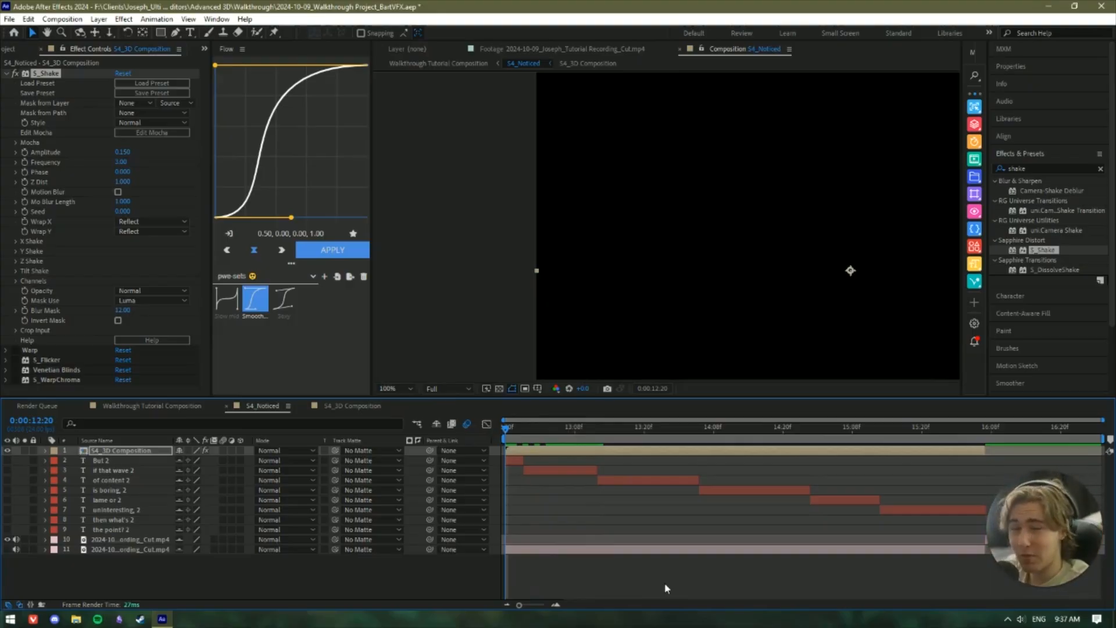
left_click(407, 389)
left_click(403, 416)
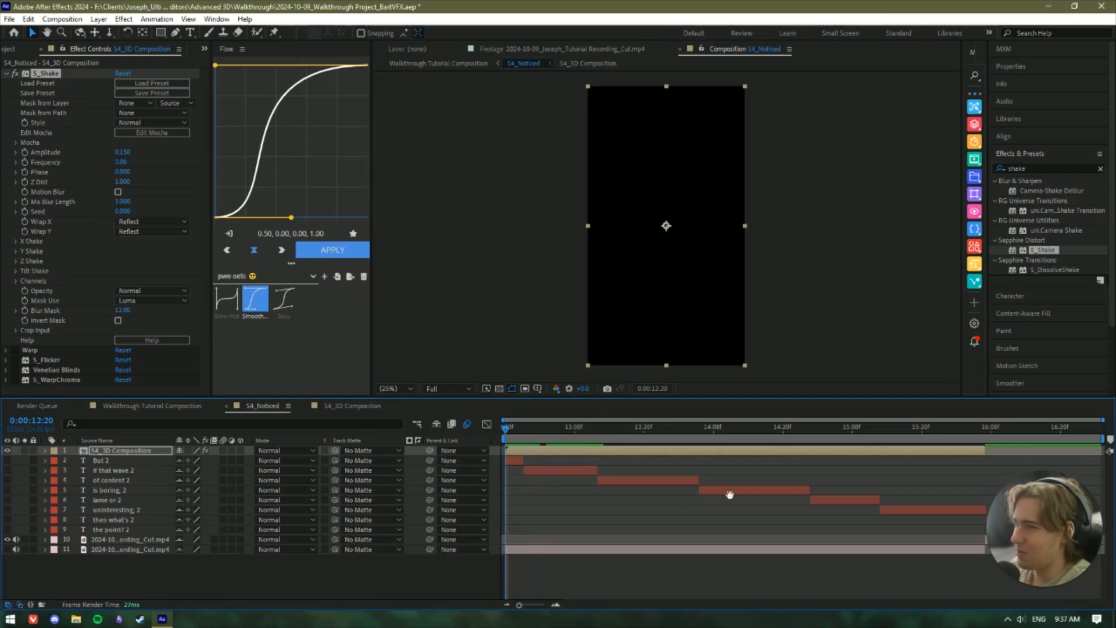
key("space")
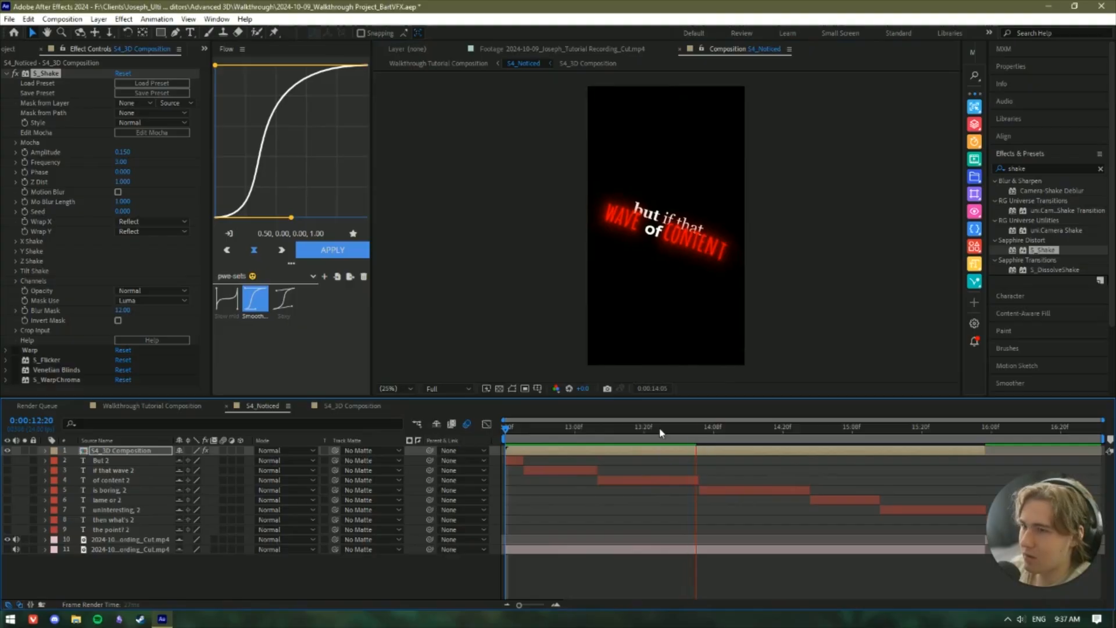
Set S_Shake's frequency to 2 and its amplitude to 0.07 on the S4_3D Composition layer.
left_click(124, 162)
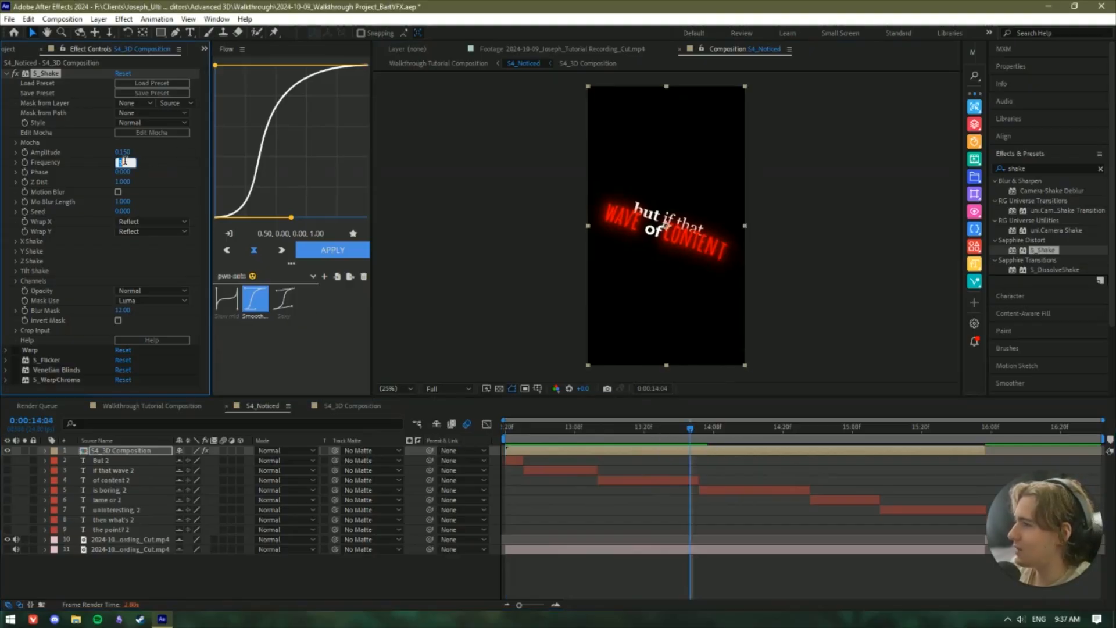
type("2")
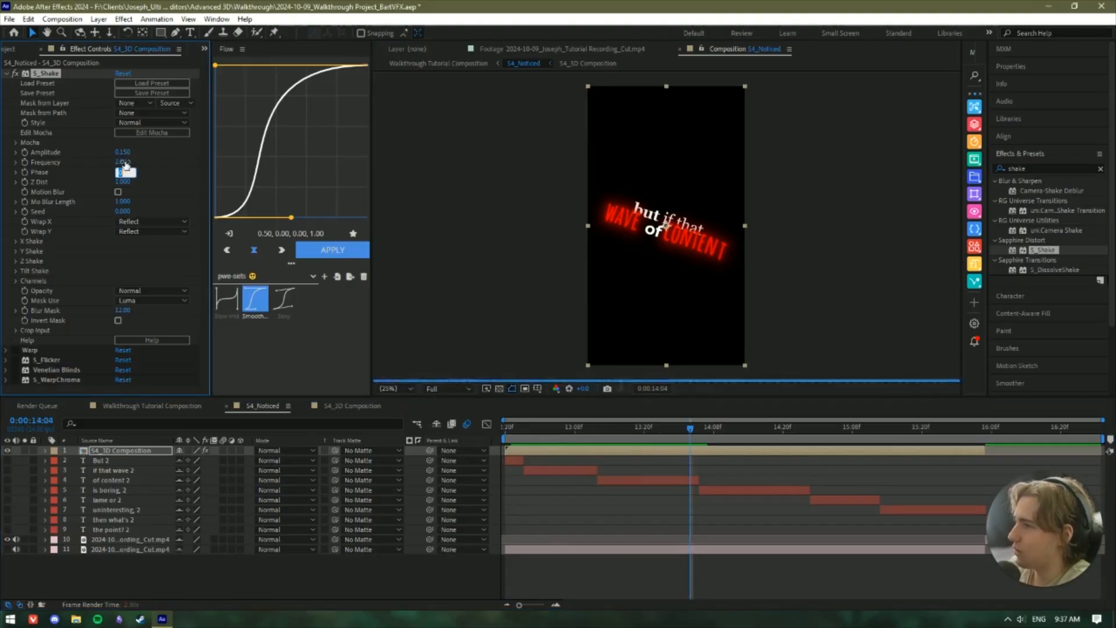
key("shift+Tab")
type("0.14")
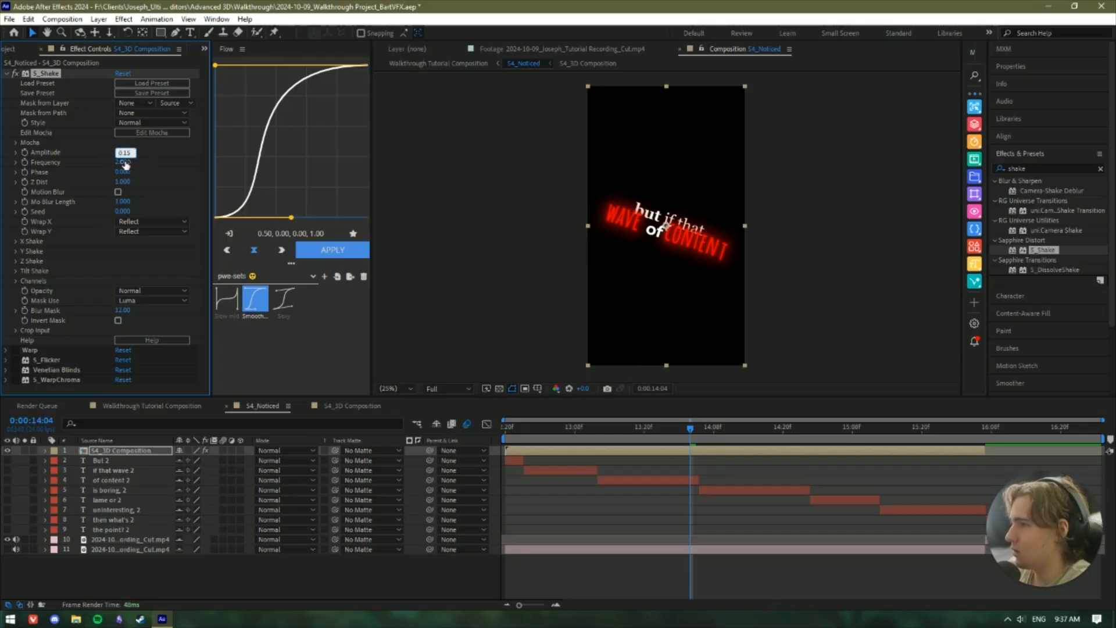
type("/2")
key("Tab")
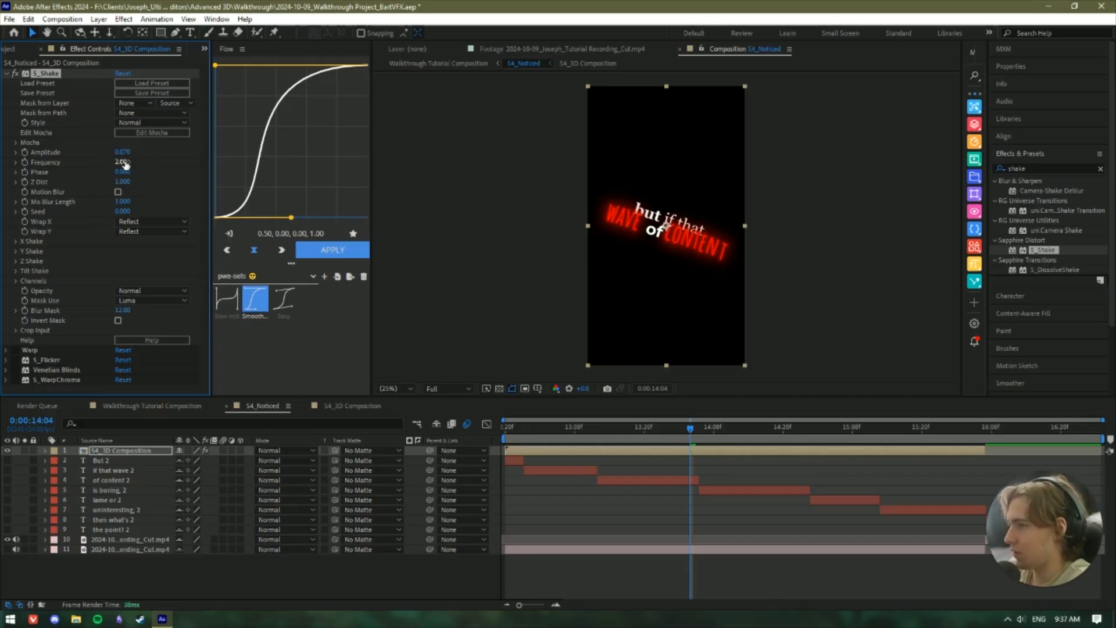
key("shift+Tab")
key("Return")
Play S4_Noticed from 0:00:12:20 and check the shake through "Uninteresting" and the transition back to the footage.
left_click_drag(589, 432, 395, 441)
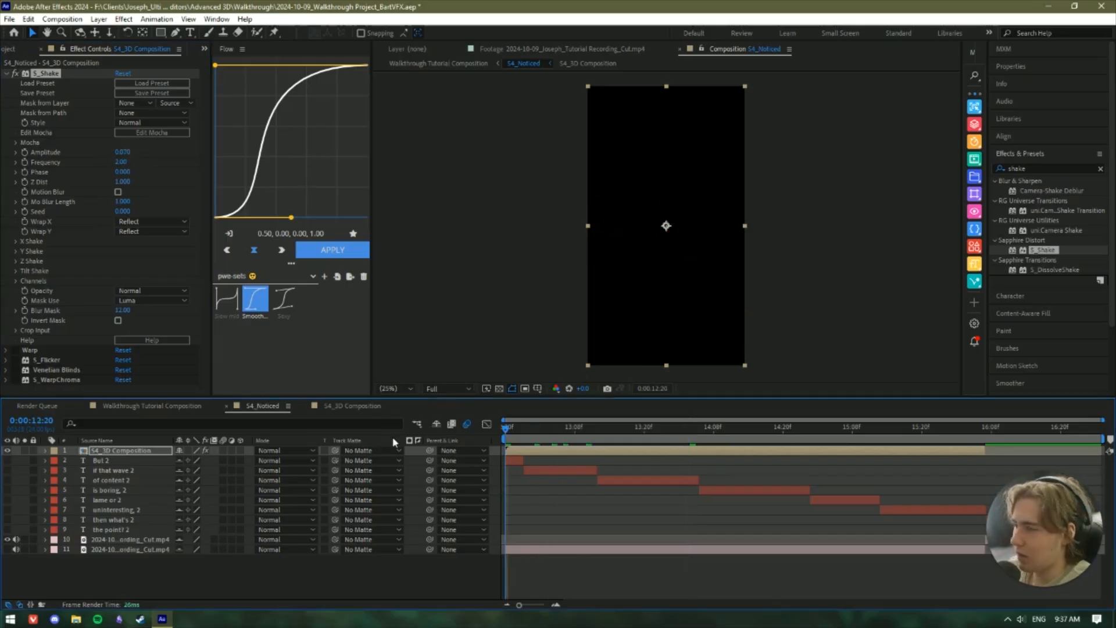
key("space")
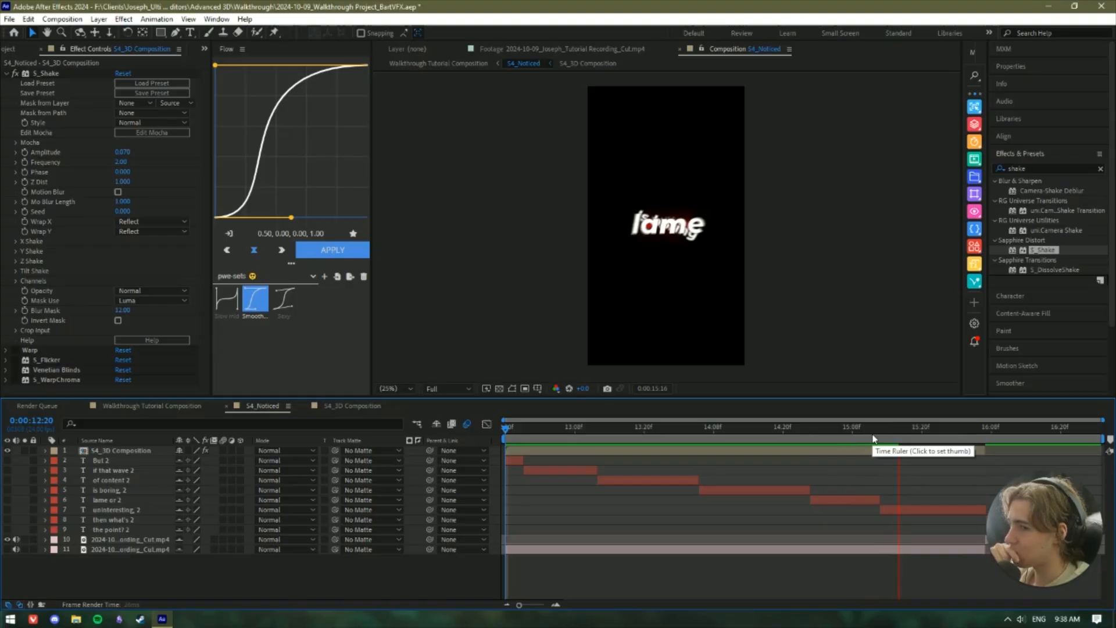
left_click(910, 435)
left_click_drag(915, 439, 976, 439)
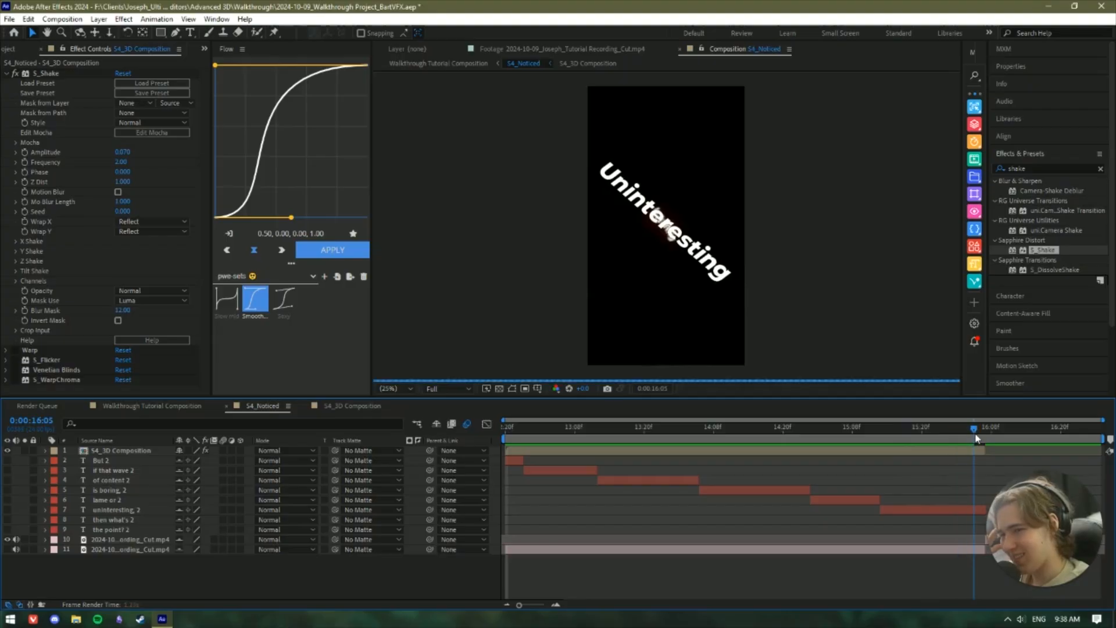
key("space")
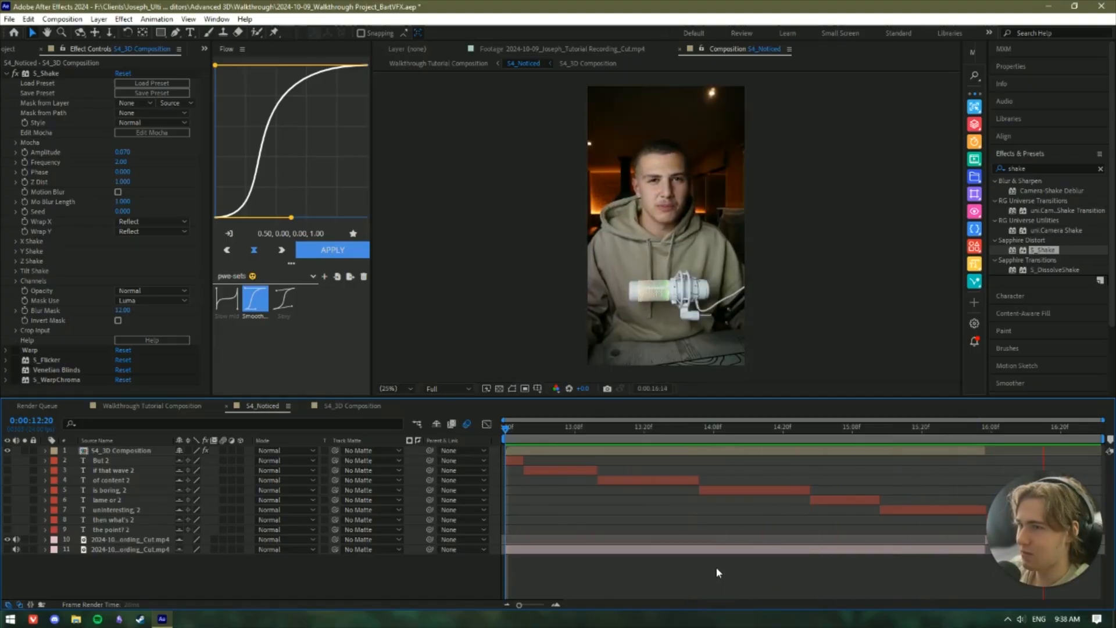
Examine the "but if that WAVE of" lettering close up at 0:00:13:18 and return to the fitted full-frame view.
left_click(950, 430)
left_click_drag(952, 434, 633, 273)
key("slash")
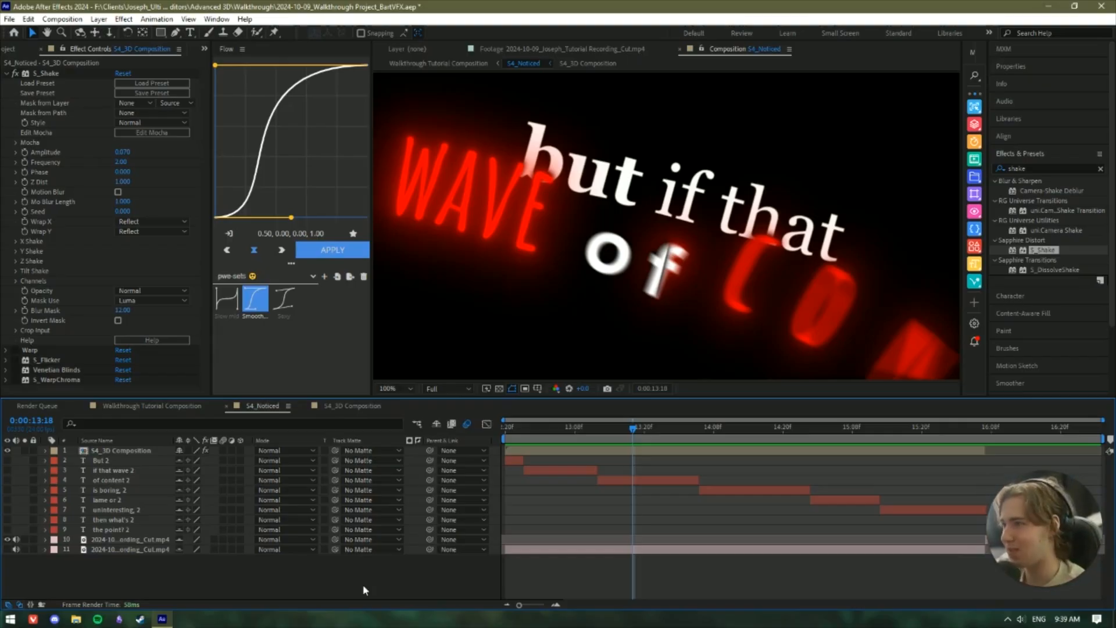
left_click(398, 389)
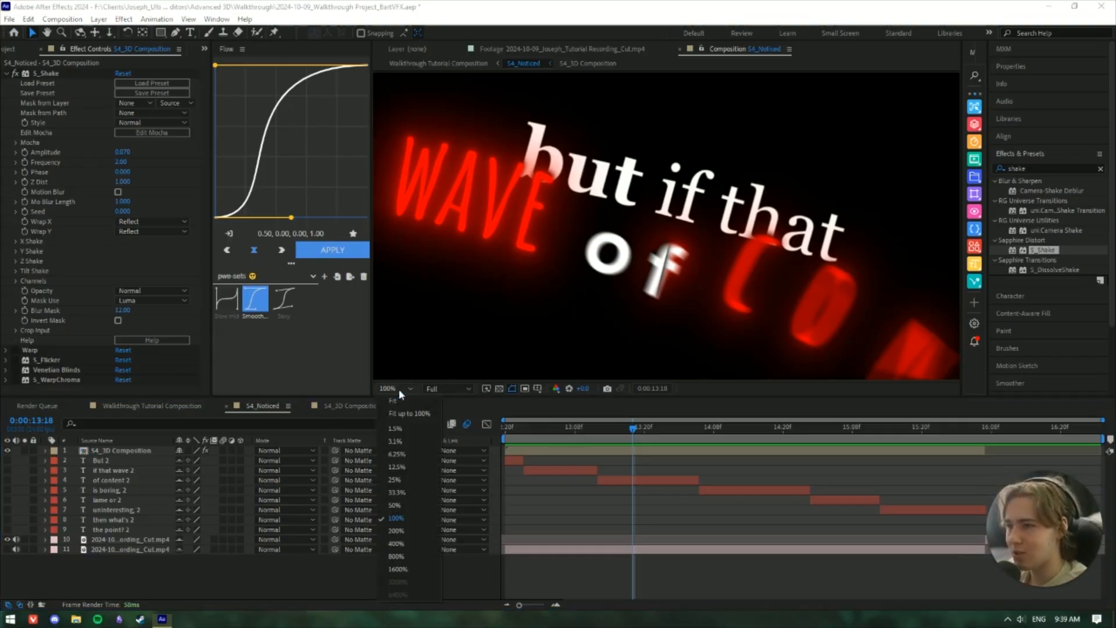
left_click(414, 404)
scroll(642, 279, "up", 3)
scroll(642, 279, "up", 1)
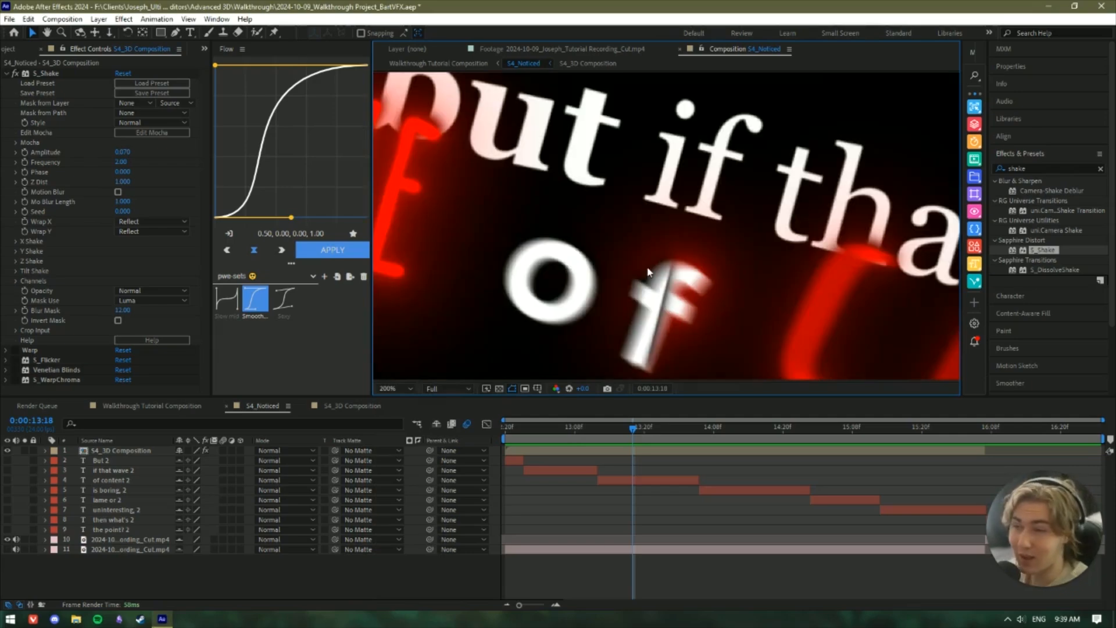
left_click(414, 388)
left_click(417, 411)
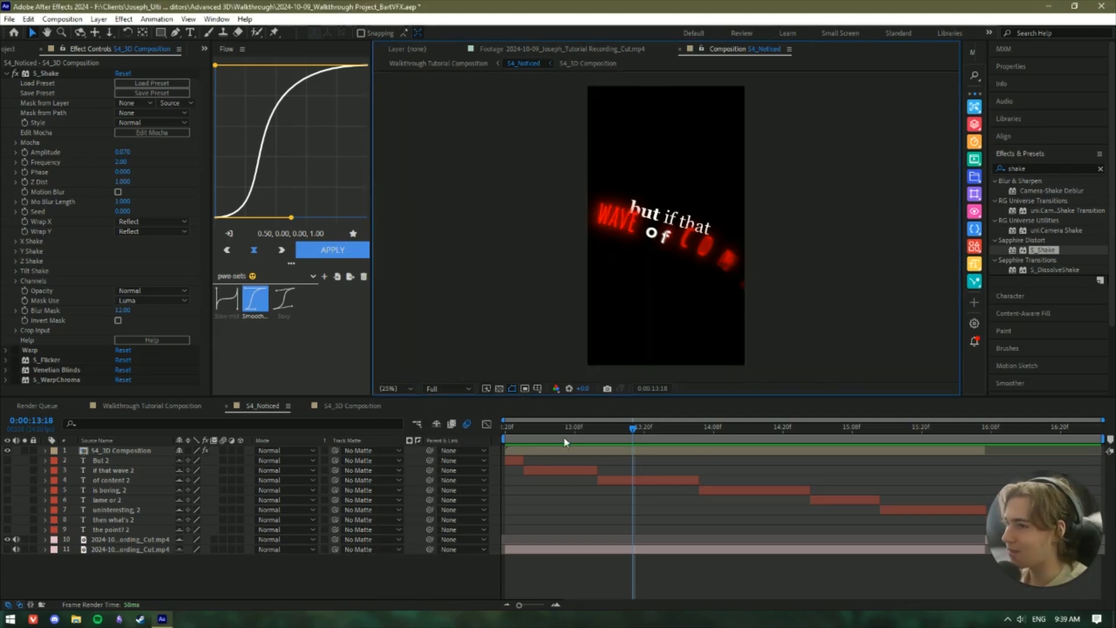
Move to 0:00:15:10 at the word "lame" and select the S4_3D Composition layer.
left_click_drag(633, 428, 864, 433)
left_click(829, 452)
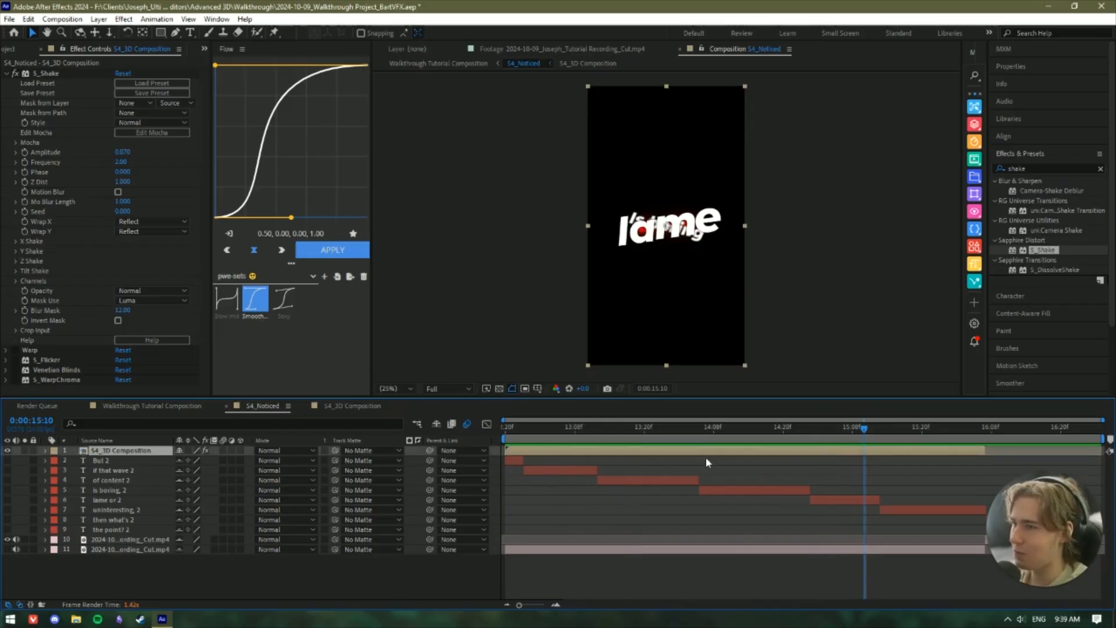